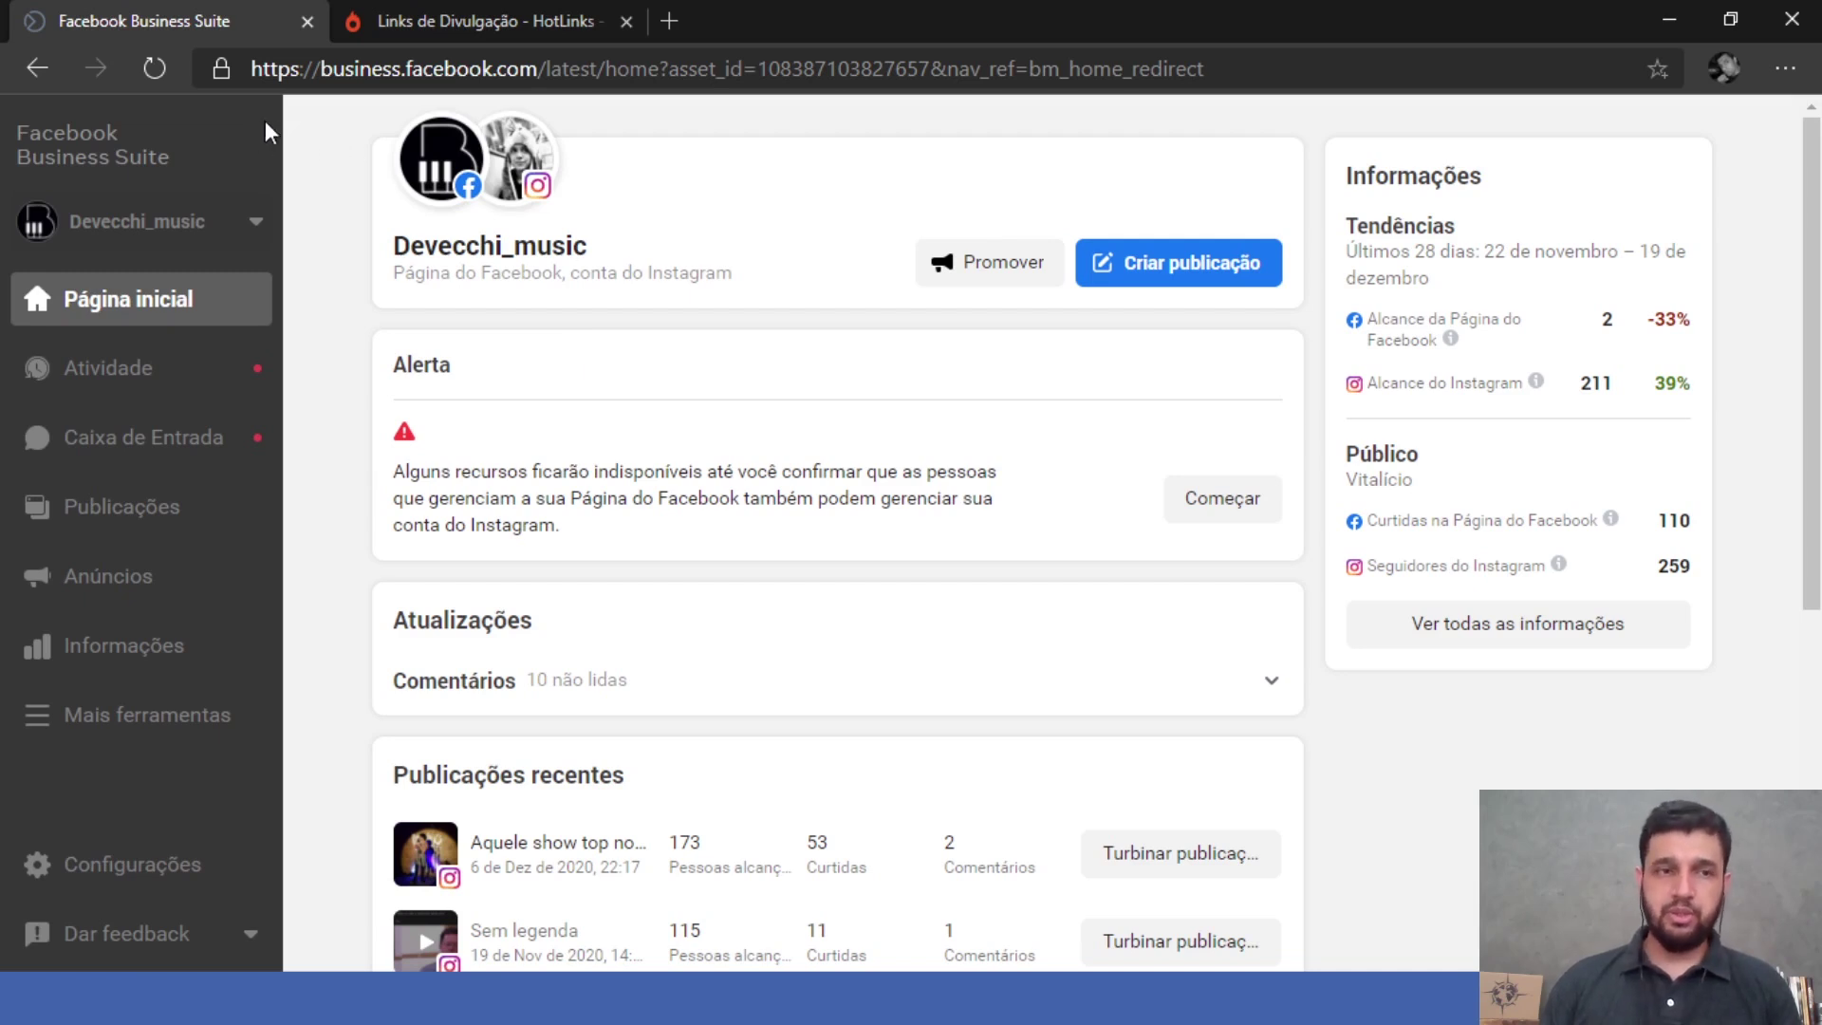
- Open Gerenciador de Anúncios and start creating a new campaign with the Conversões objective
left_click(143, 724)
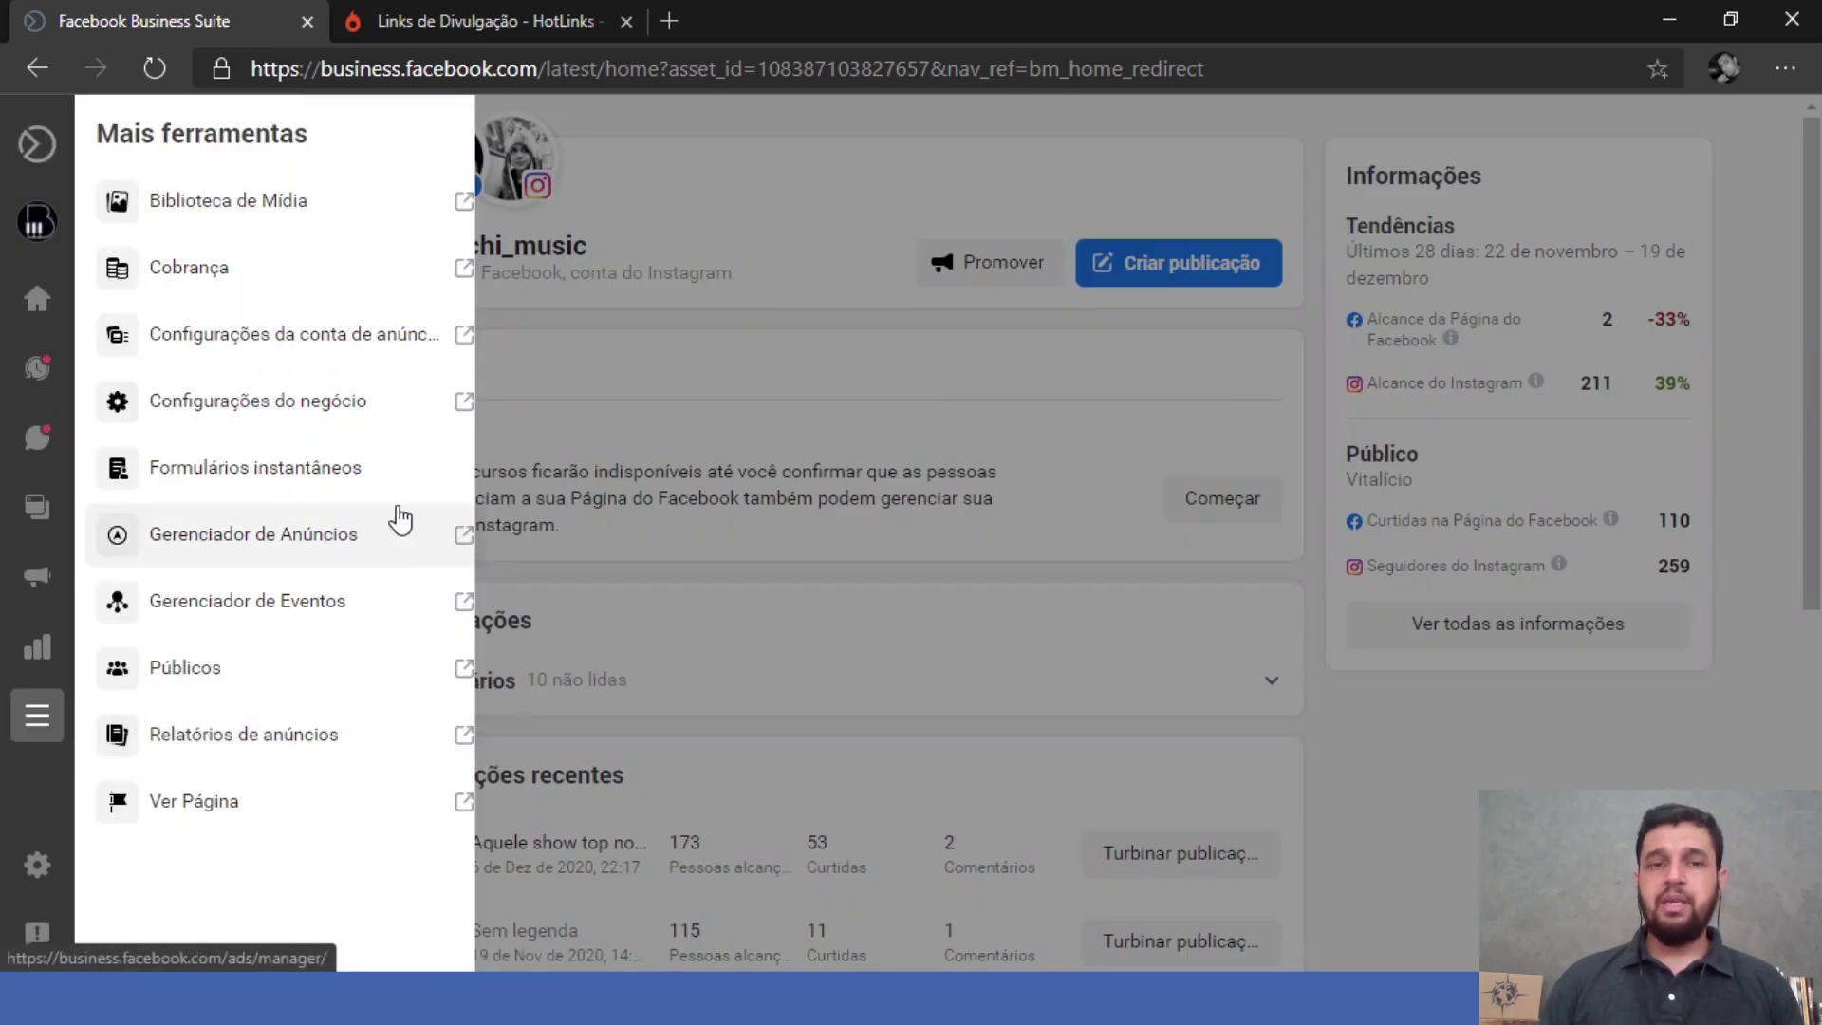
left_click(343, 544)
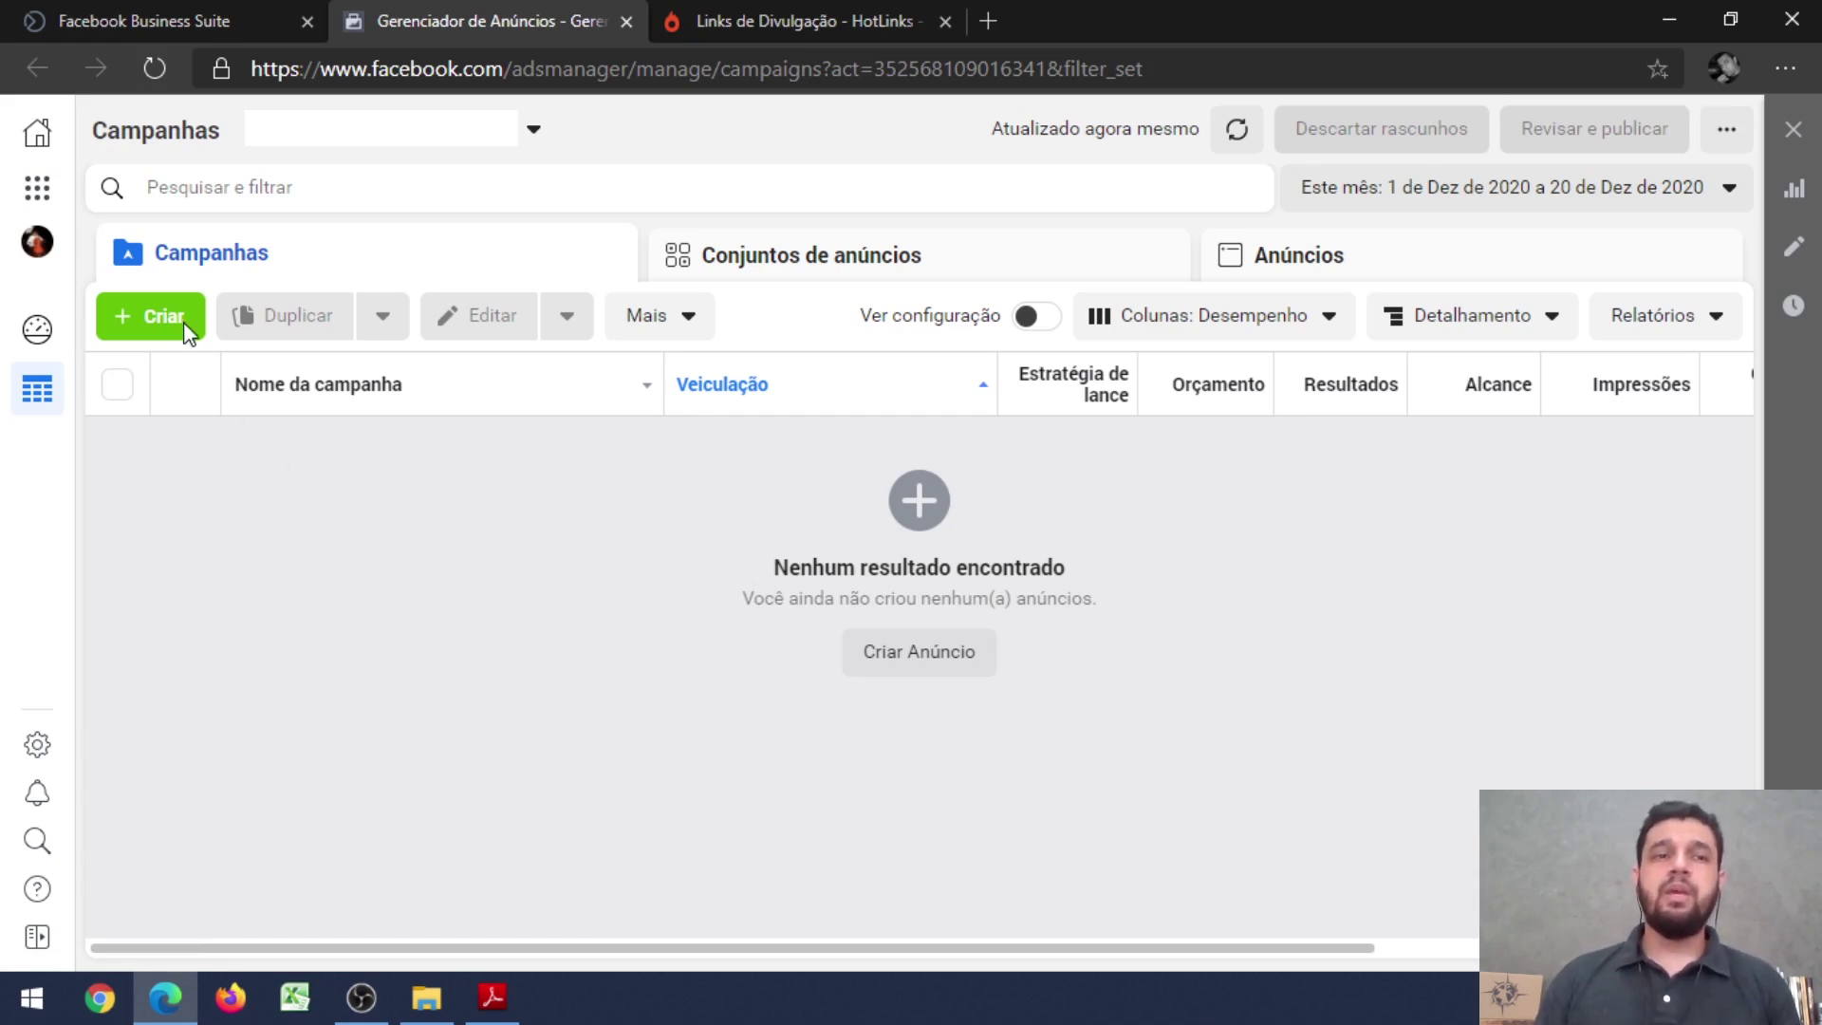
left_click(157, 320)
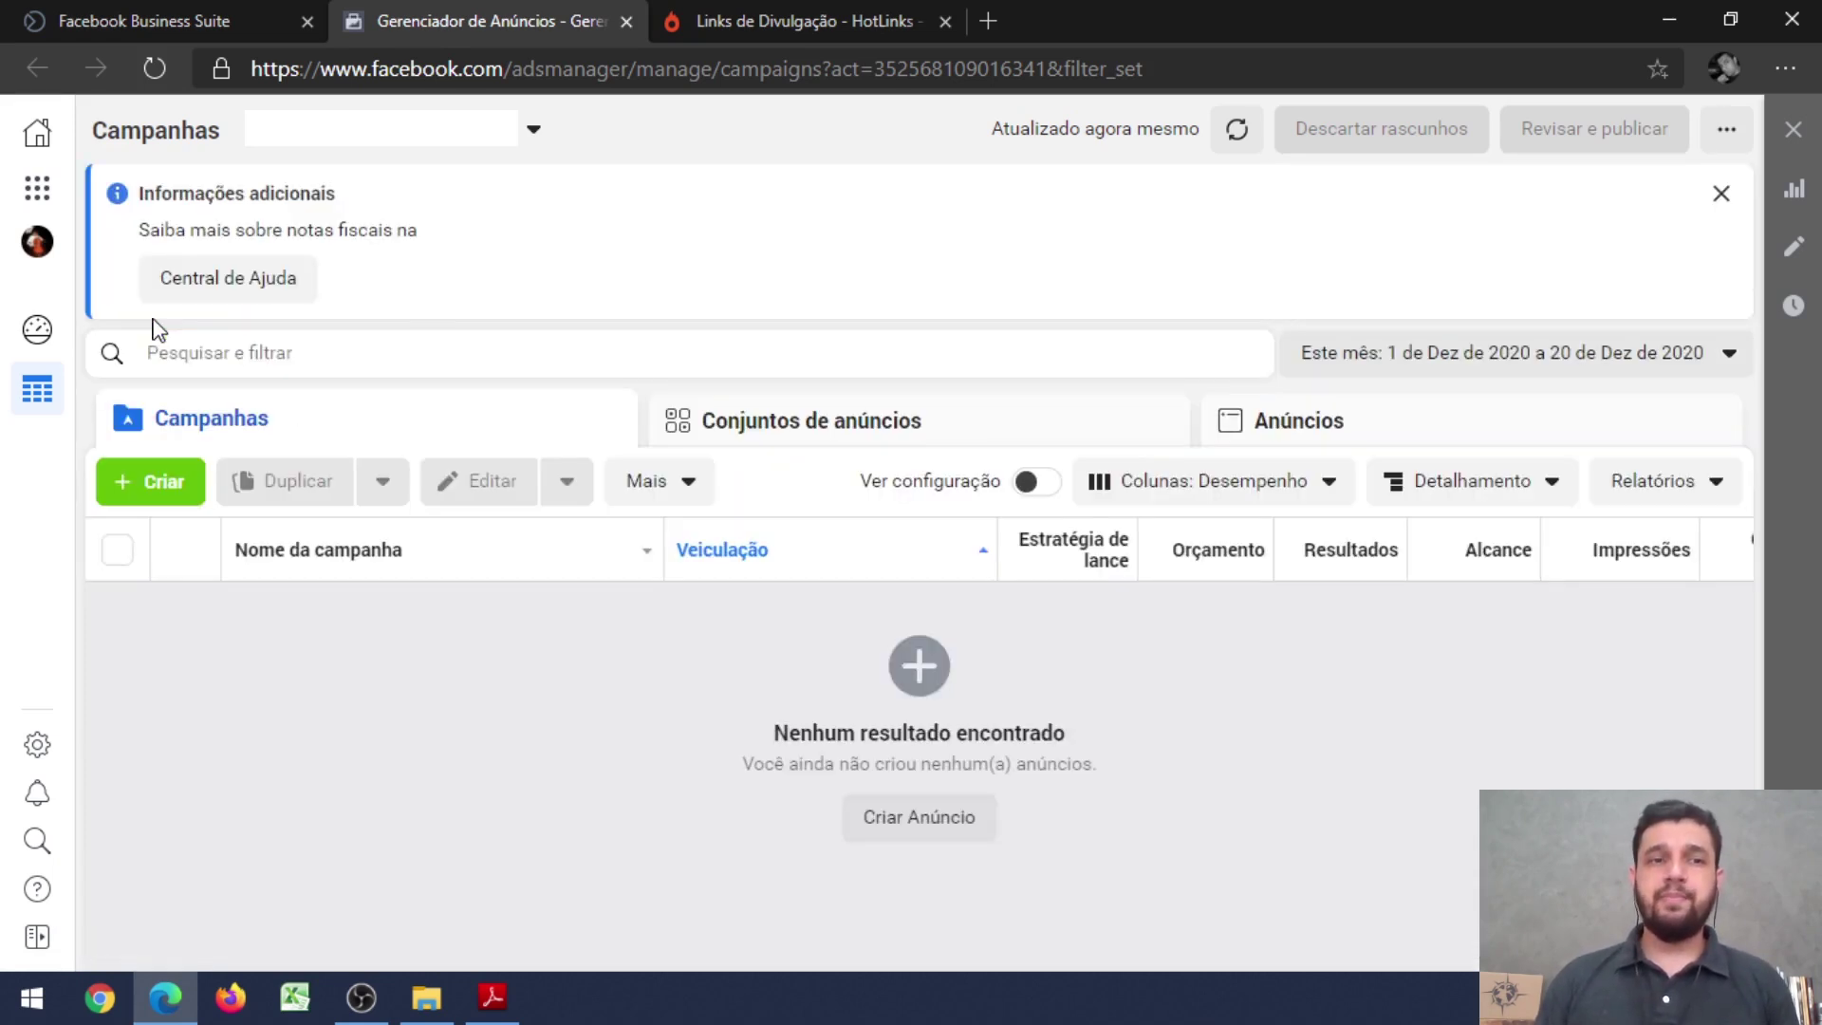
left_click(164, 484)
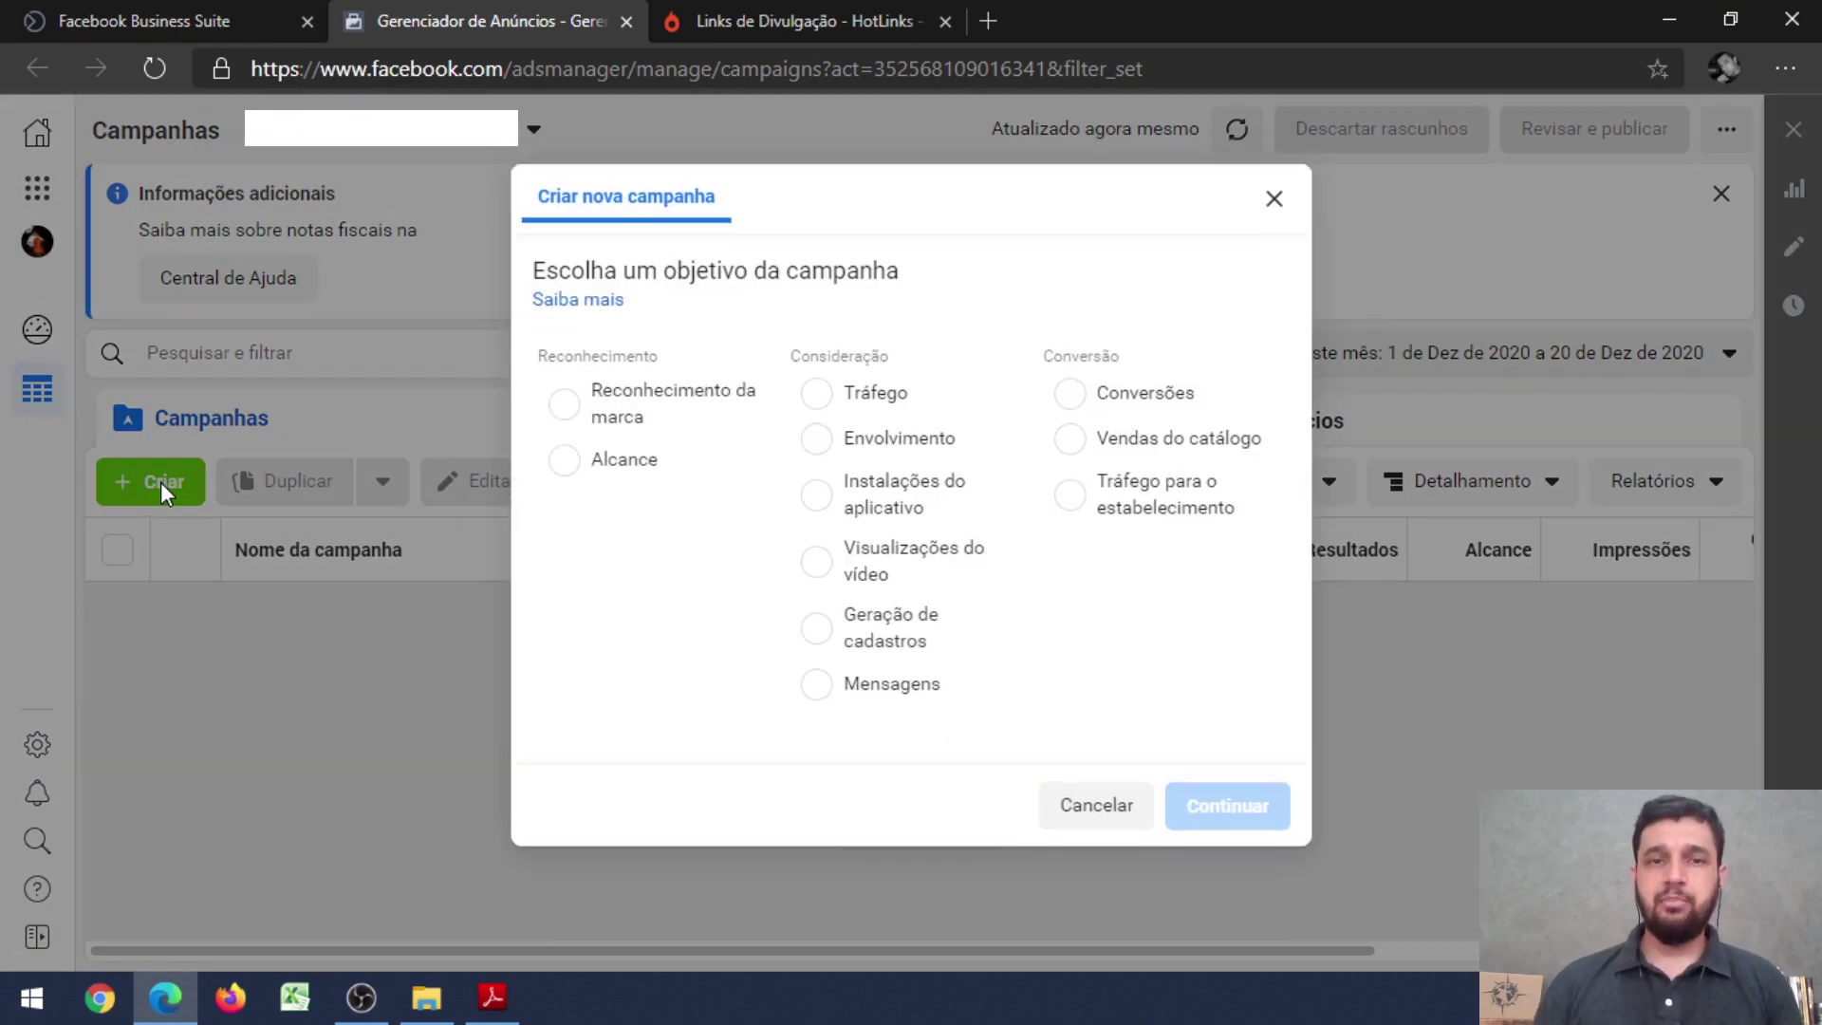
mouse_move(1008, 392)
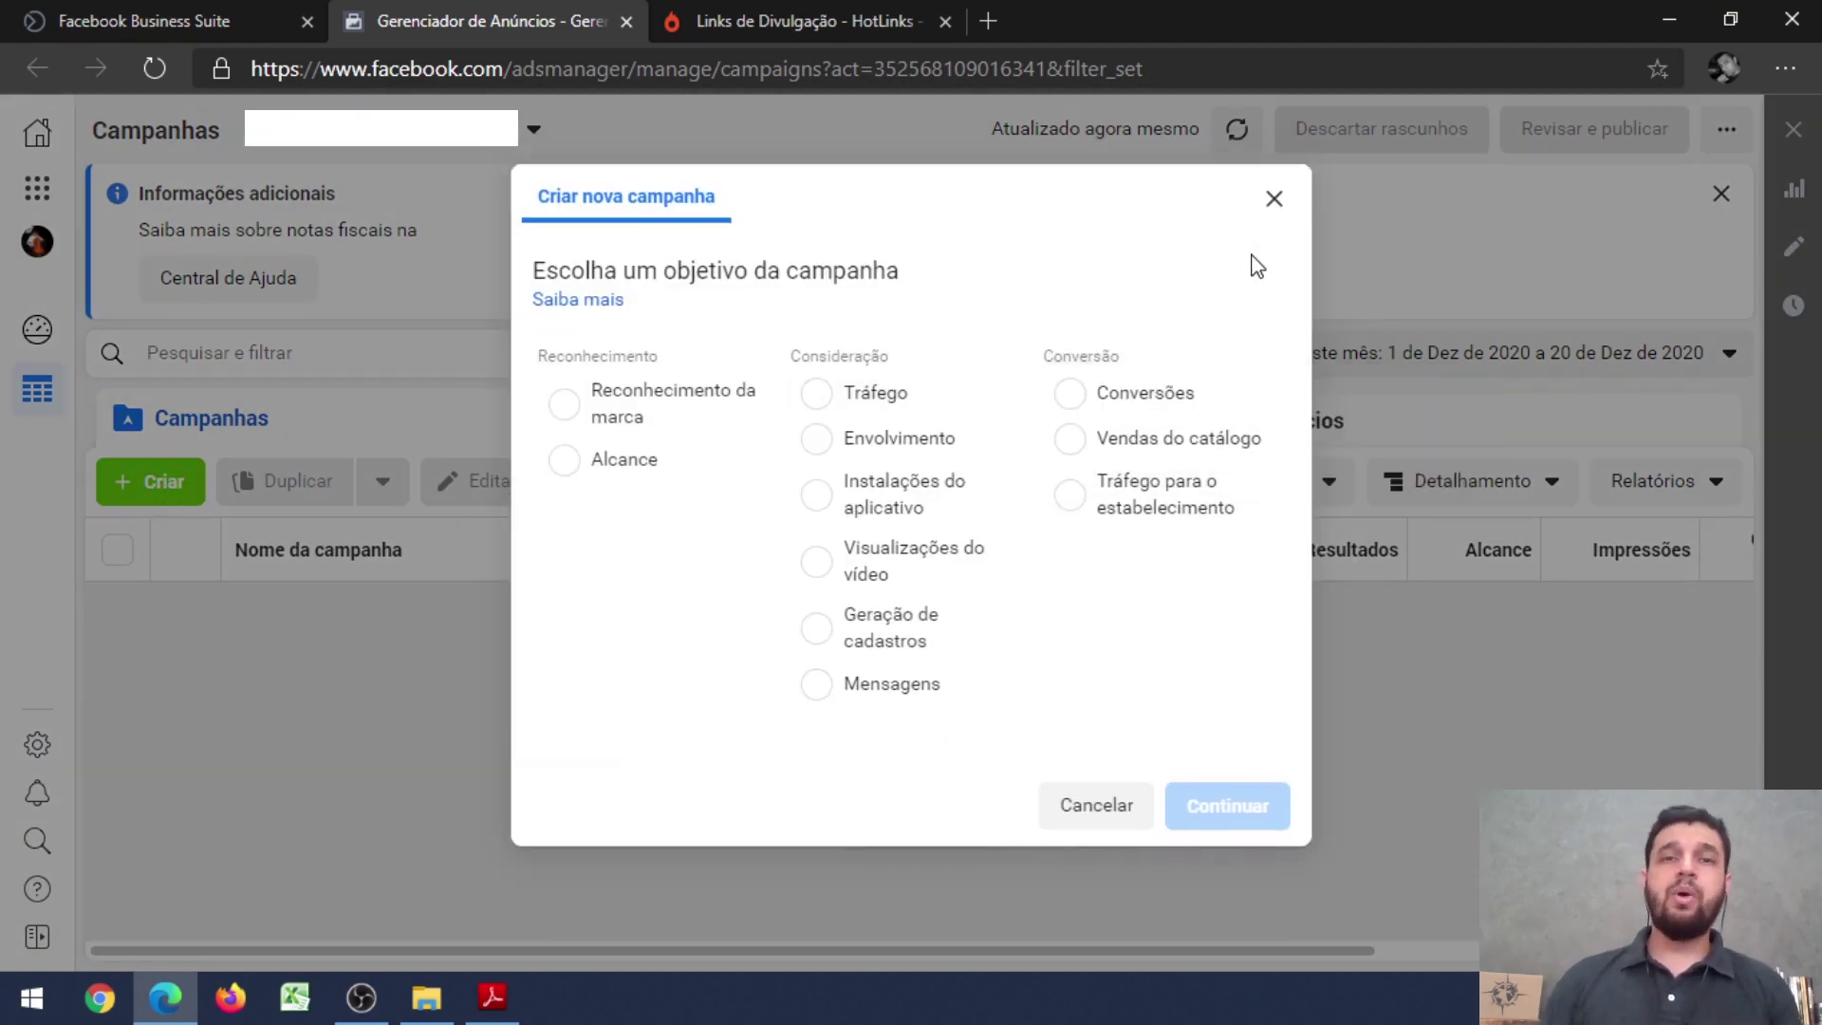
left_click(1078, 403)
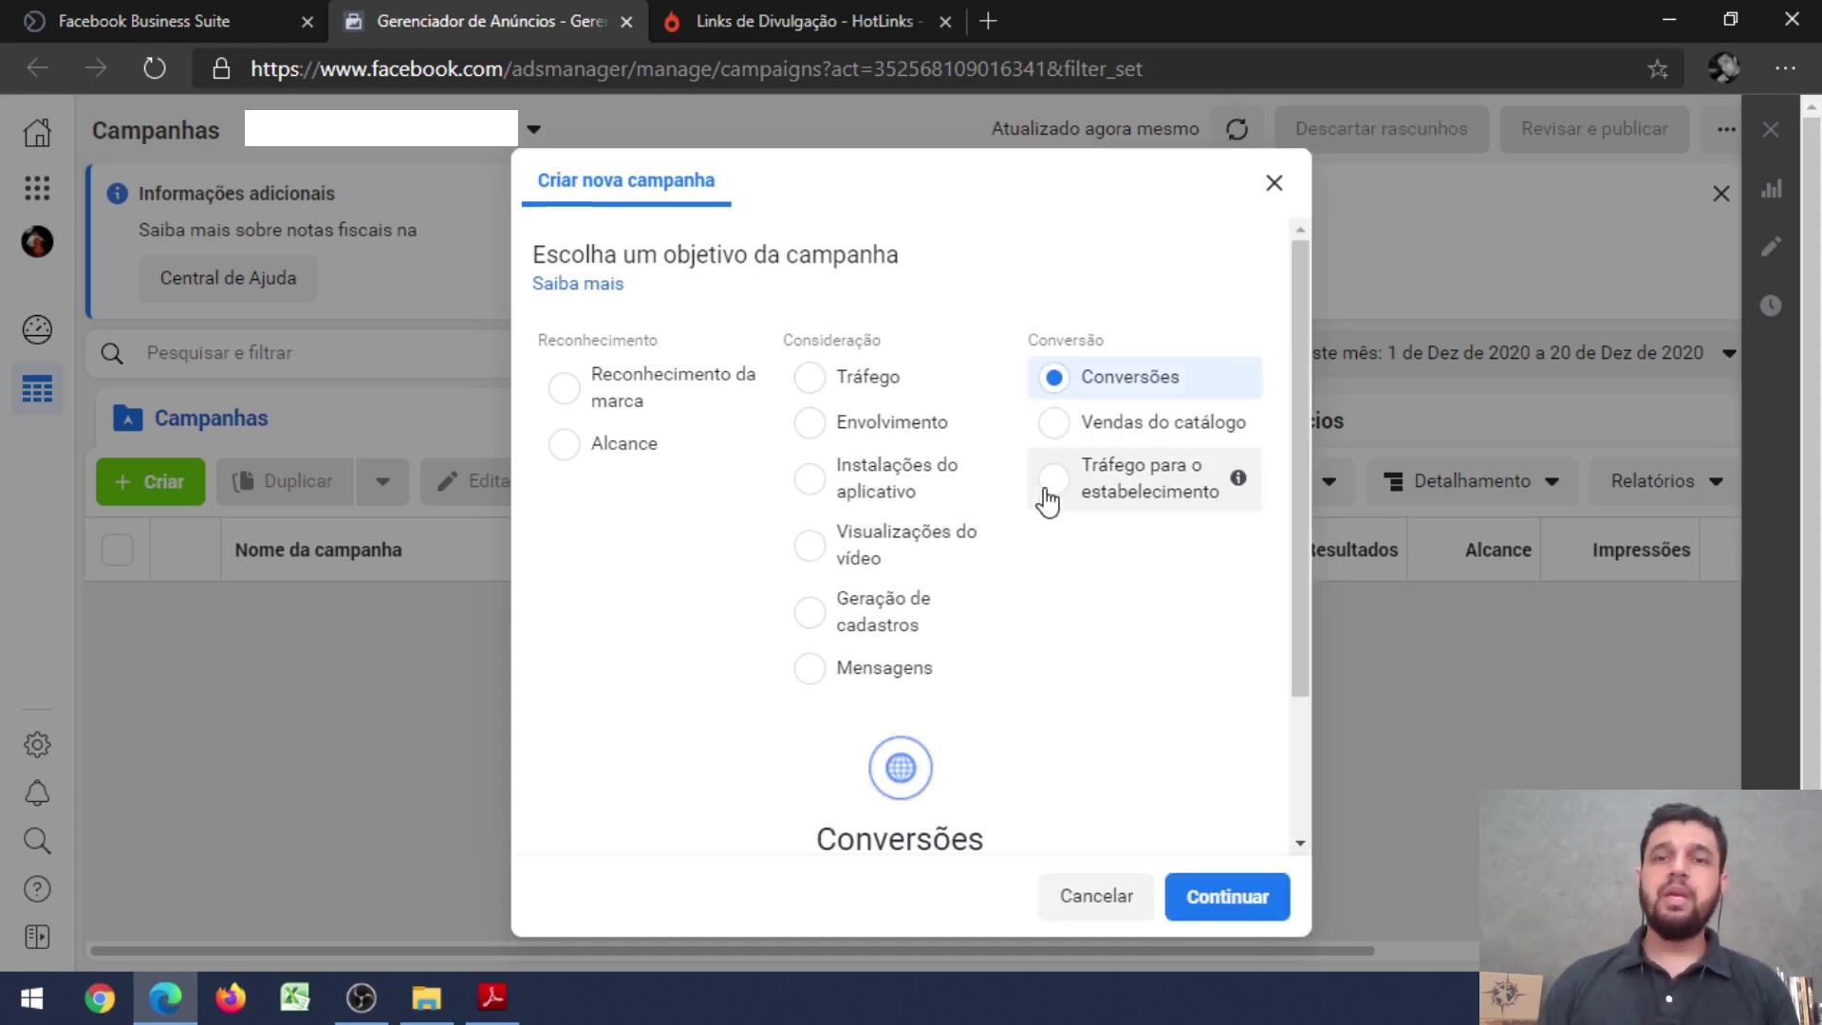
- Expand the optional naming section of the new campaign and name the campaign "Meu Pedido"
scroll(1047, 500, "down", 2)
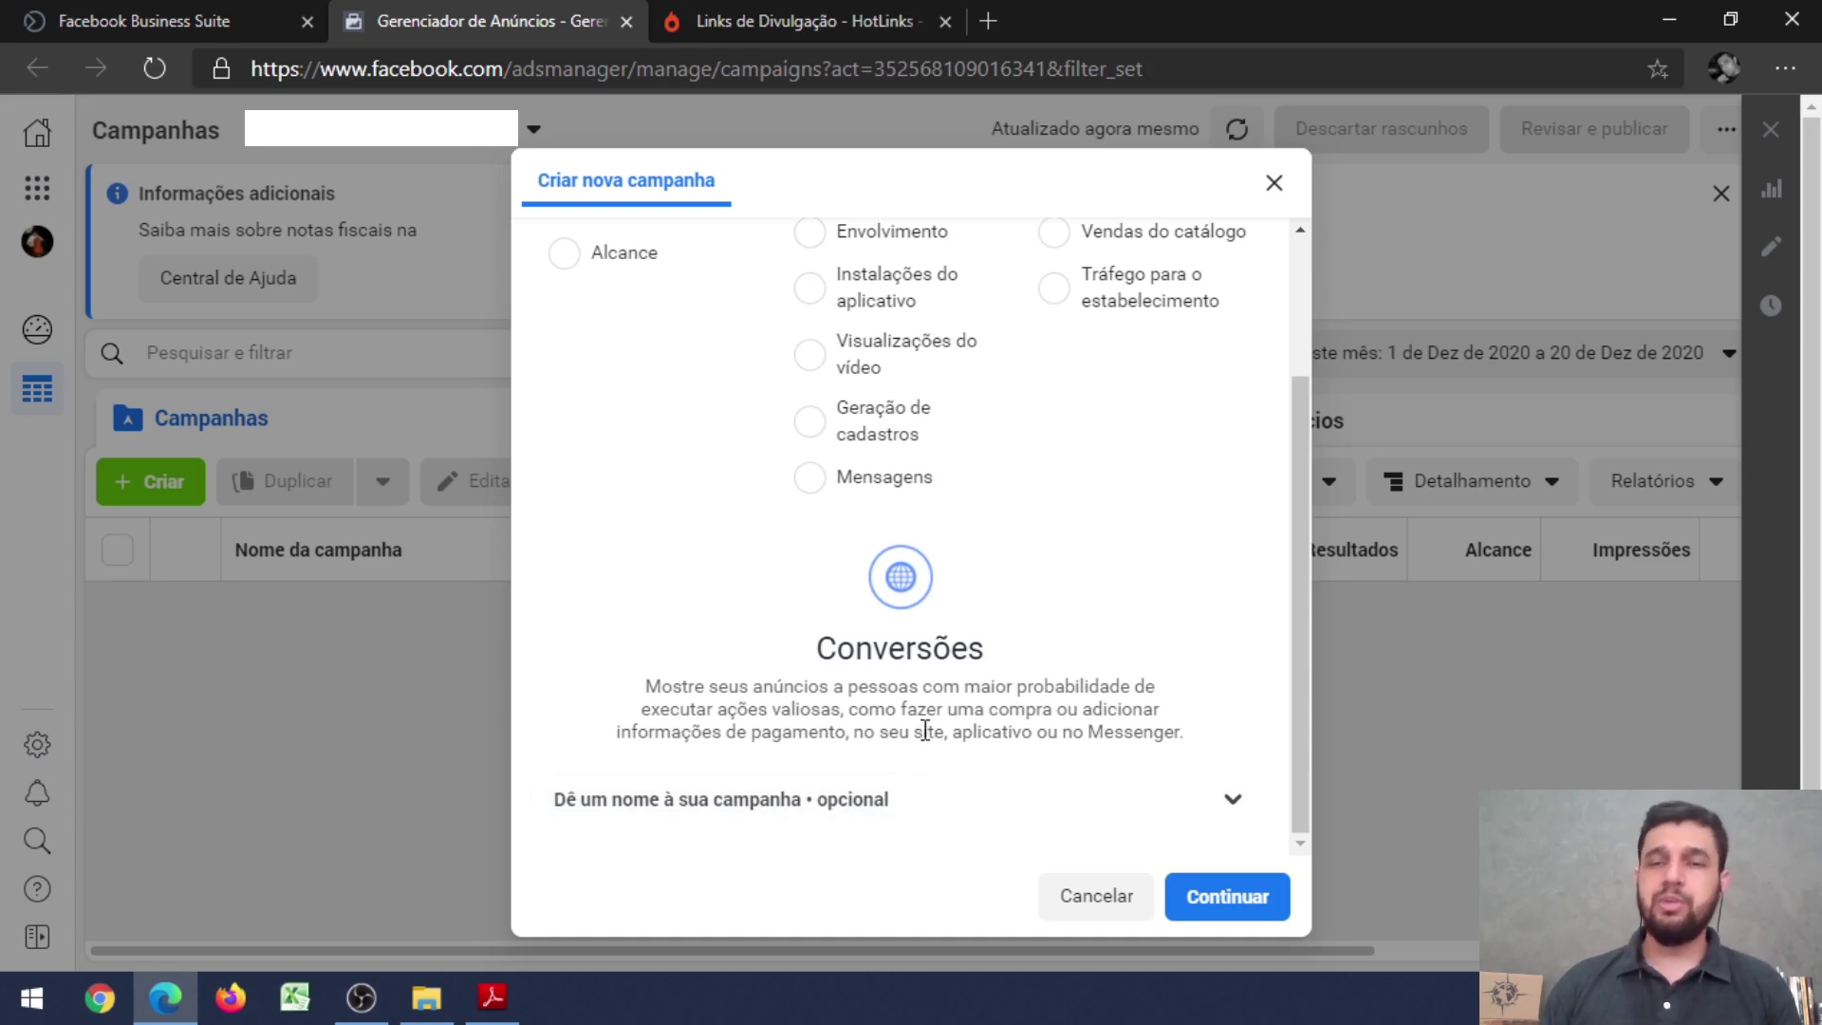
left_click(982, 811)
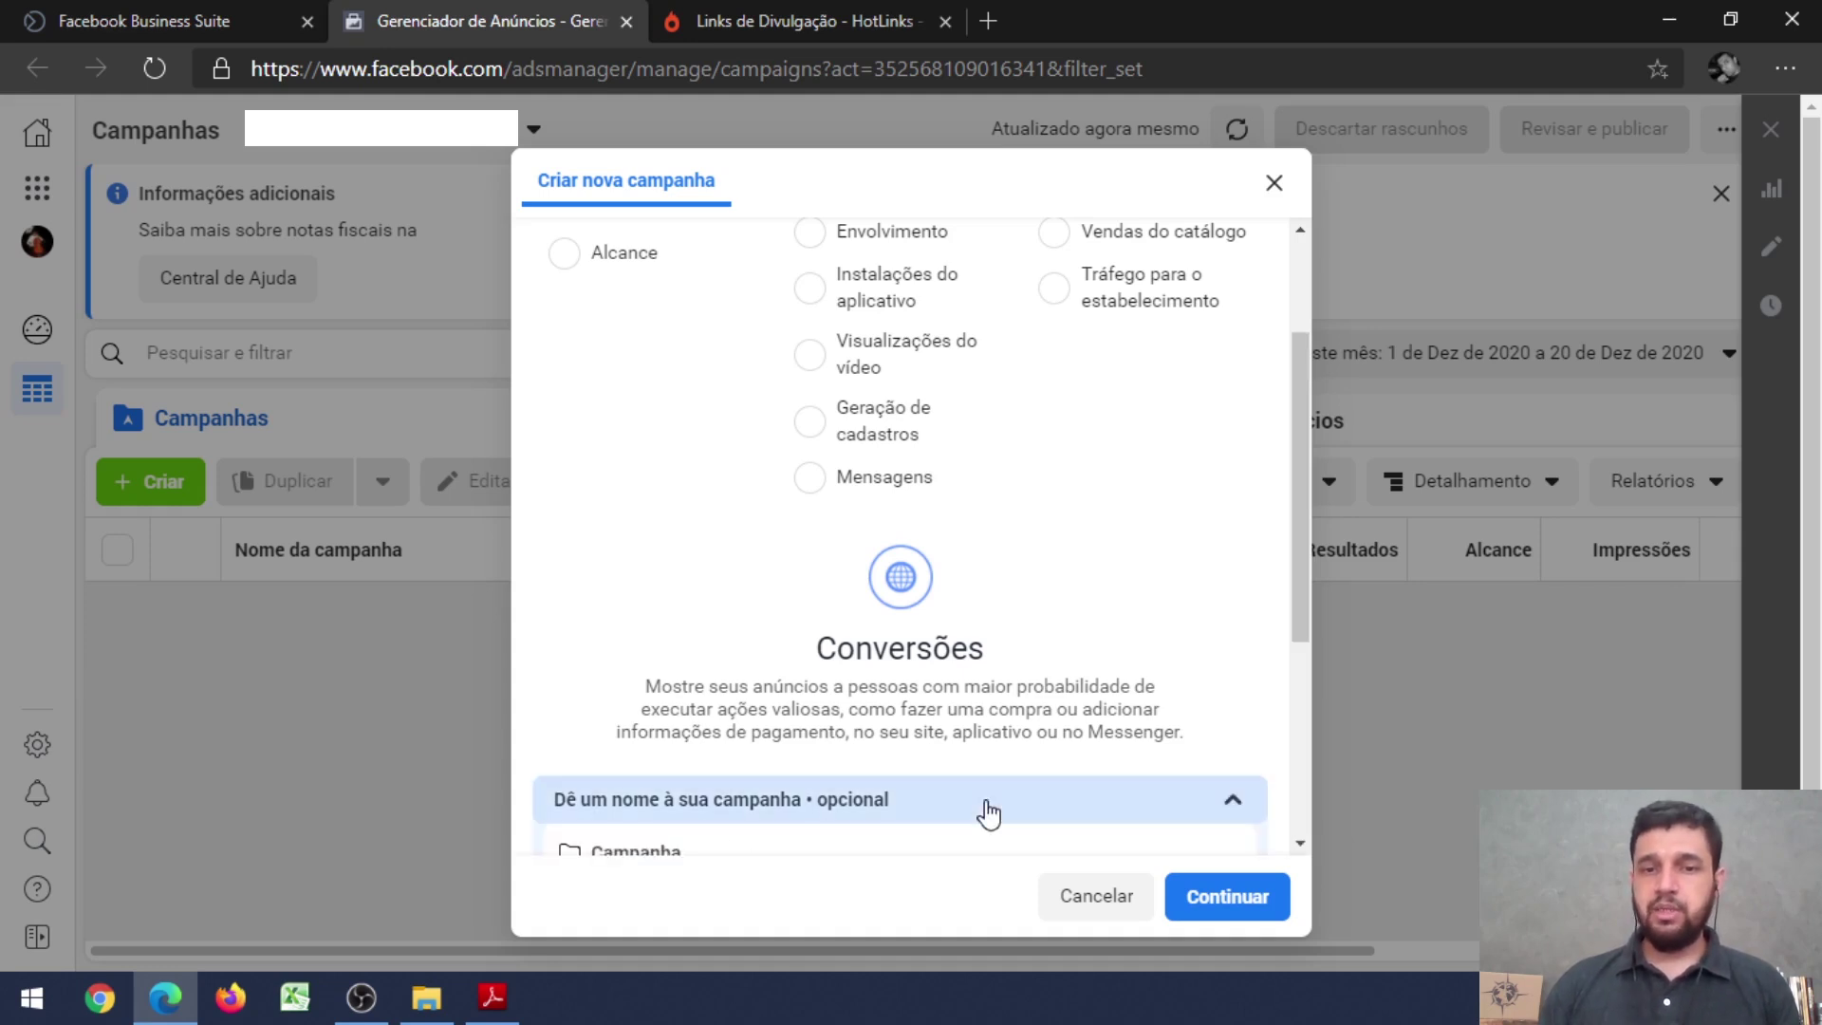
scroll(1129, 531, "down", 3)
scroll(1129, 532, "down", 1)
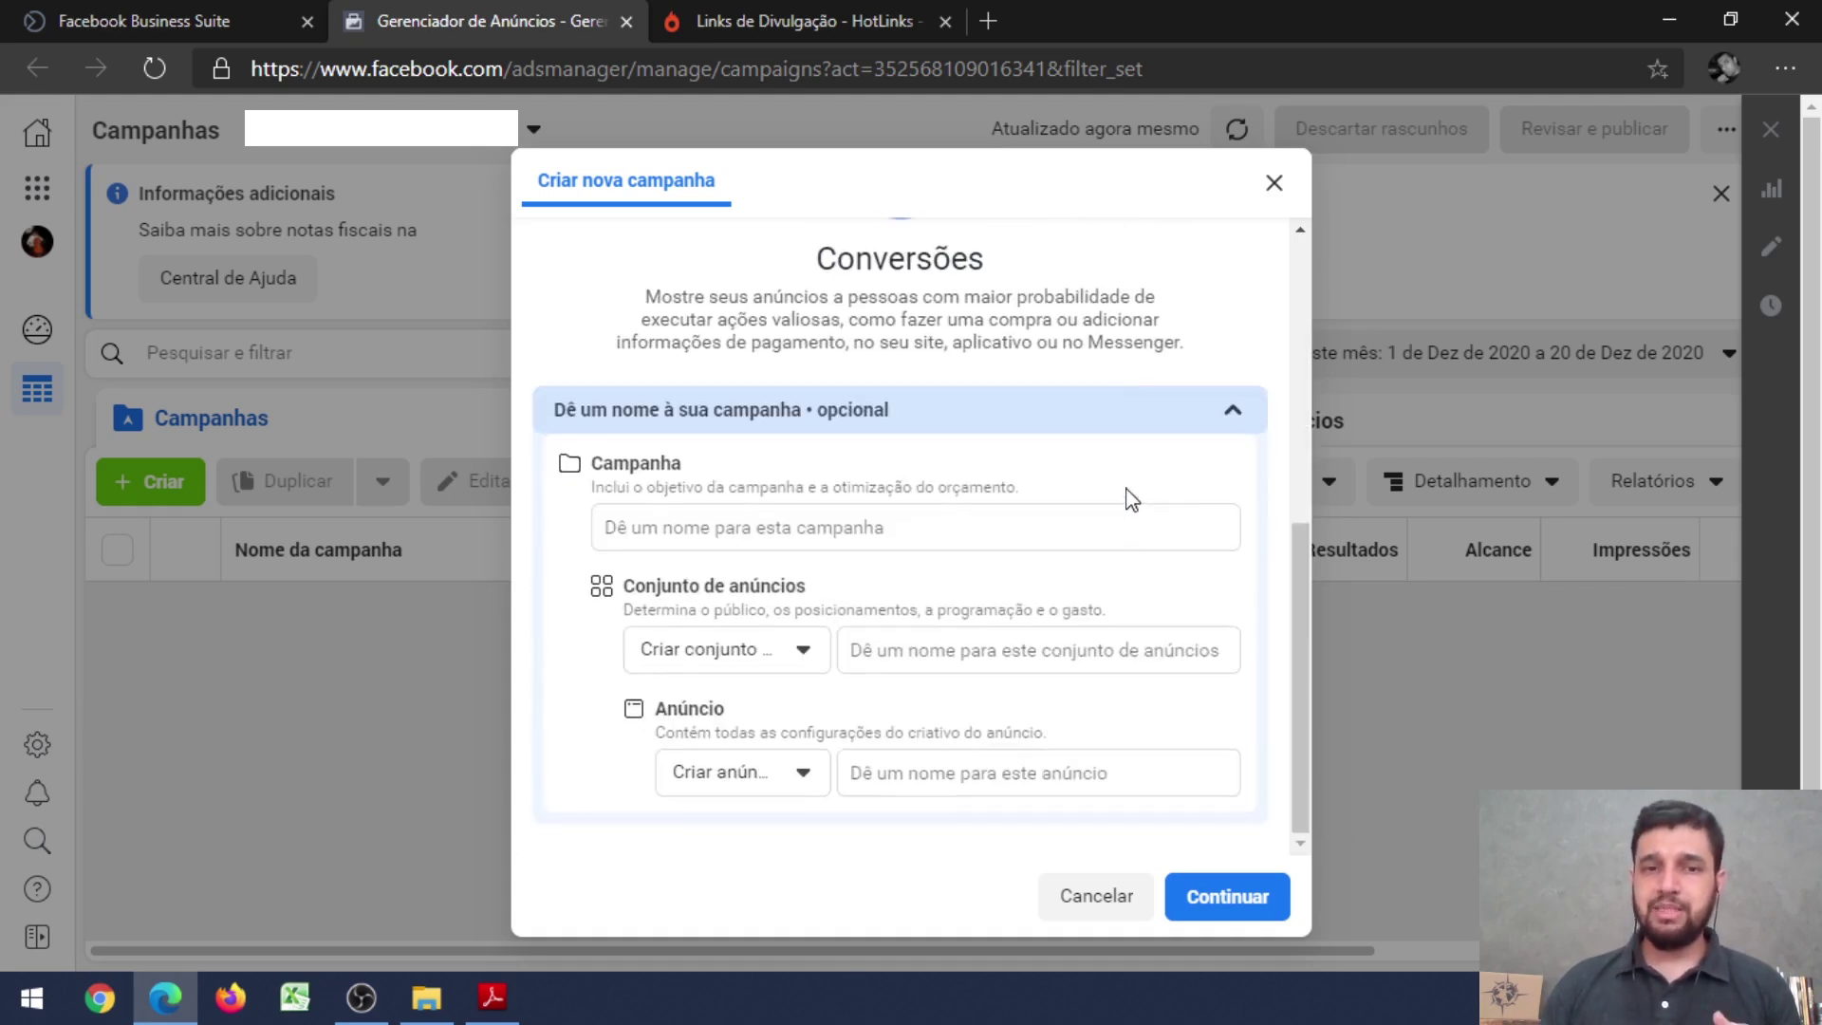
left_click(870, 528)
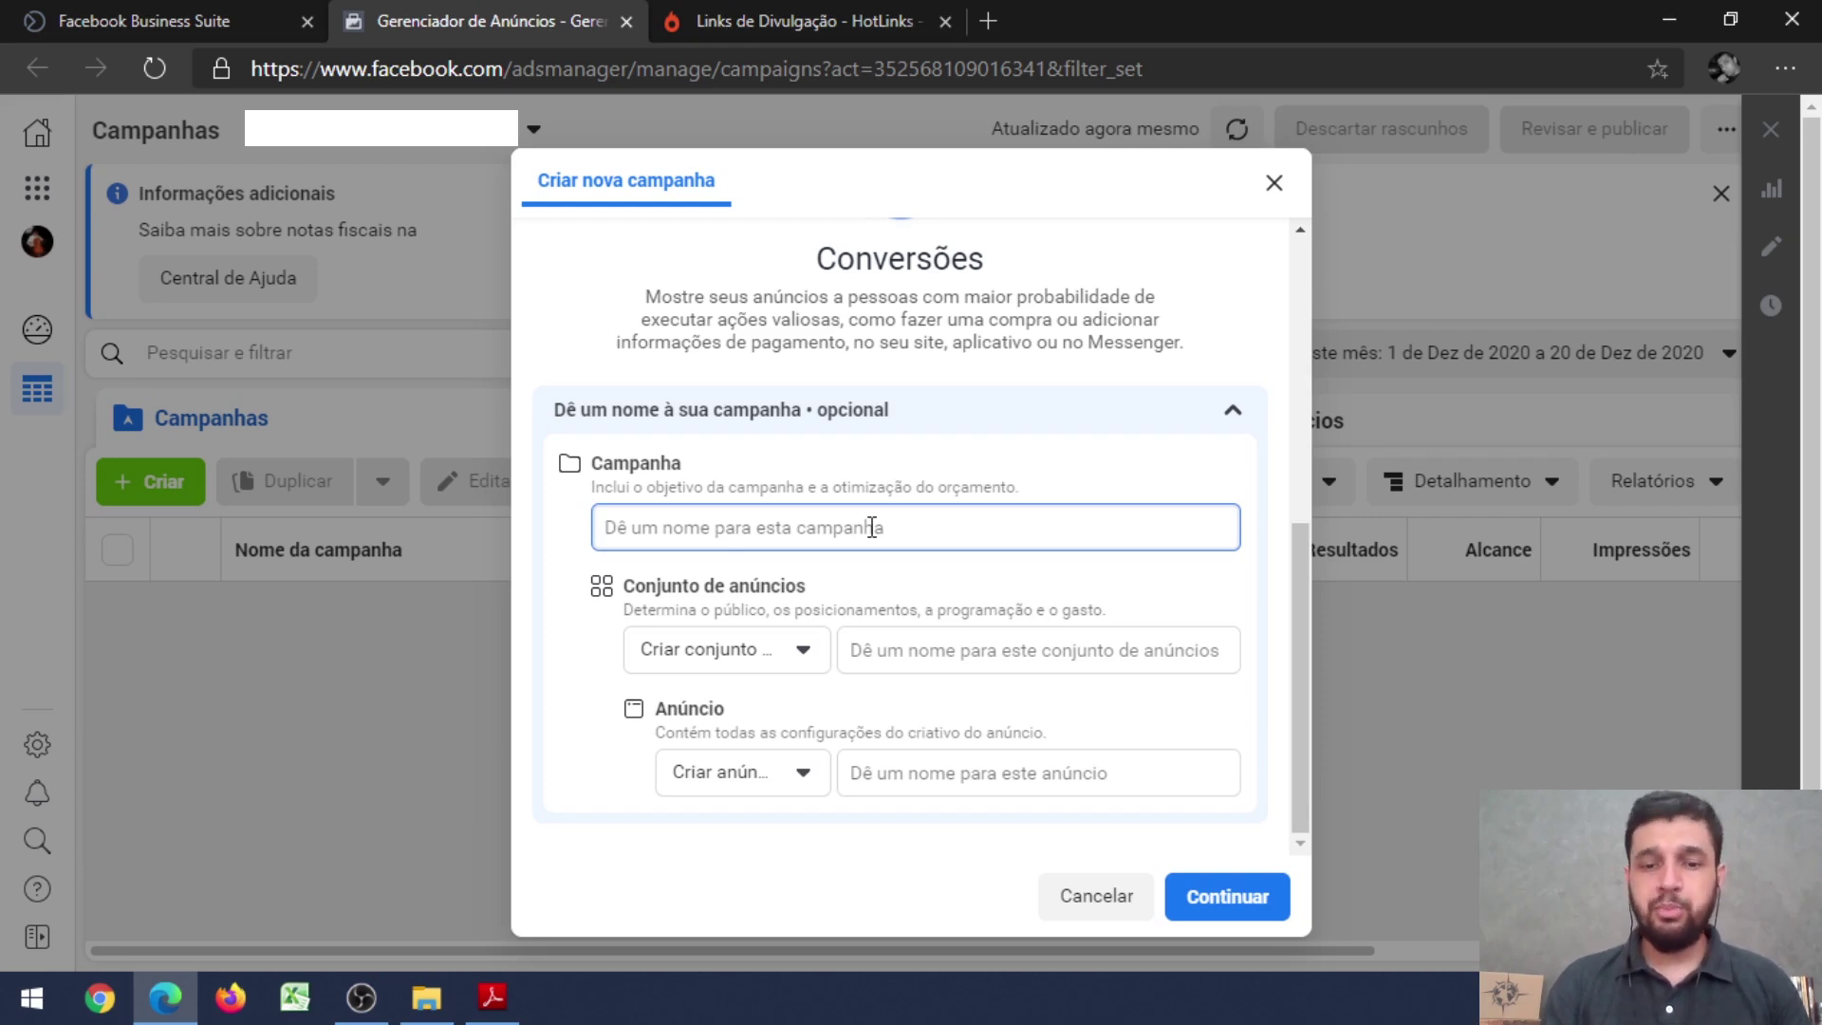
type("Meu")
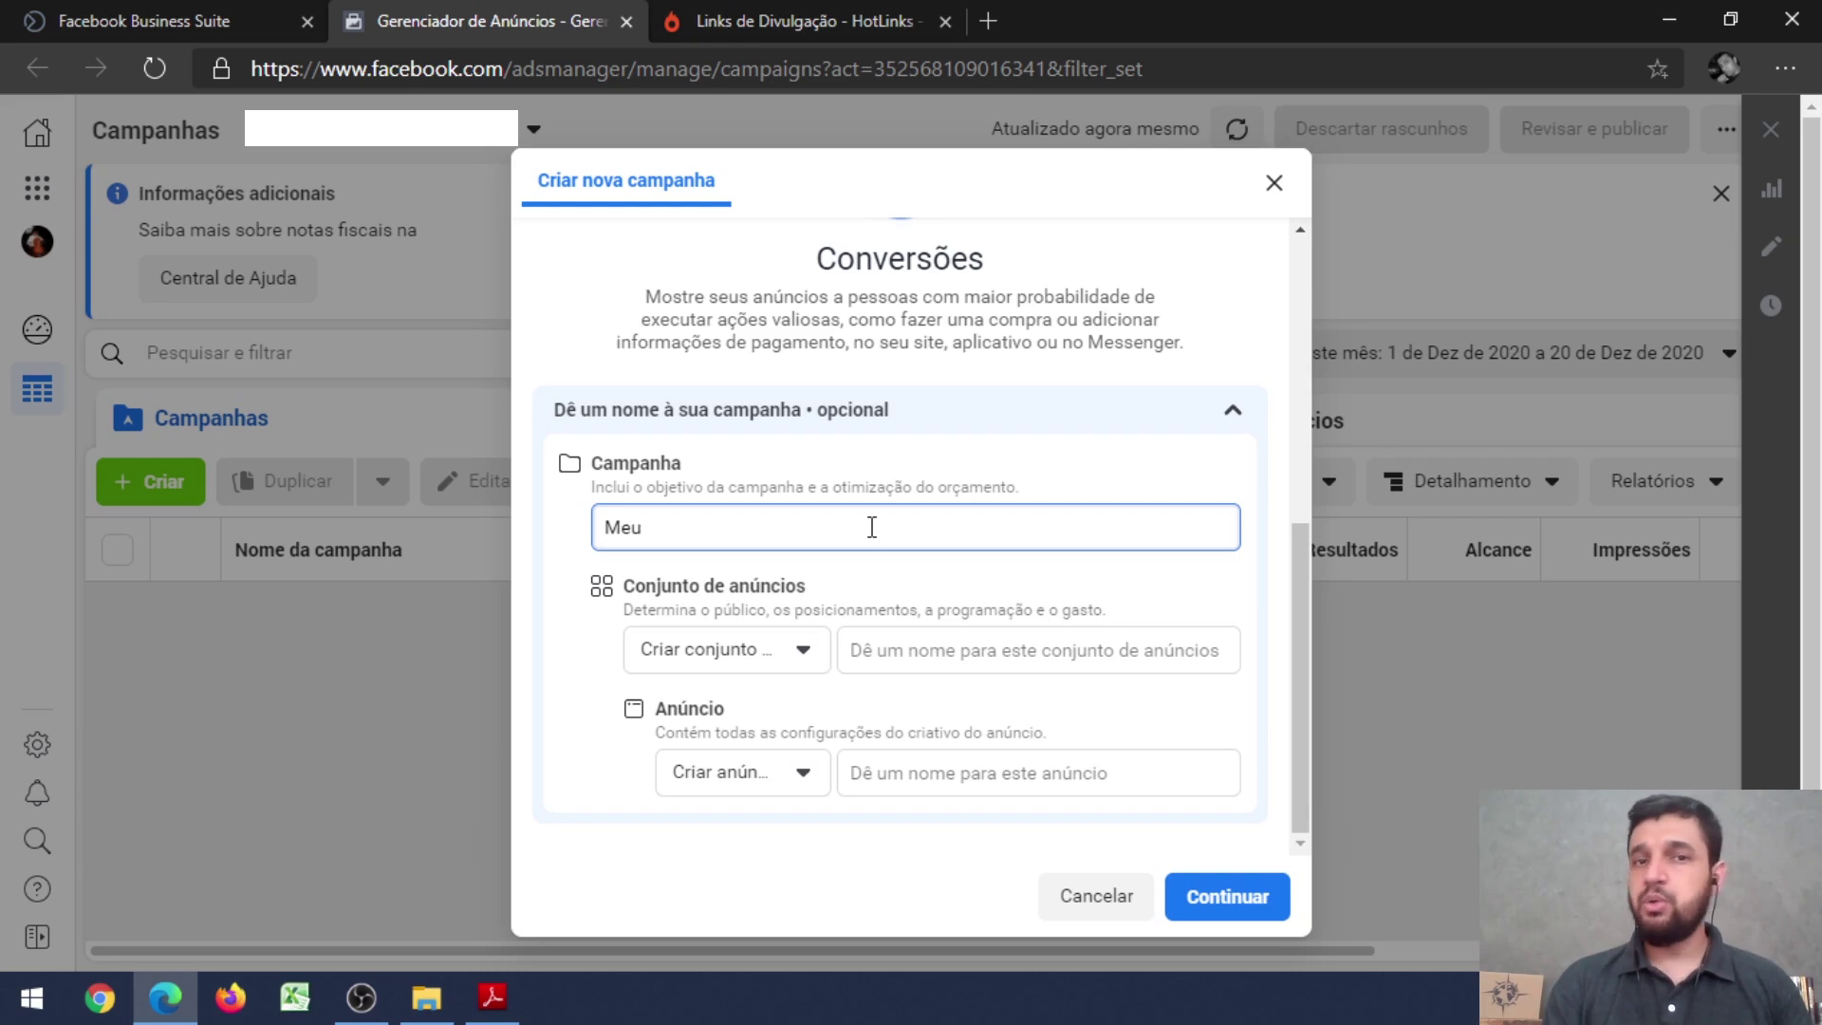
type(" Pe")
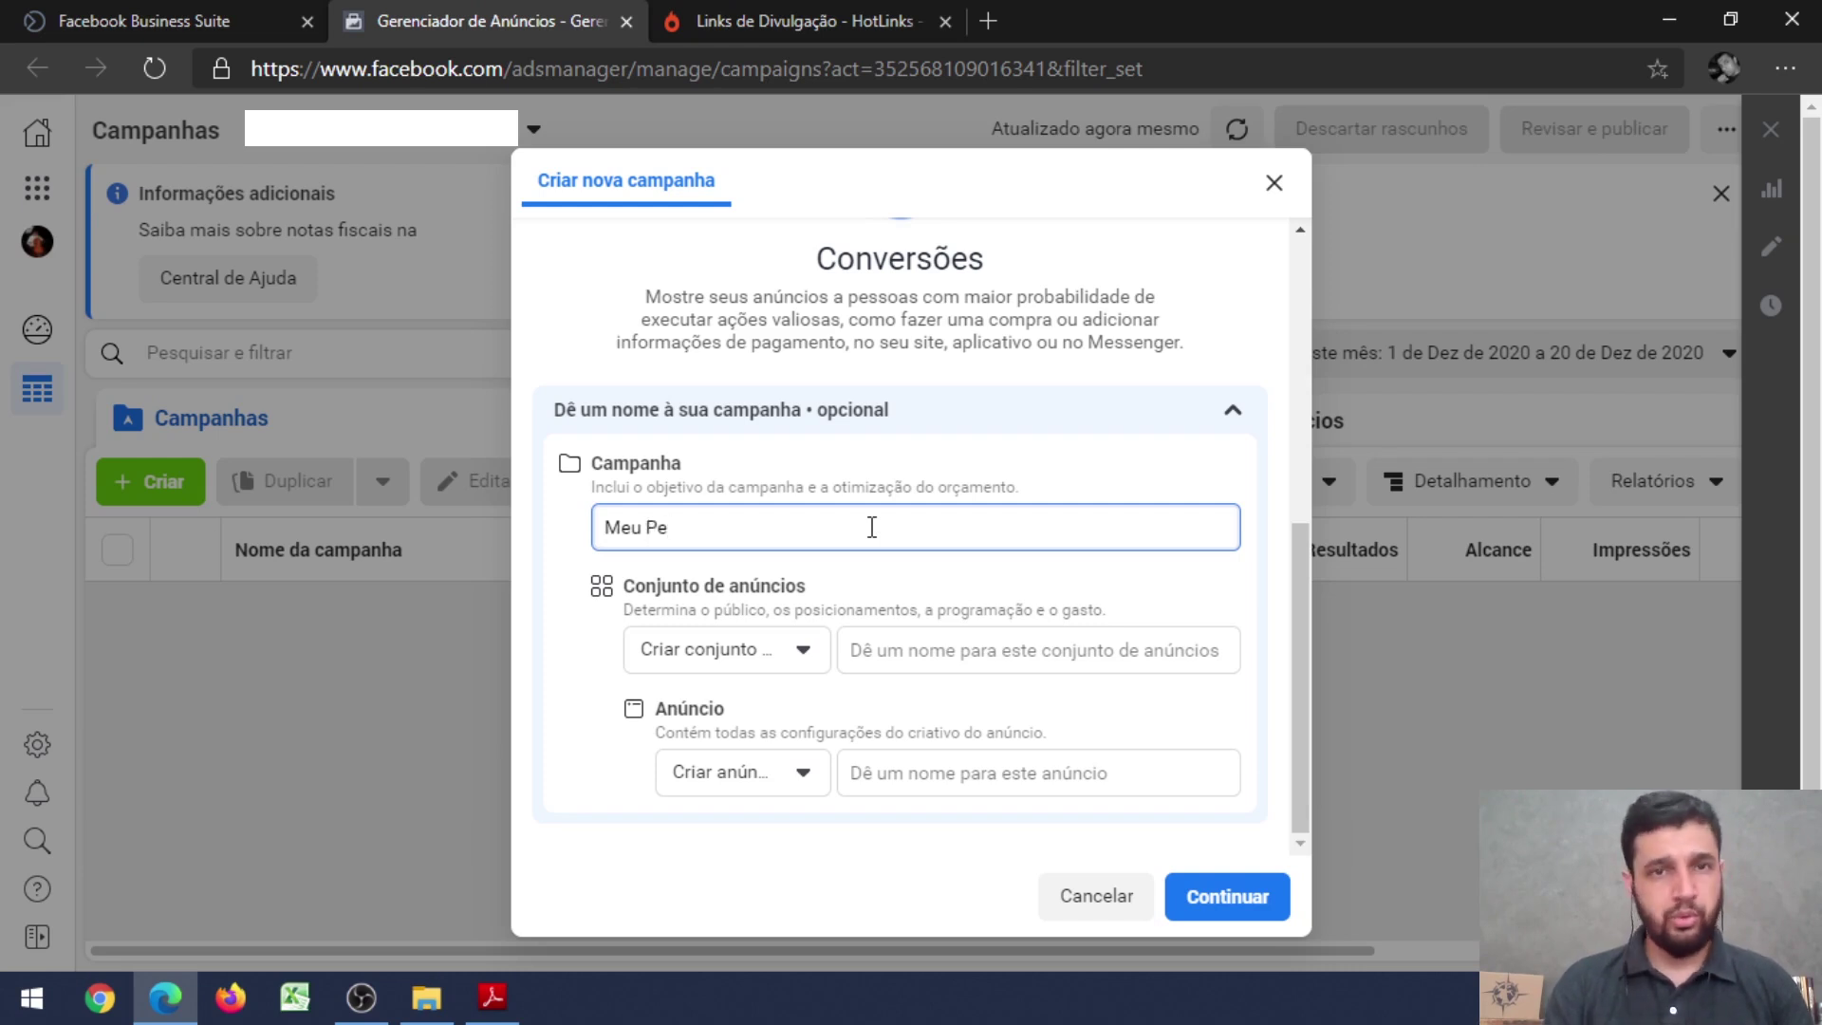
type("dido")
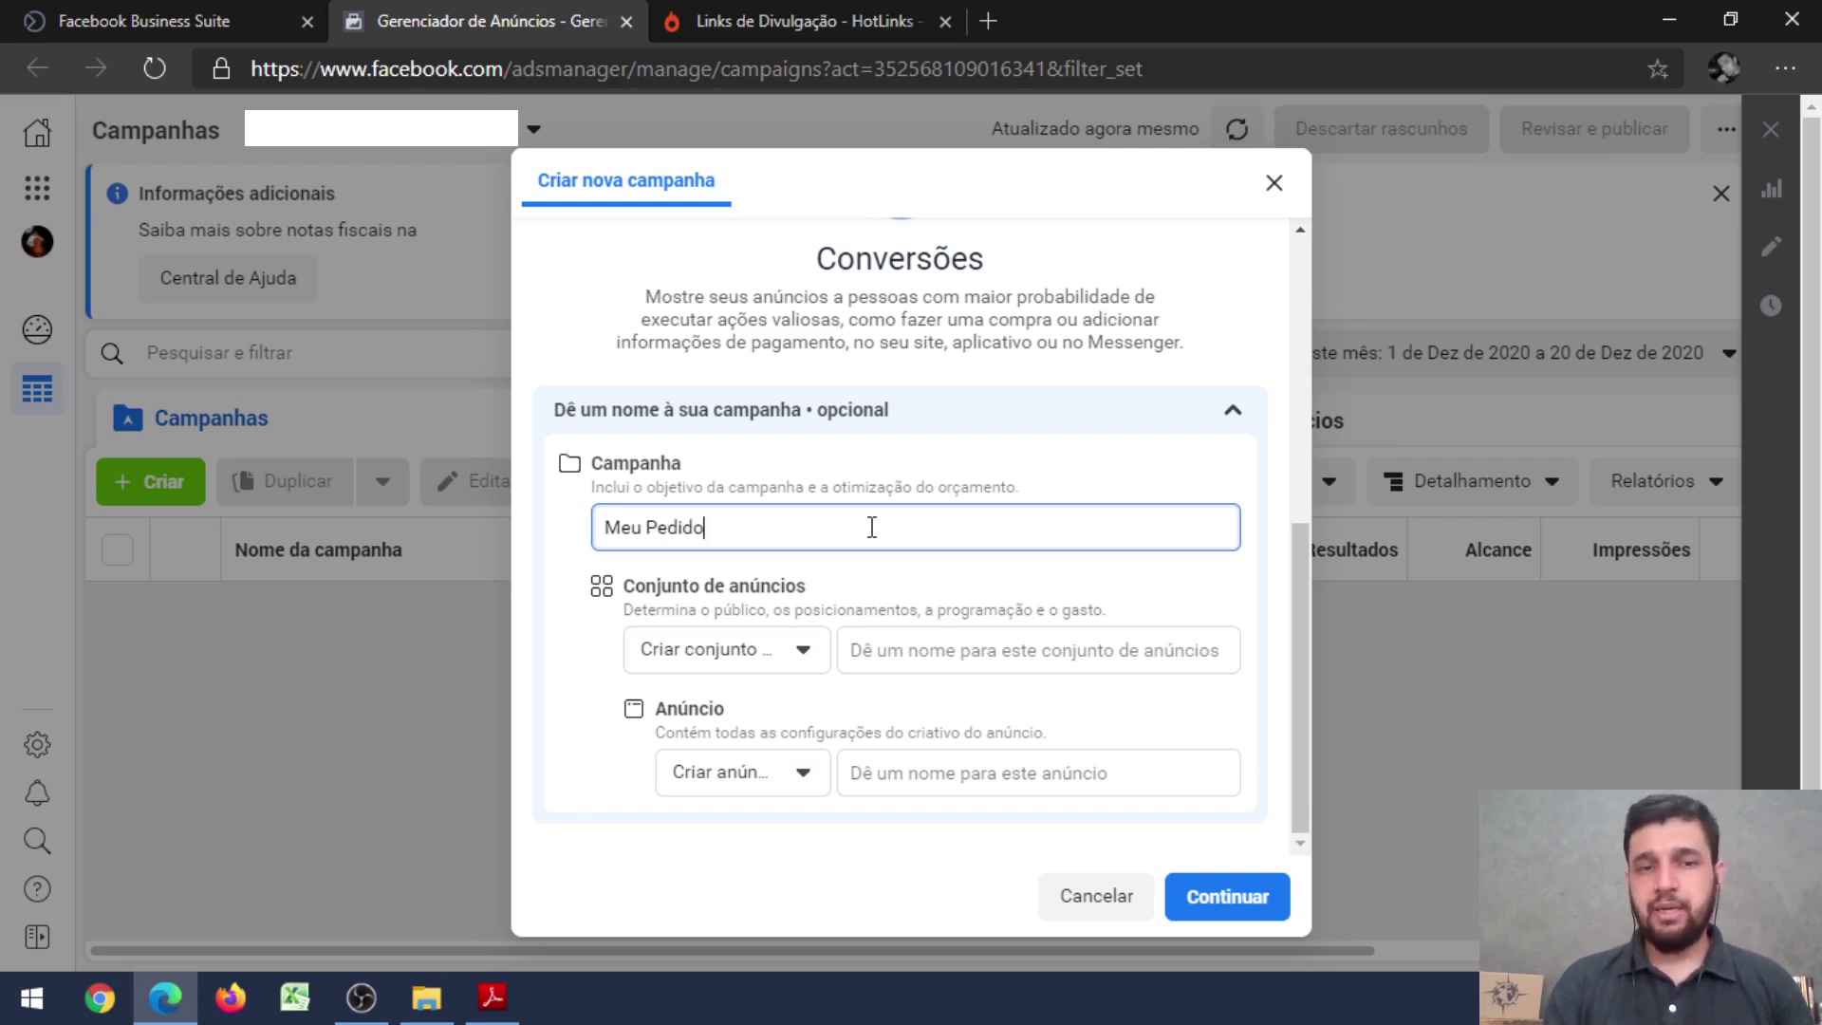
- Name the ad set "vídeo Meu Pedido", with a capital P and the accented spelling of "vídeo"
left_click(928, 651)
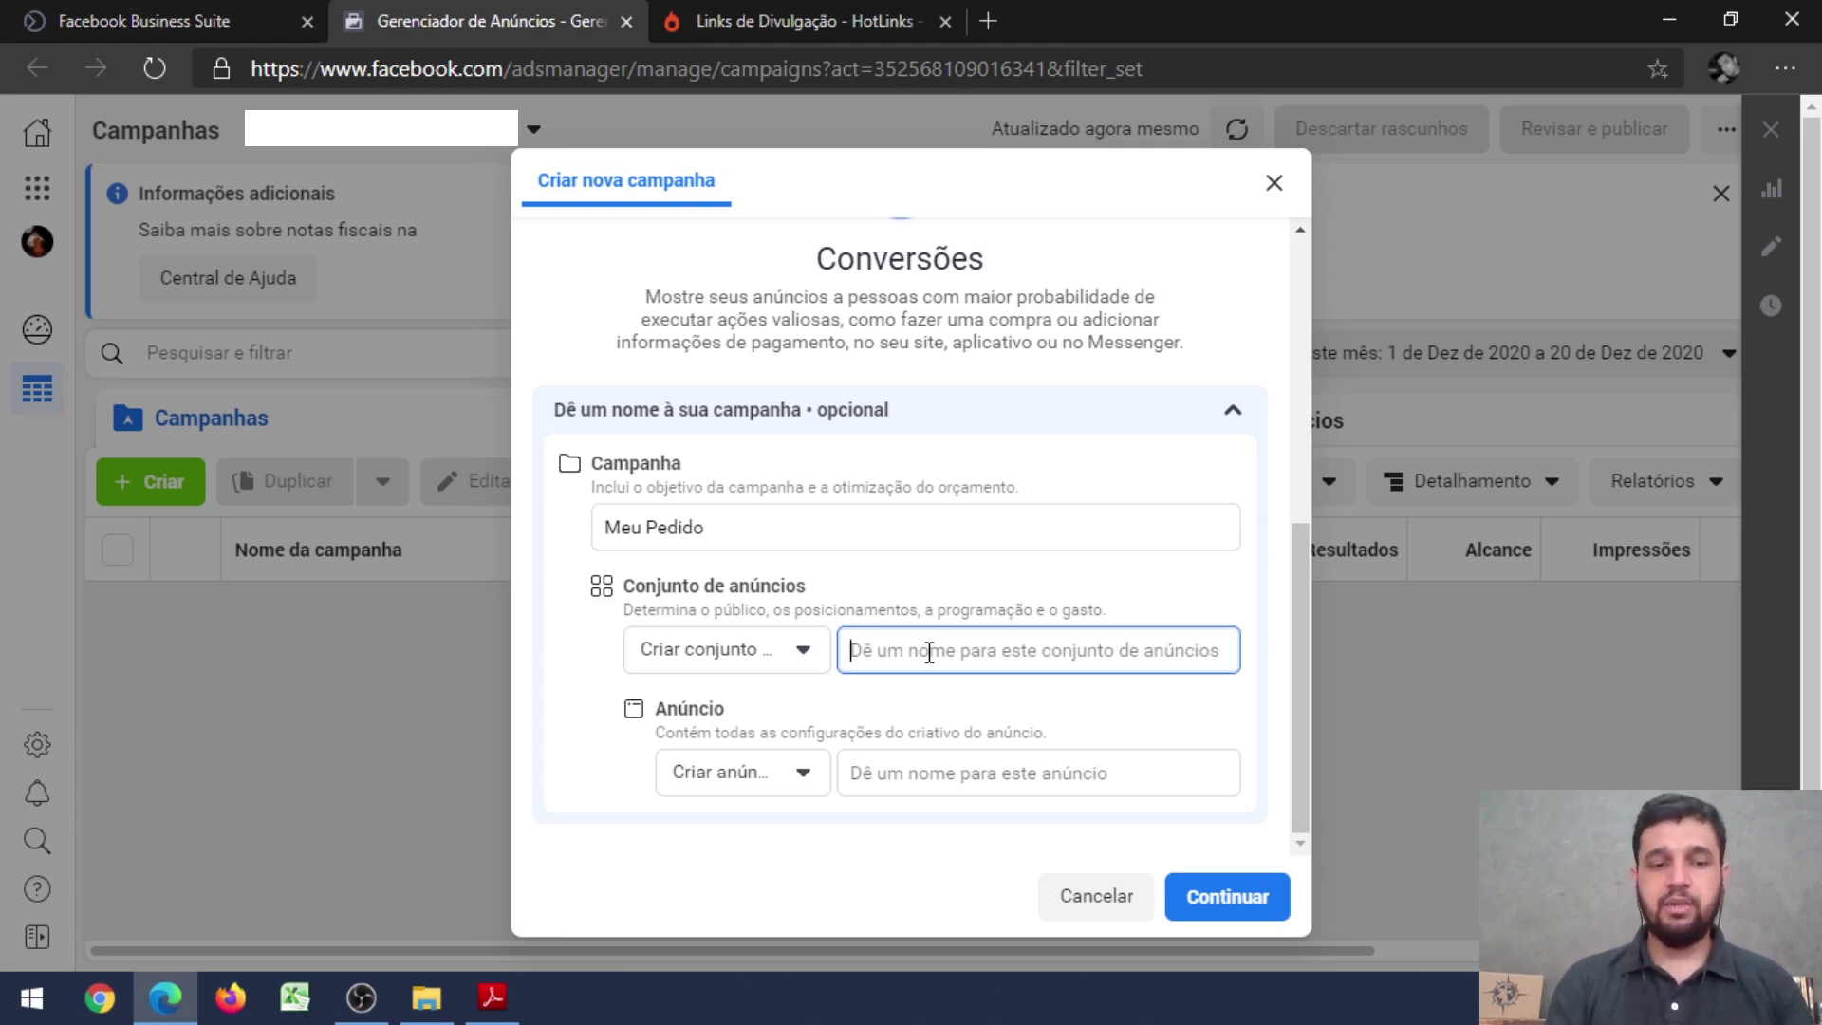
type("video")
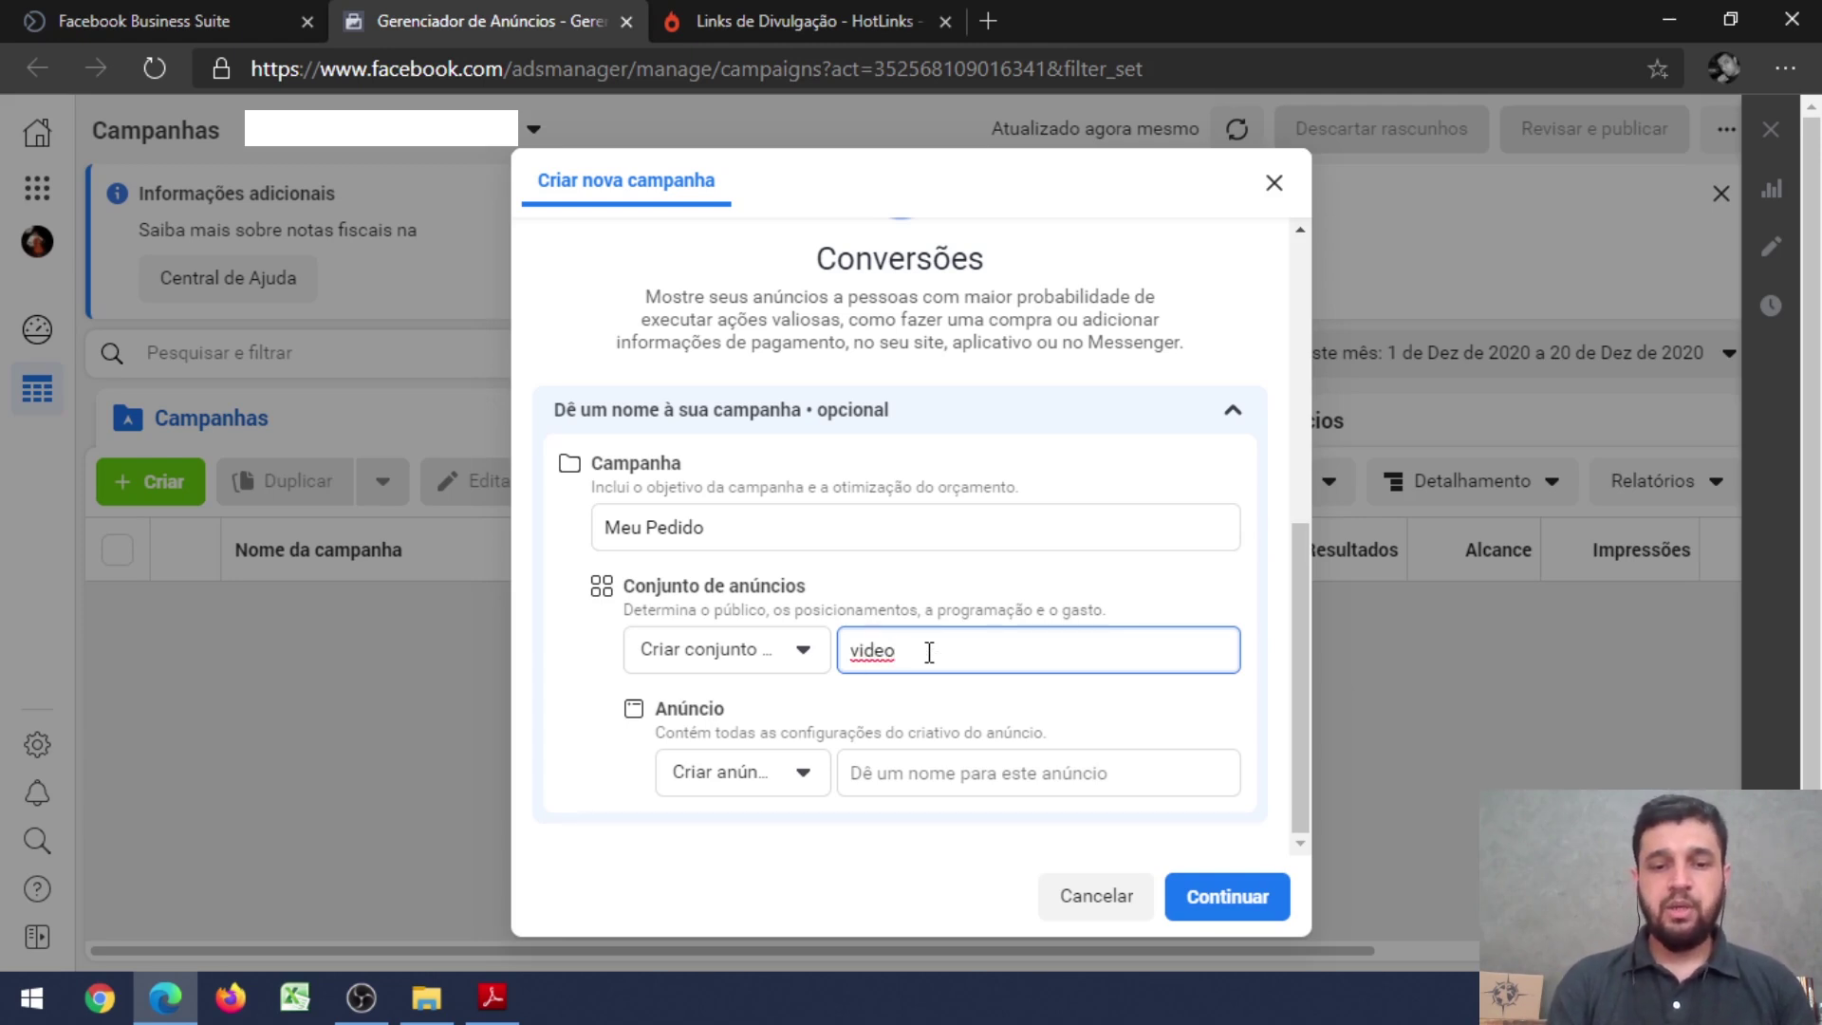
type(" Meu pedido")
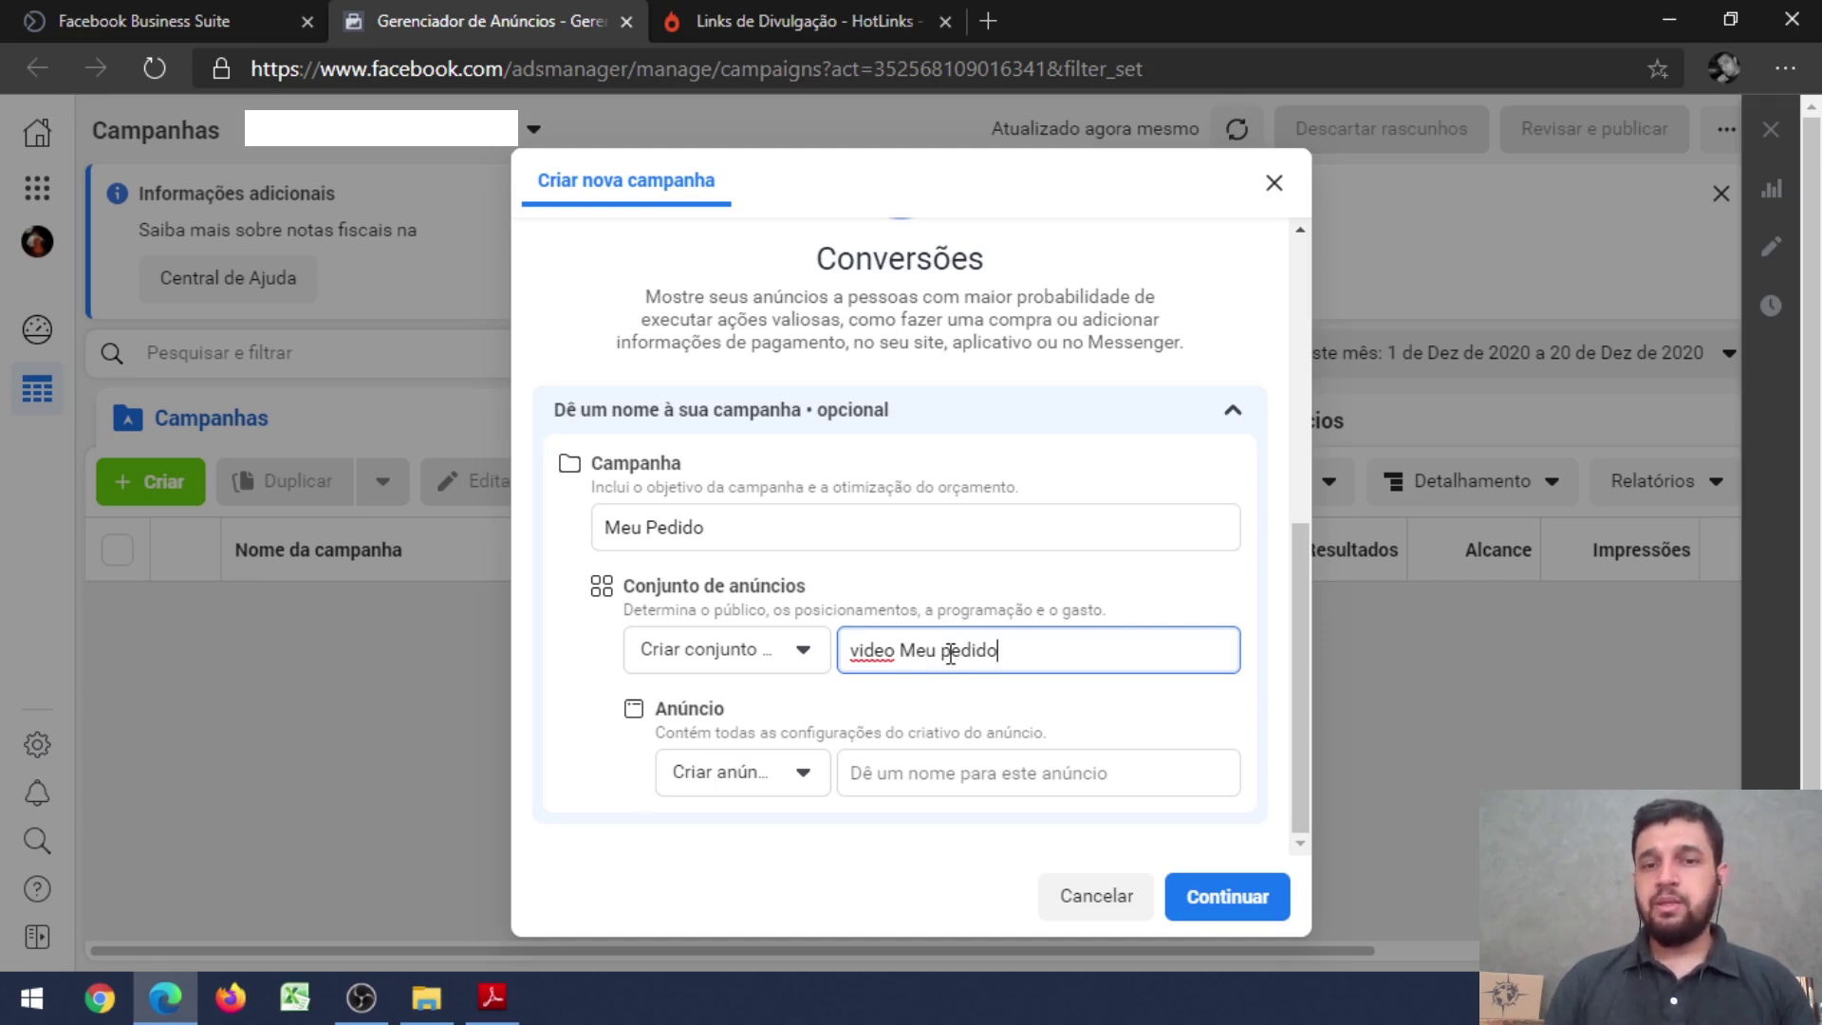
double_click(947, 653)
left_click(947, 653)
key("BackSpace")
type("P")
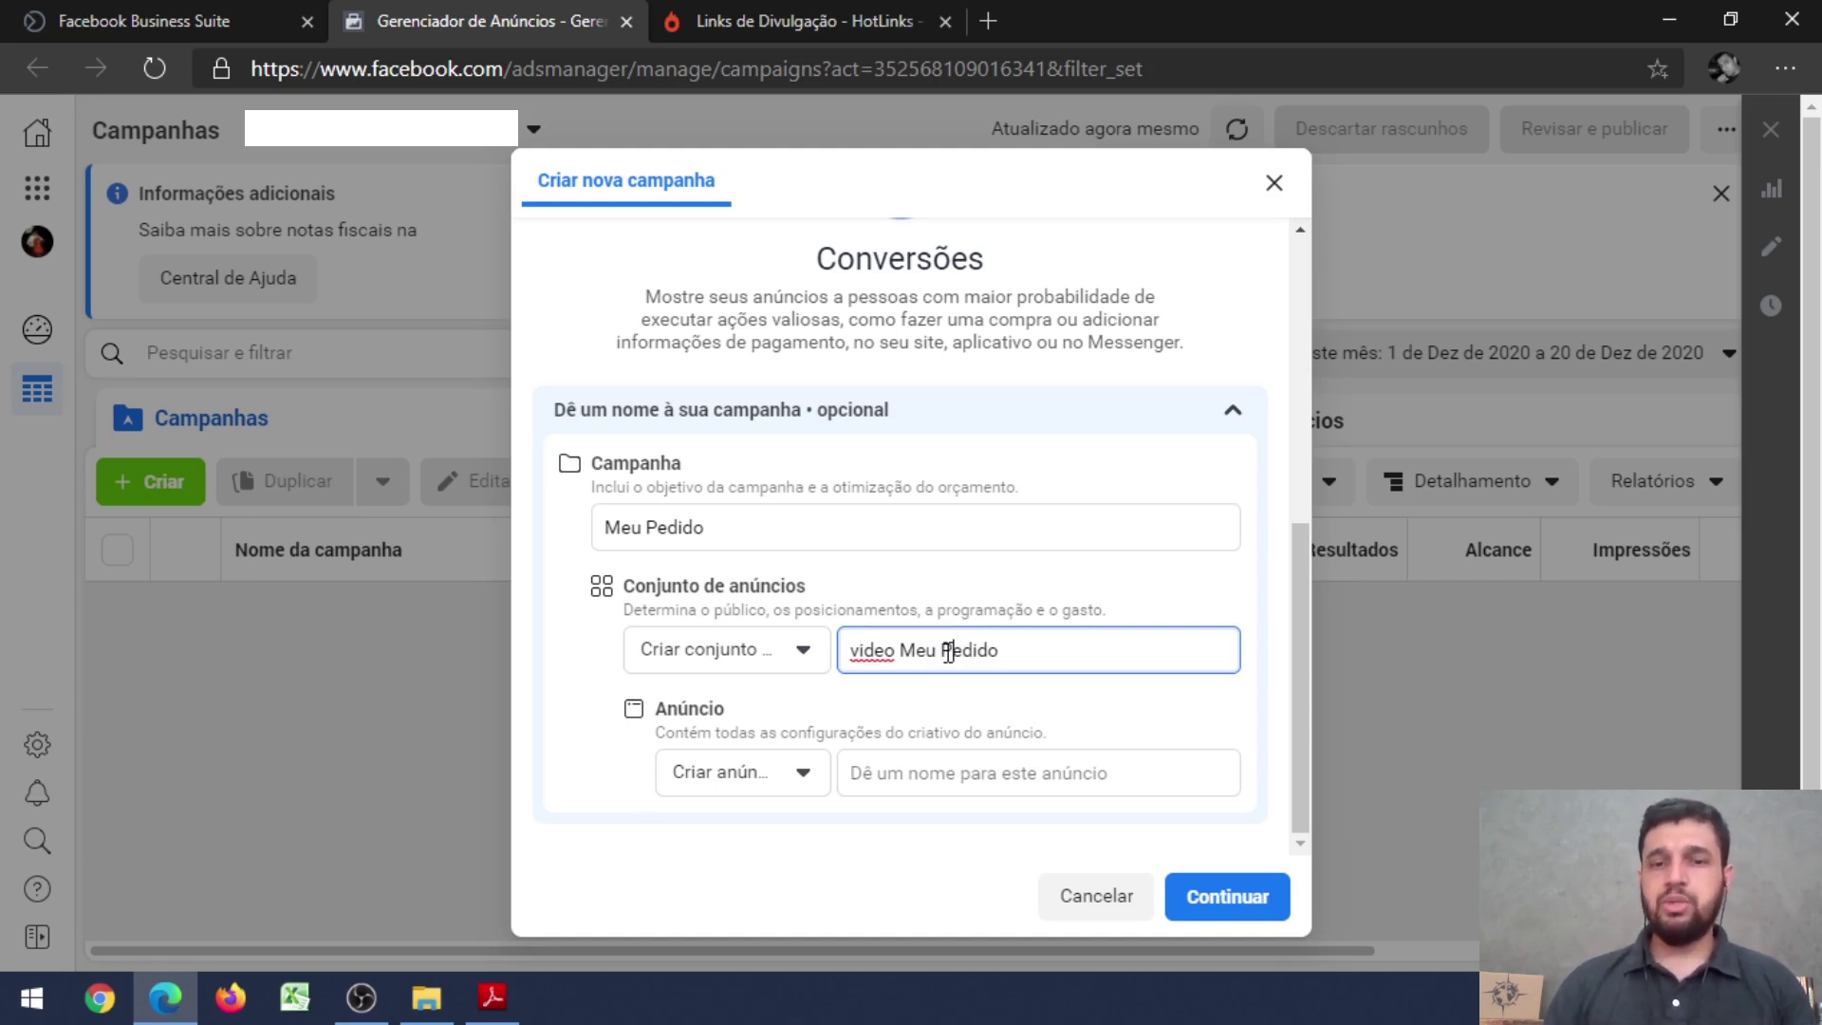
left_click(867, 653)
right_click(867, 653)
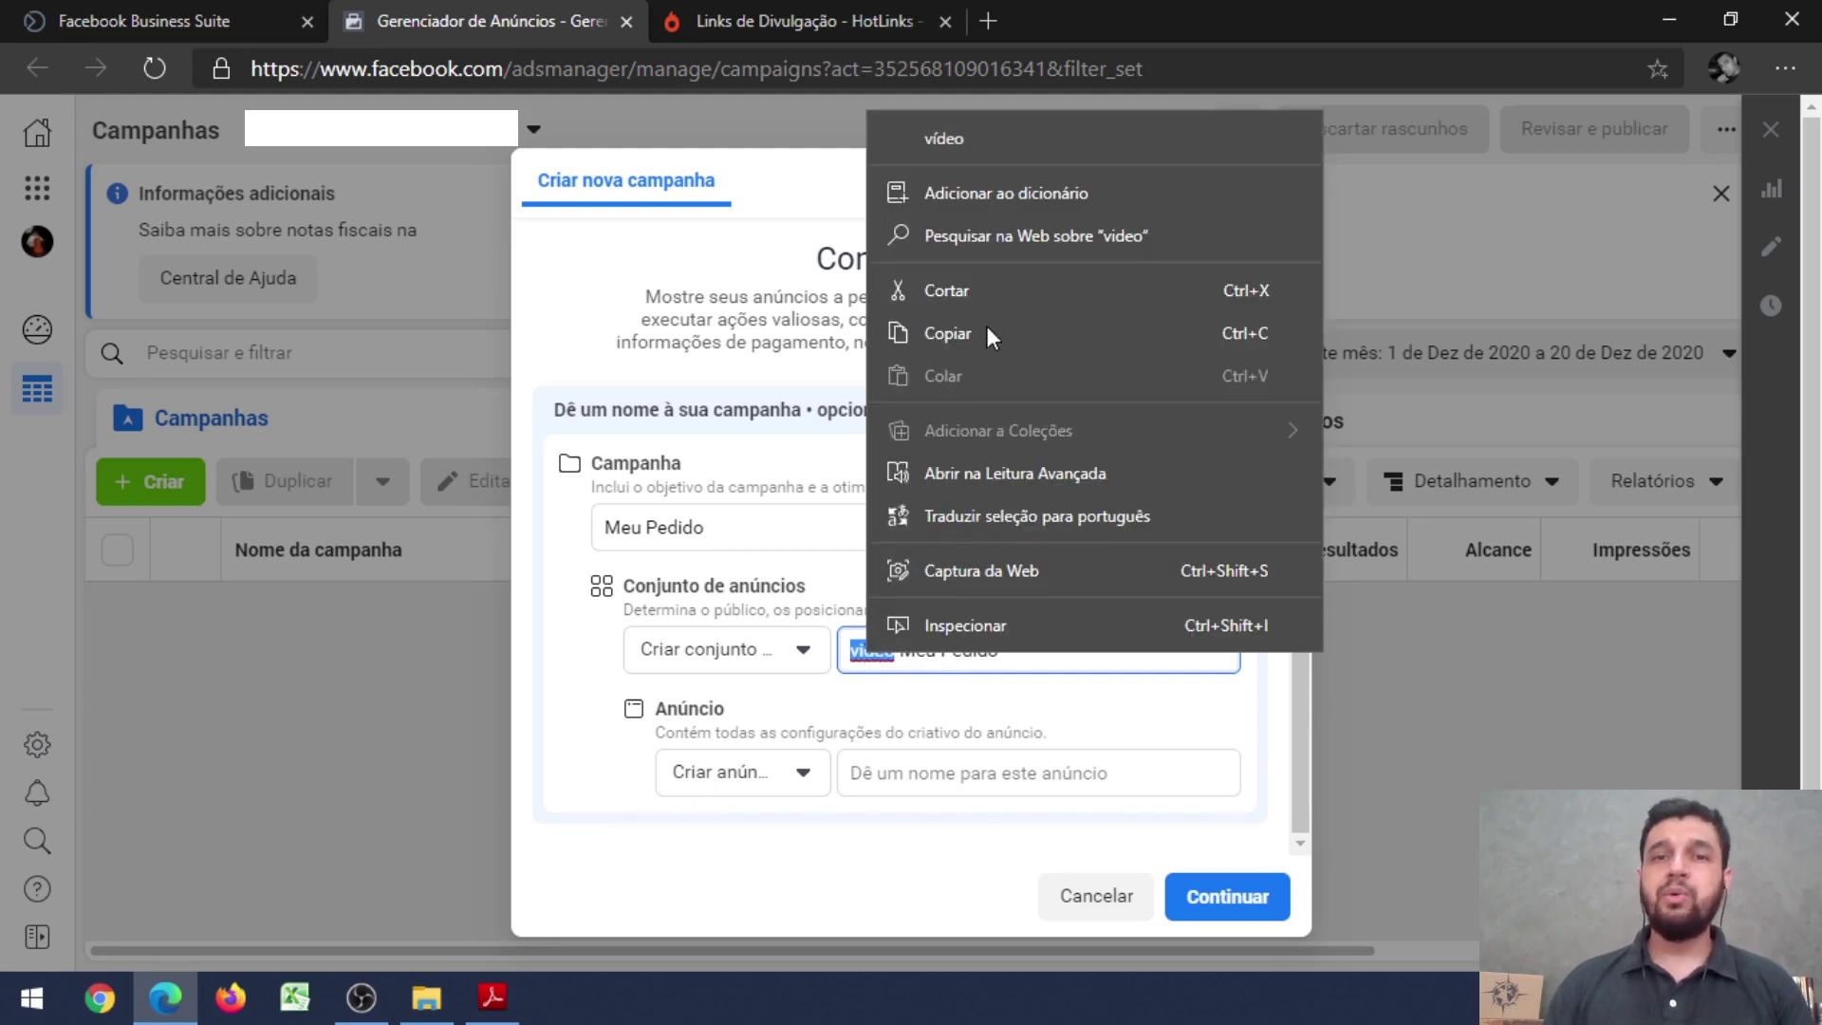
left_click(965, 141)
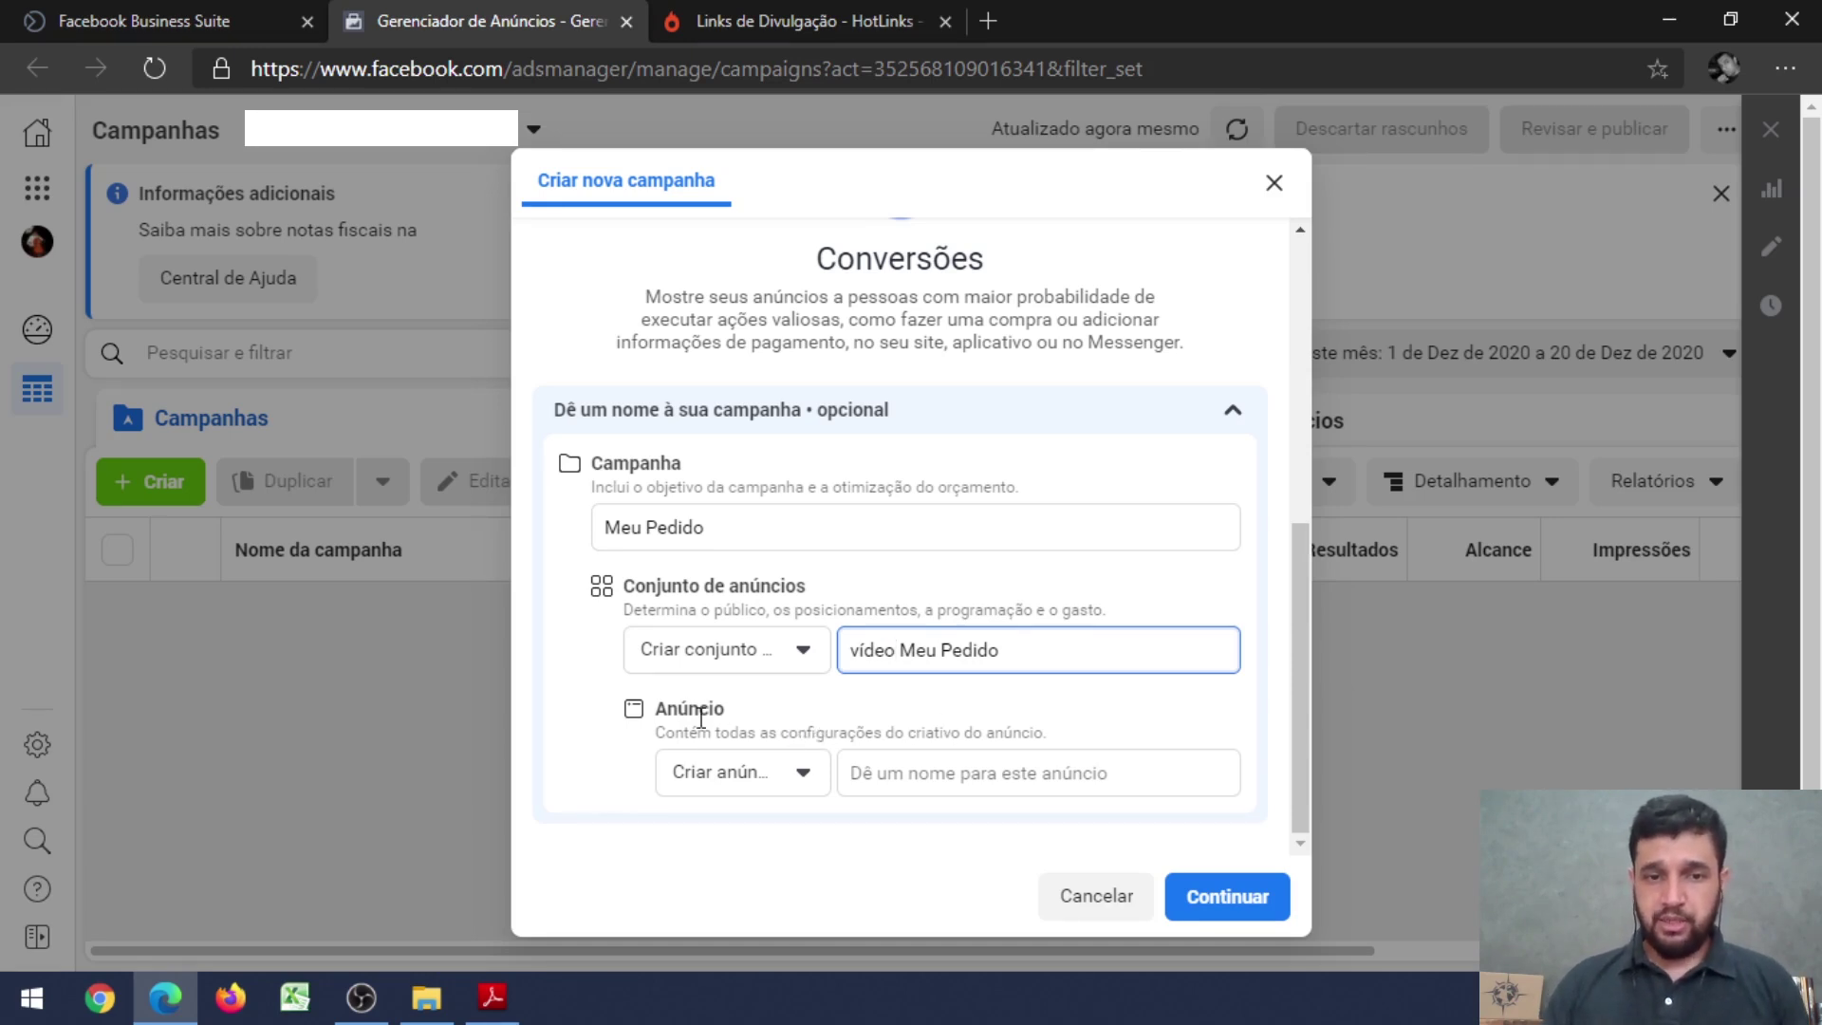
- Name the ad "#01 Meu Pedido" and continue to the campaign's settings
left_click(900, 759)
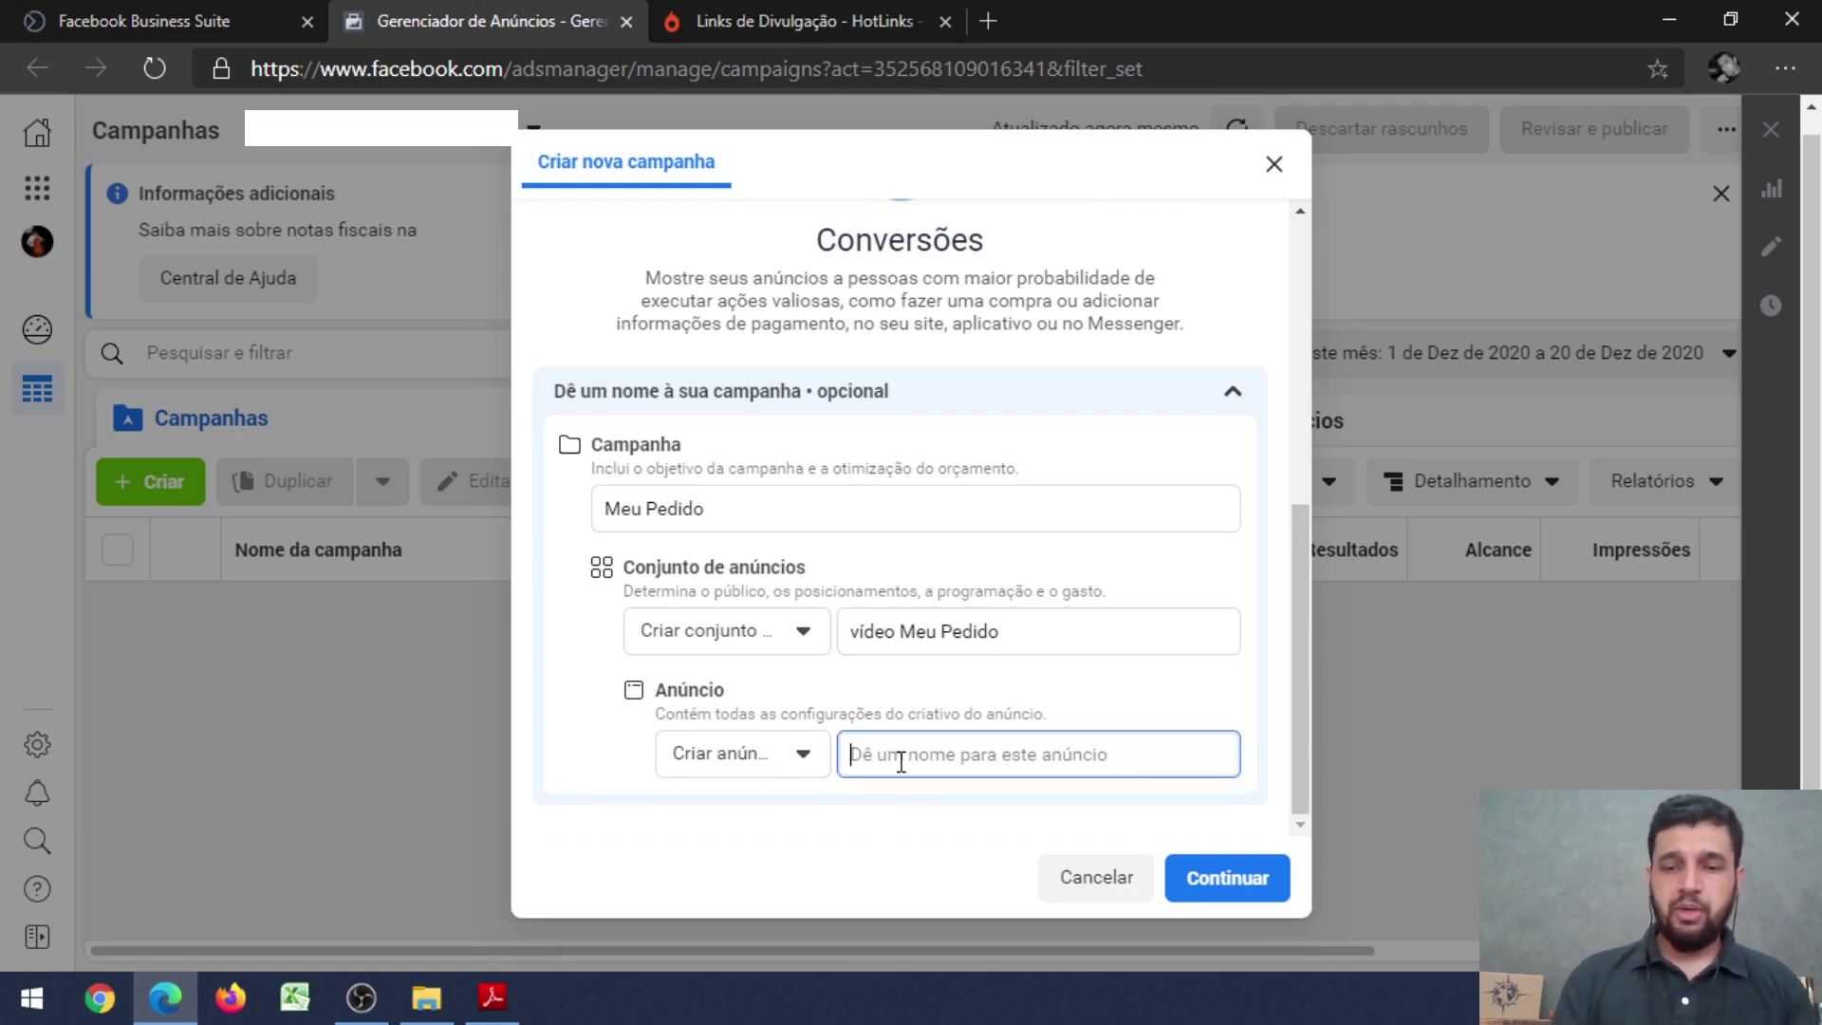
type("#")
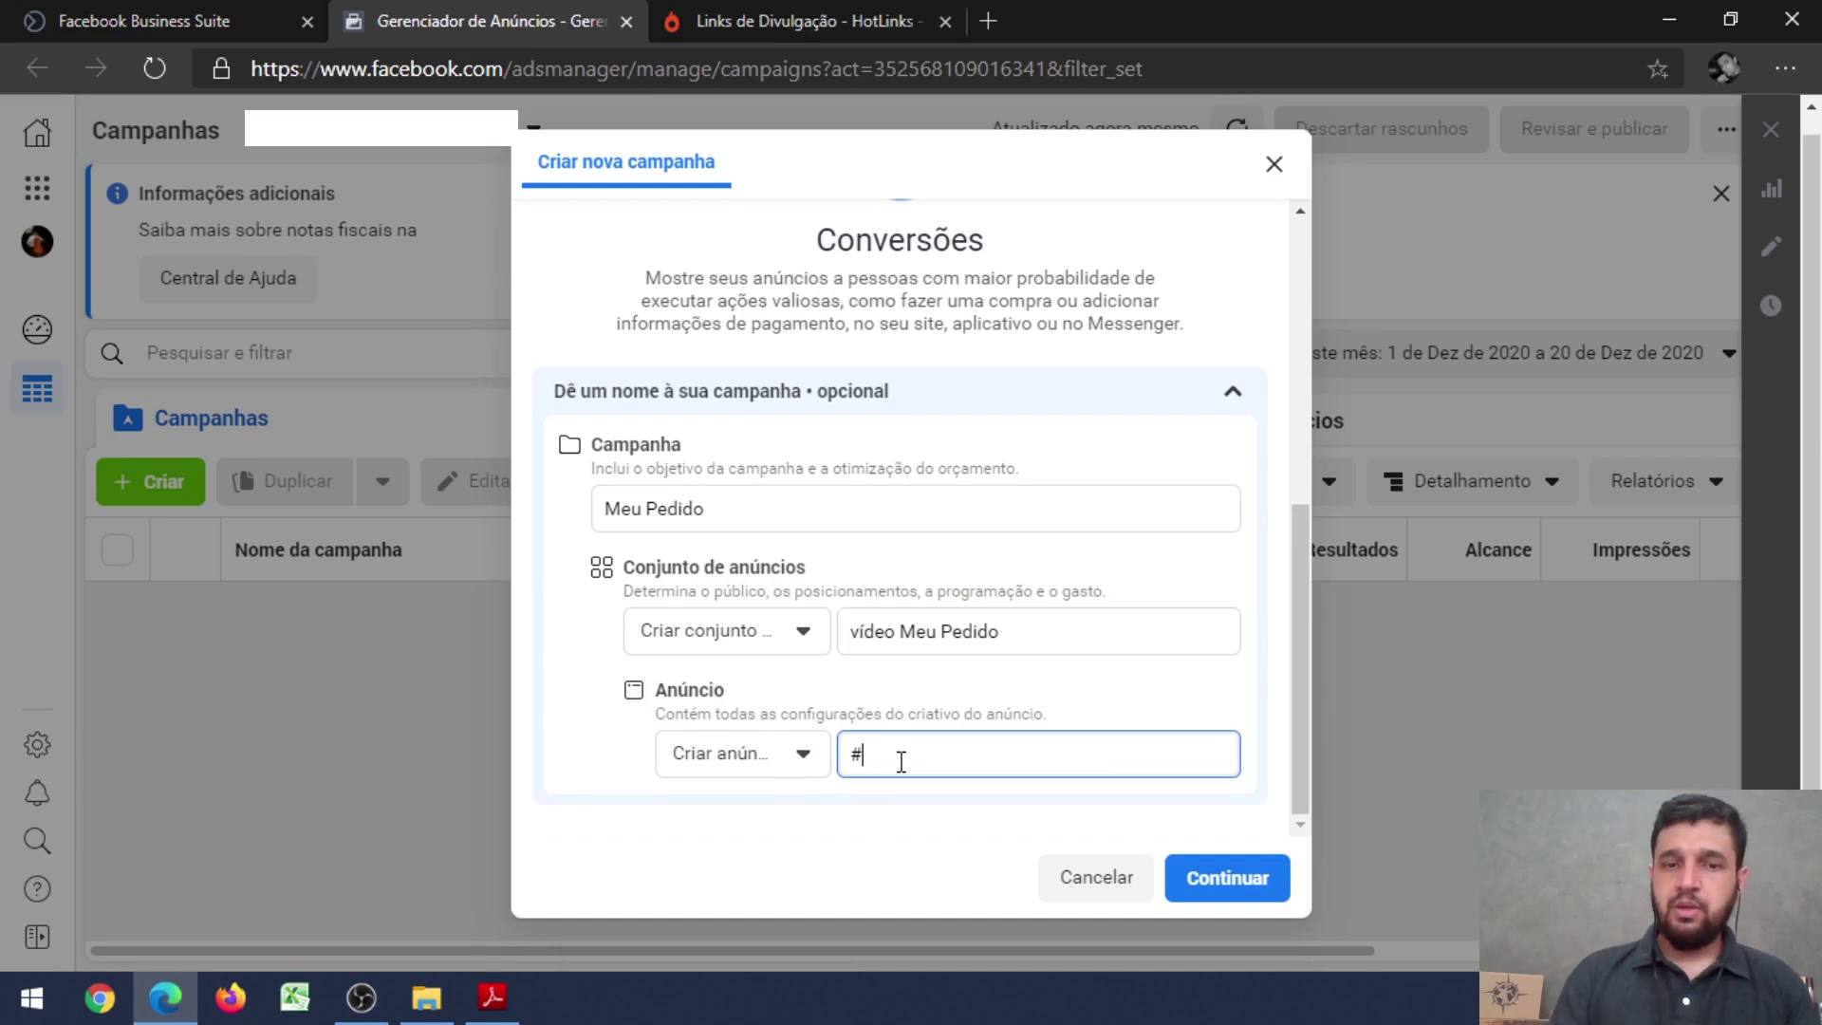
type("01 Meu")
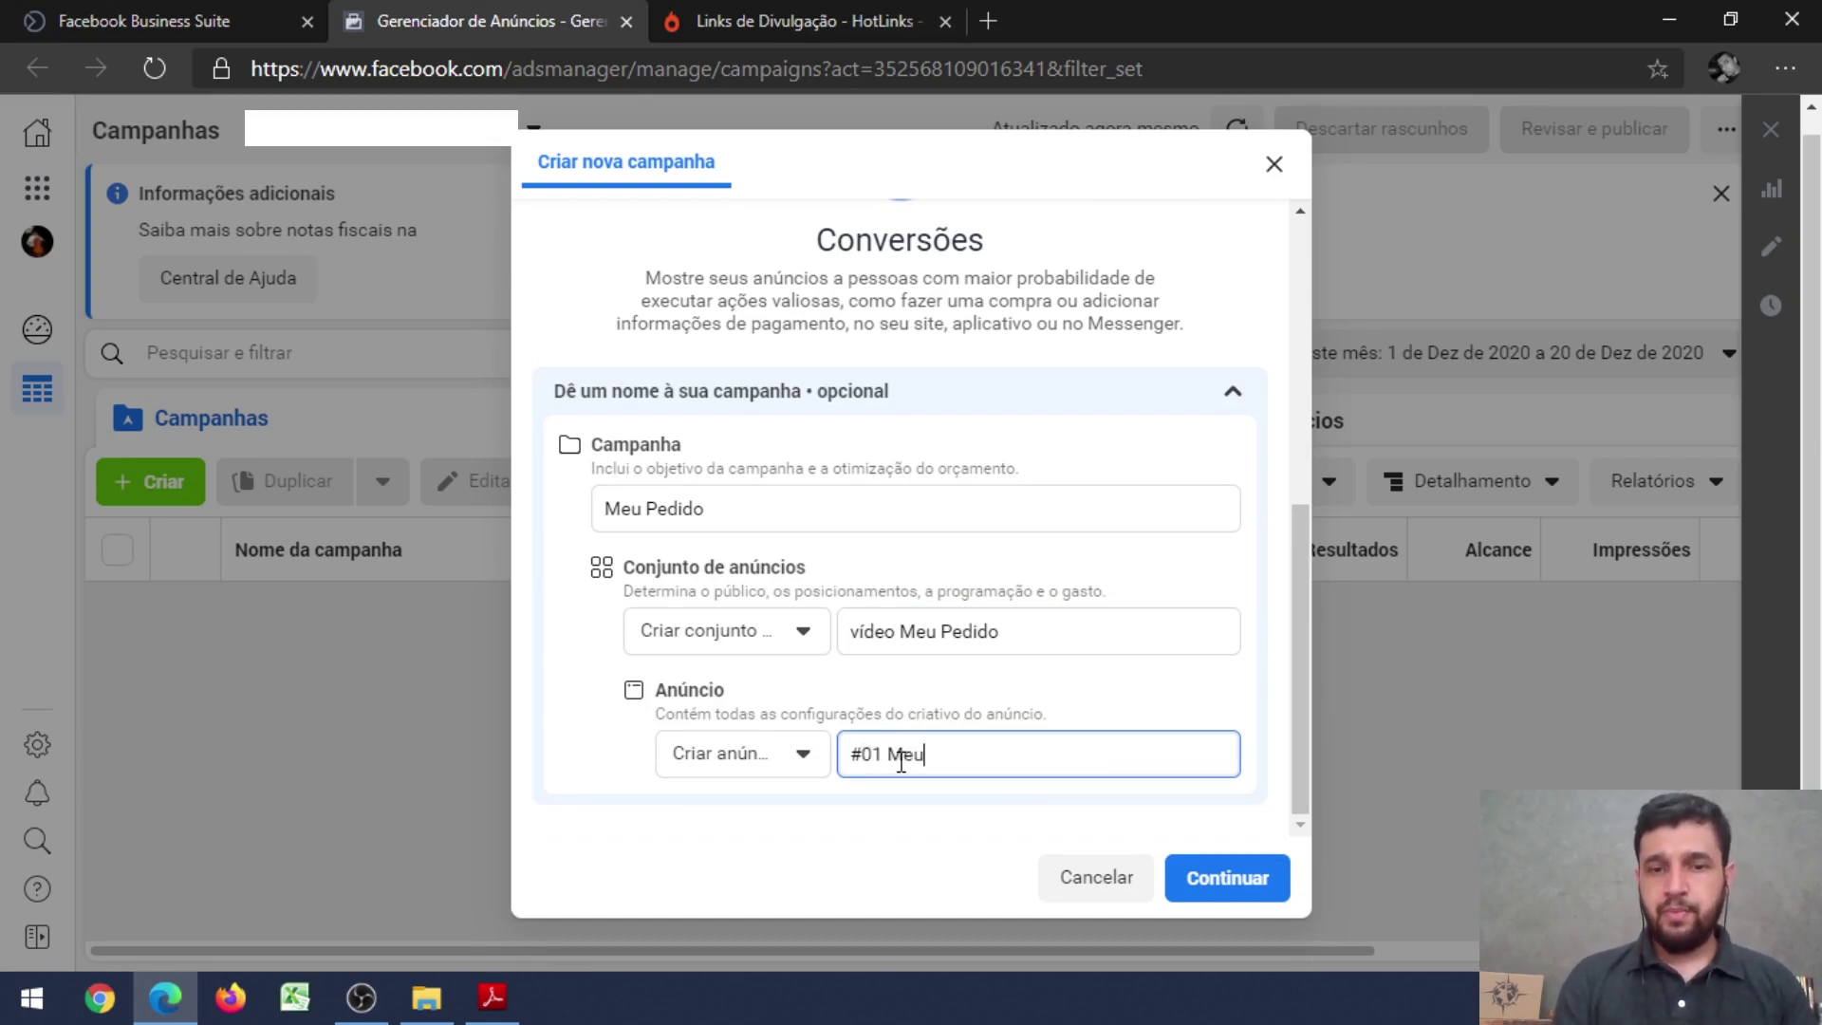
type(" Pedido")
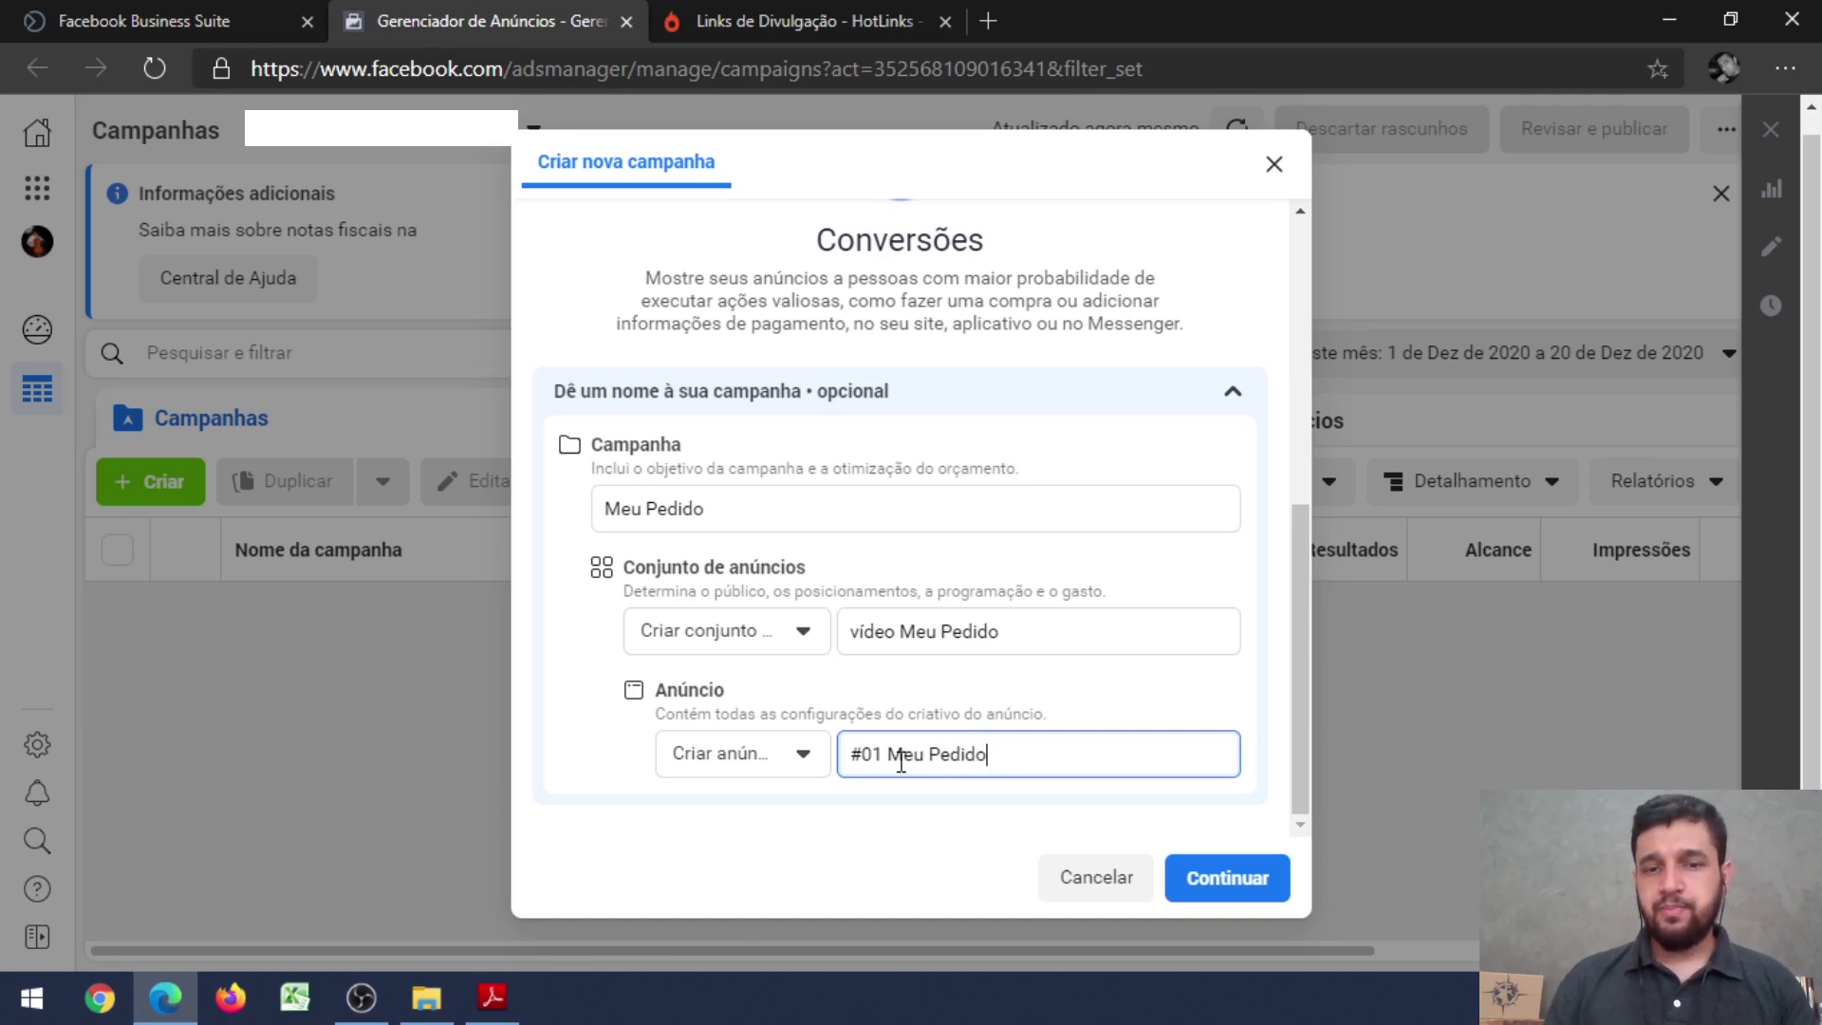
left_click(1242, 878)
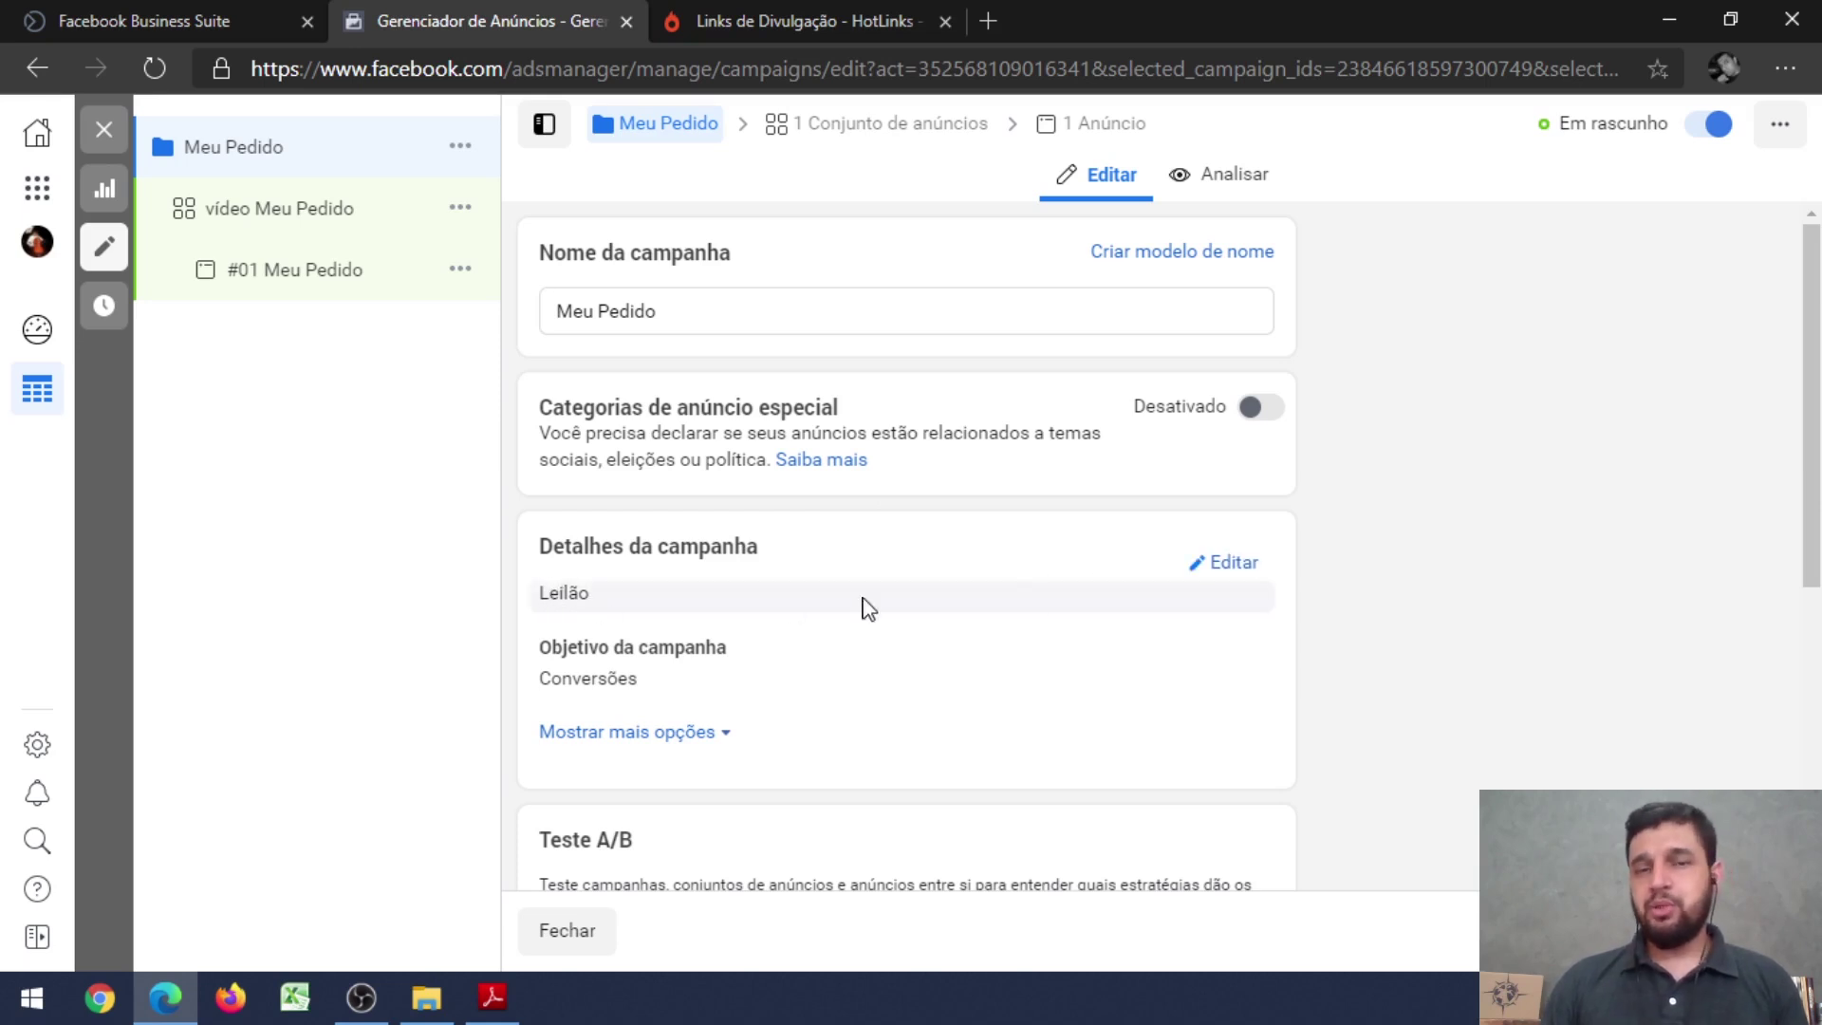
- Examine the purchase type and objective options in the campaign details, leaving Leilão and Conversões selected
left_click(1238, 566)
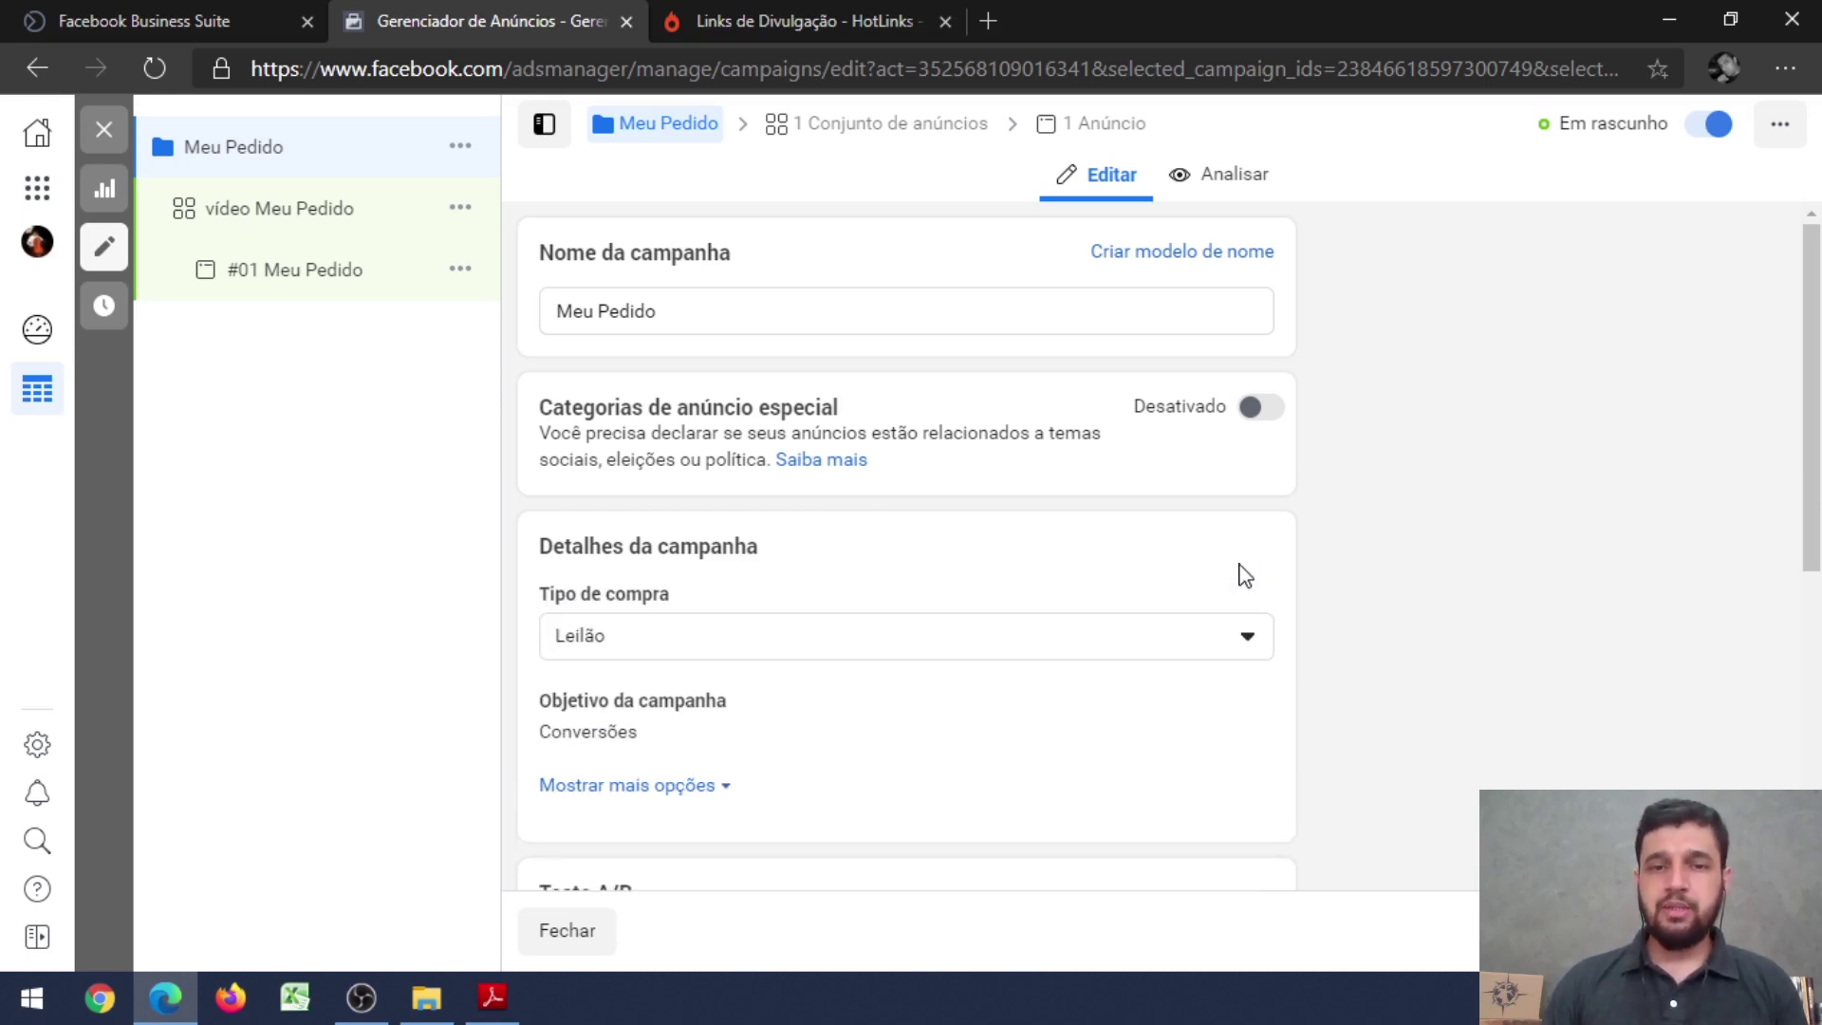
left_click(1249, 641)
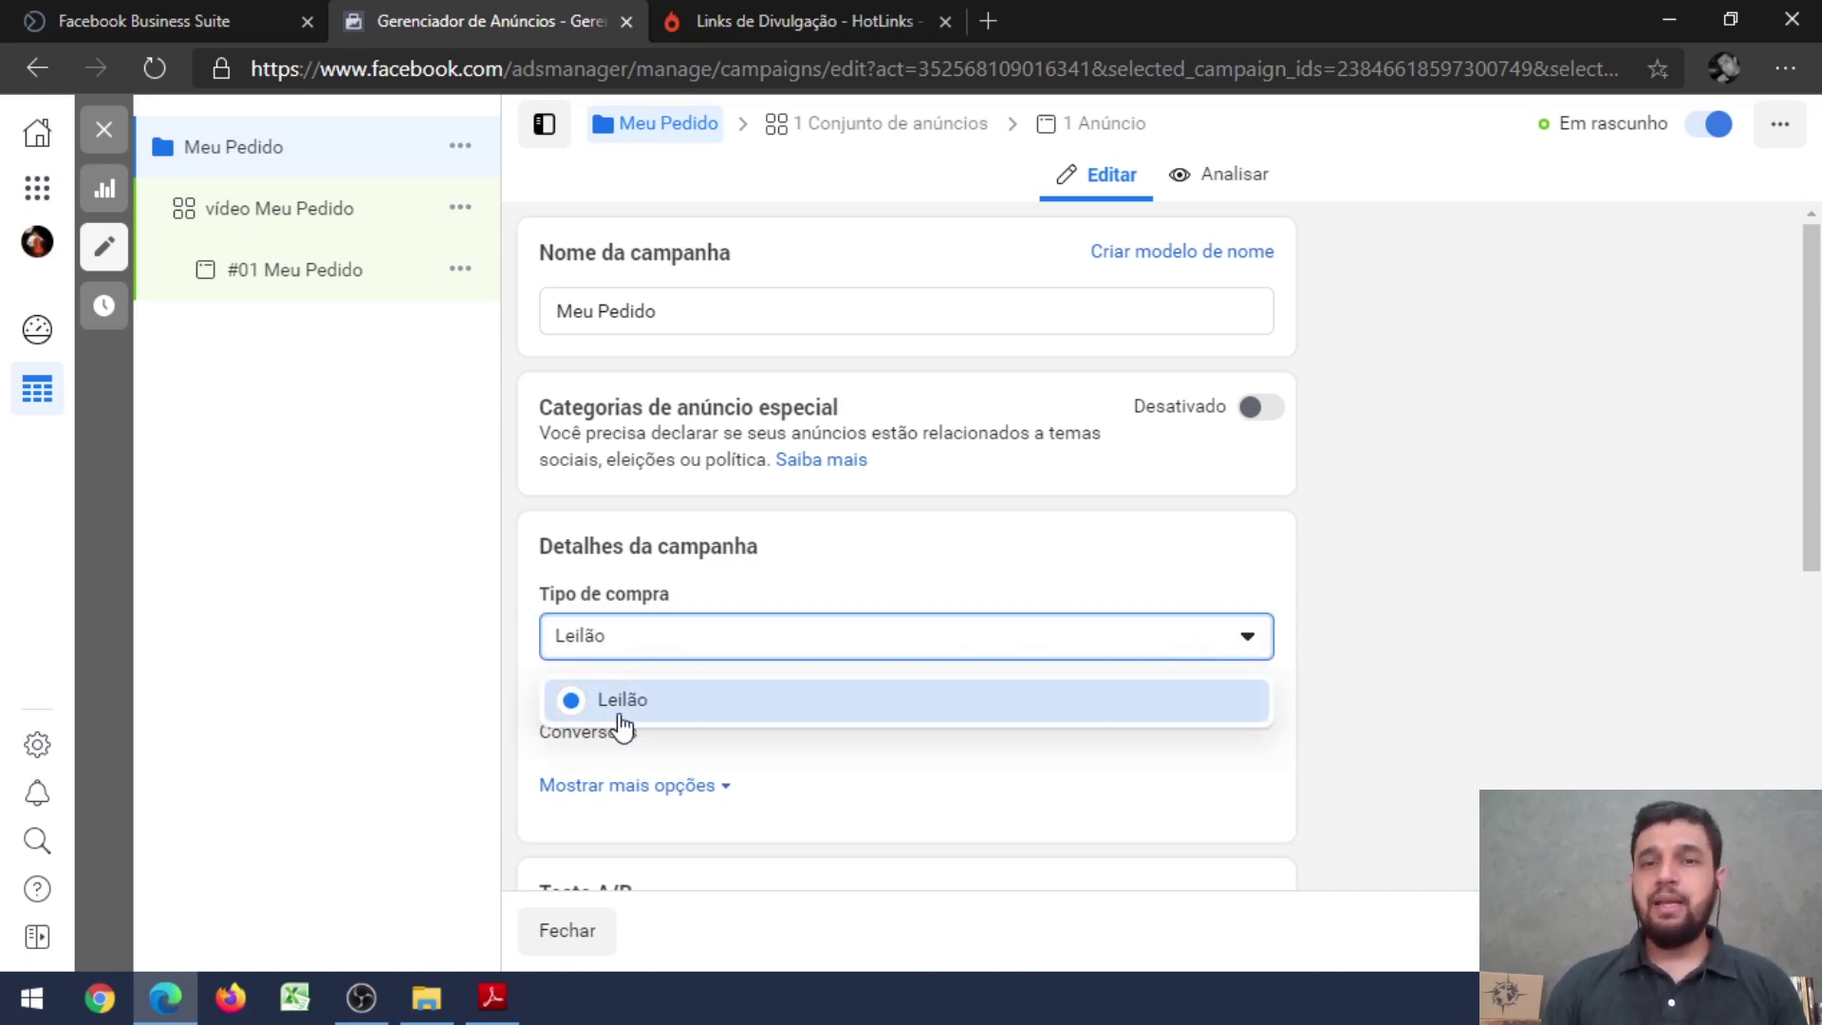
left_click(803, 554)
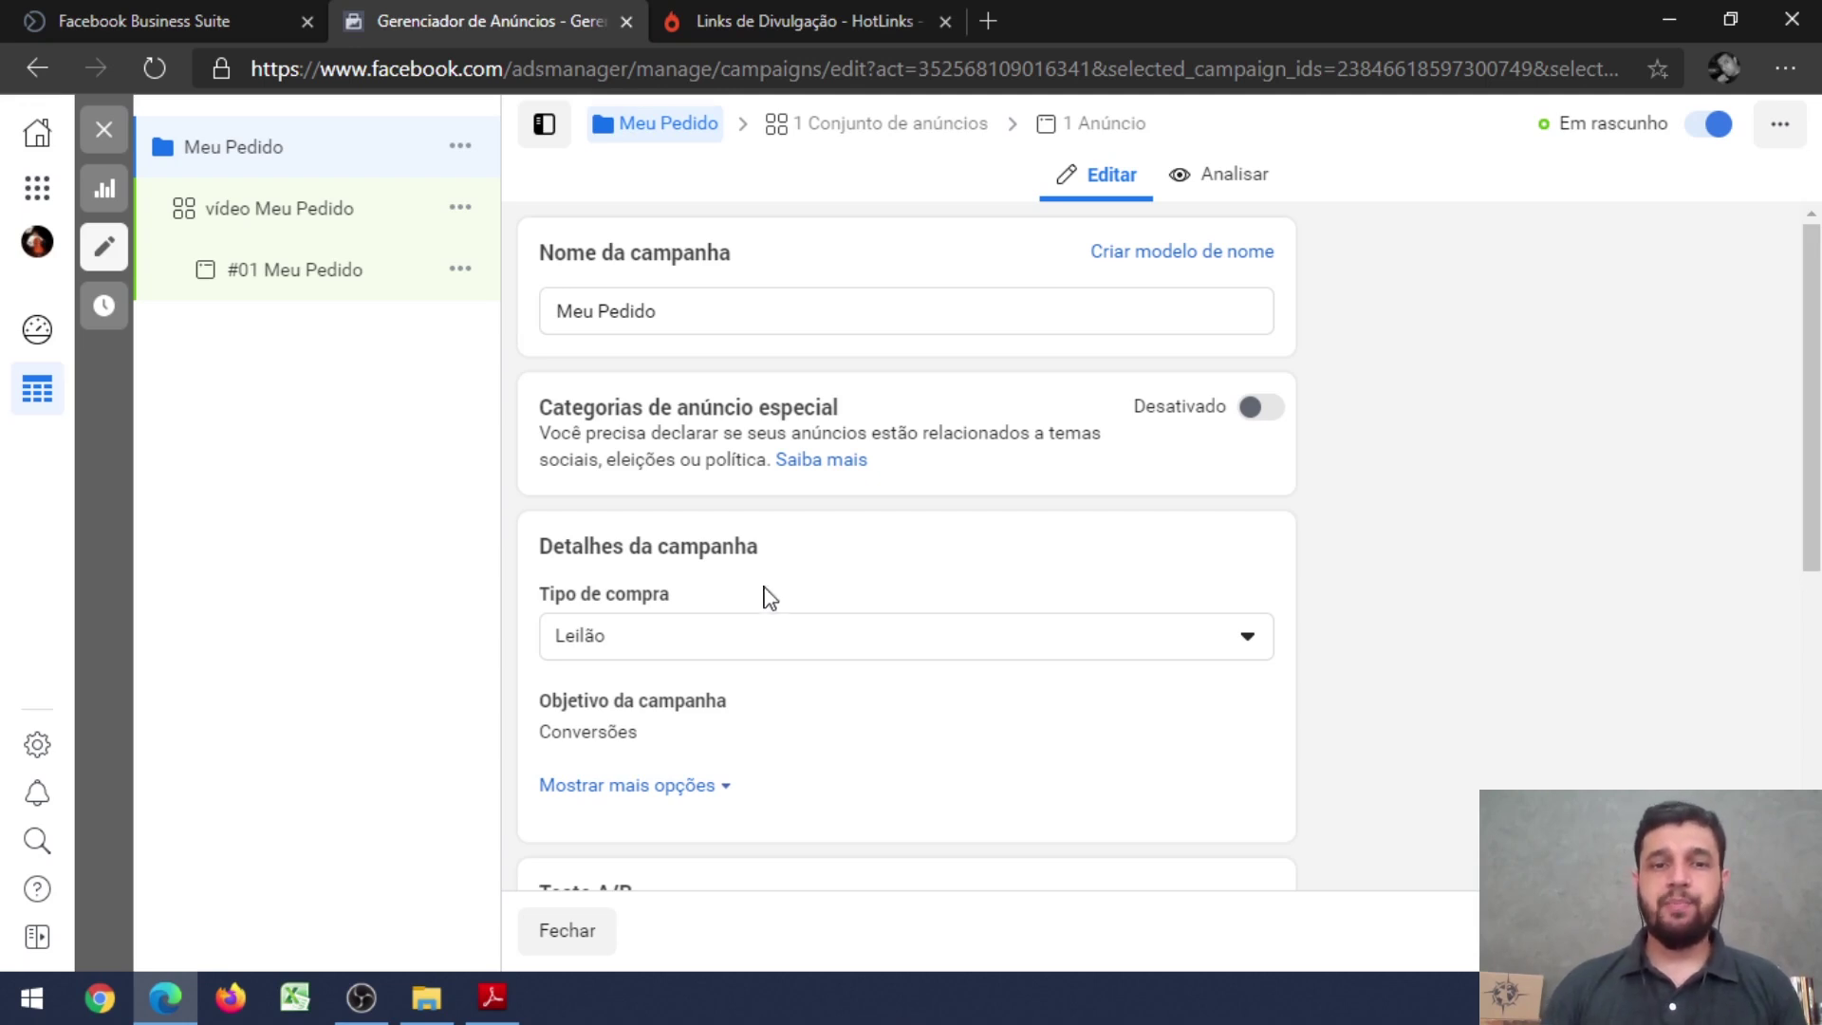
scroll(788, 674, "down", 2)
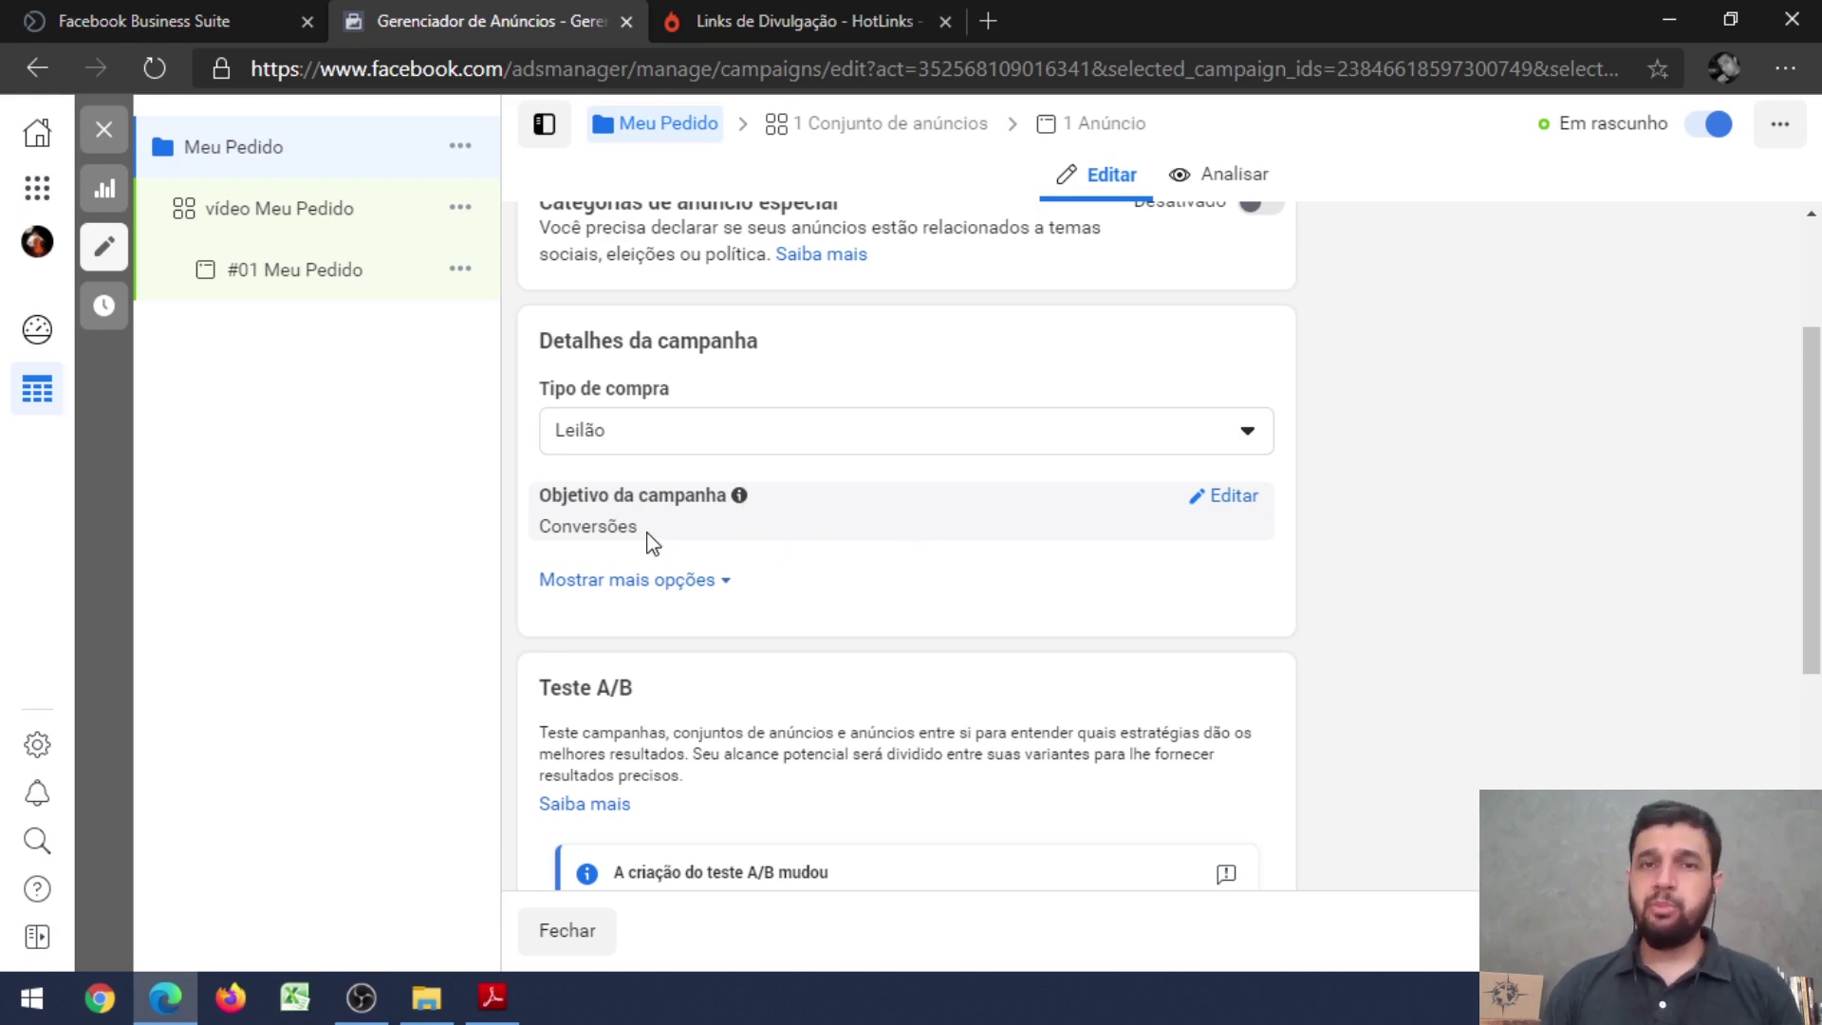
left_click(1234, 512)
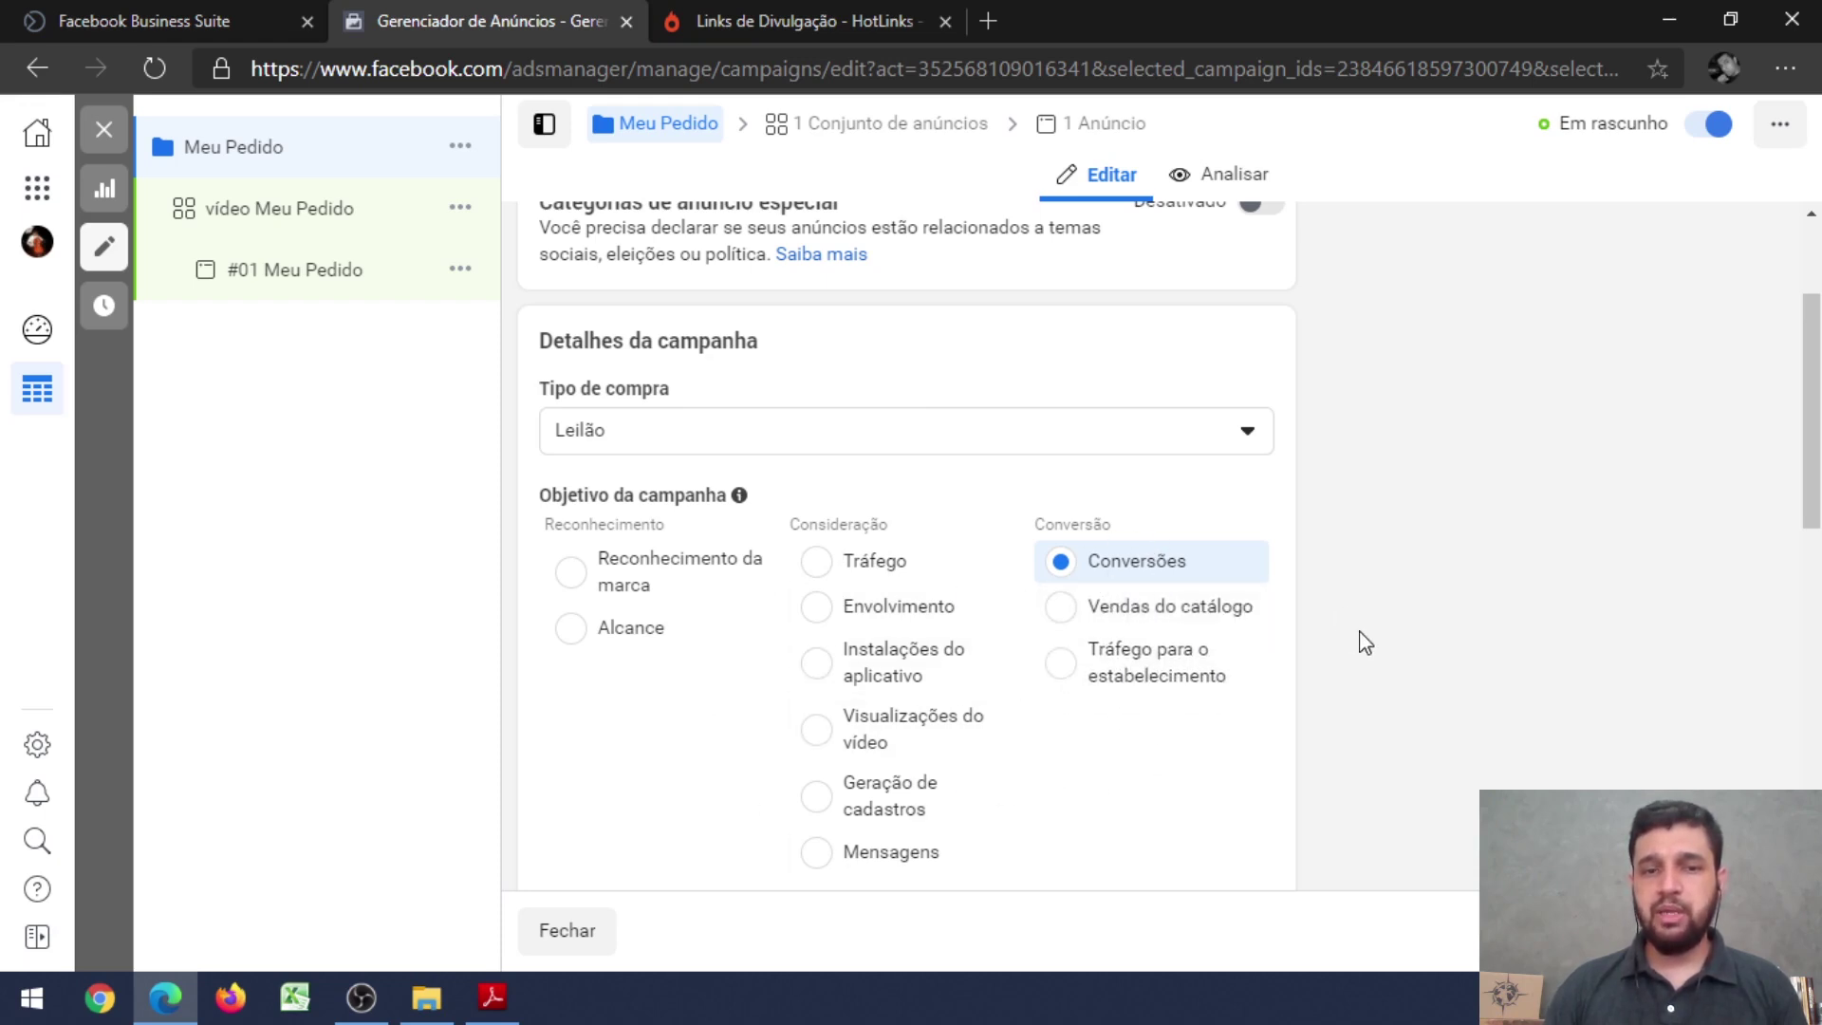
scroll(1347, 664, "down", 1)
scroll(1227, 639, "down", 2)
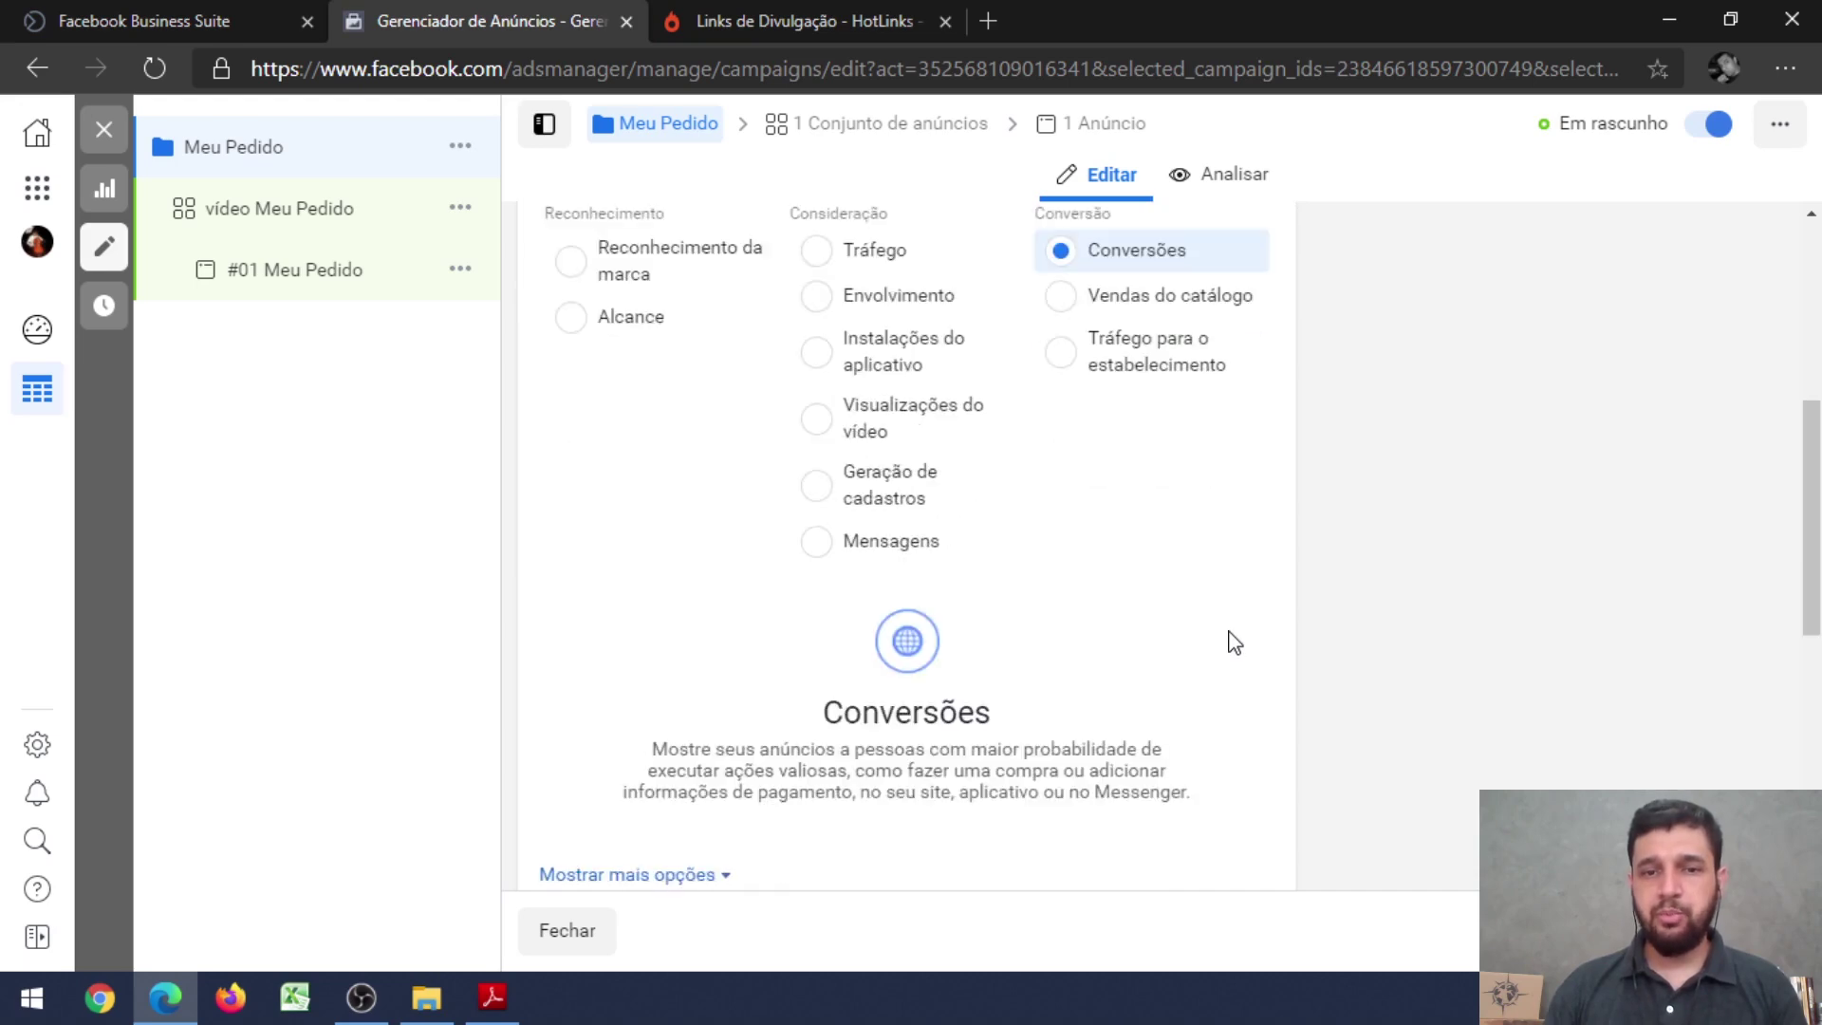
scroll(1233, 569, "up", 2)
scroll(1138, 597, "down", 5)
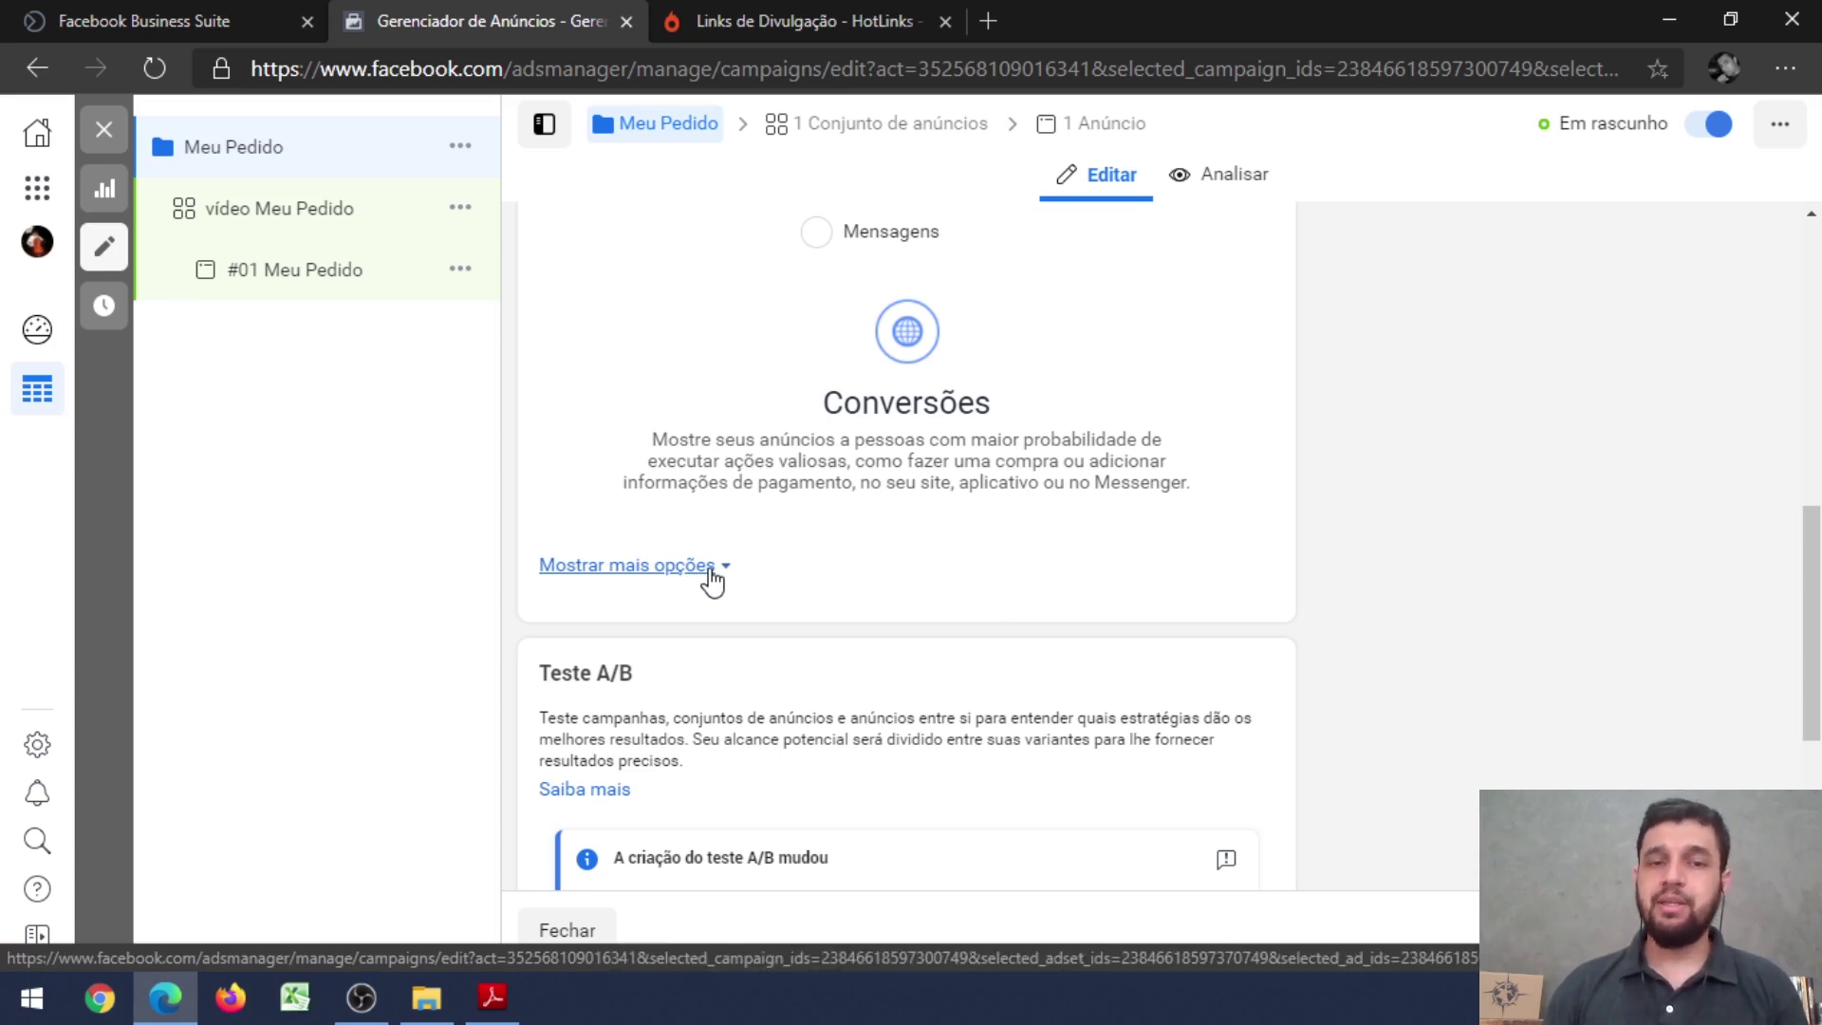
- Show the additional campaign options and add a campaign spending limit of R$ 100
left_click(710, 569)
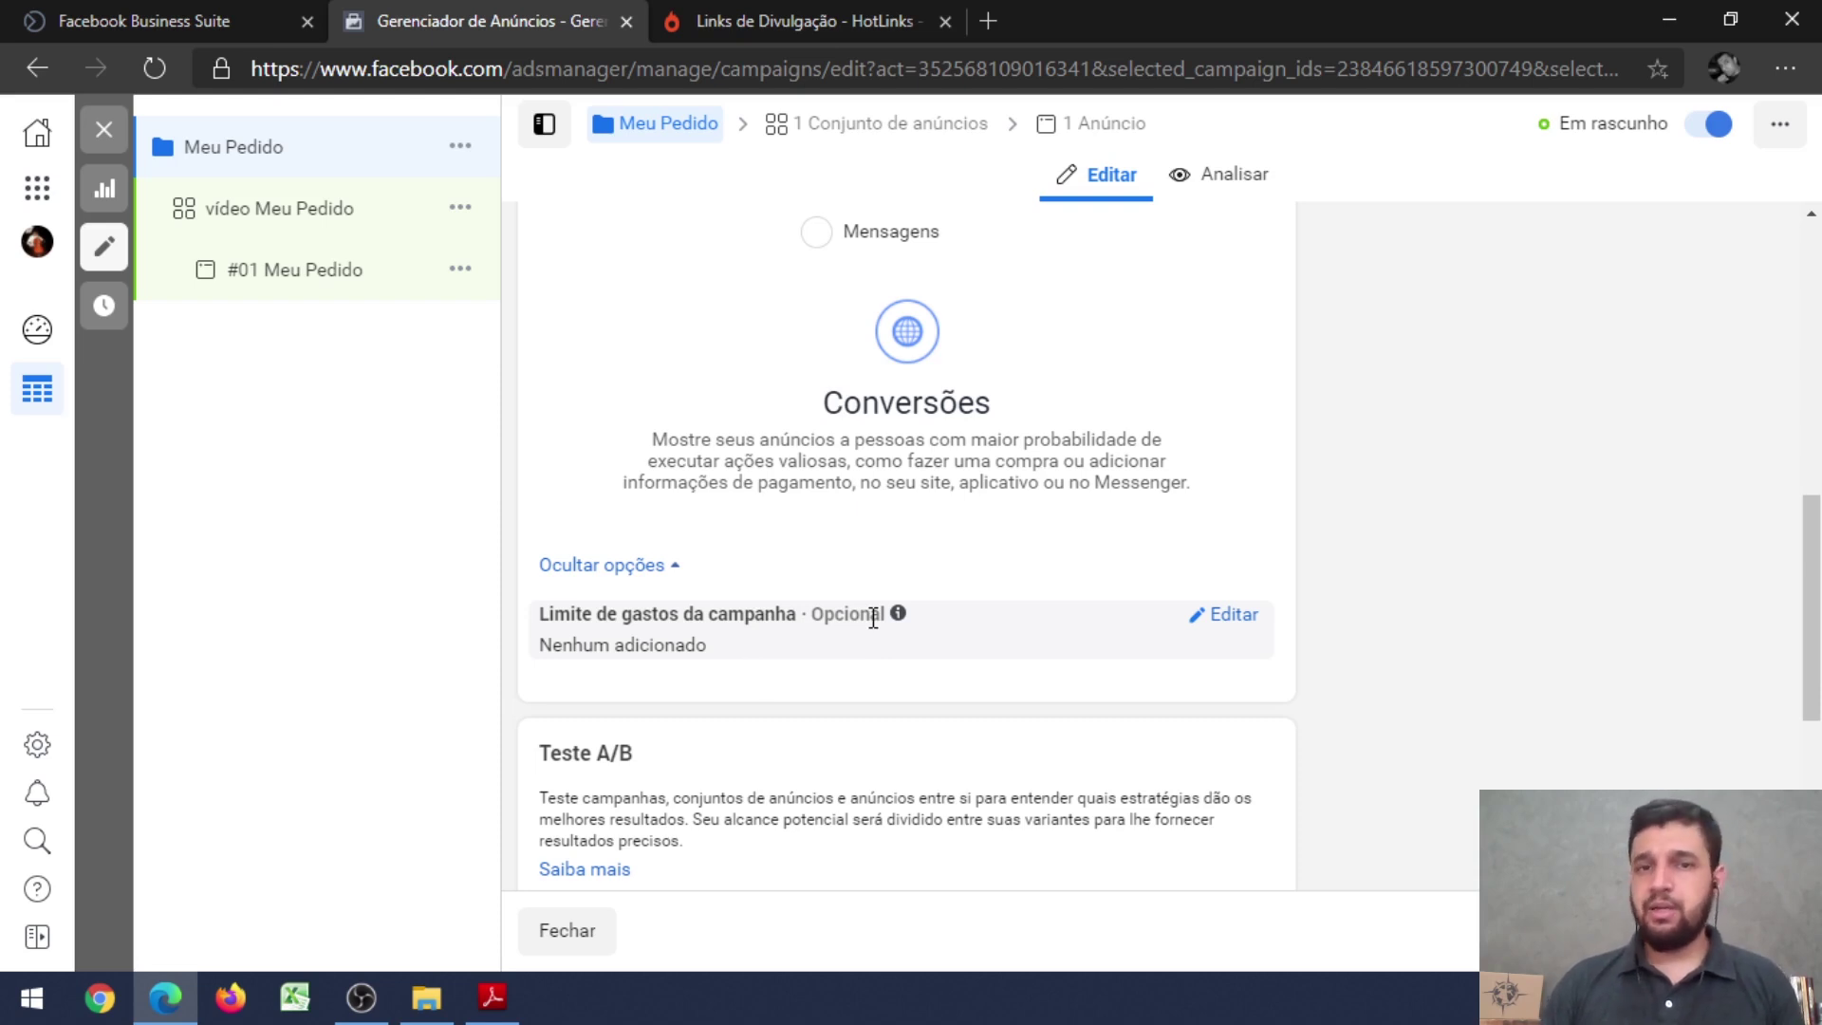
left_click(1233, 617)
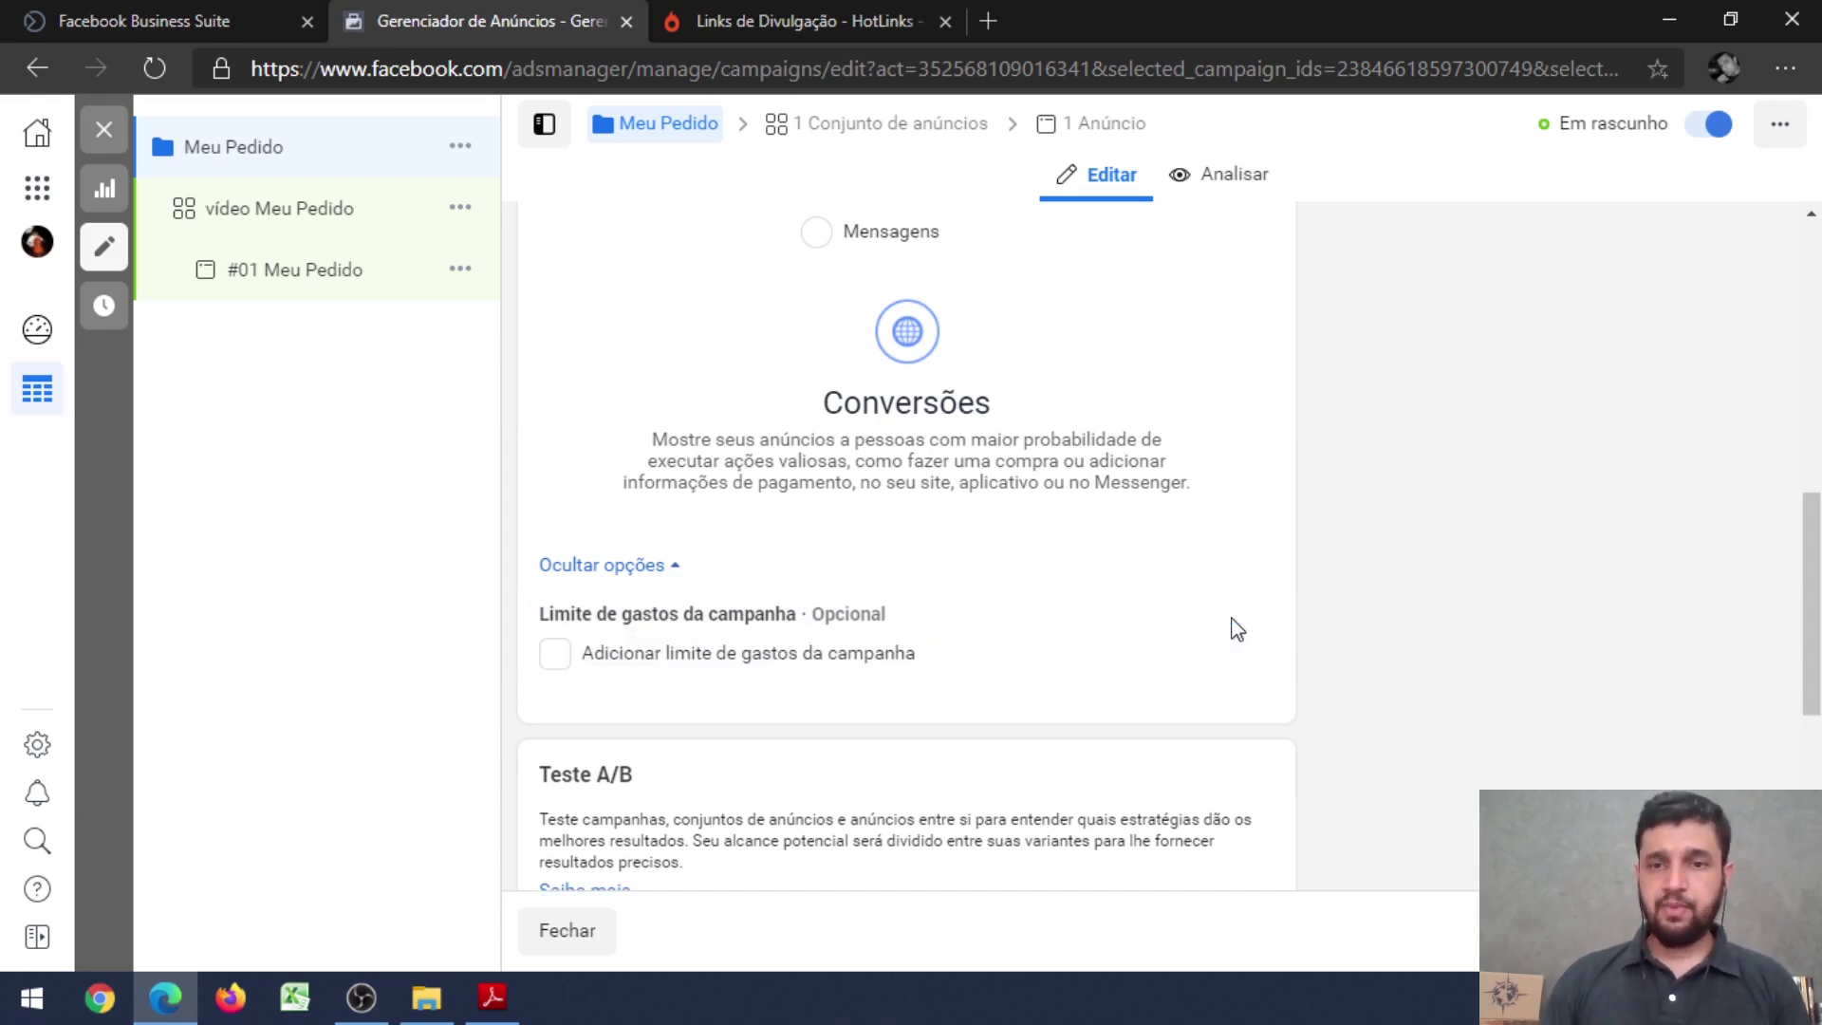
left_click(555, 655)
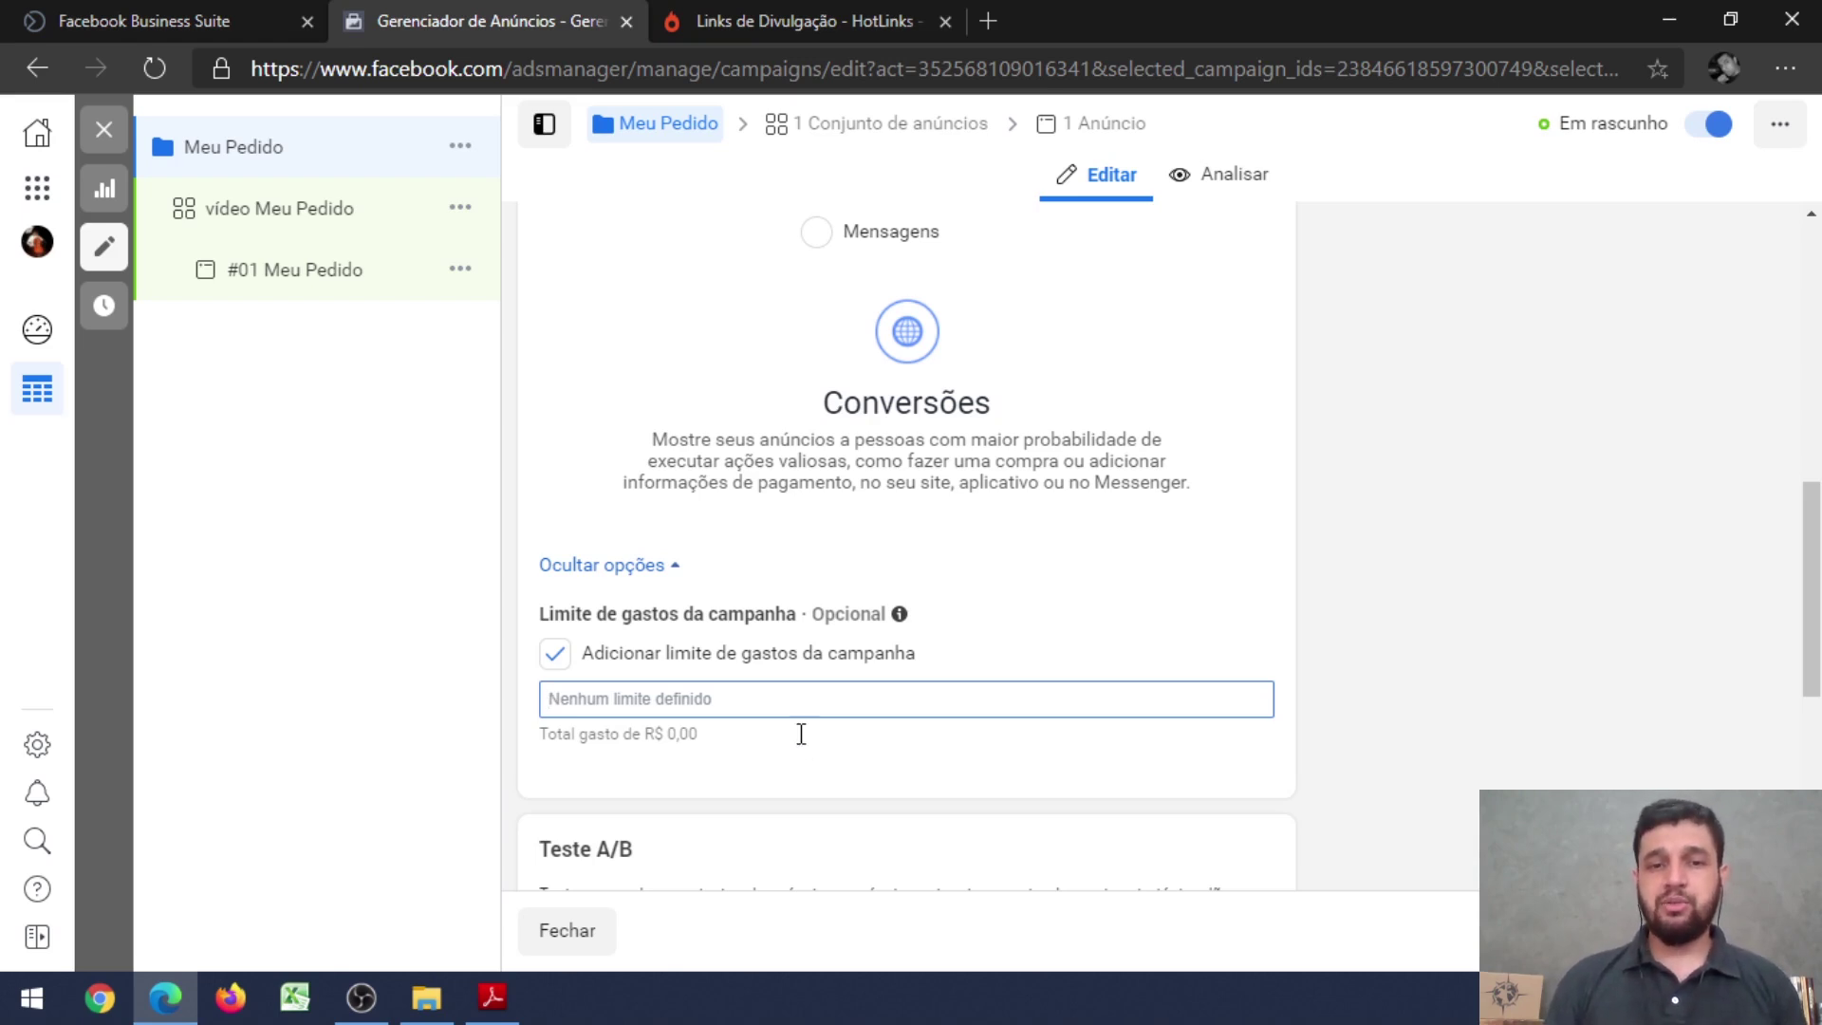
type("100")
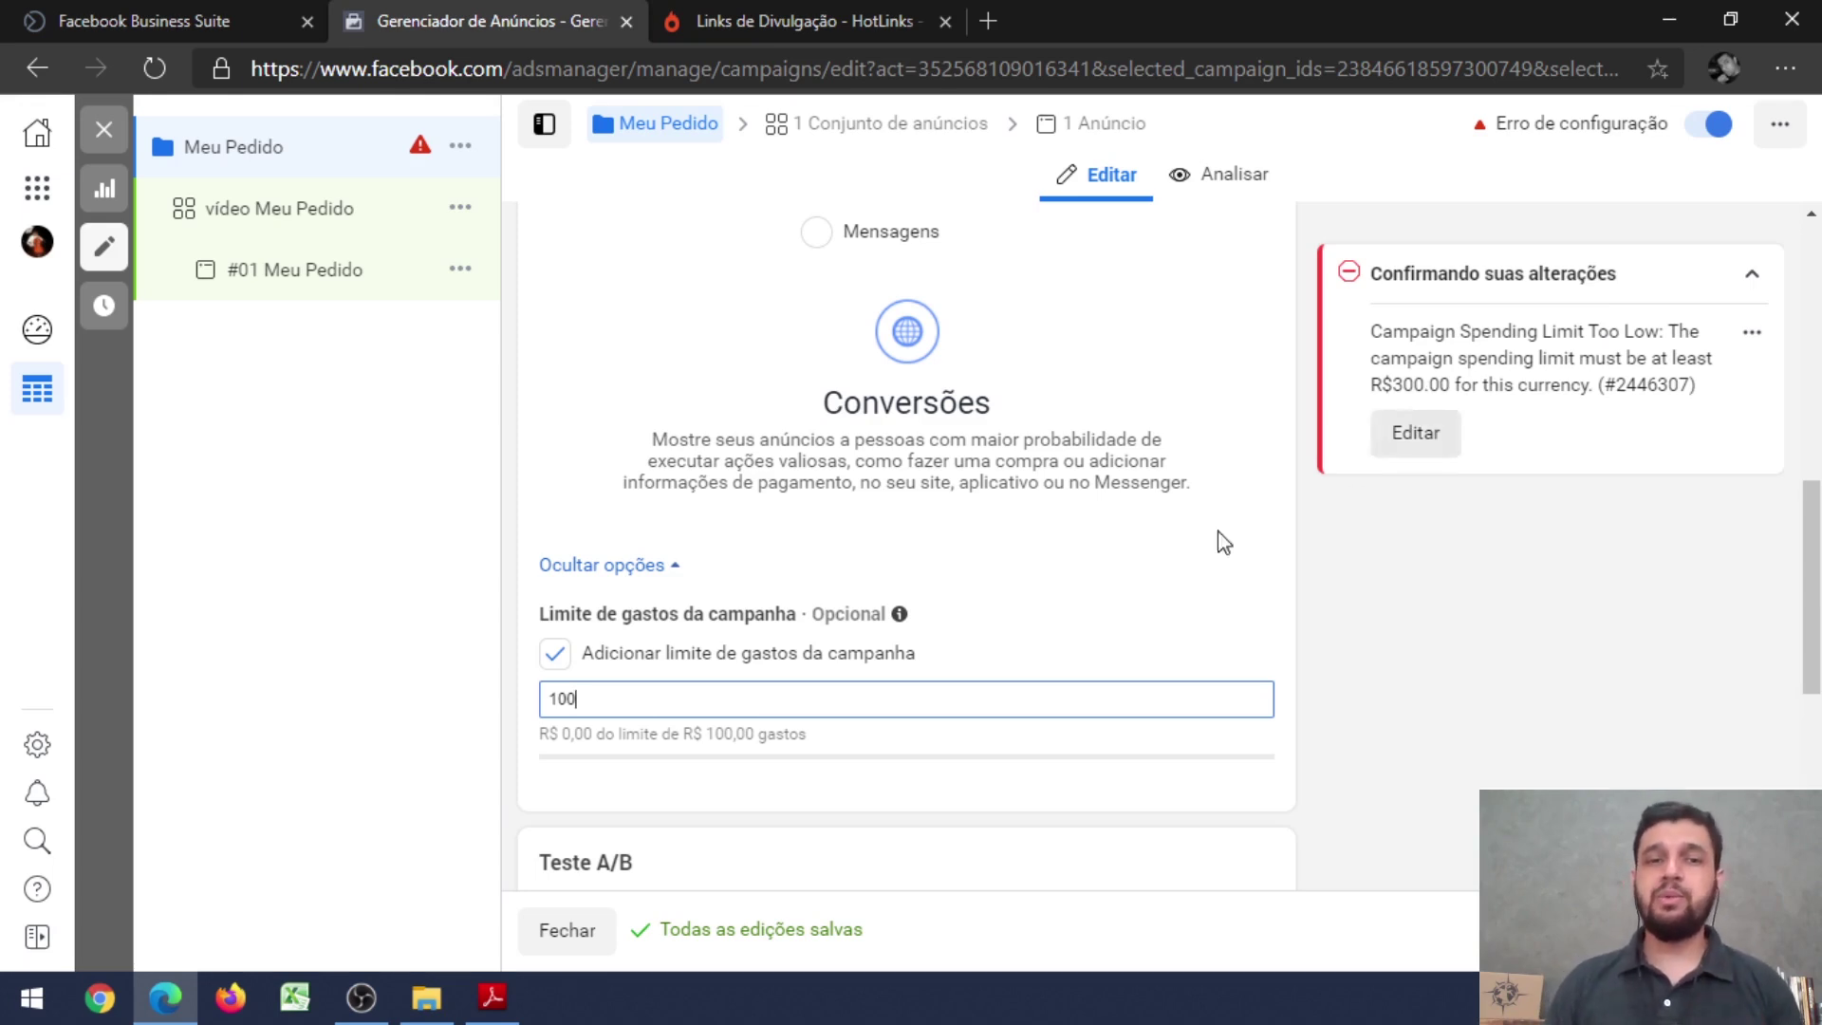
- Raise the campaign spending limit to R$ 300
left_click_drag(618, 699, 413, 689)
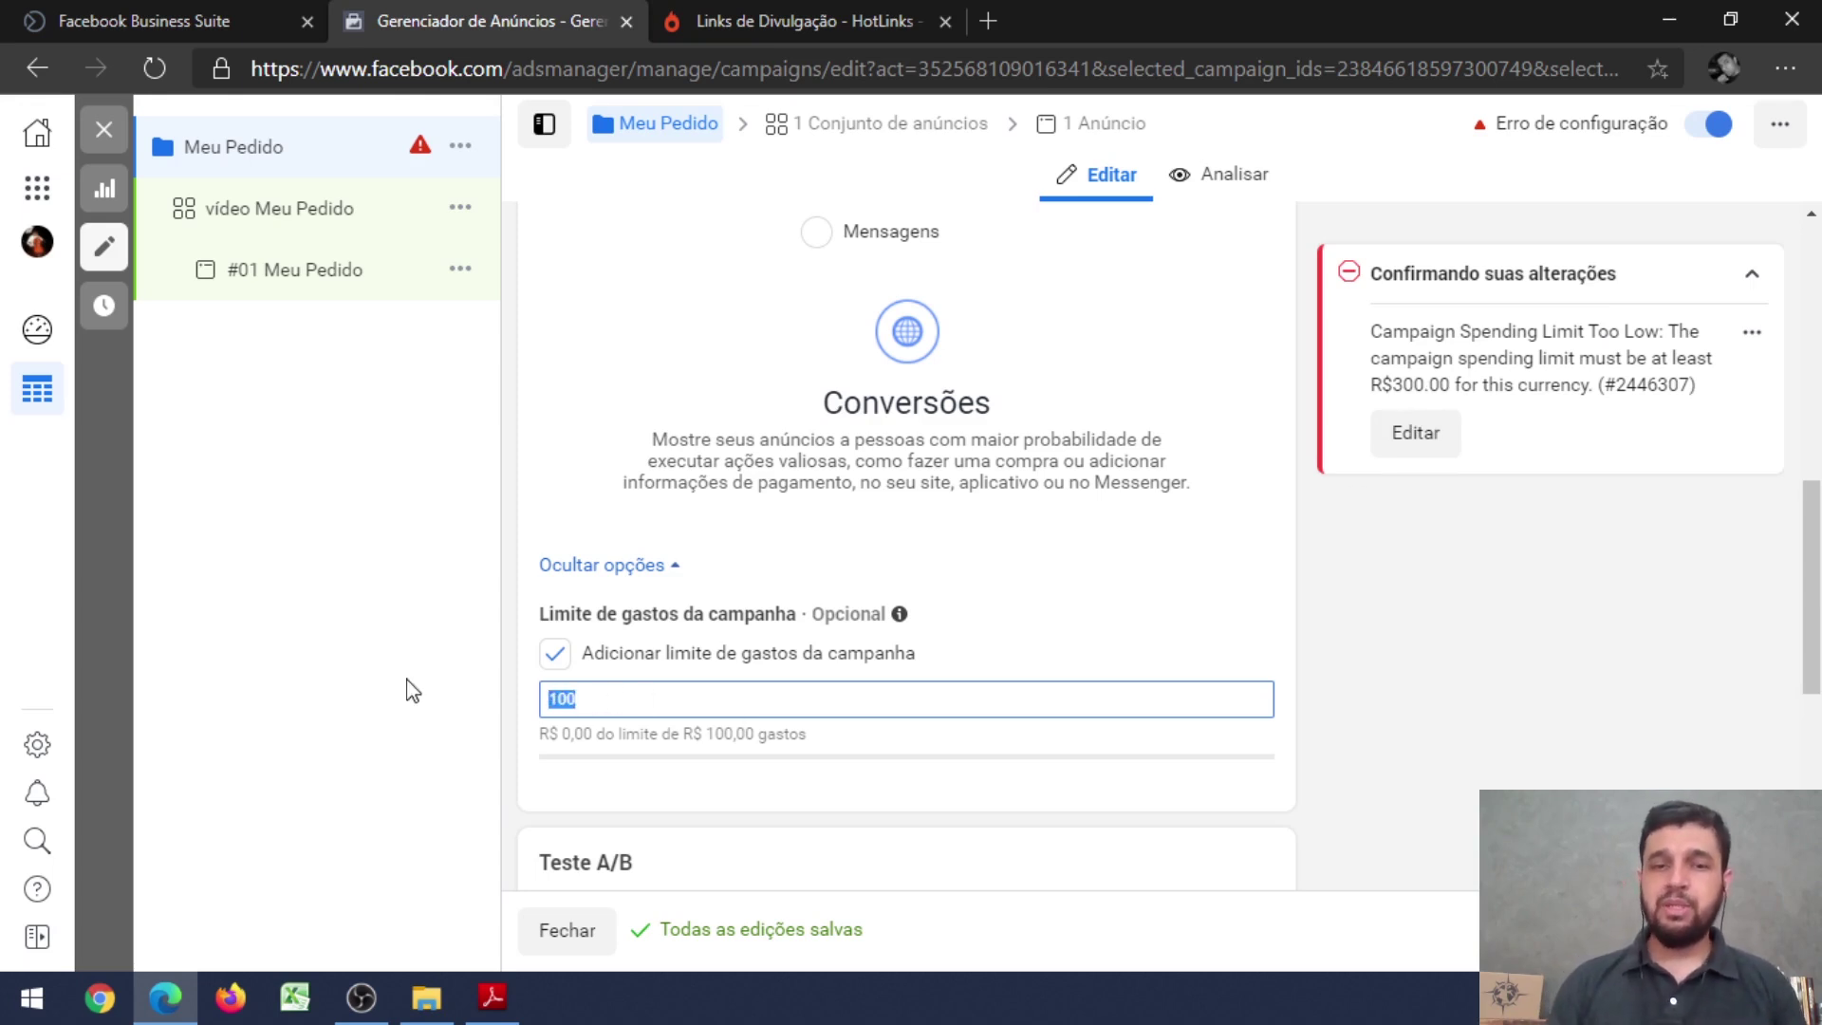
type("300")
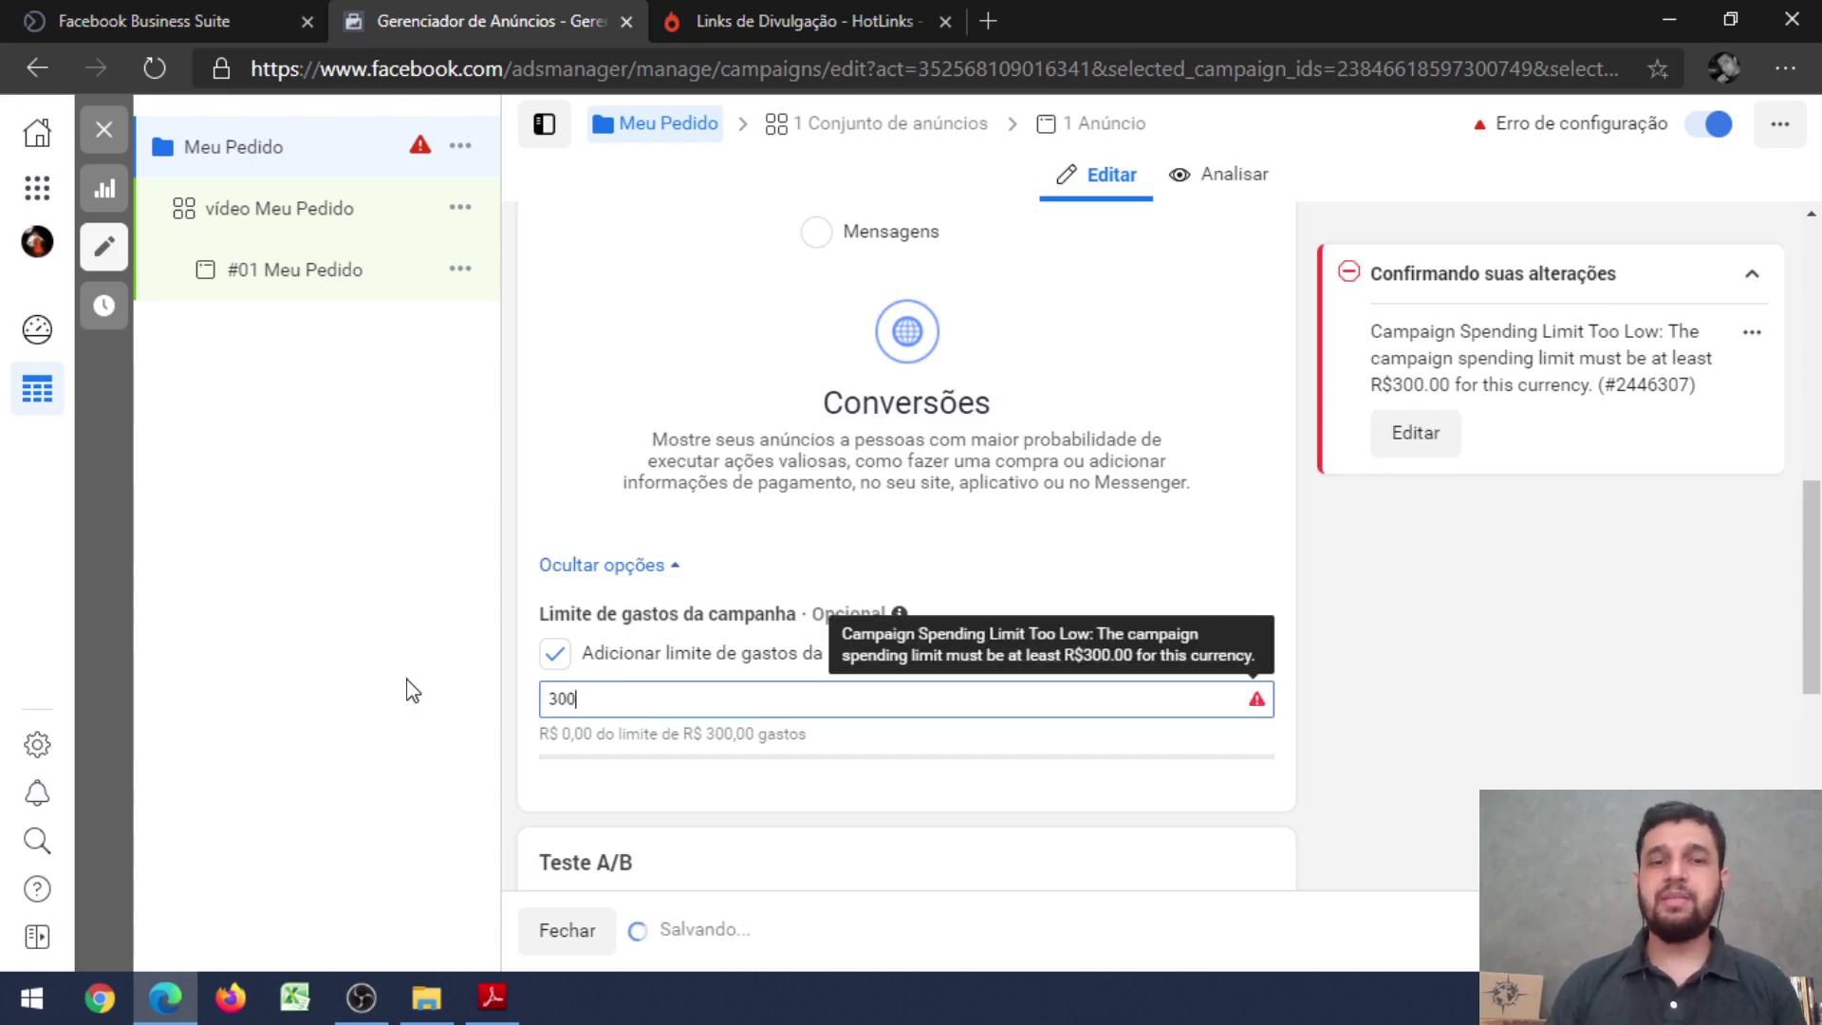
key("Tab")
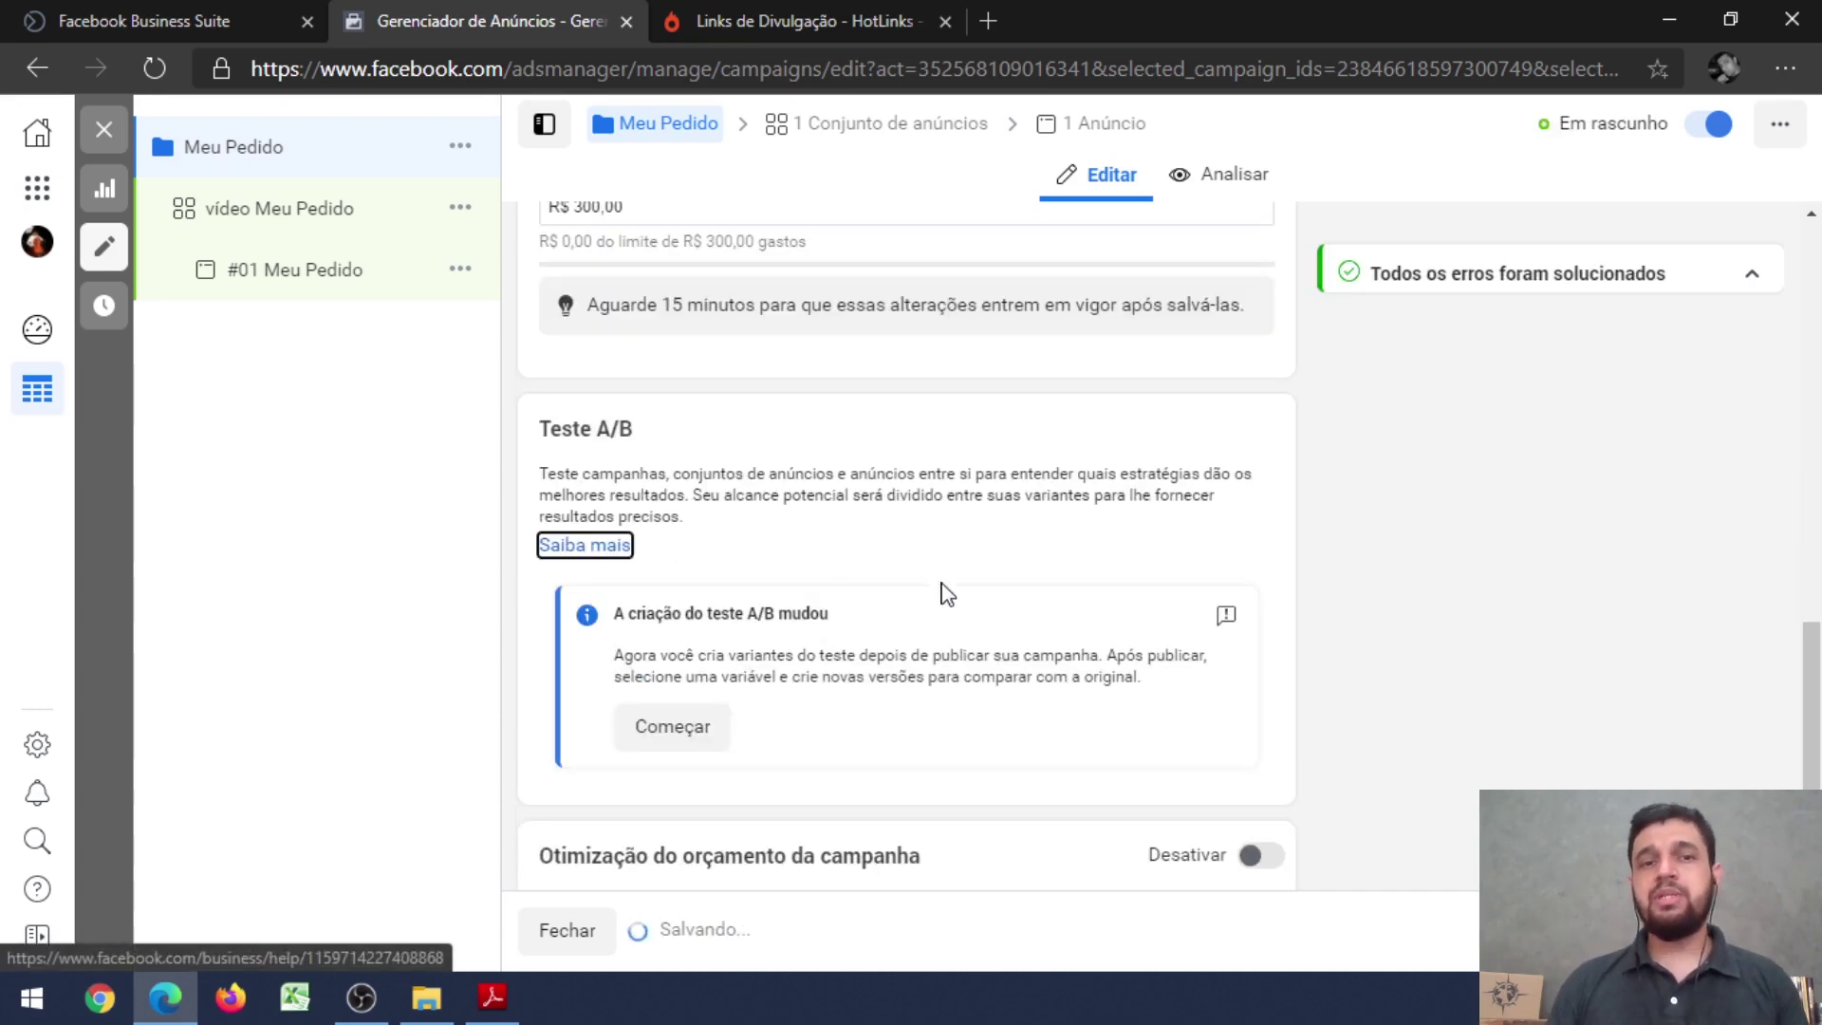
scroll(987, 553, "up", 2)
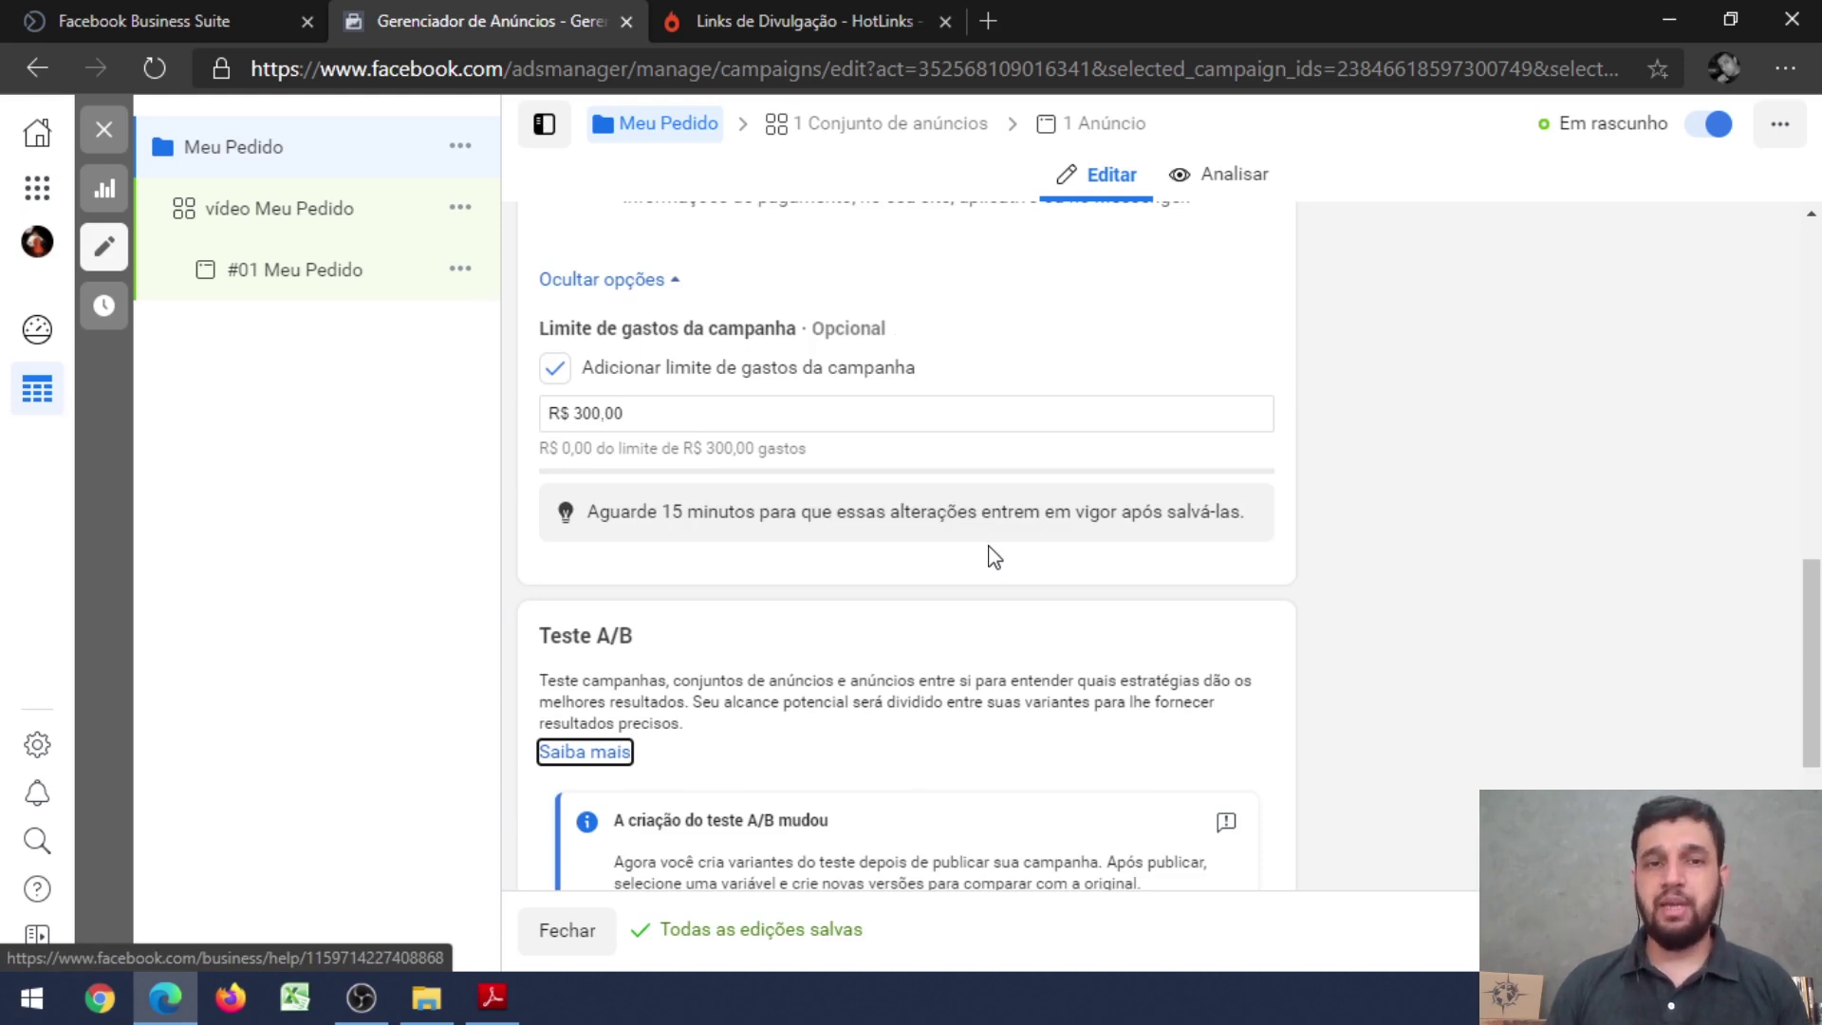
scroll(989, 555, "up", 1)
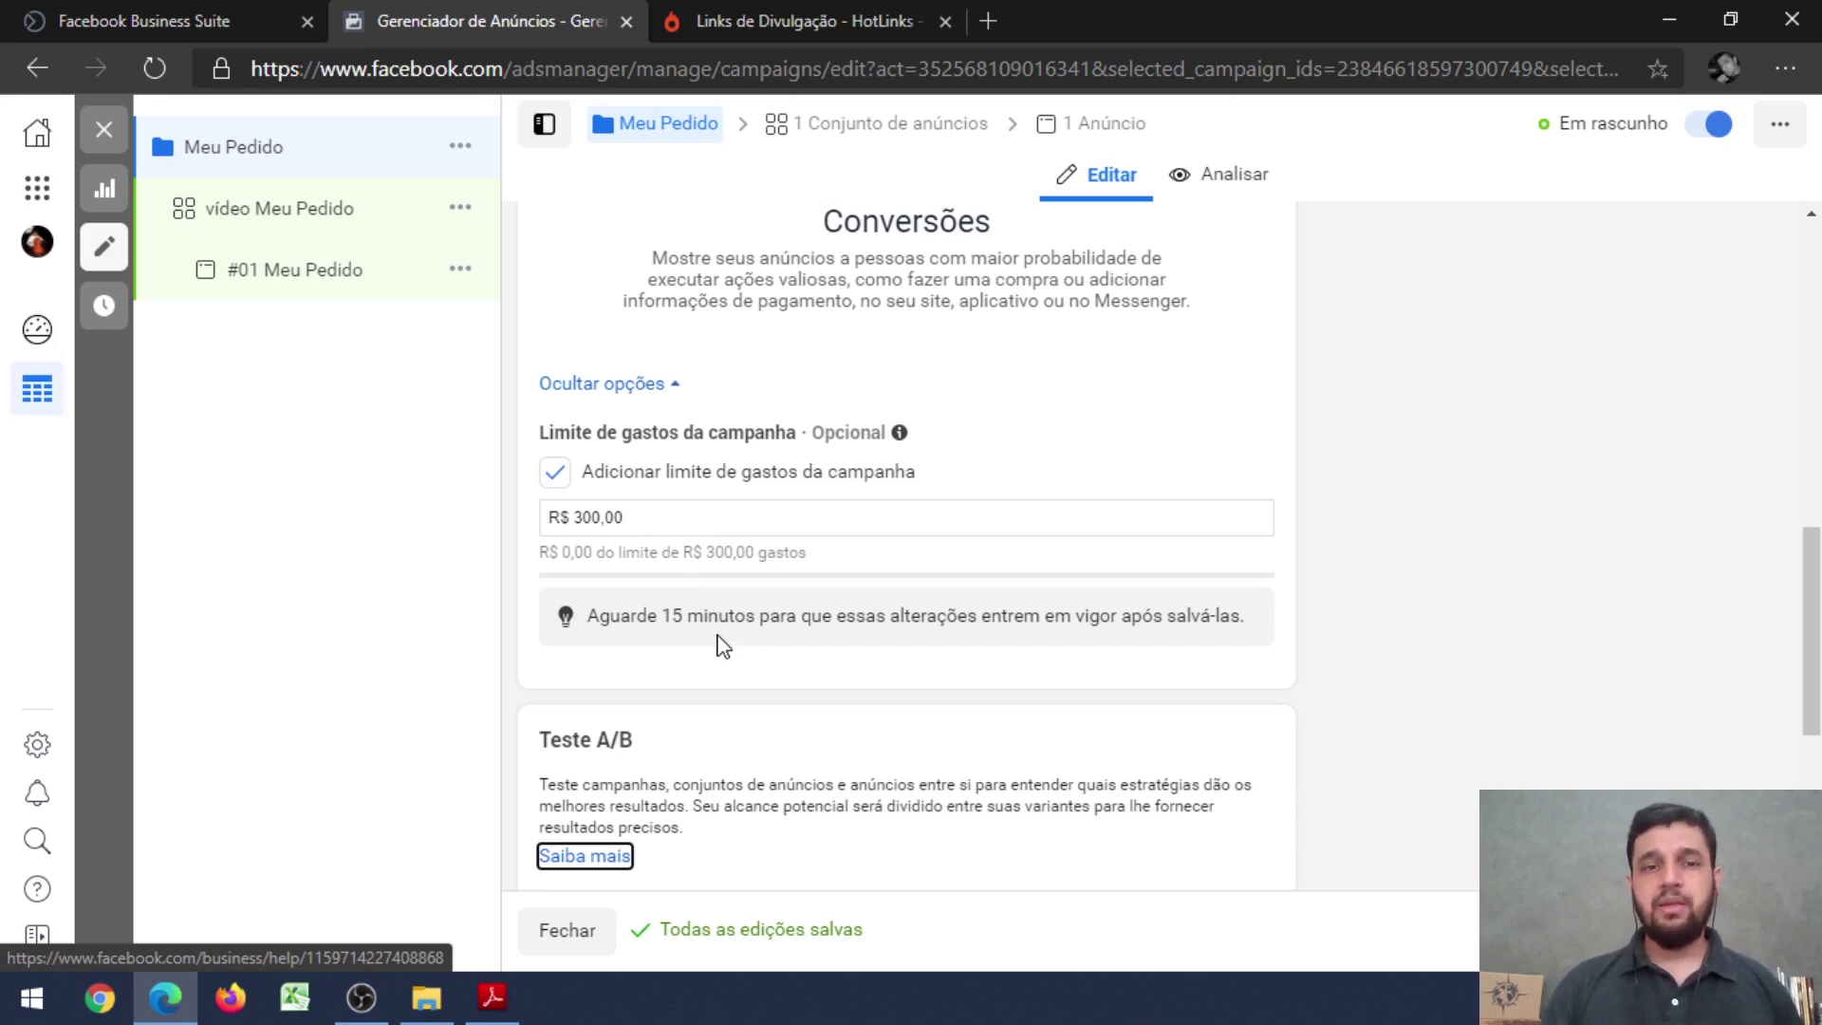
- Turn on campaign budget optimization (Otimização do orçamento da campanha) and bring its budget settings into view
scroll(721, 645, "down", 4)
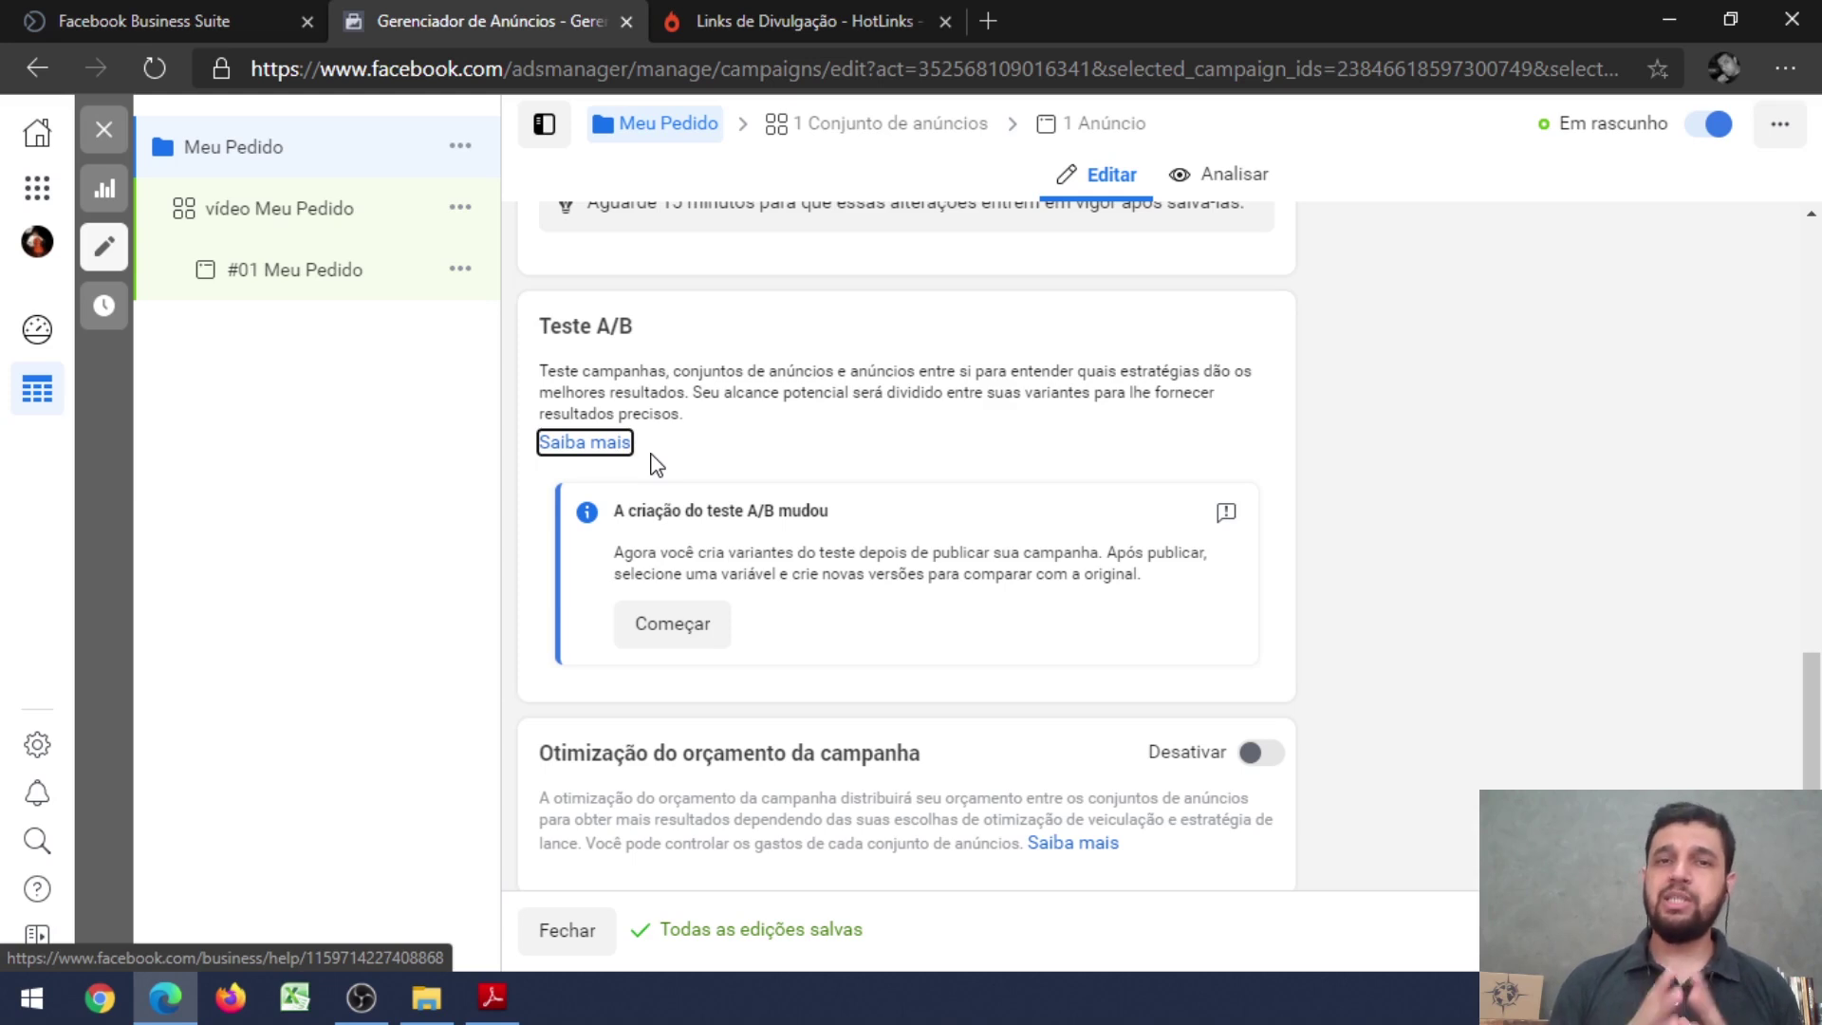
scroll(835, 438, "down", 1)
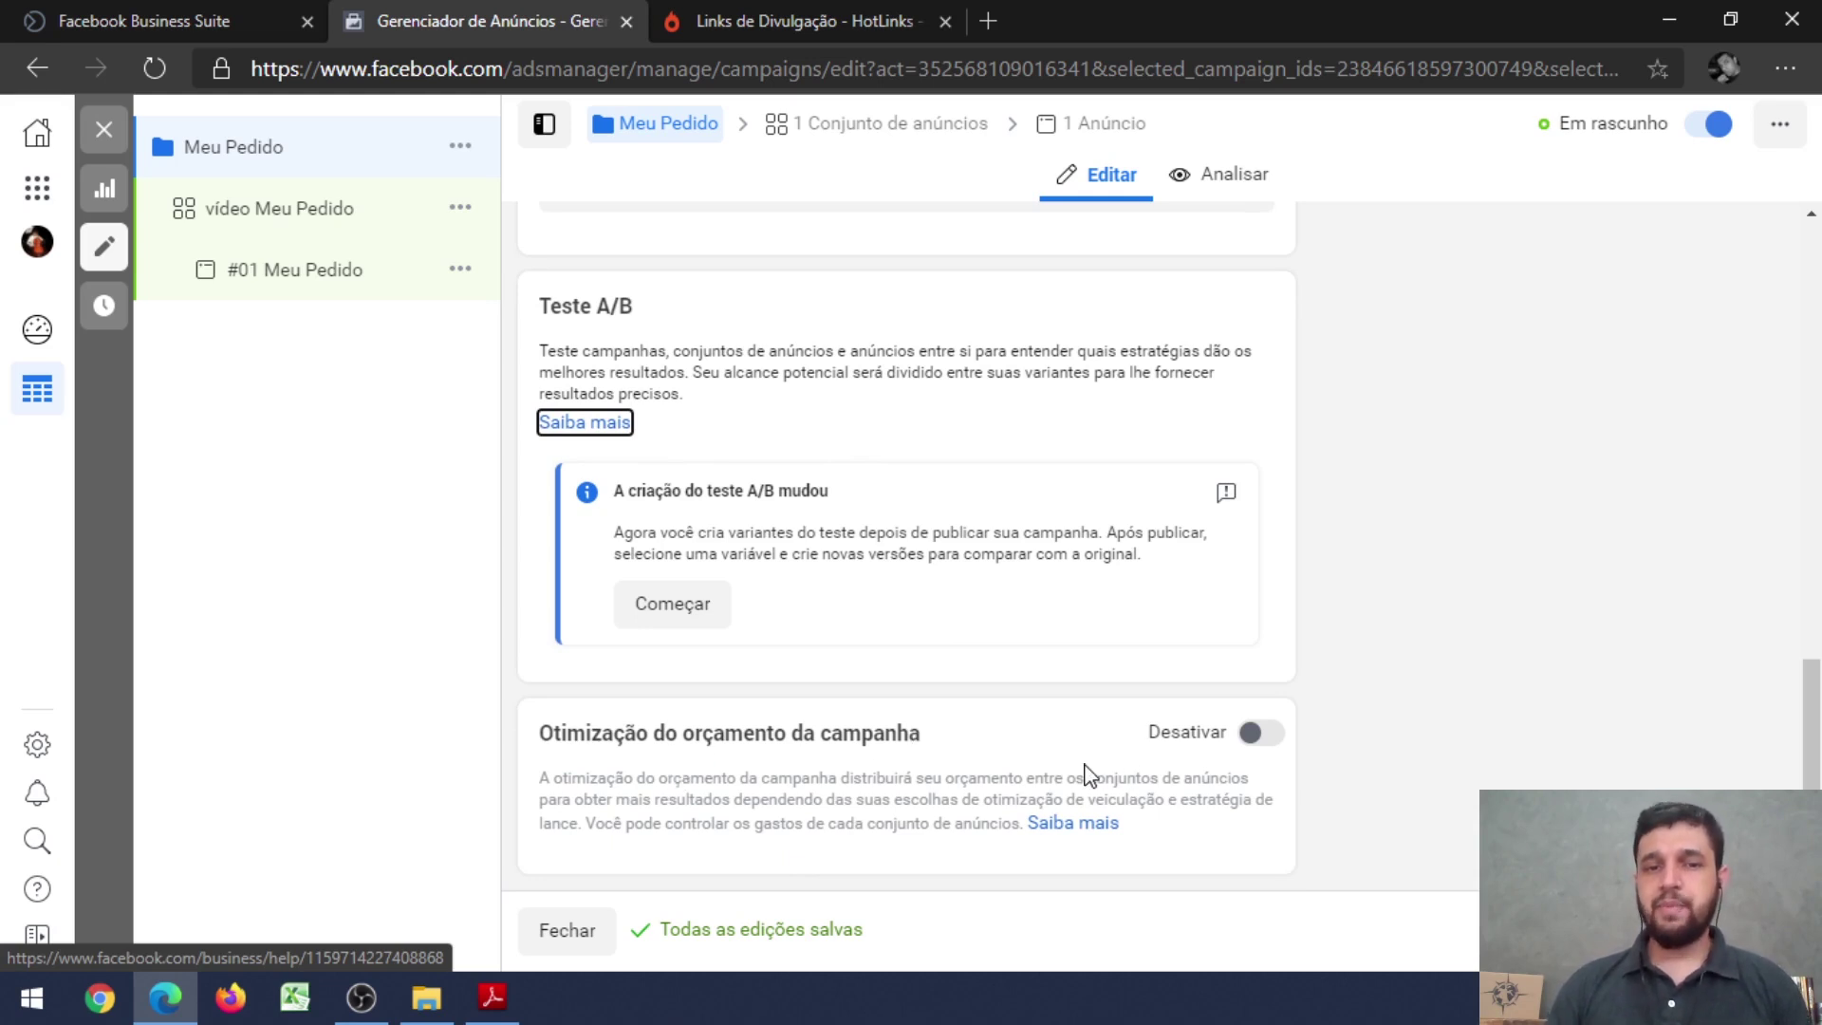
left_click(1253, 732)
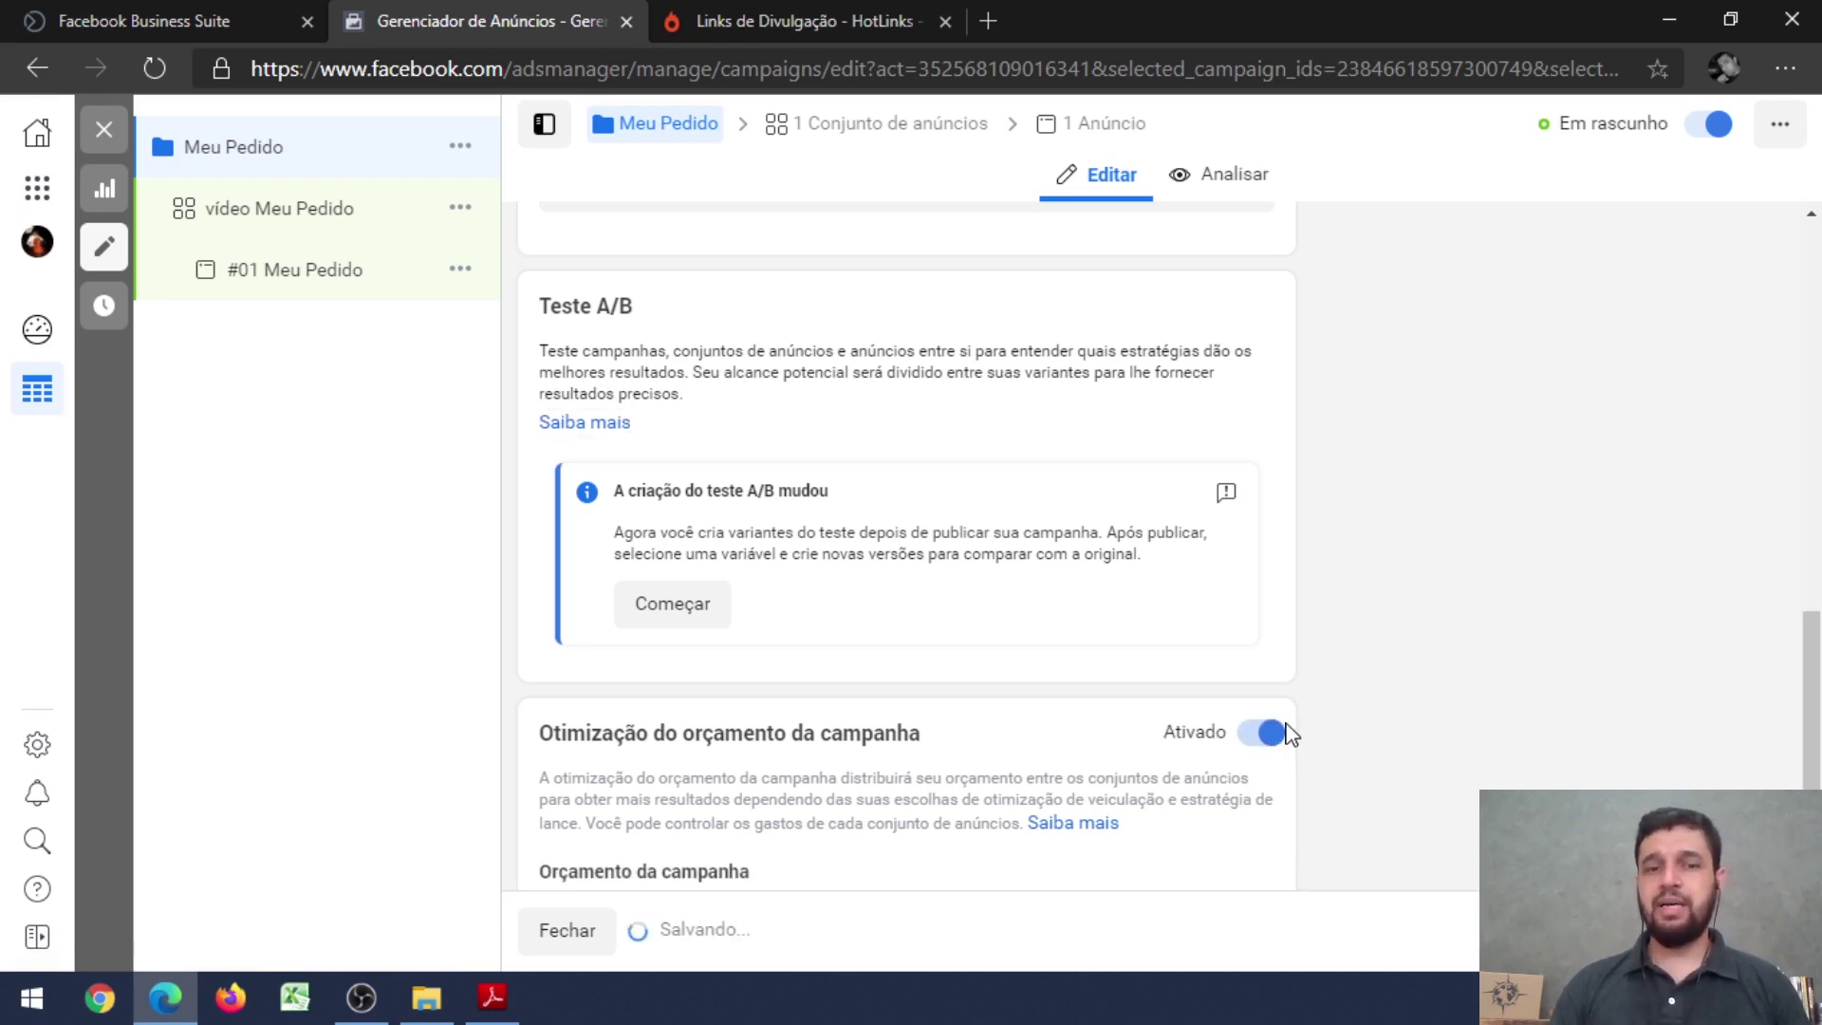
scroll(1300, 683, "down", 1)
scroll(1302, 659, "down", 2)
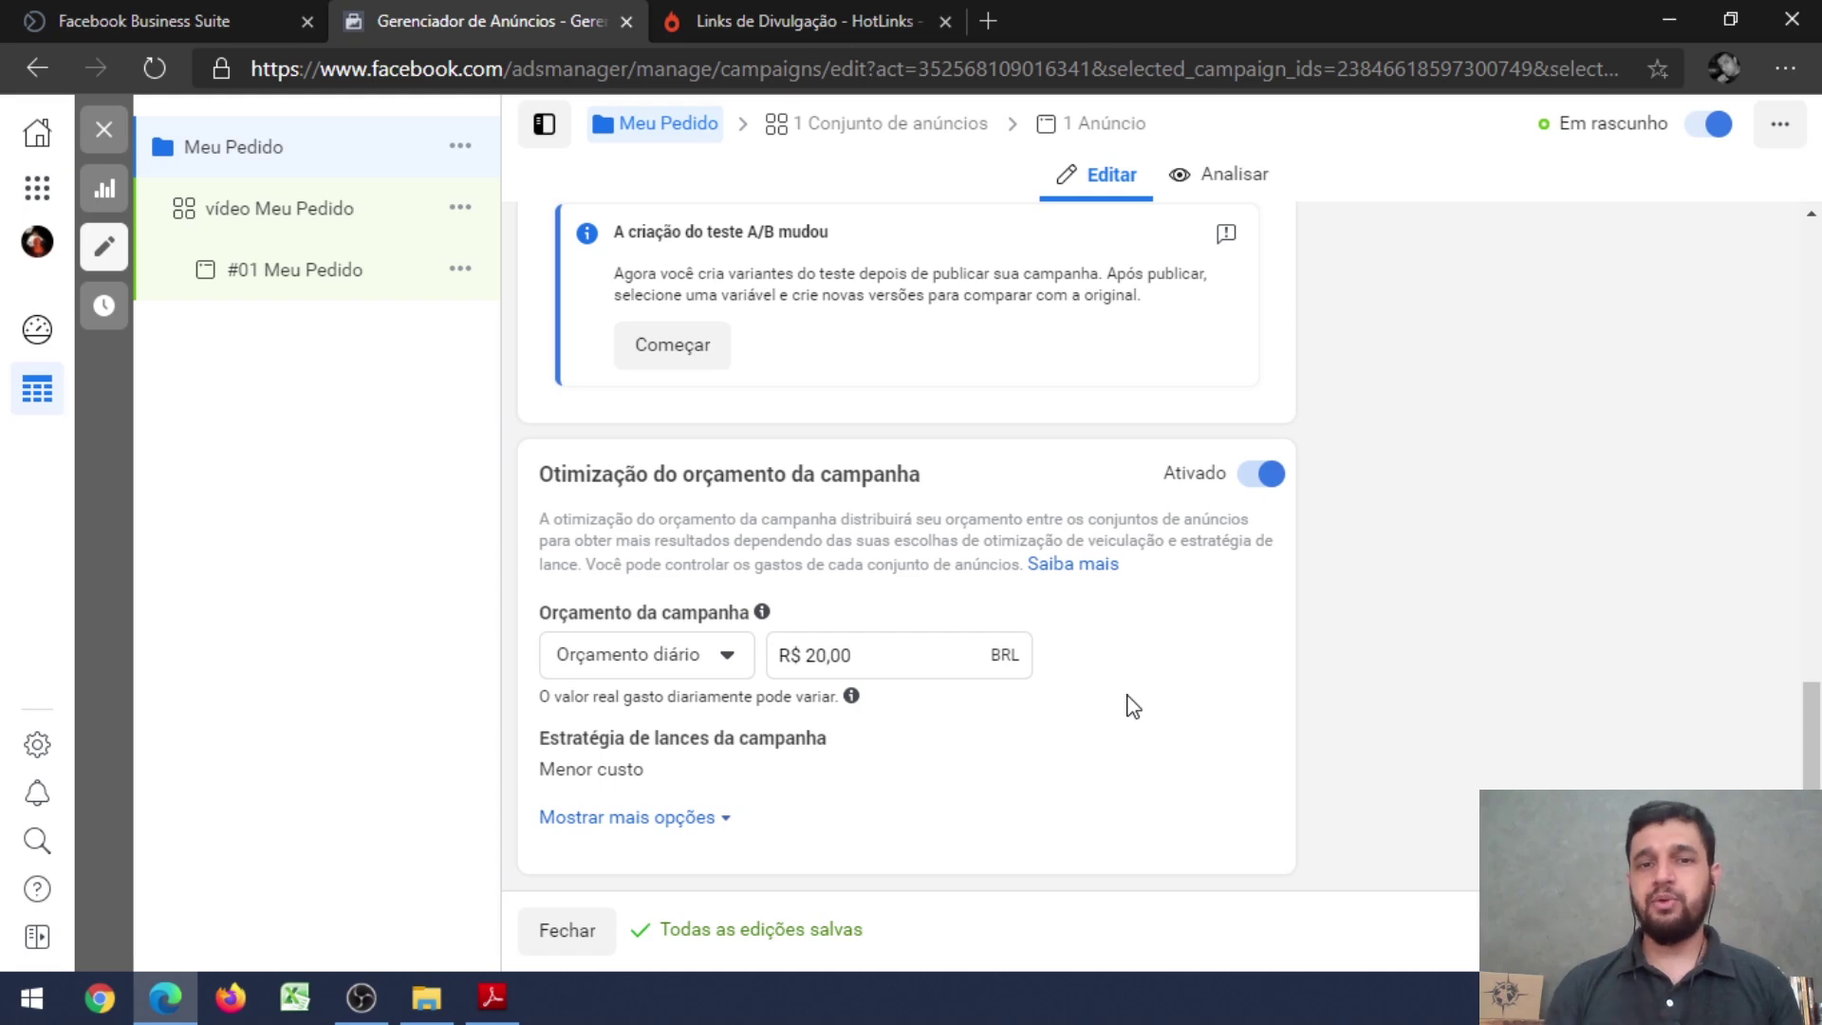
- Choose Menor custo as the campaign's bid strategy and show the additional budget options with the ad scheduling setting
scroll(1053, 702, "up", 1)
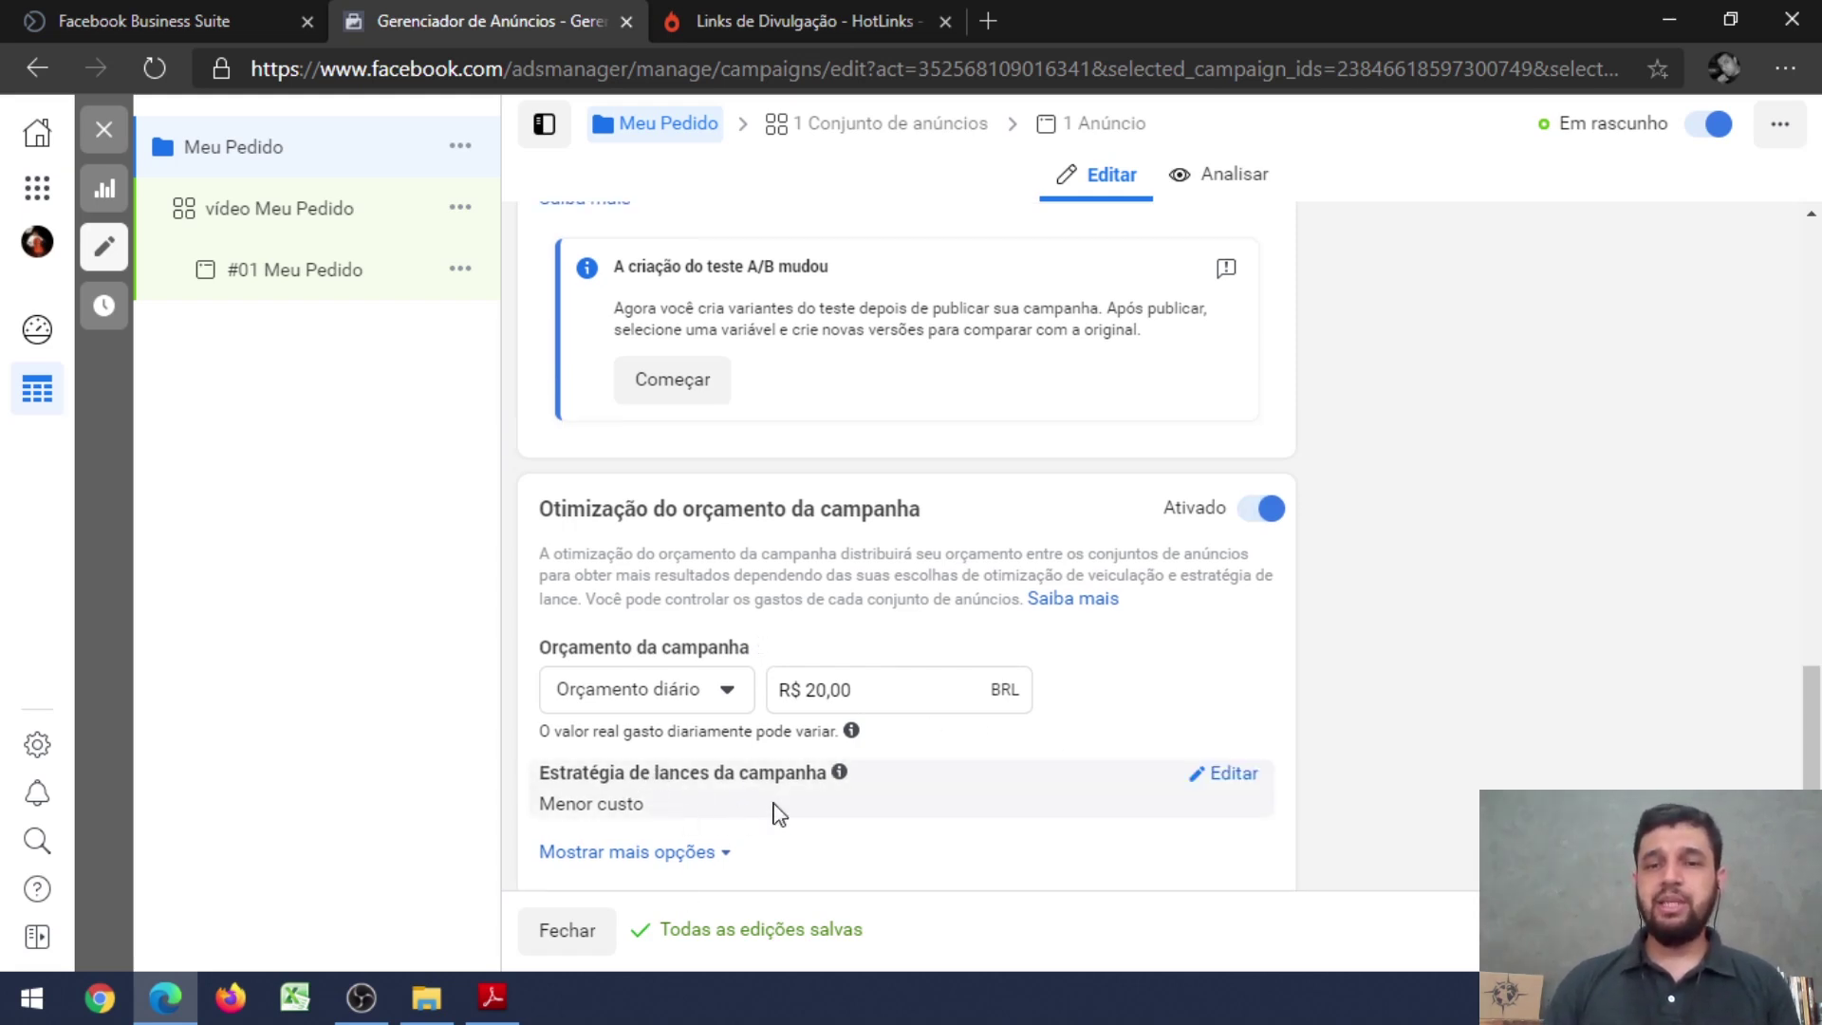
left_click(1227, 774)
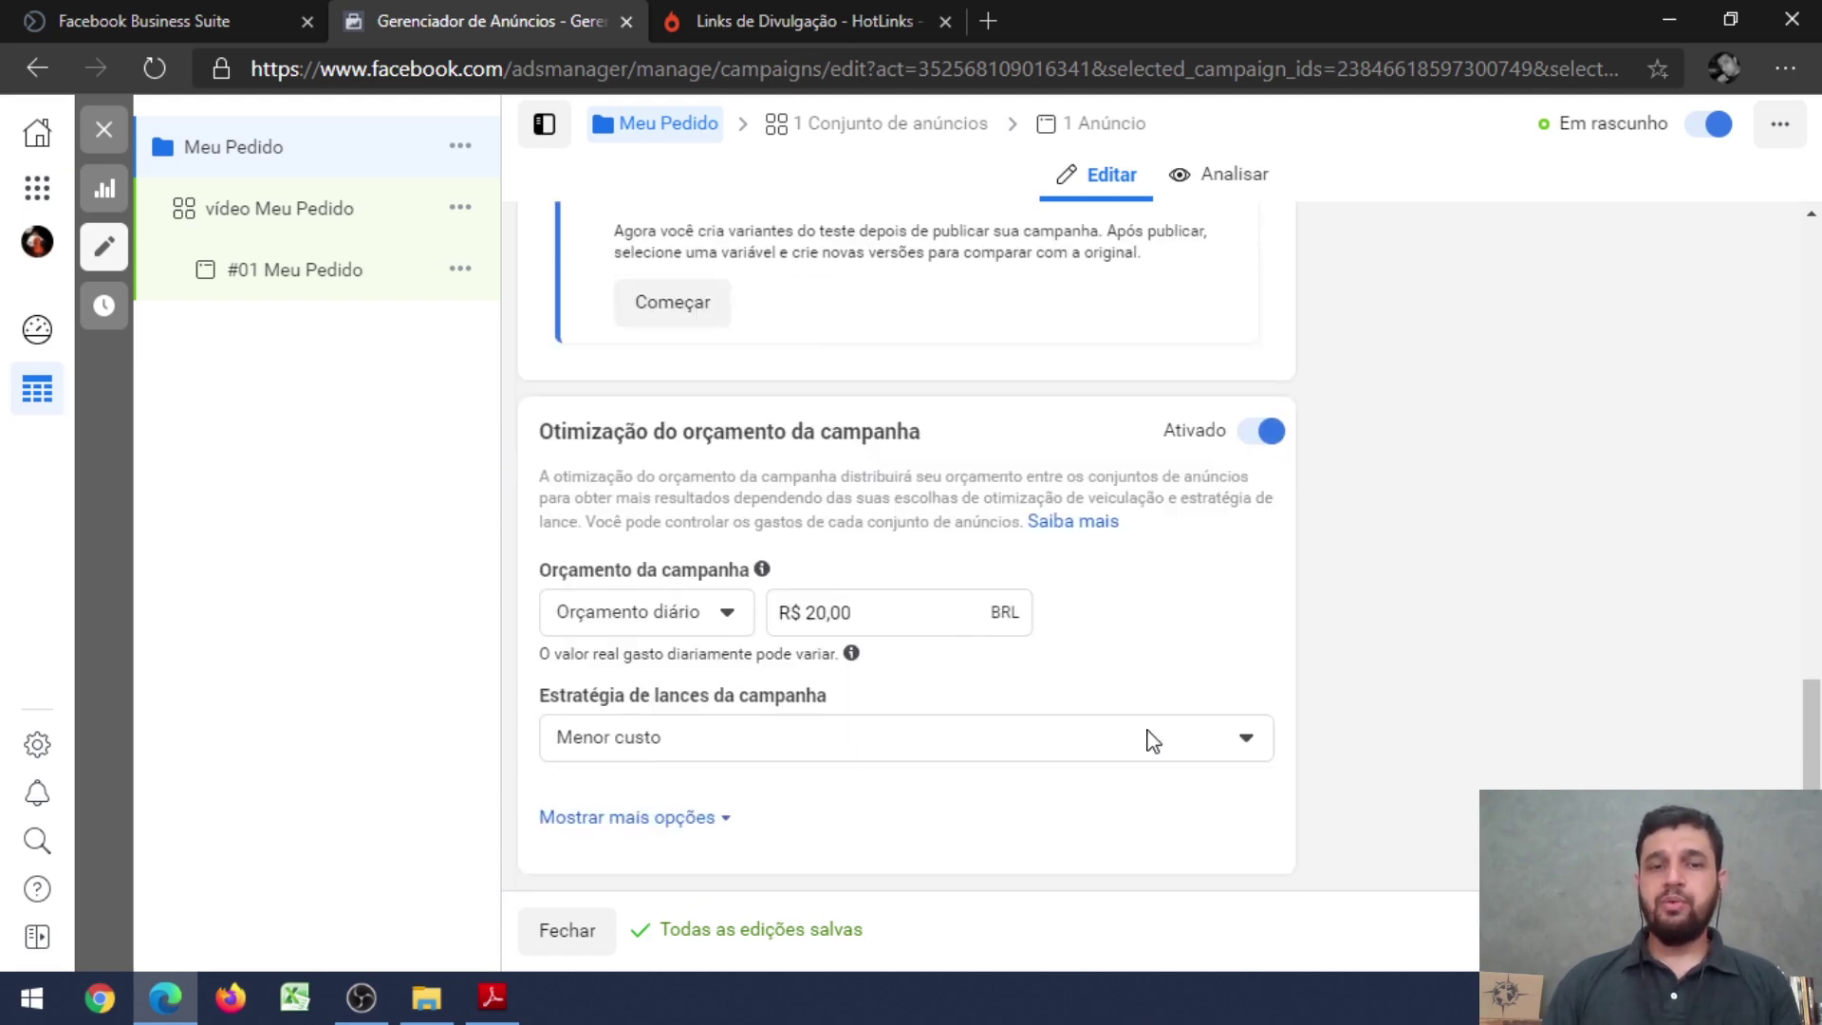
left_click(945, 759)
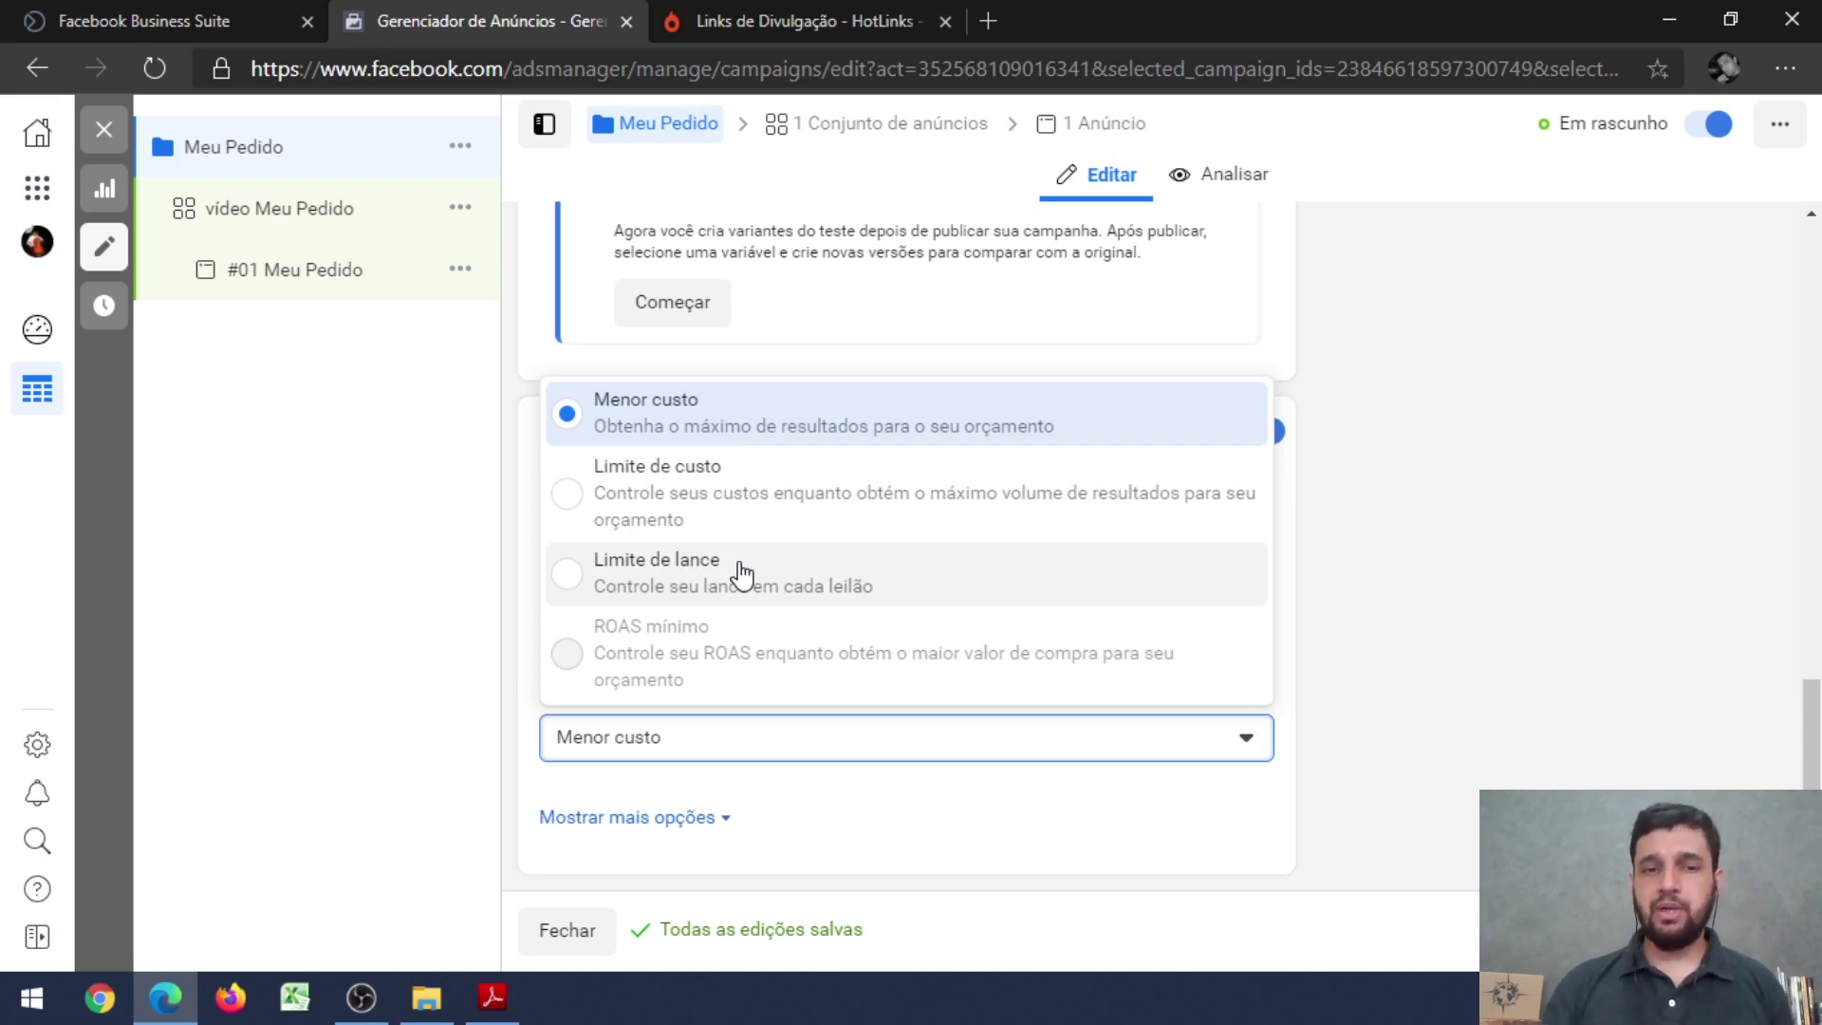
left_click(650, 423)
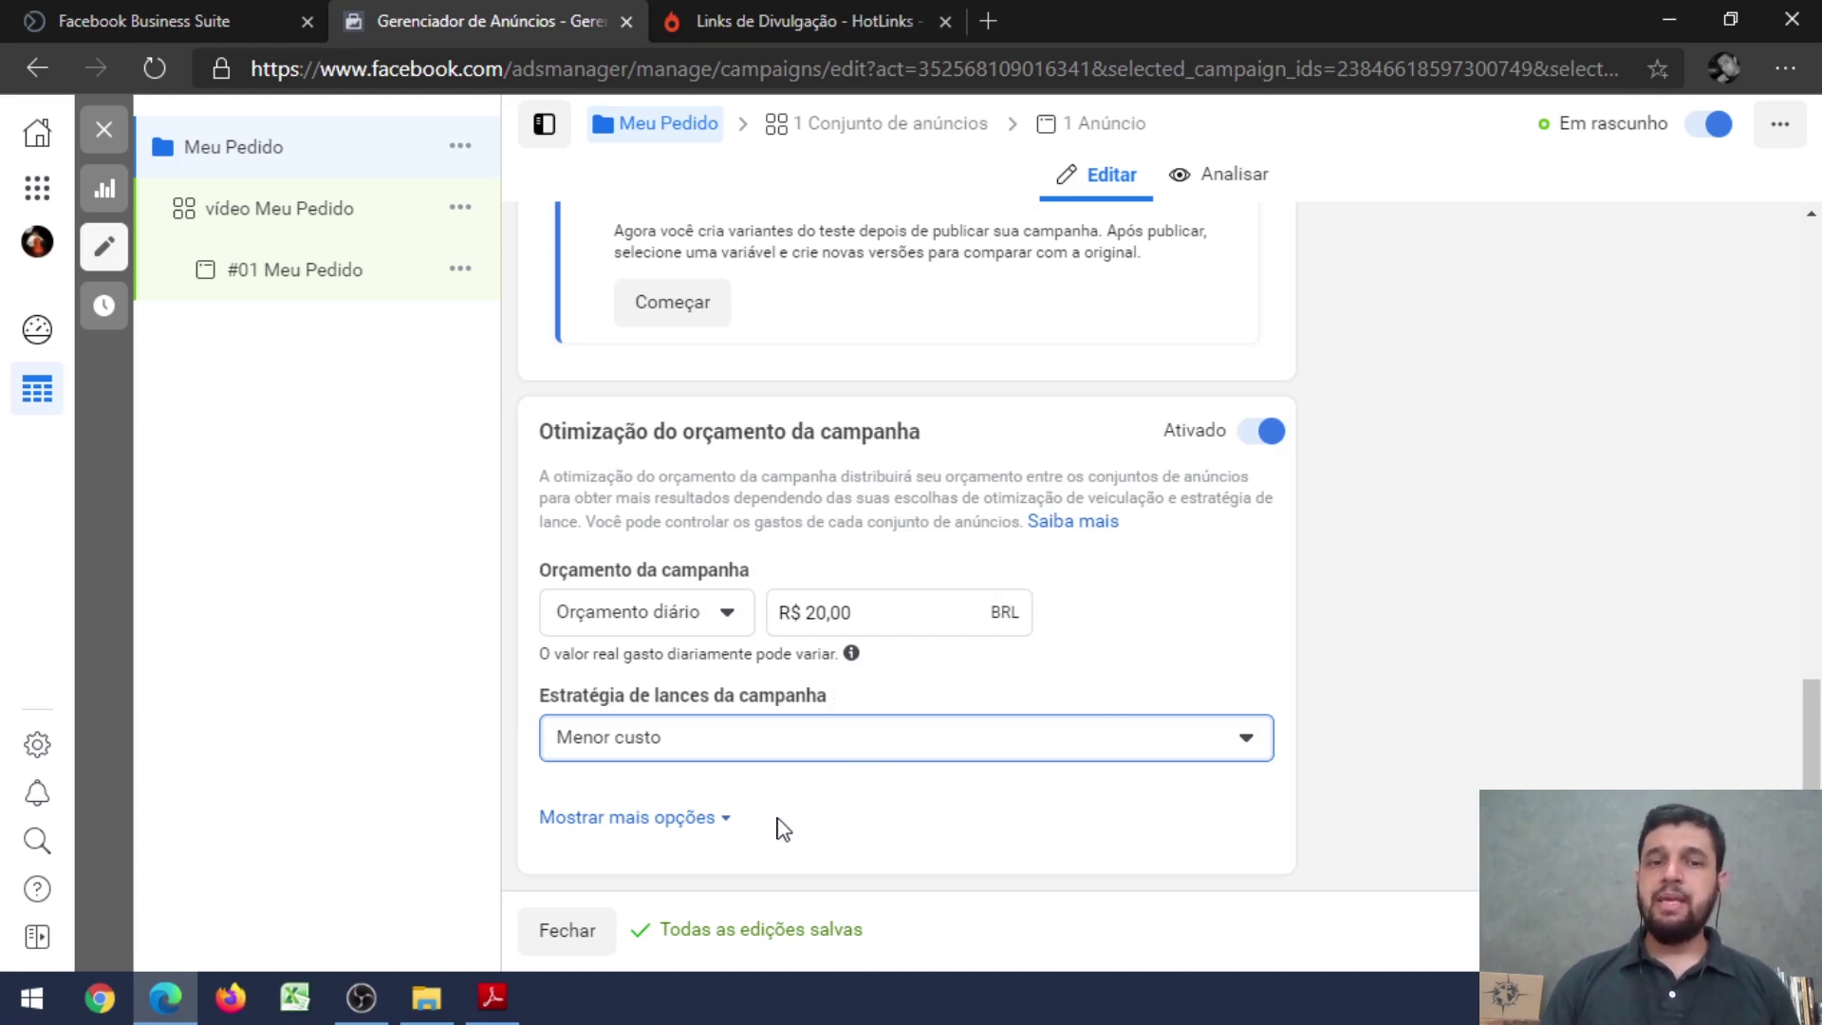
left_click(718, 822)
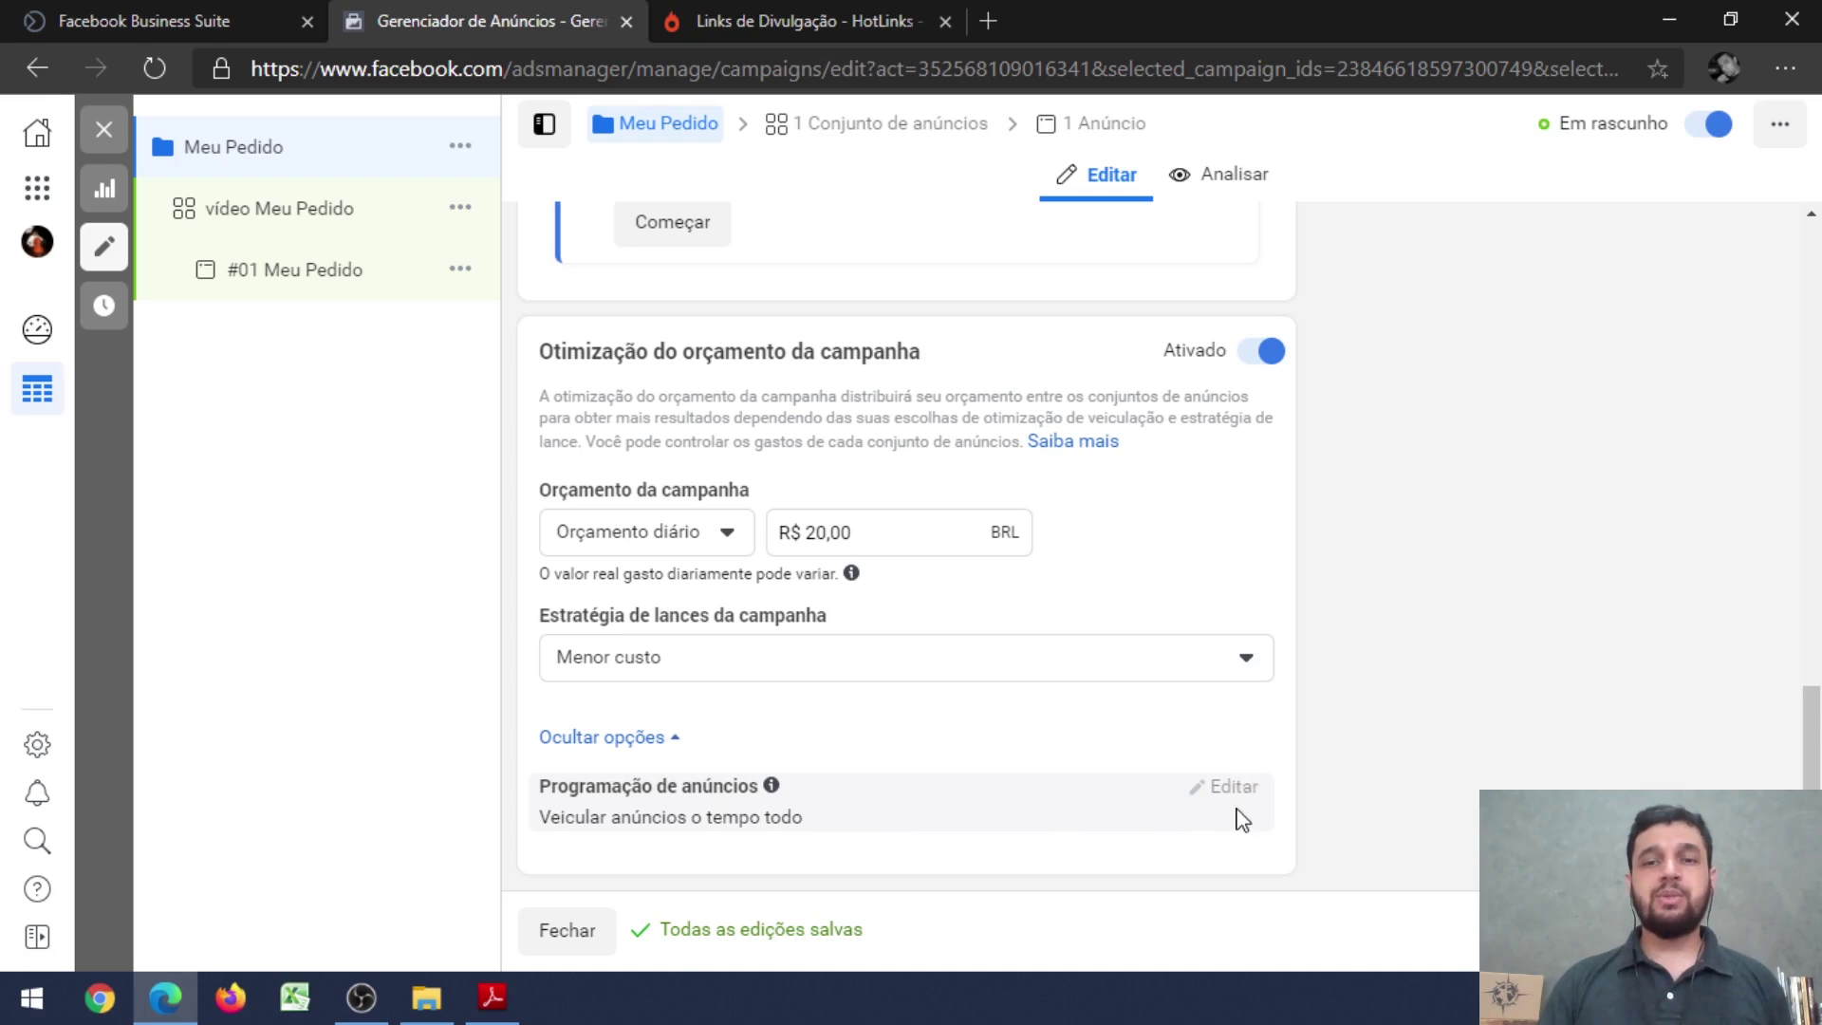
mouse_move(1227, 795)
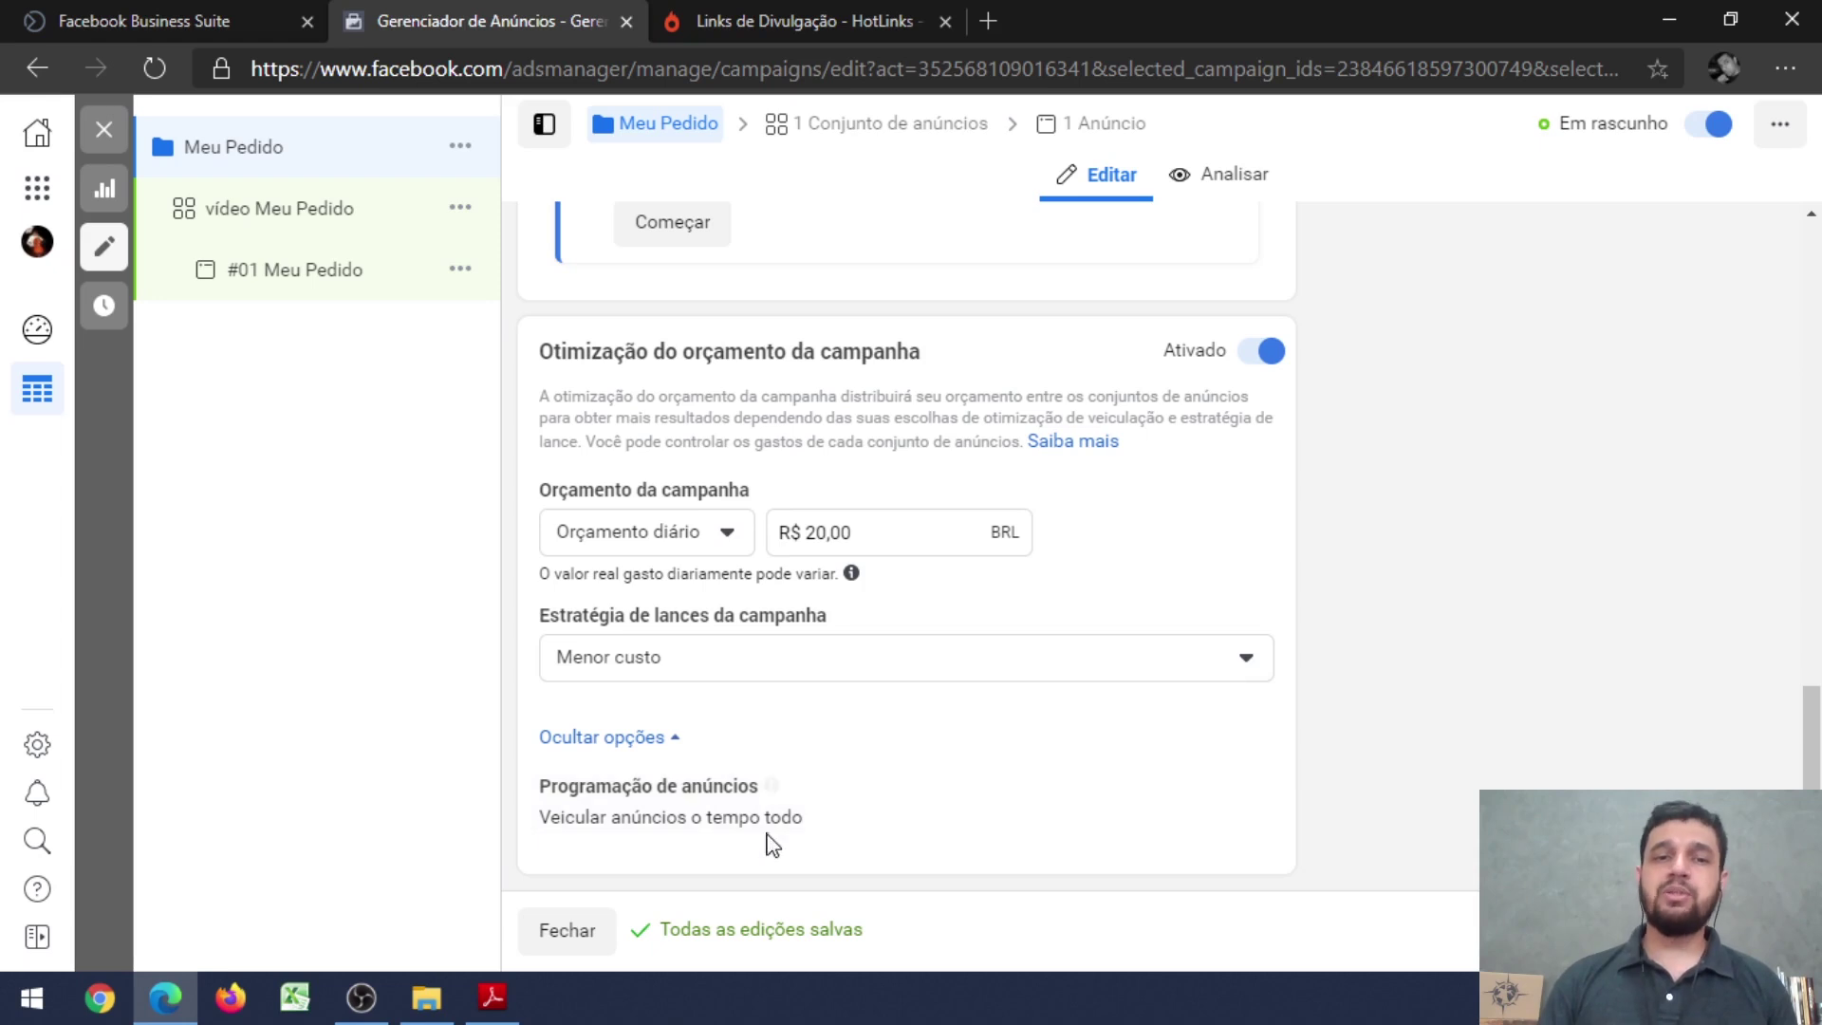
- Switch the campaign budget to Orçamento vitalício and check the campaign details for the spending limit option
left_click(729, 537)
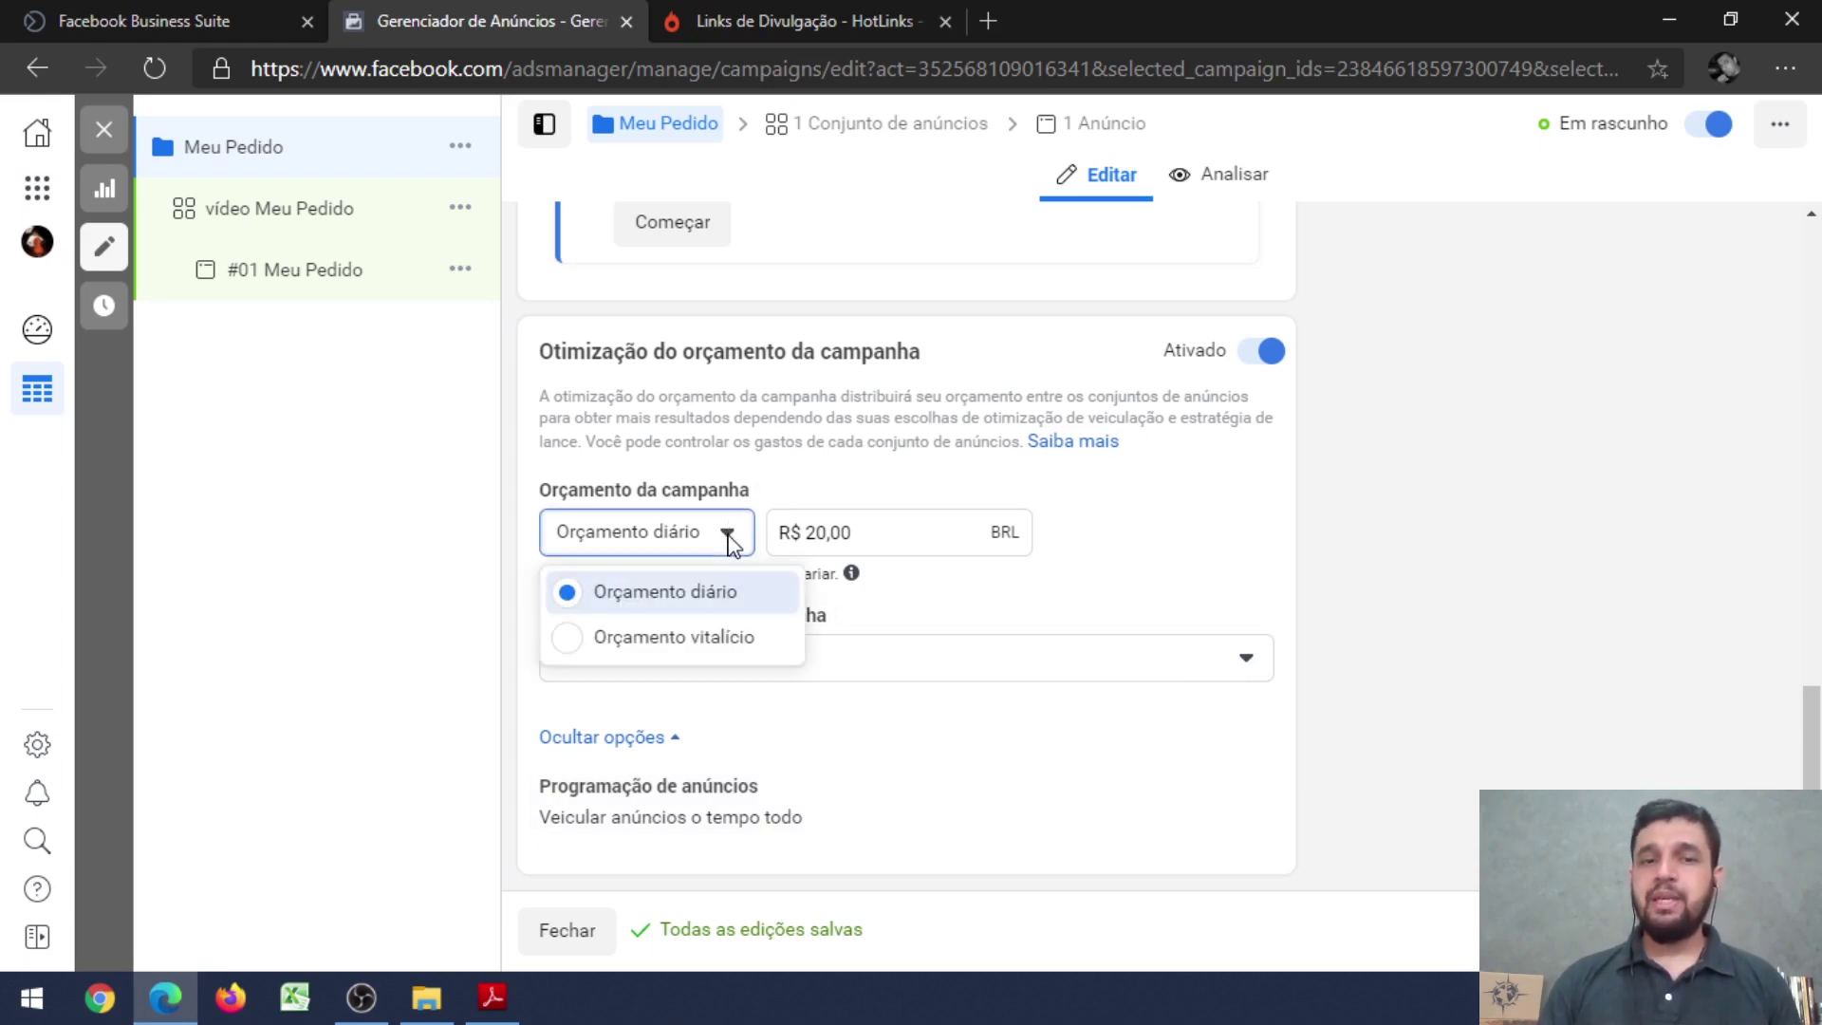
left_click(699, 637)
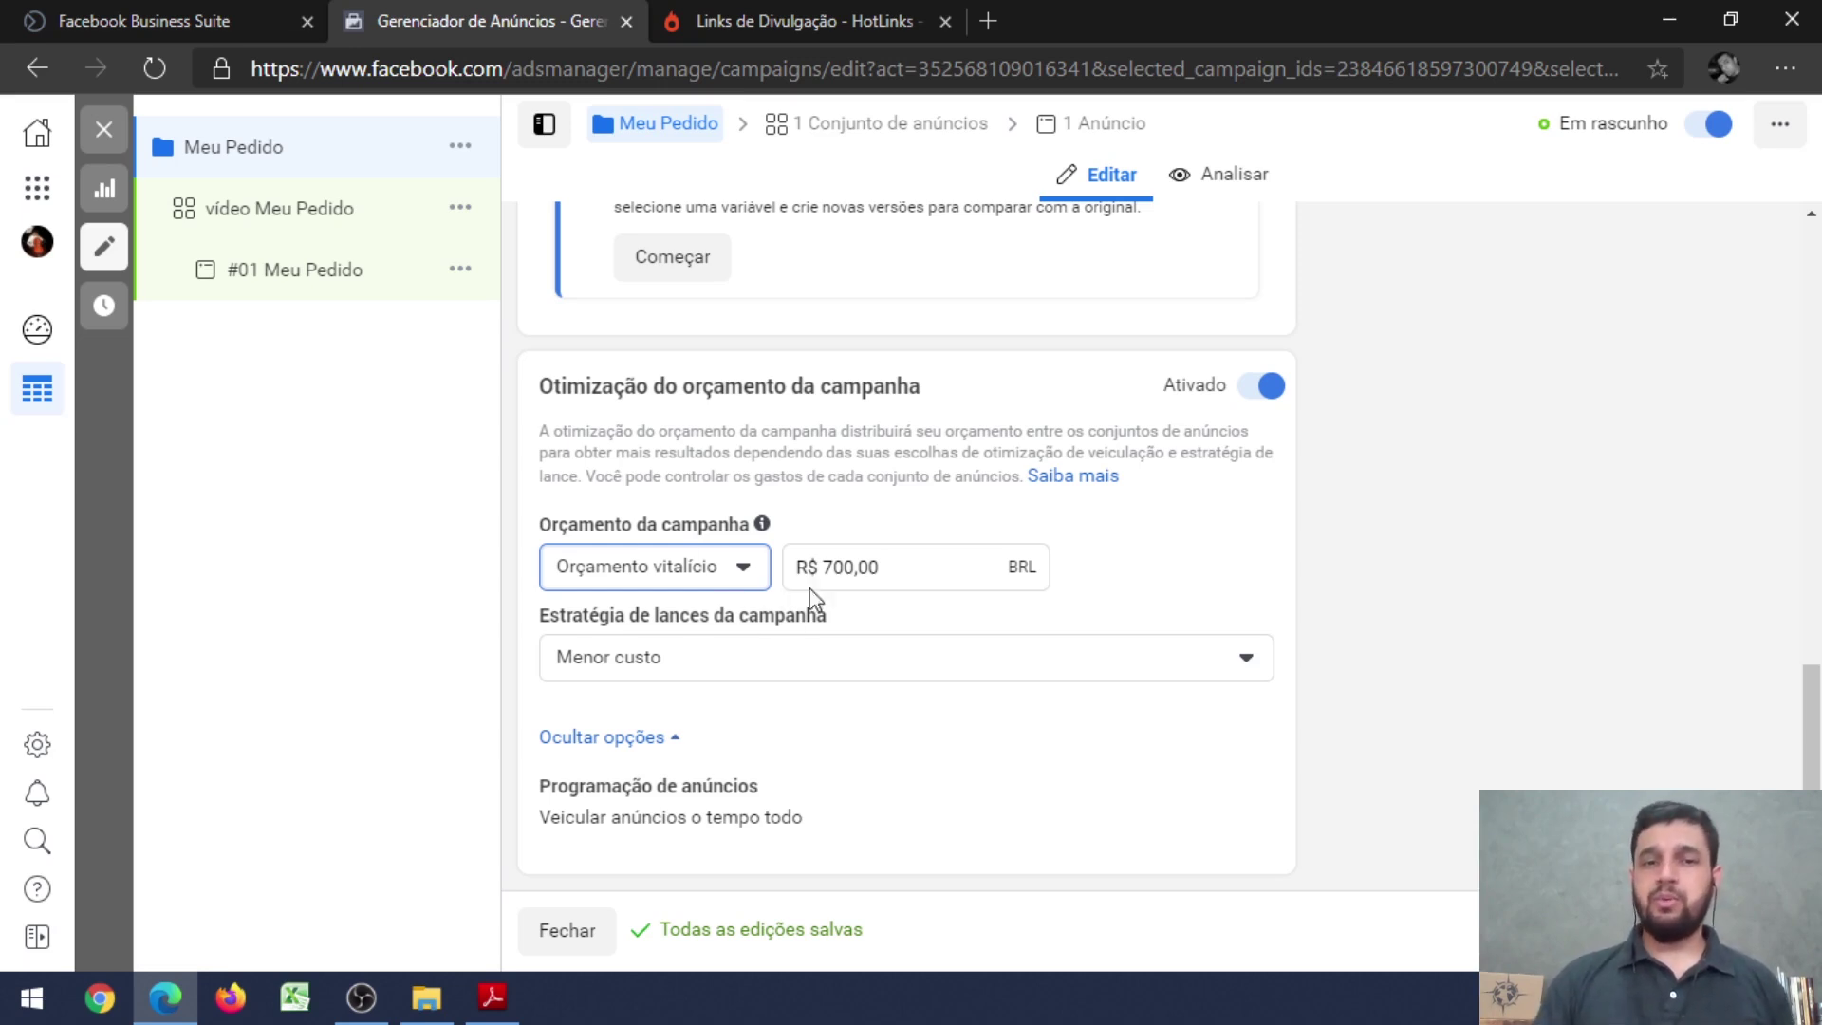
scroll(870, 589, "up", 8)
scroll(870, 589, "up", 6)
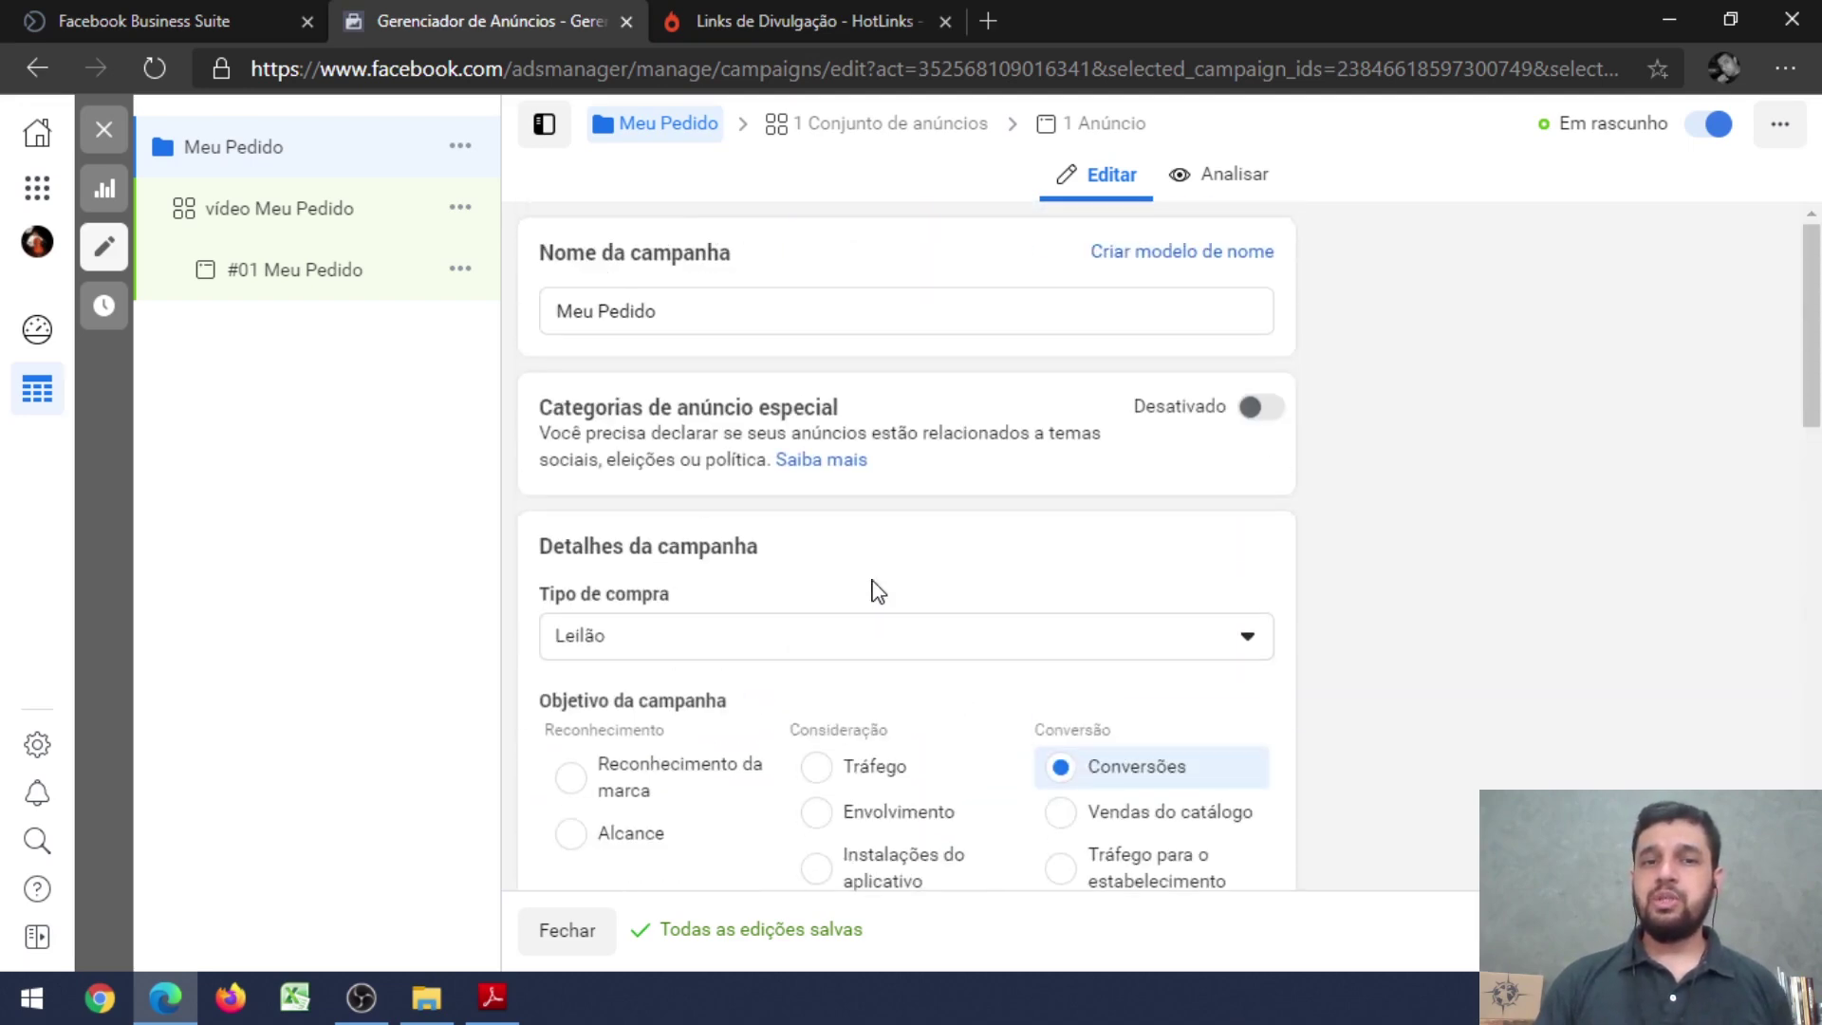
scroll(870, 590, "down", 8)
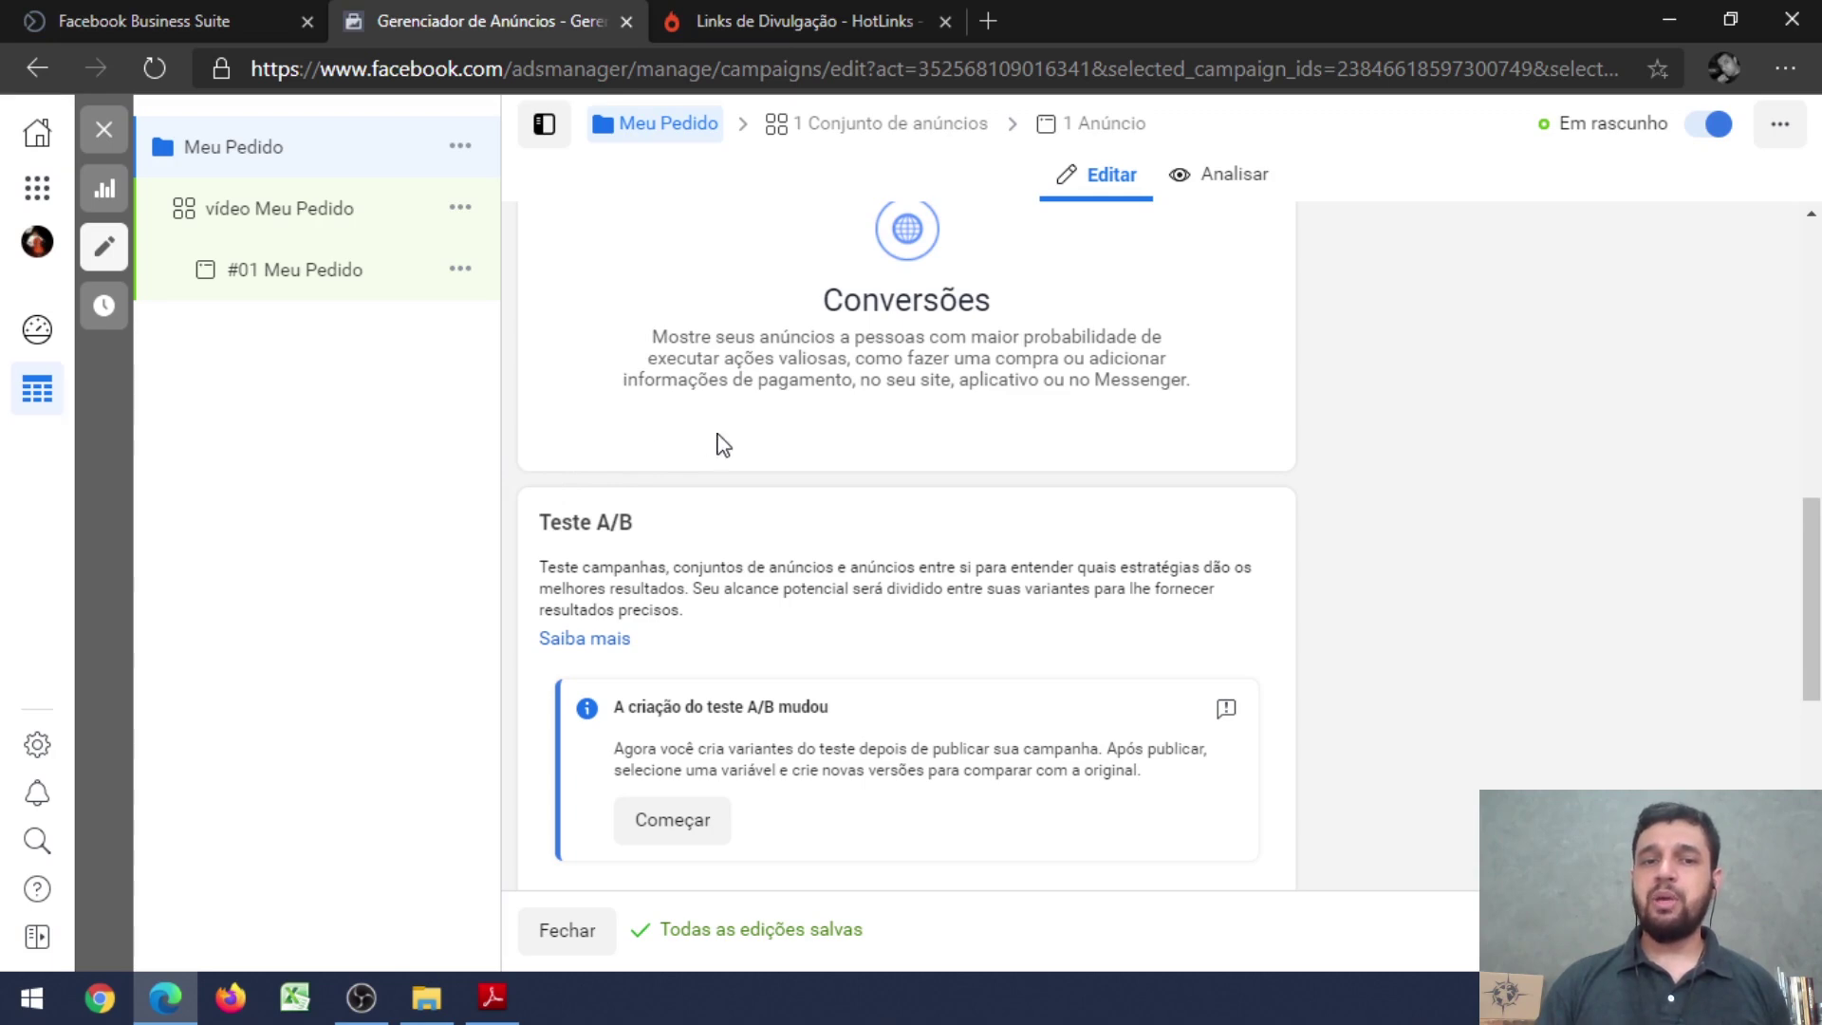
scroll(721, 444, "down", 5)
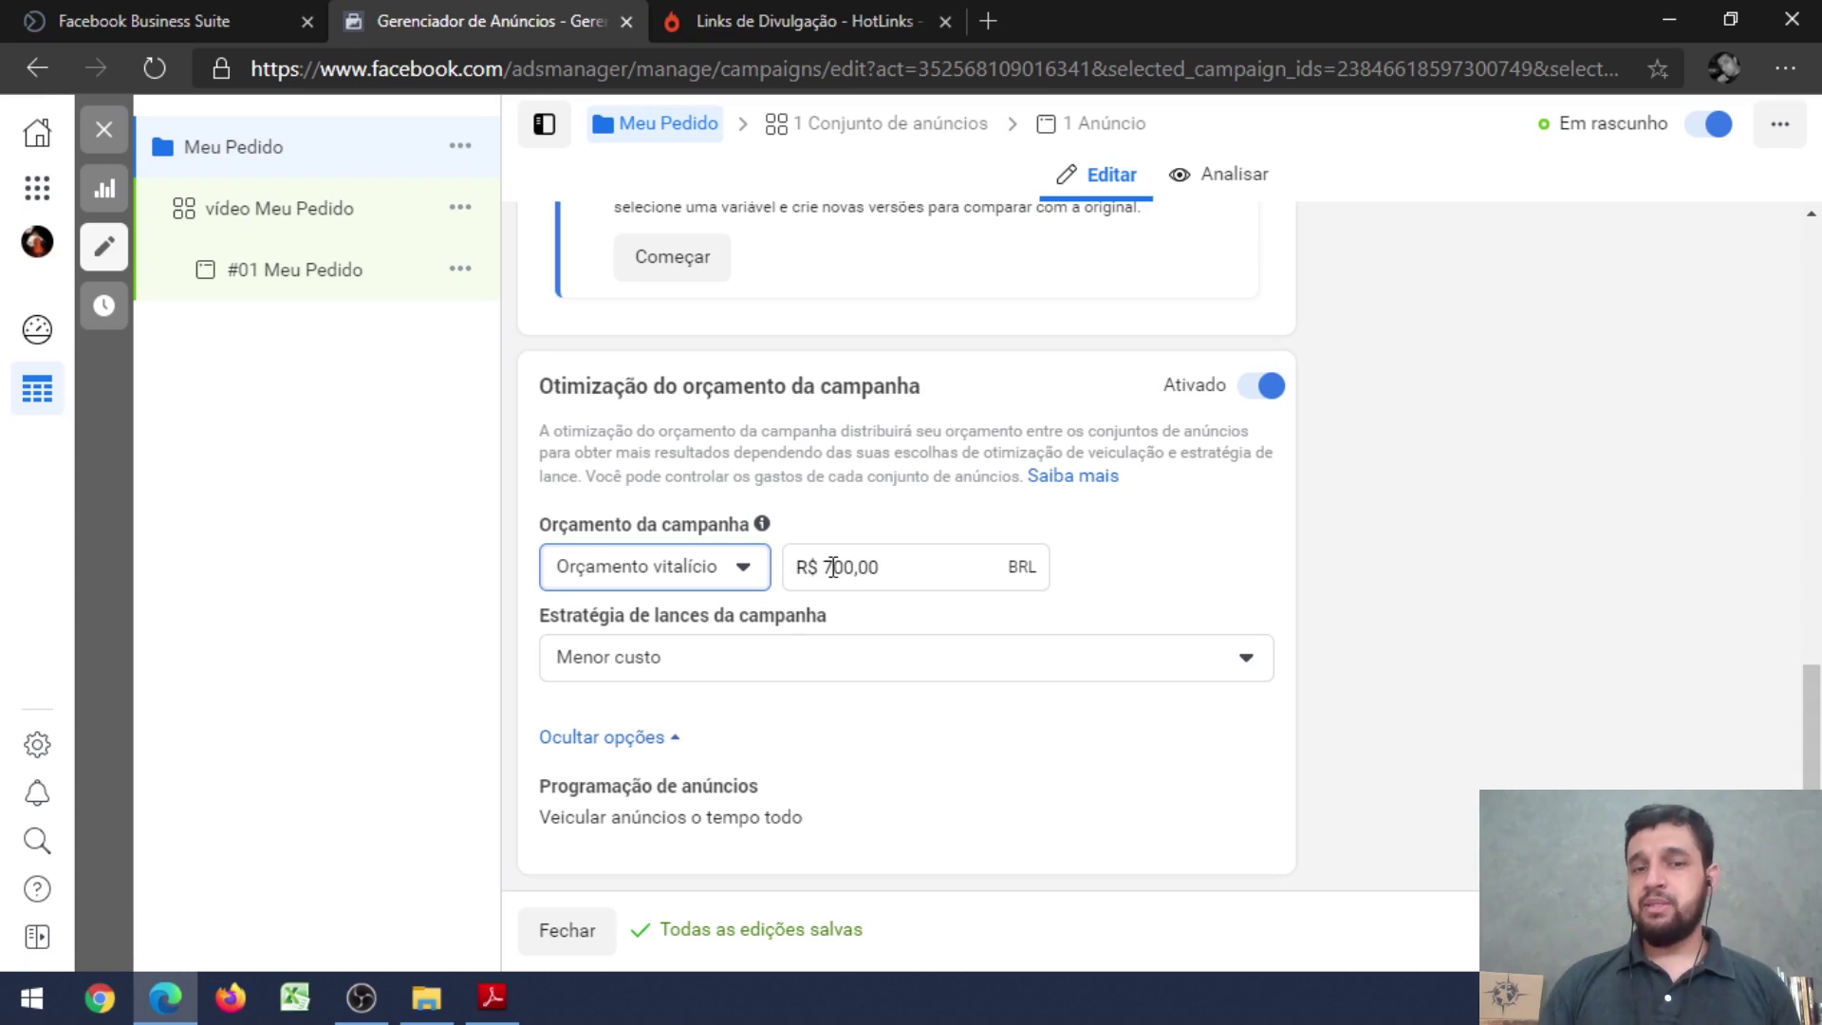
- Set the campaign's lifetime budget to R$ 300
left_click_drag(832, 567, 821, 569)
type("3")
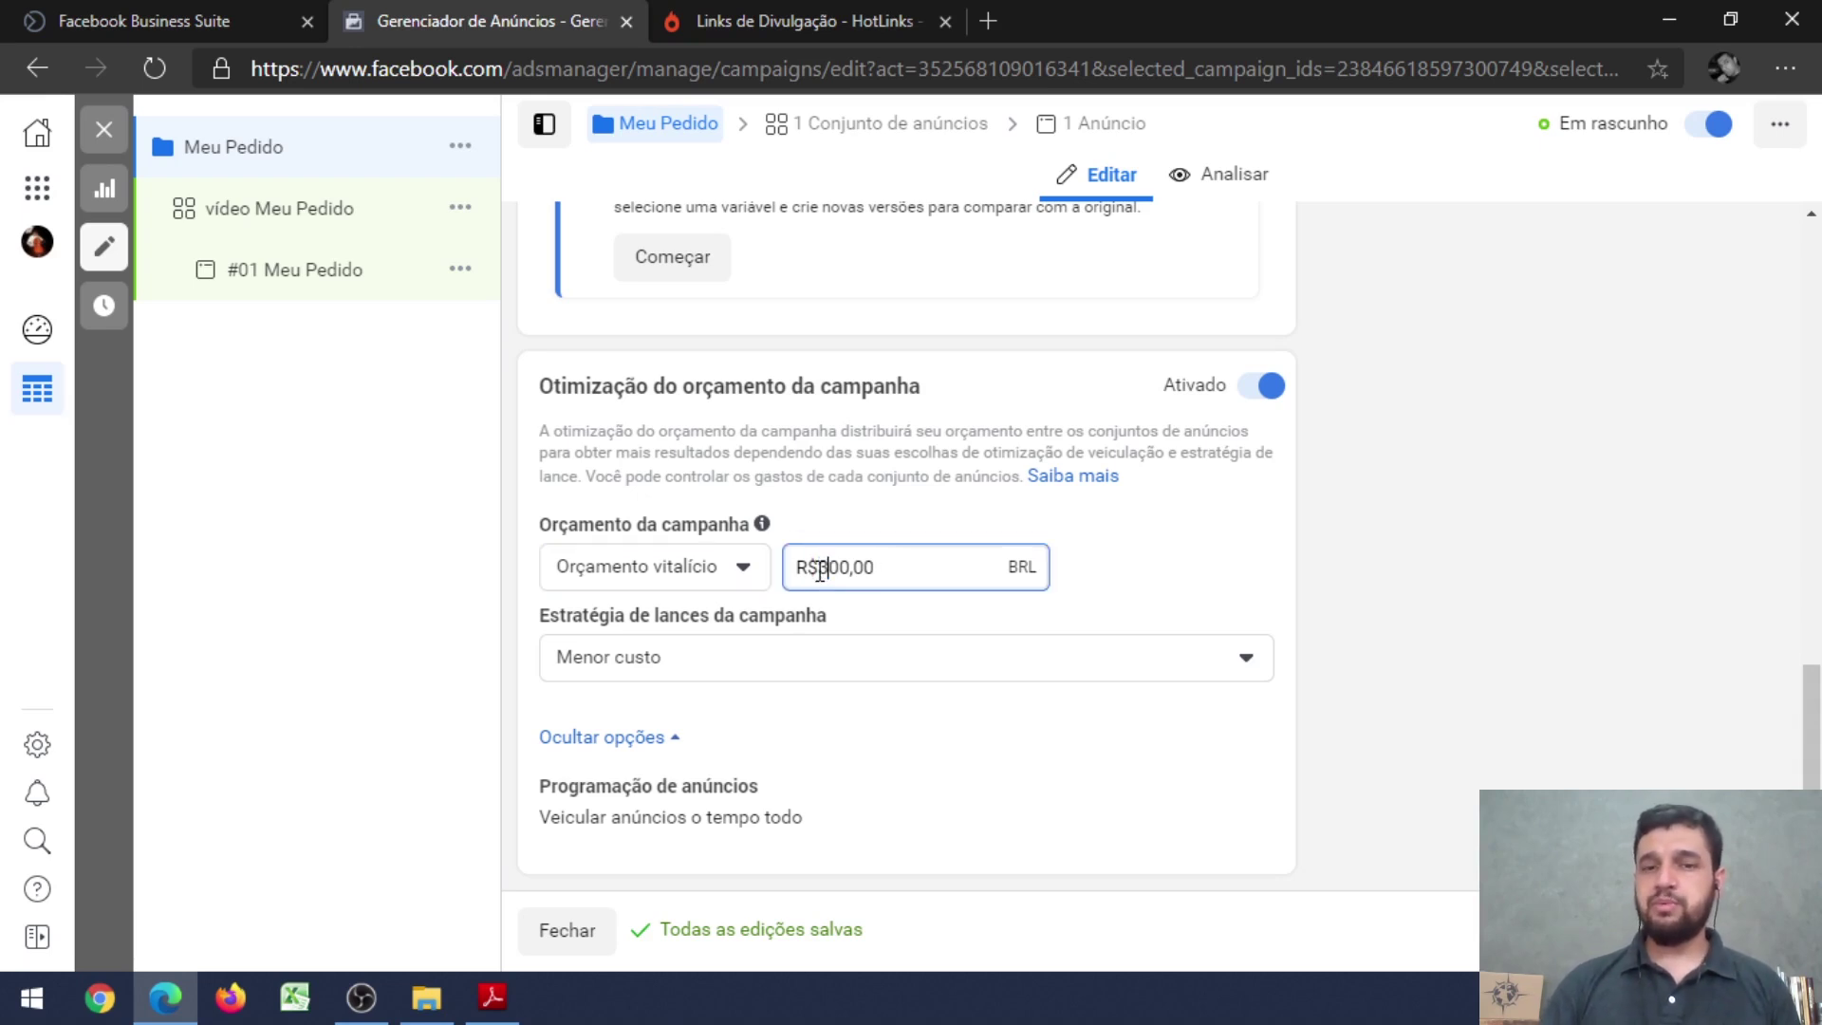
left_click(838, 615)
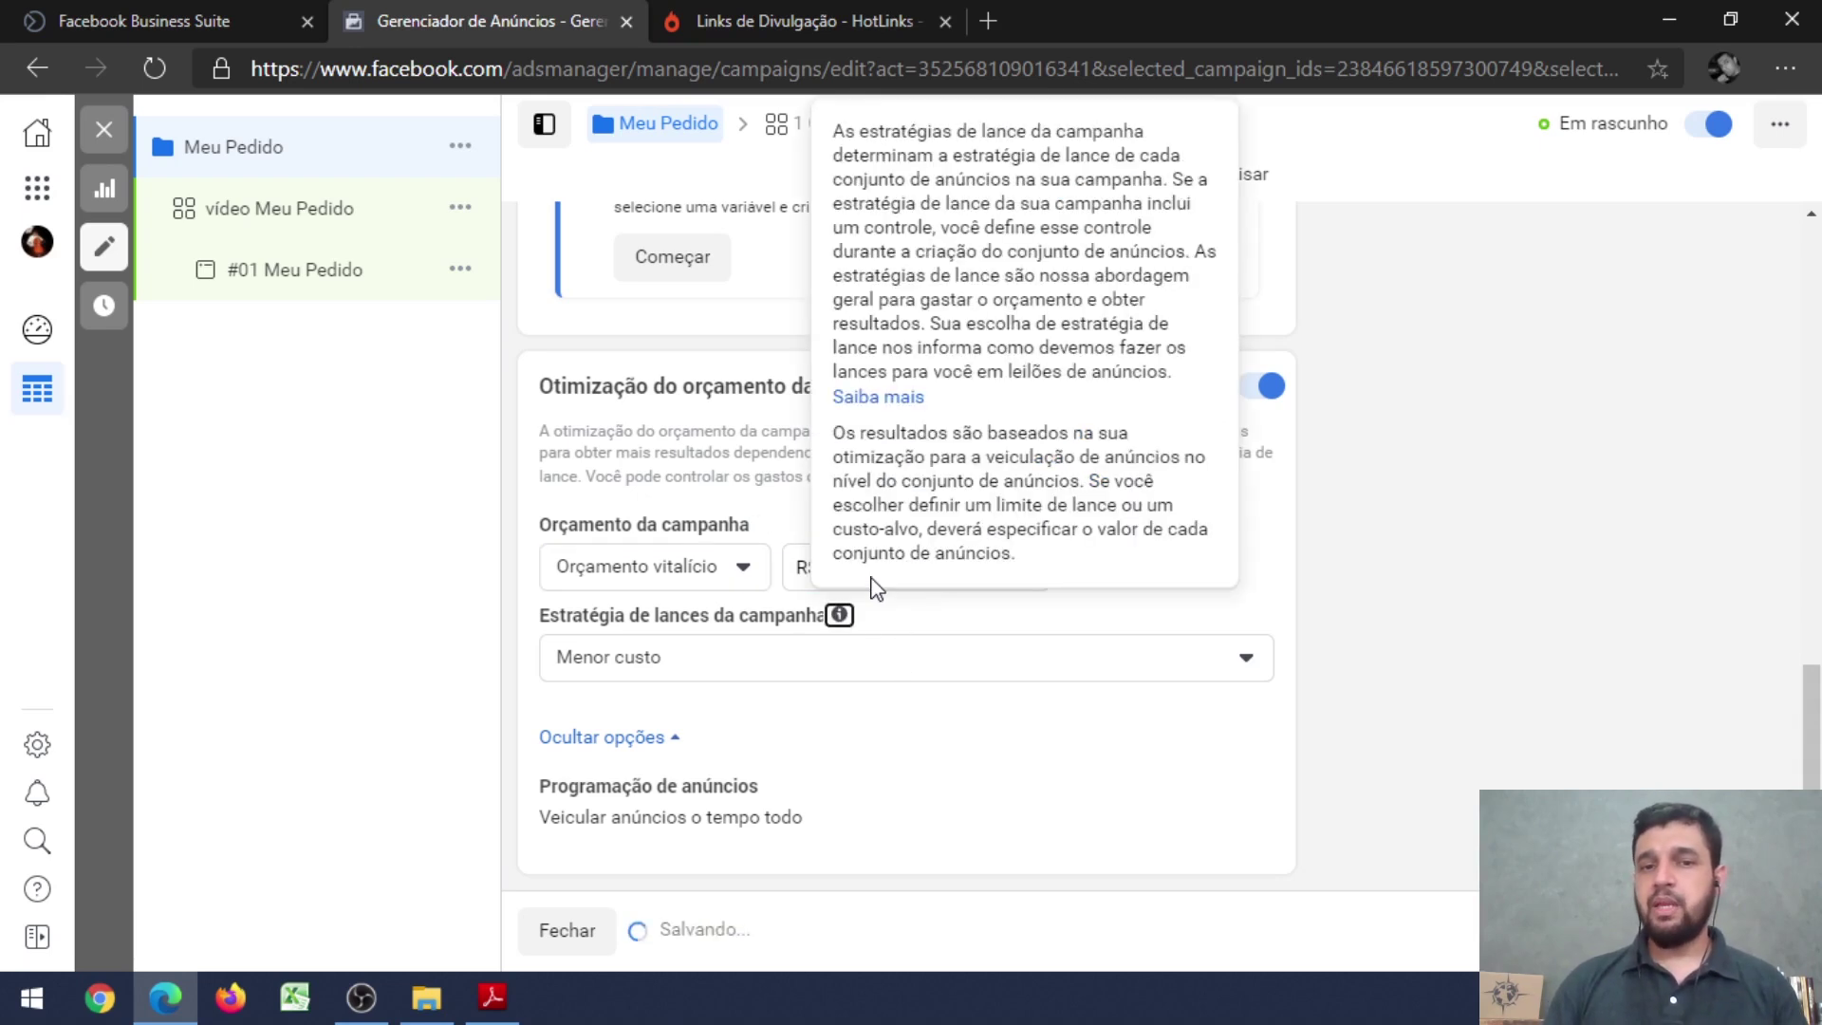
left_click(1407, 583)
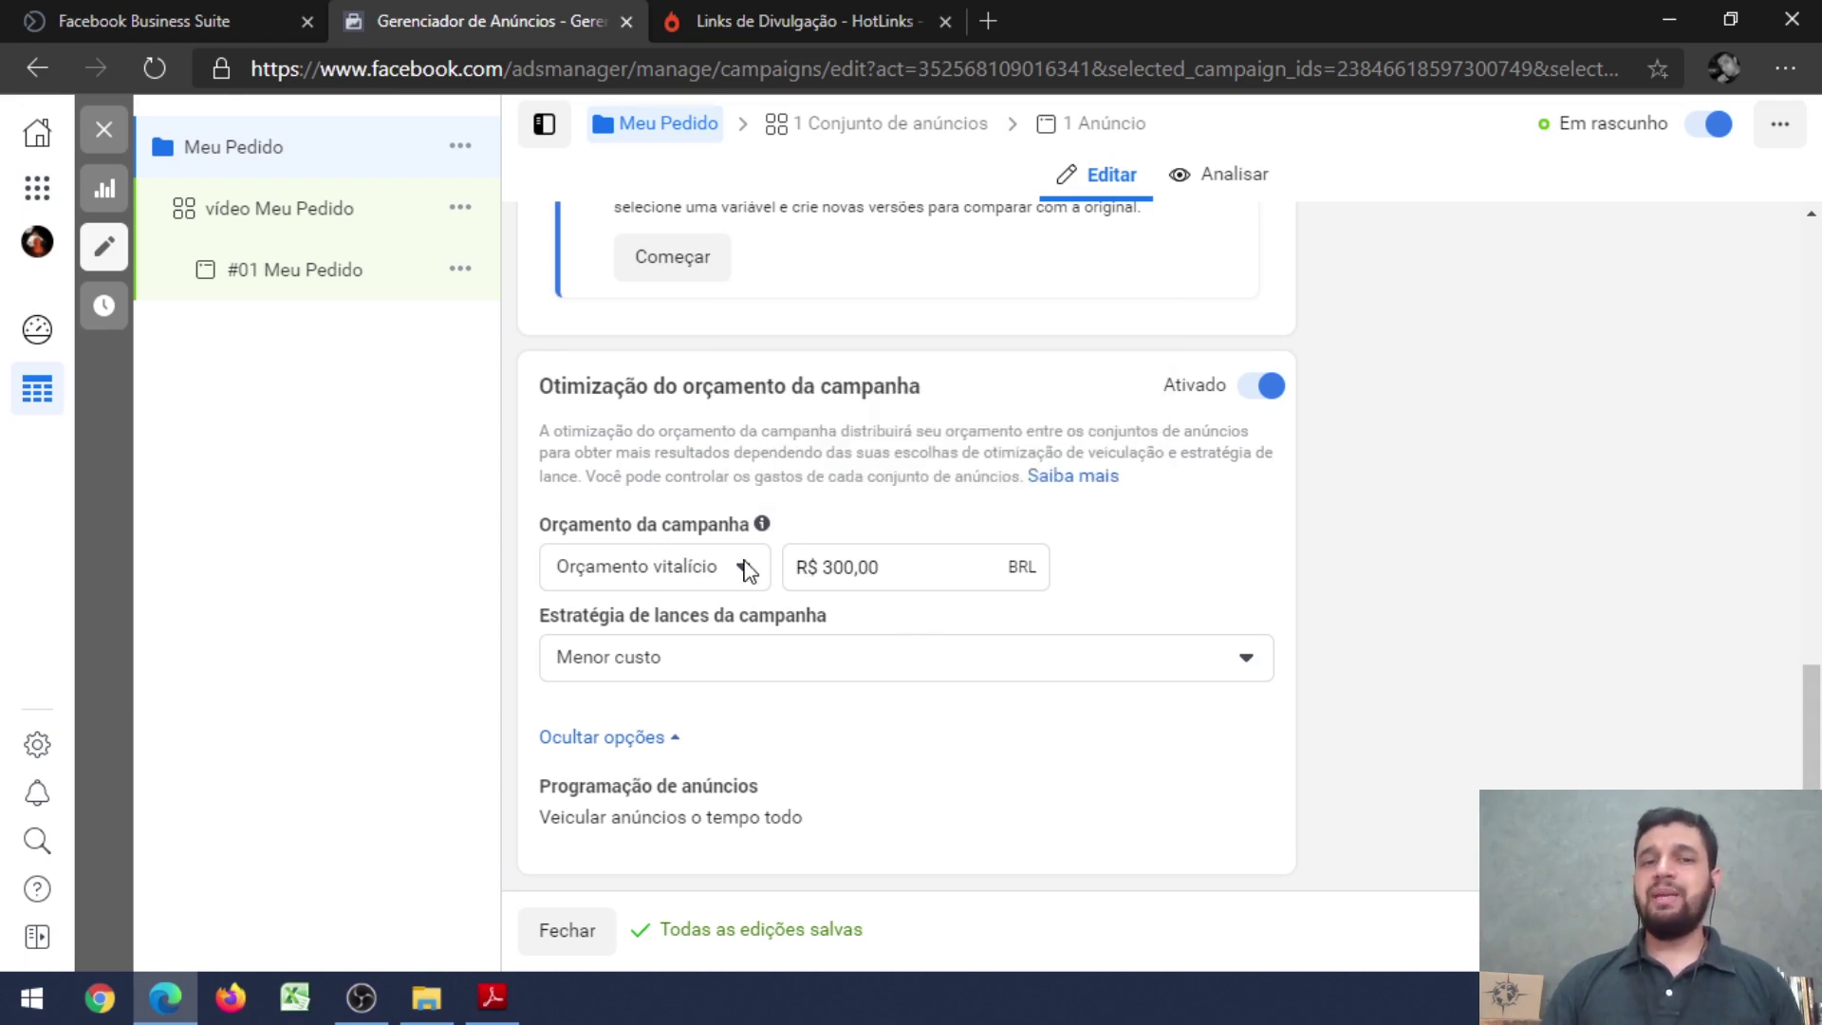
- Edit the campaign's ad scheduling and enable "Veicular anúncios de acordo com uma programação"
mouse_move(1175, 813)
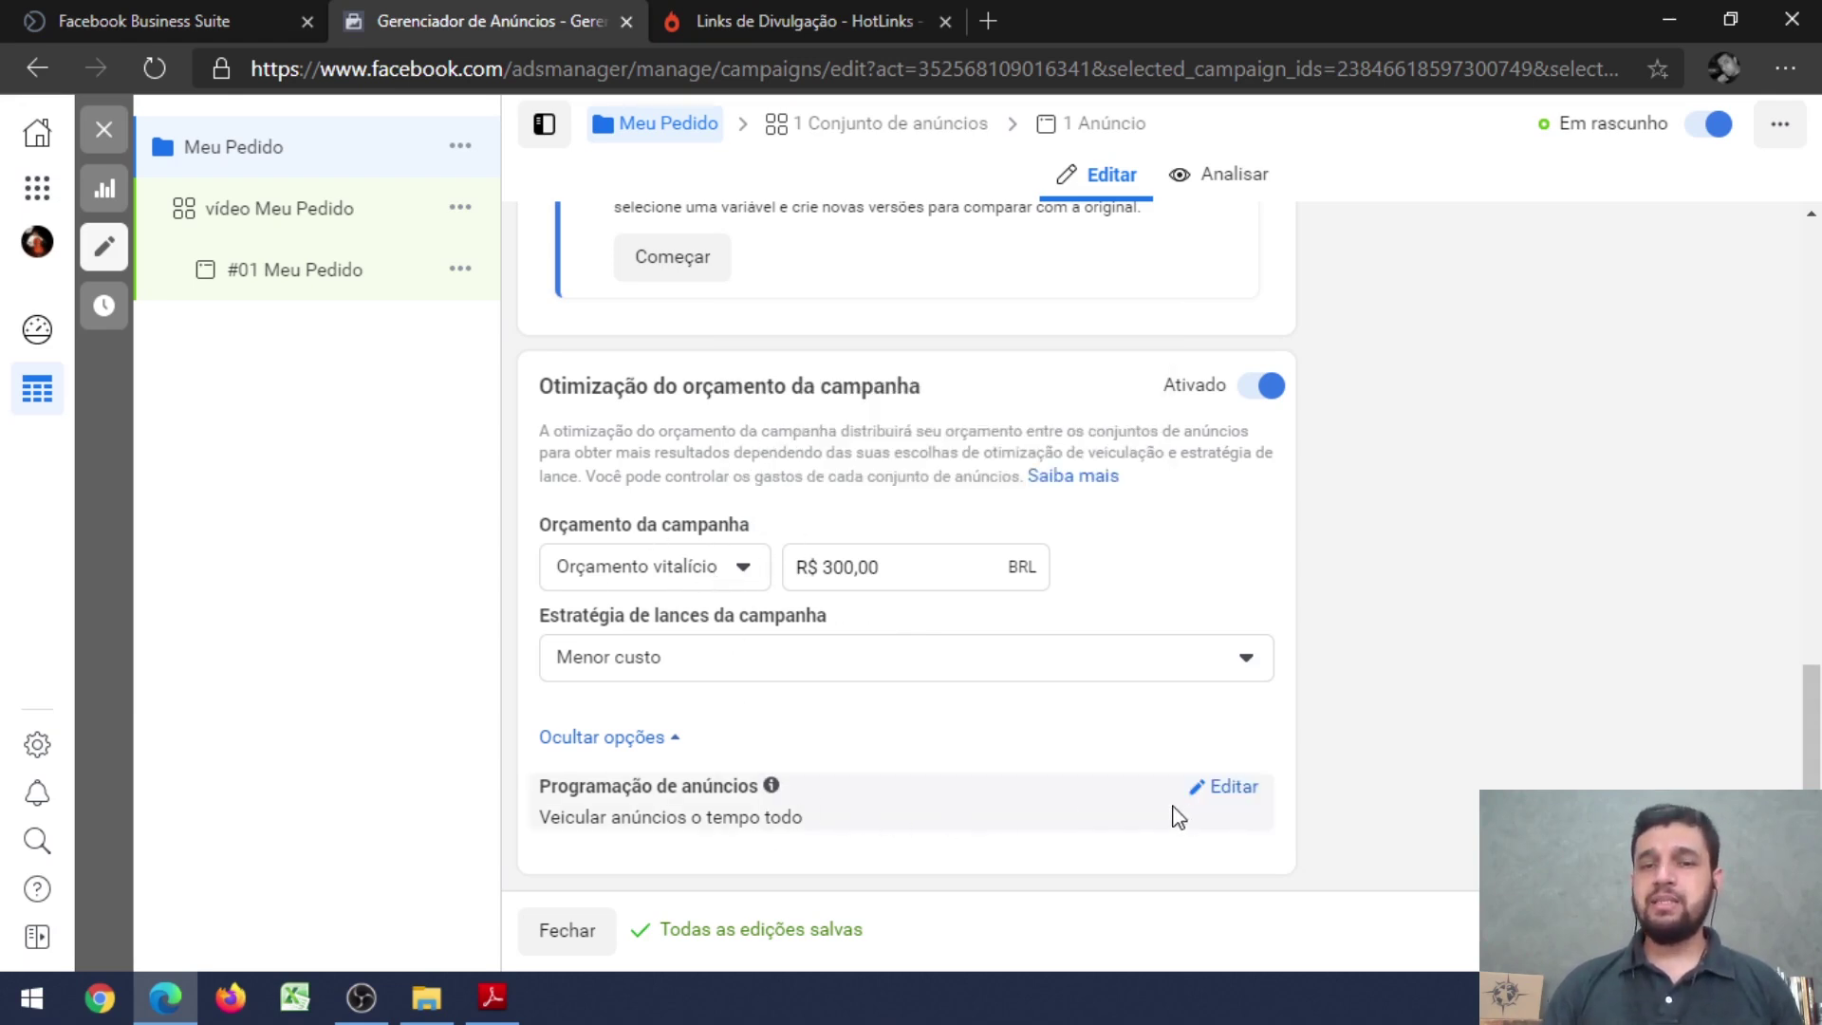
left_click(1233, 793)
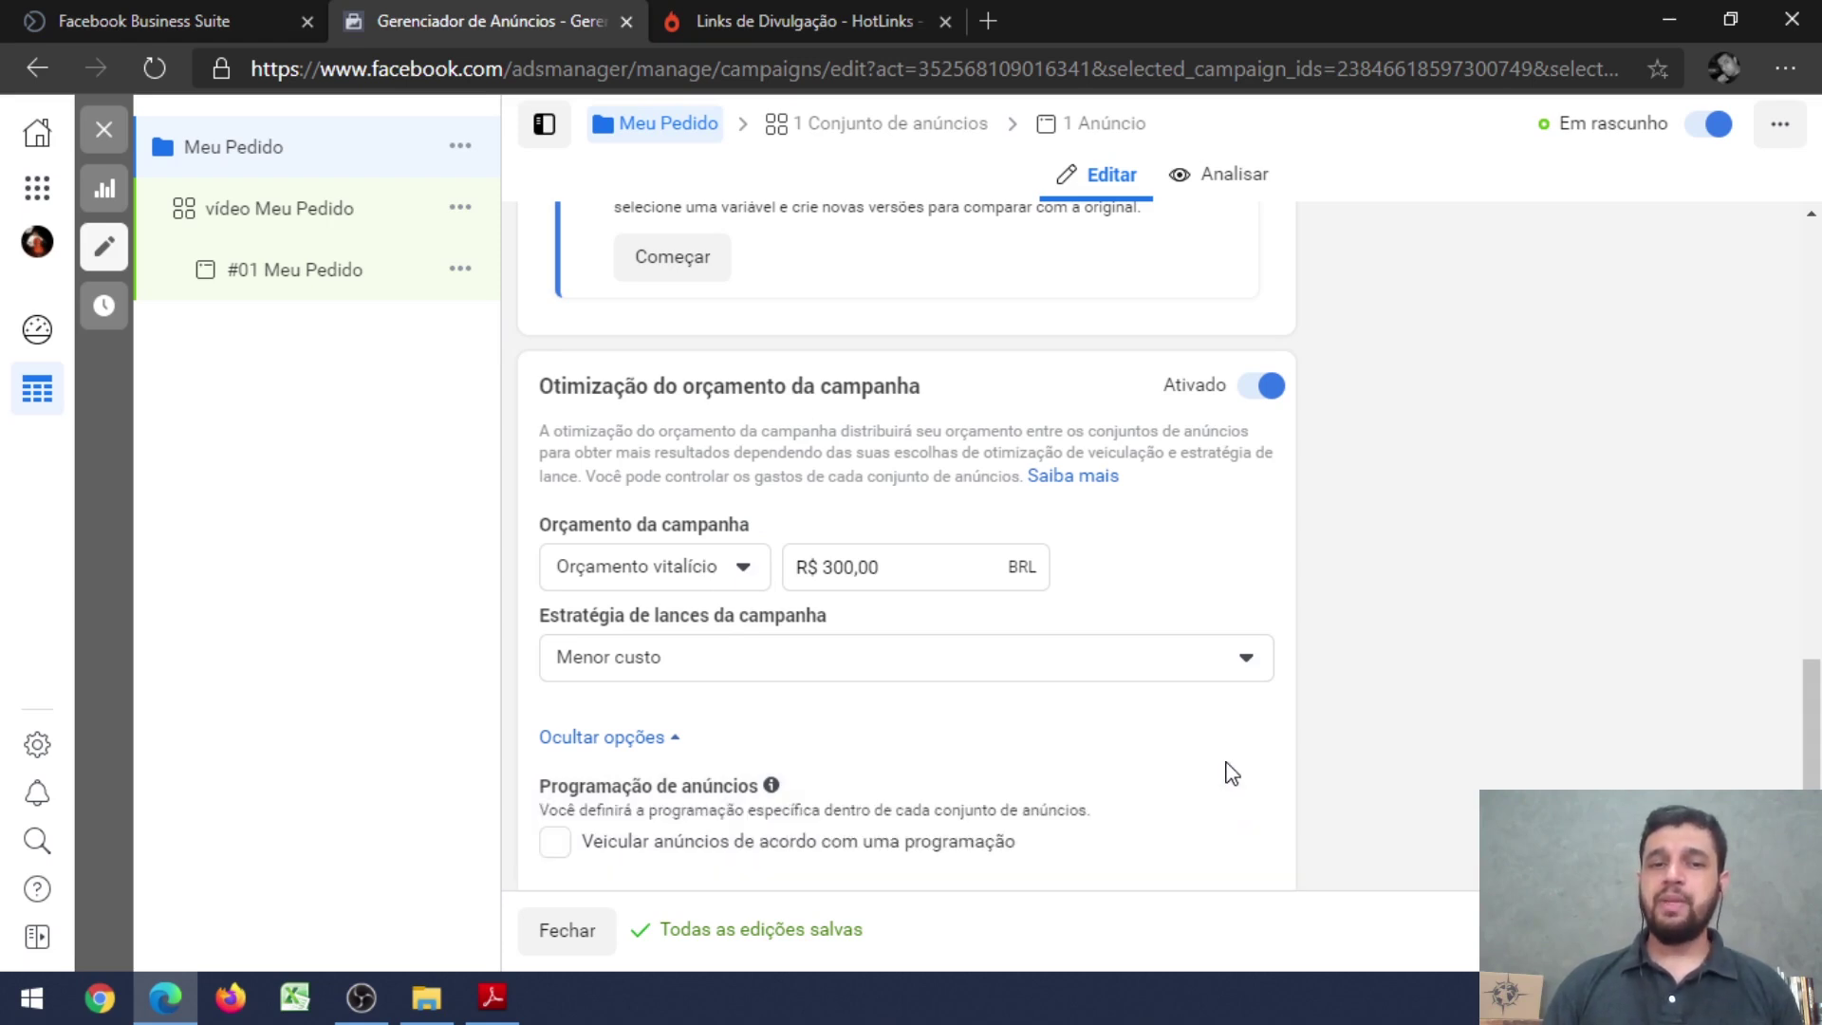
scroll(1186, 772, "down", 1)
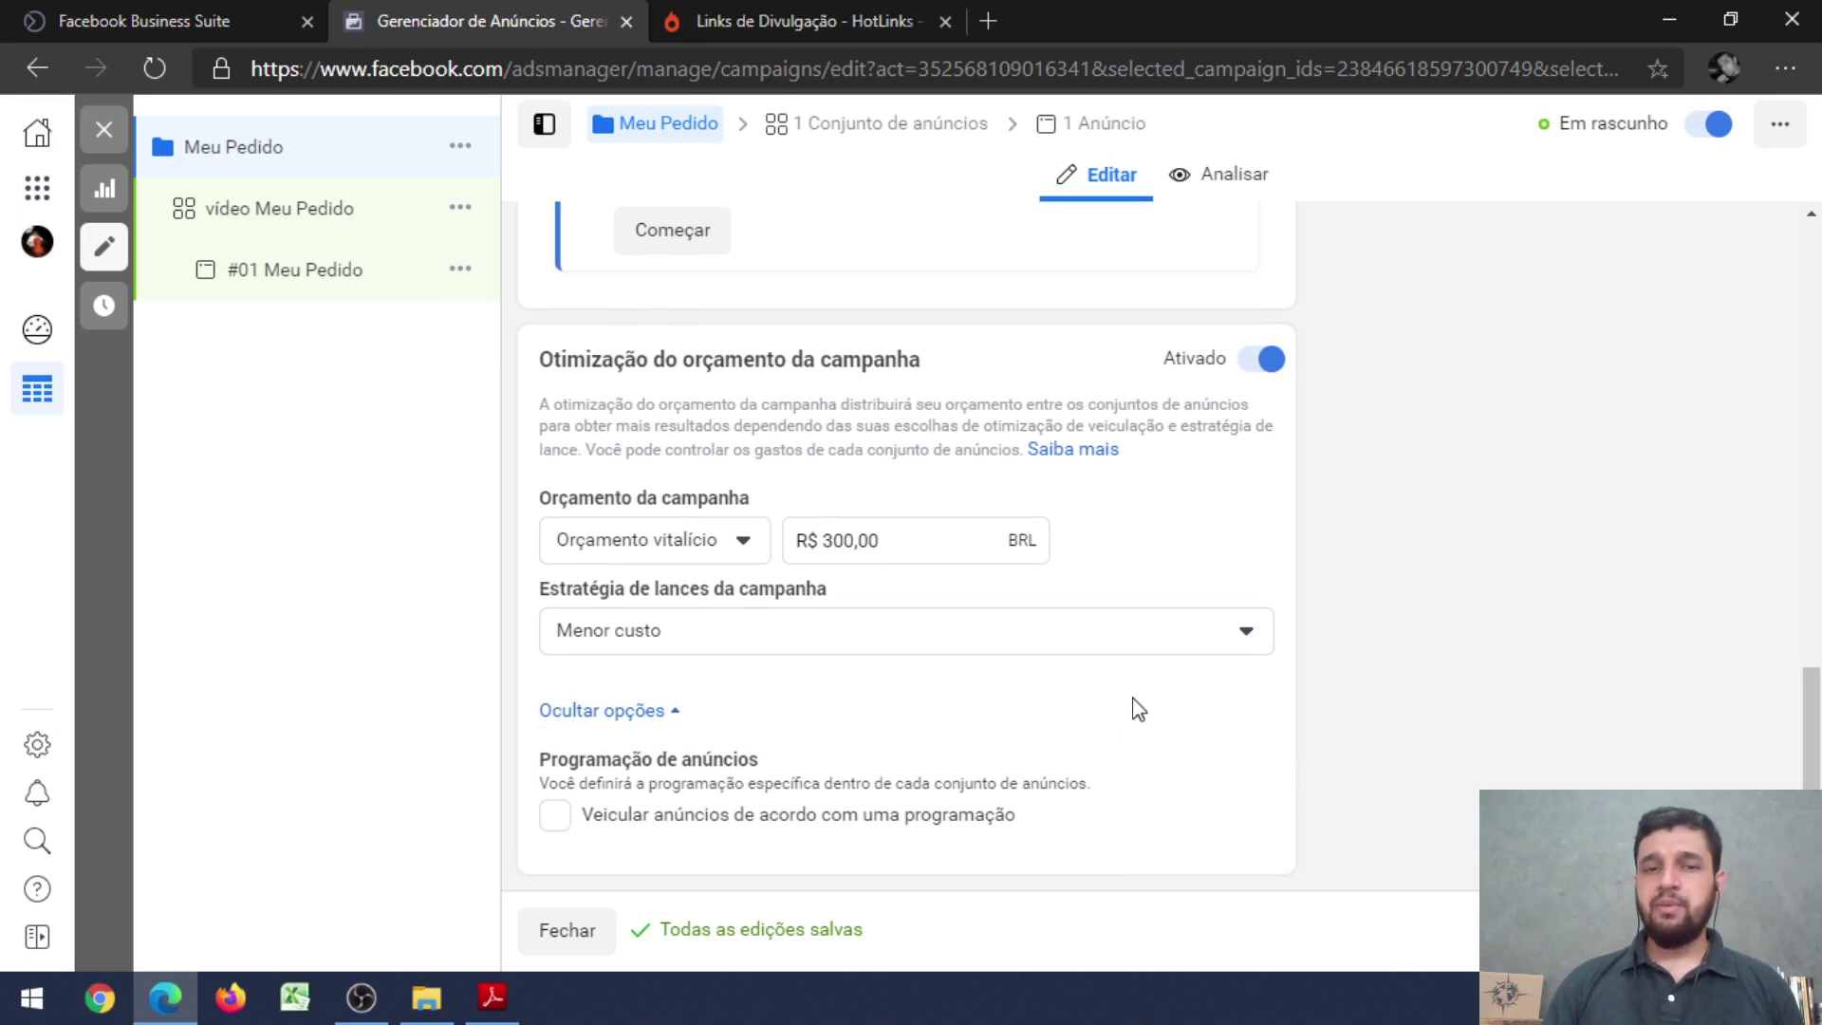
left_click(558, 816)
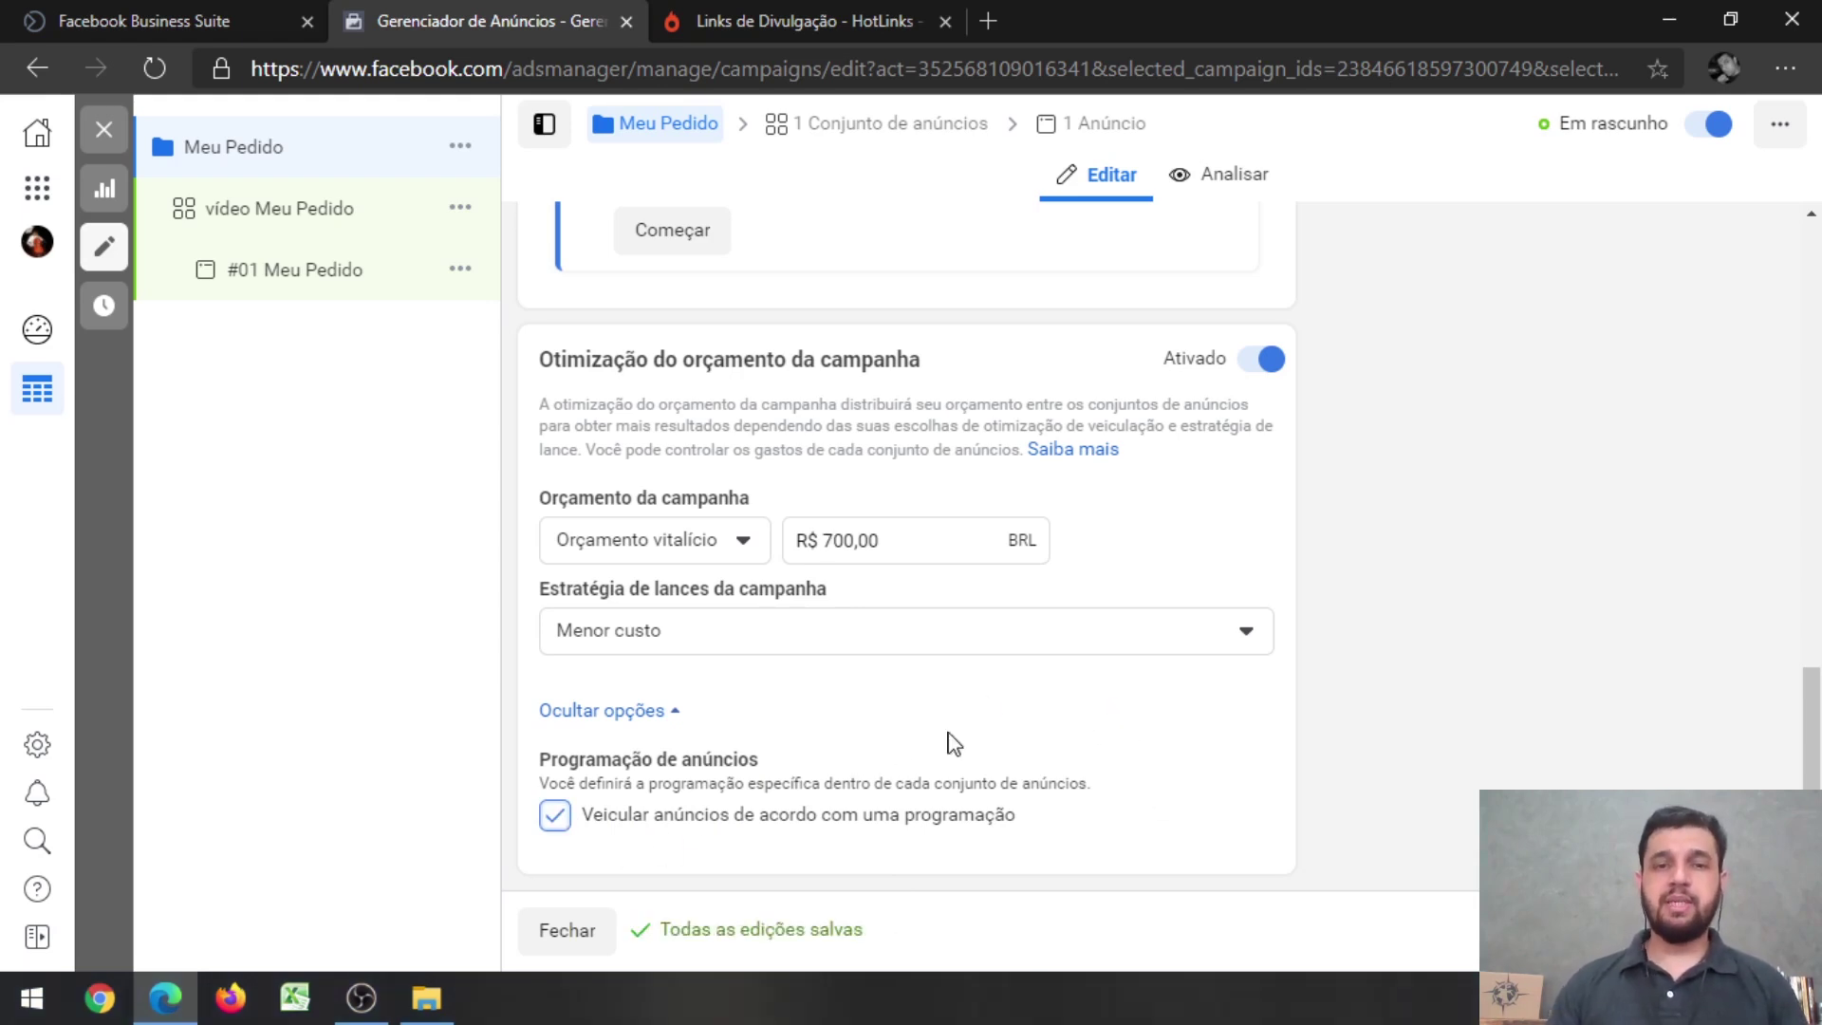
- Change the campaign budget to Orçamento diário of R$ 50 and continue to the ad set's settings
left_click(737, 541)
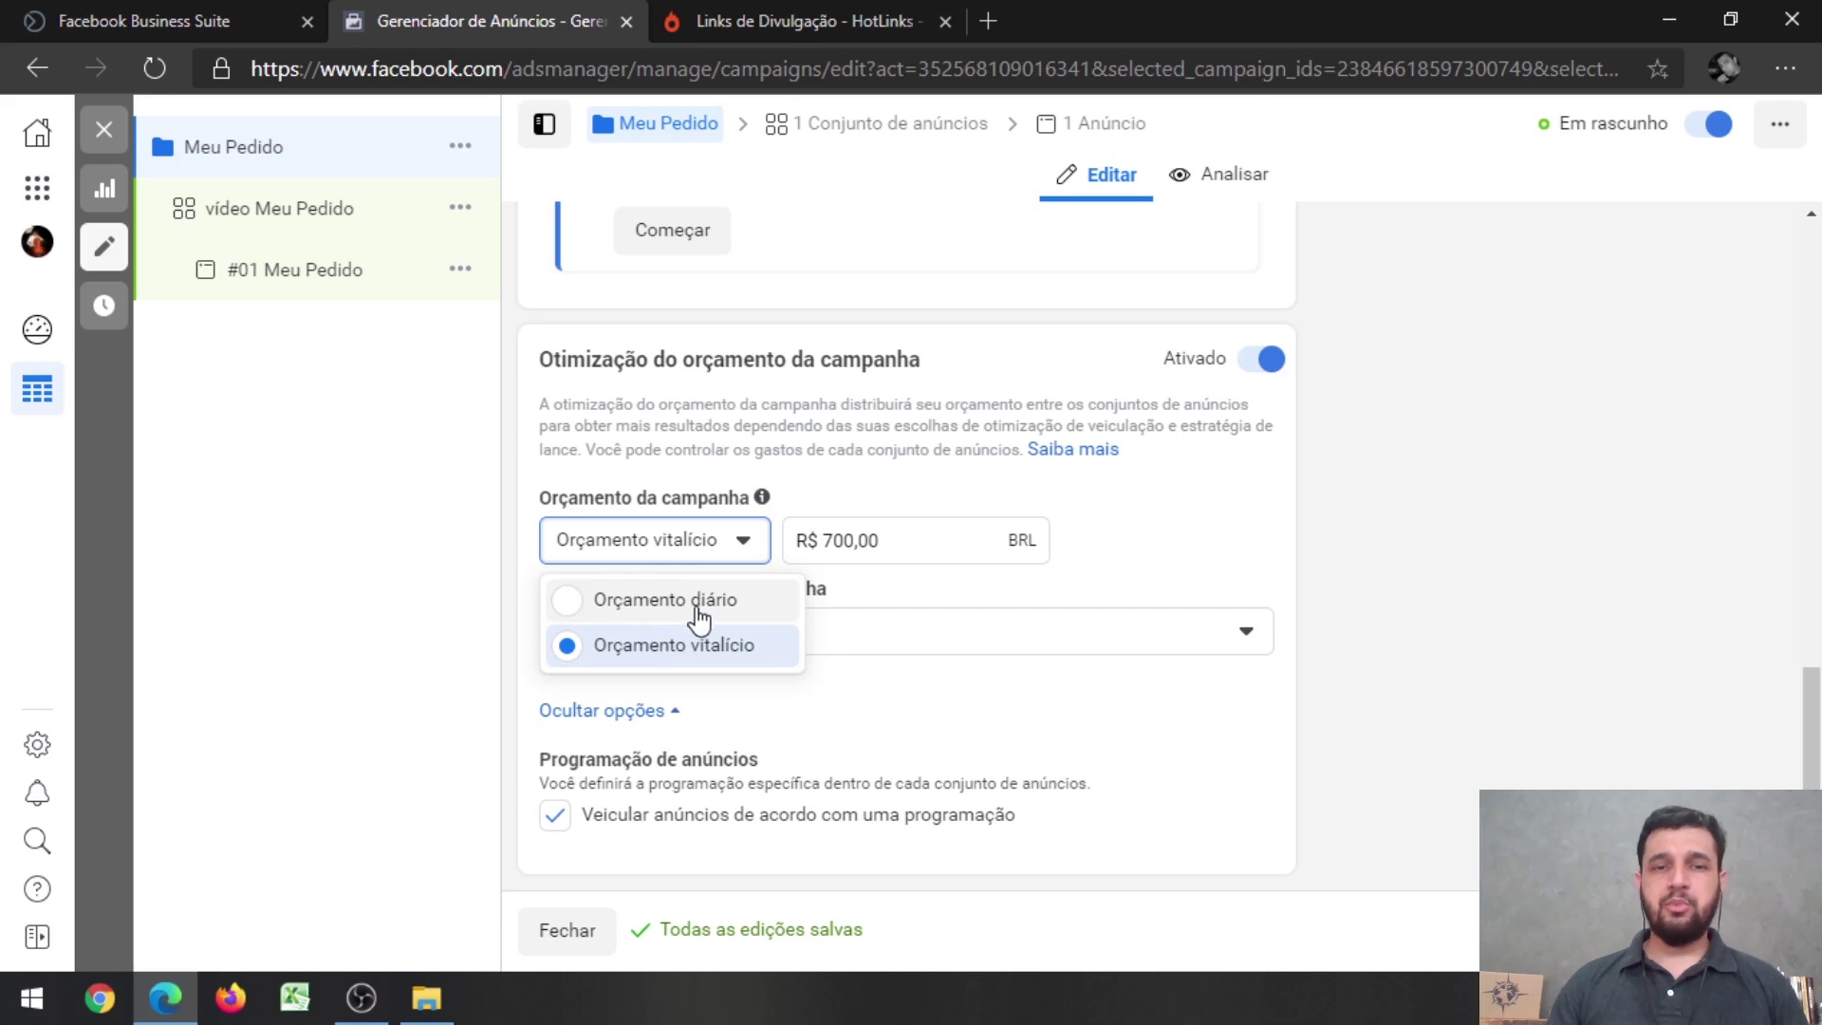
key("Up")
key("Return")
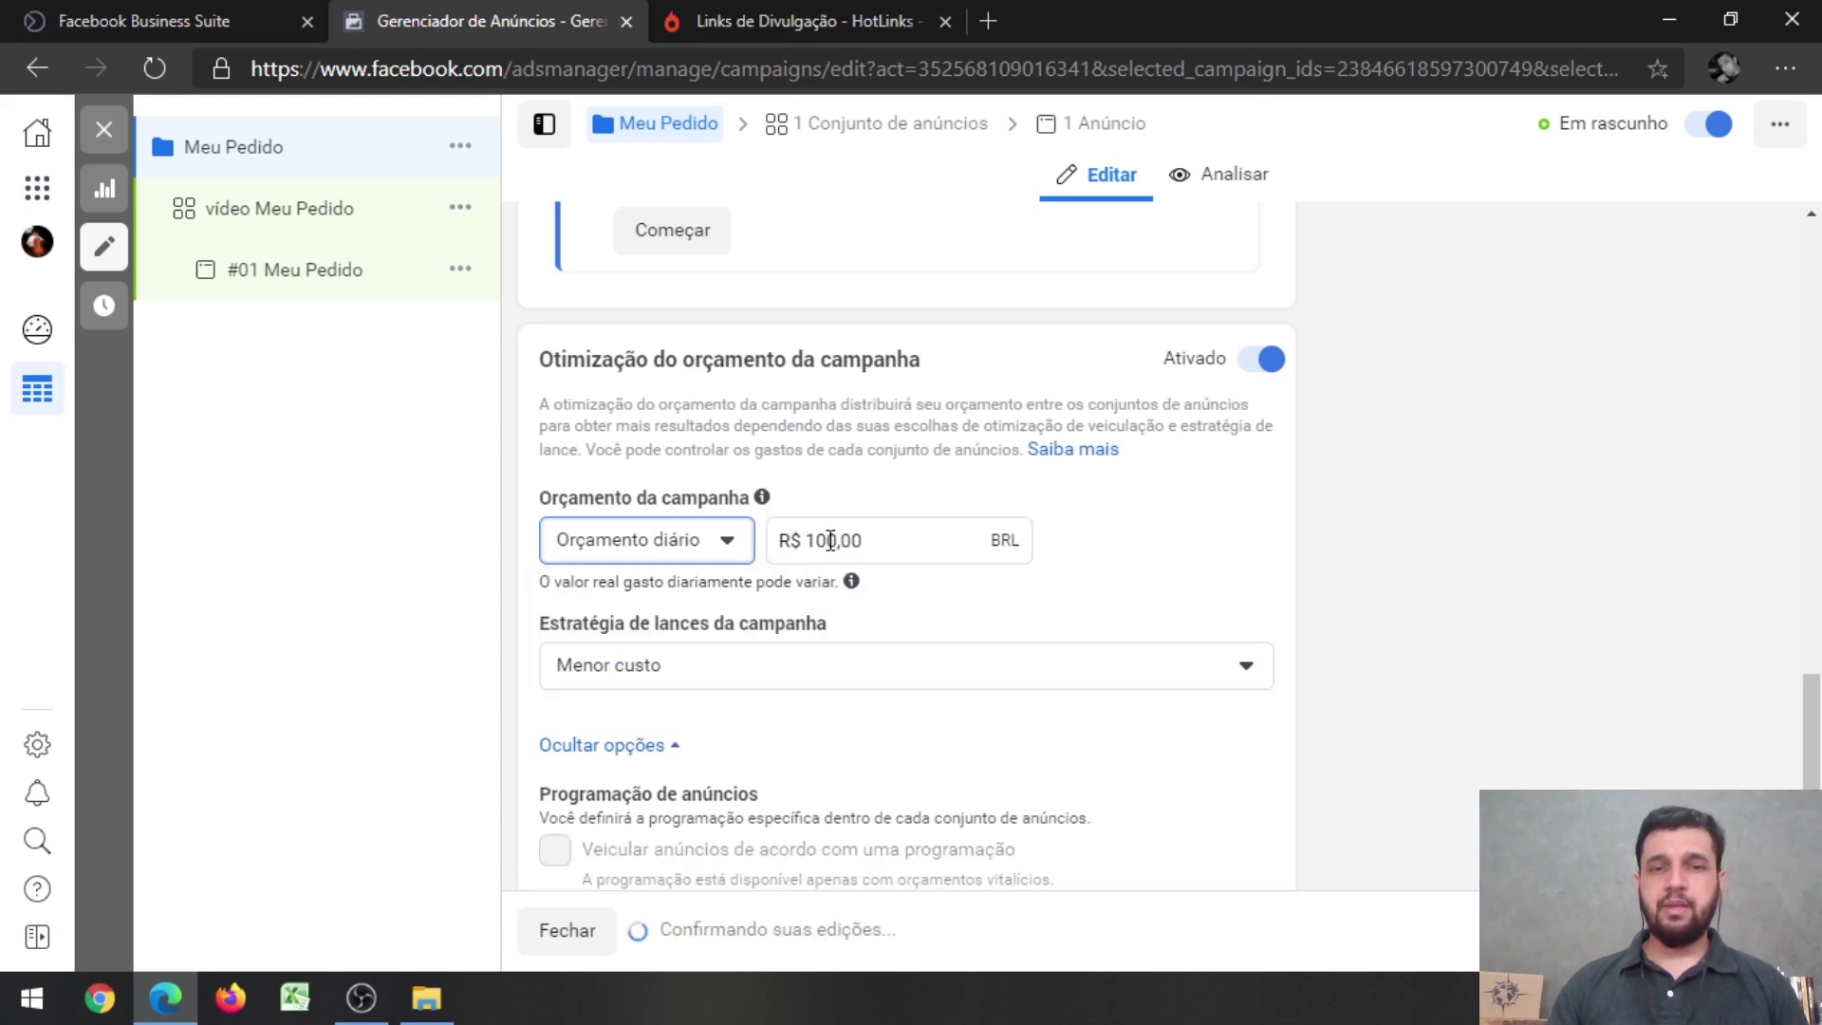
left_click_drag(825, 541, 793, 541)
key("BackSpace")
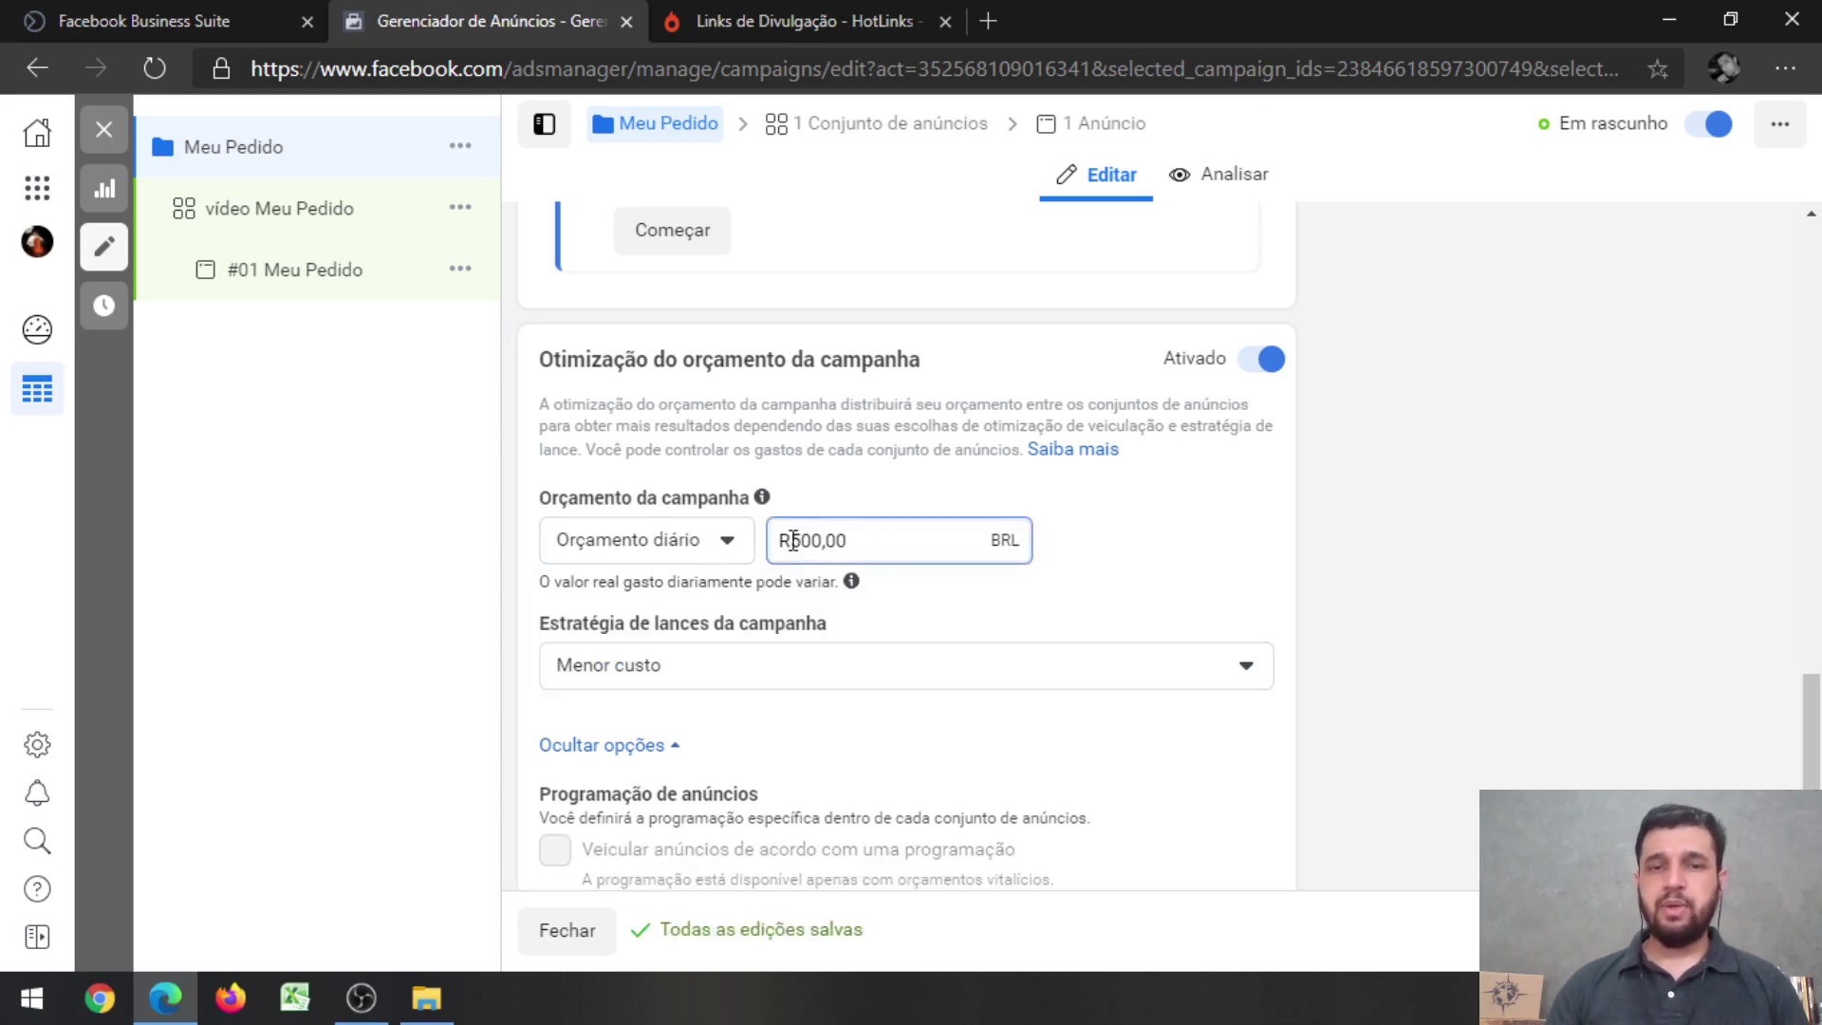
type("5")
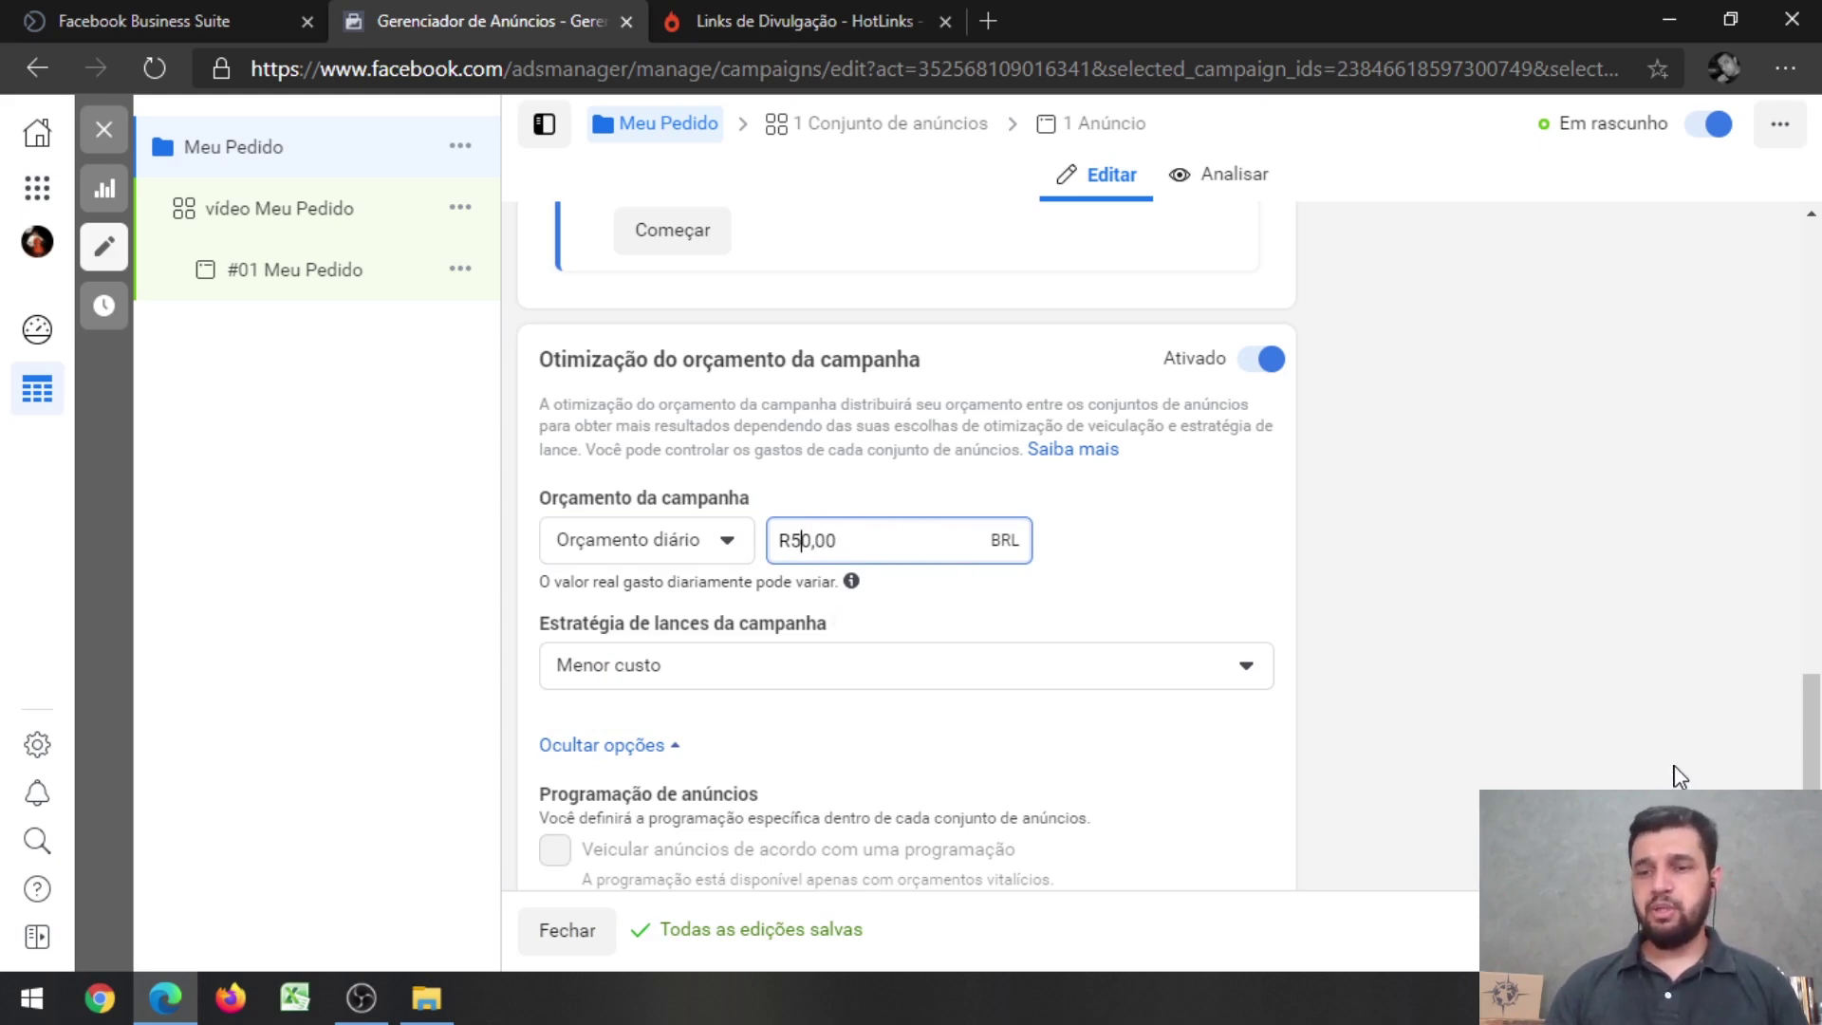
scroll(1676, 775, "down", 1)
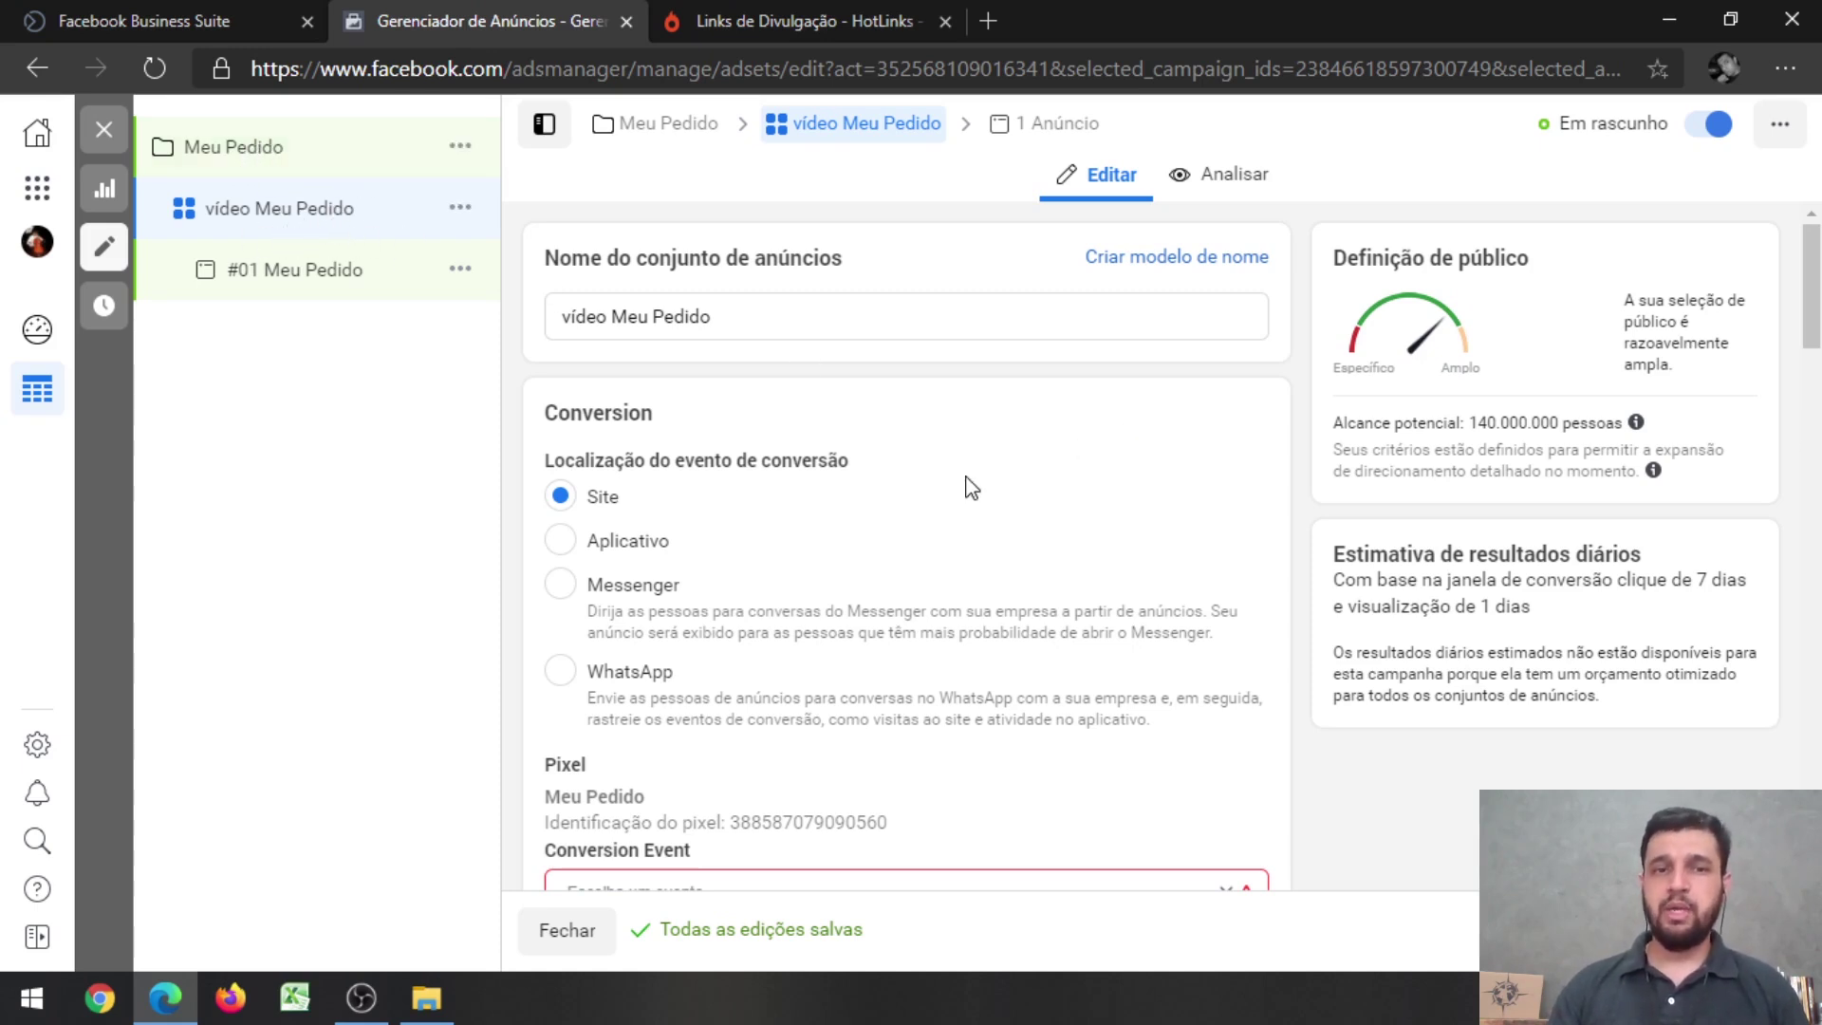
- Review the ad set's name and the event location and pixel options in its Conversion section
left_click_drag(740, 318, 505, 328)
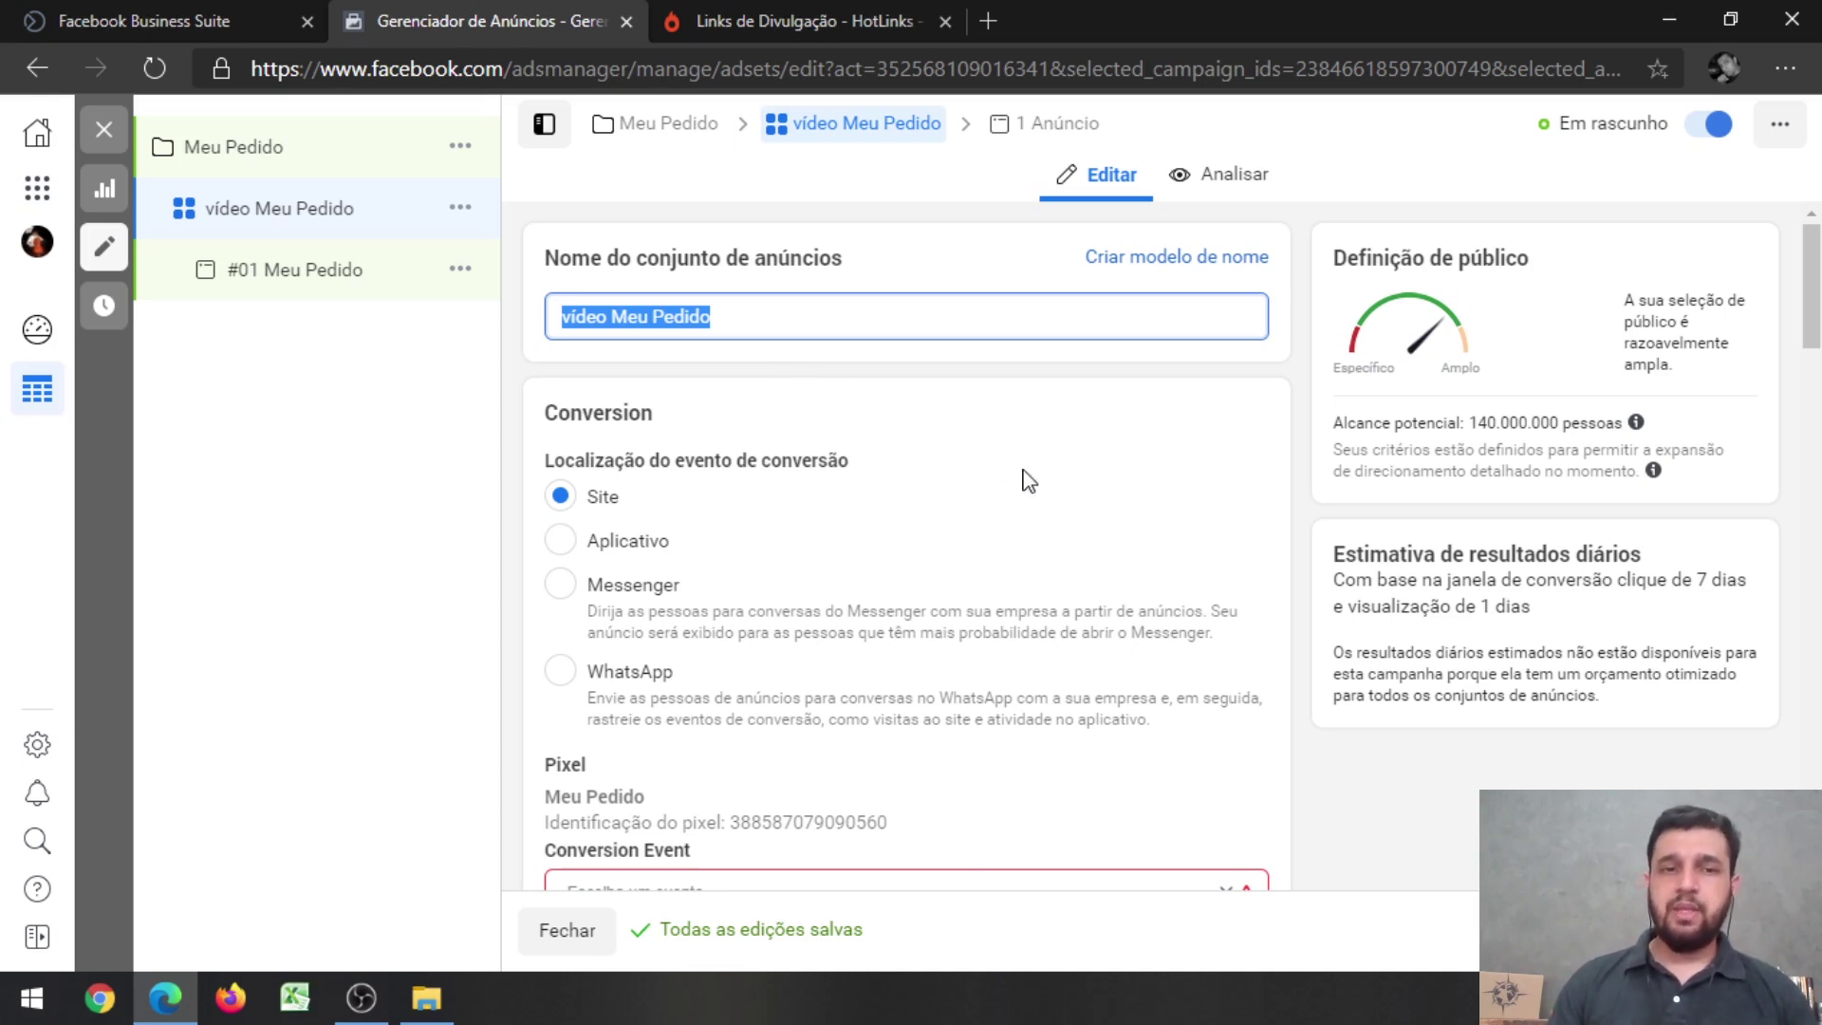
scroll(1026, 484, "down", 1)
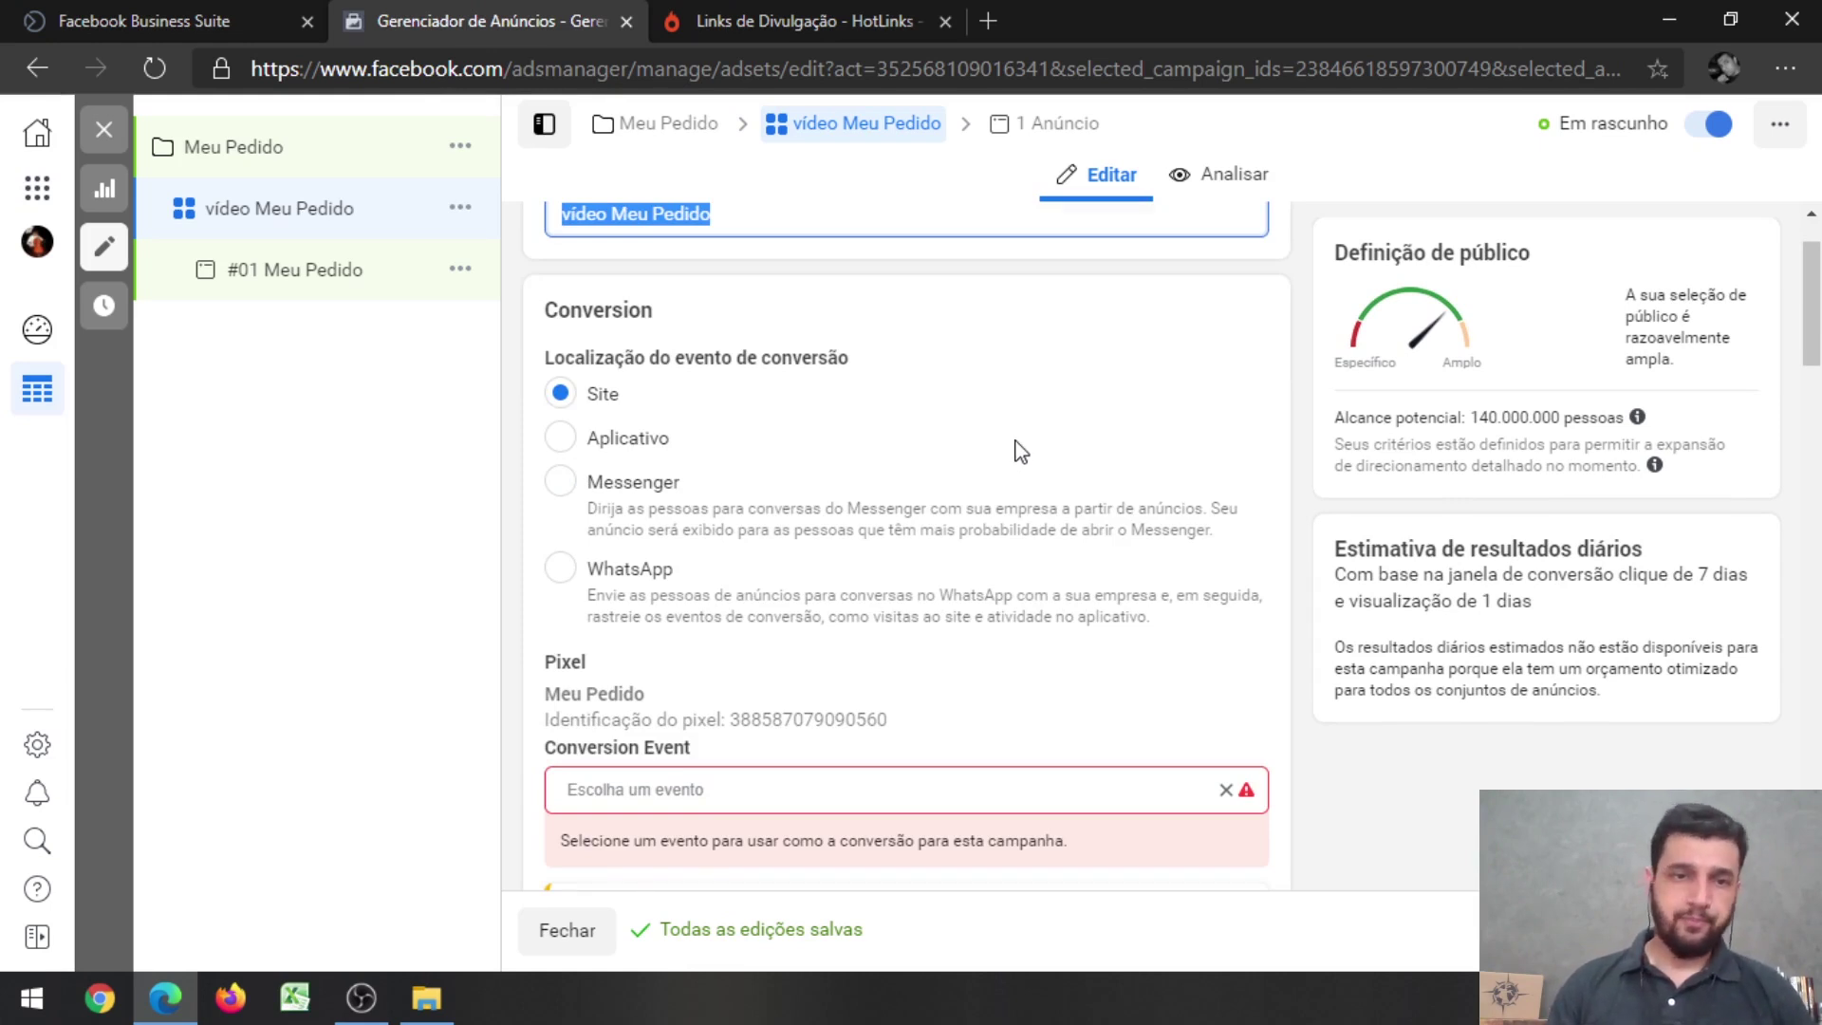
scroll(1021, 452, "up", 1)
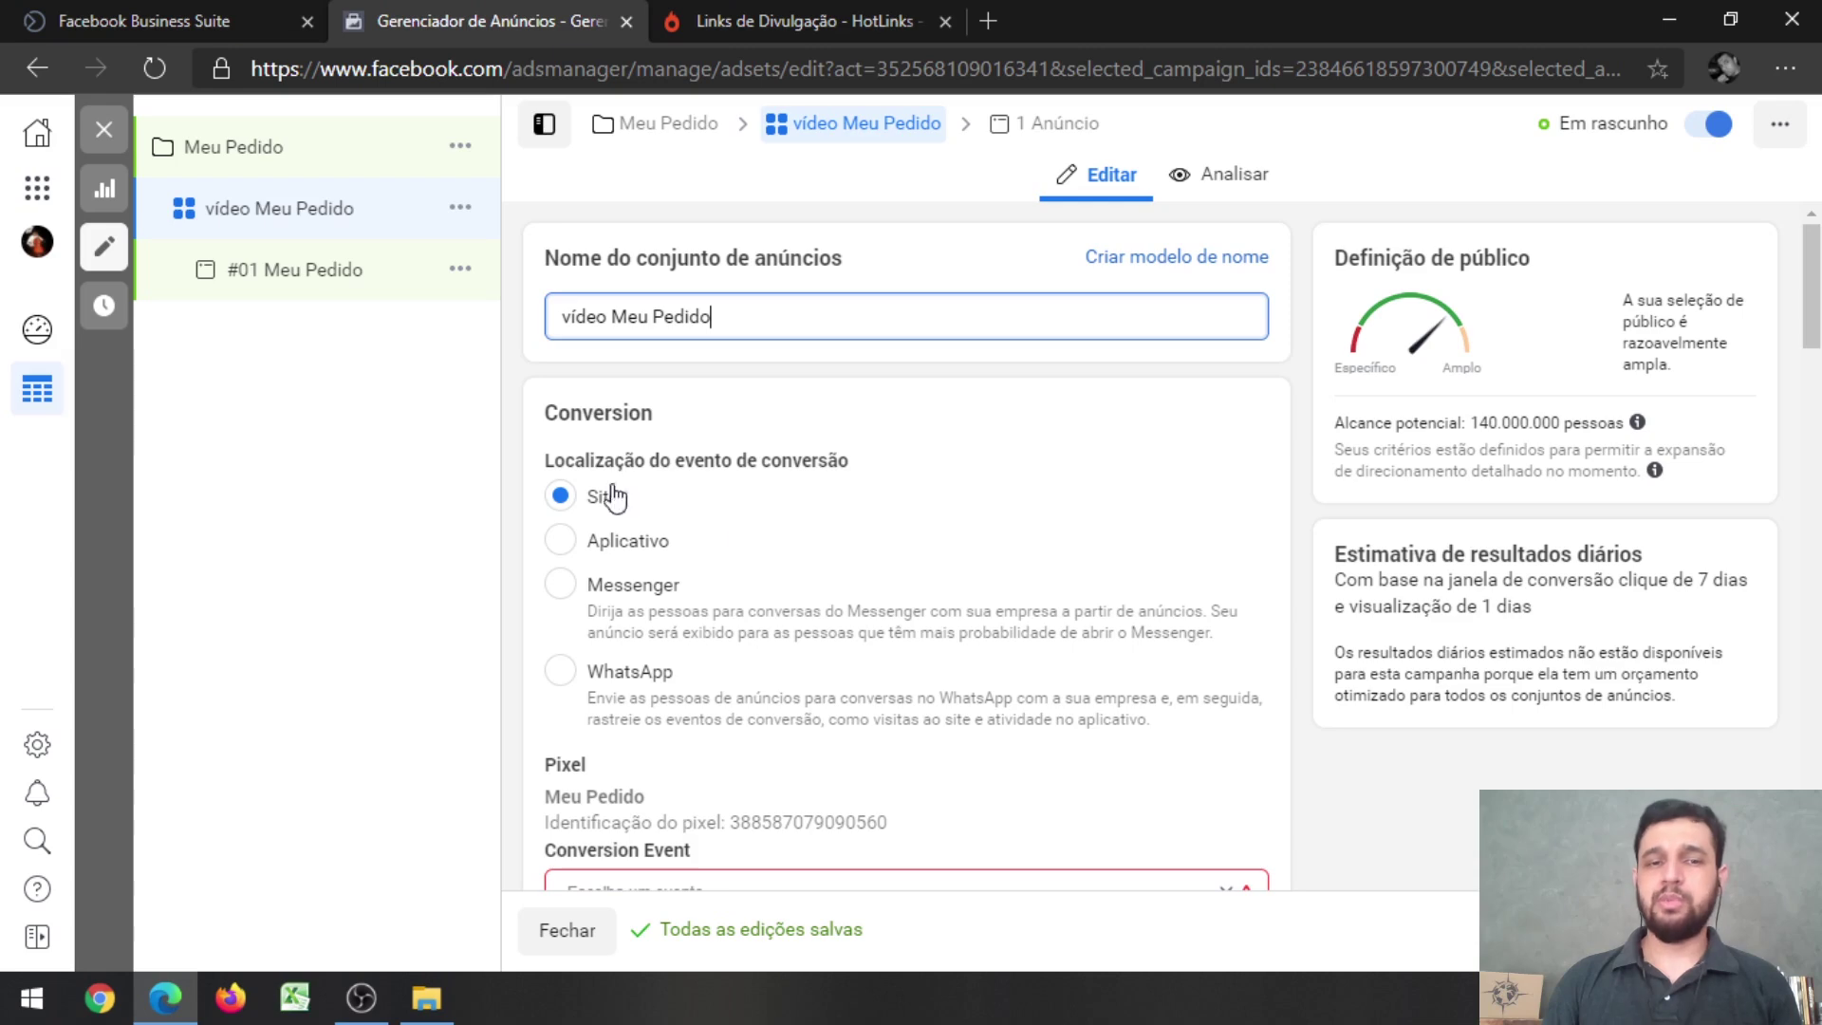
- Select Compra as the ad set's Conversion Event for the Meu Pedido pixel
scroll(832, 664, "down", 2)
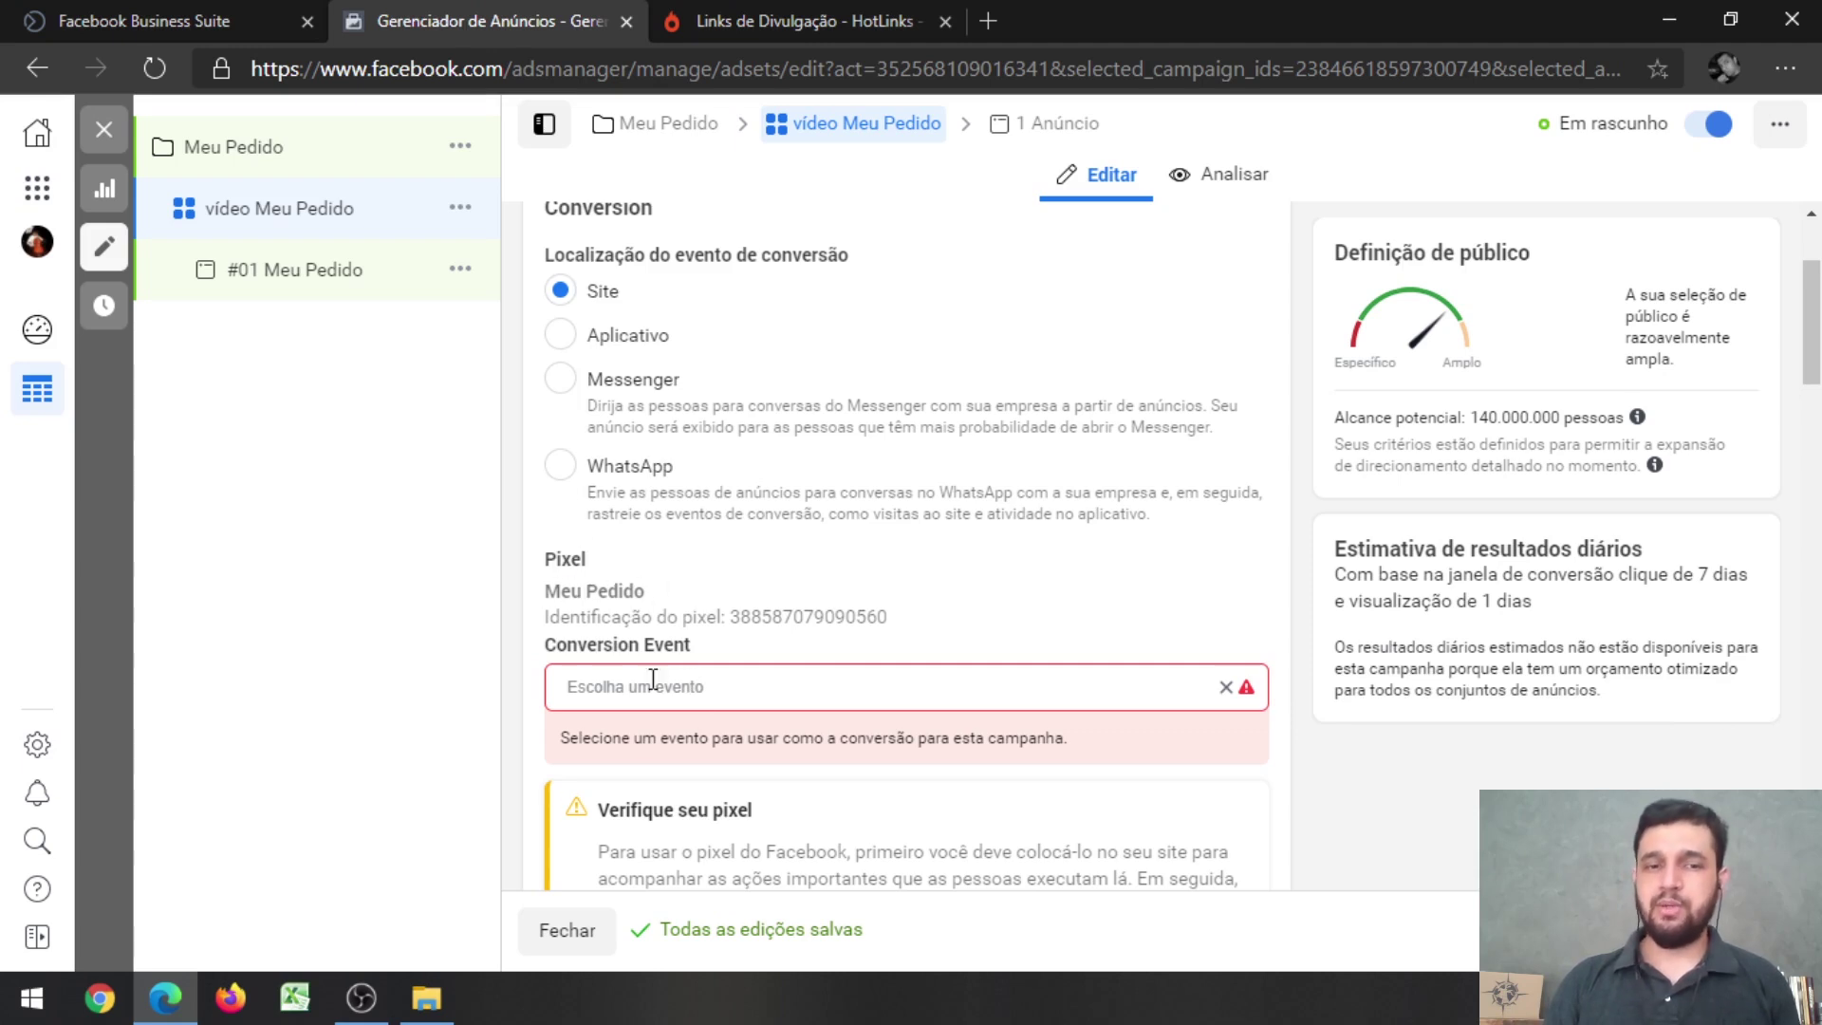
left_click(679, 699)
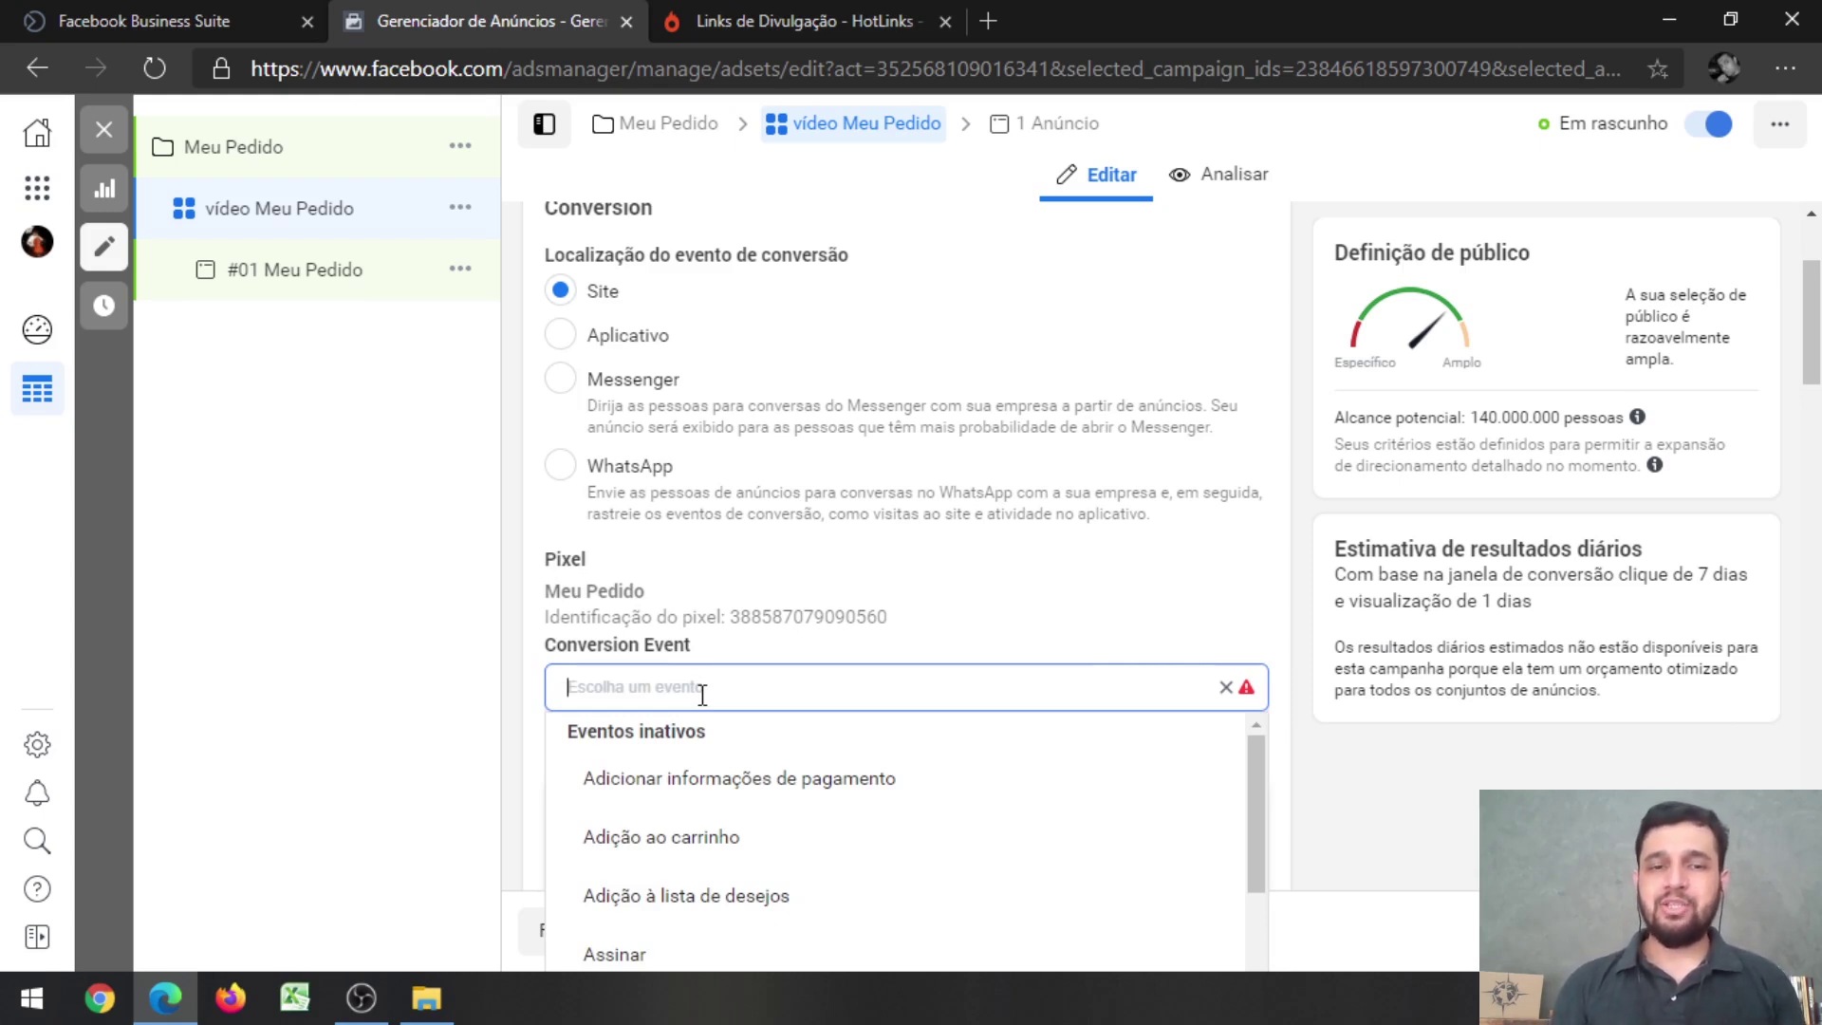
scroll(816, 827, "down", 2)
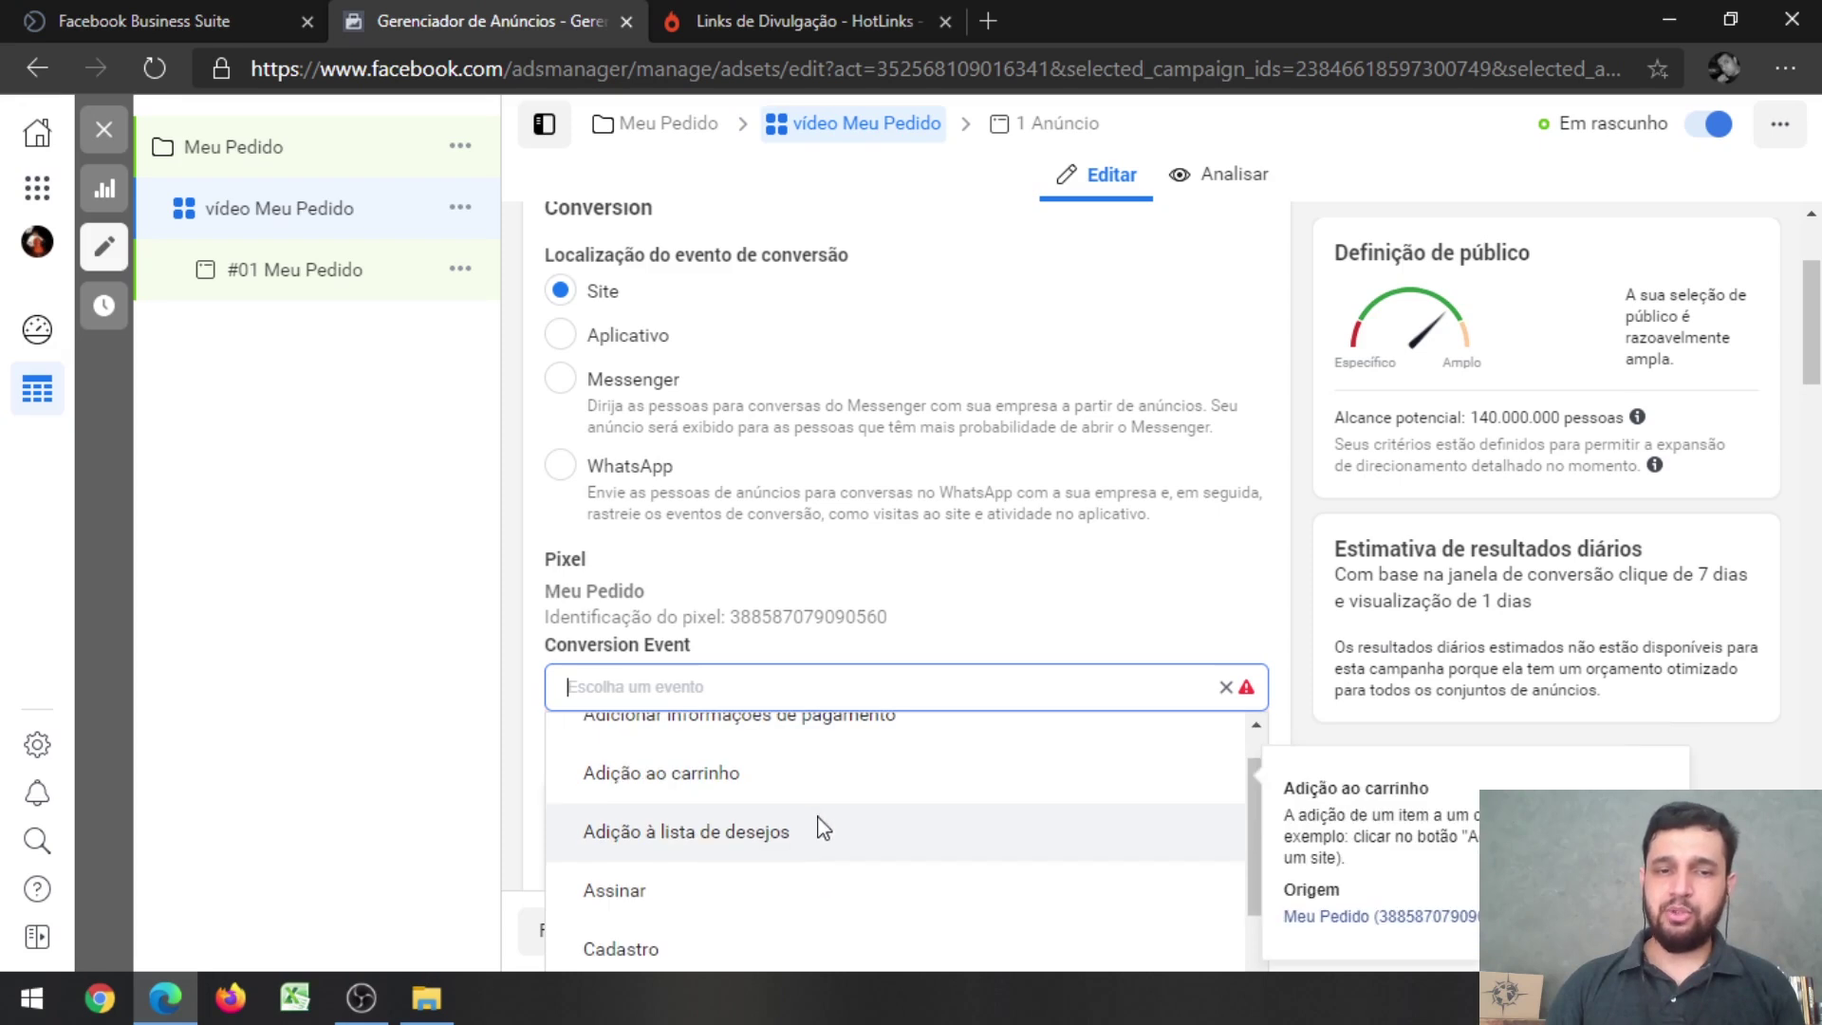
scroll(828, 833, "down", 5)
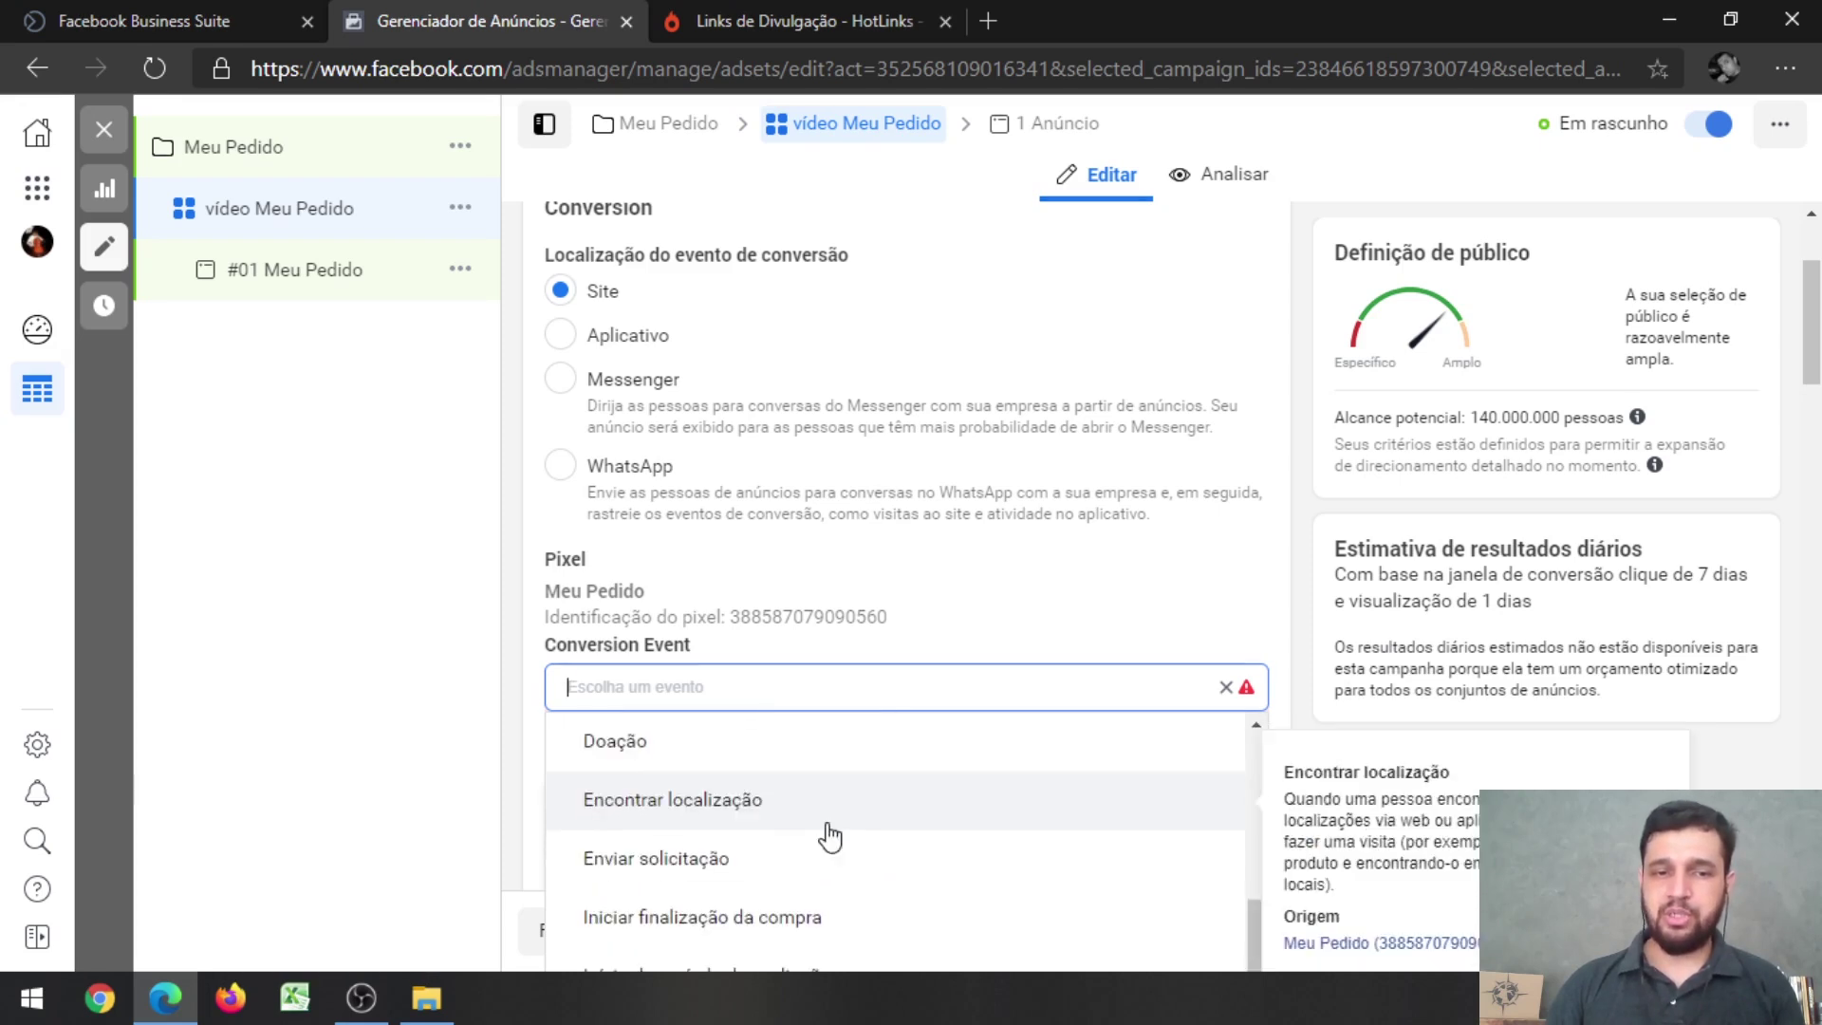
scroll(820, 854, "down", 2)
scroll(792, 886, "up", 5)
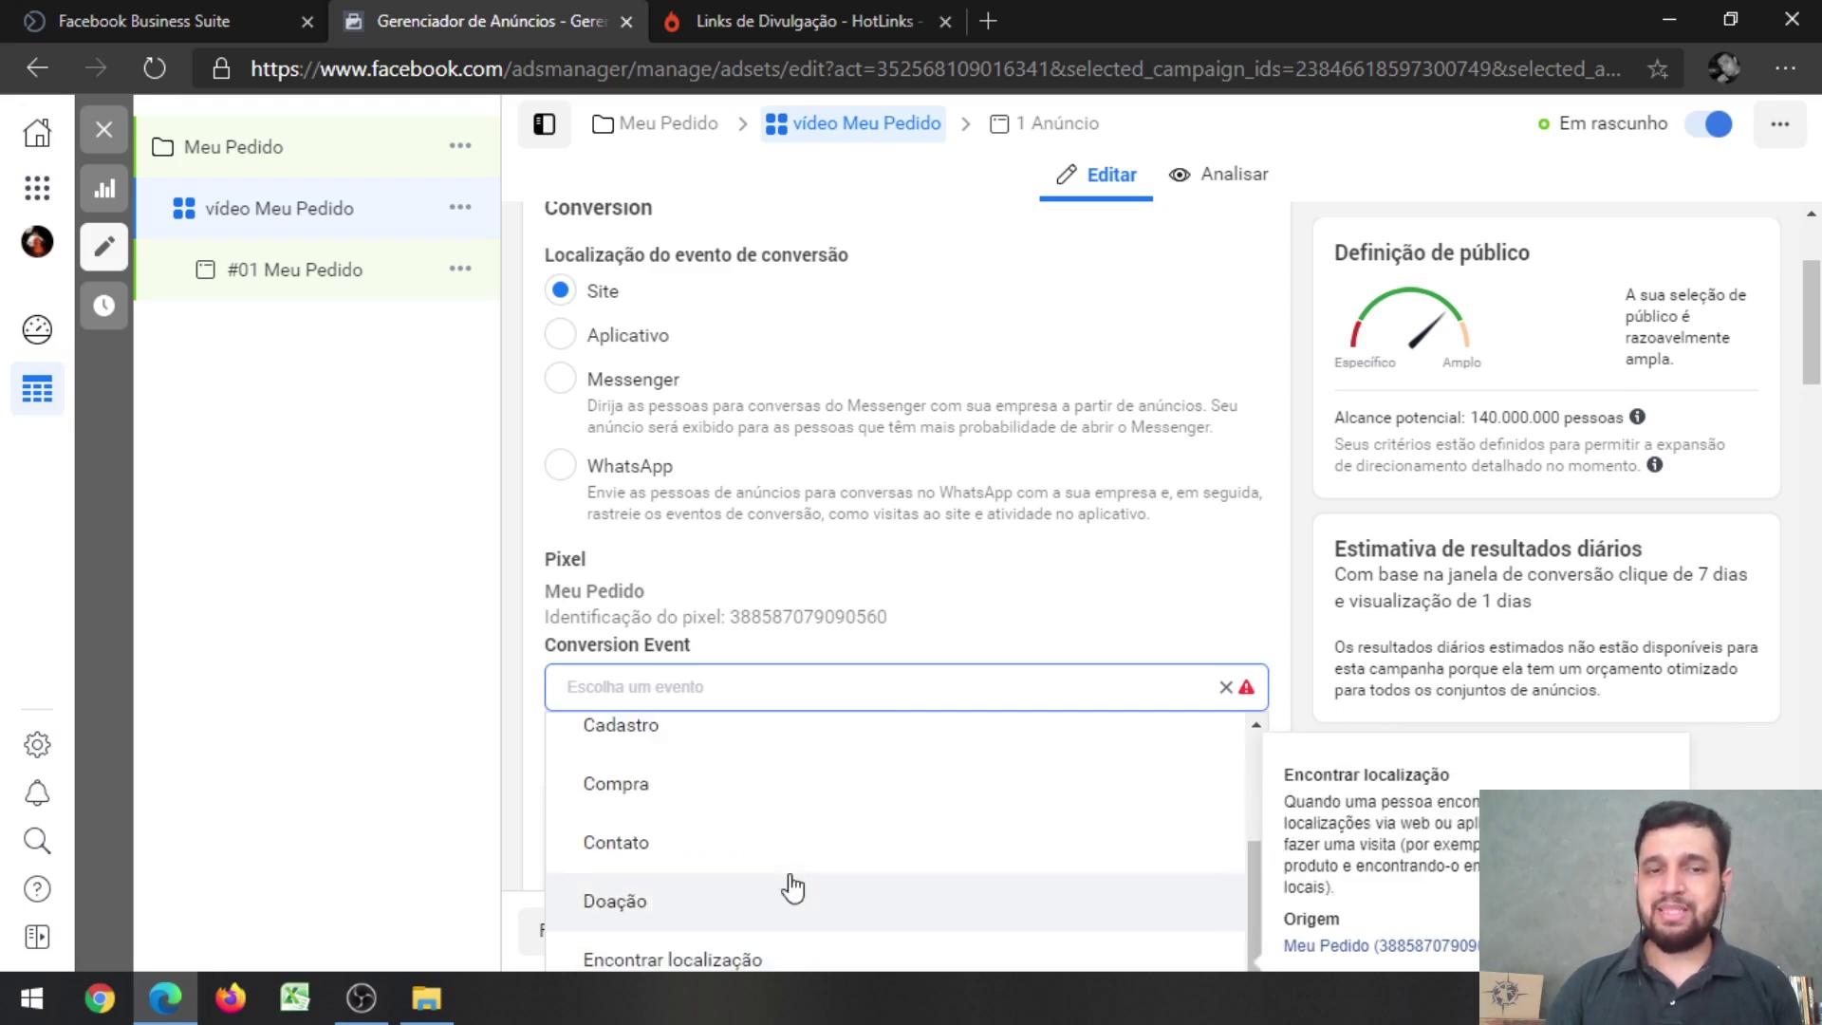
scroll(793, 886, "up", 2)
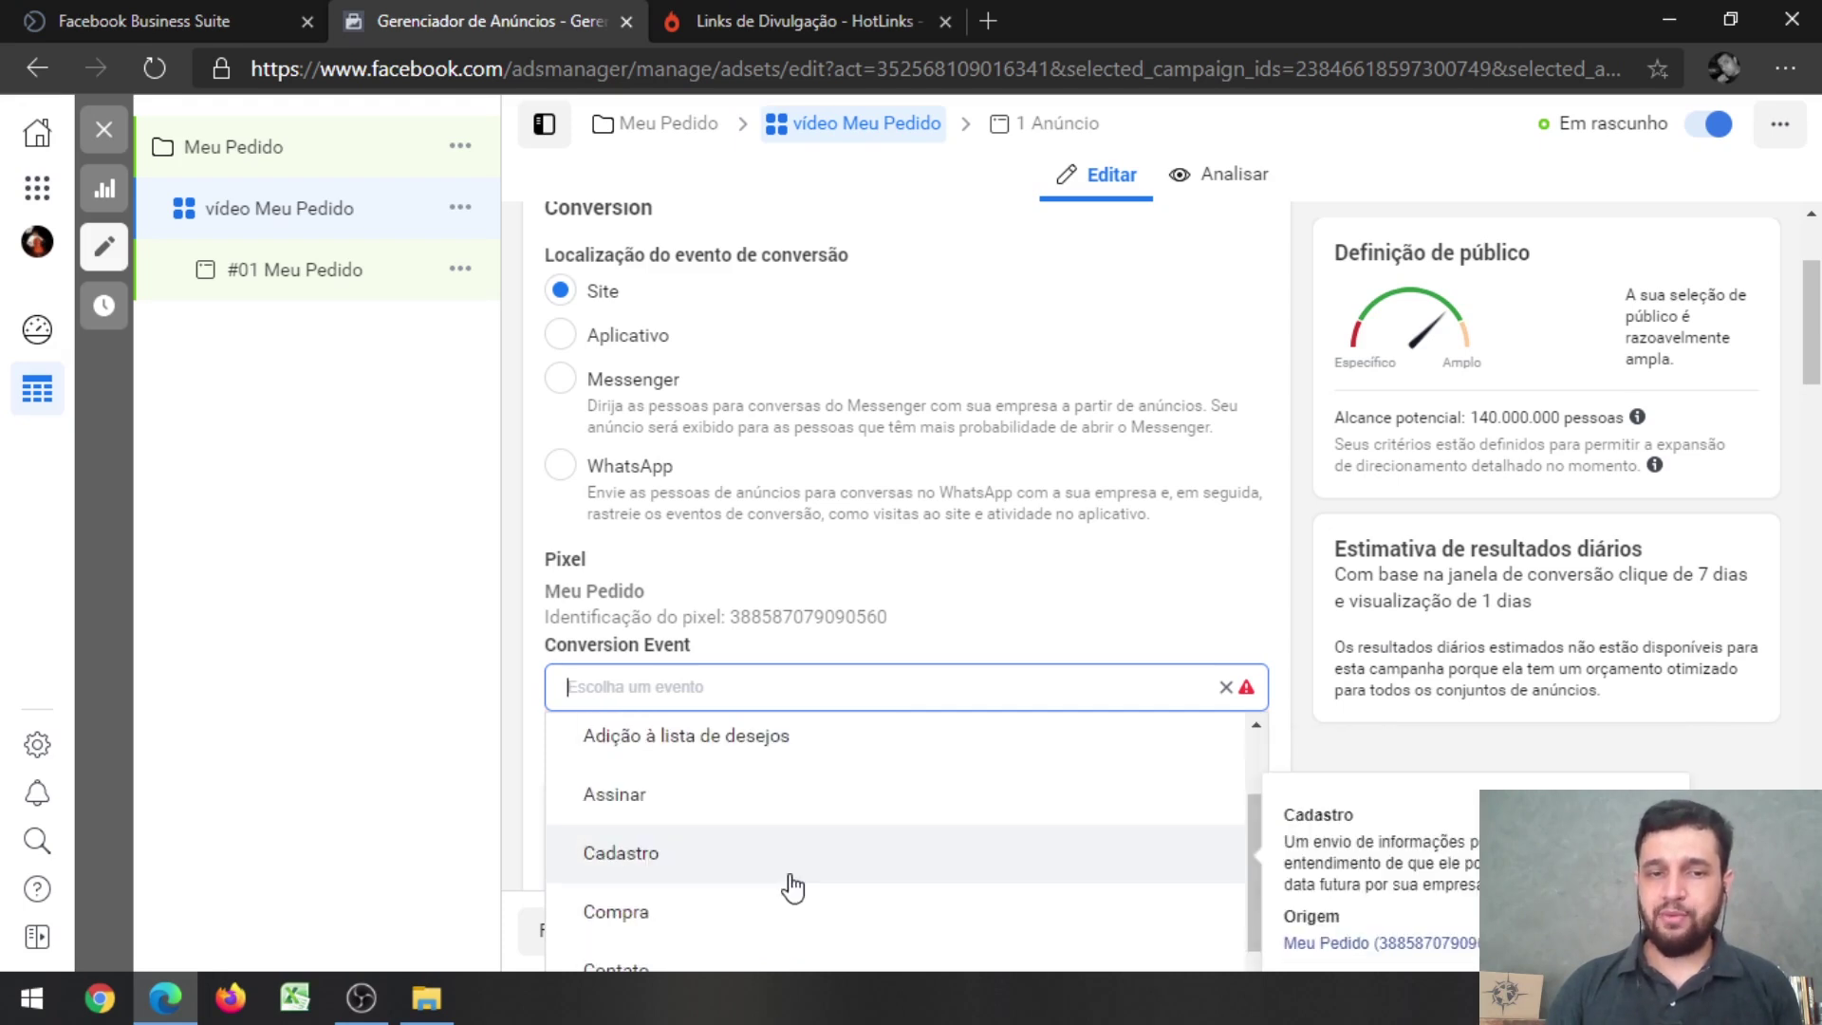
left_click(642, 916)
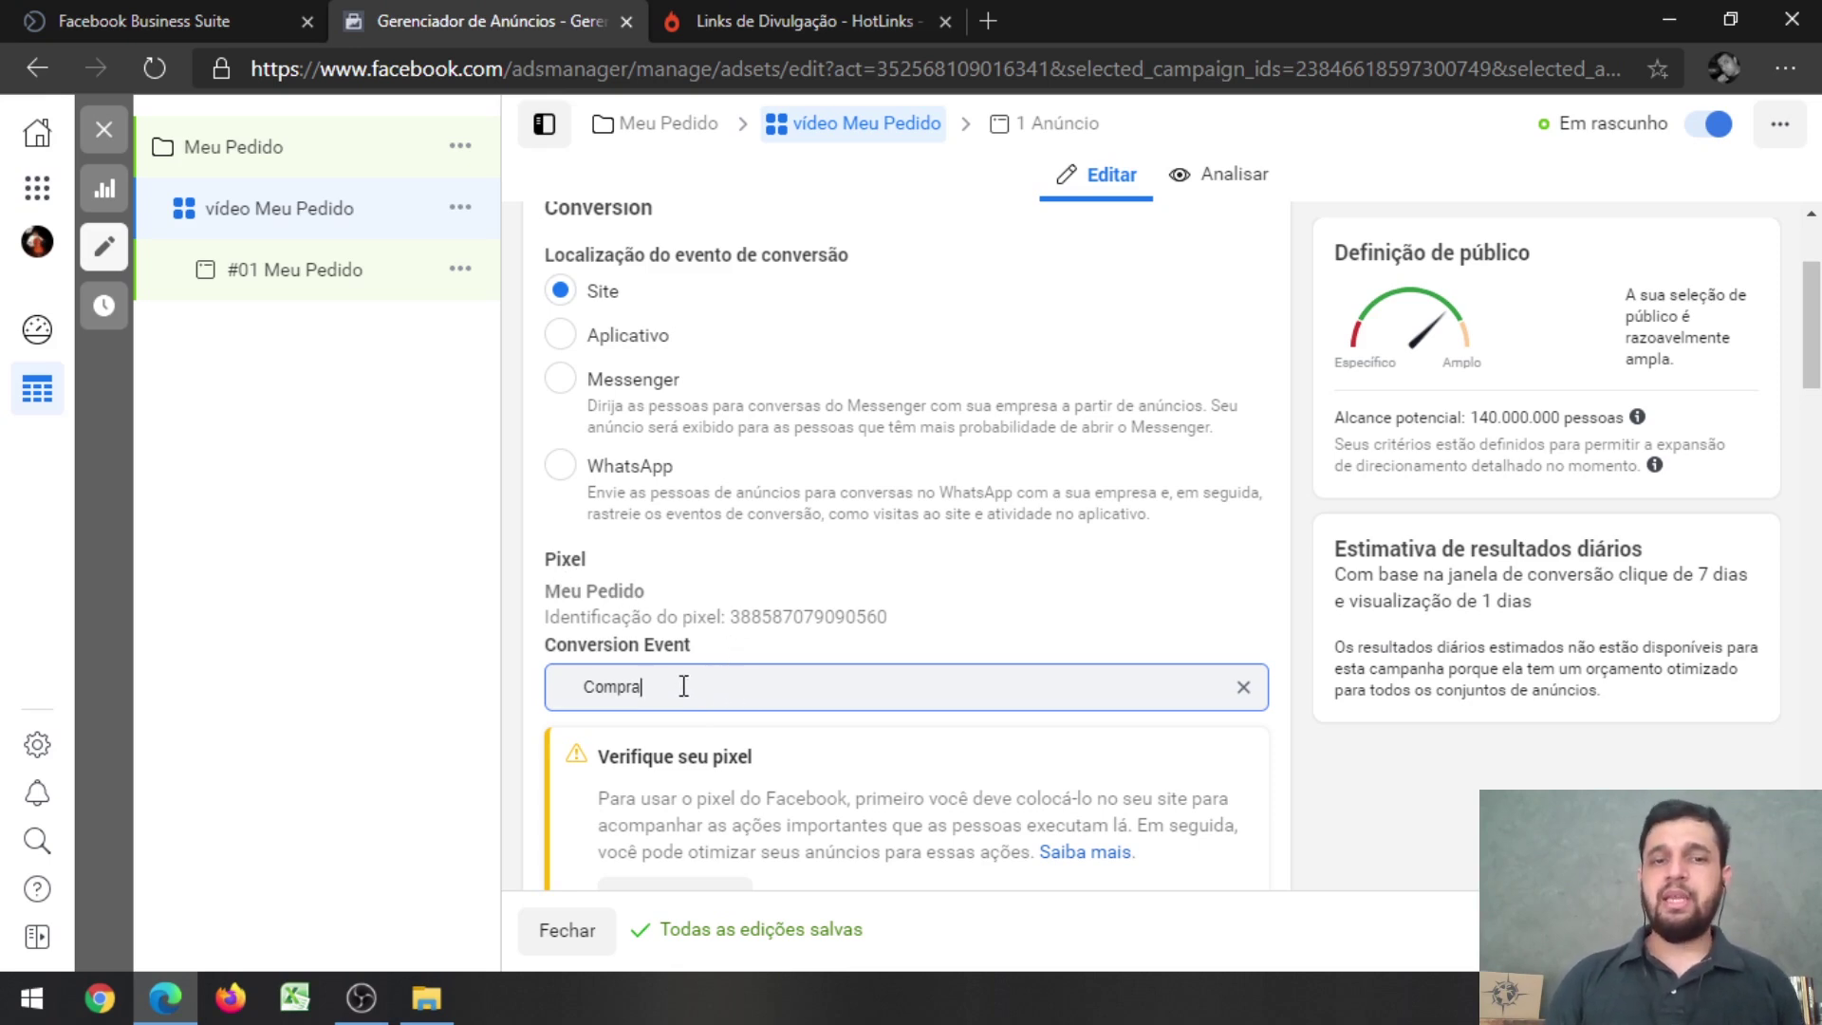
double_click(626, 686)
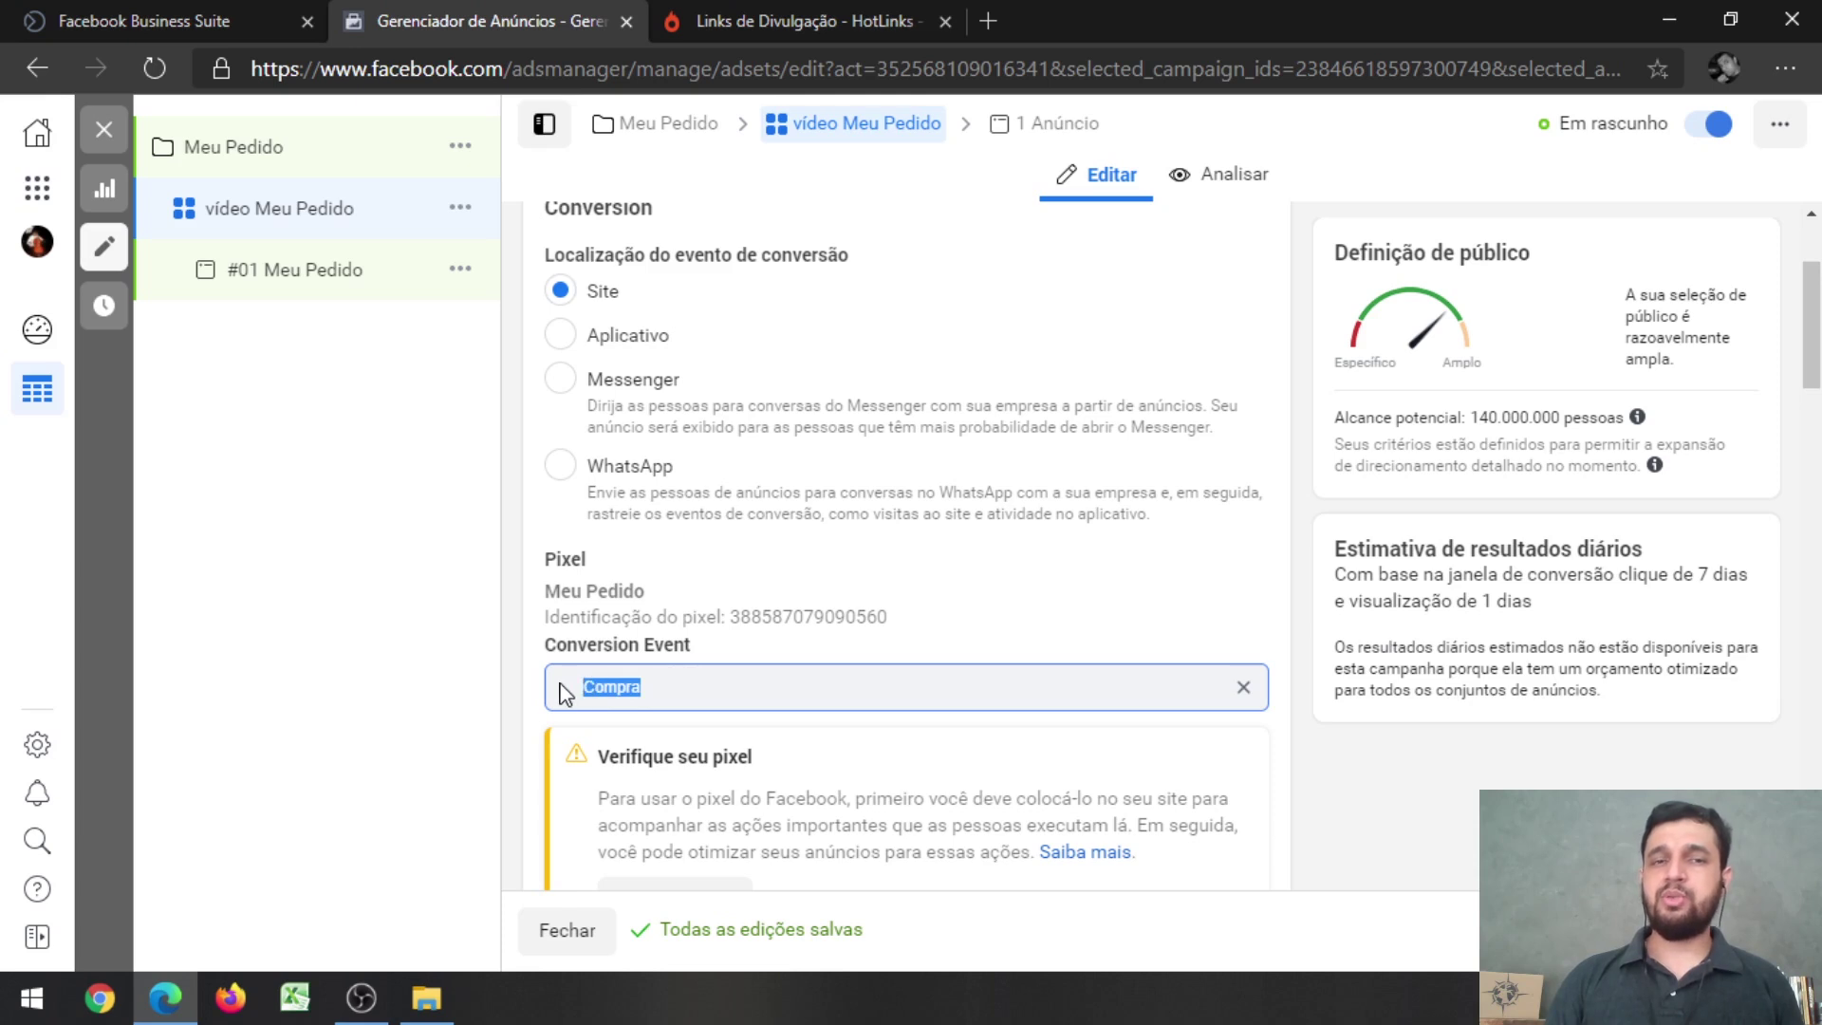
left_click(726, 598)
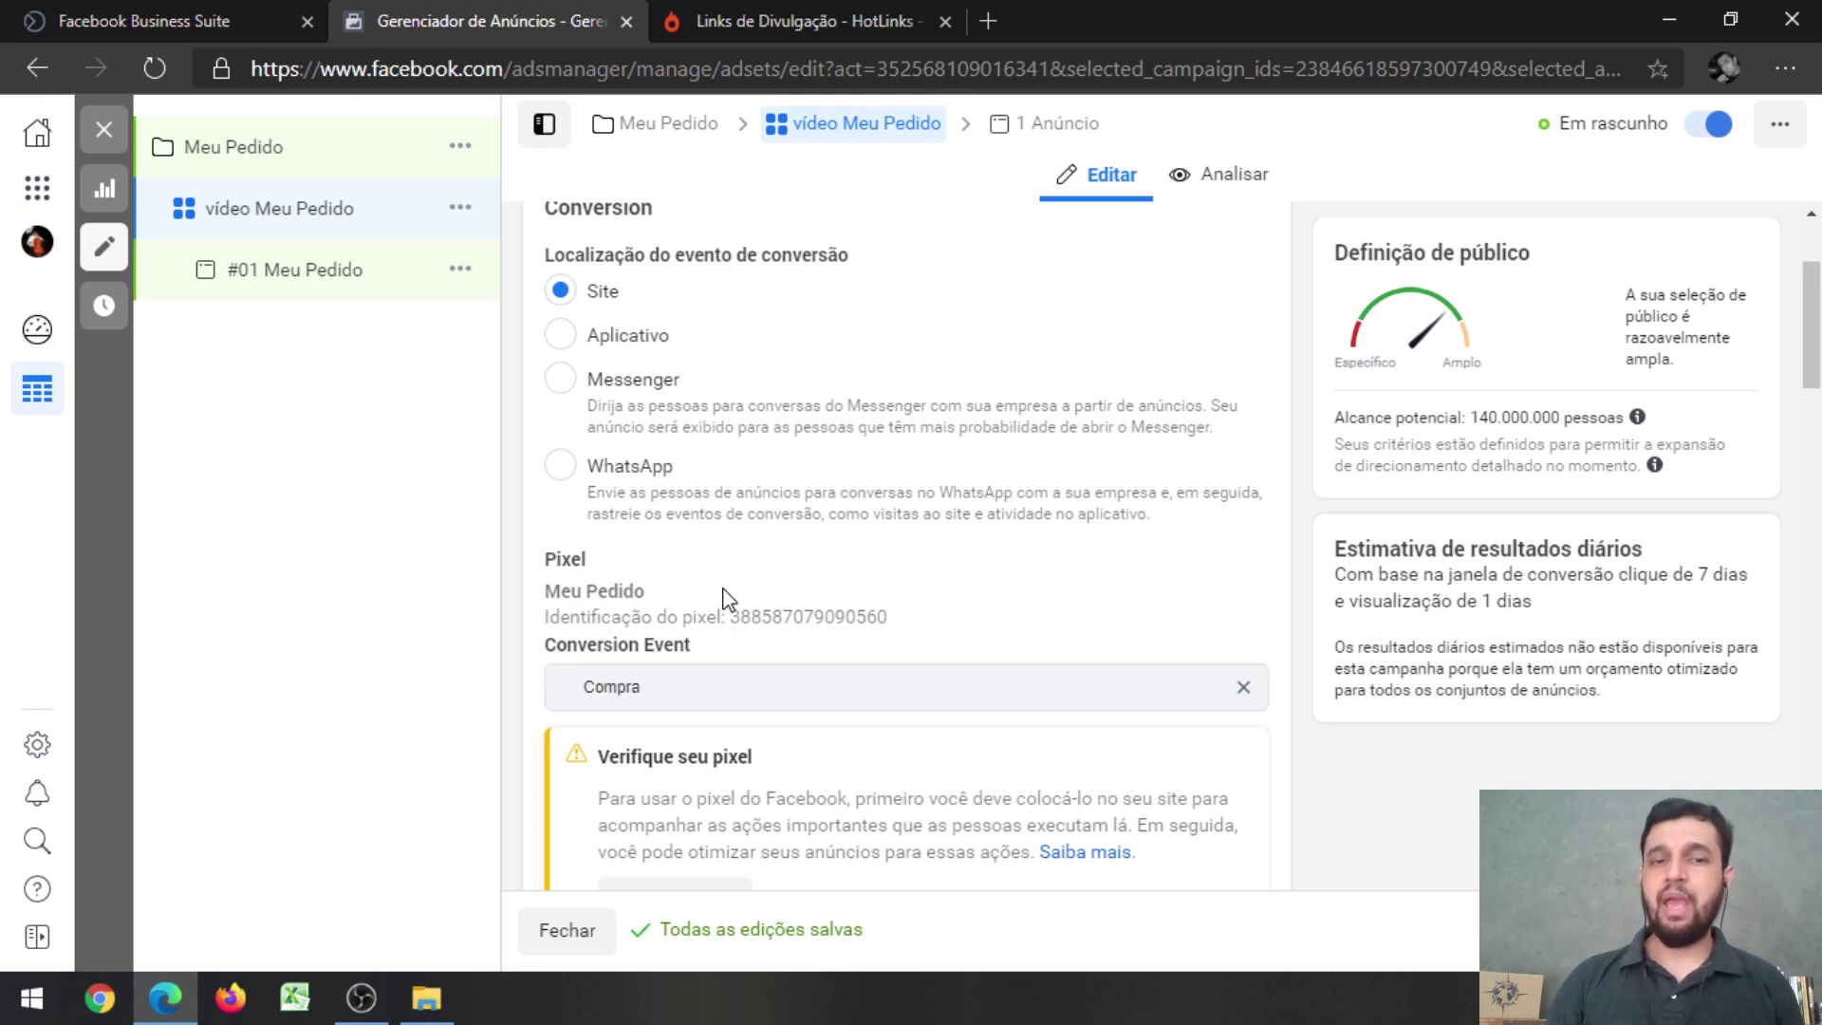
- Enable Oferta for the ad set and select Devecchi_music as its Página do Facebook
scroll(730, 597, "down", 2)
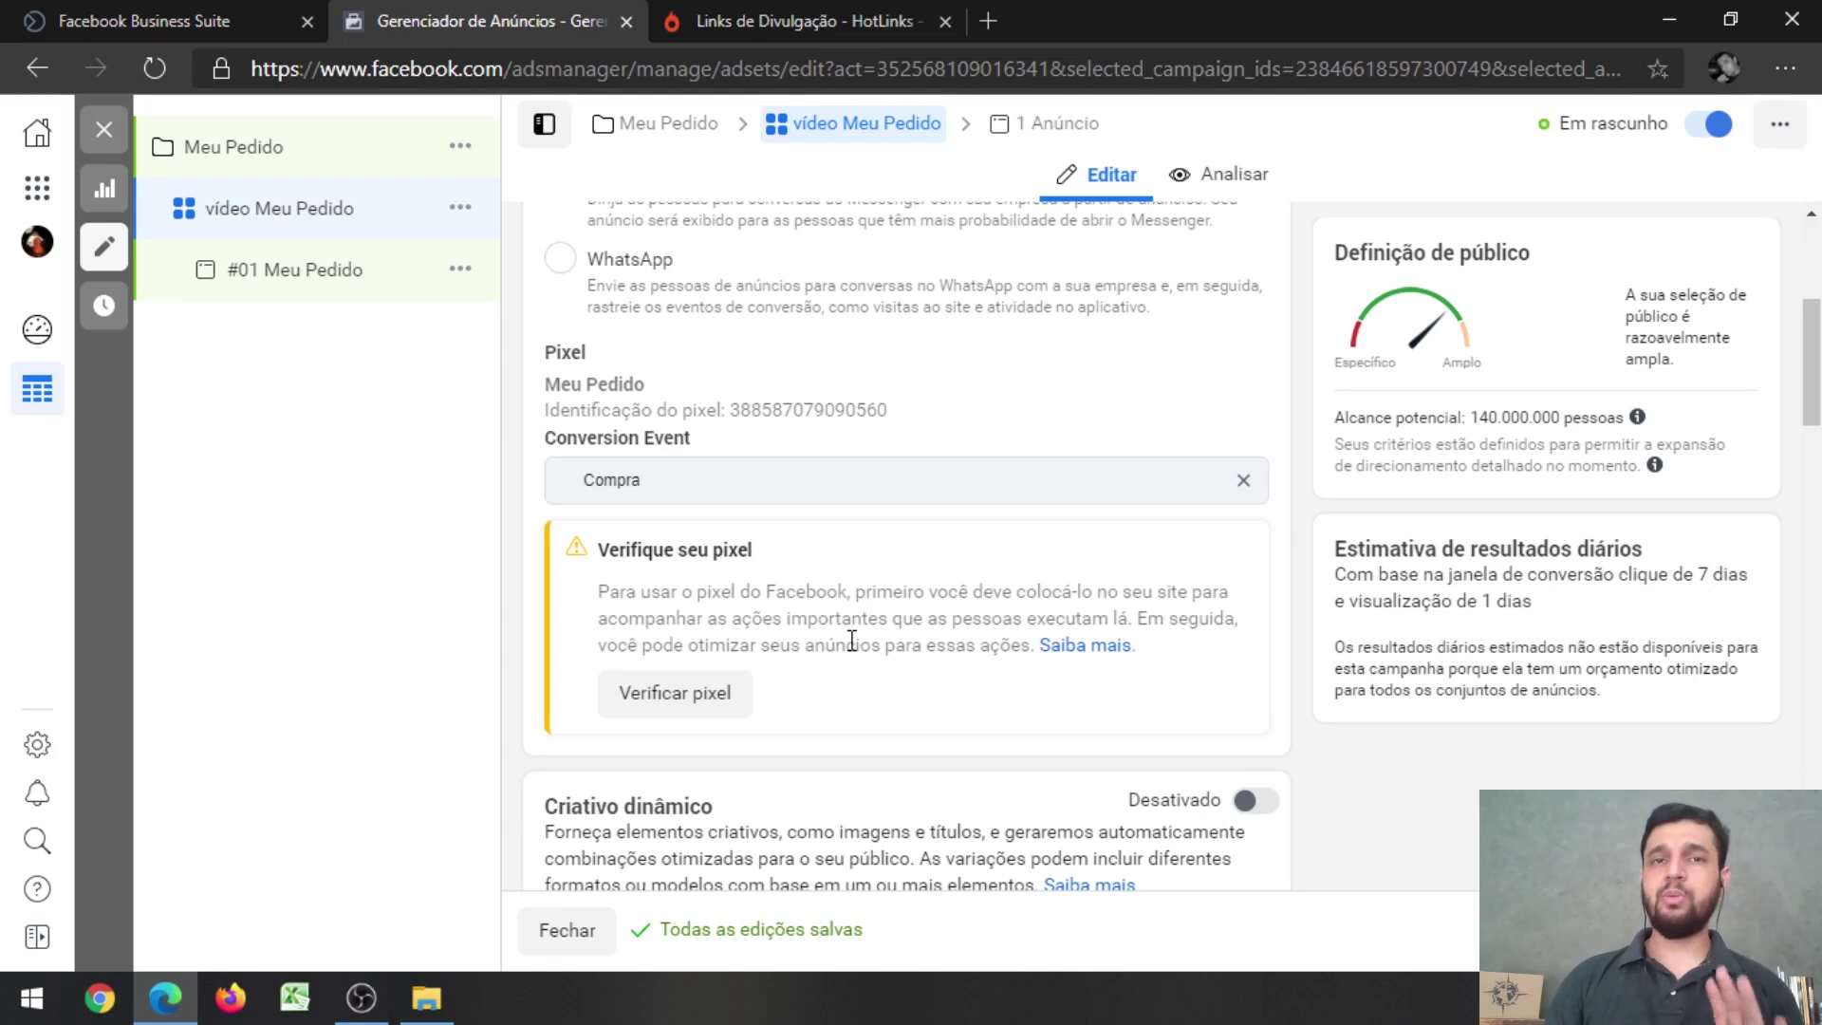
scroll(852, 640, "down", 2)
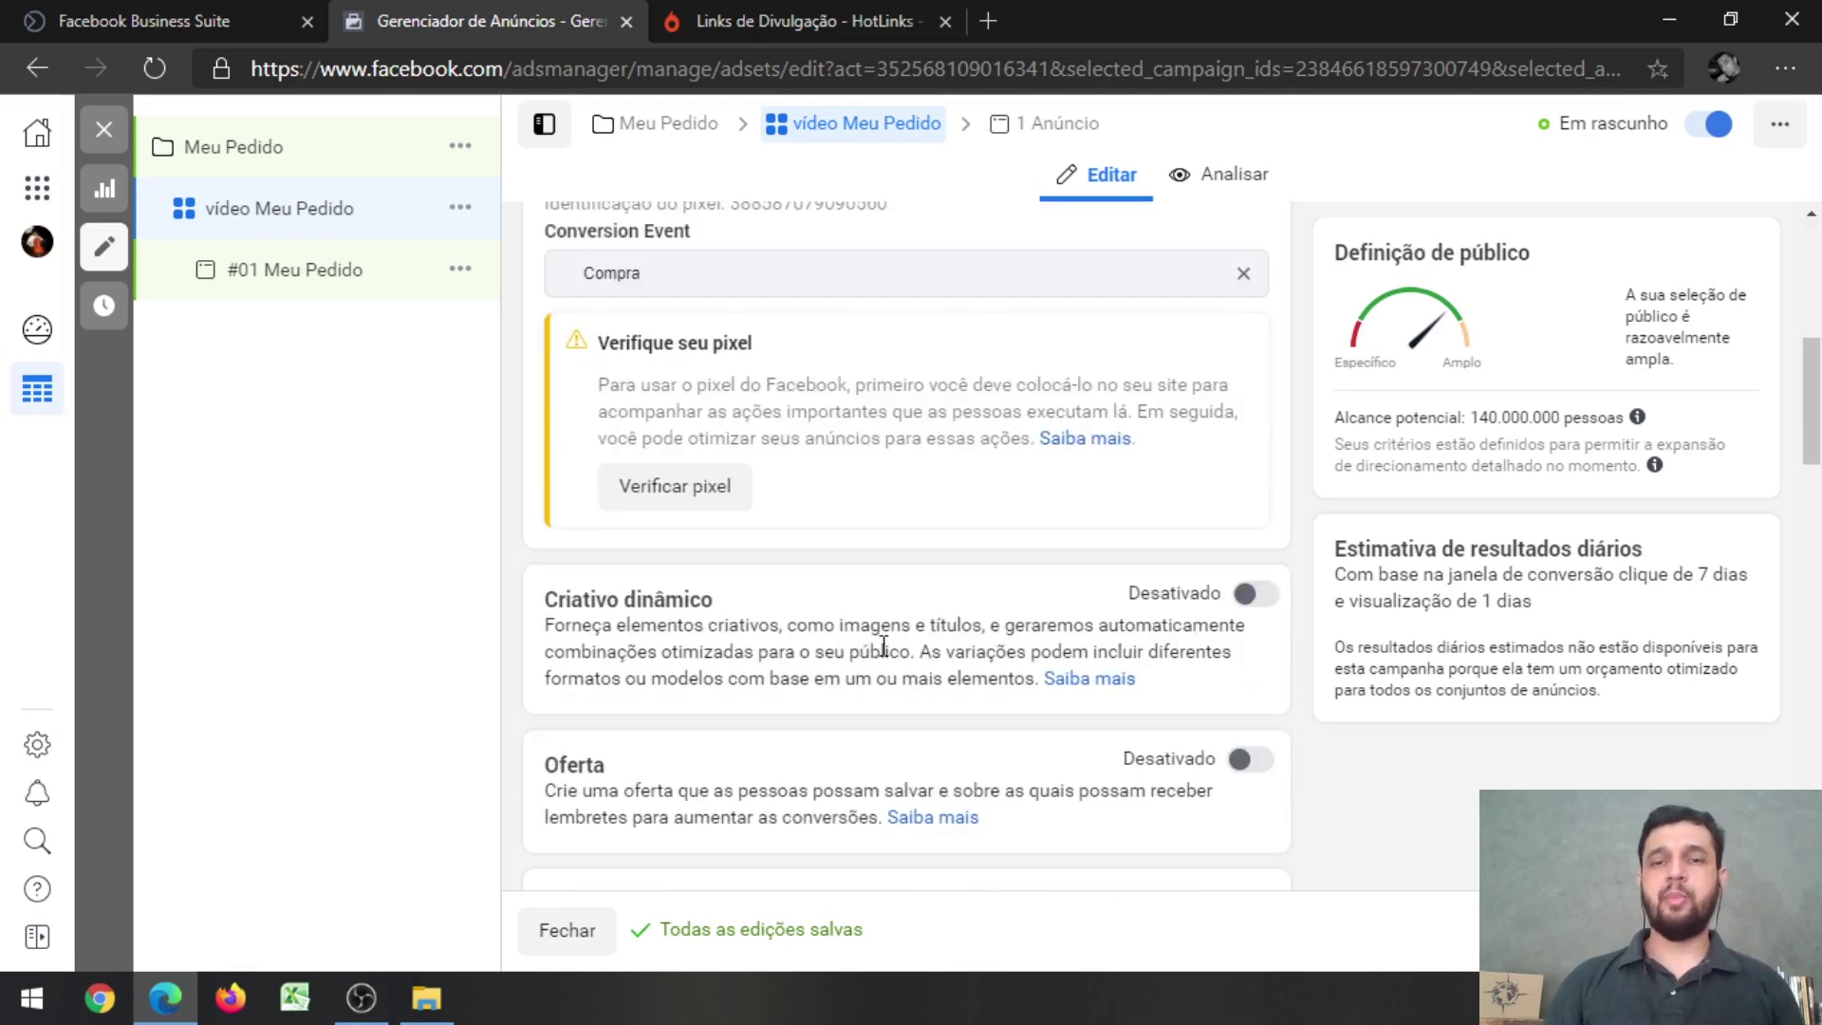
scroll(896, 628, "down", 1)
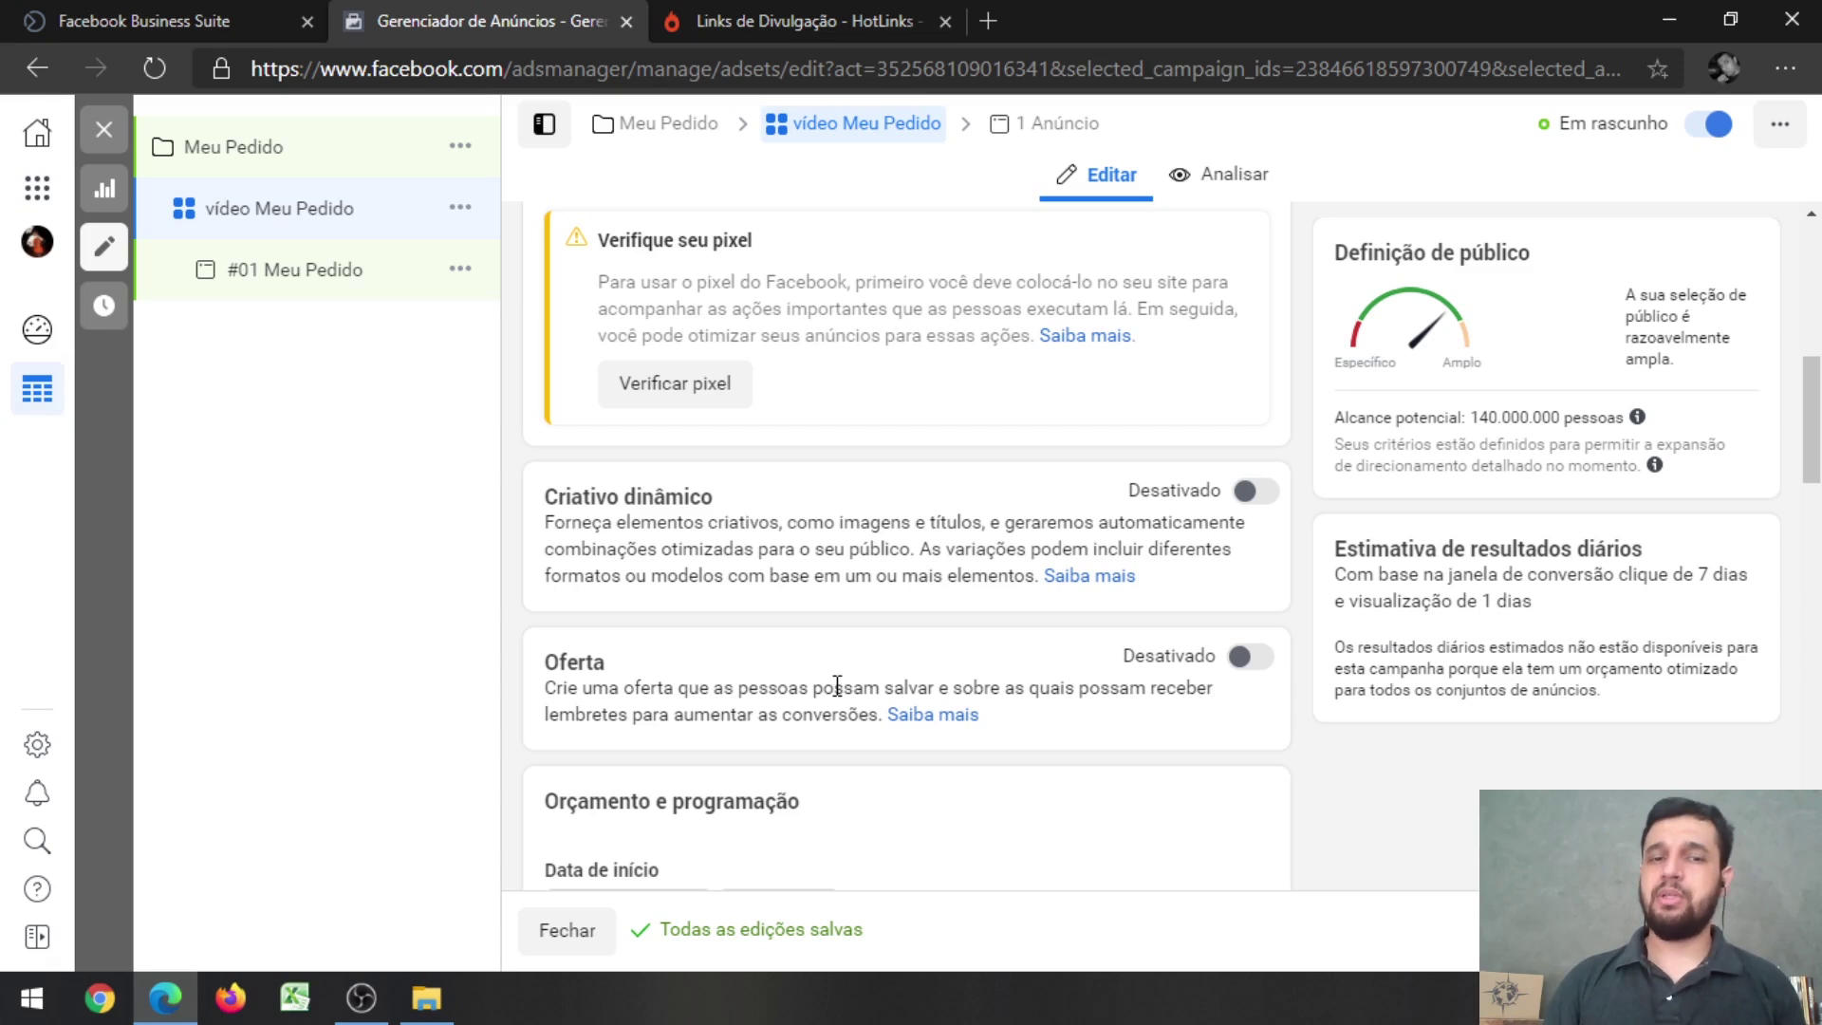
left_click(1251, 656)
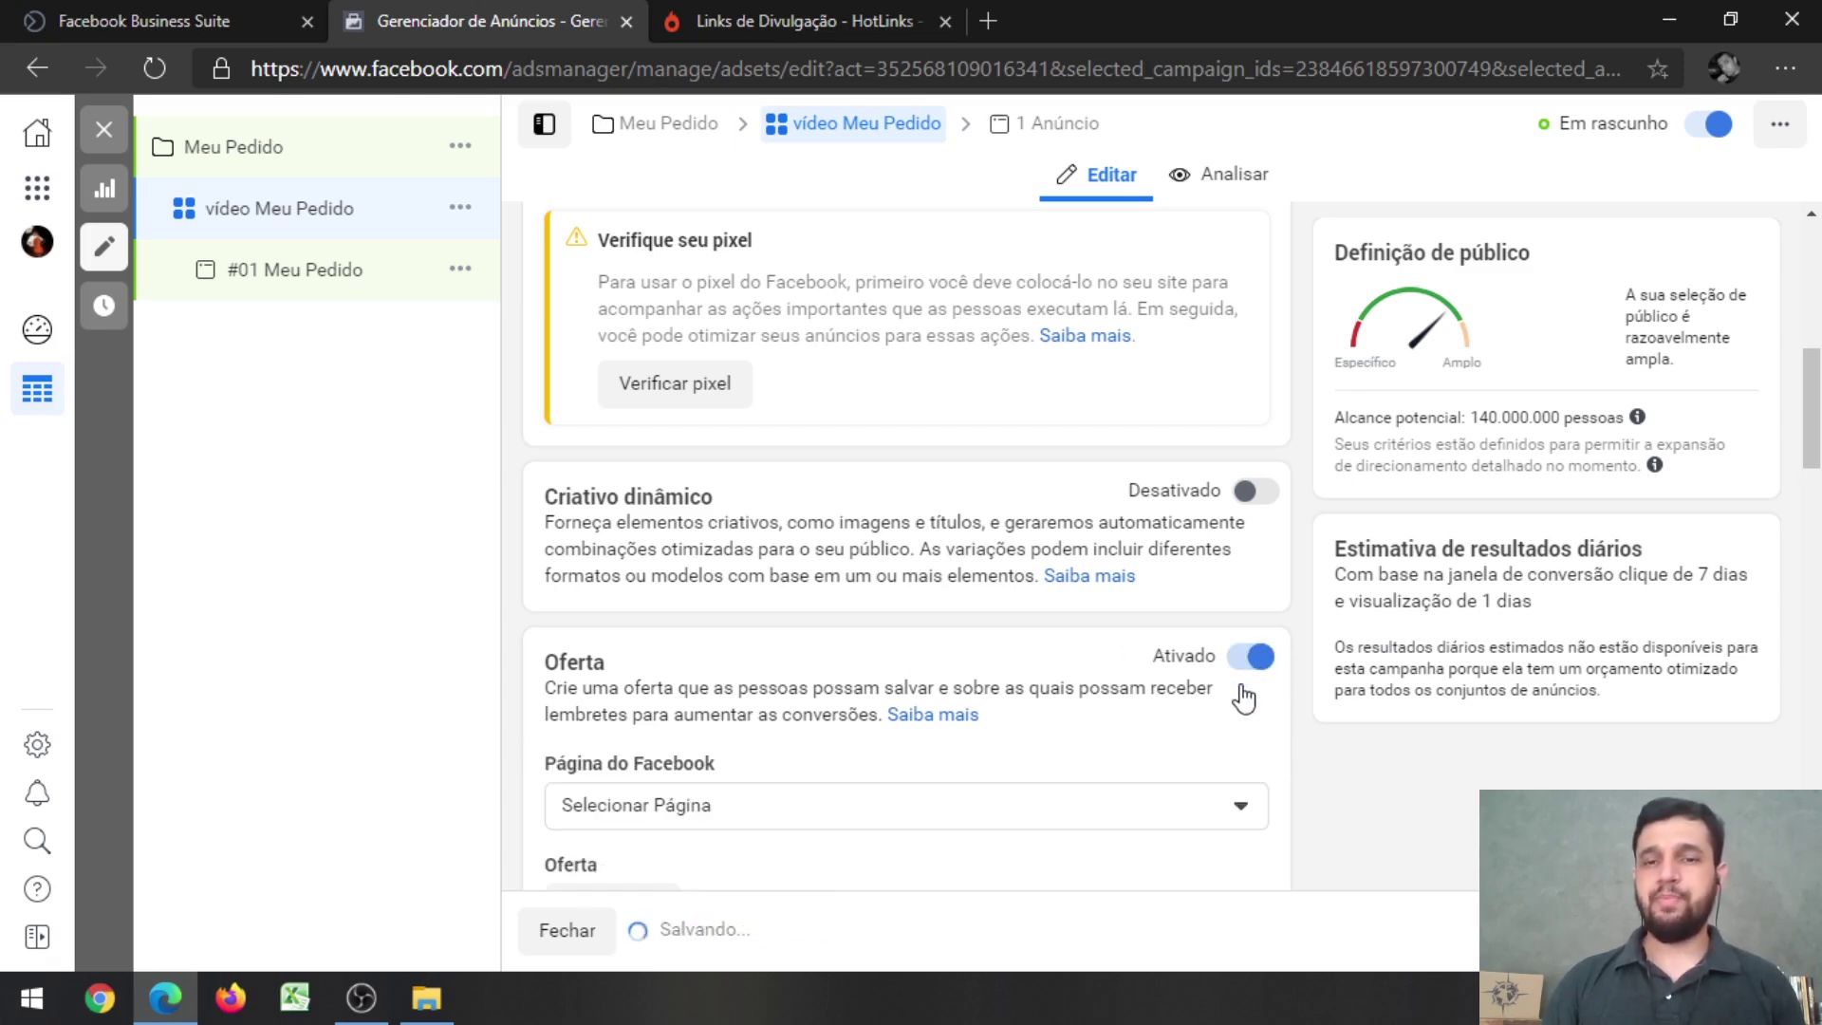
scroll(1022, 690, "down", 1)
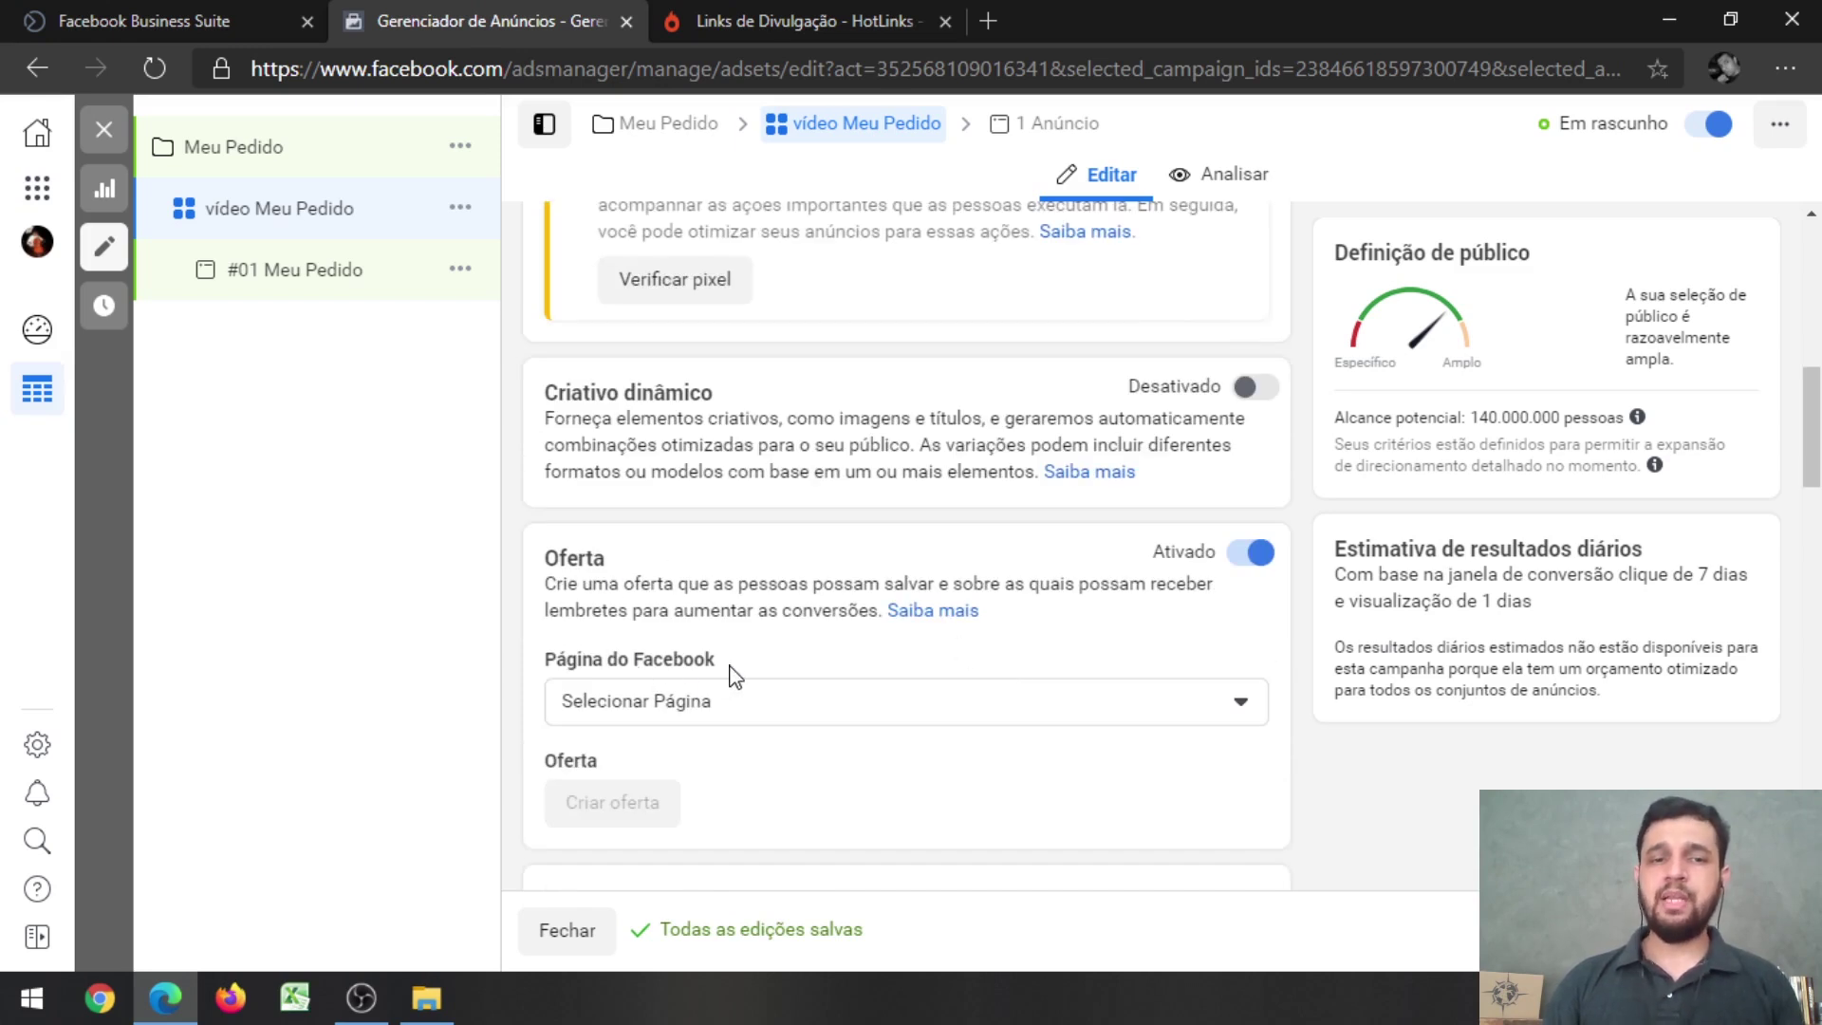
left_click(781, 714)
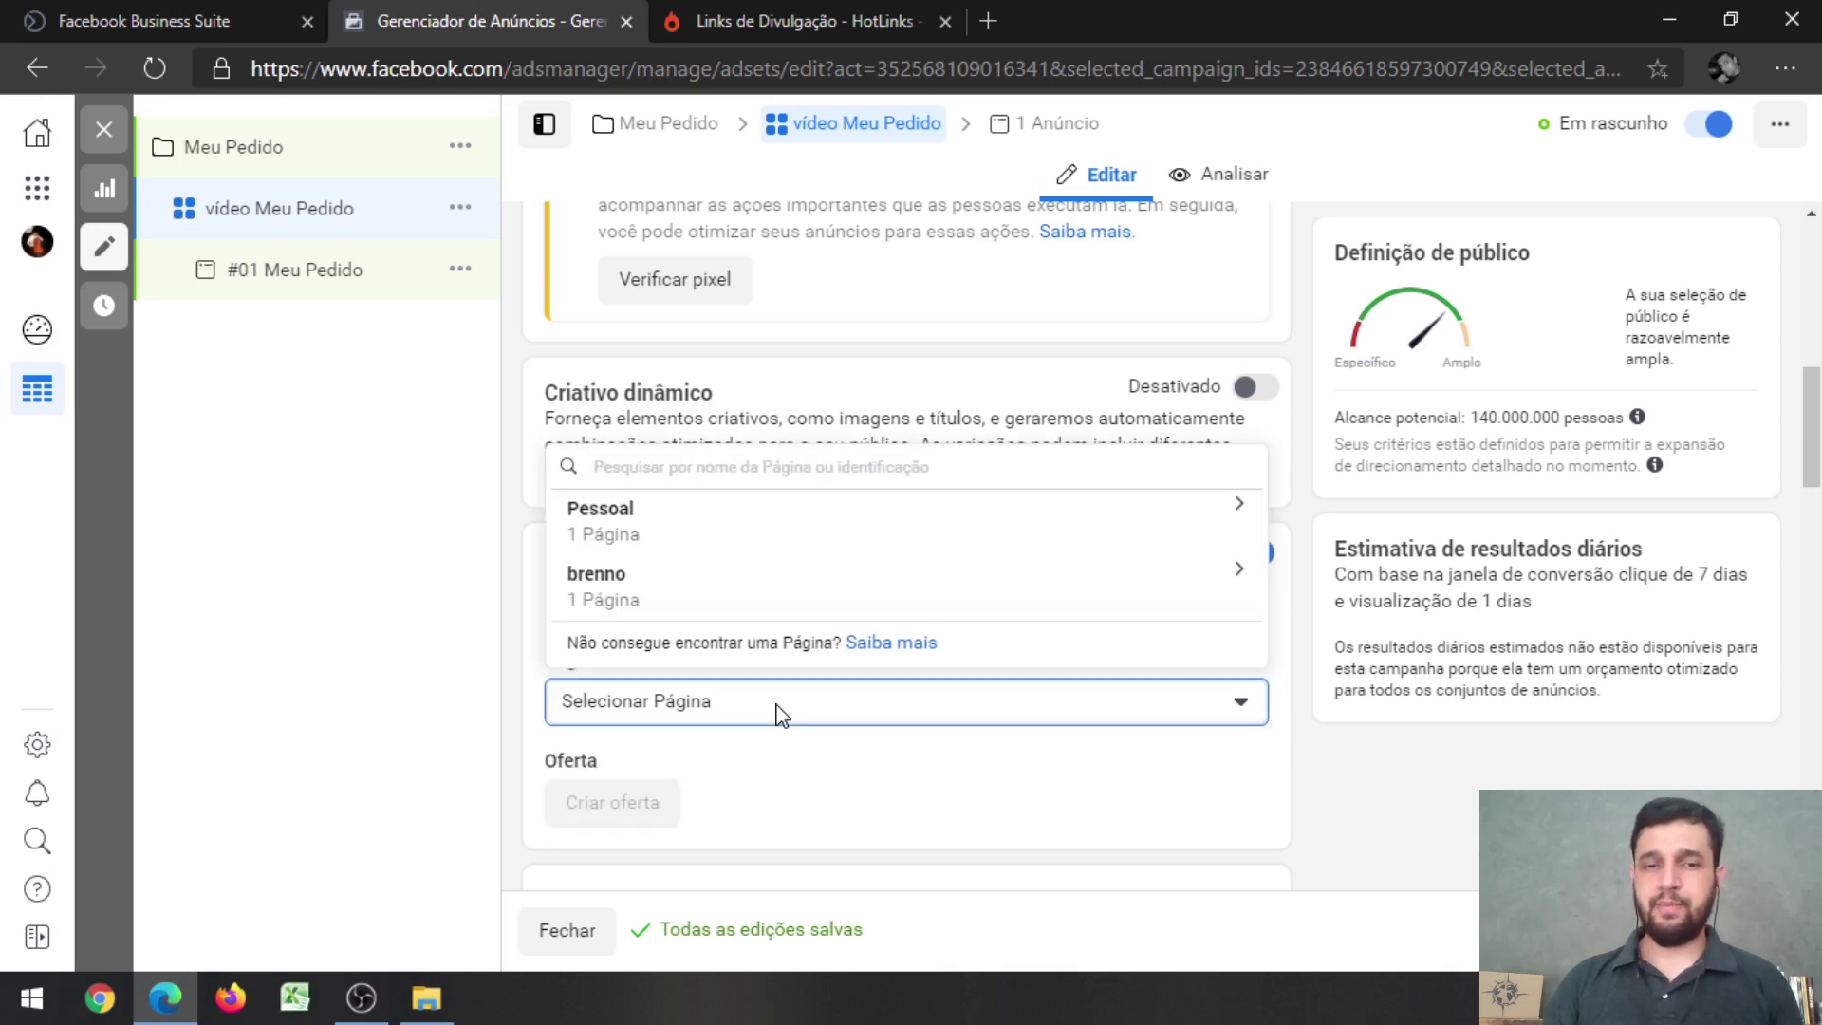
left_click(781, 715)
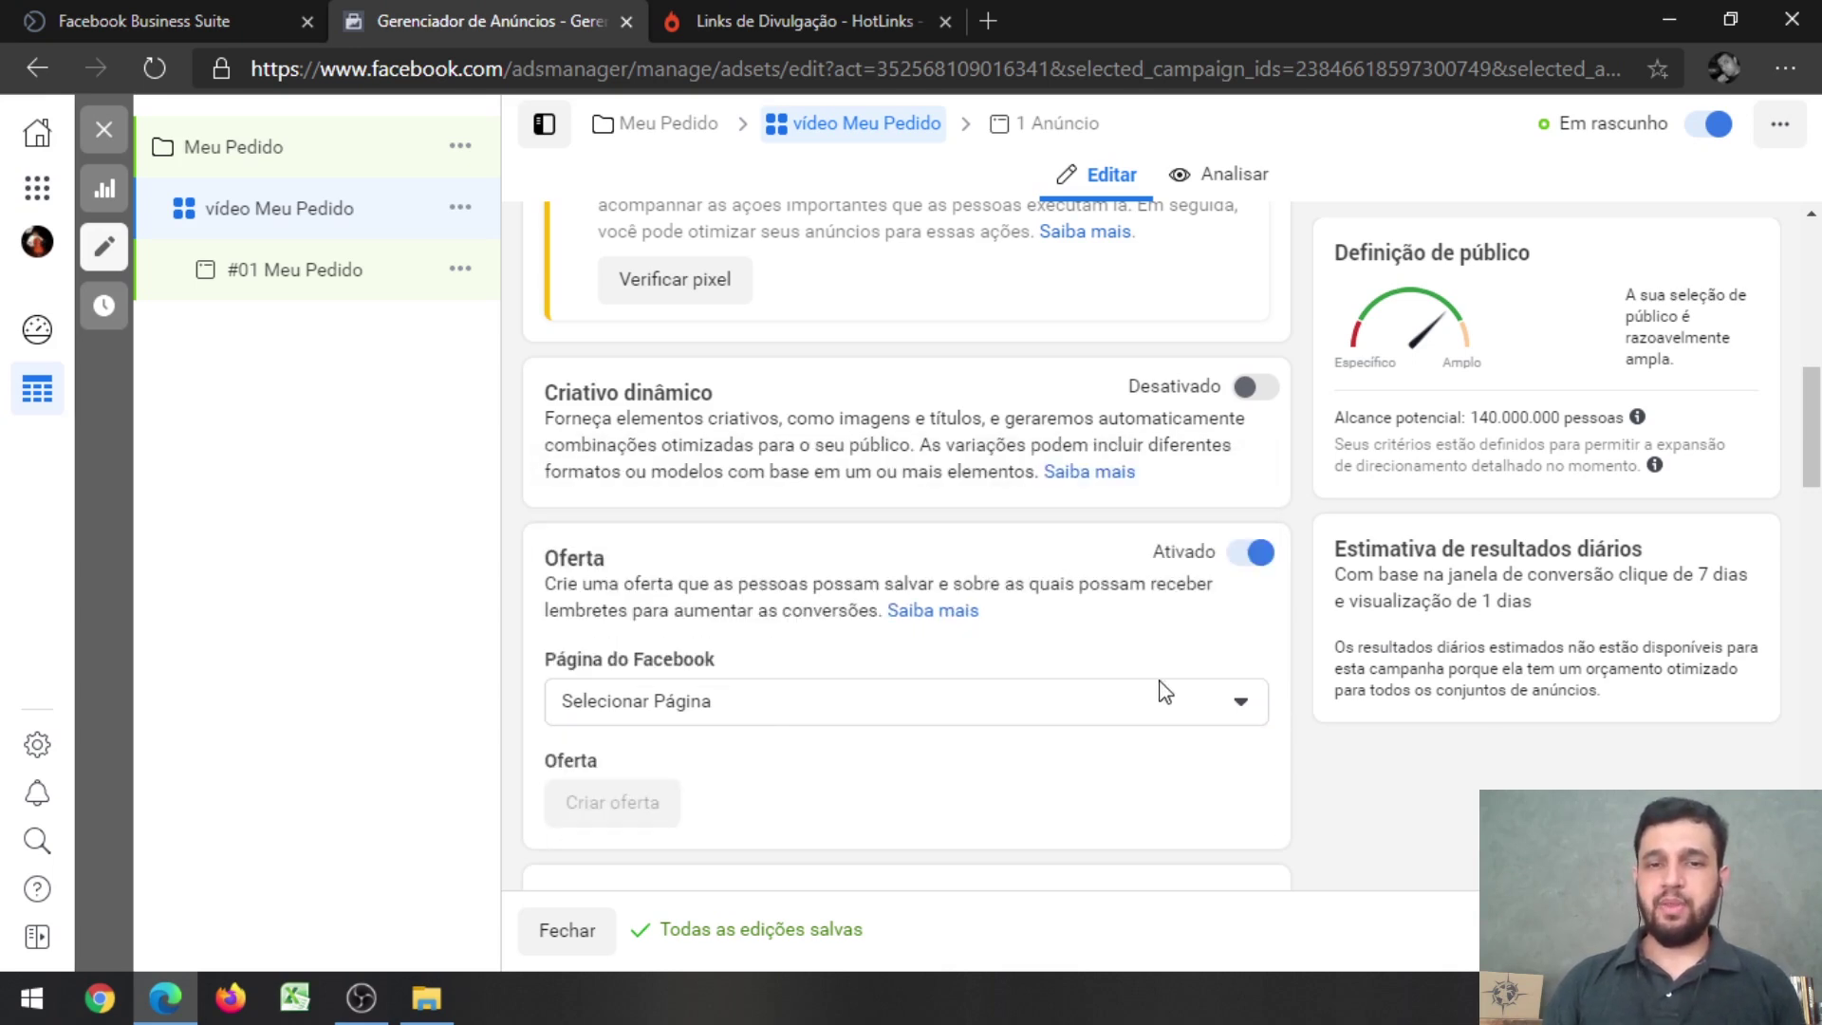
left_click(1242, 711)
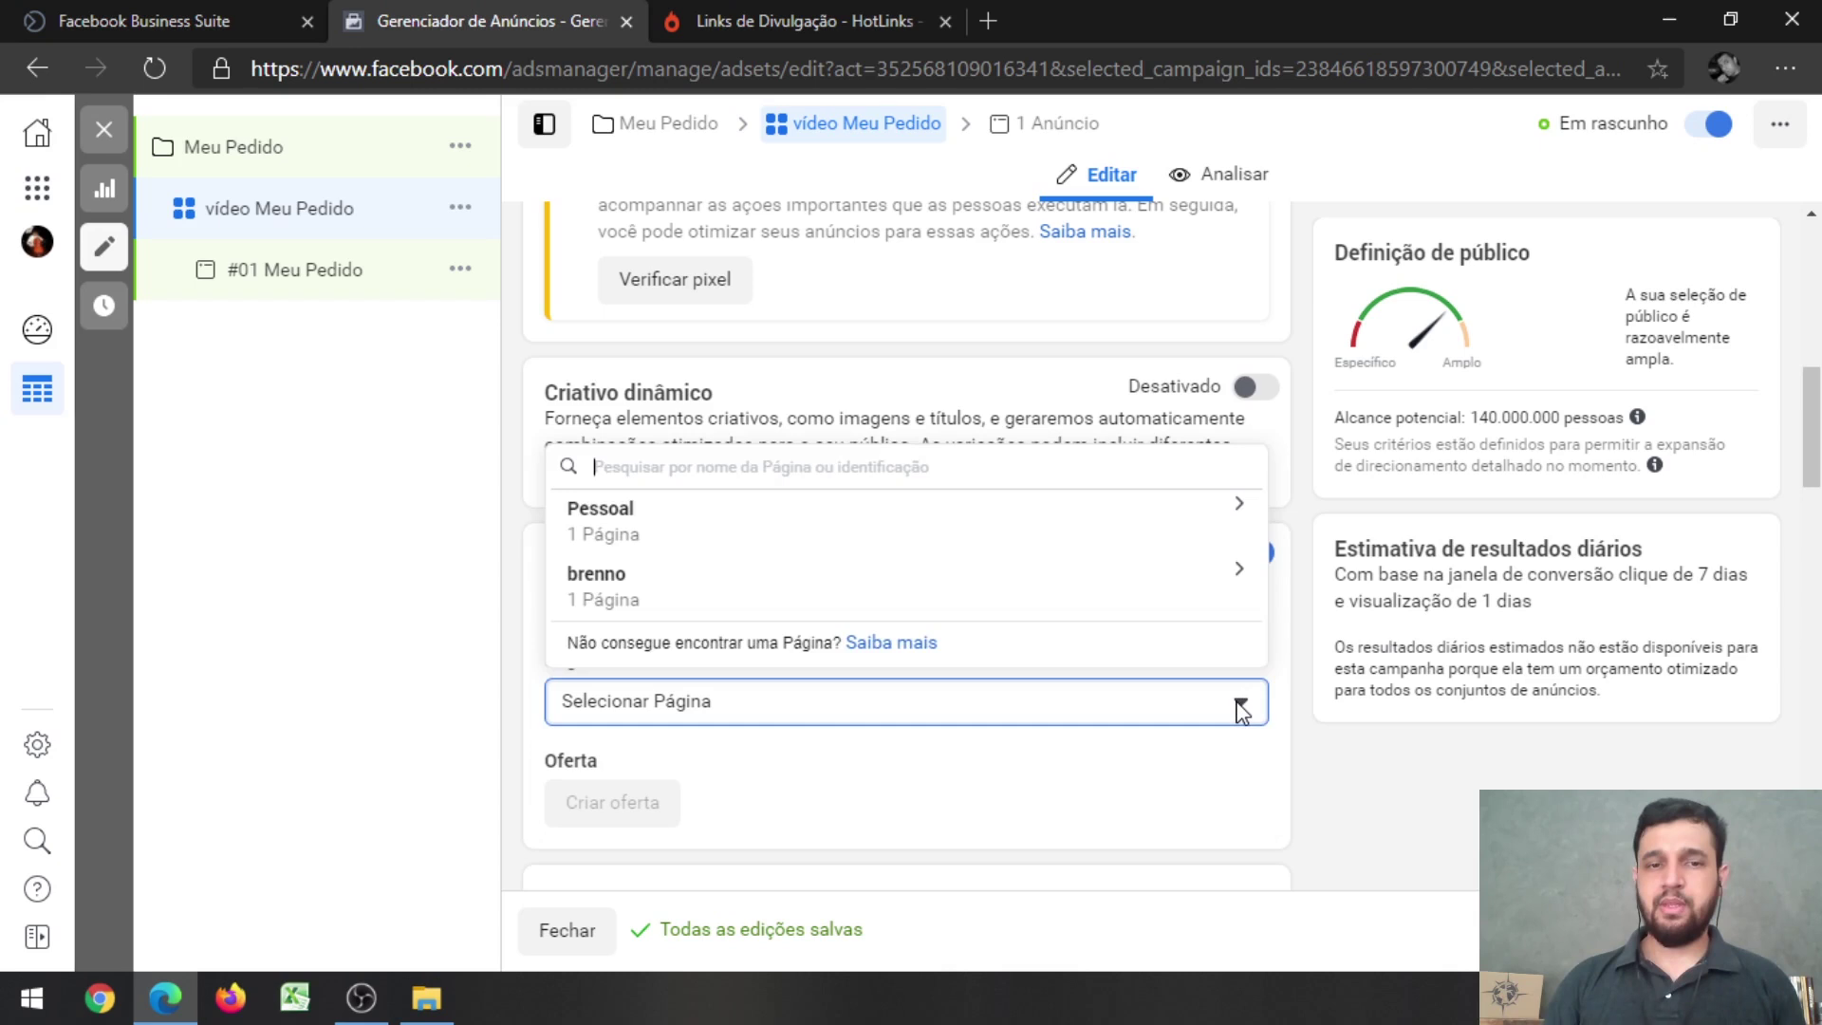
left_click(622, 602)
left_click(685, 596)
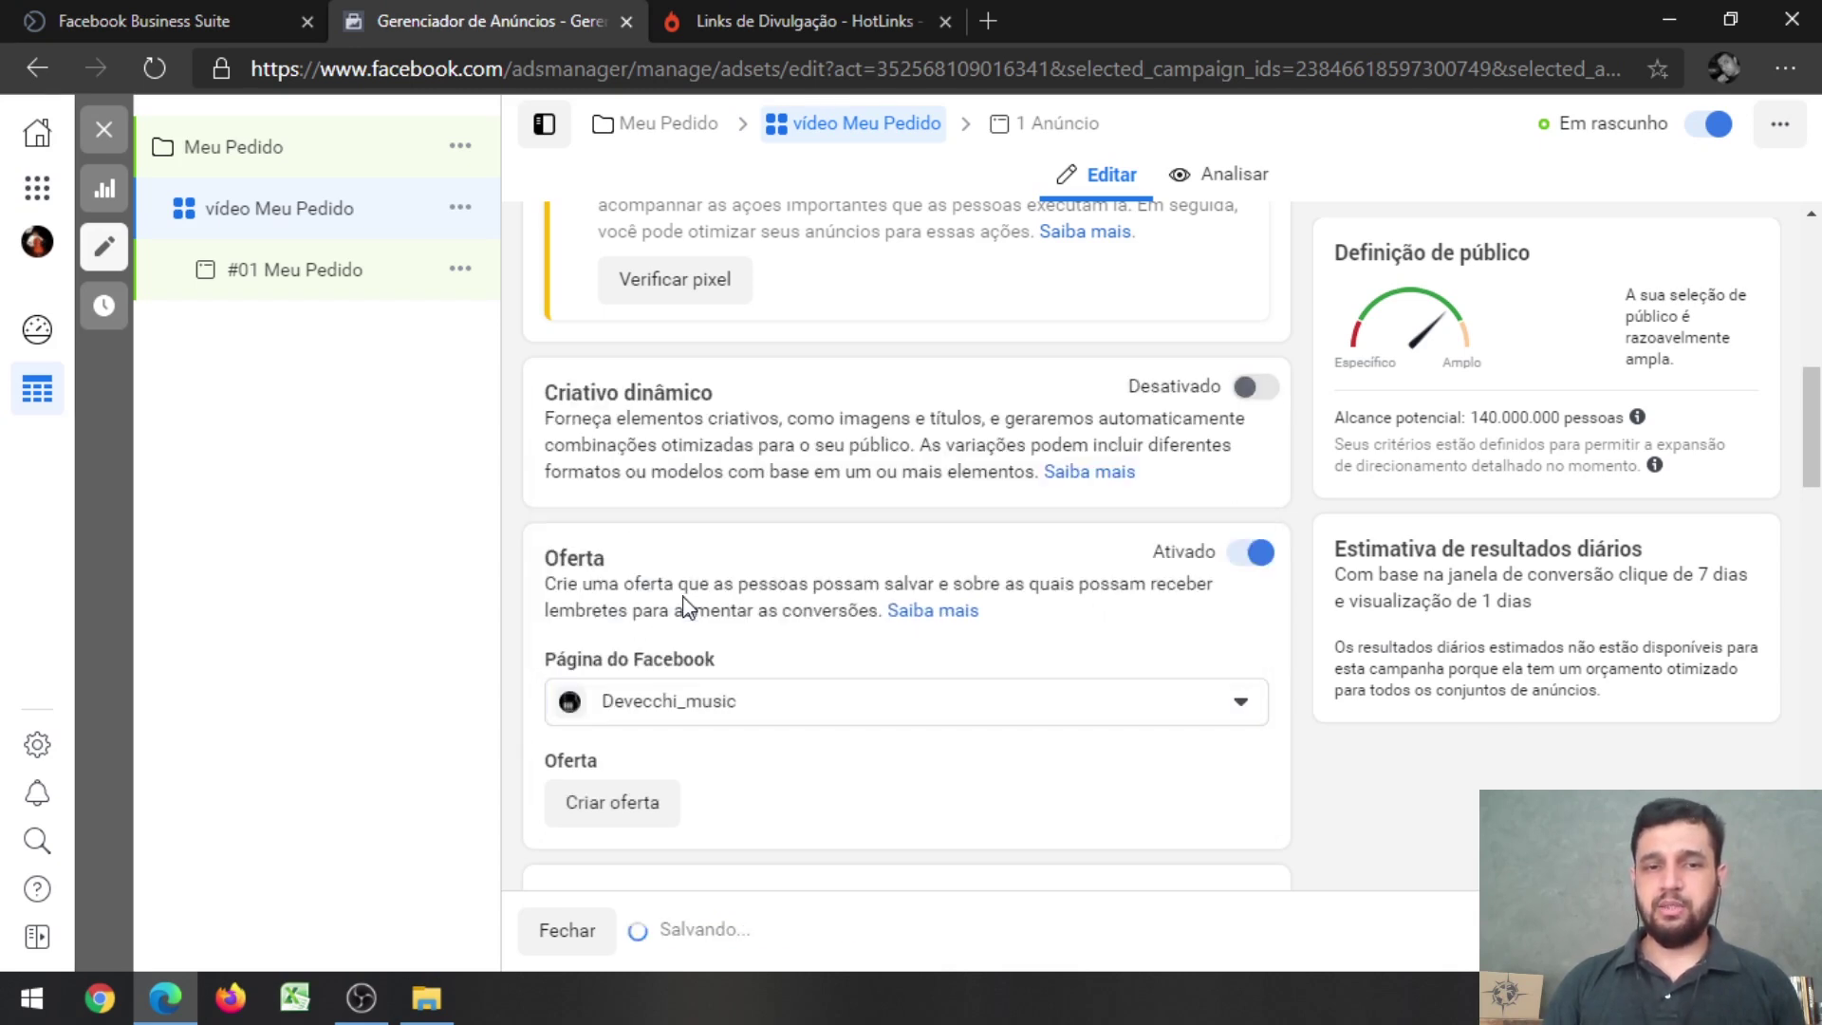
- Start creating an offer and give it the title "5% OFF em todas as mensalidades"
scroll(970, 729, "down", 1)
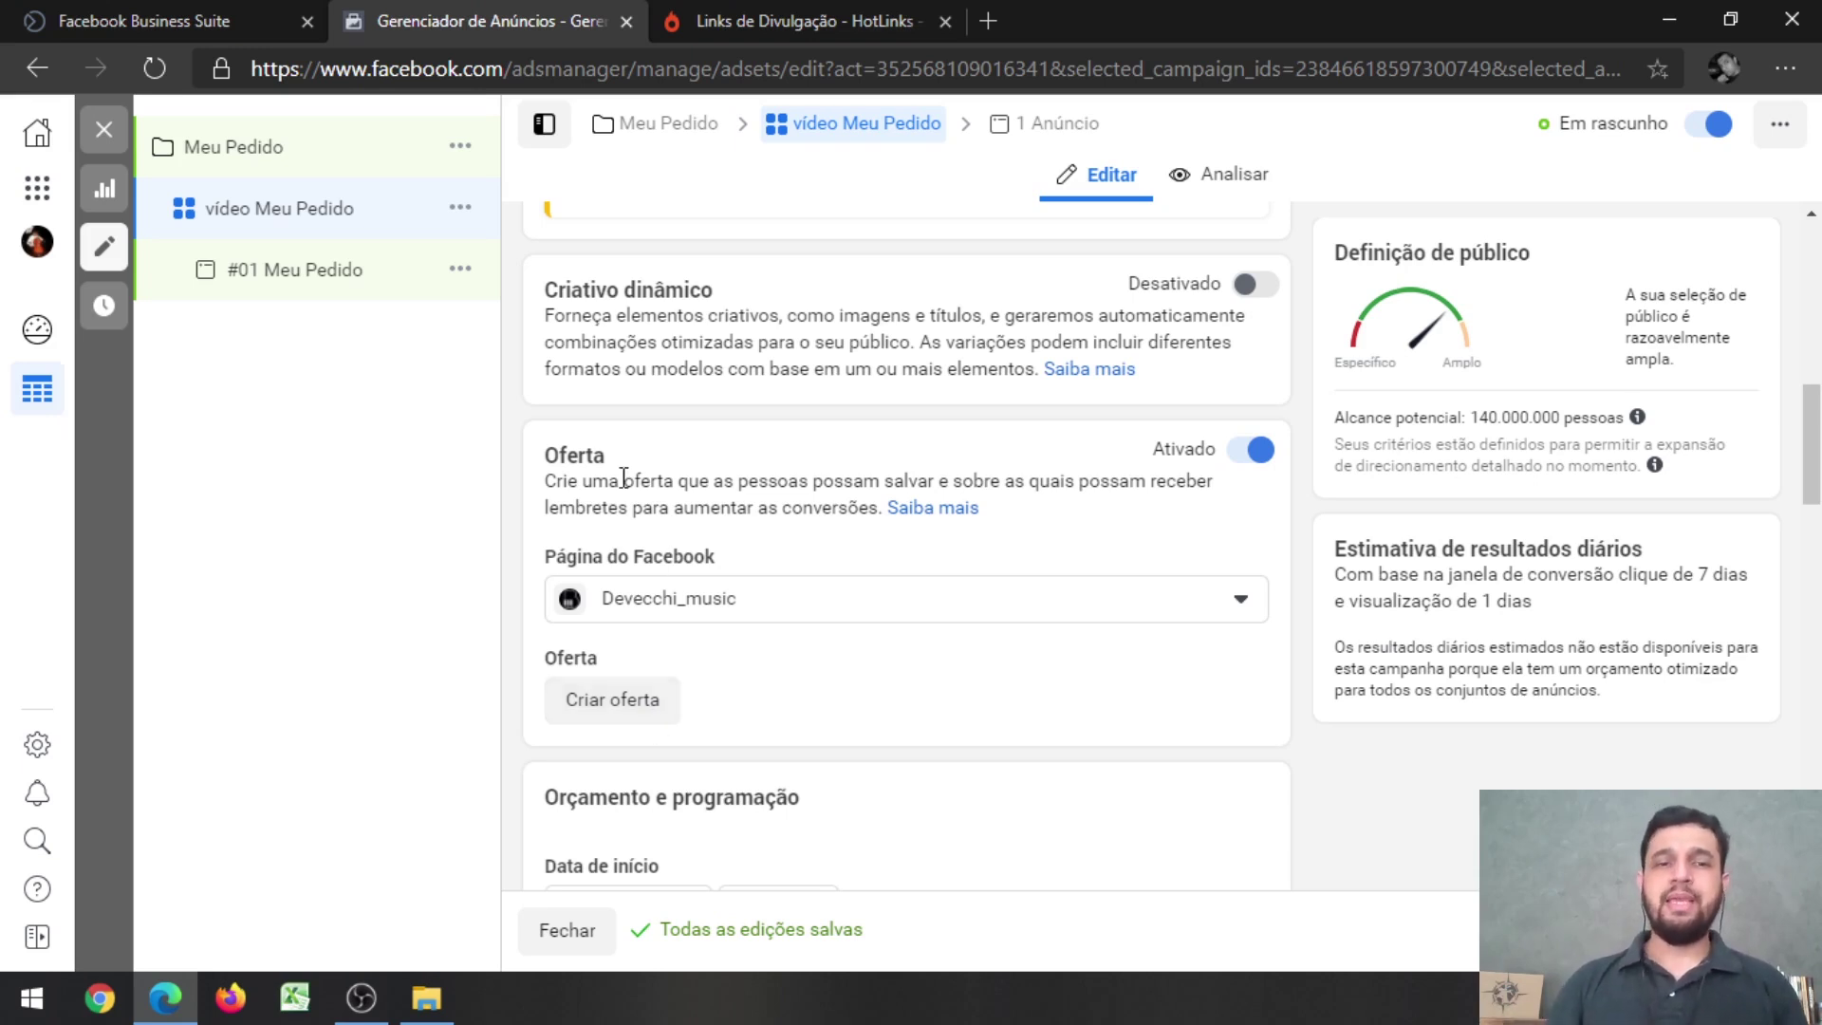
left_click(635, 709)
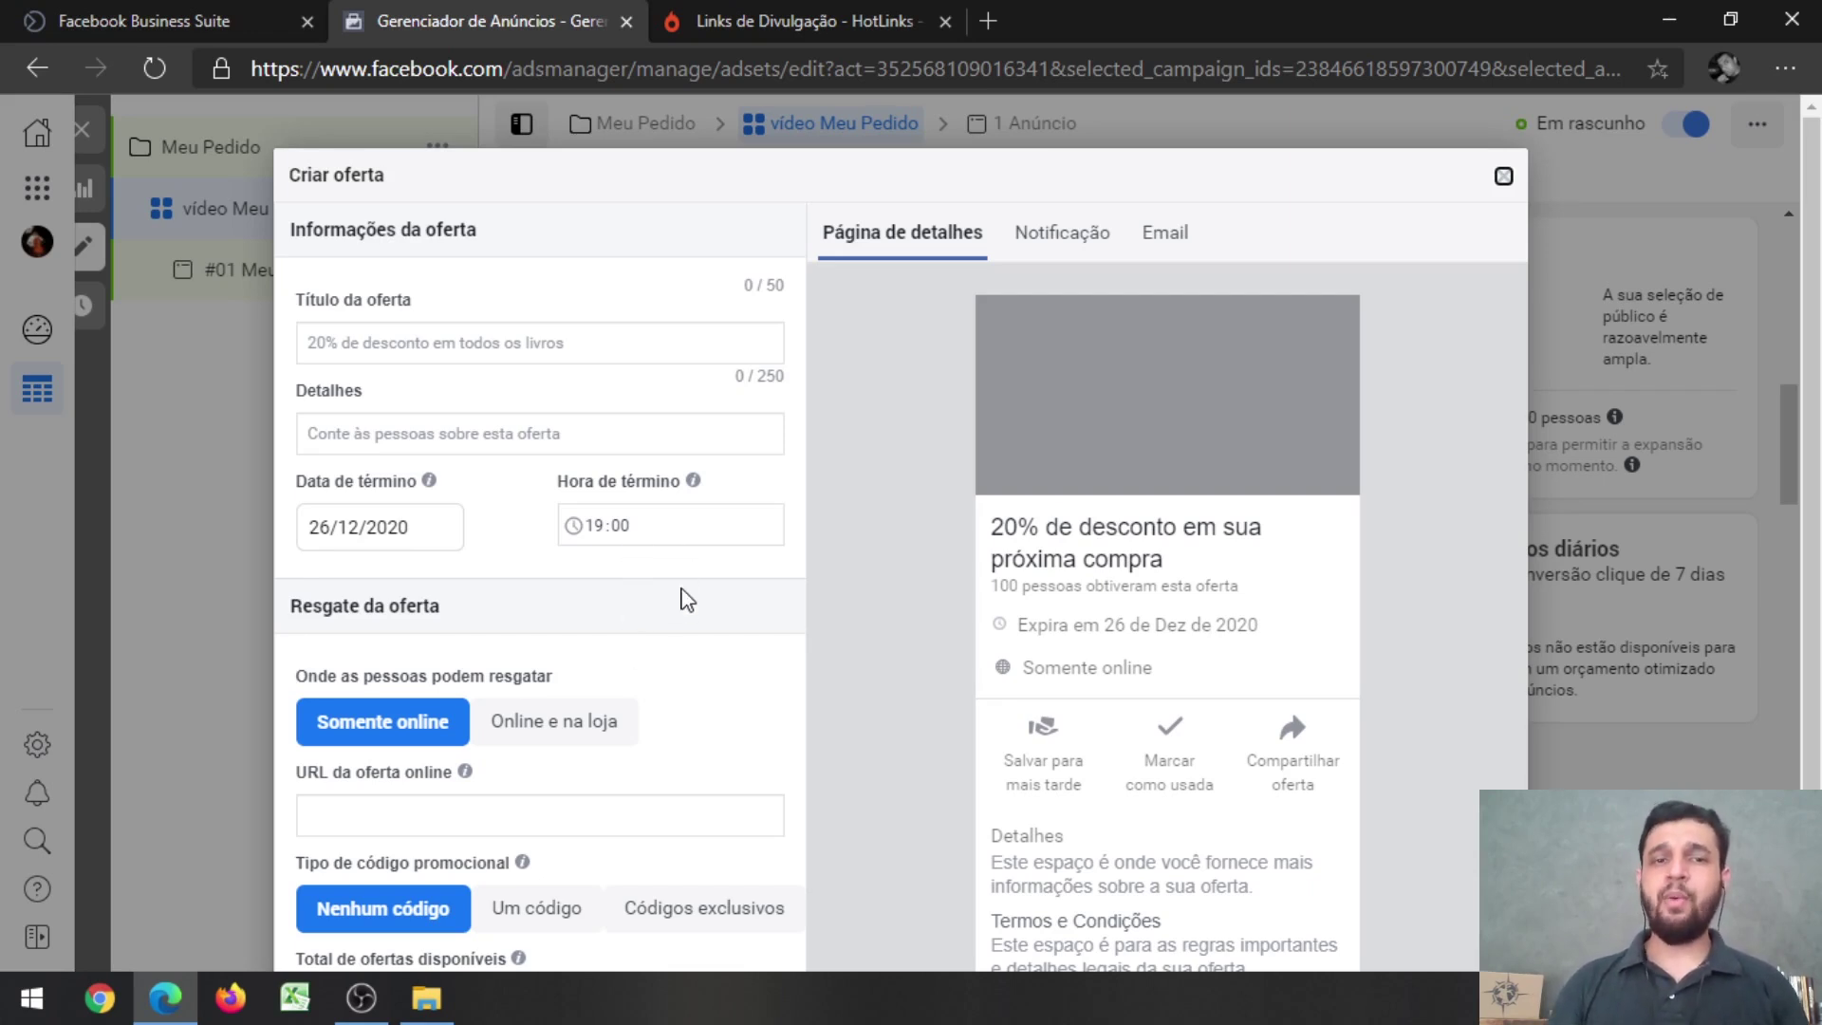
left_click(496, 347)
type("5")
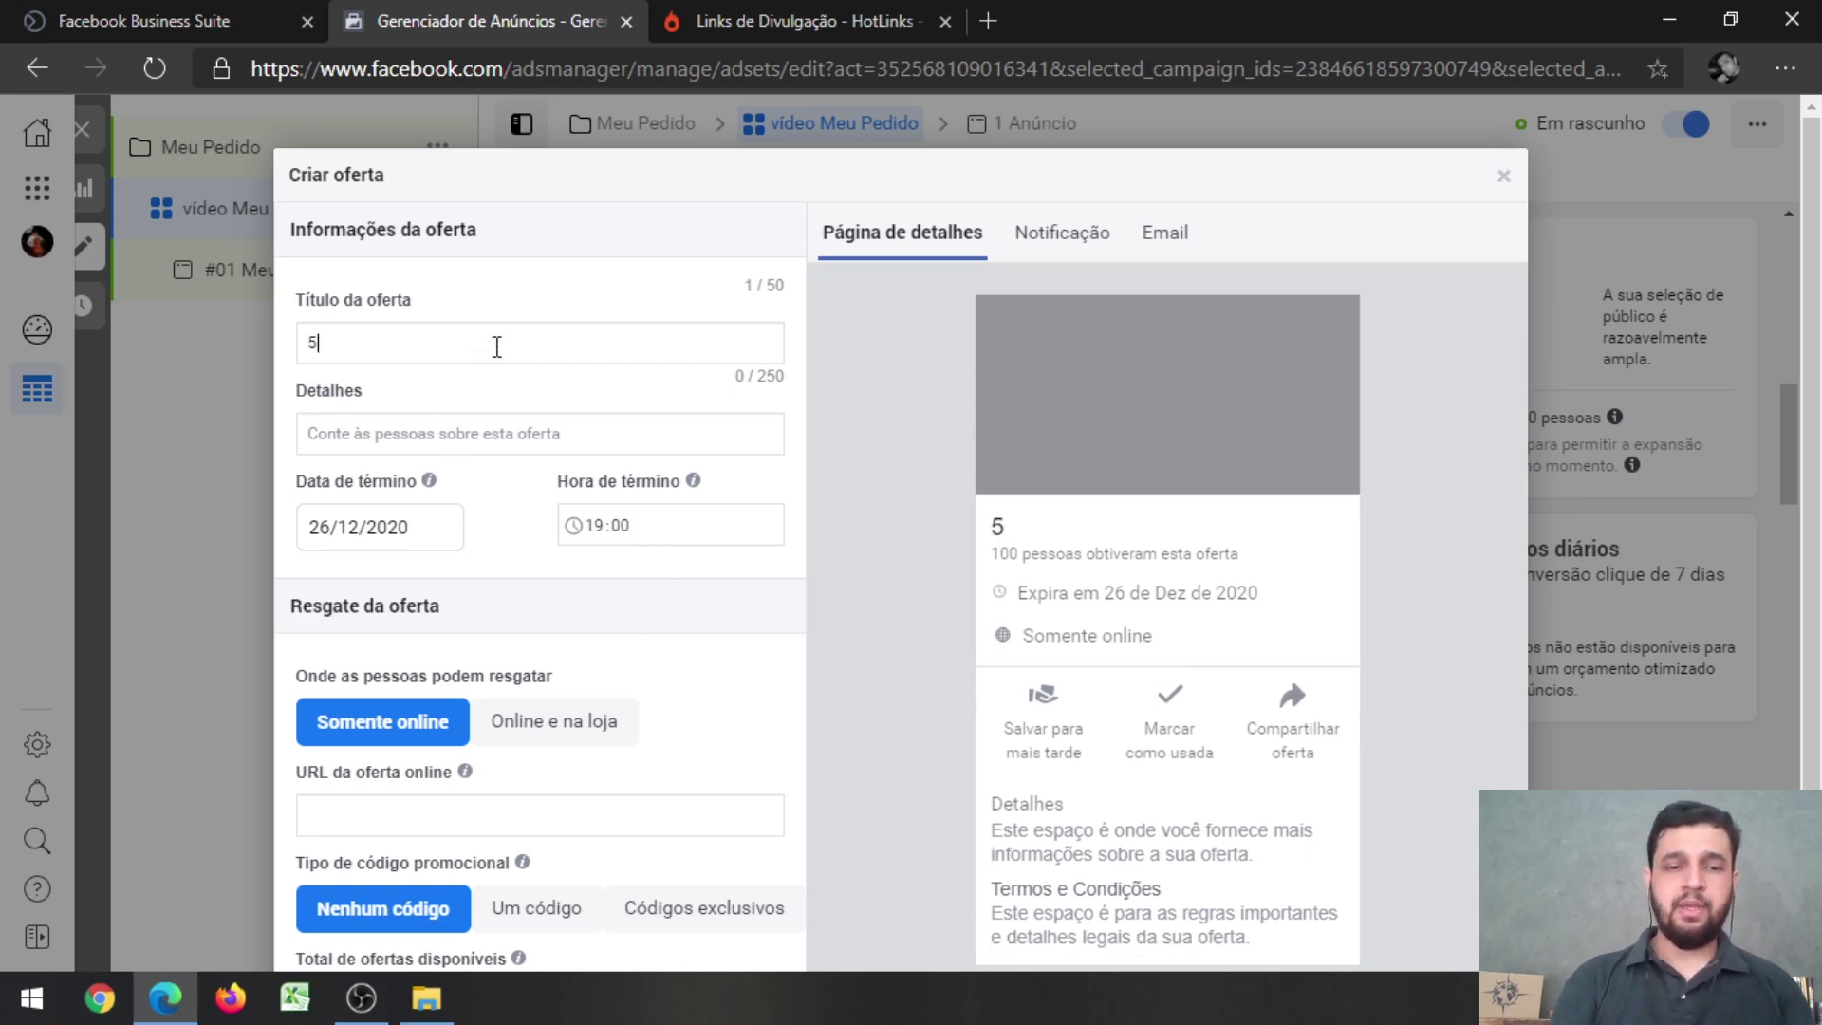
type("% O")
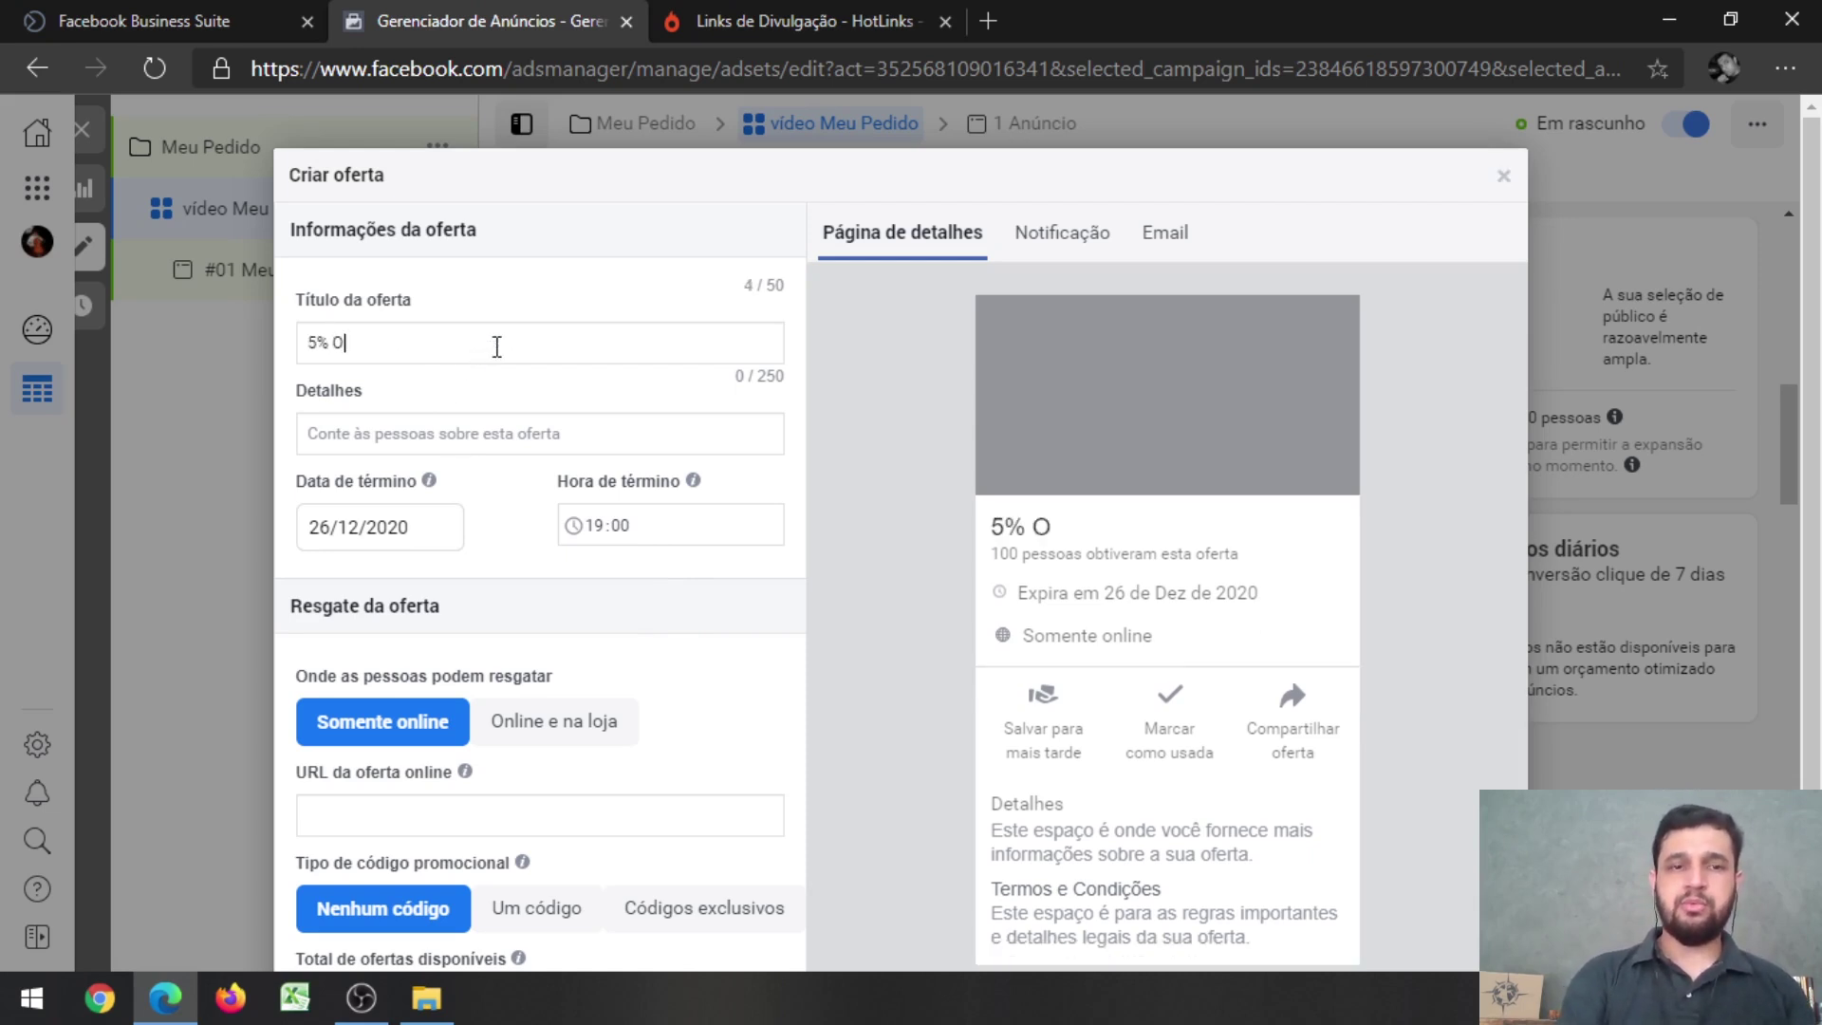
type("FF em ")
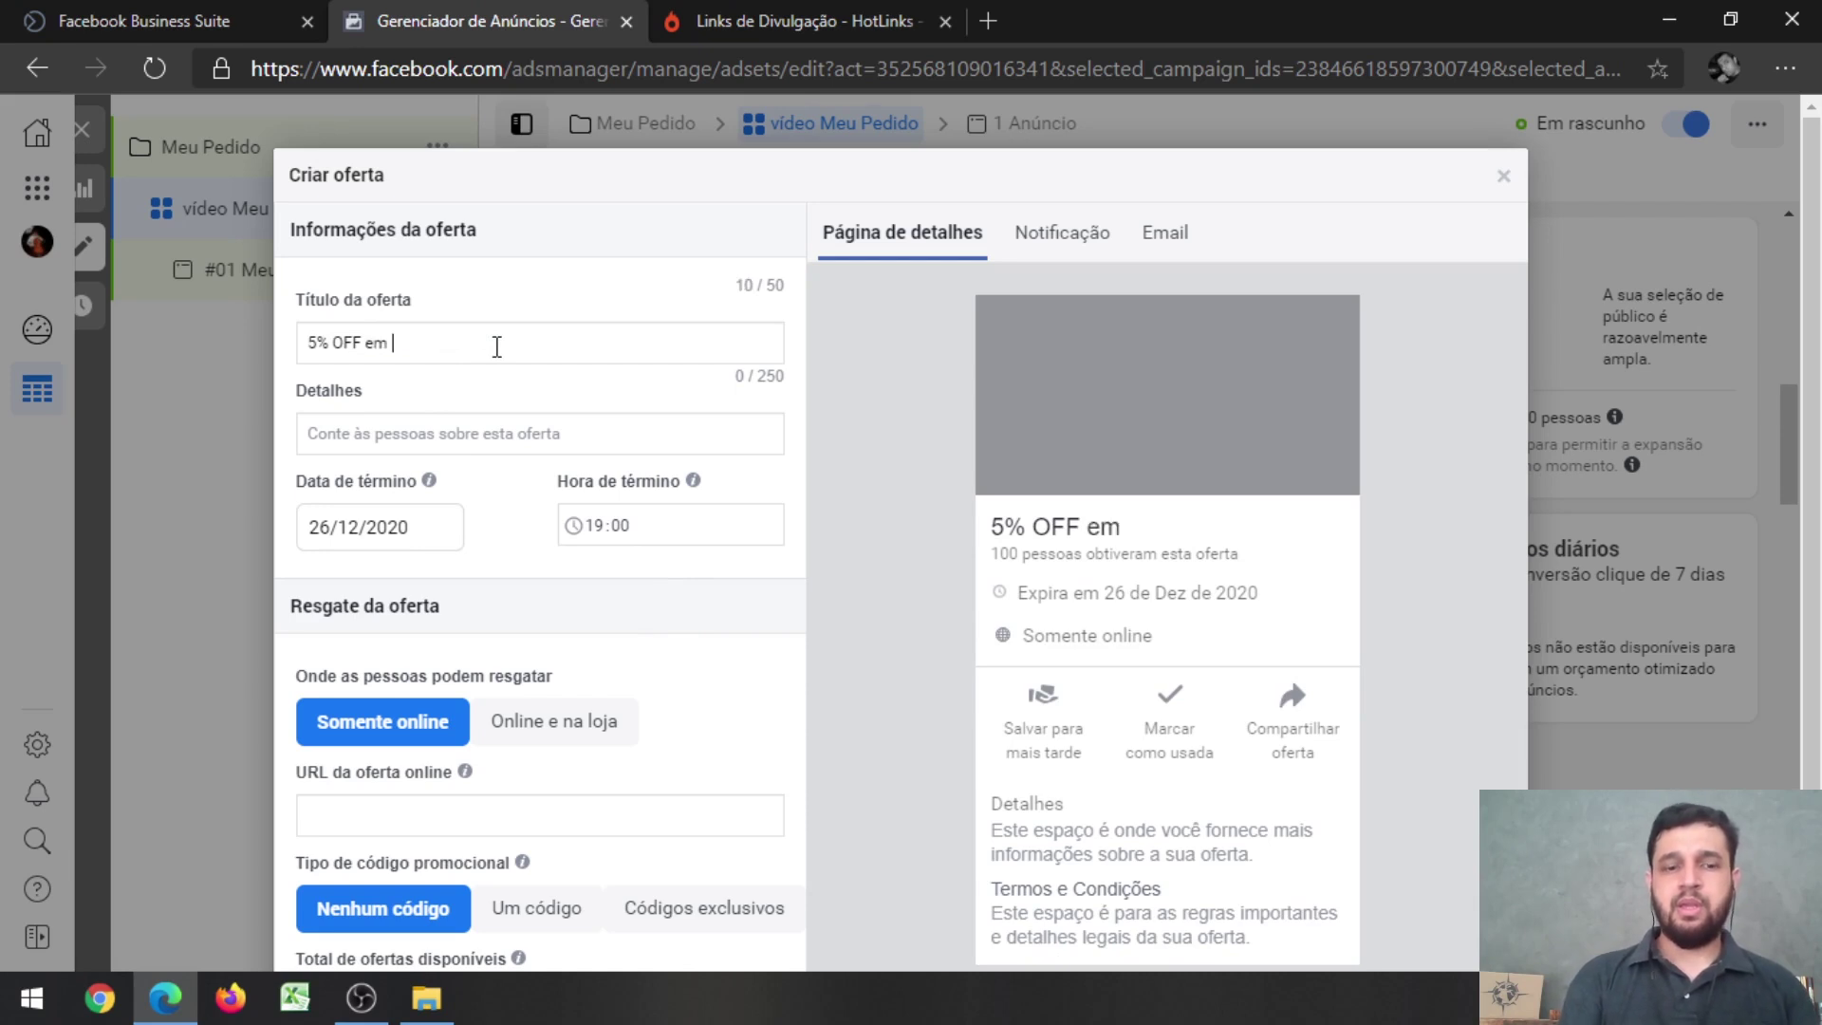
type("todas as me")
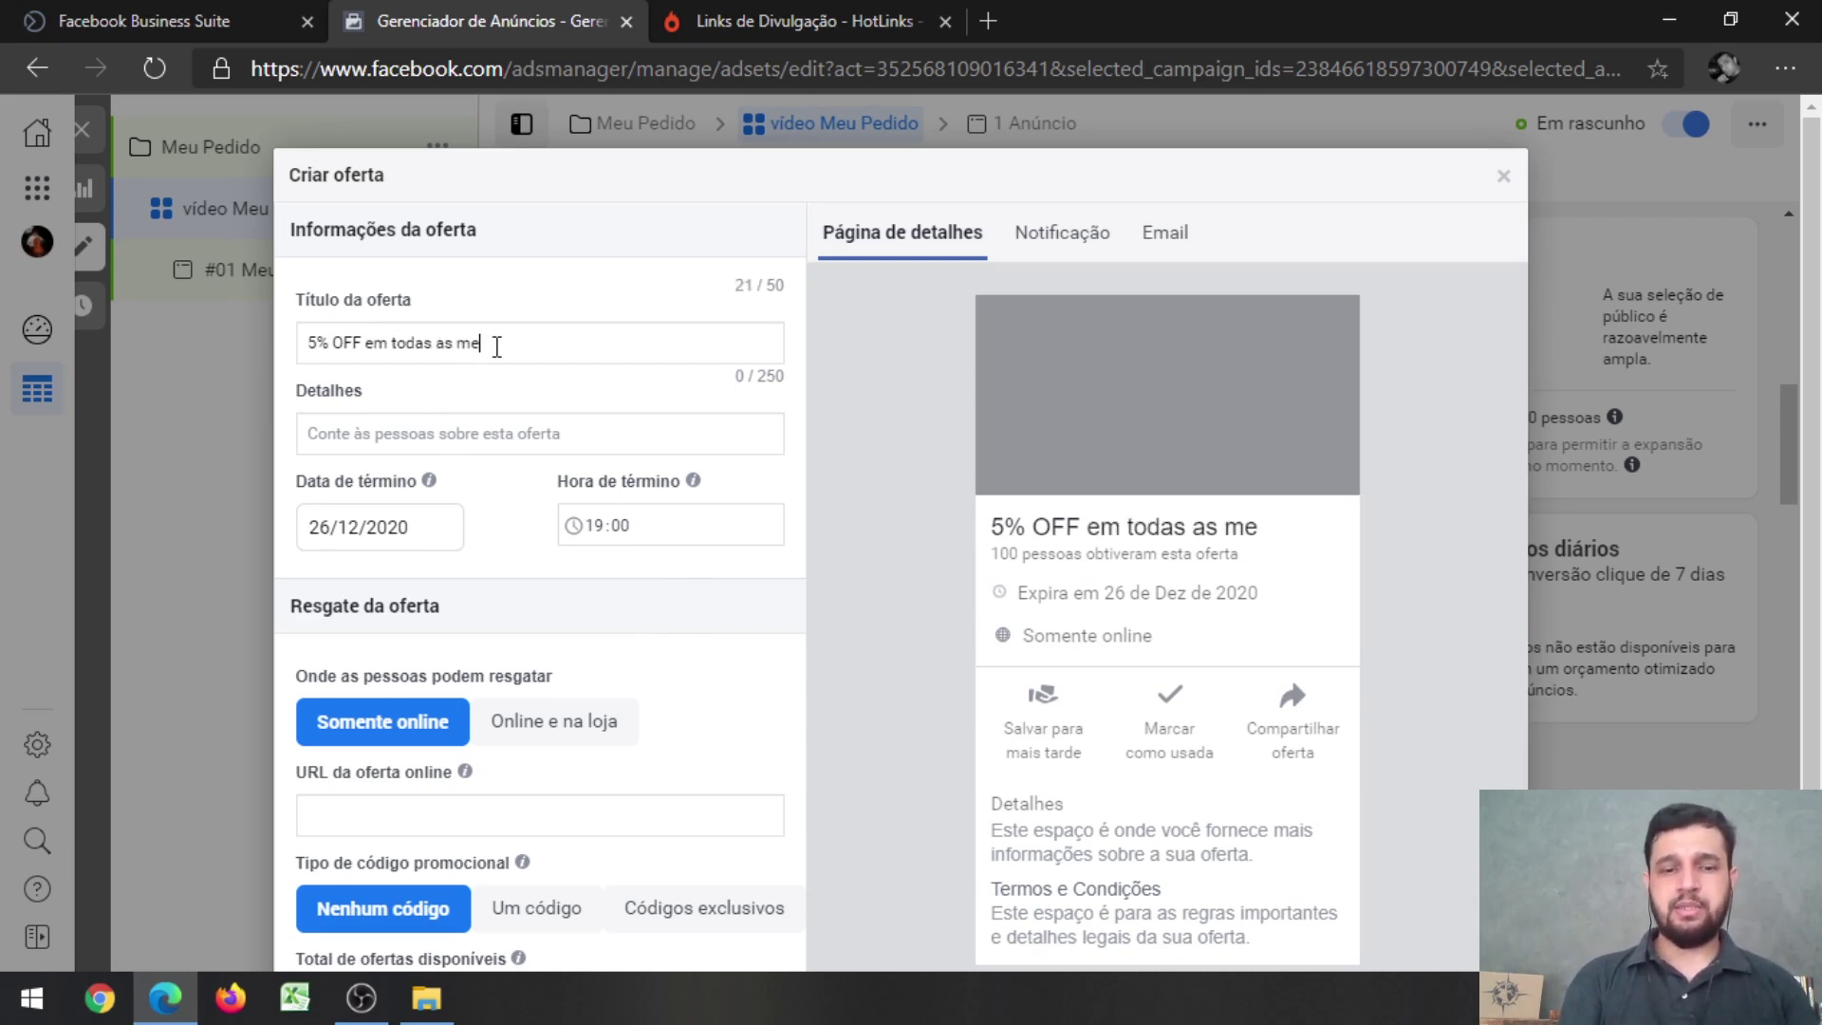
type("nsalidades")
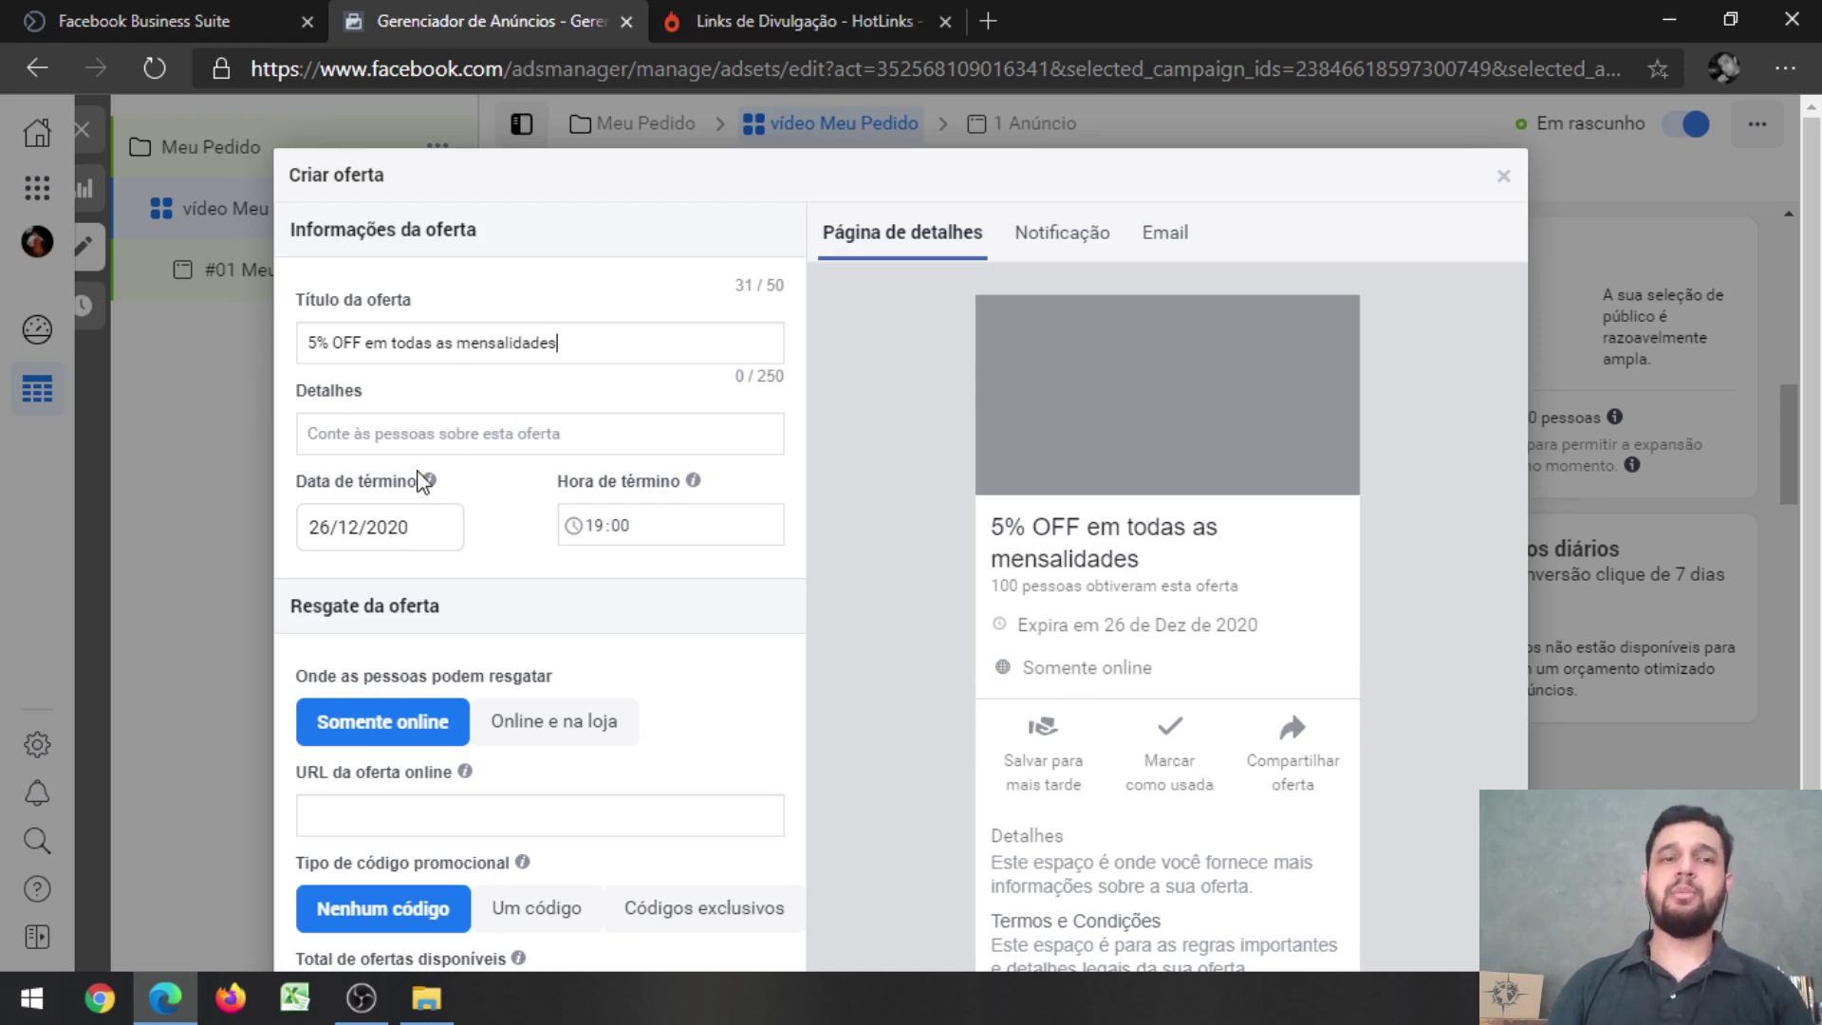
- Examine the offer's Detalhes field, its preview text and the Data de término calendar
left_click(436, 437)
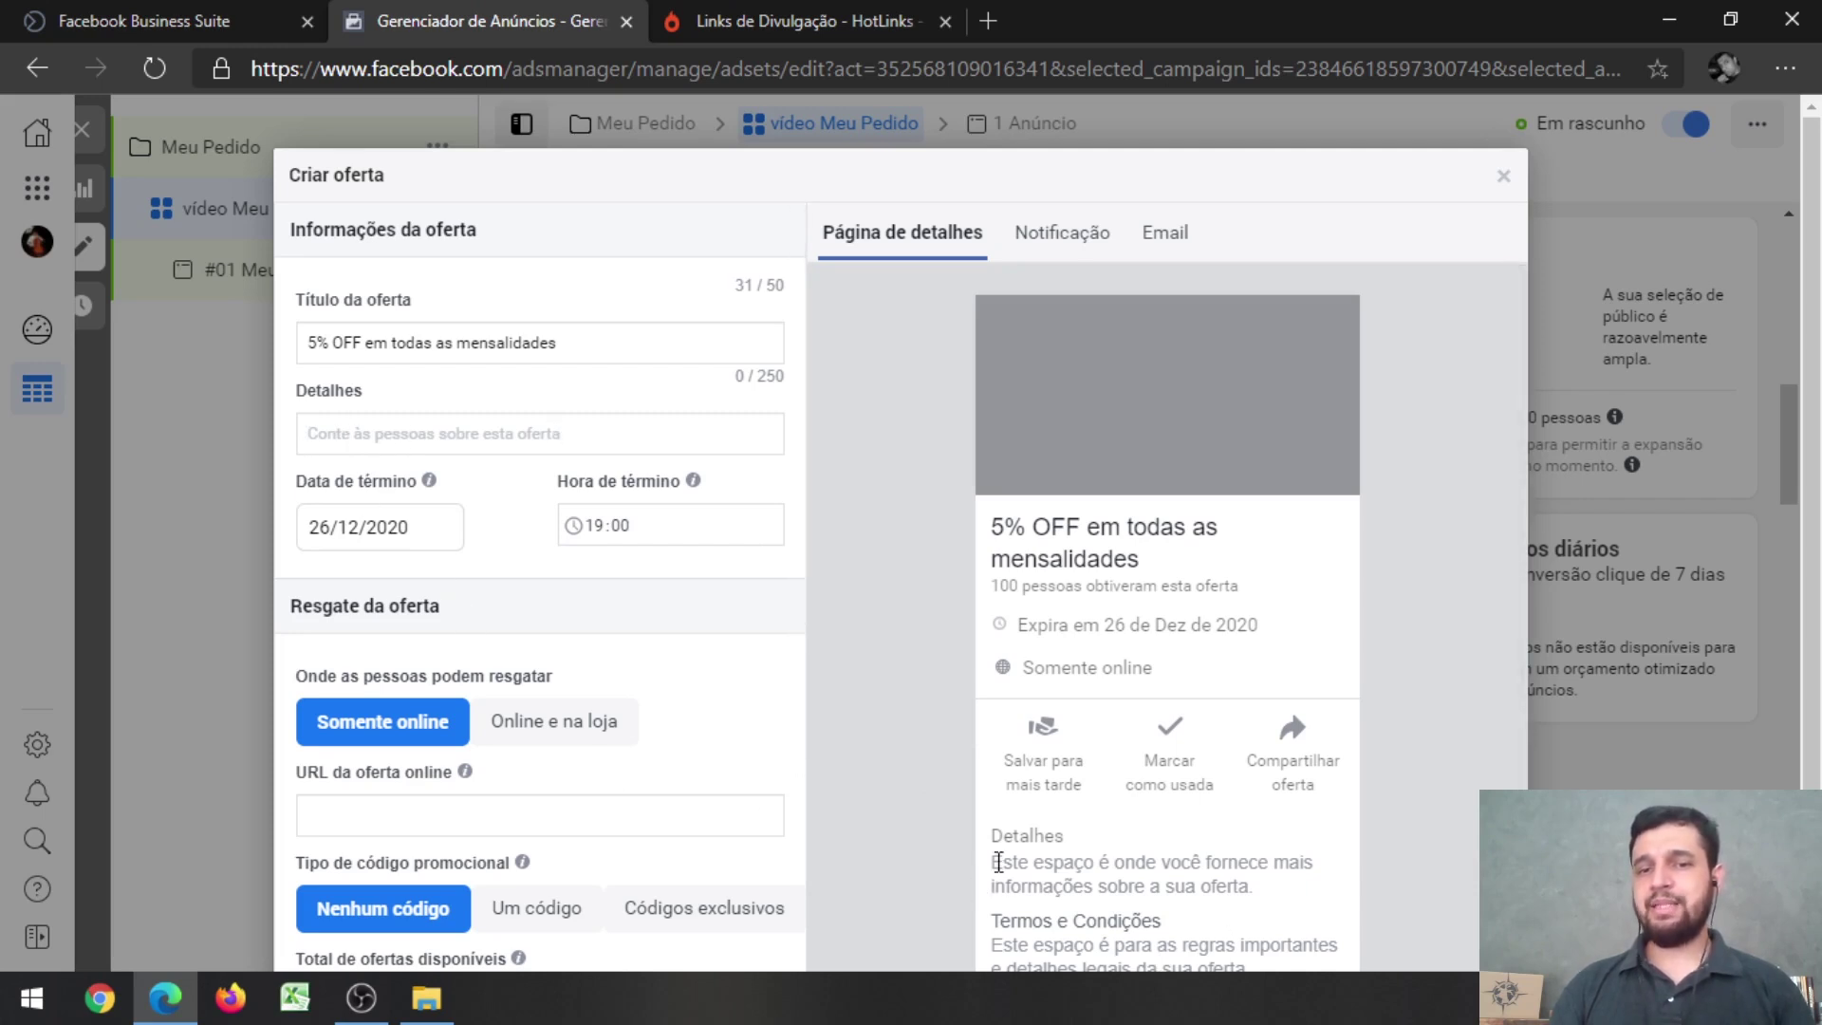
left_click_drag(991, 862, 1267, 890)
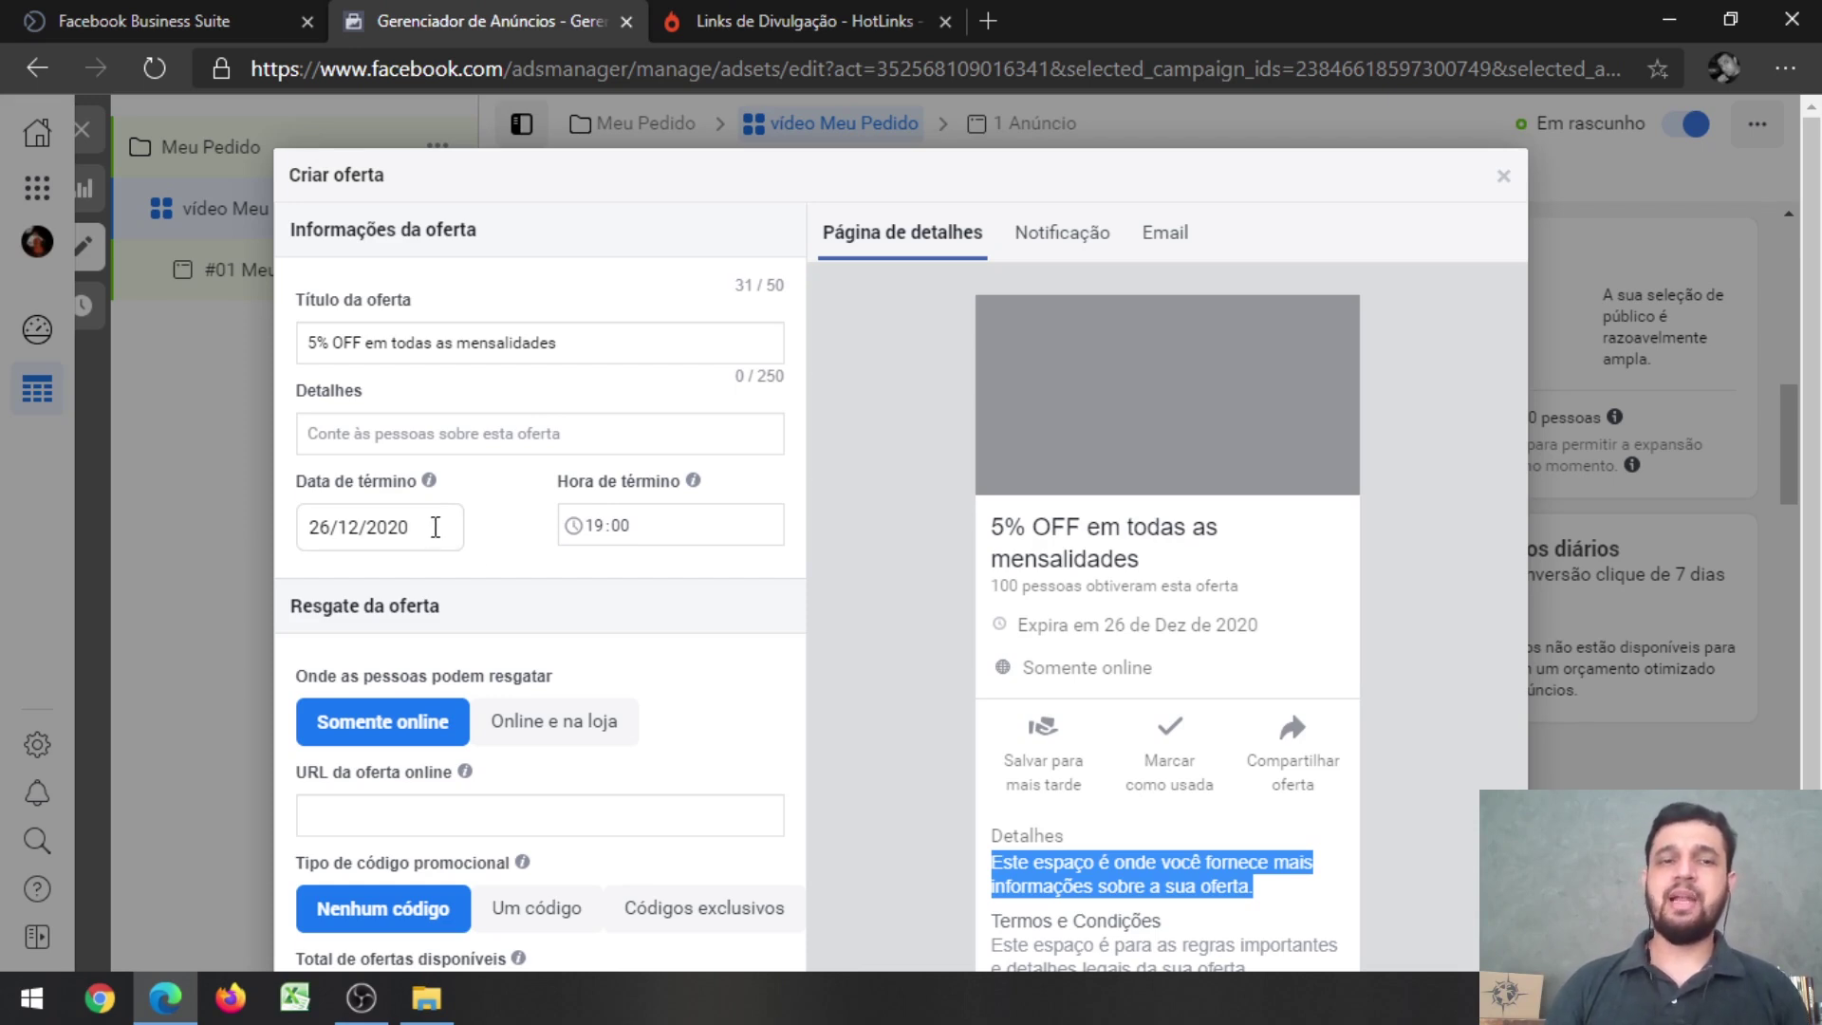
left_click(513, 526)
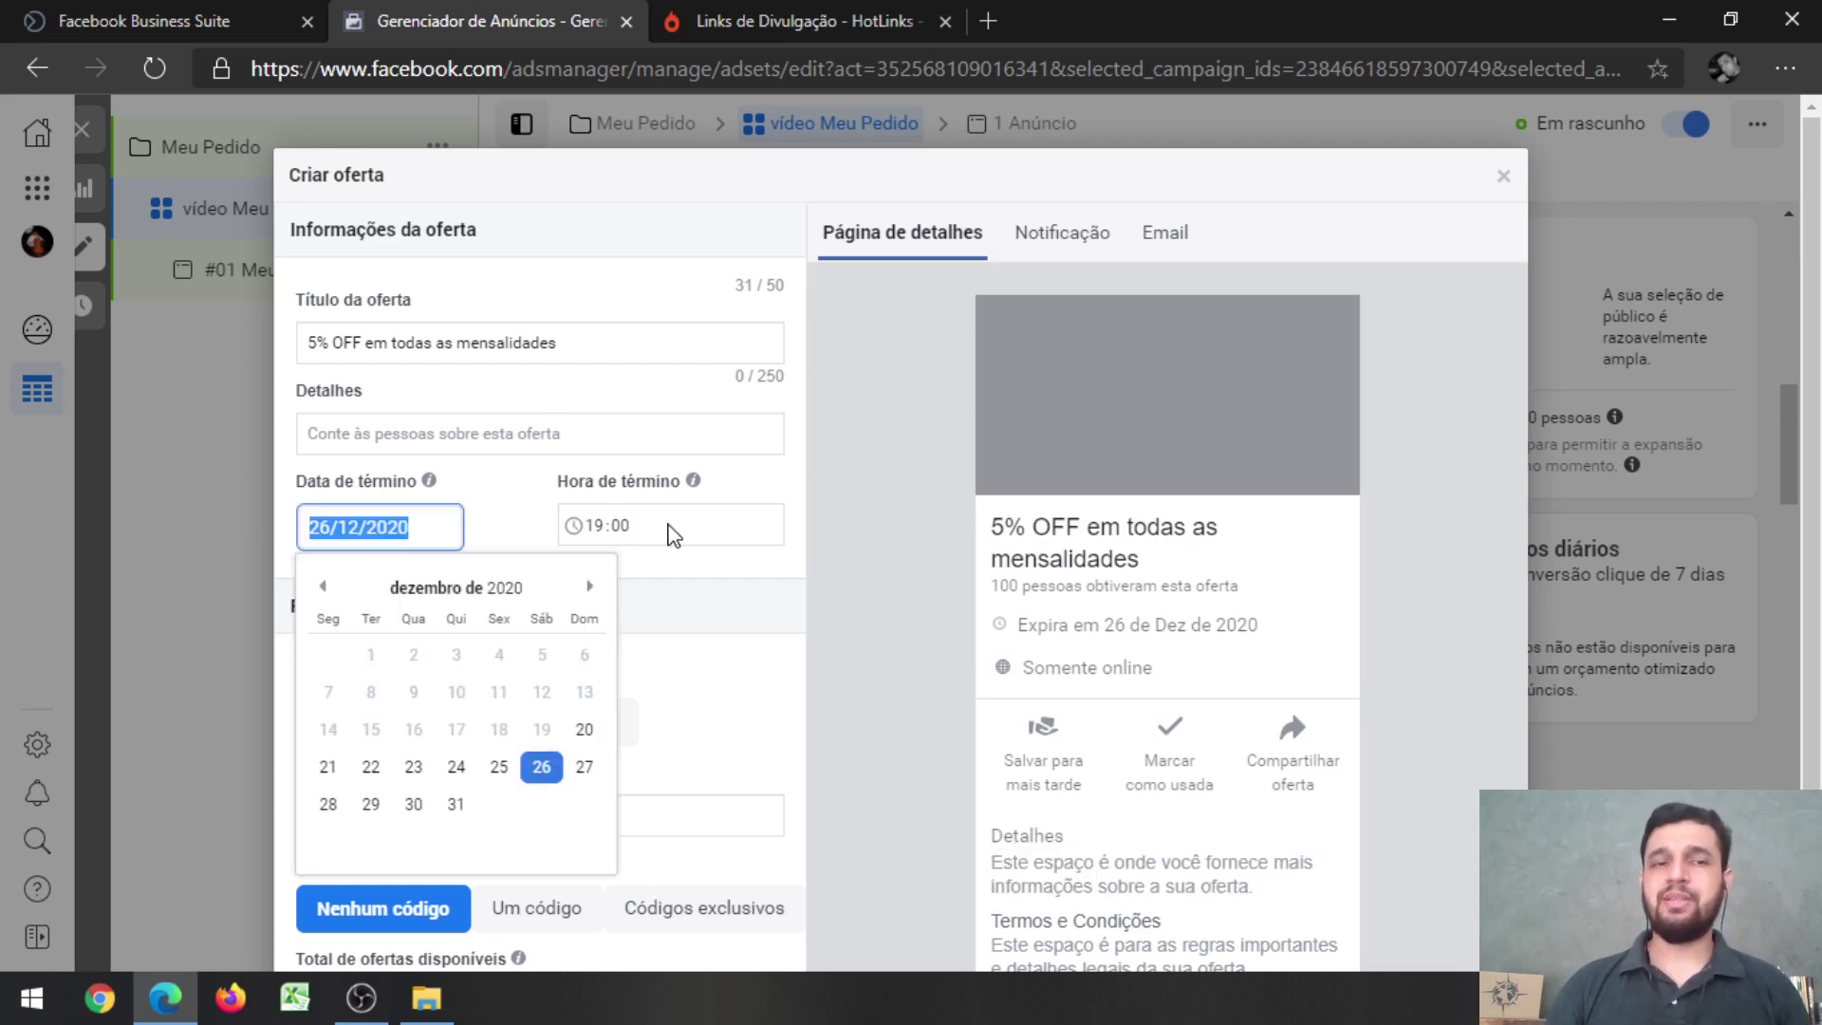
left_click(715, 591)
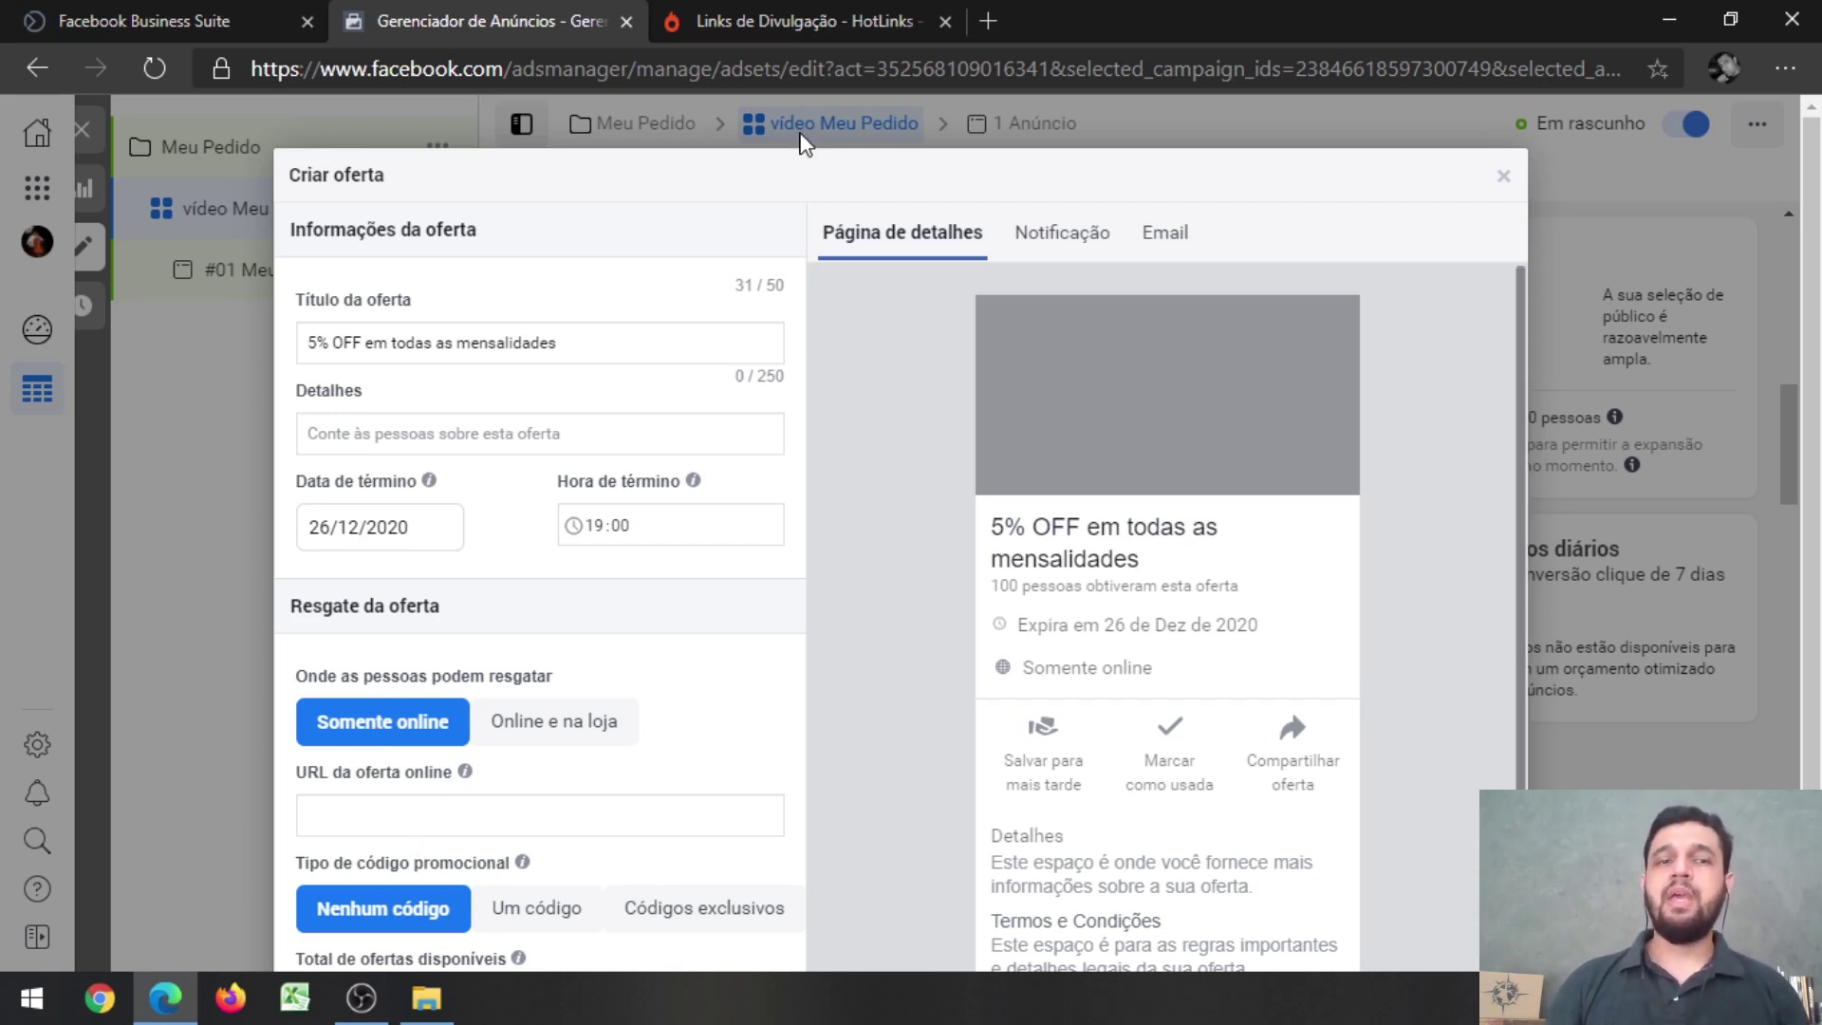
- Copy the Página de Vendas Externa link from Hotmart's HotLinks page and paste it as the offer's URL da oferta online
left_click(810, 26)
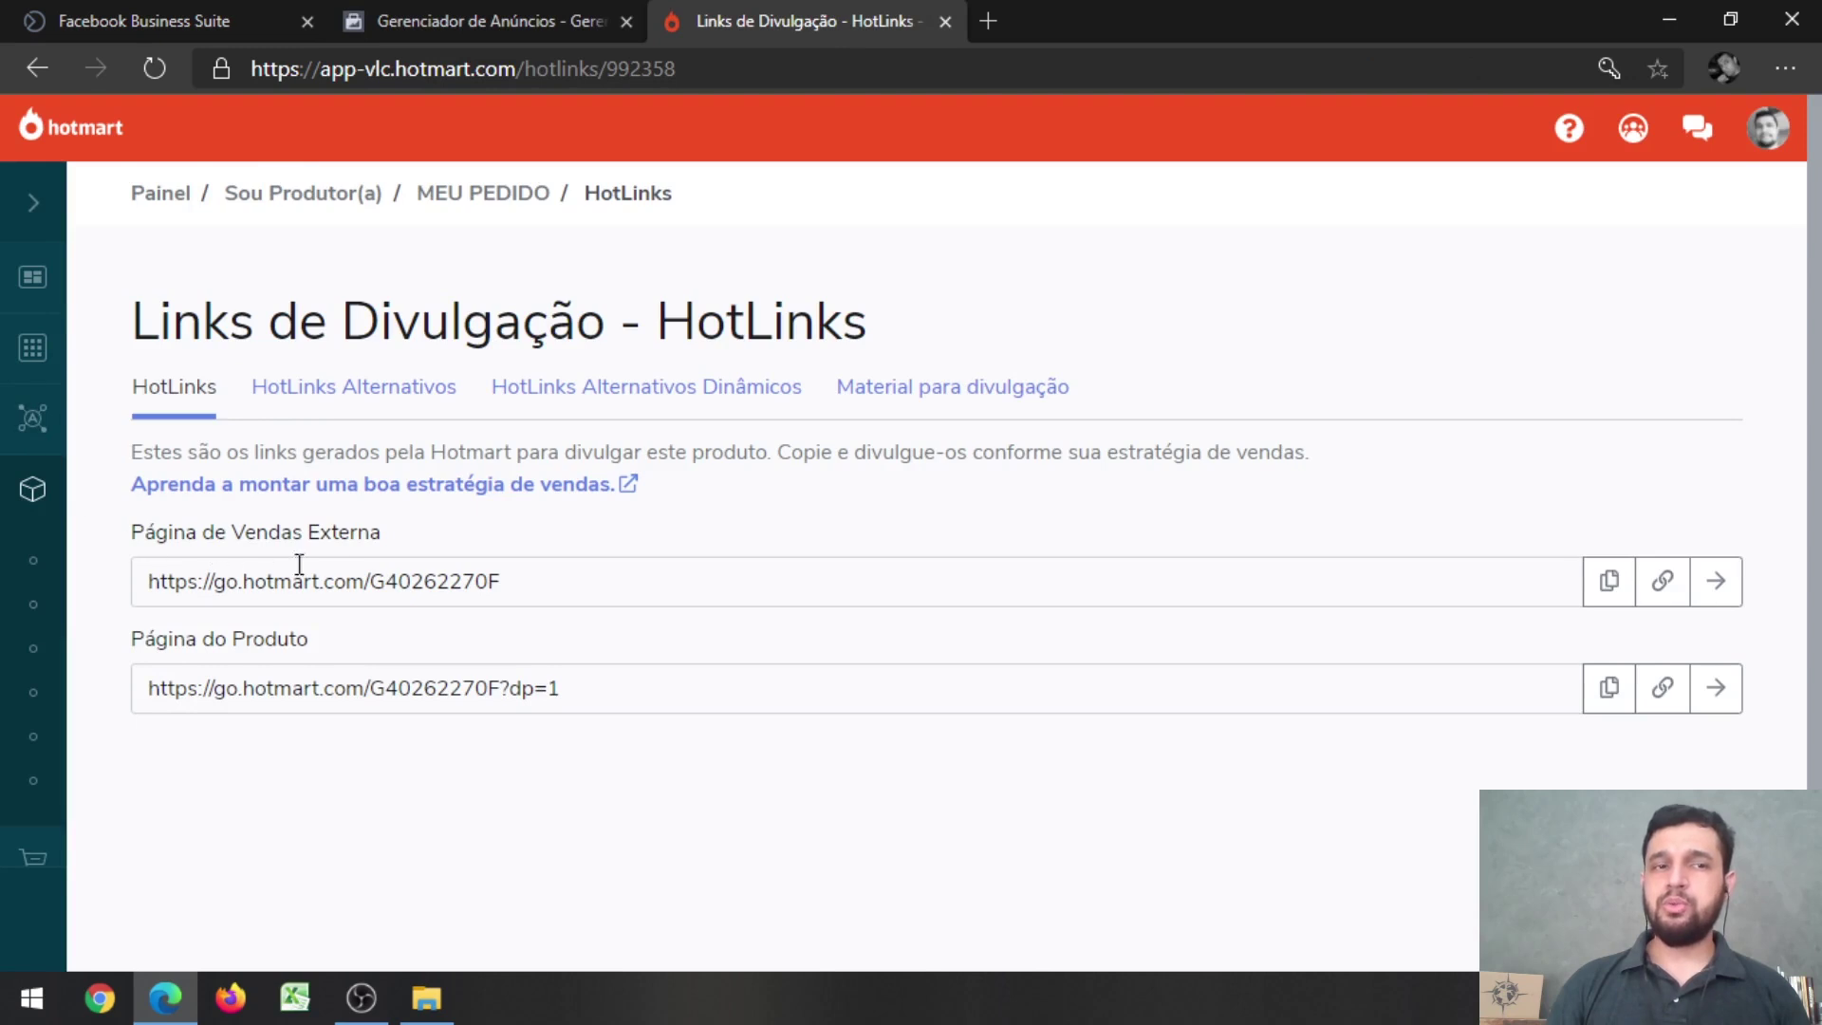
mouse_move(38, 500)
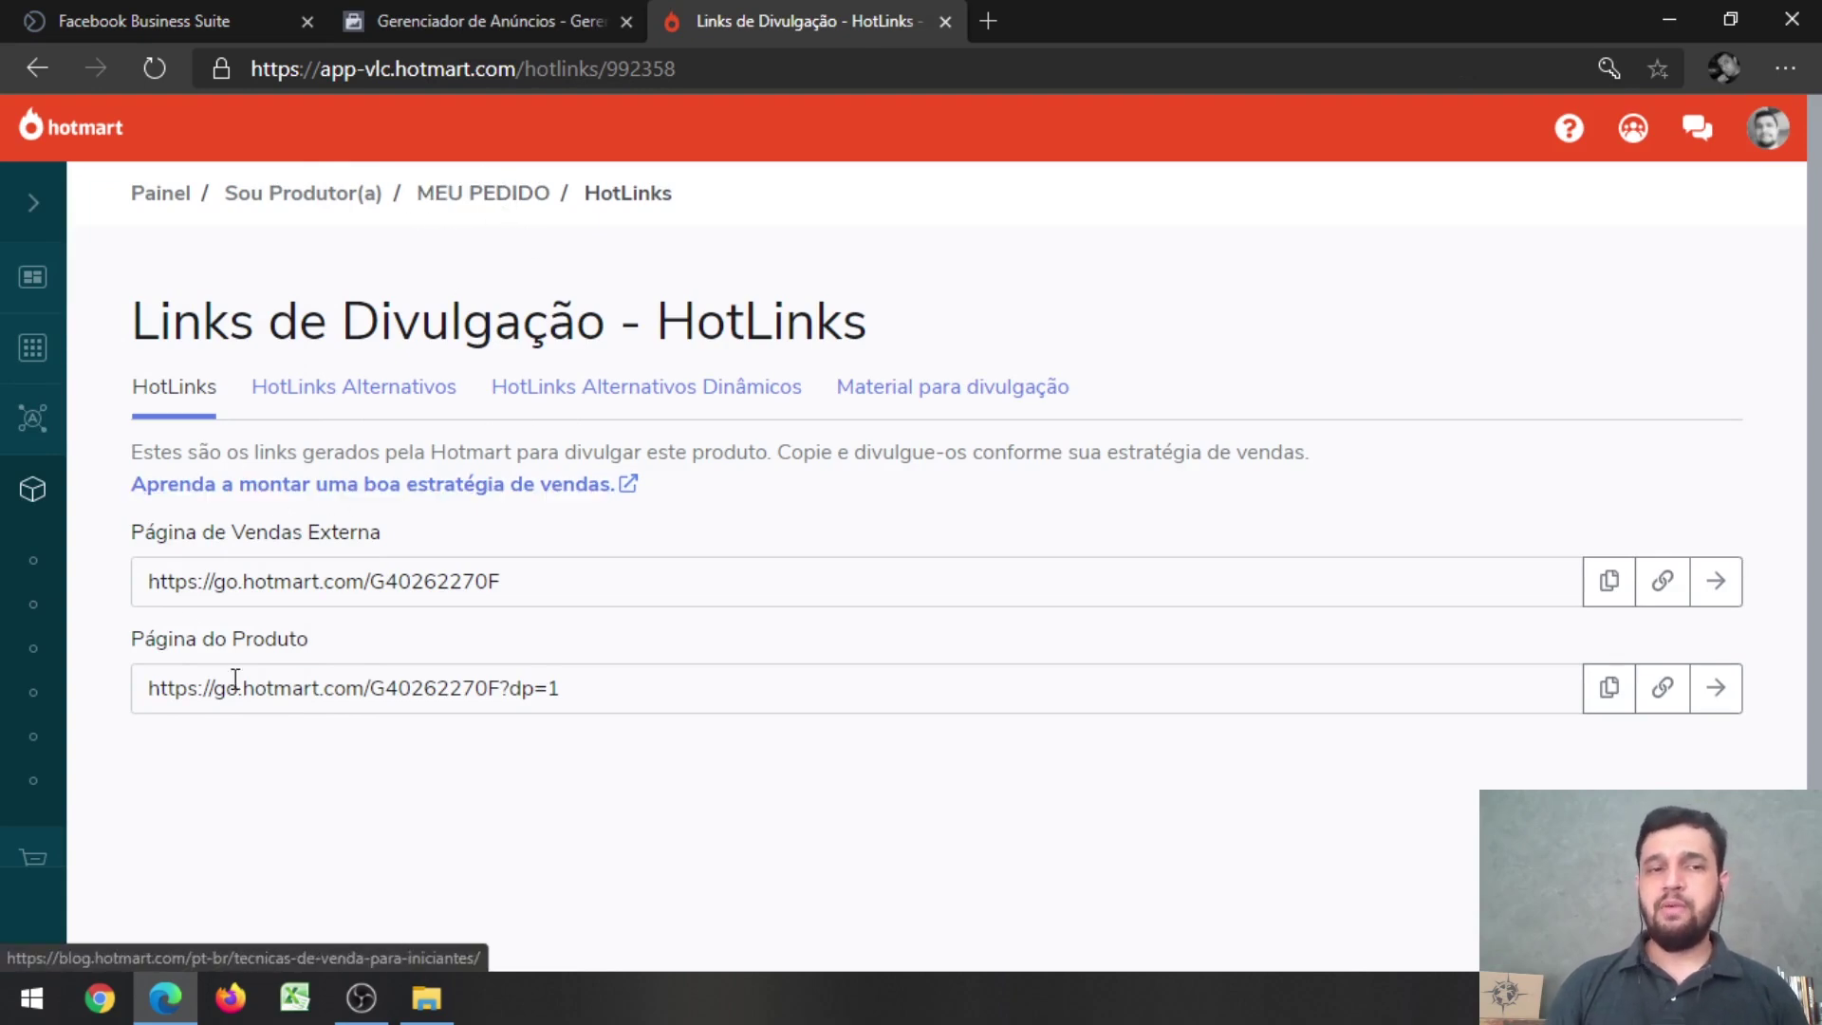
left_click(1605, 594)
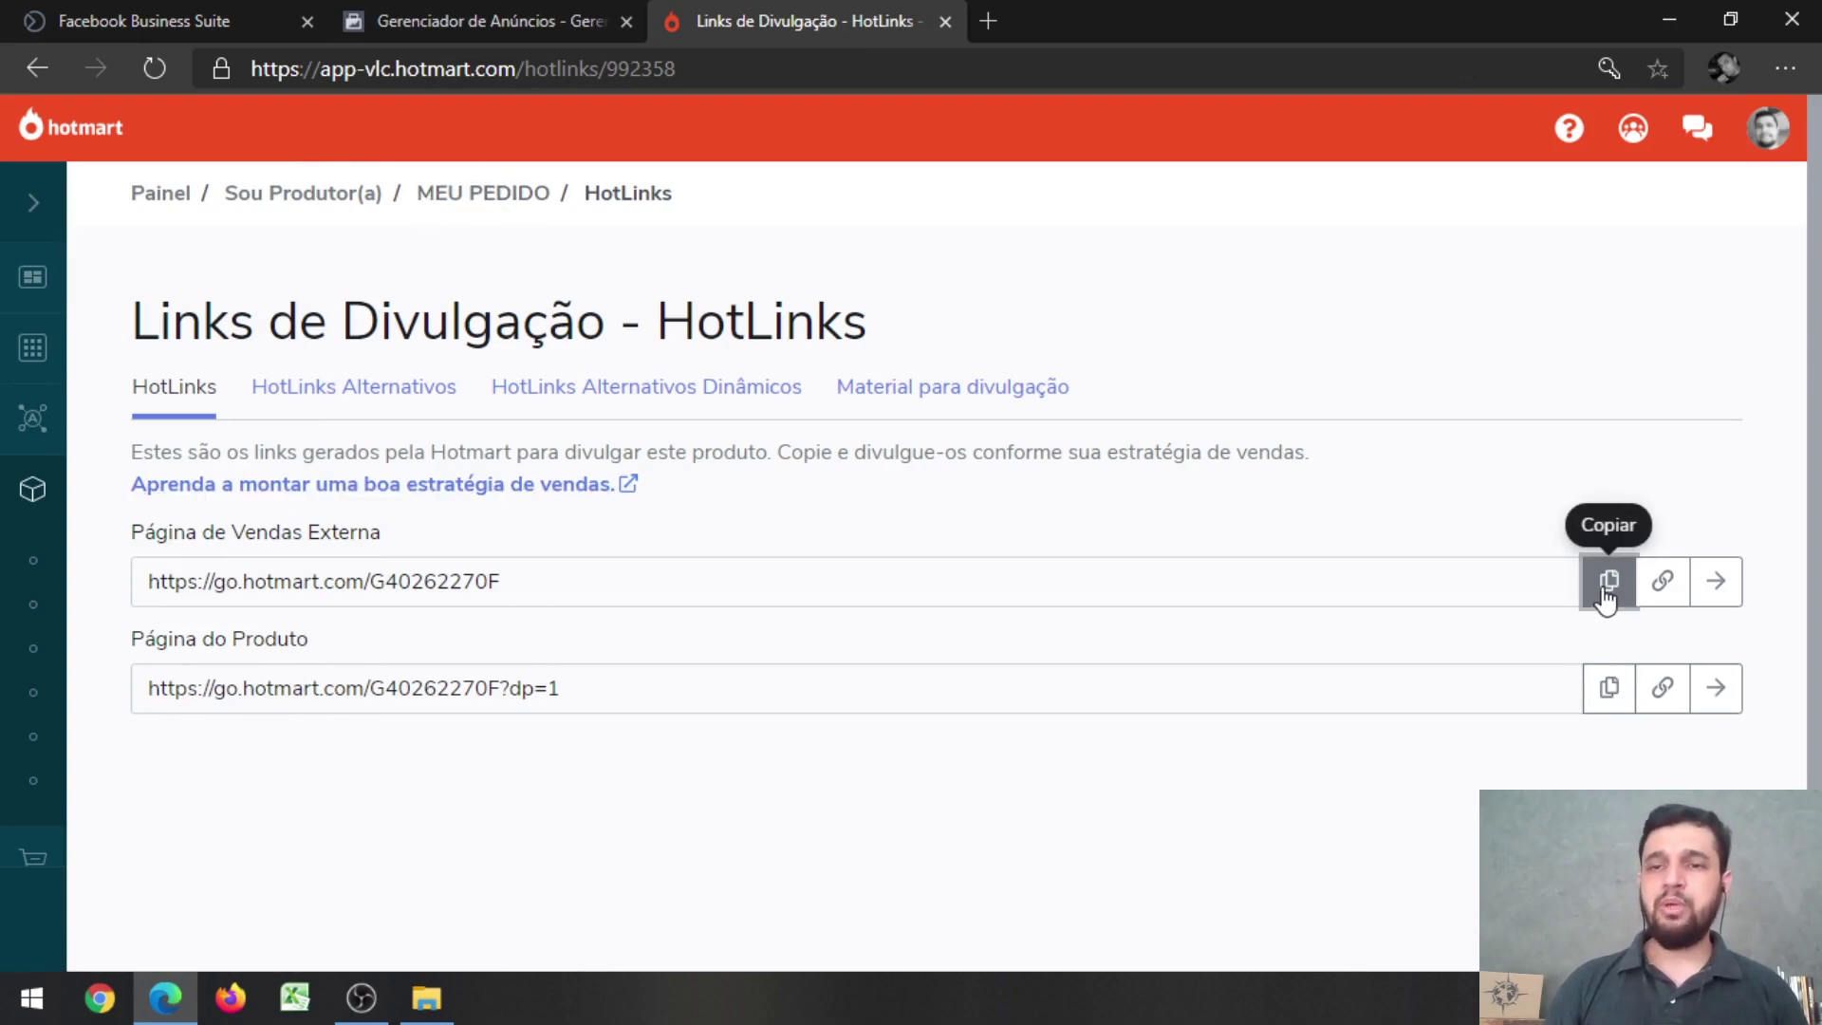
left_click(543, 20)
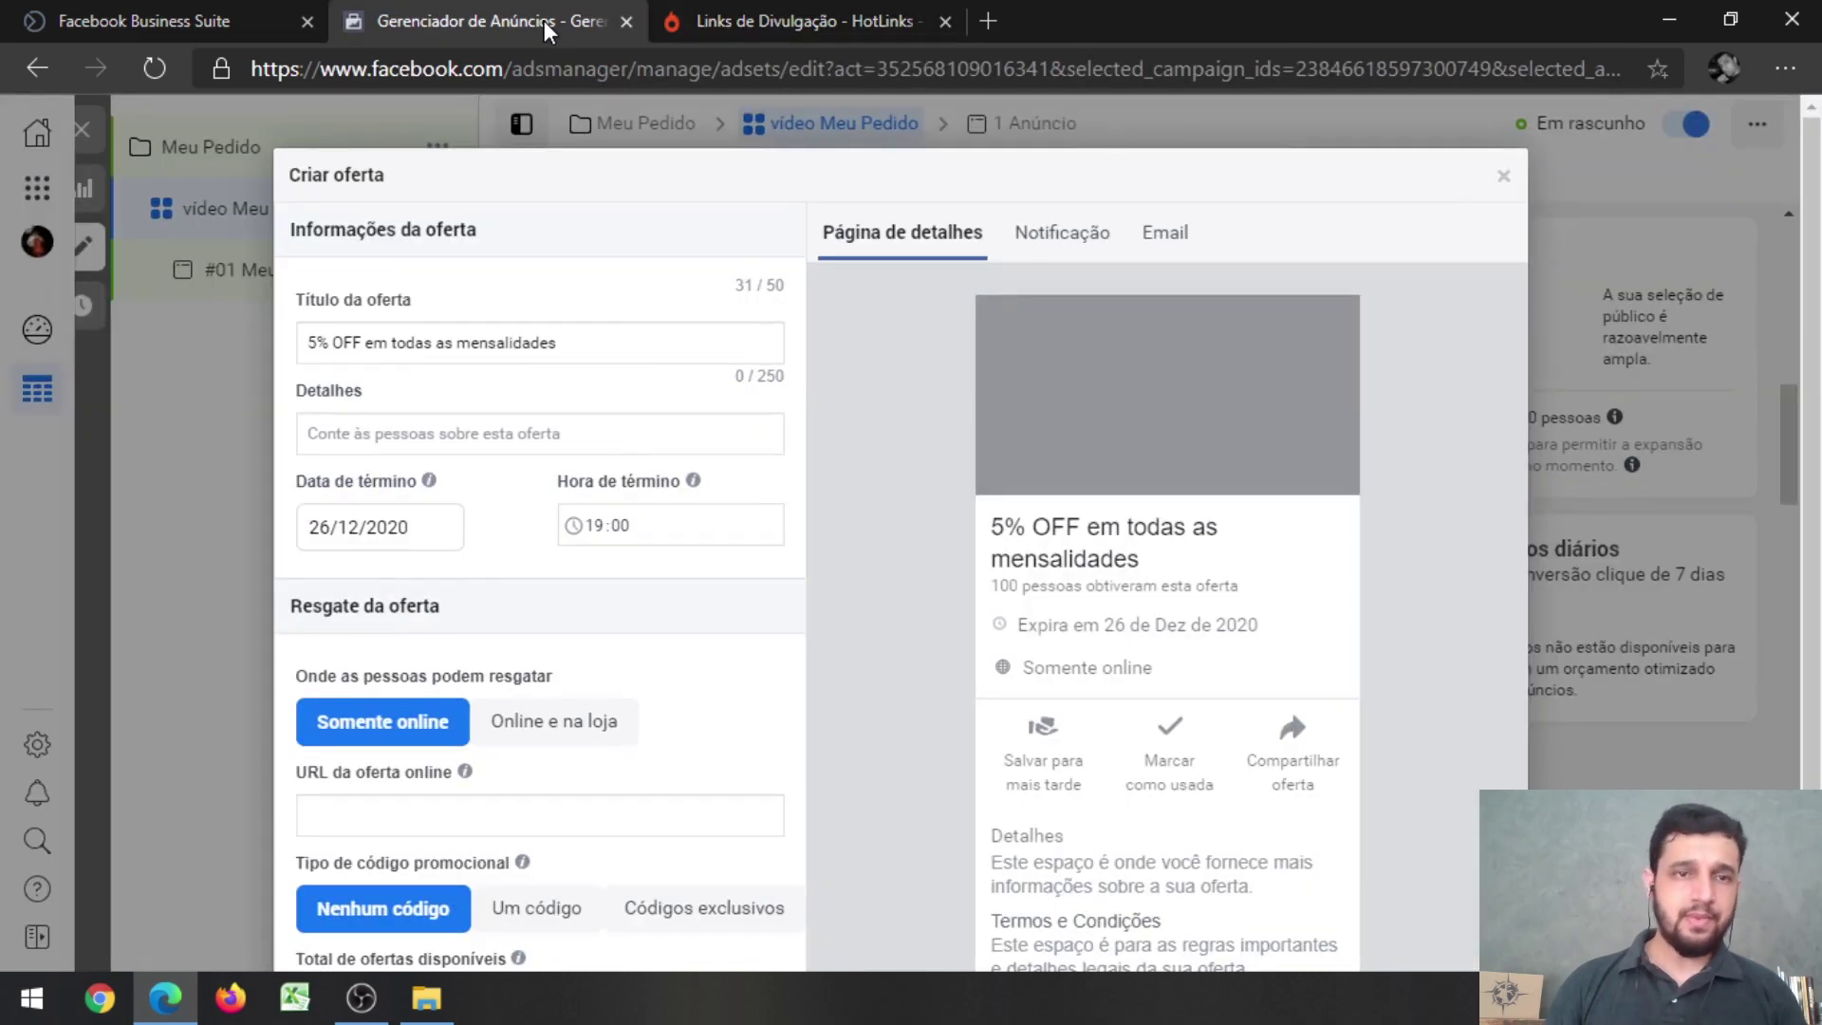
left_click(391, 815)
key("ctrl+v")
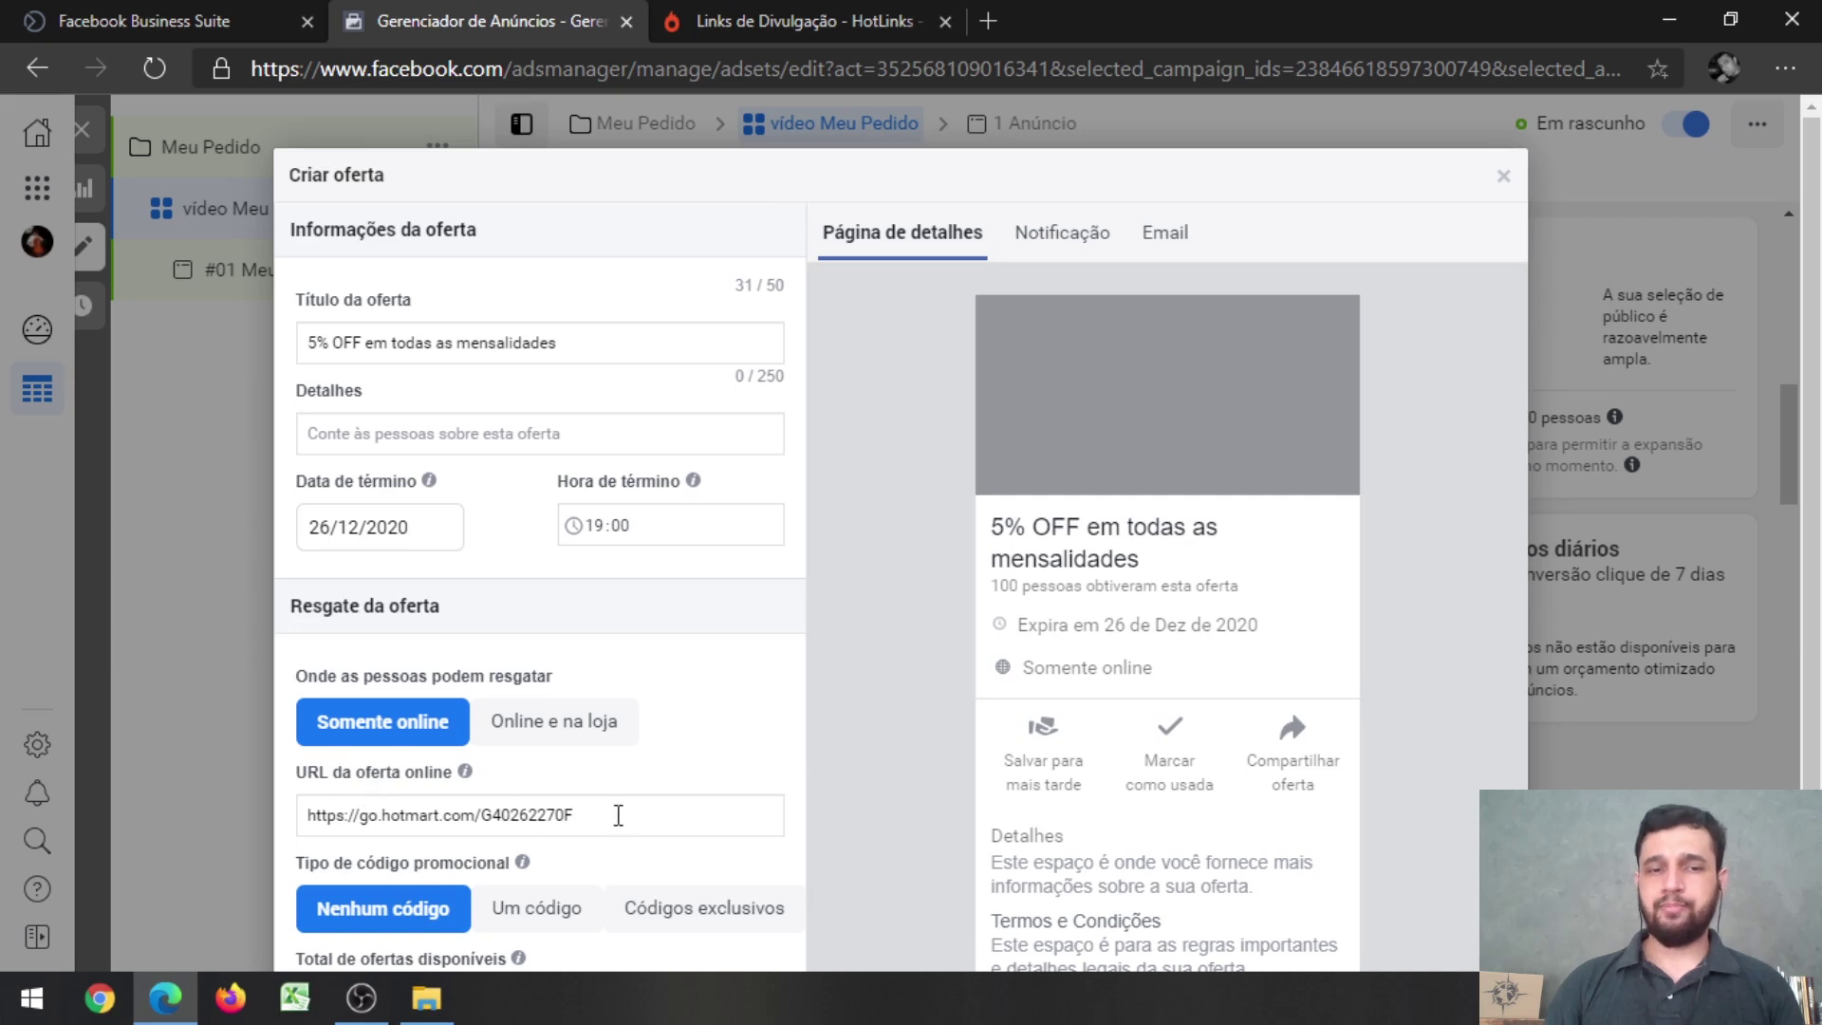
scroll(618, 815, "down", 3)
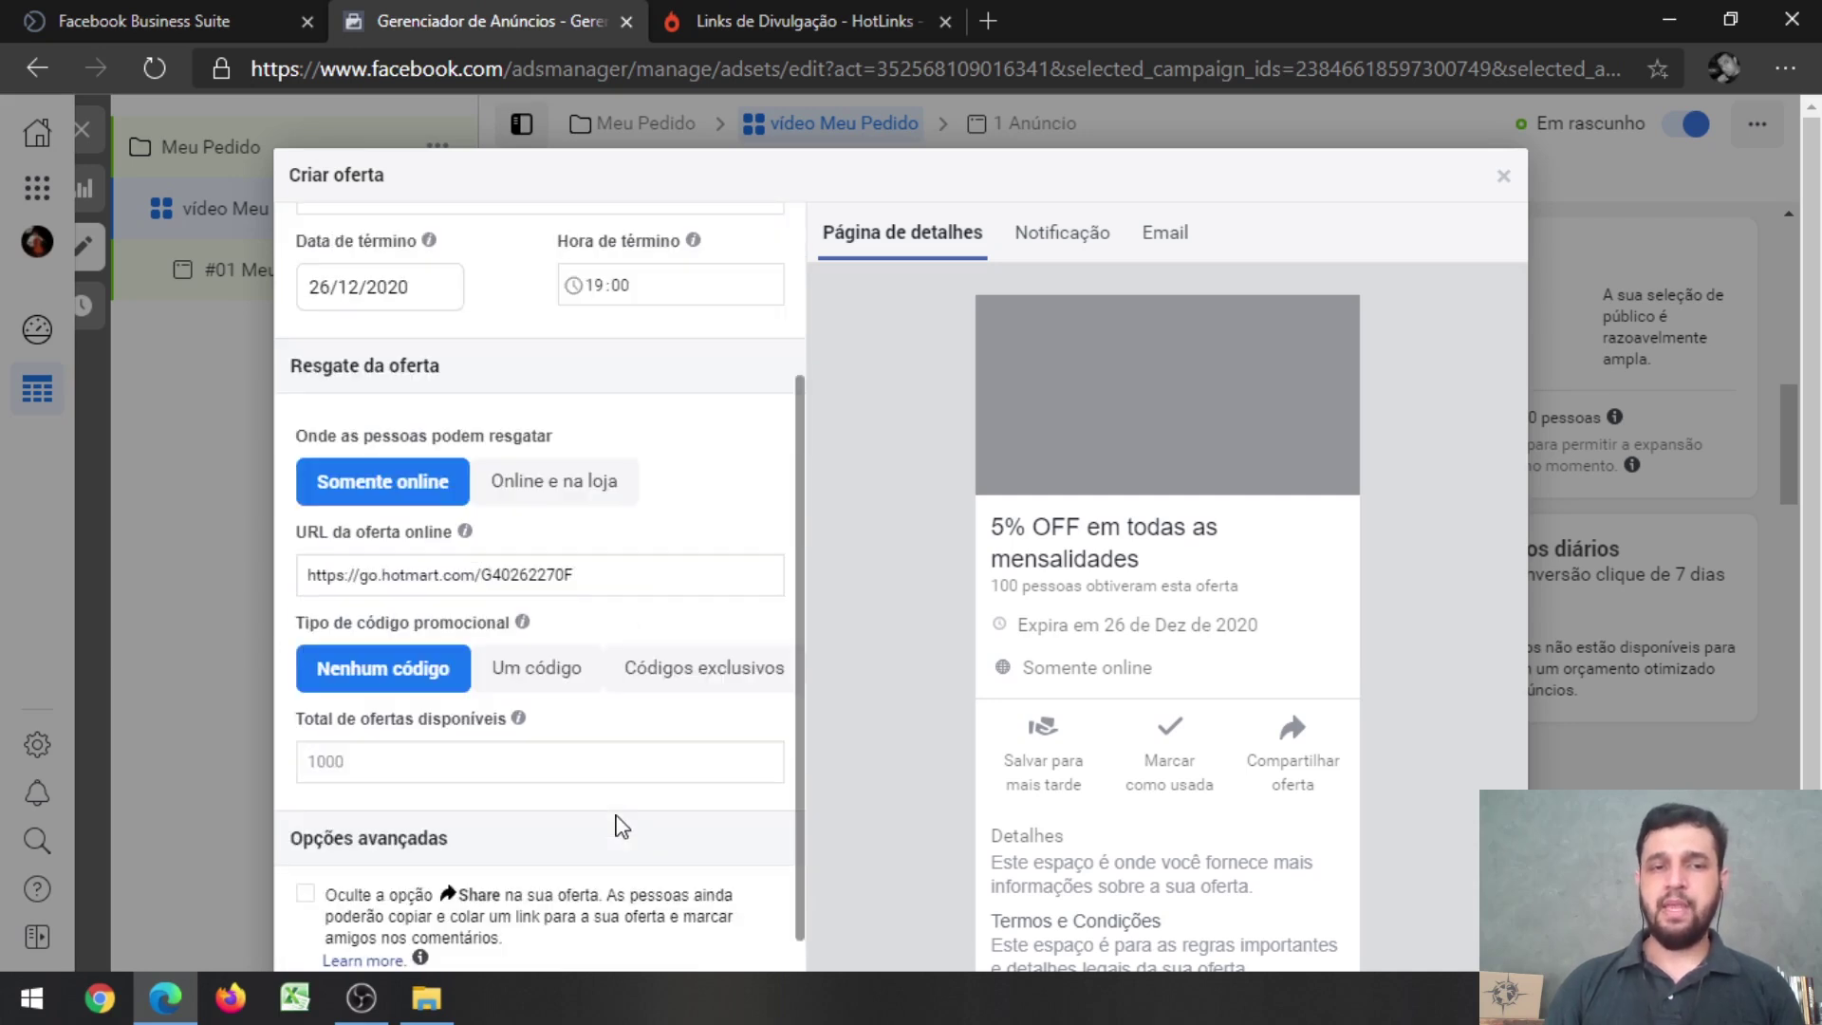
- Set the offer's Tipo de código promocional to Um código and enter 5%OFF as the Código promocional online
left_click(558, 676)
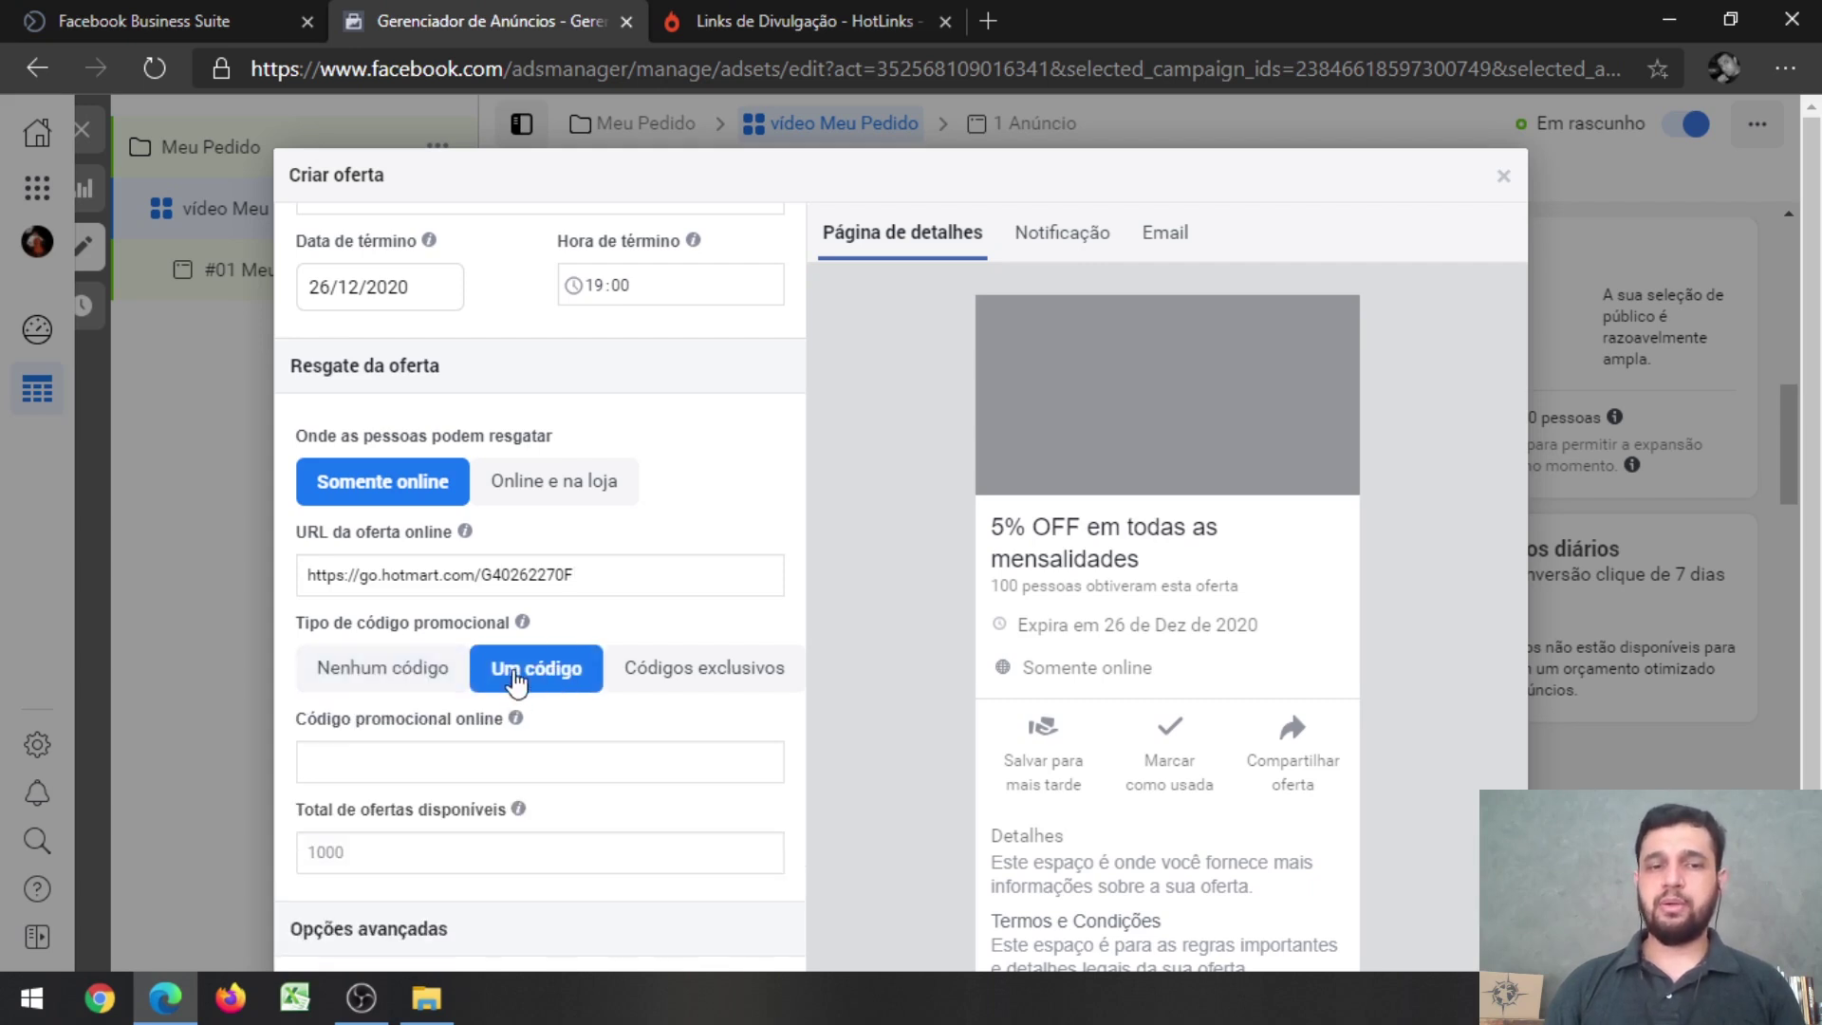
left_click(466, 761)
type("5")
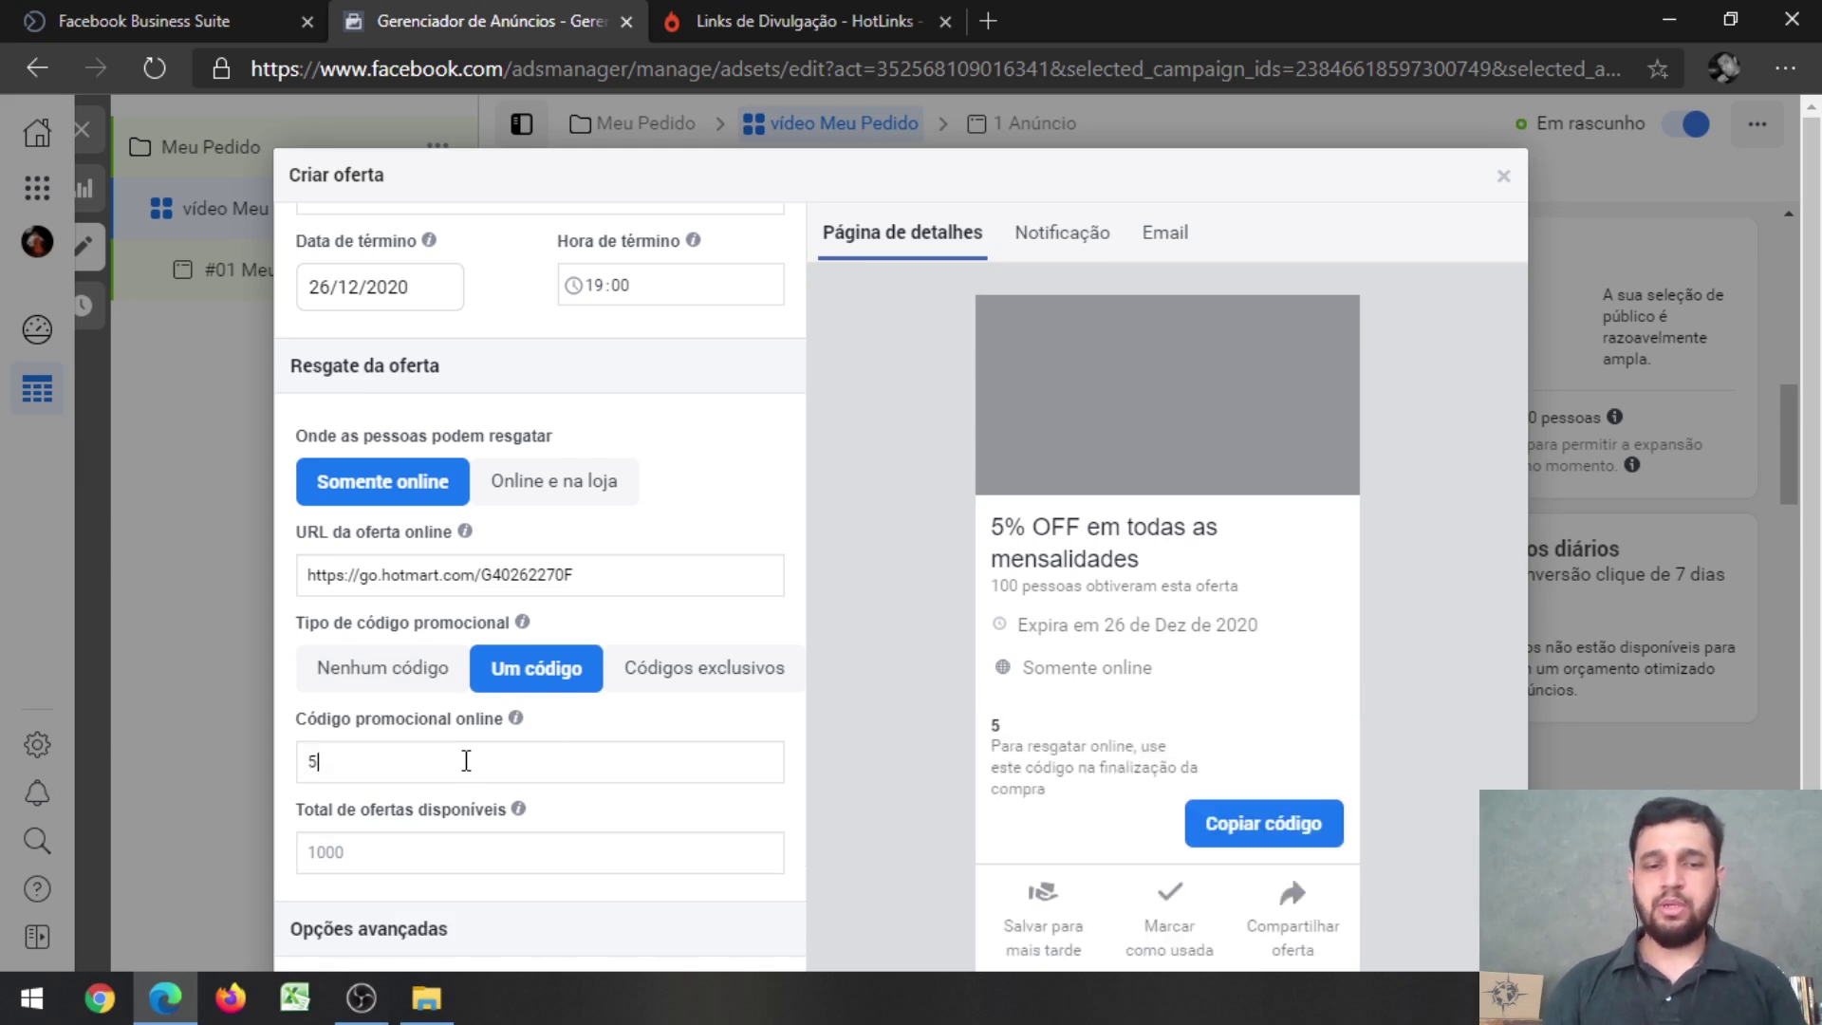
type("%")
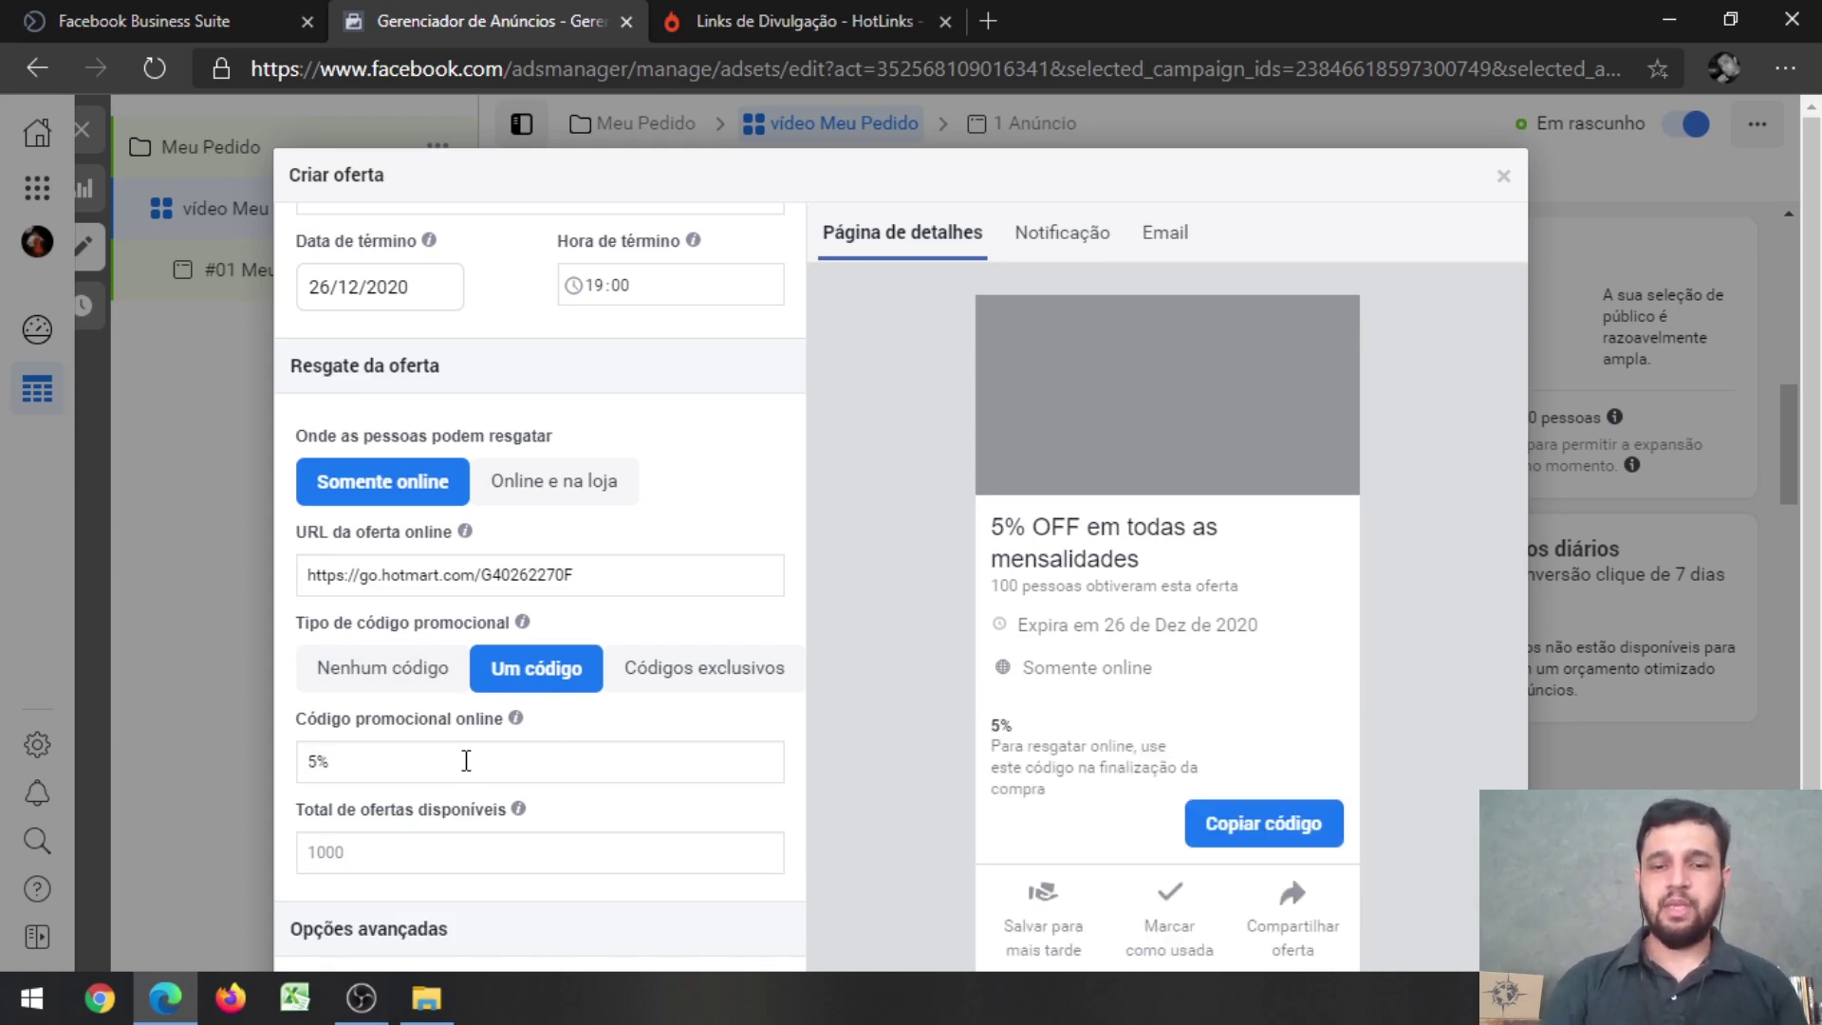
type("OFF")
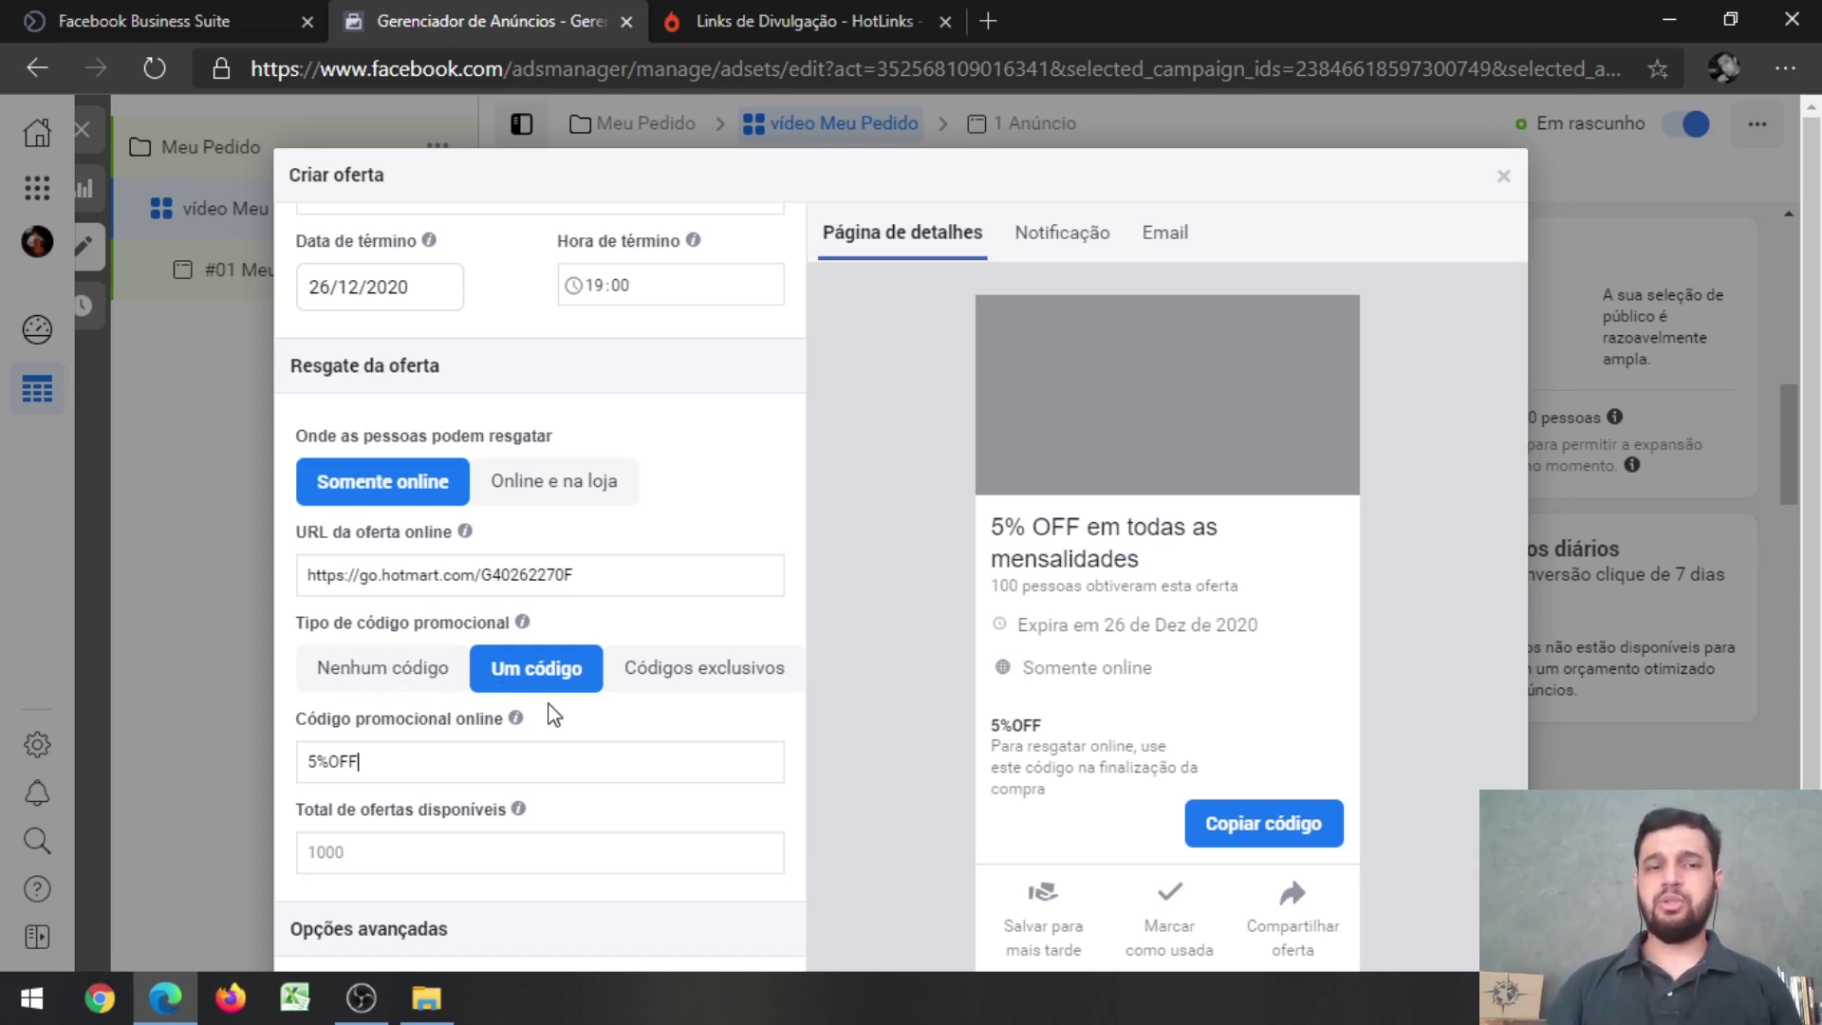
scroll(551, 712, "down", 2)
left_click(377, 679)
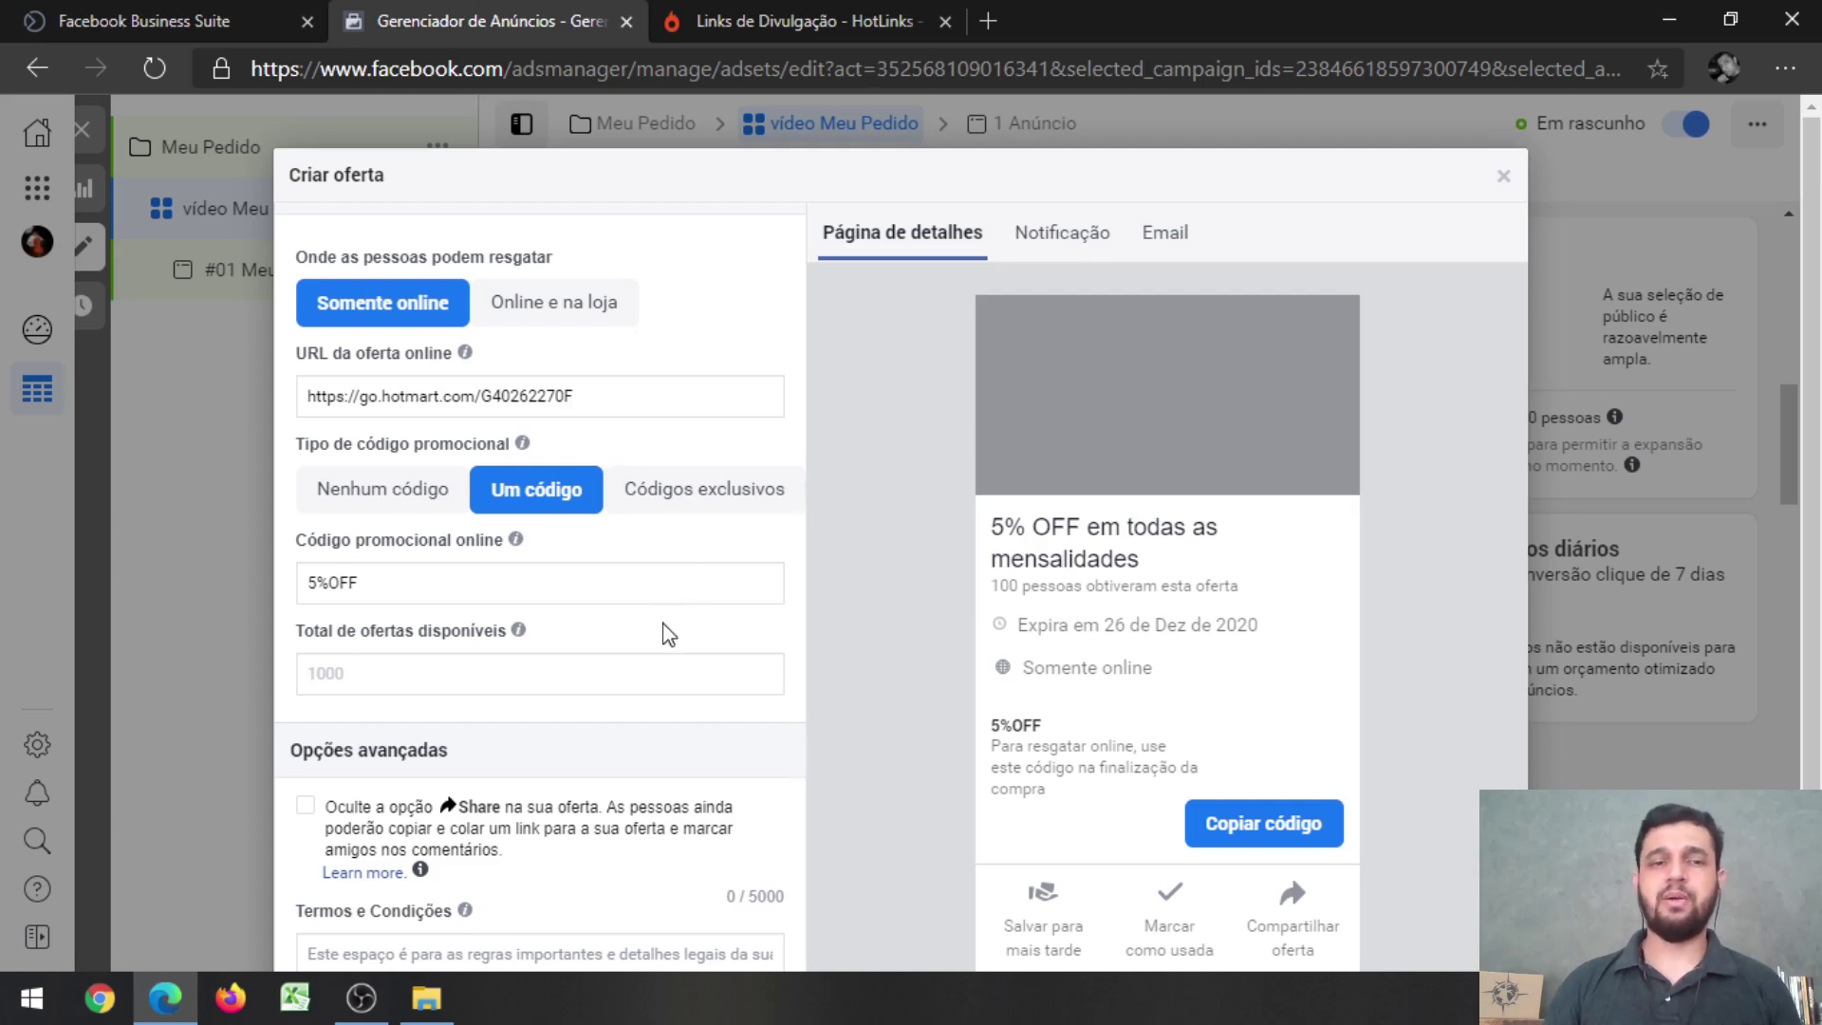
left_click(670, 687)
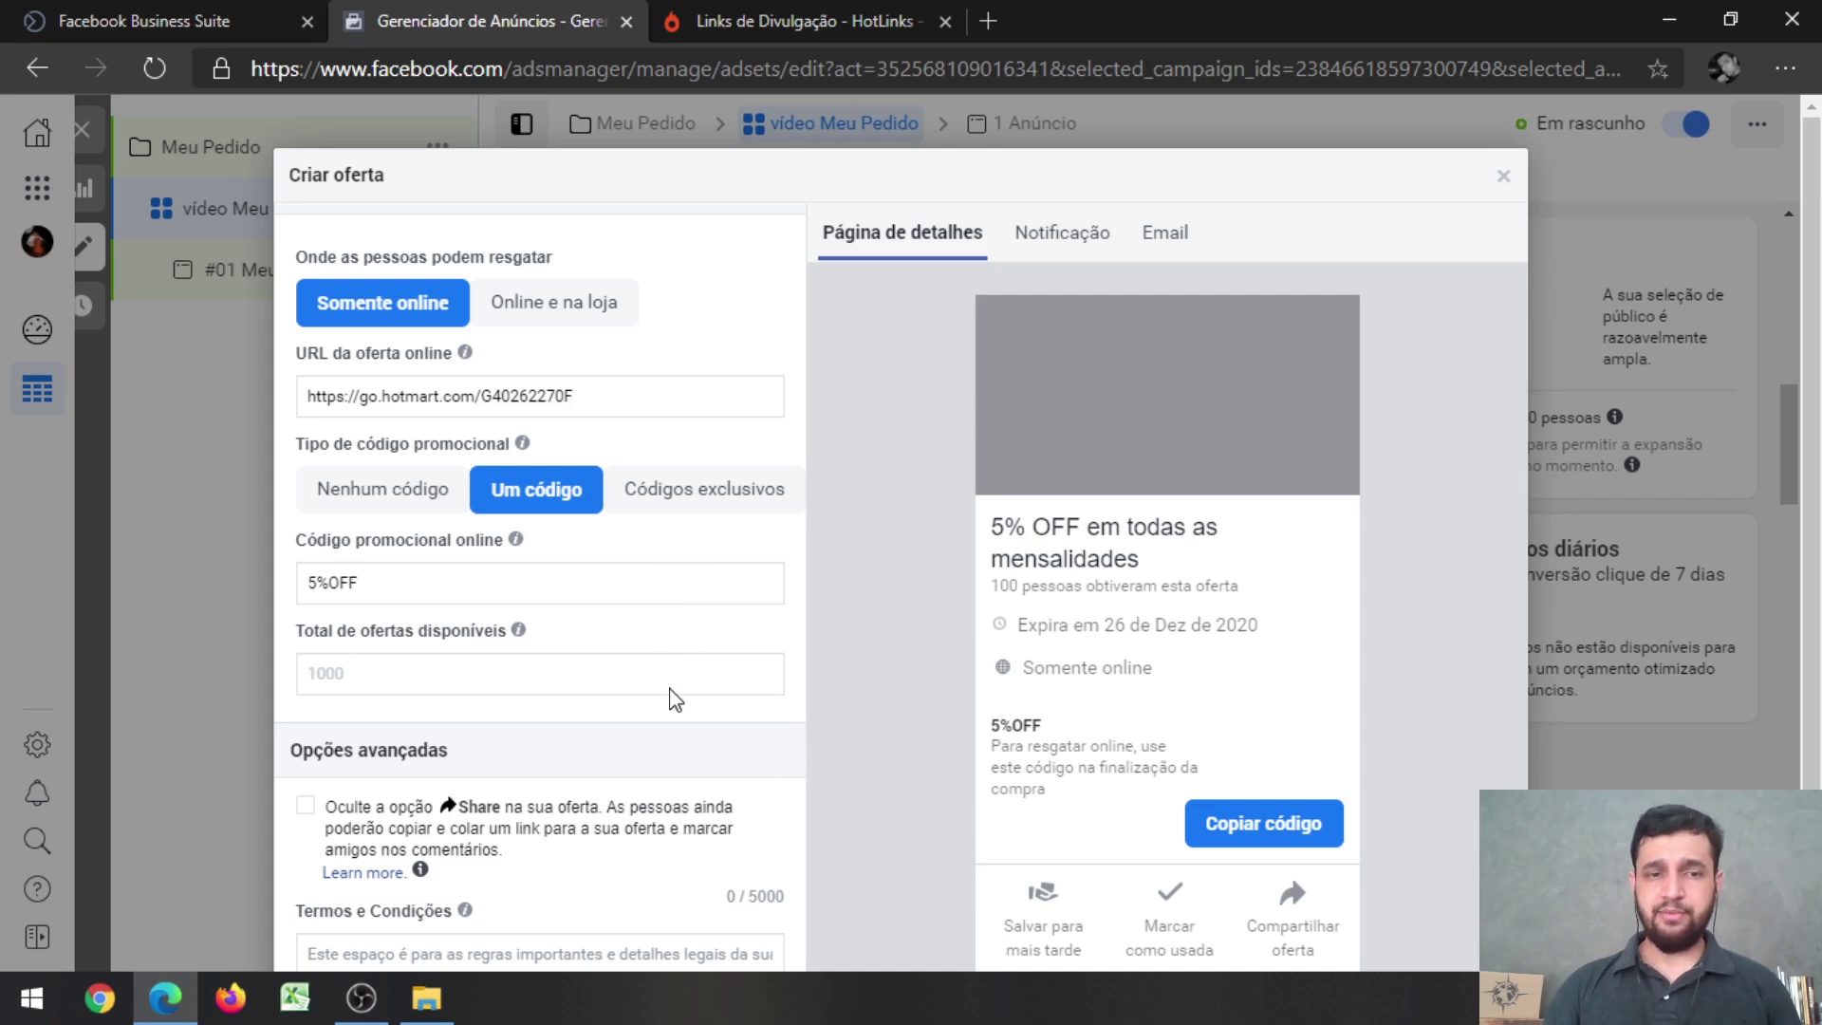
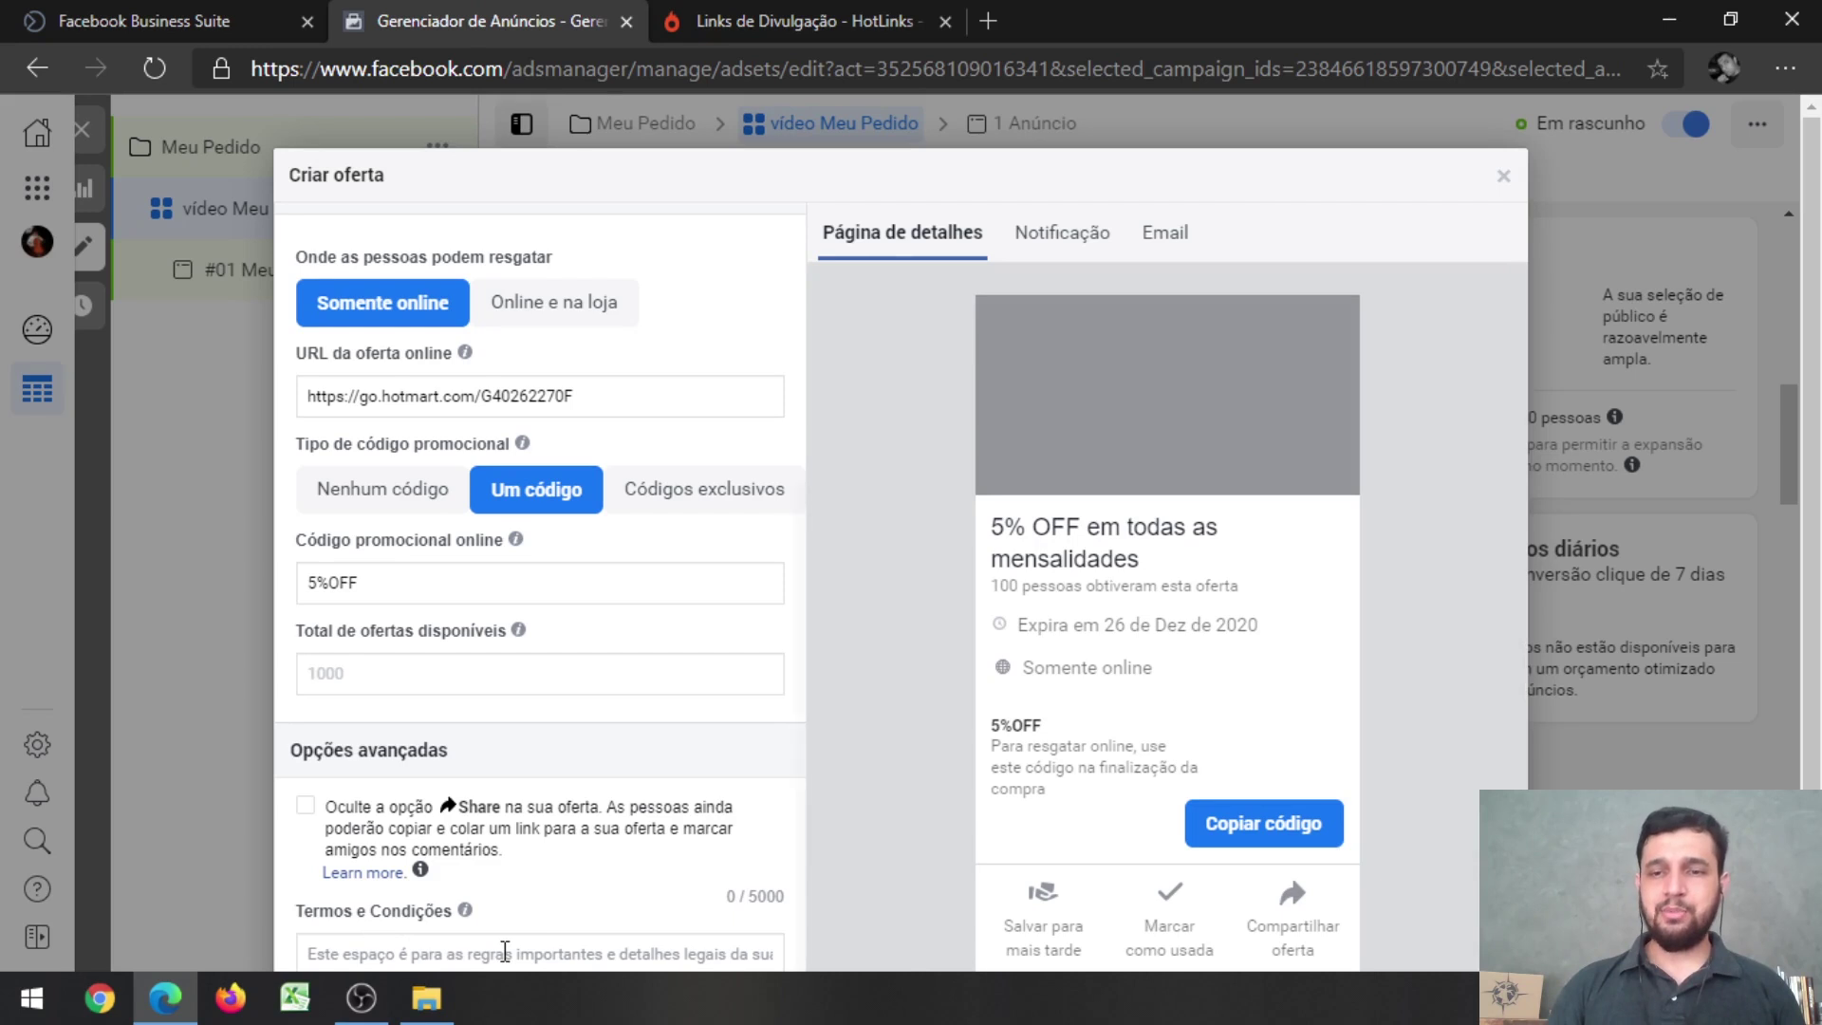
- Fill in the offer's Termos e Condições with "O codigo promocional deve ser utilizado no carrinho de compras"
scroll(1352, 757, "down", 2)
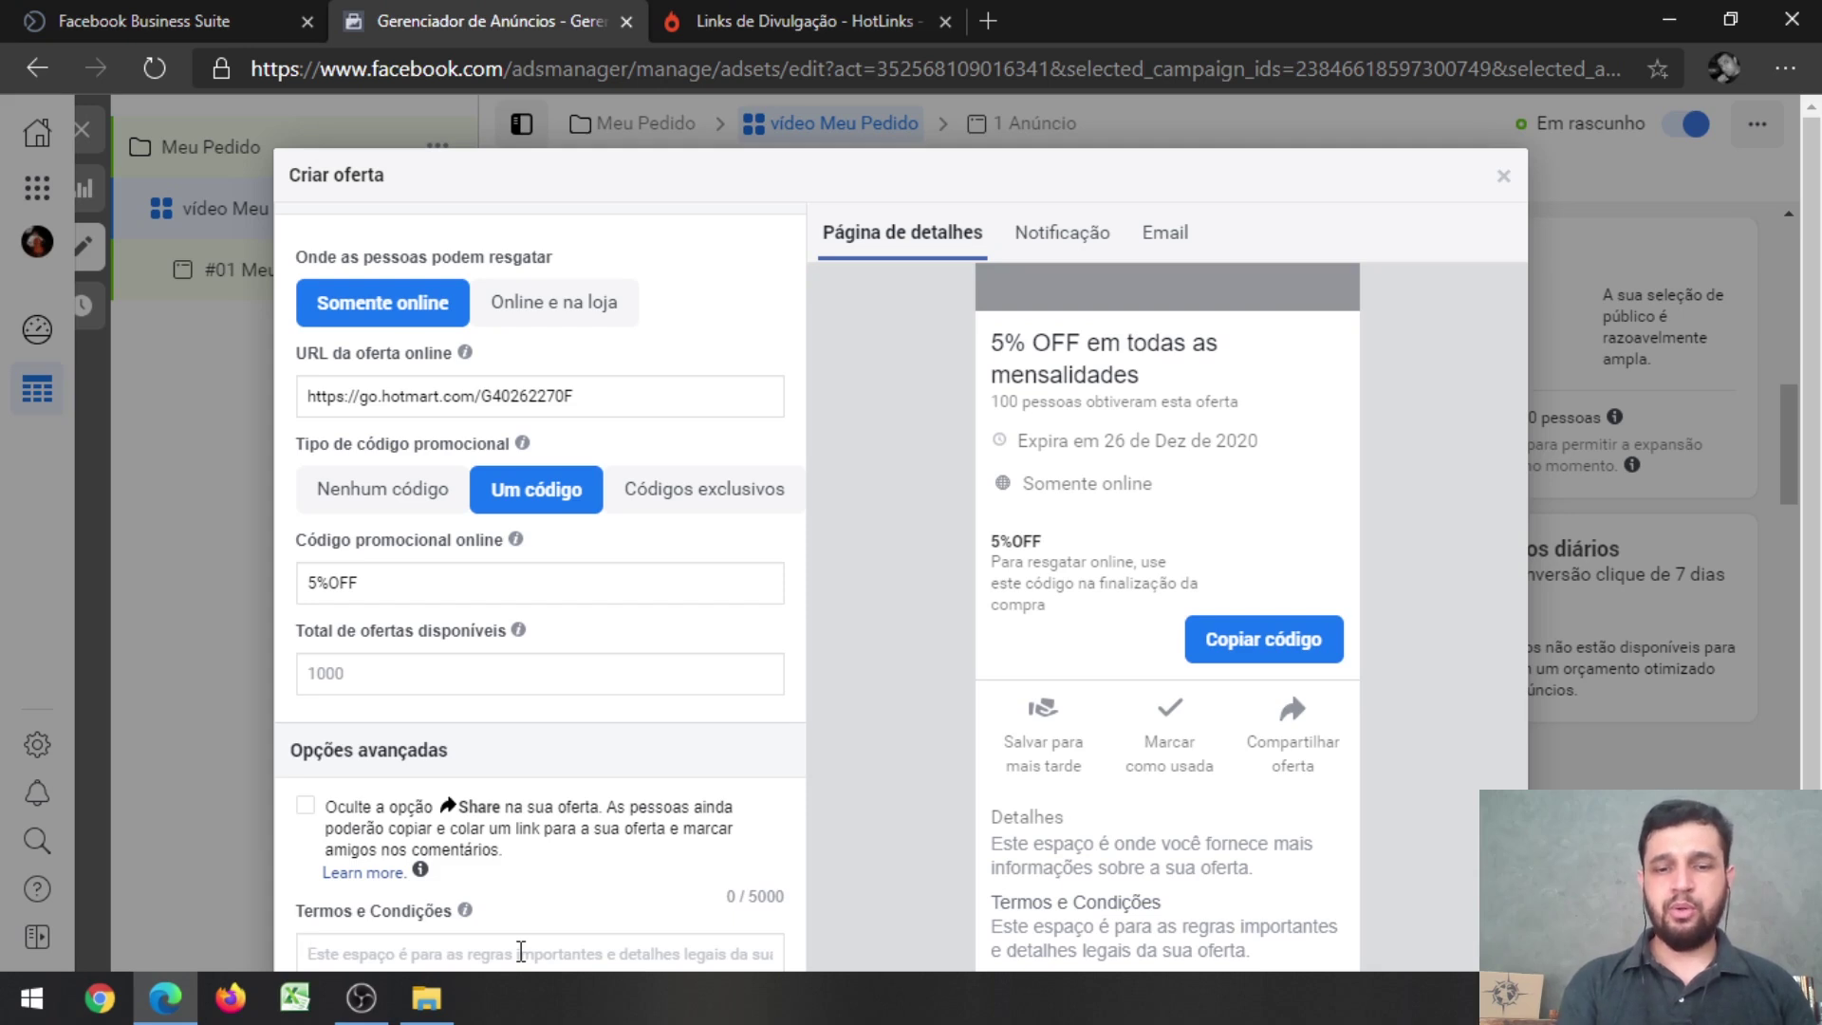
type("O ")
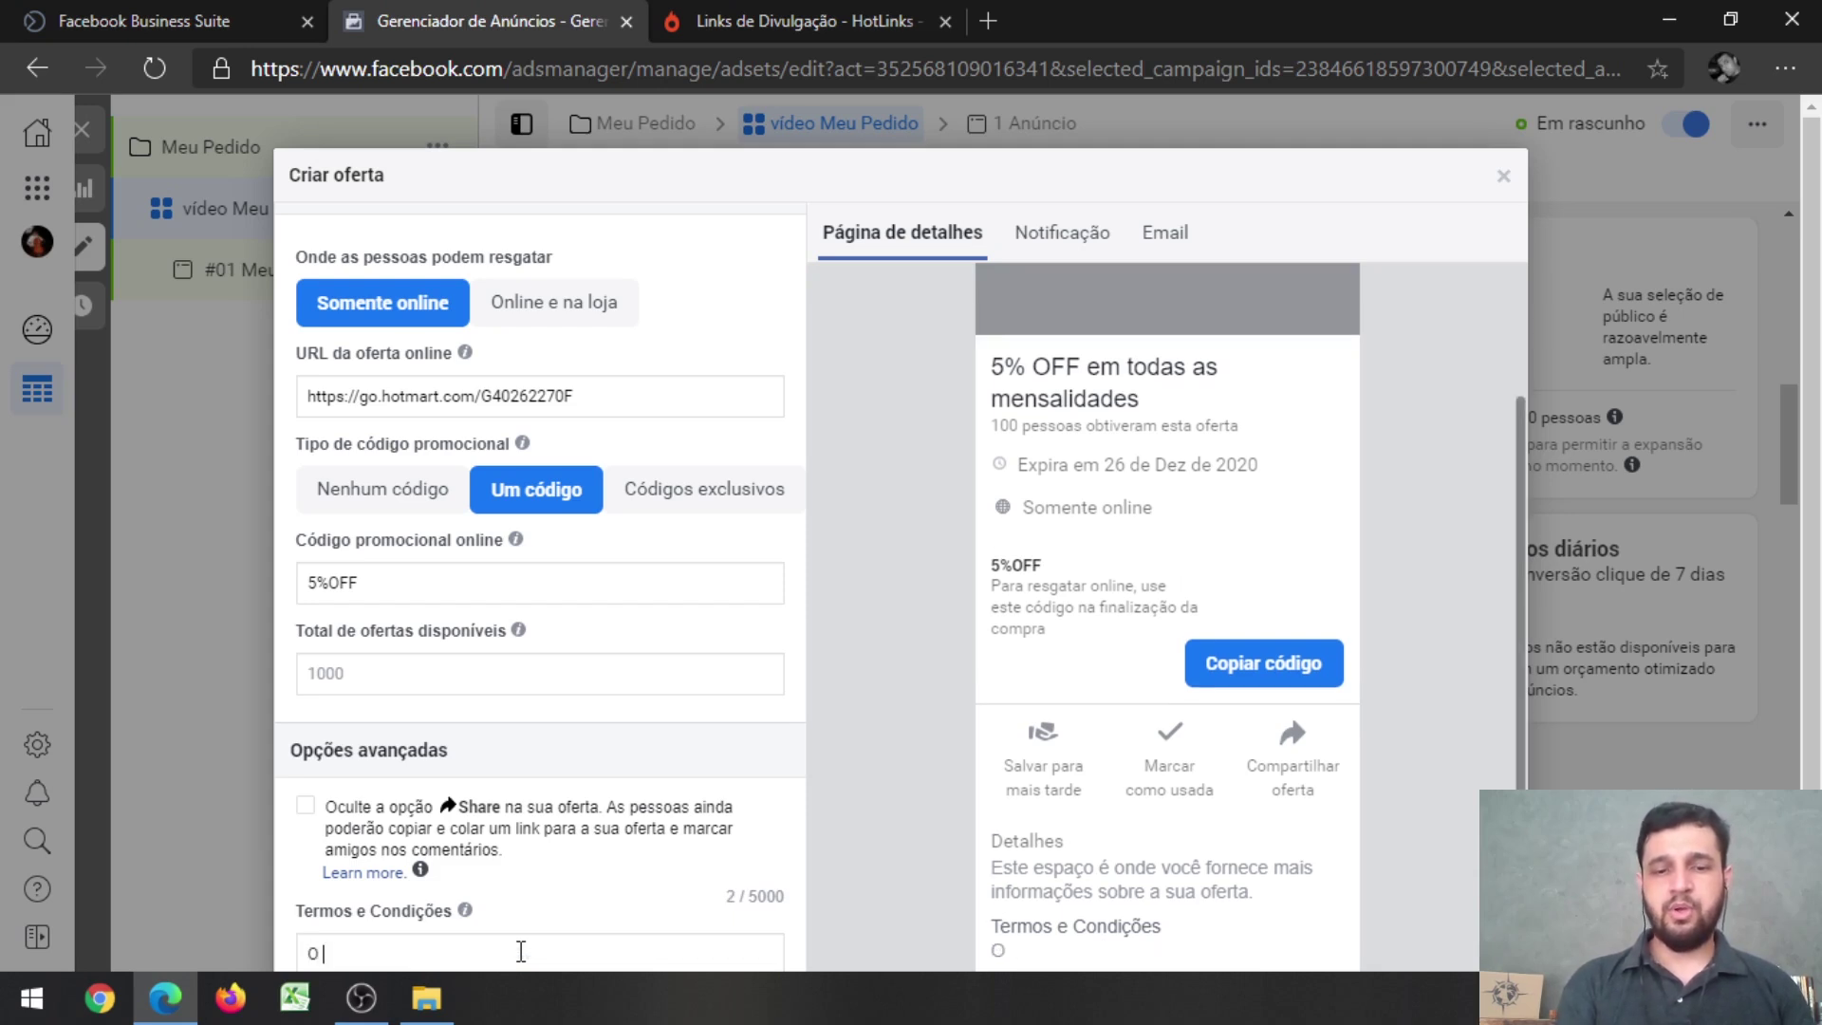
type("codigo promoci")
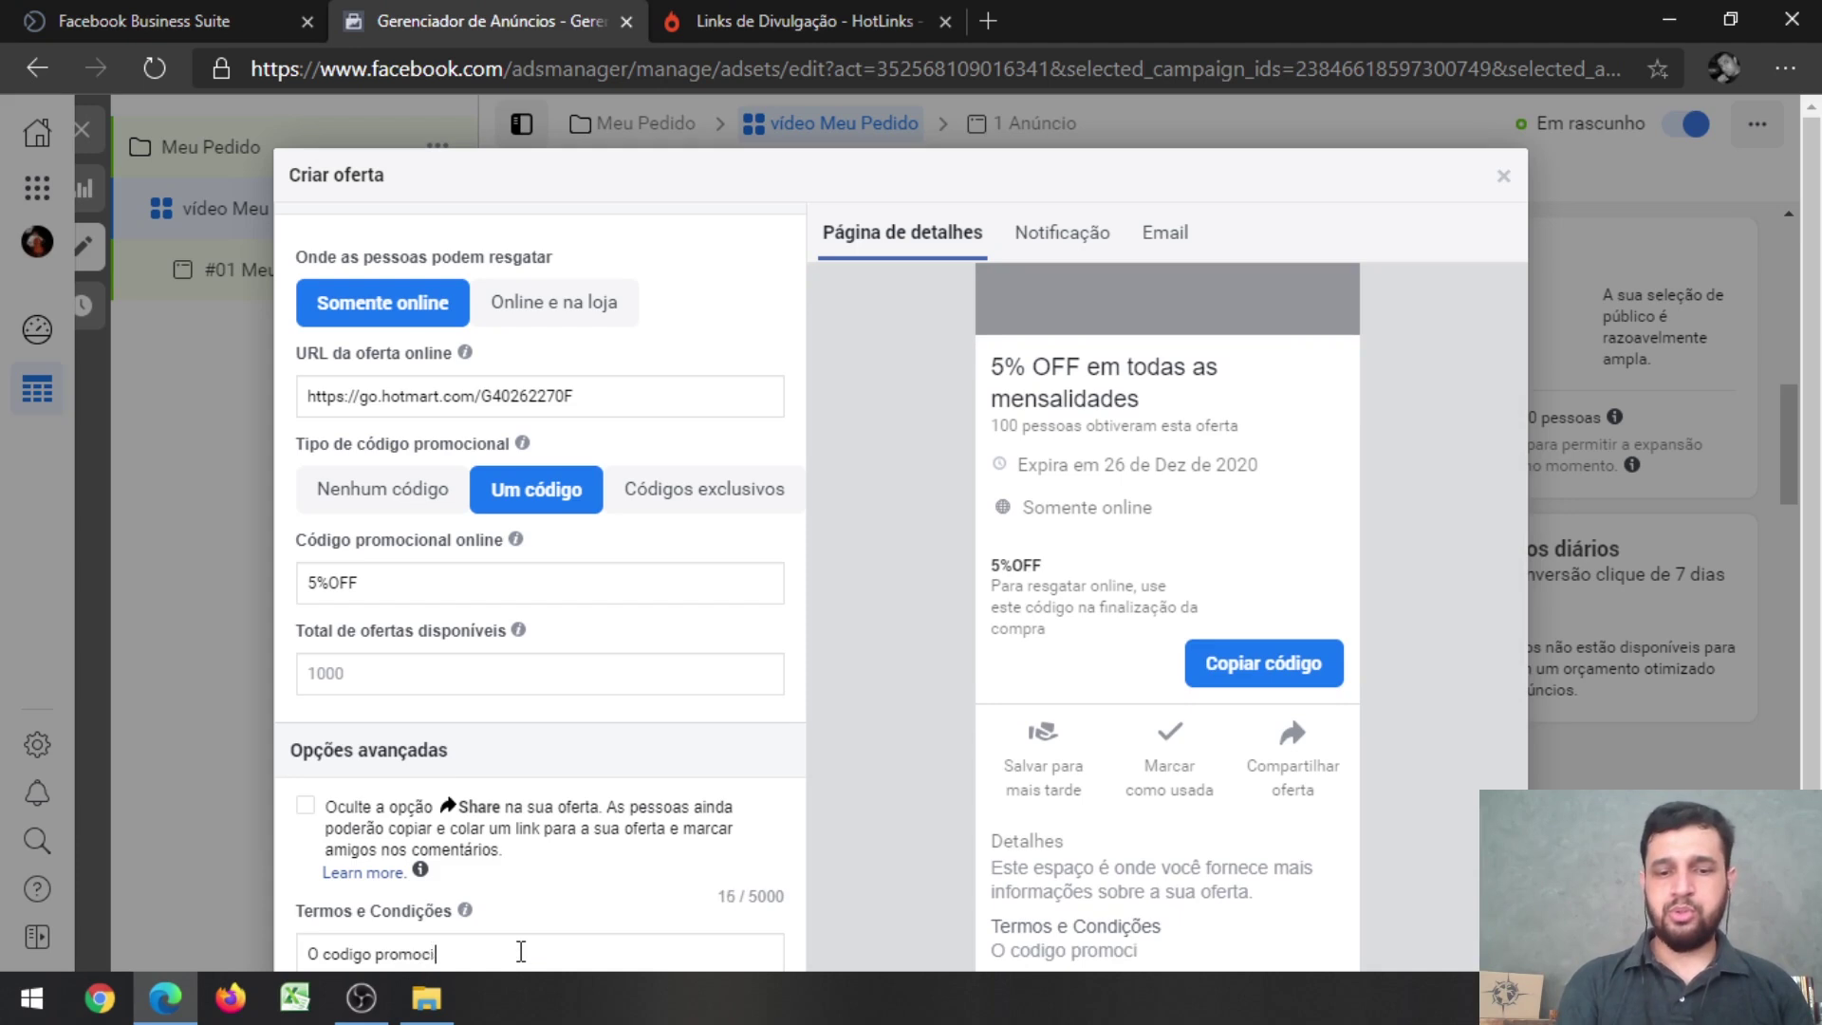
type("onal deve ser ")
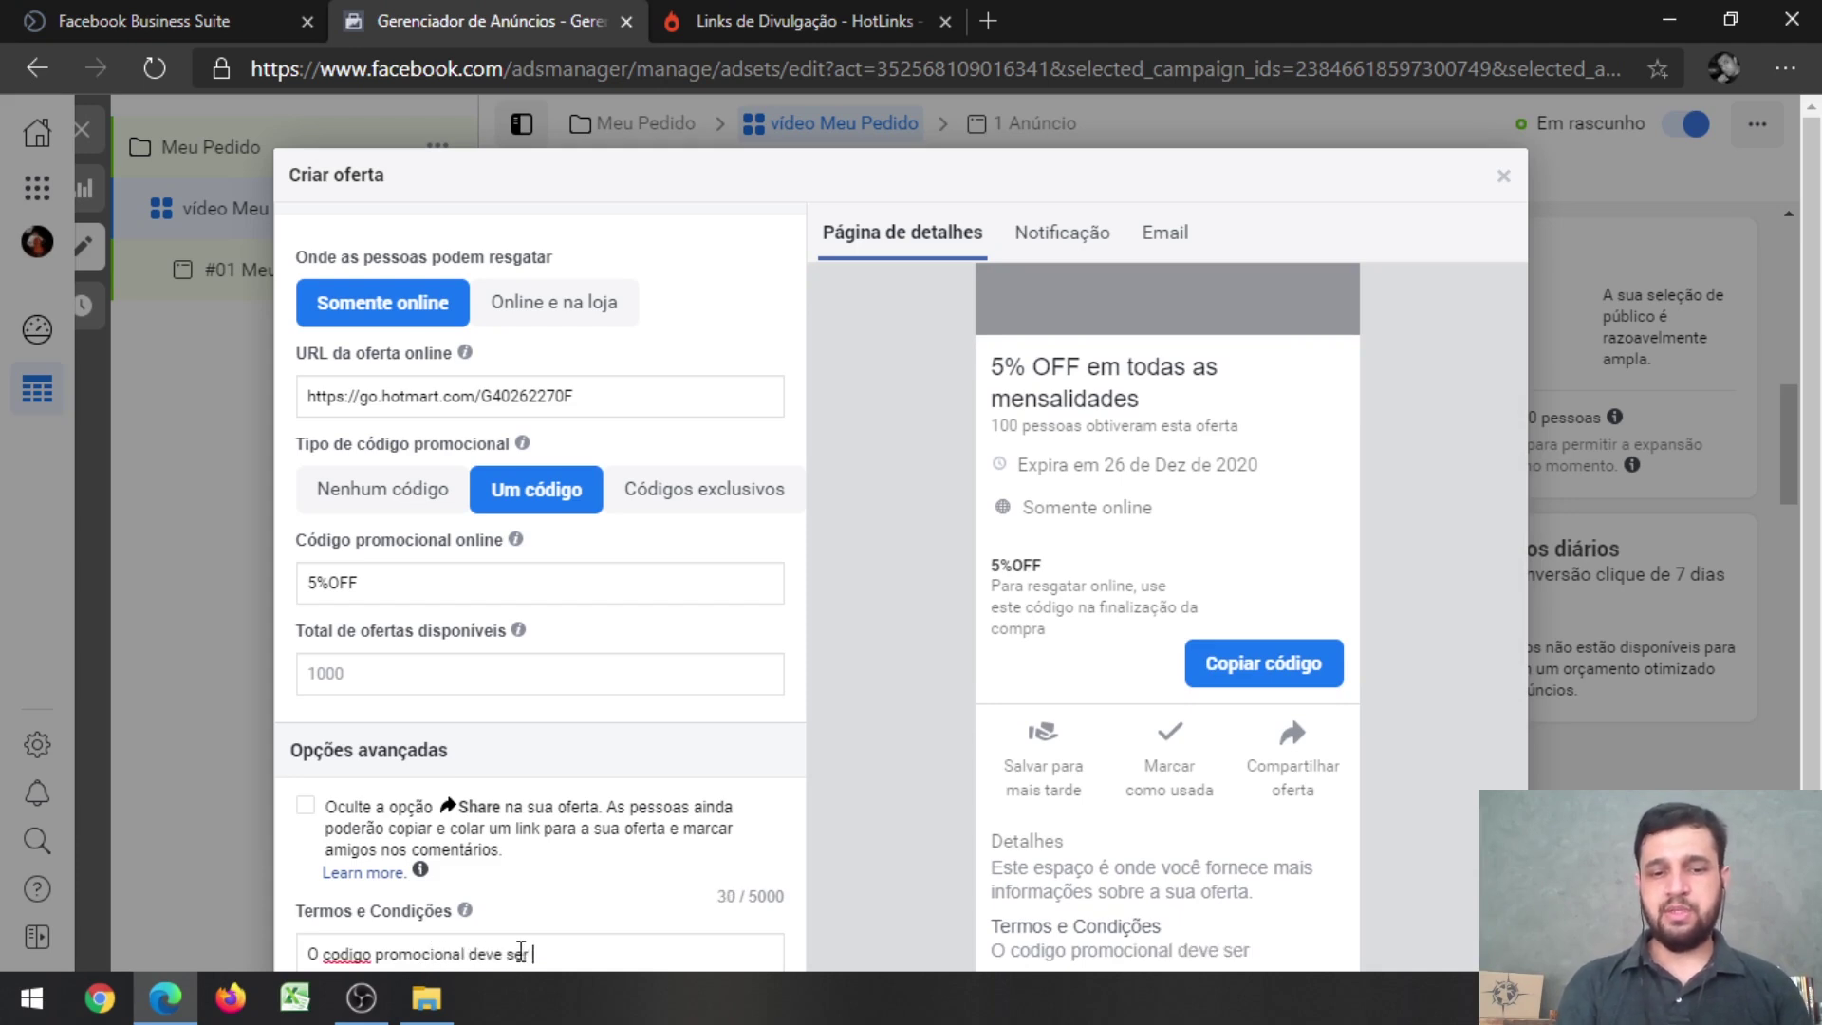
type("utilizado ")
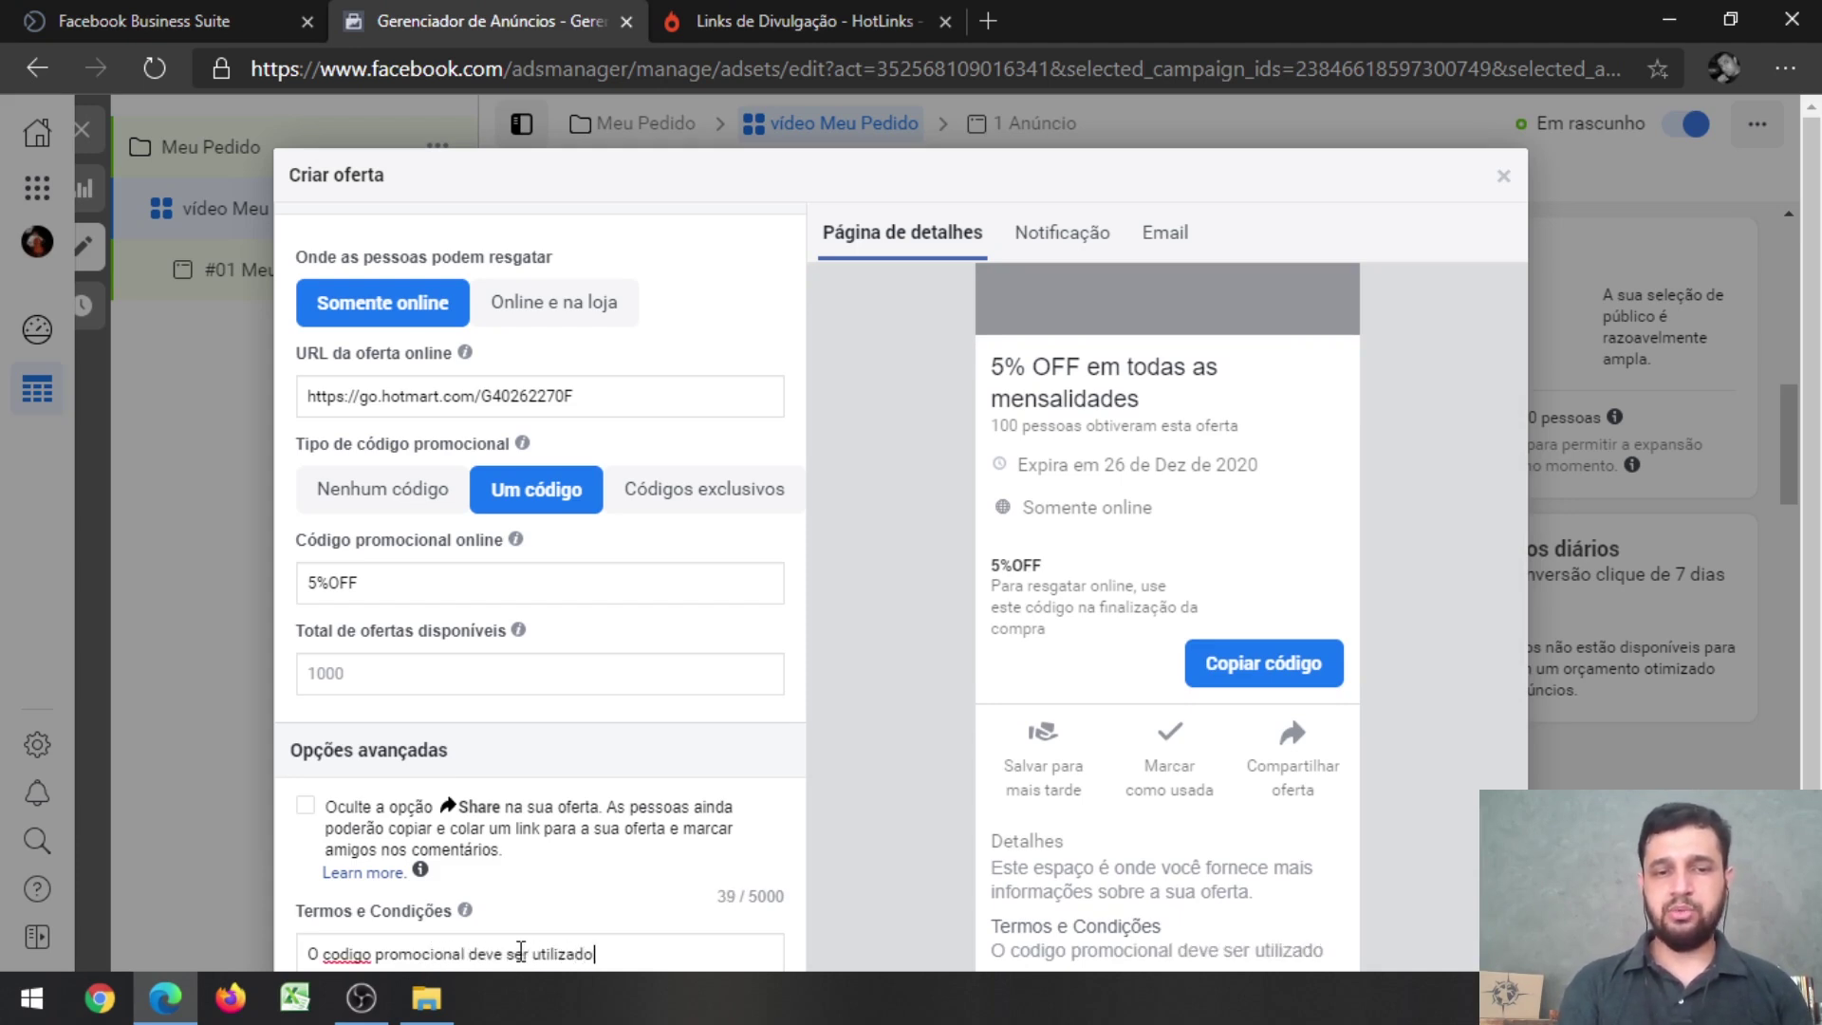
type("no")
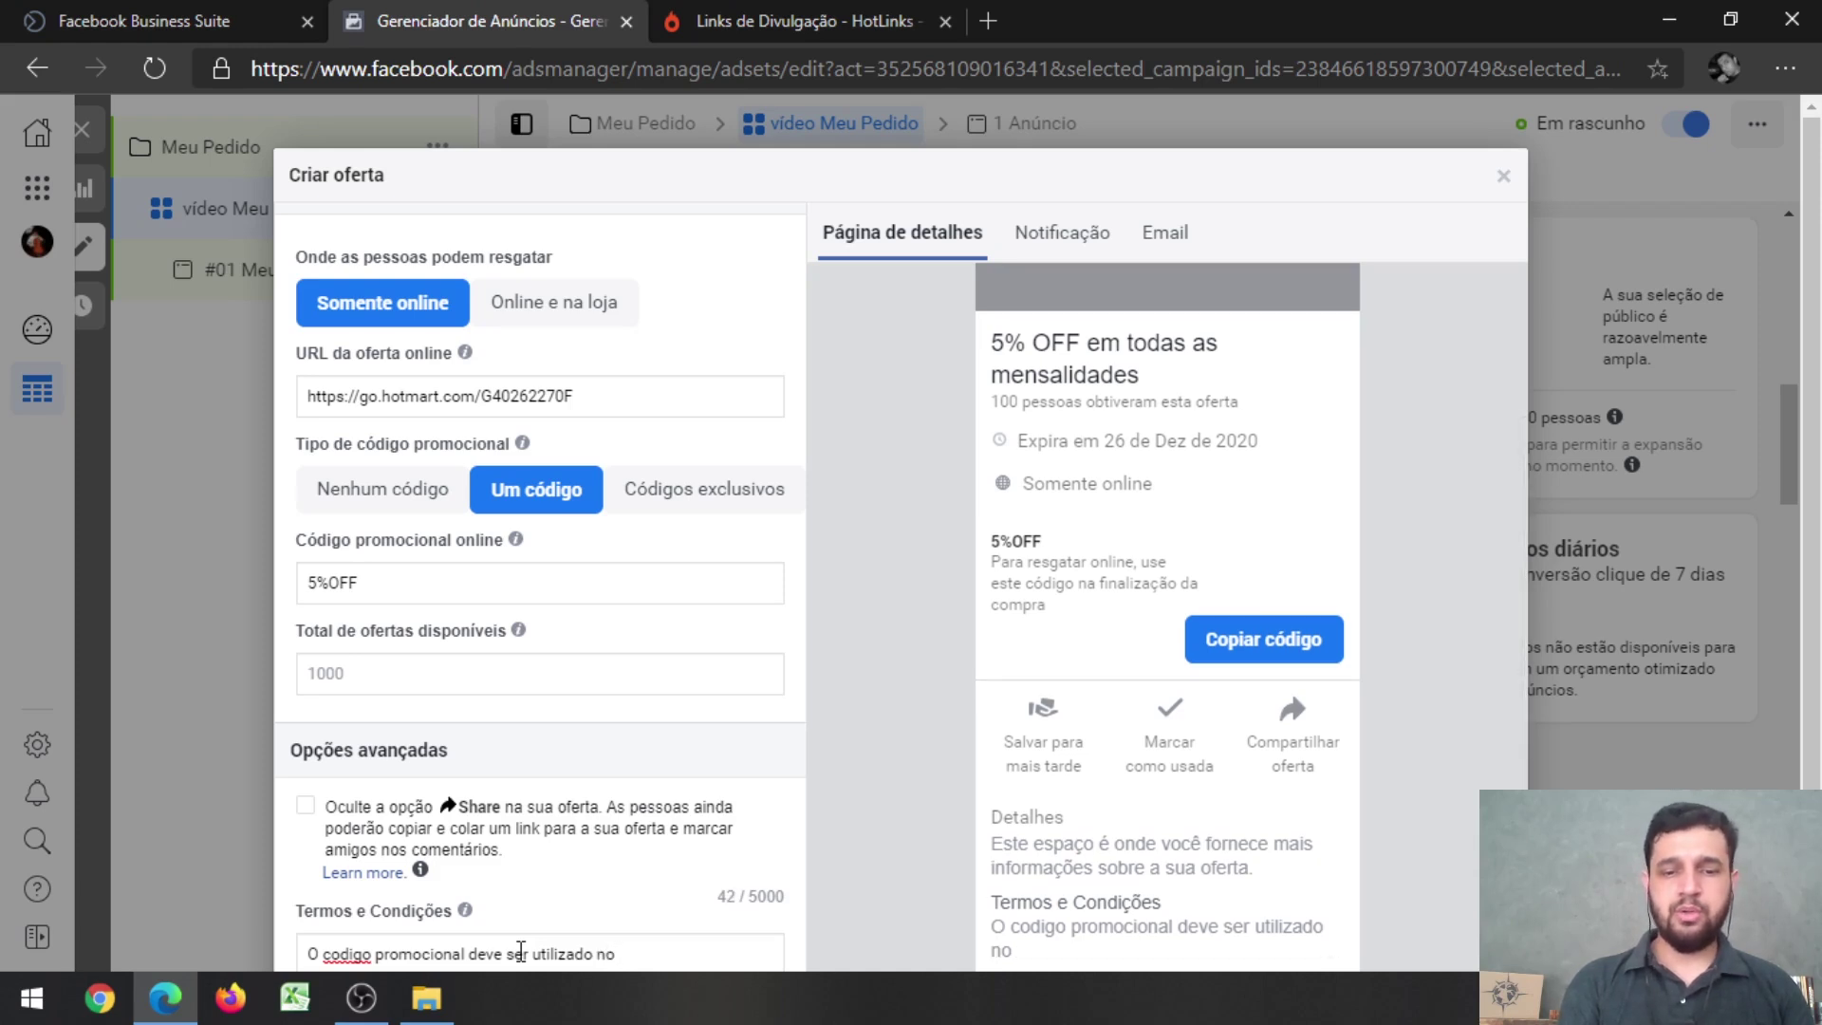
type(" carrin")
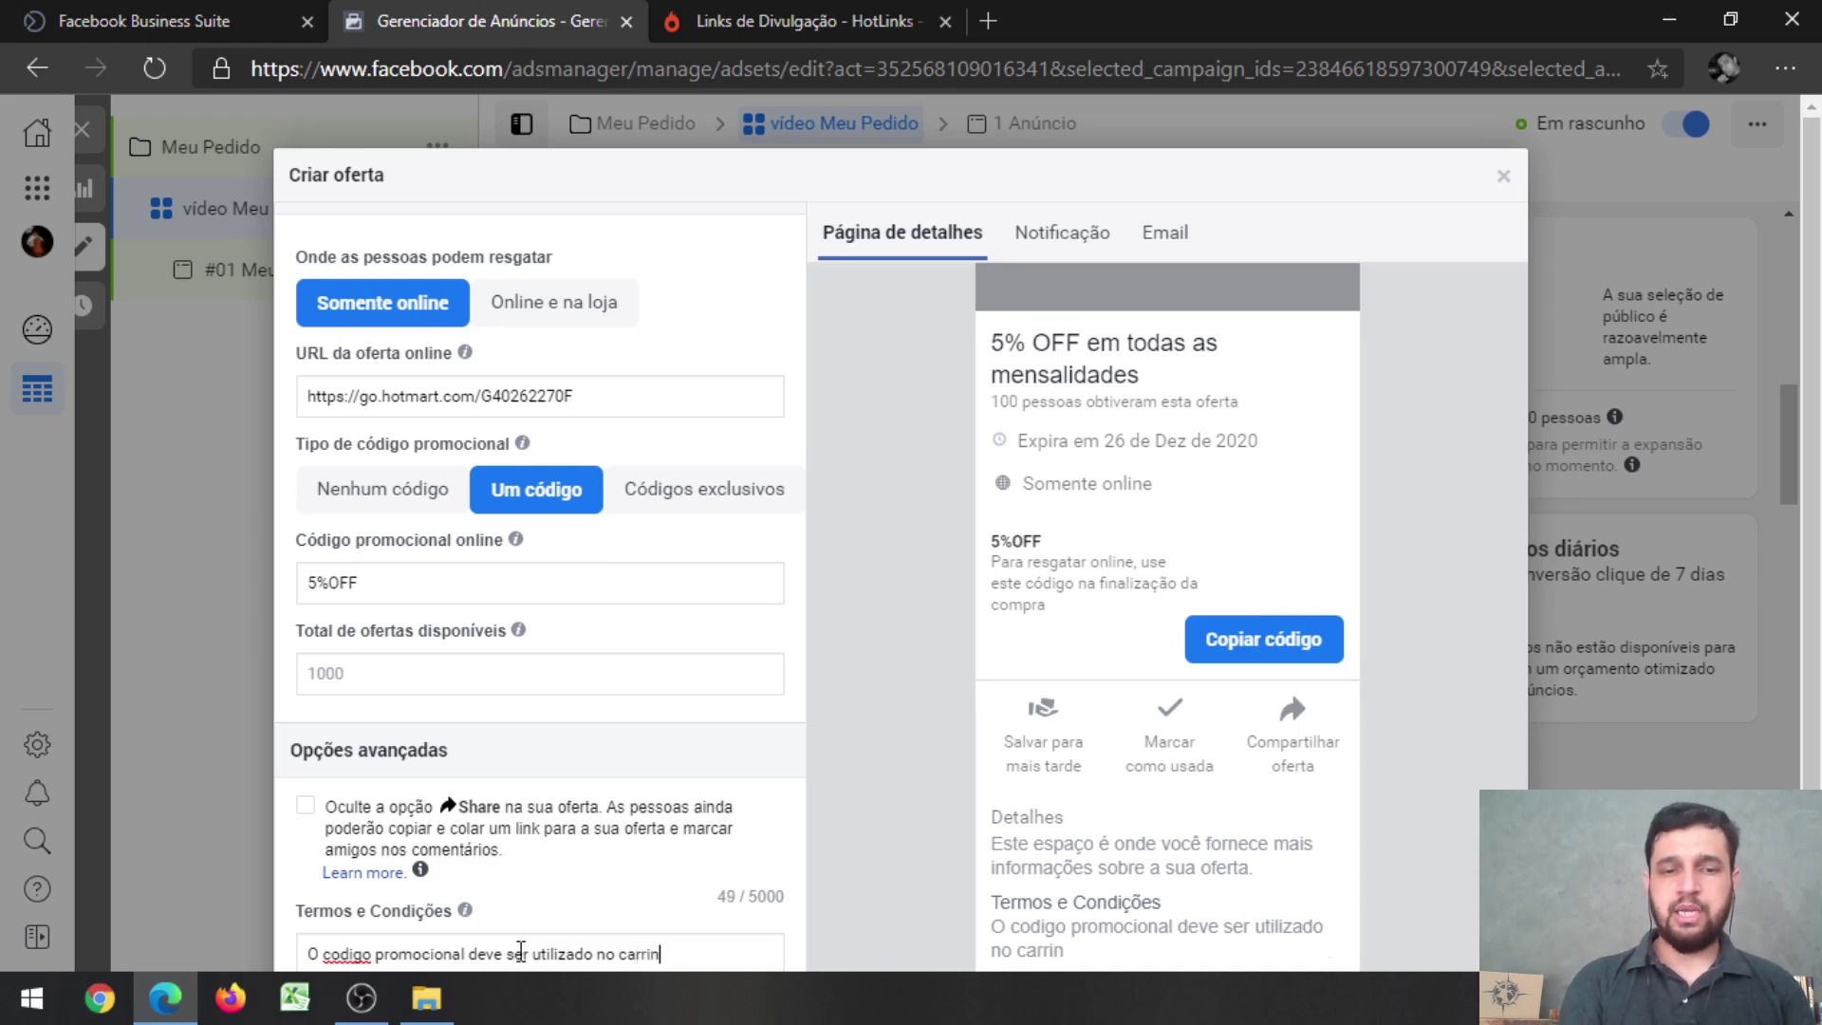
type("ho de compras")
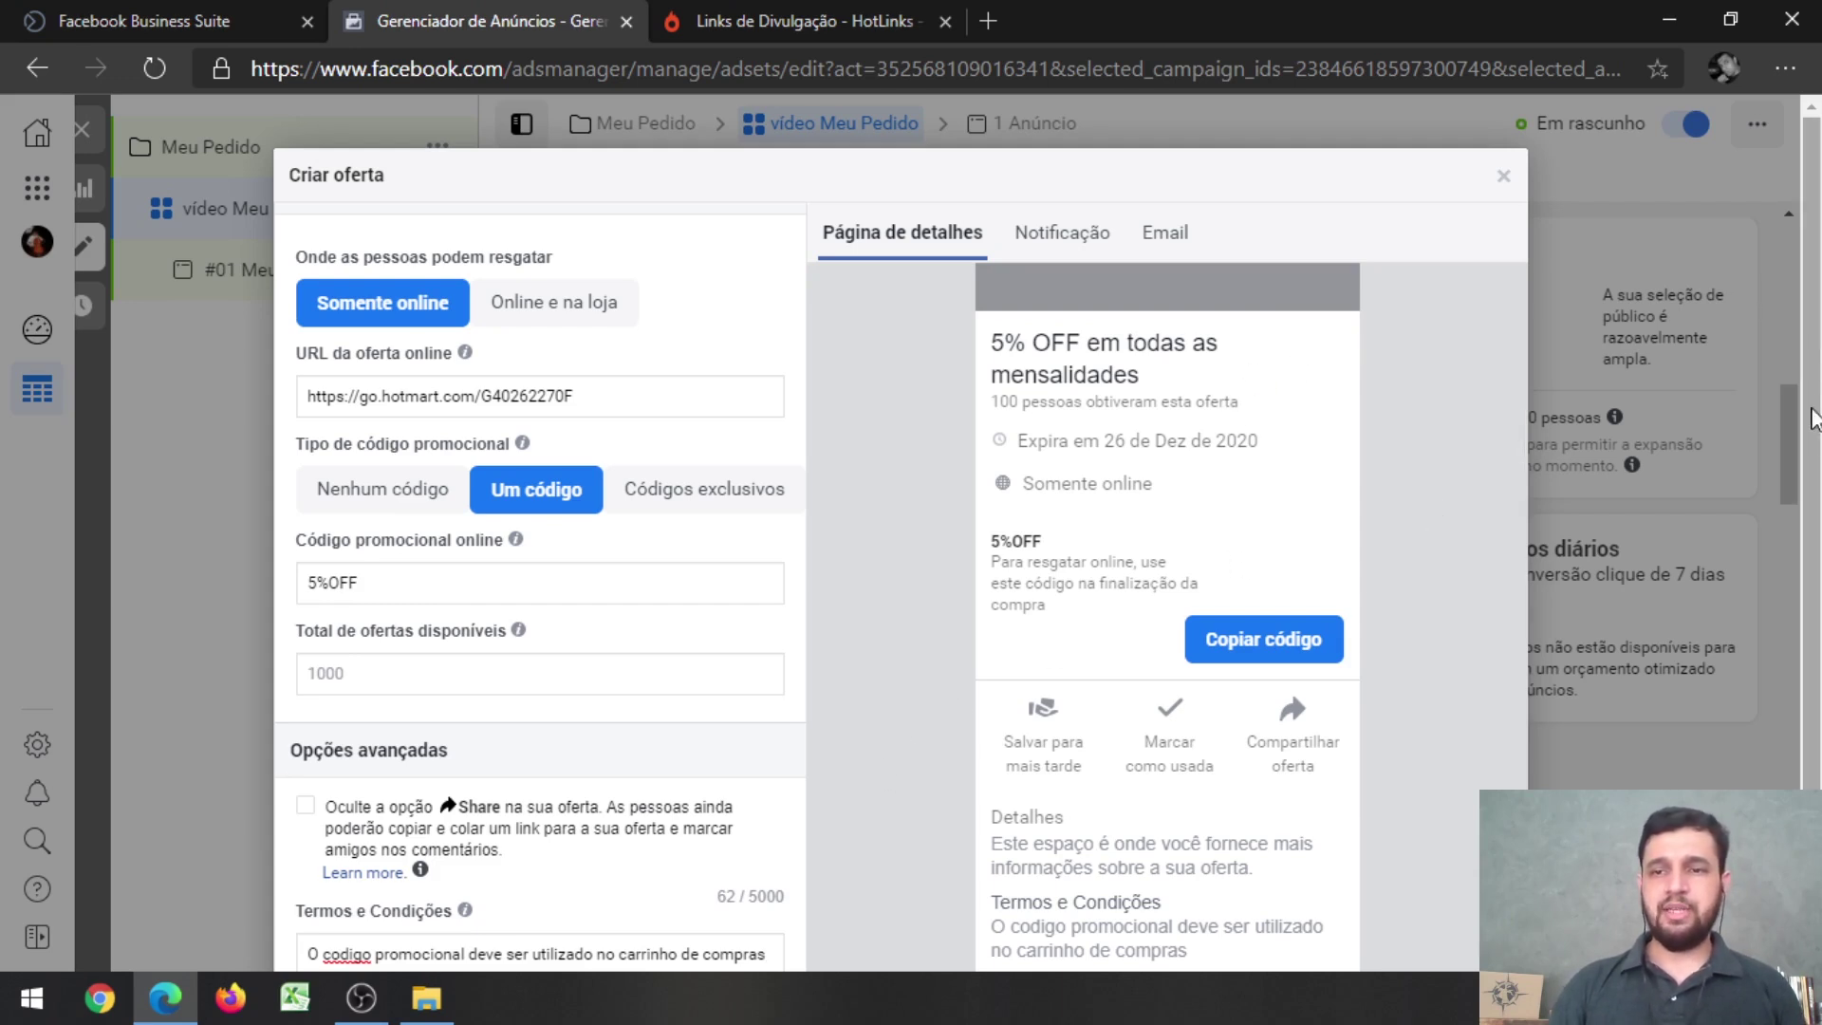
- Try to create the offer, review its details preview, and close the Criar oferta dialog
scroll(1816, 422, "down", 2)
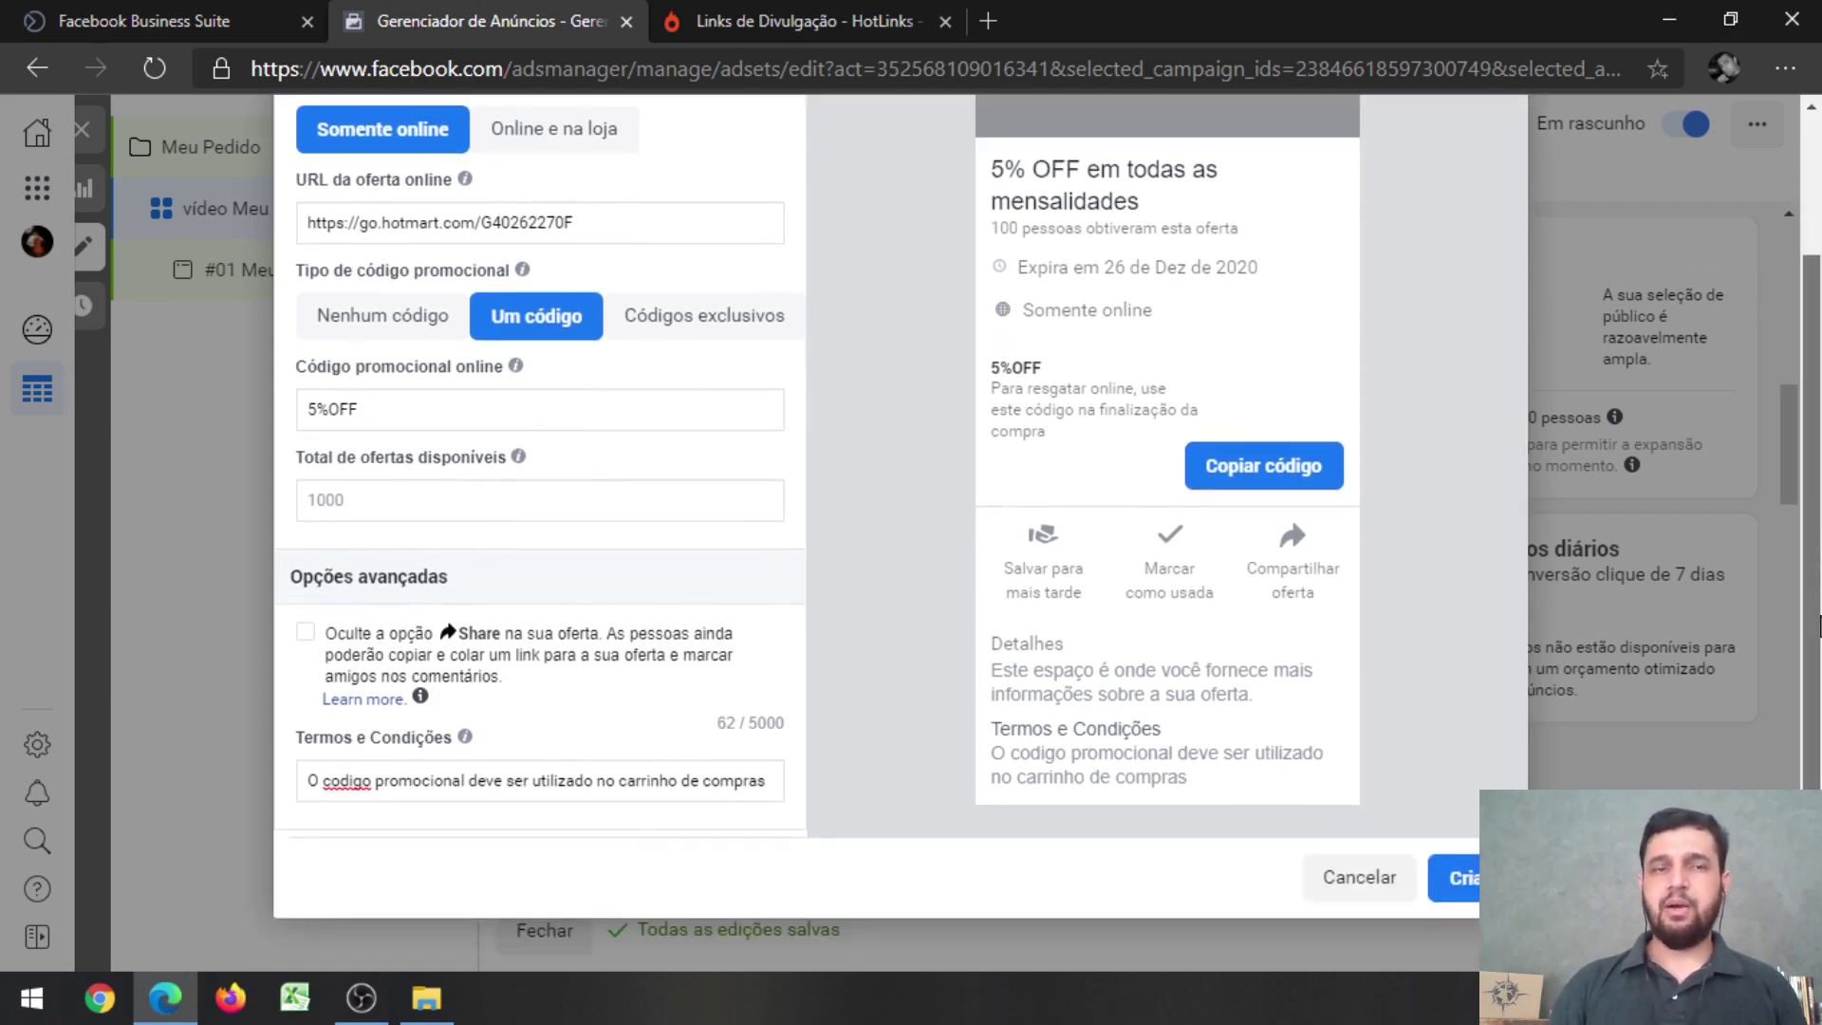
left_click(1473, 885)
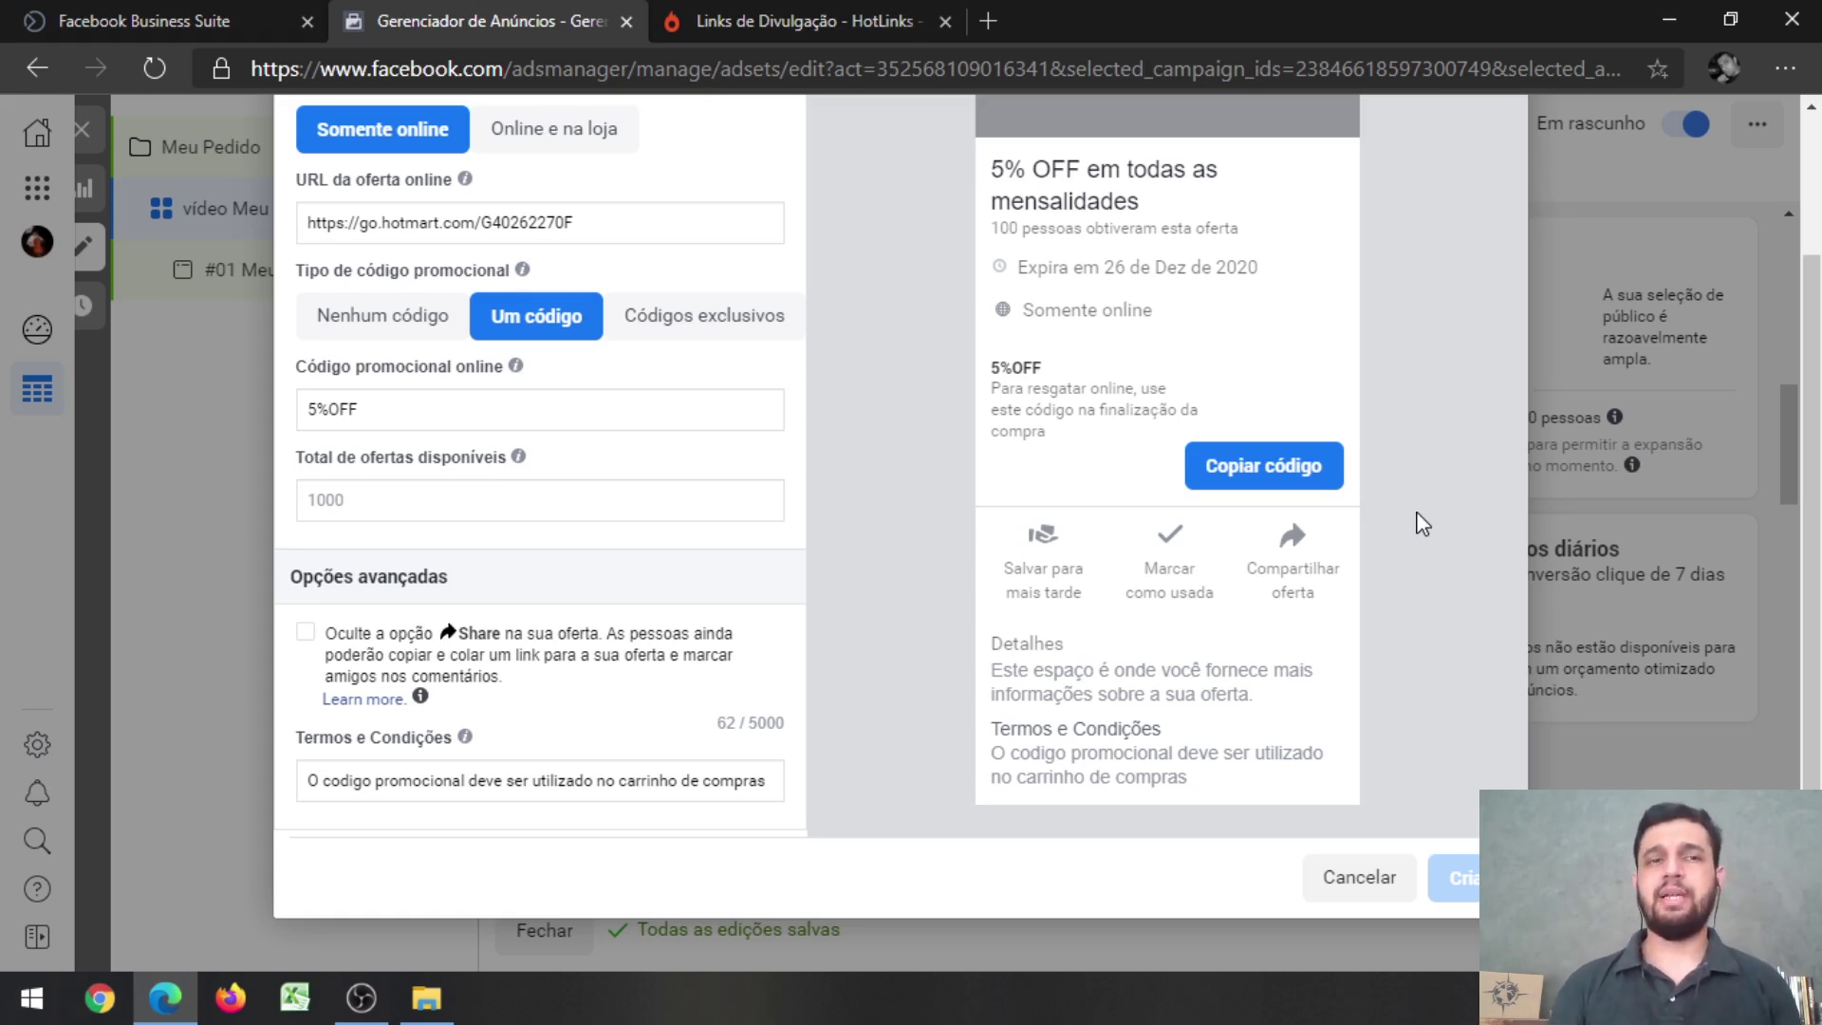
scroll(1420, 562, "up", 2)
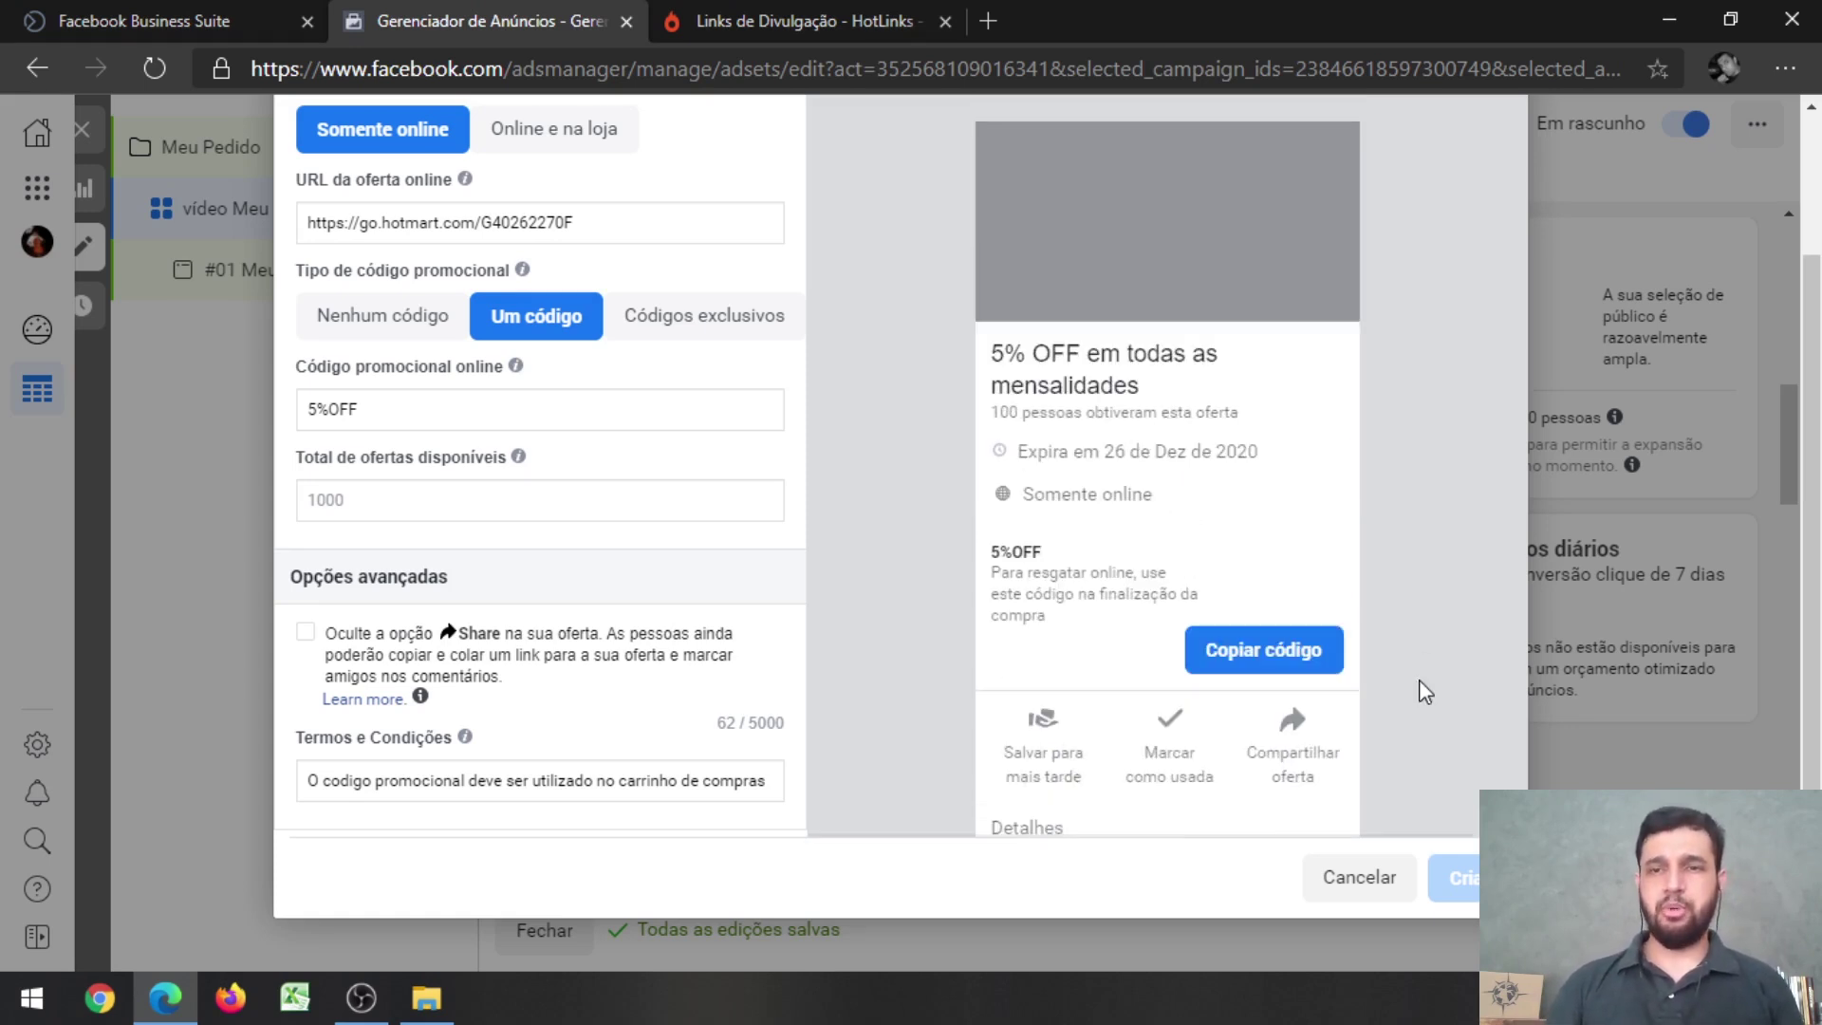
scroll(1594, 588, "up", 2)
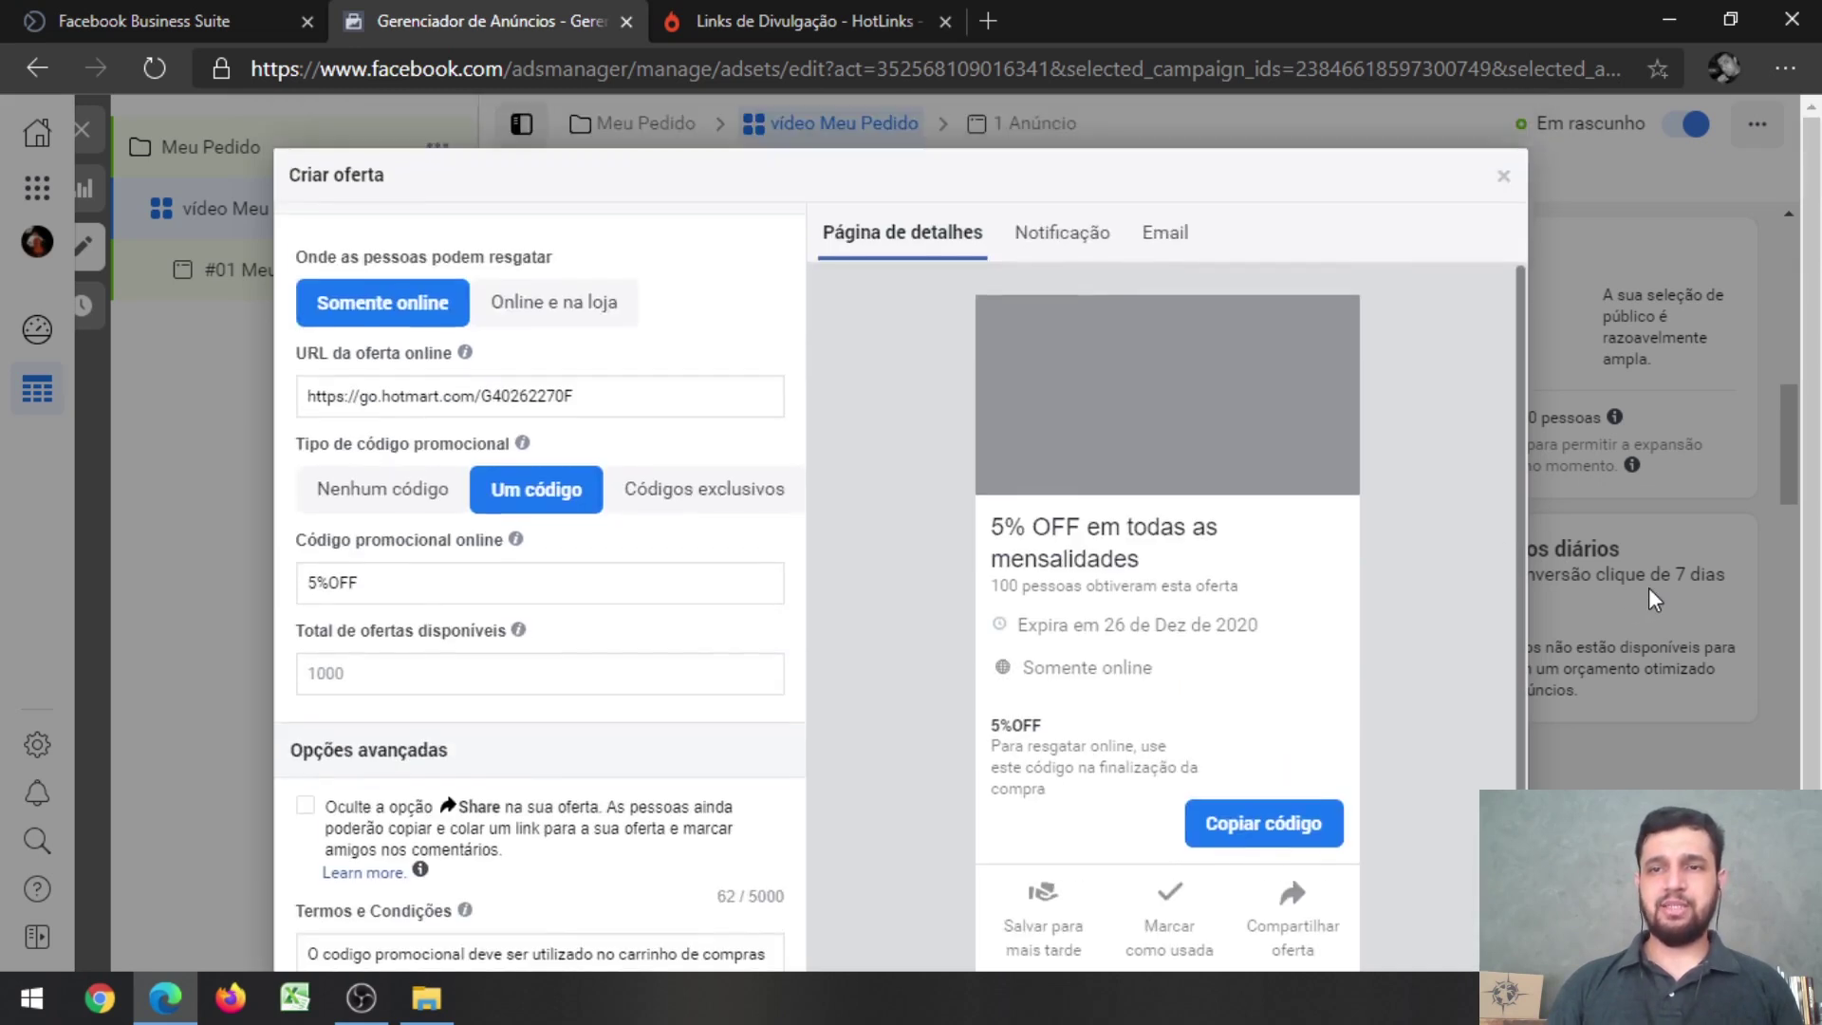
left_click(1505, 182)
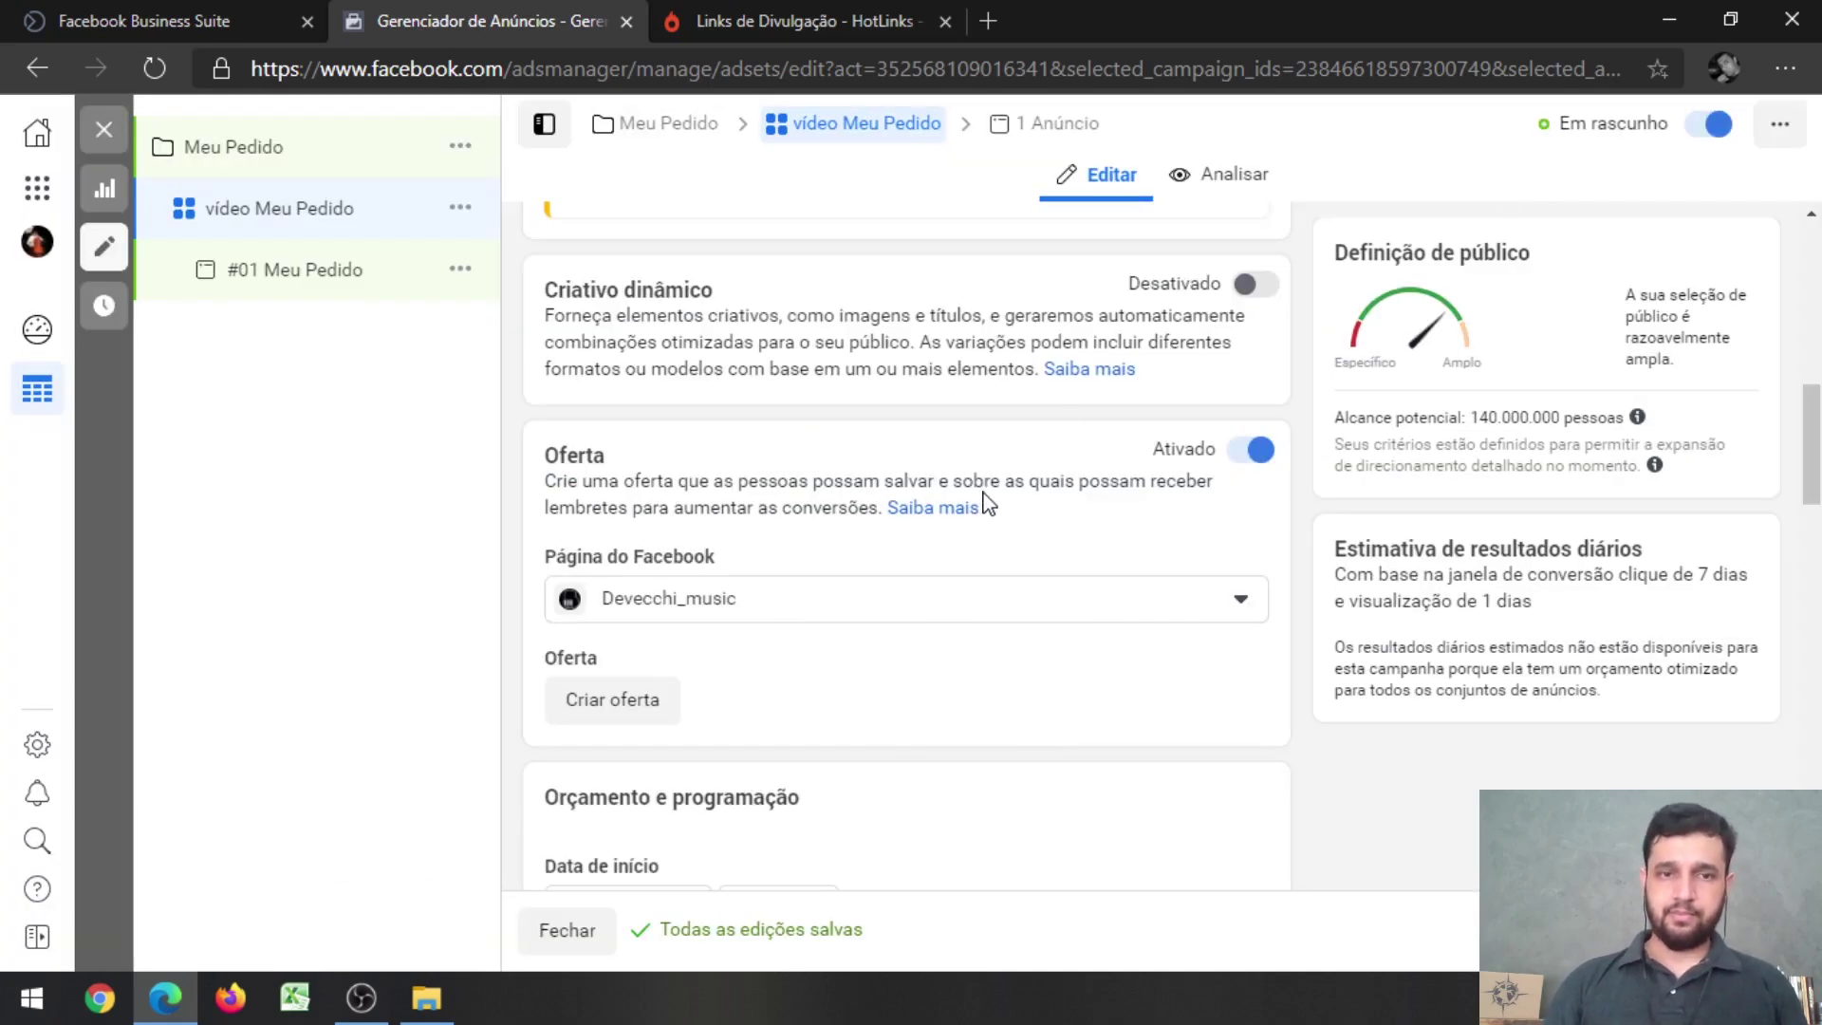
- Examine the ad set's Orçamento e programação settings, including the Data de início calendar and the additional spending limit options
scroll(989, 490, "down", 2)
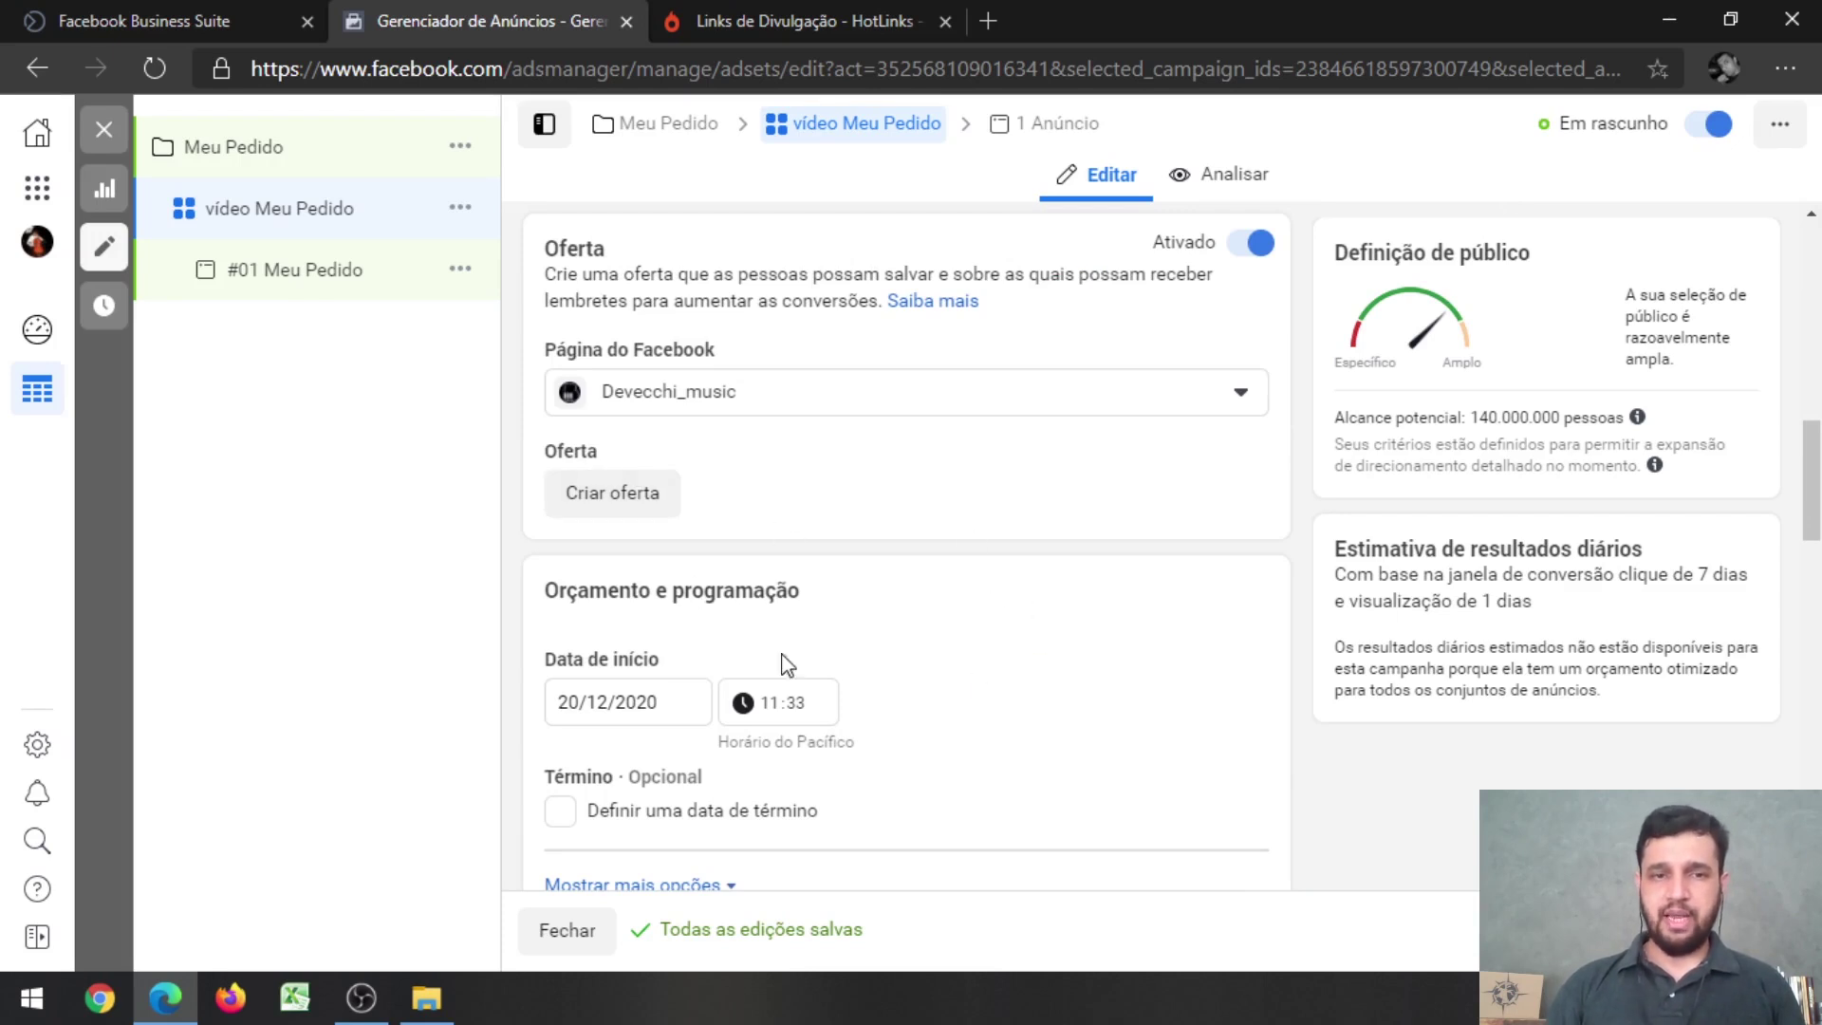
scroll(925, 526, "down", 1)
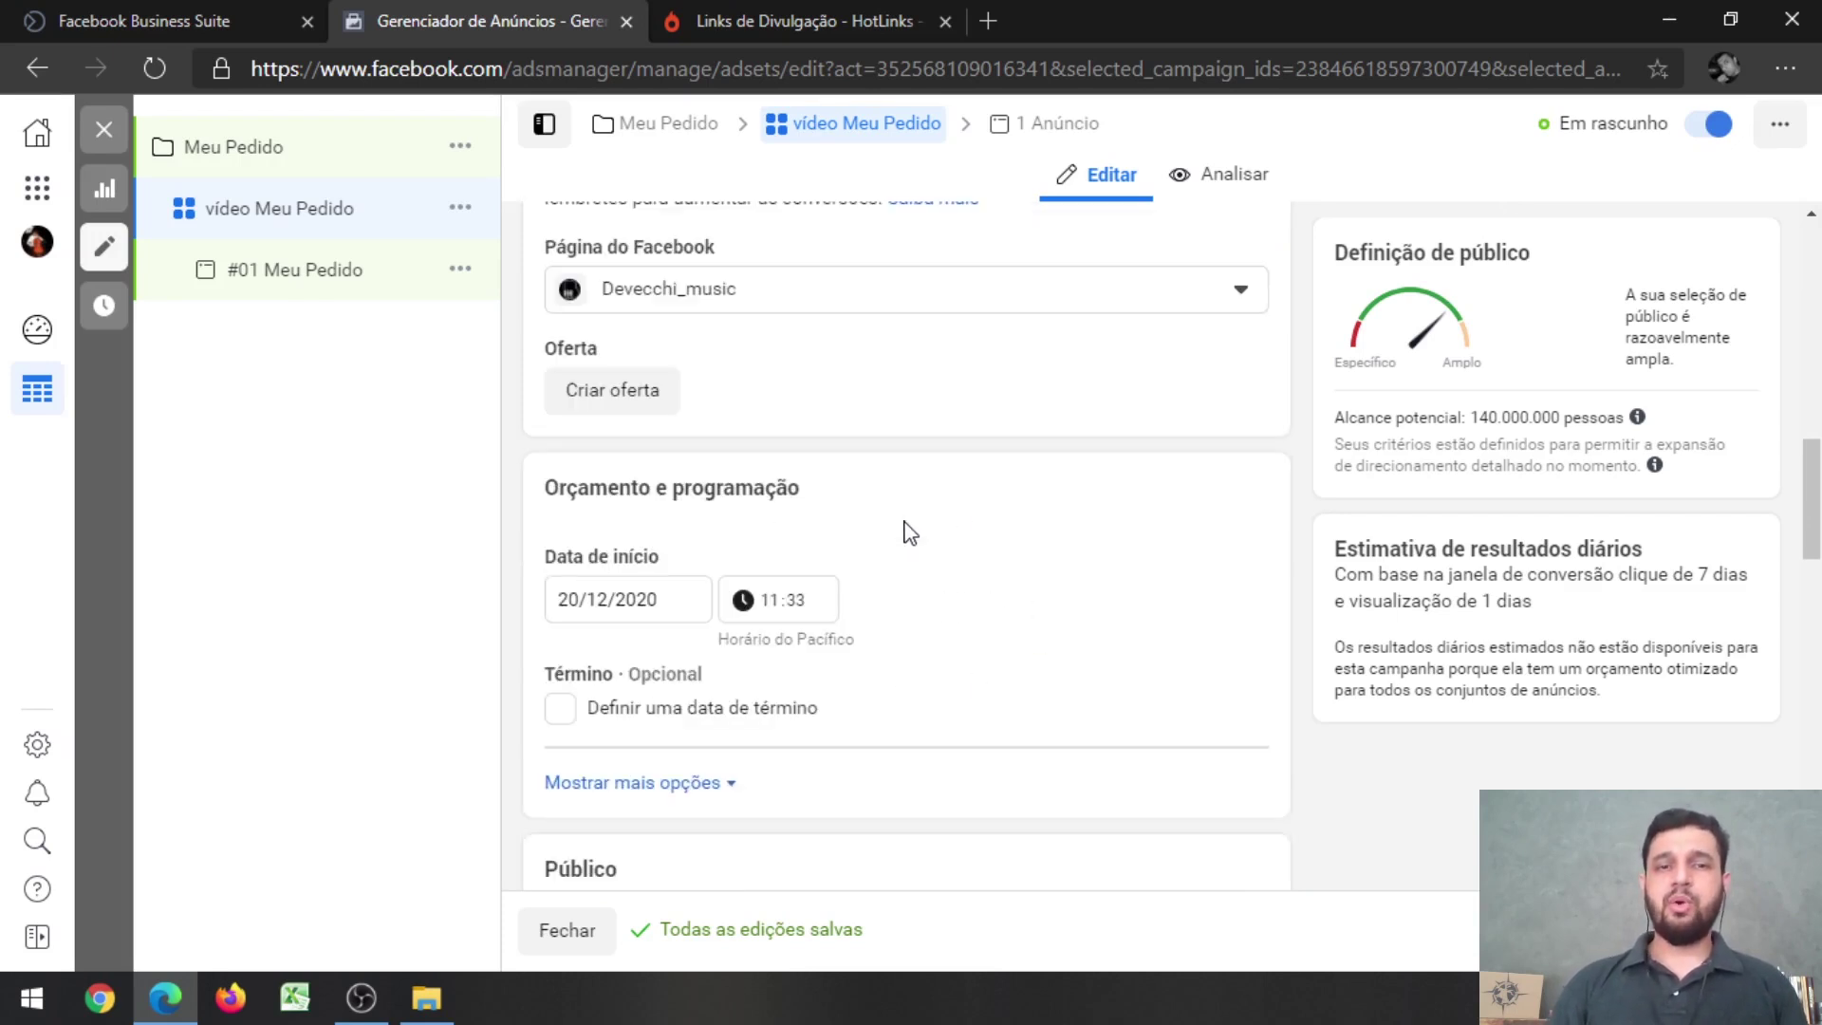
left_click(690, 595)
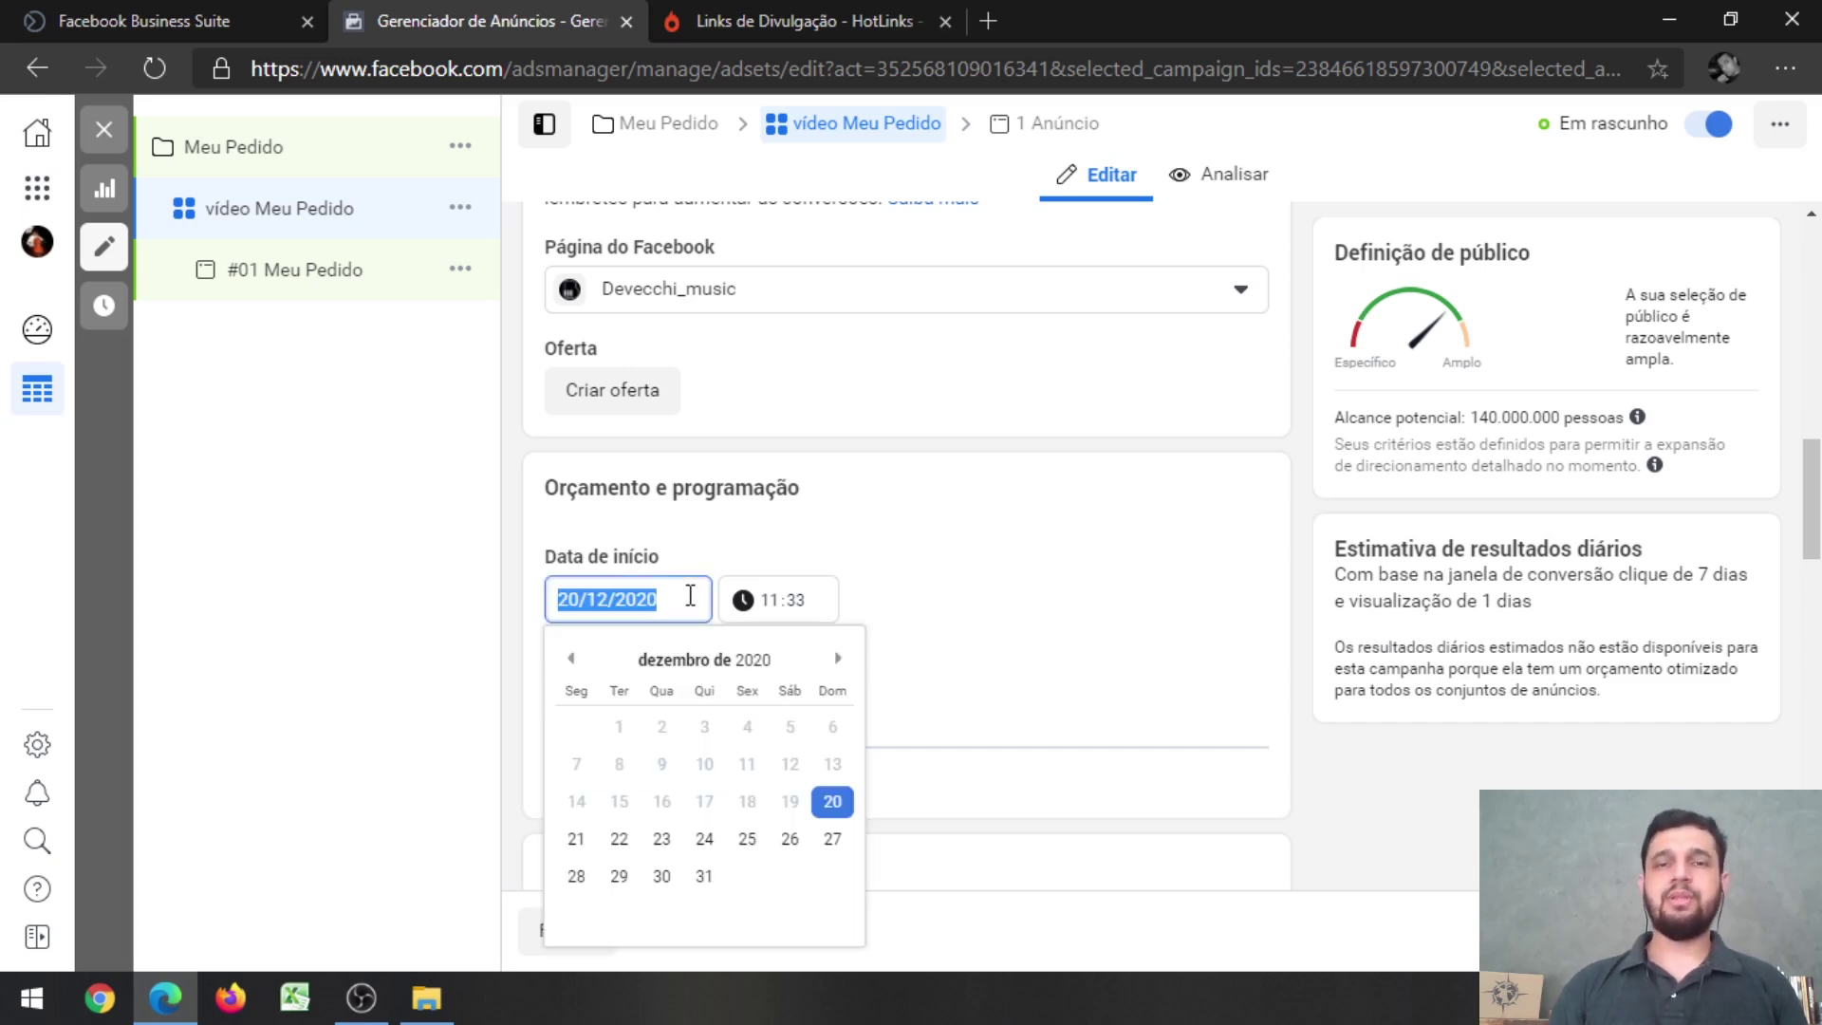
left_click(1186, 634)
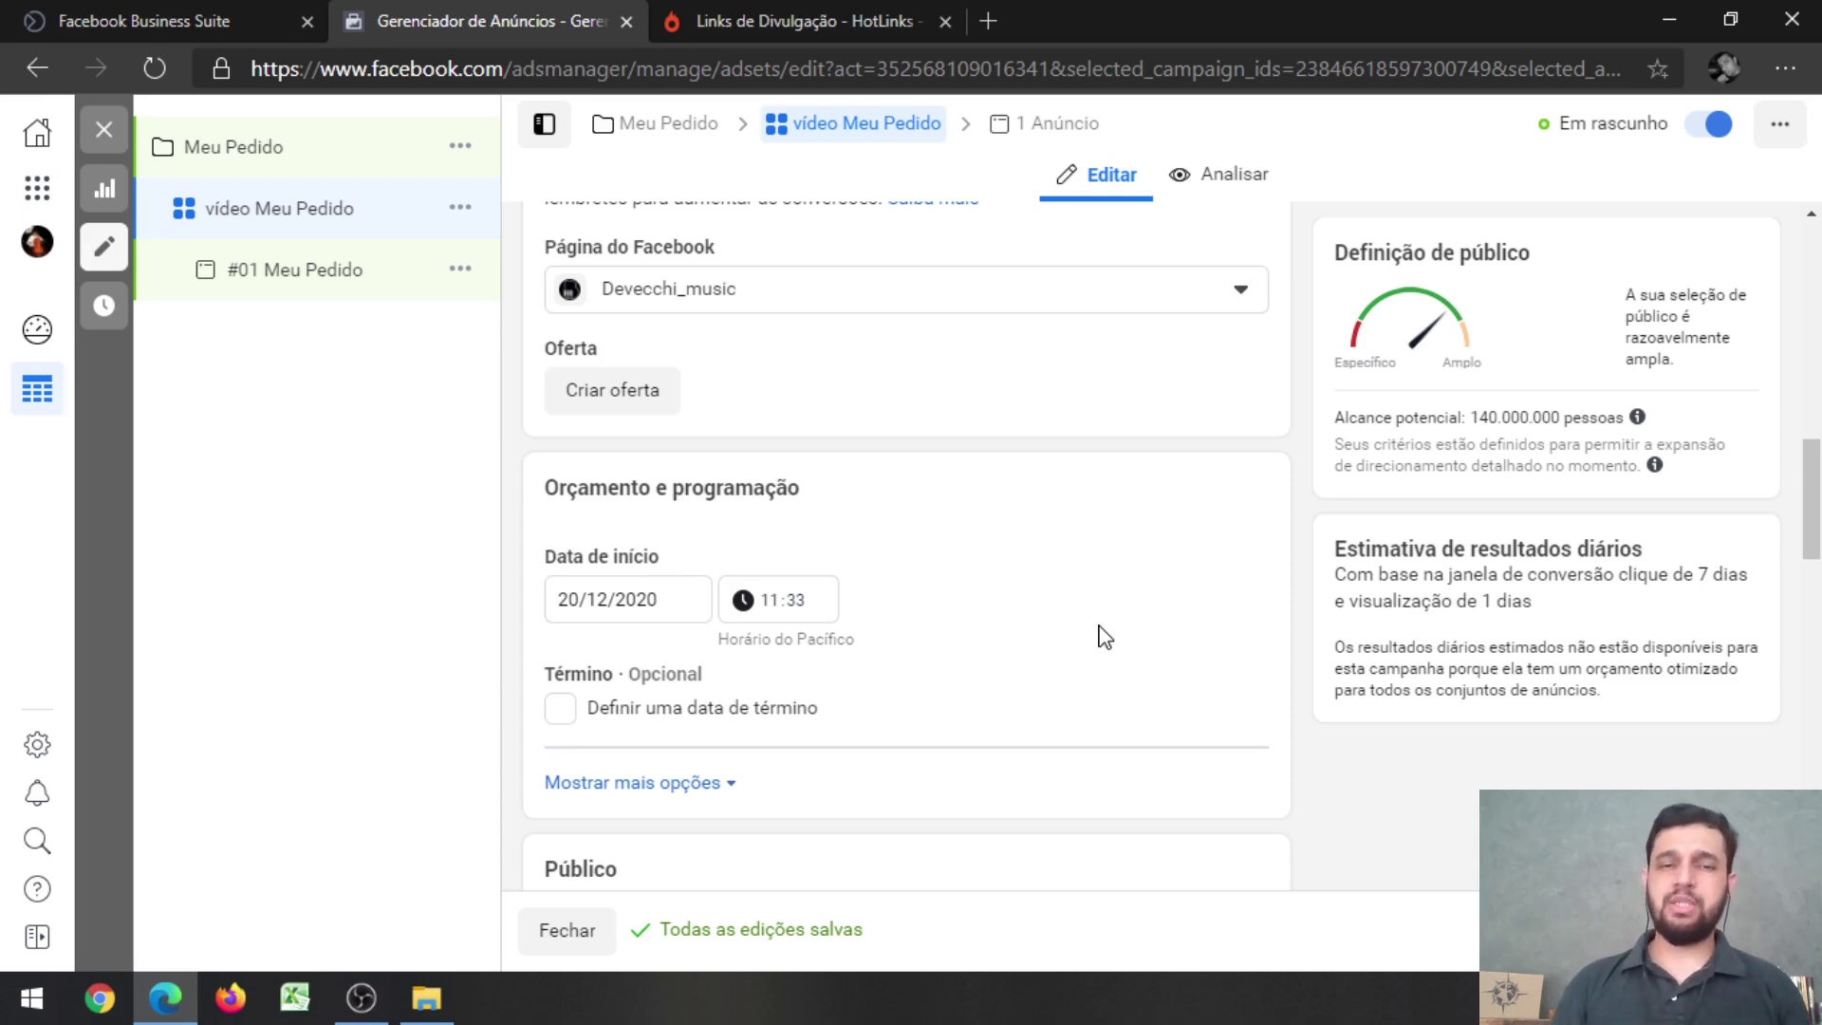
scroll(1103, 637, "down", 2)
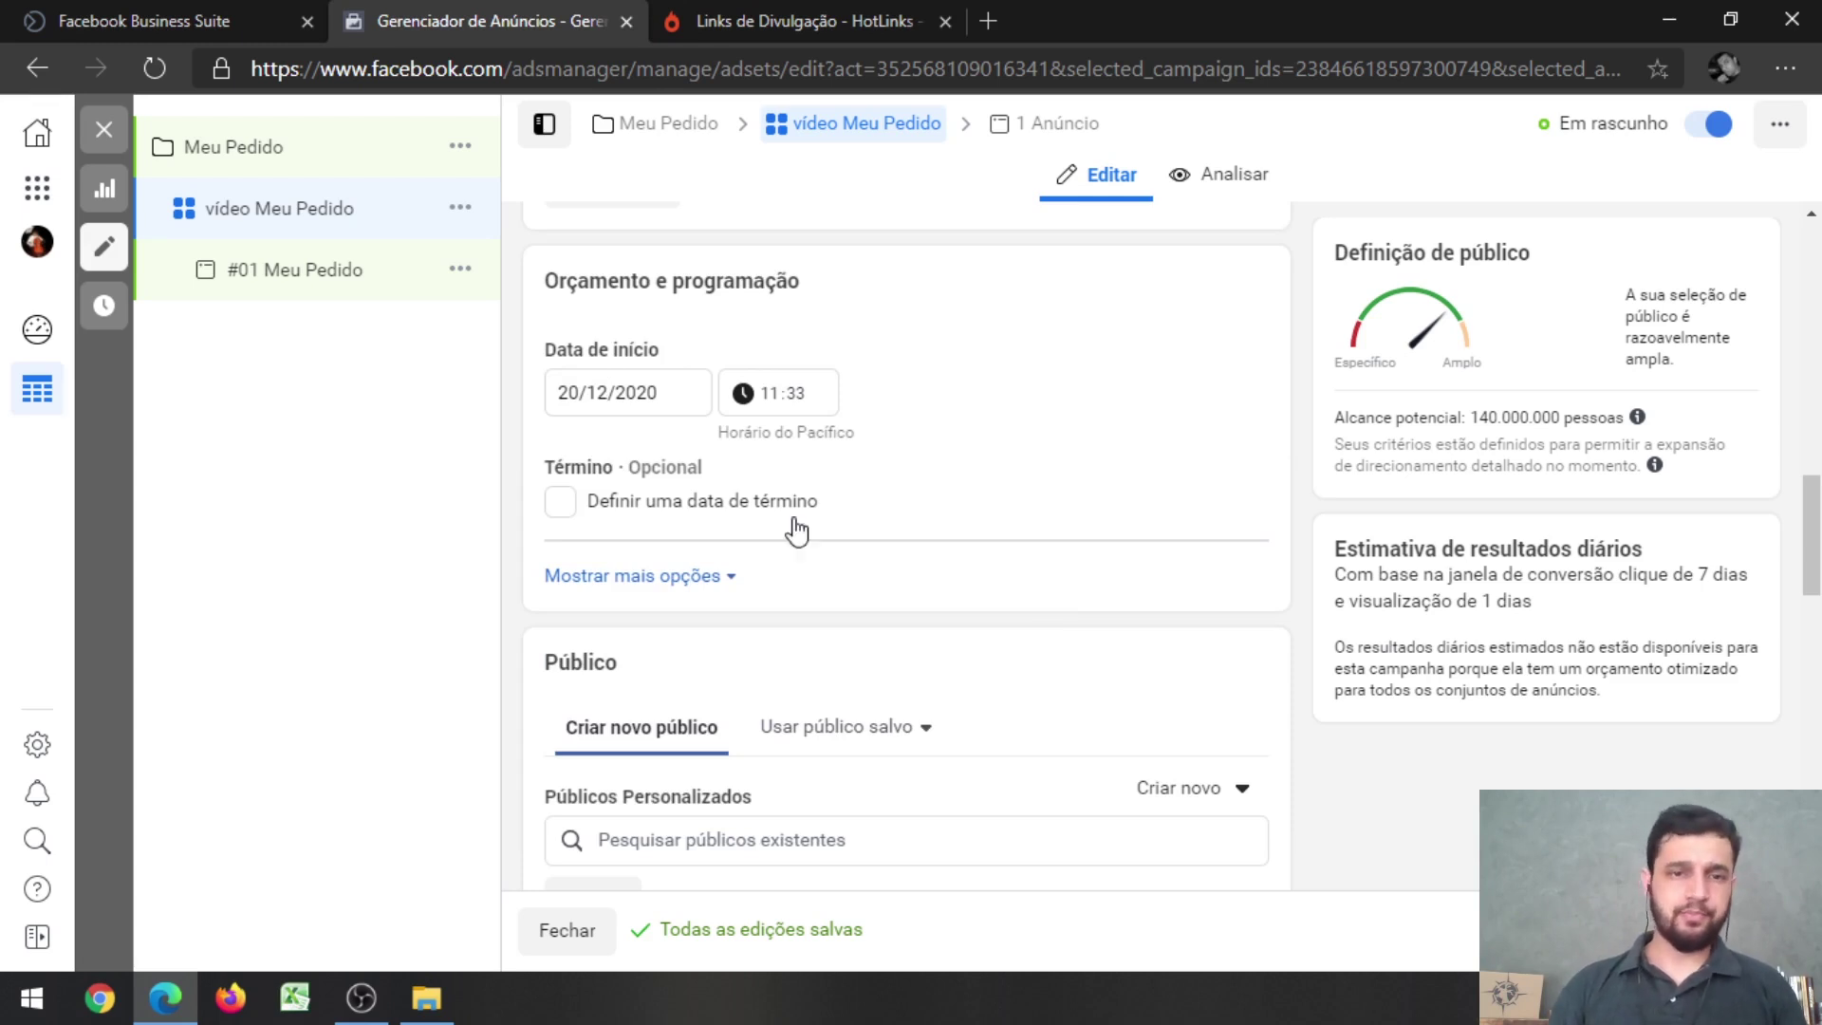
left_click(727, 576)
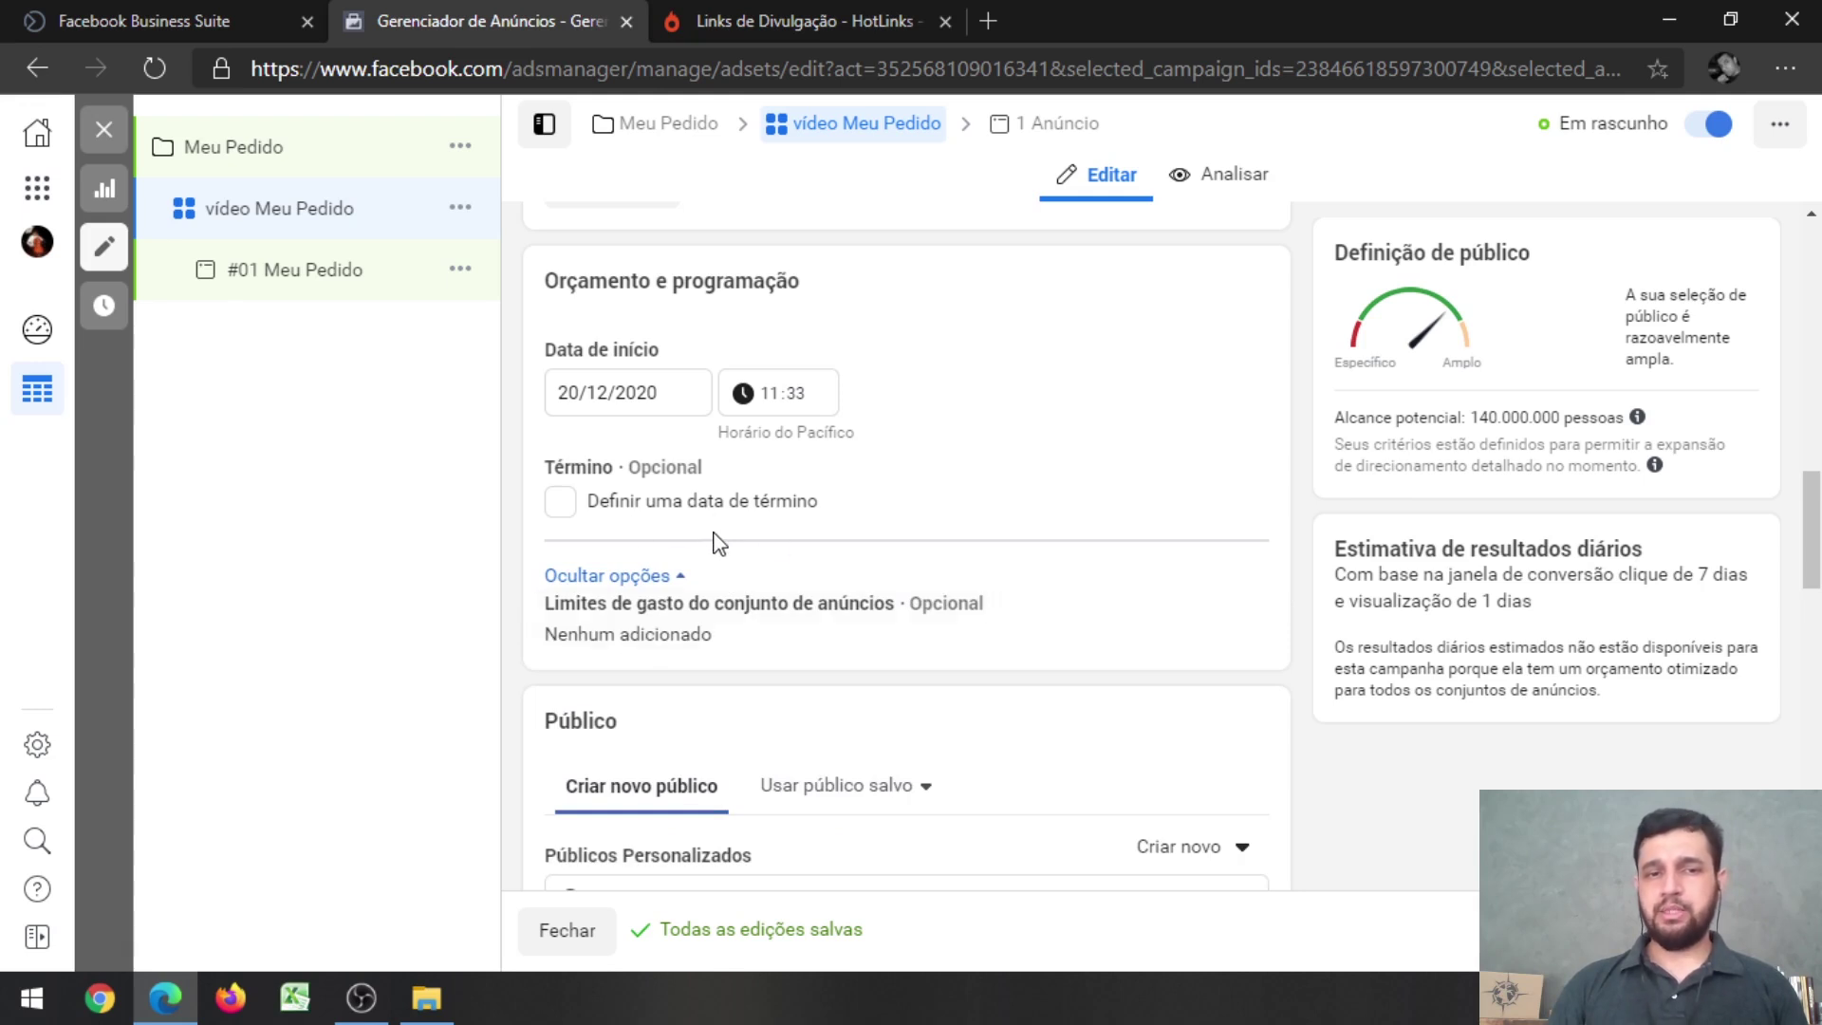
mouse_move(696, 636)
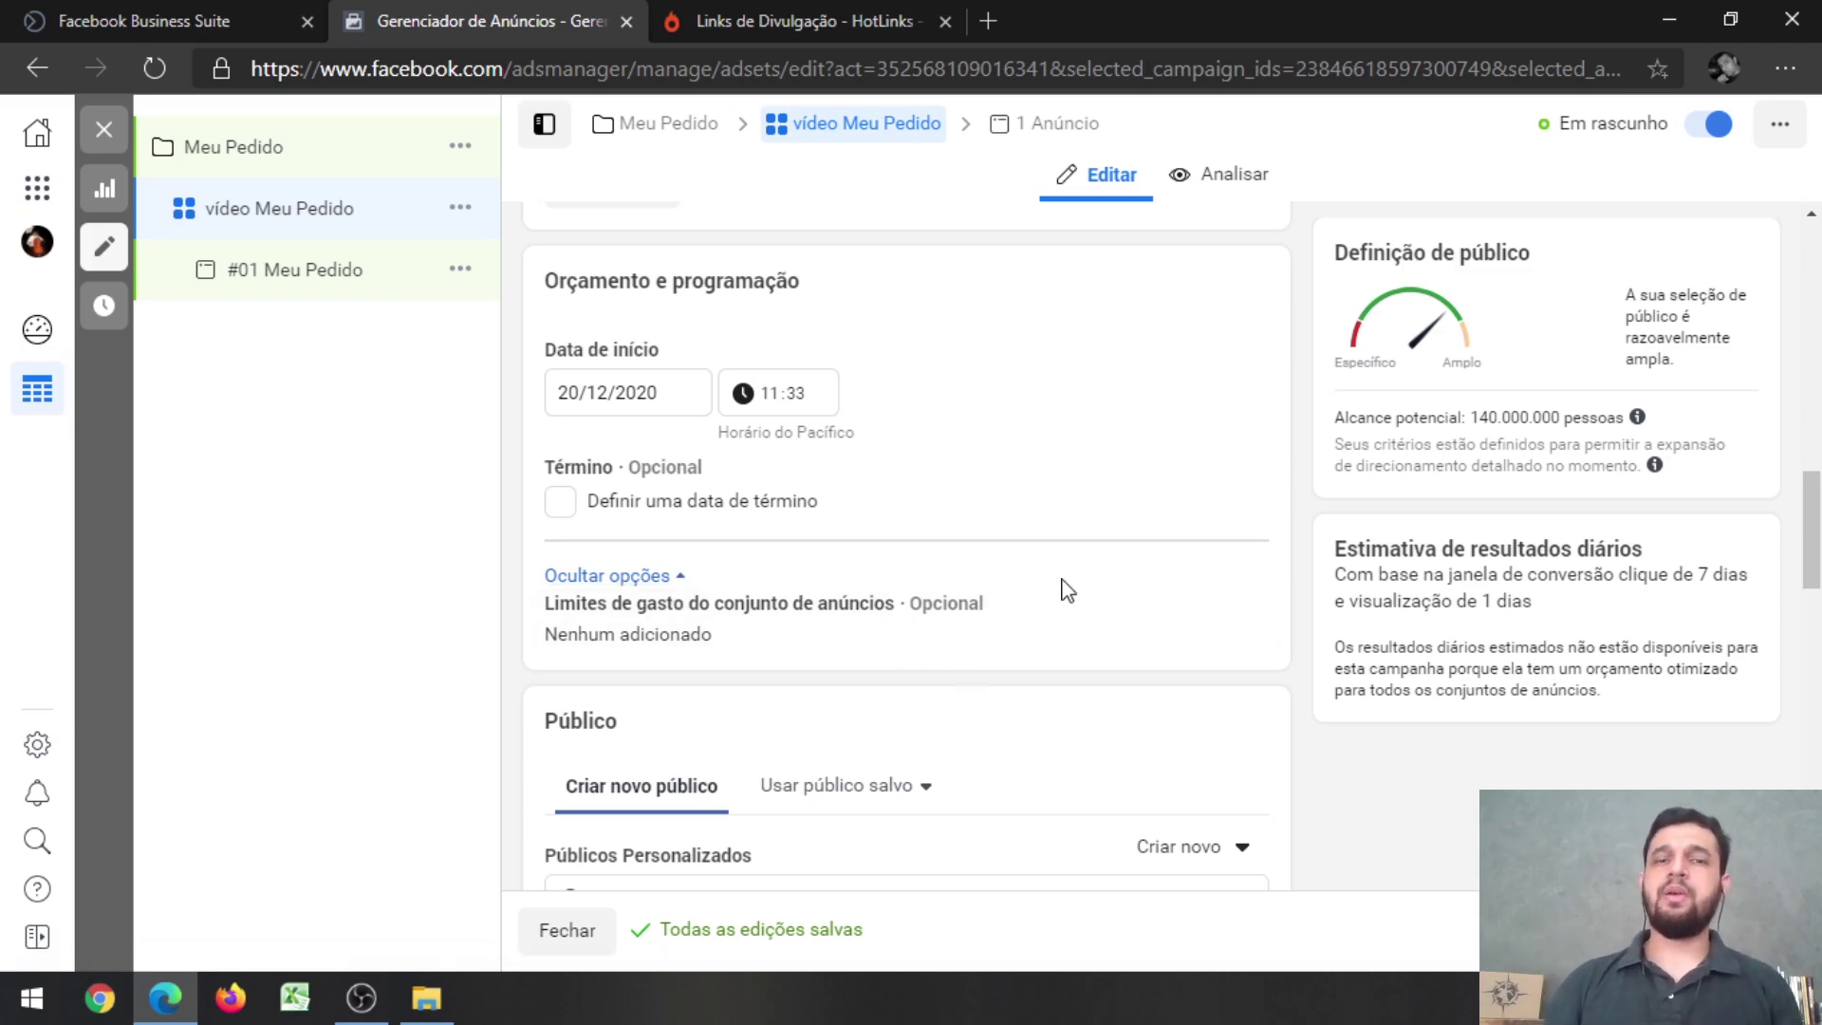
mouse_move(996, 602)
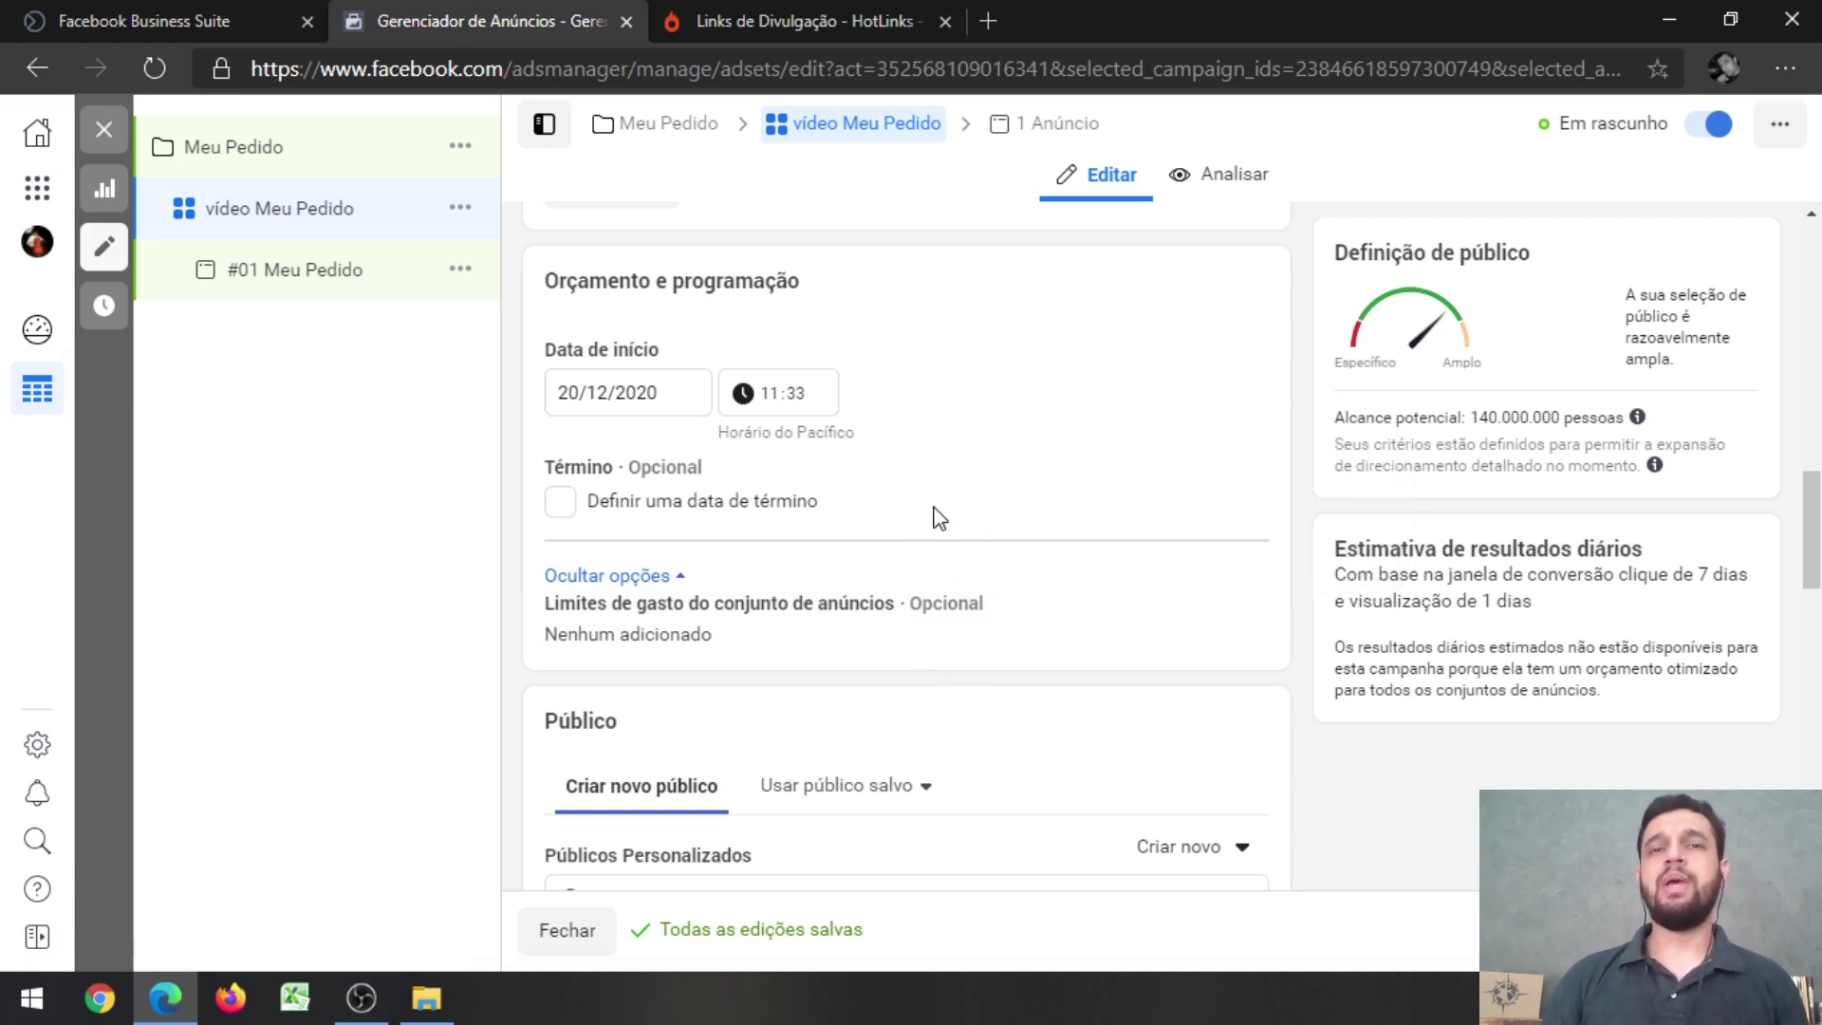
- Check the existing Públicos Personalizados for the ad set and add the field for excluding audiences
scroll(972, 507, "down", 2)
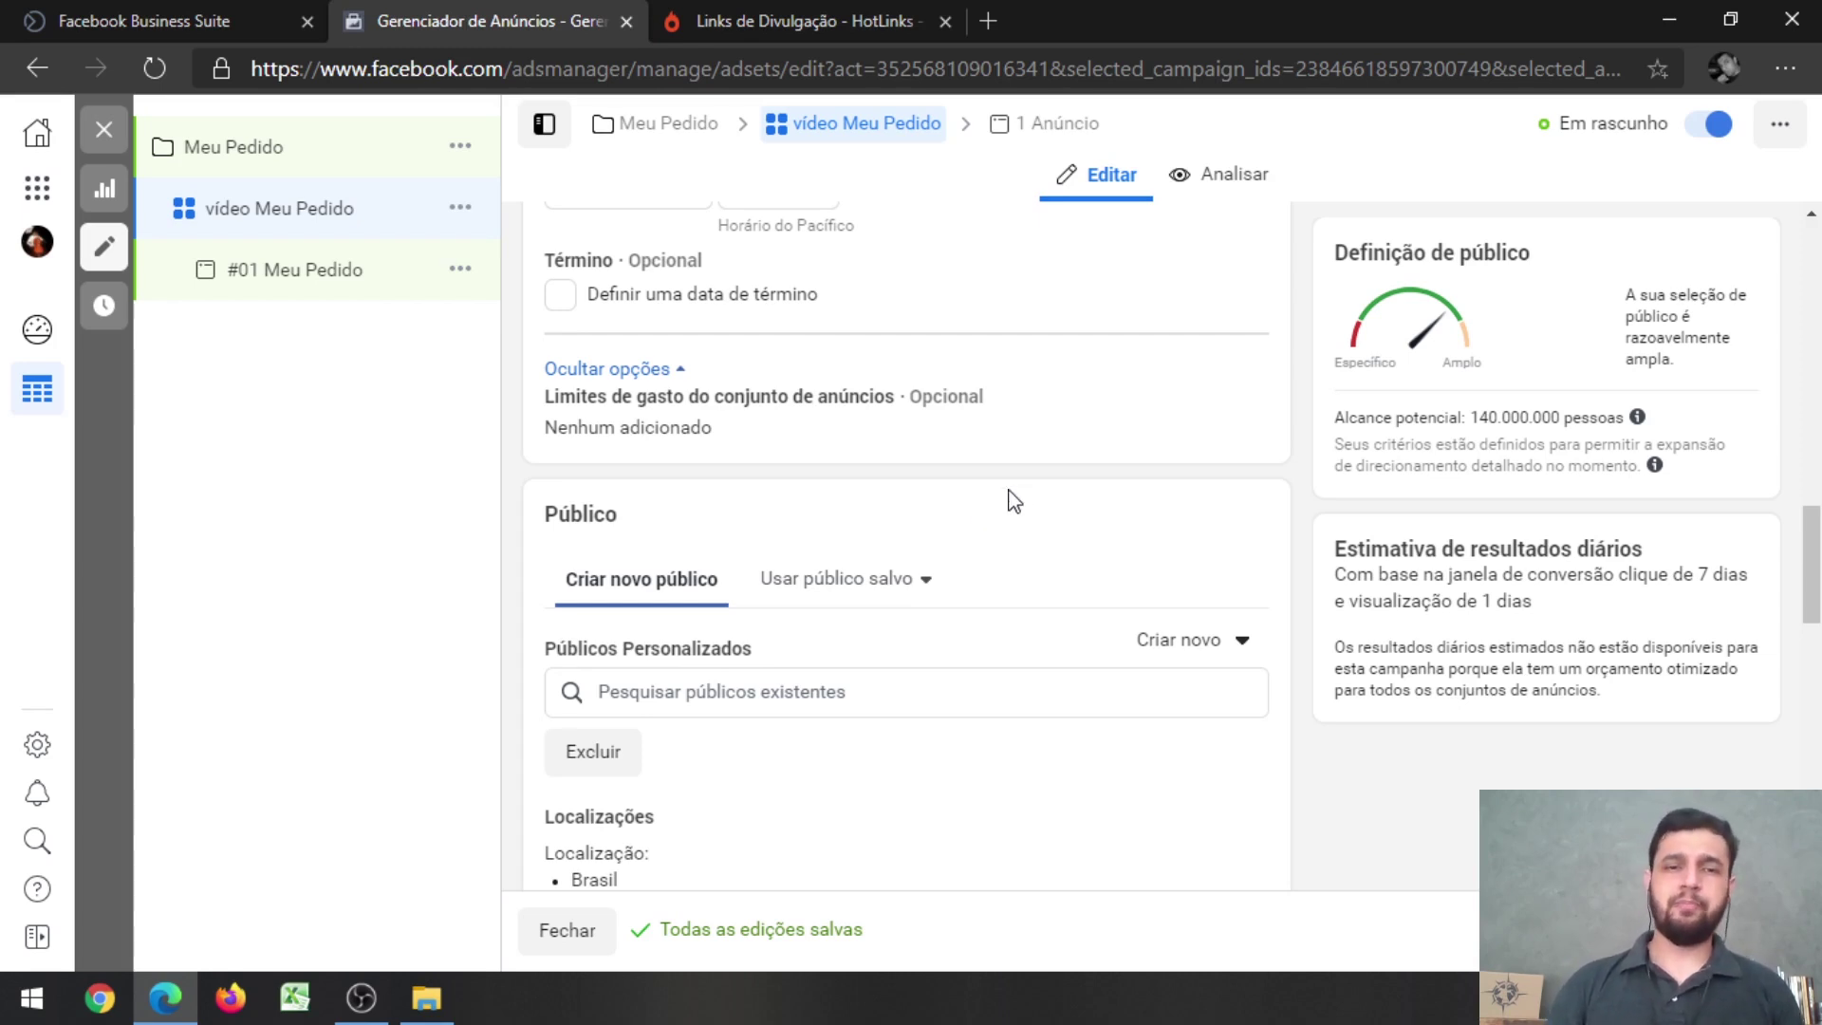
scroll(1031, 483, "down", 2)
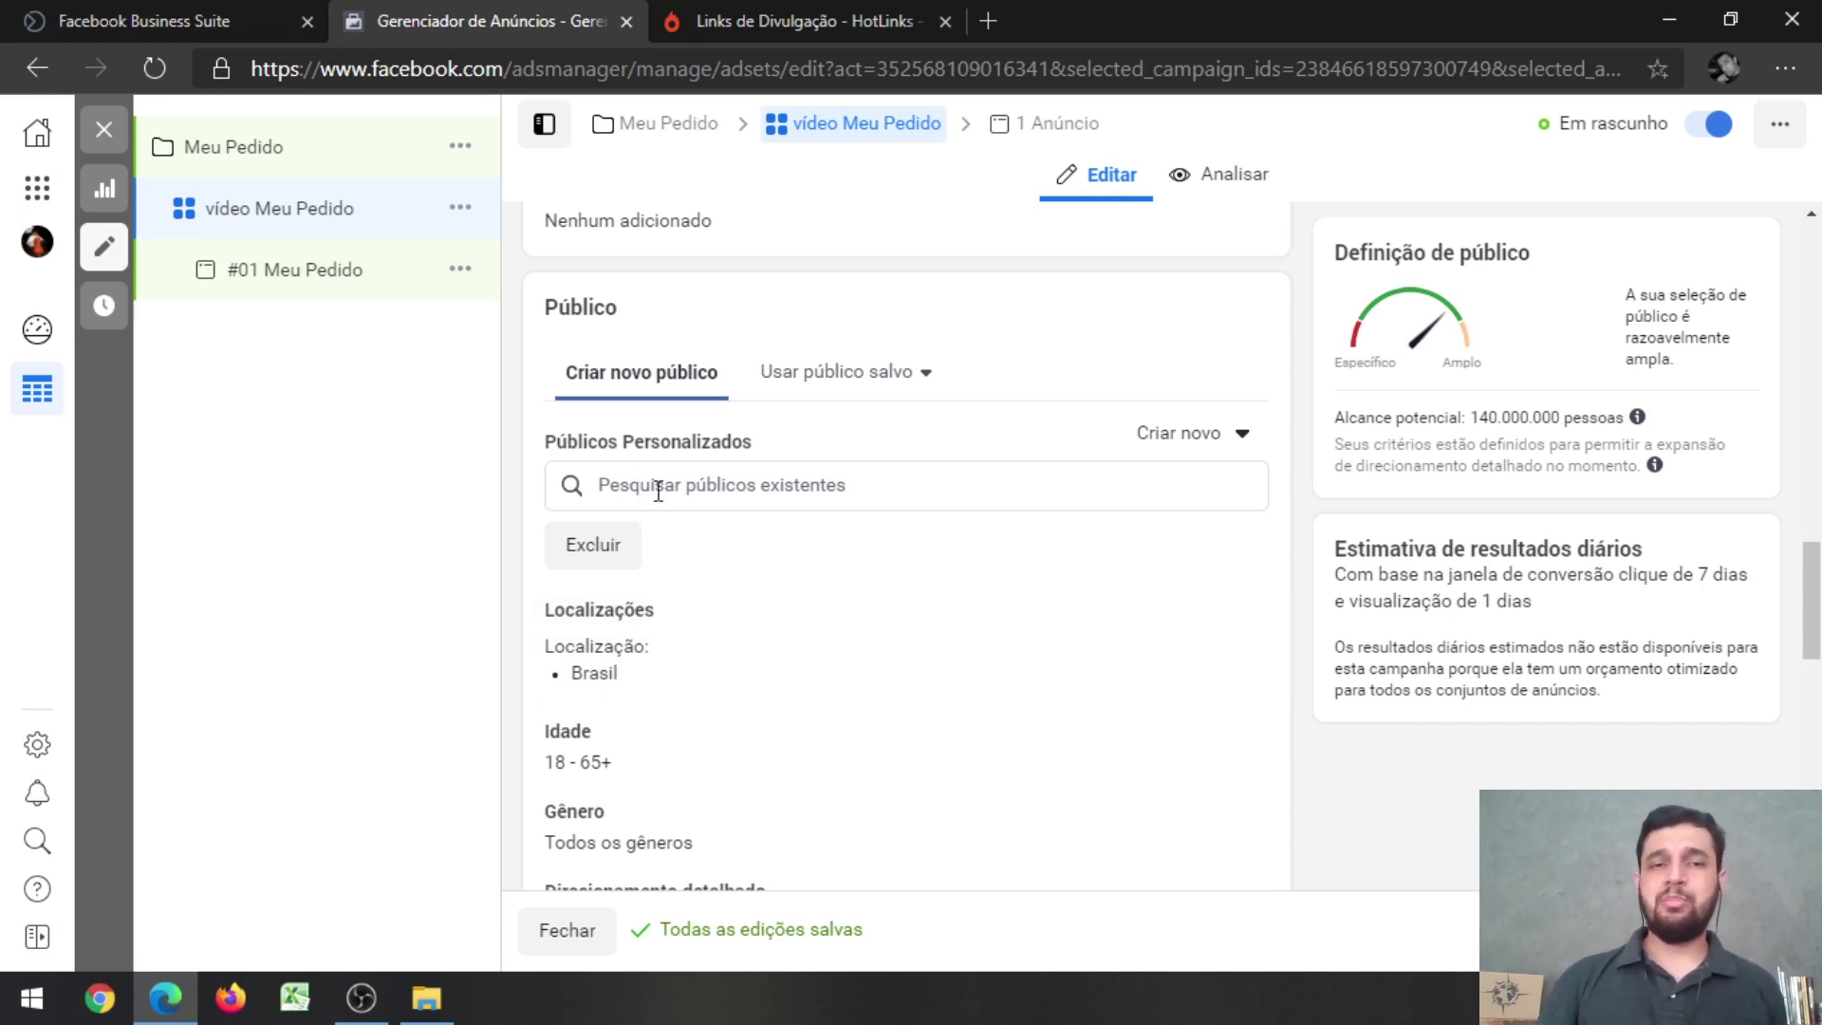
left_click(892, 485)
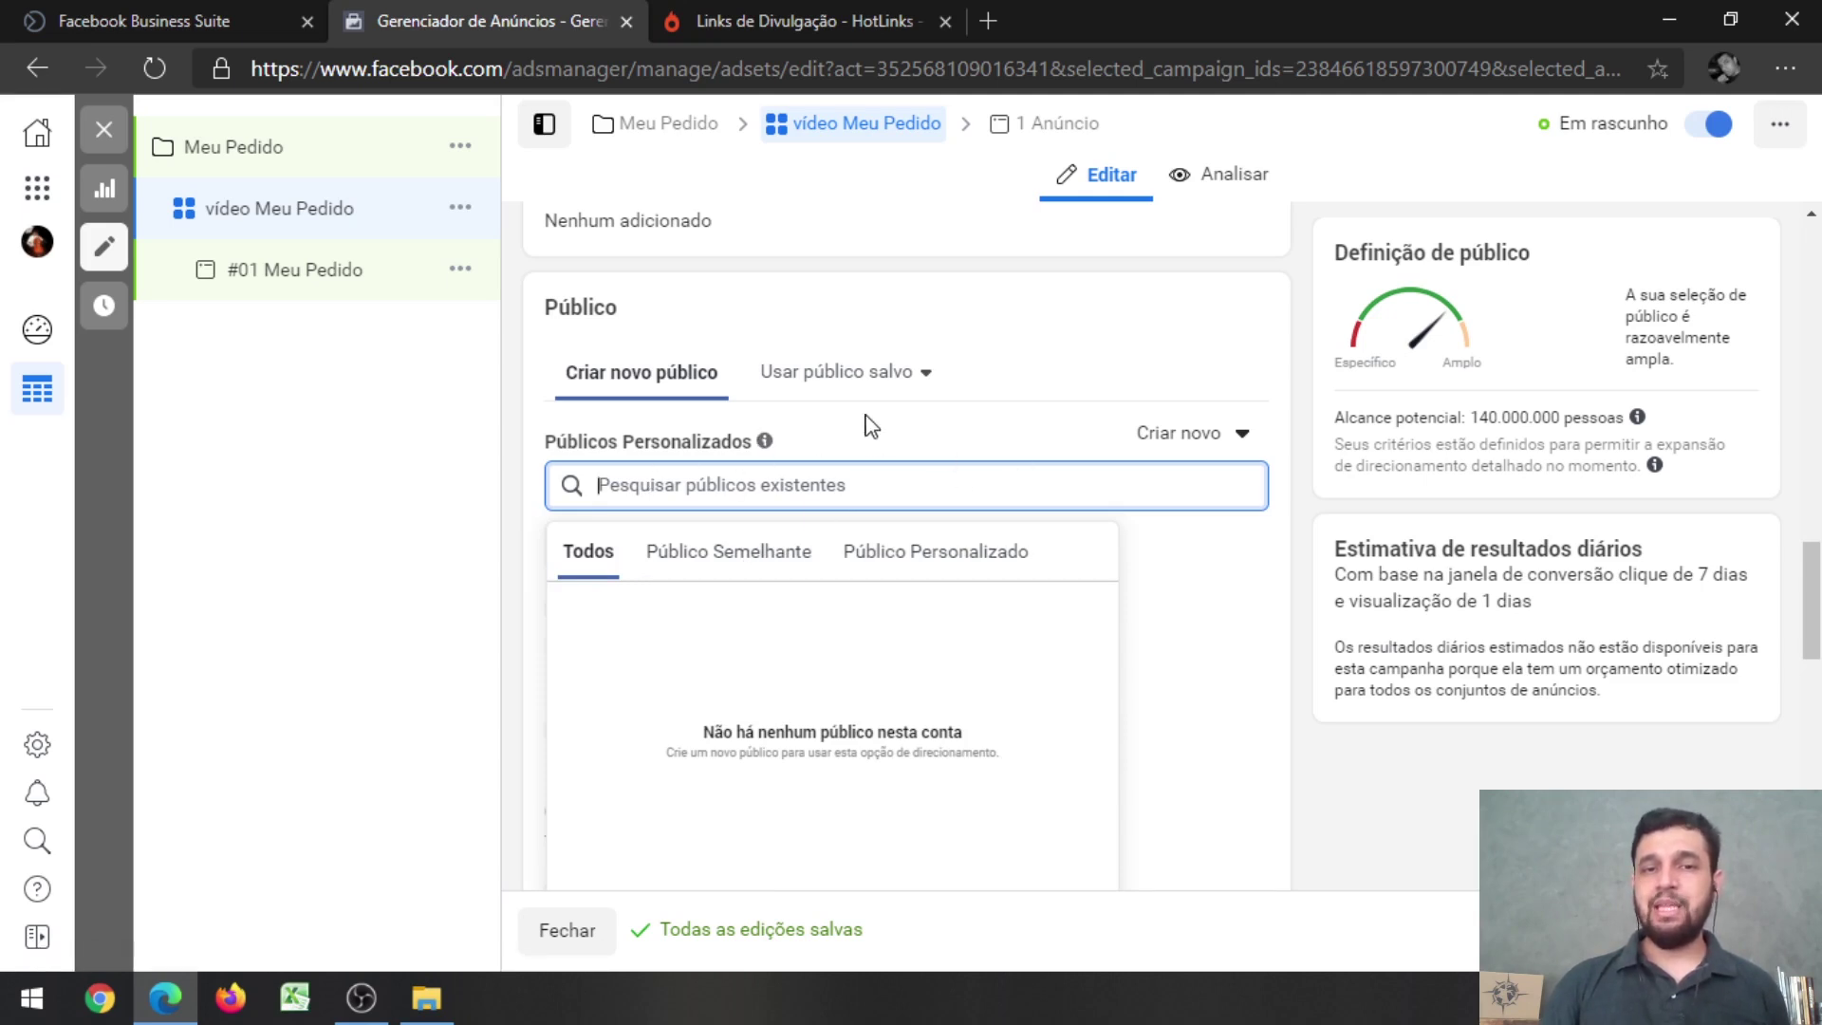
left_click(764, 248)
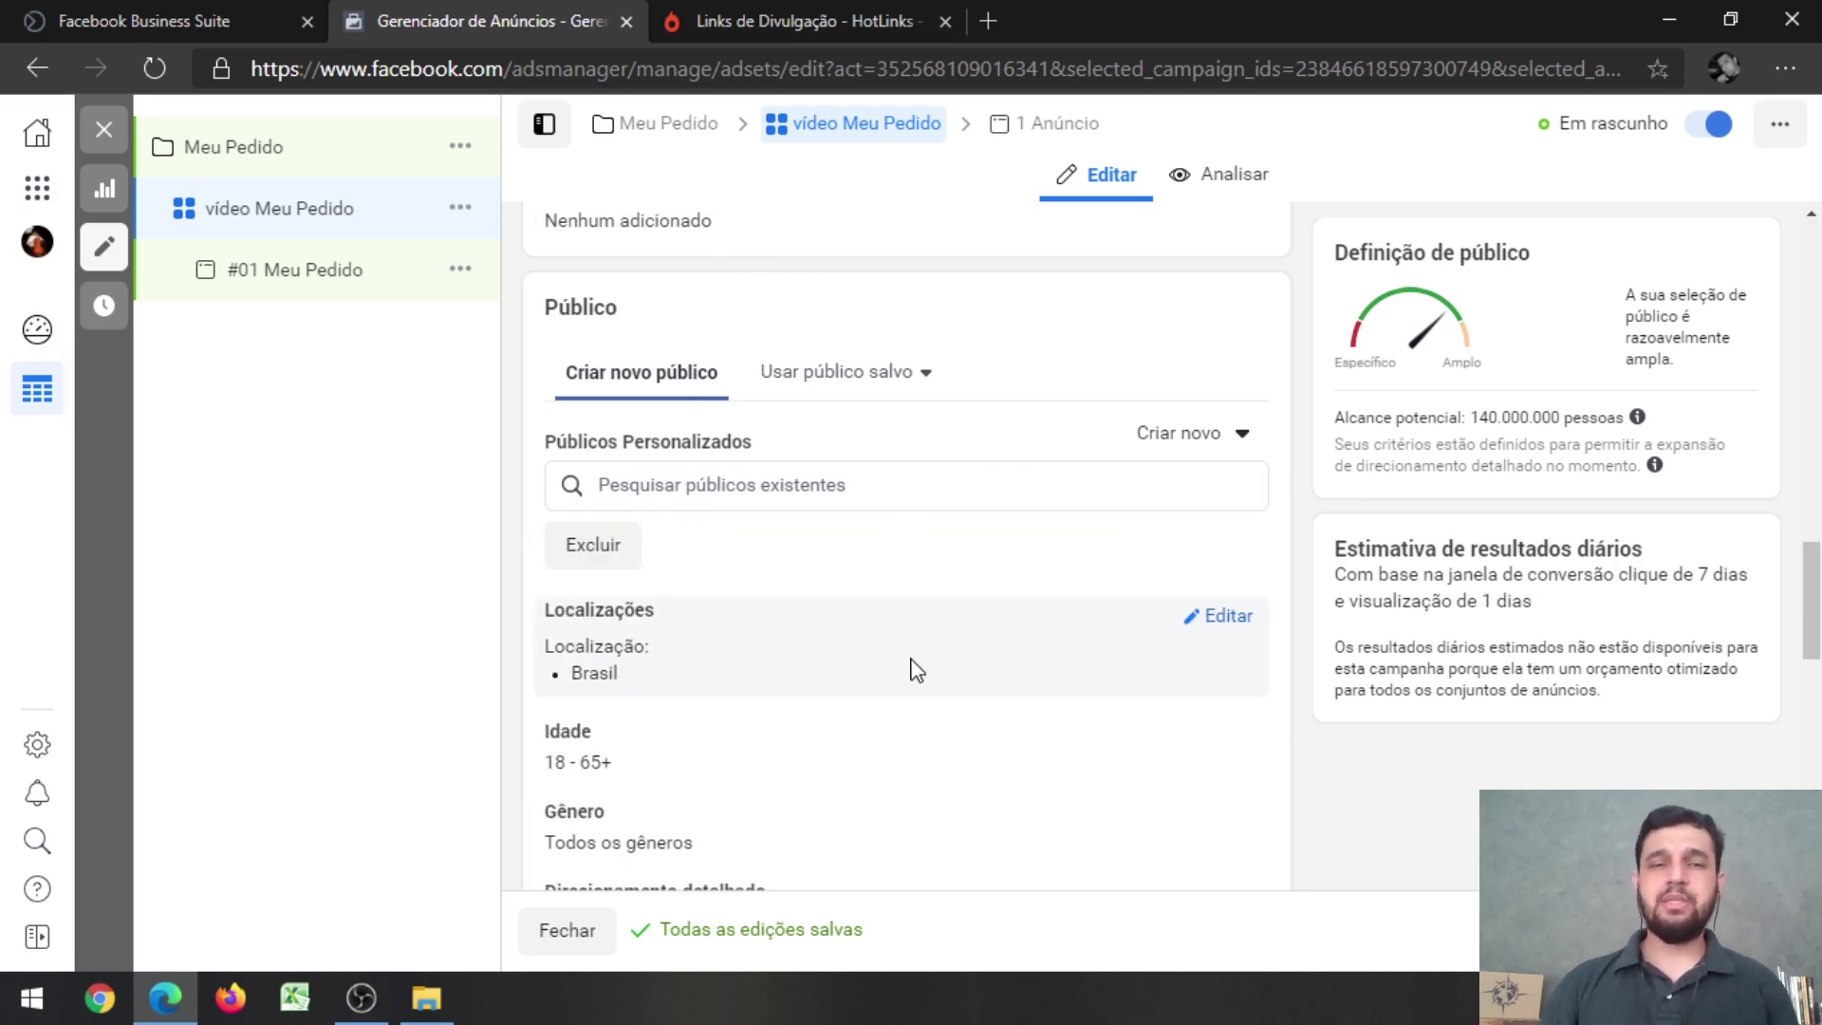
left_click(594, 544)
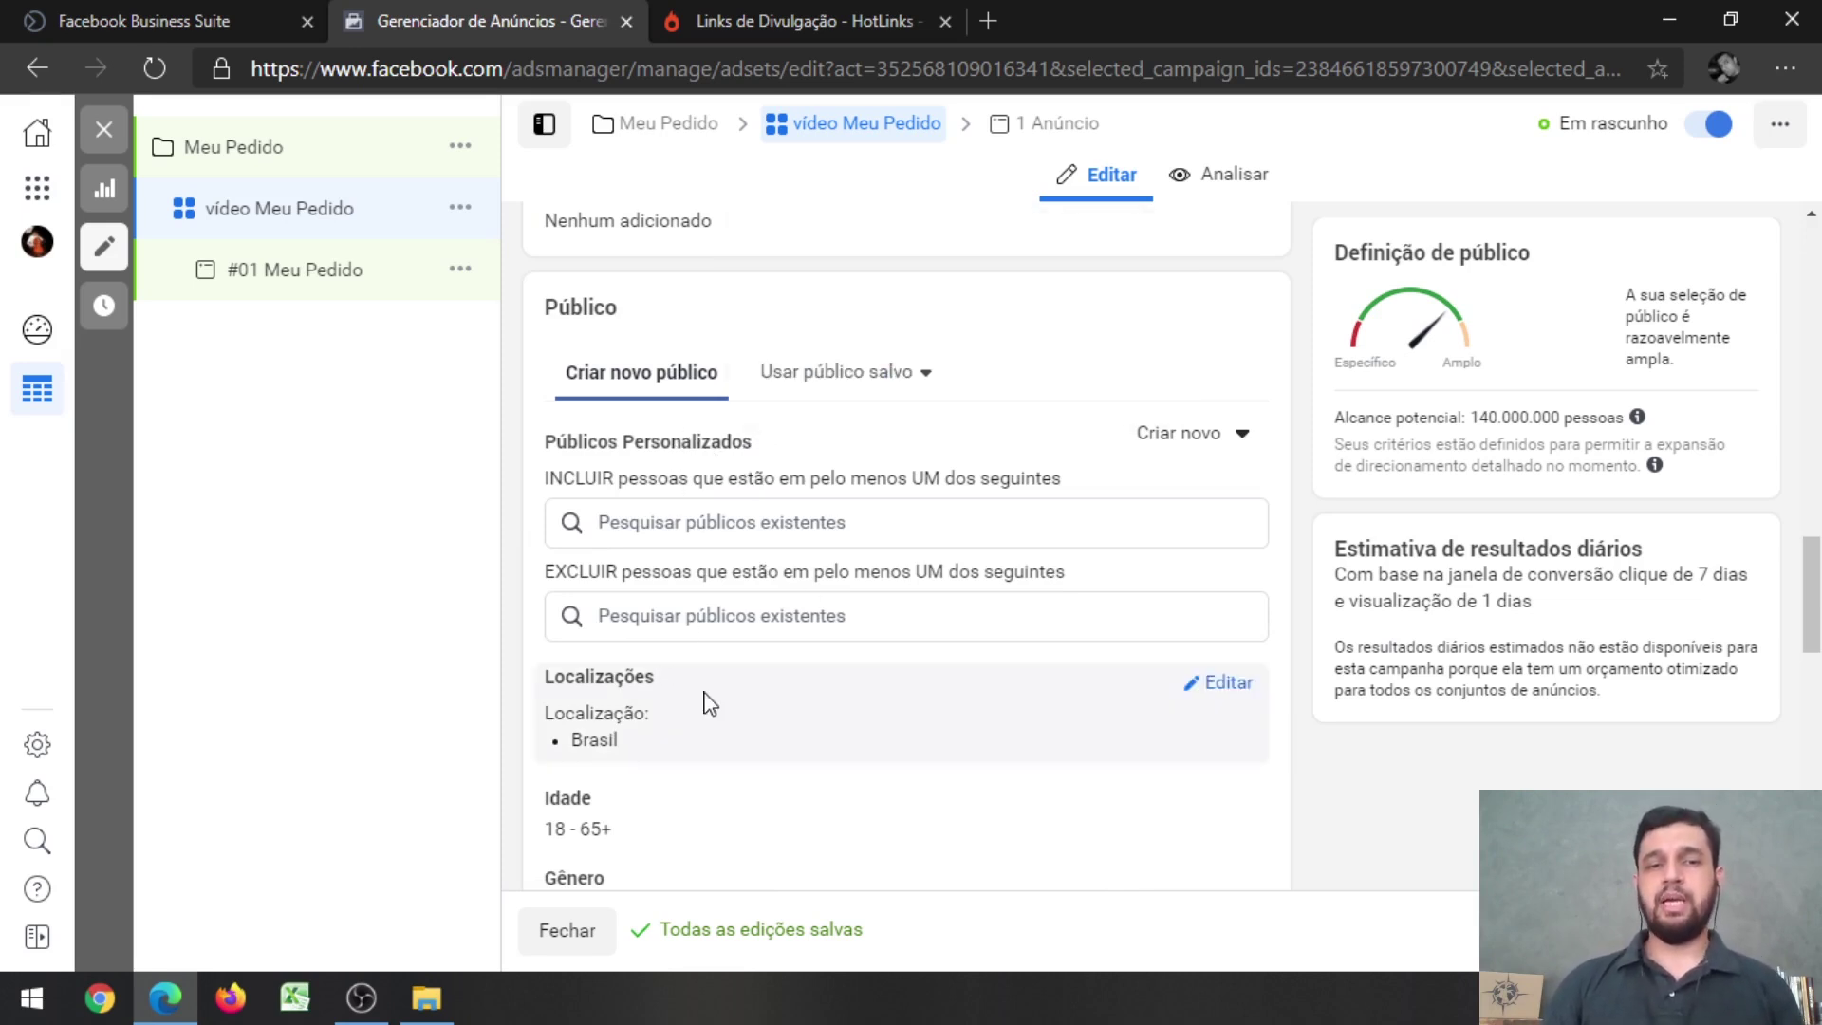
- Set the audience's Idade range to a minimum of 29 and a maximum of 50
scroll(683, 669, "down", 1)
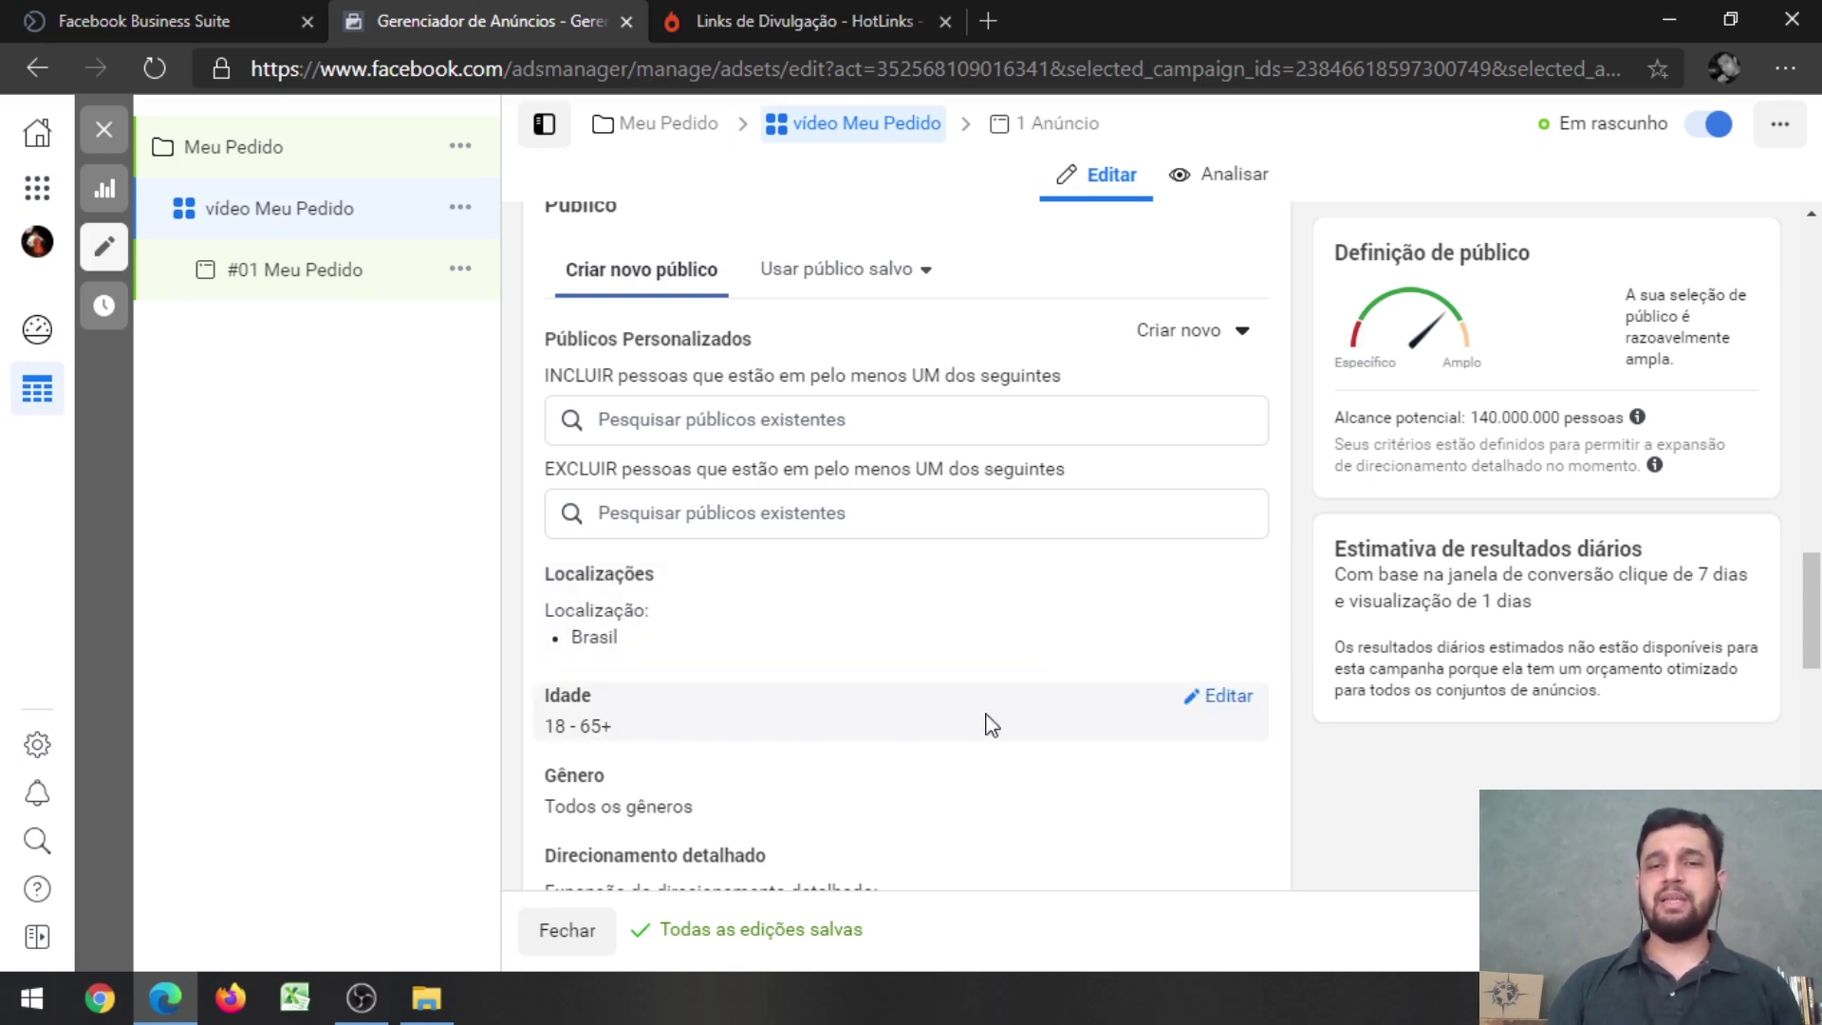
left_click(1234, 700)
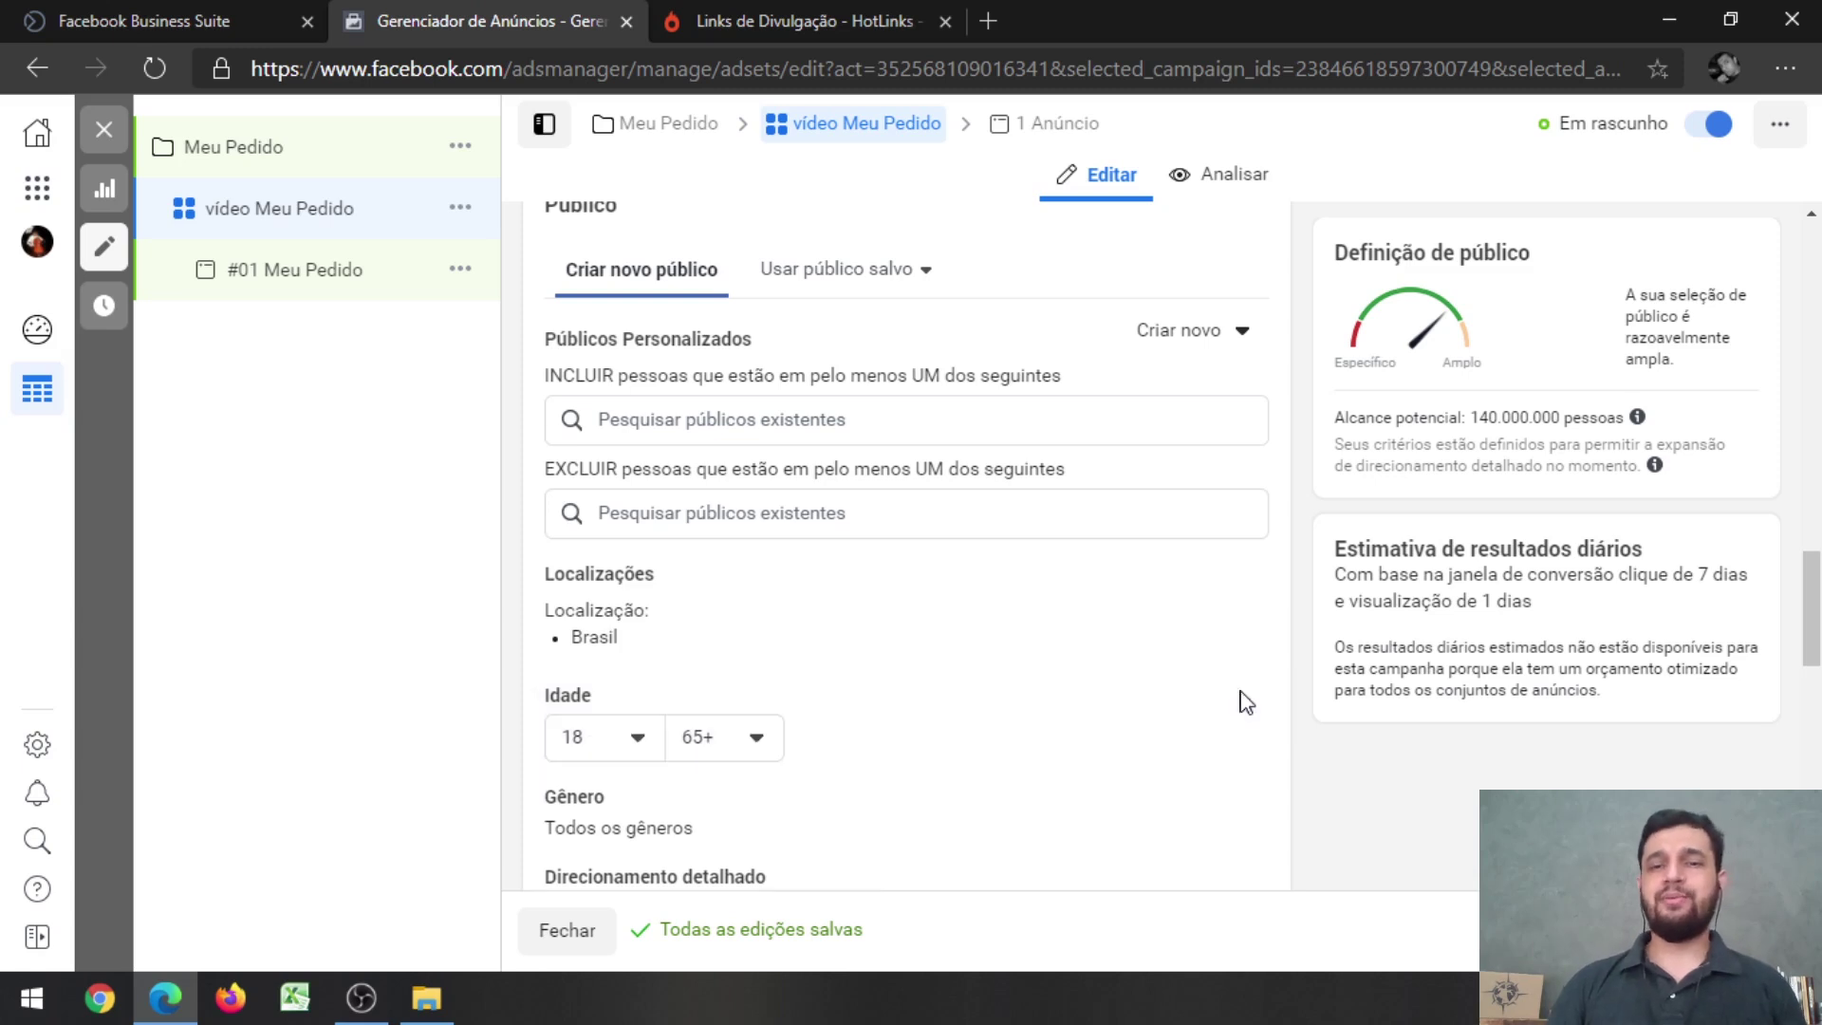
left_click(655, 745)
scroll(684, 642, "down", 3)
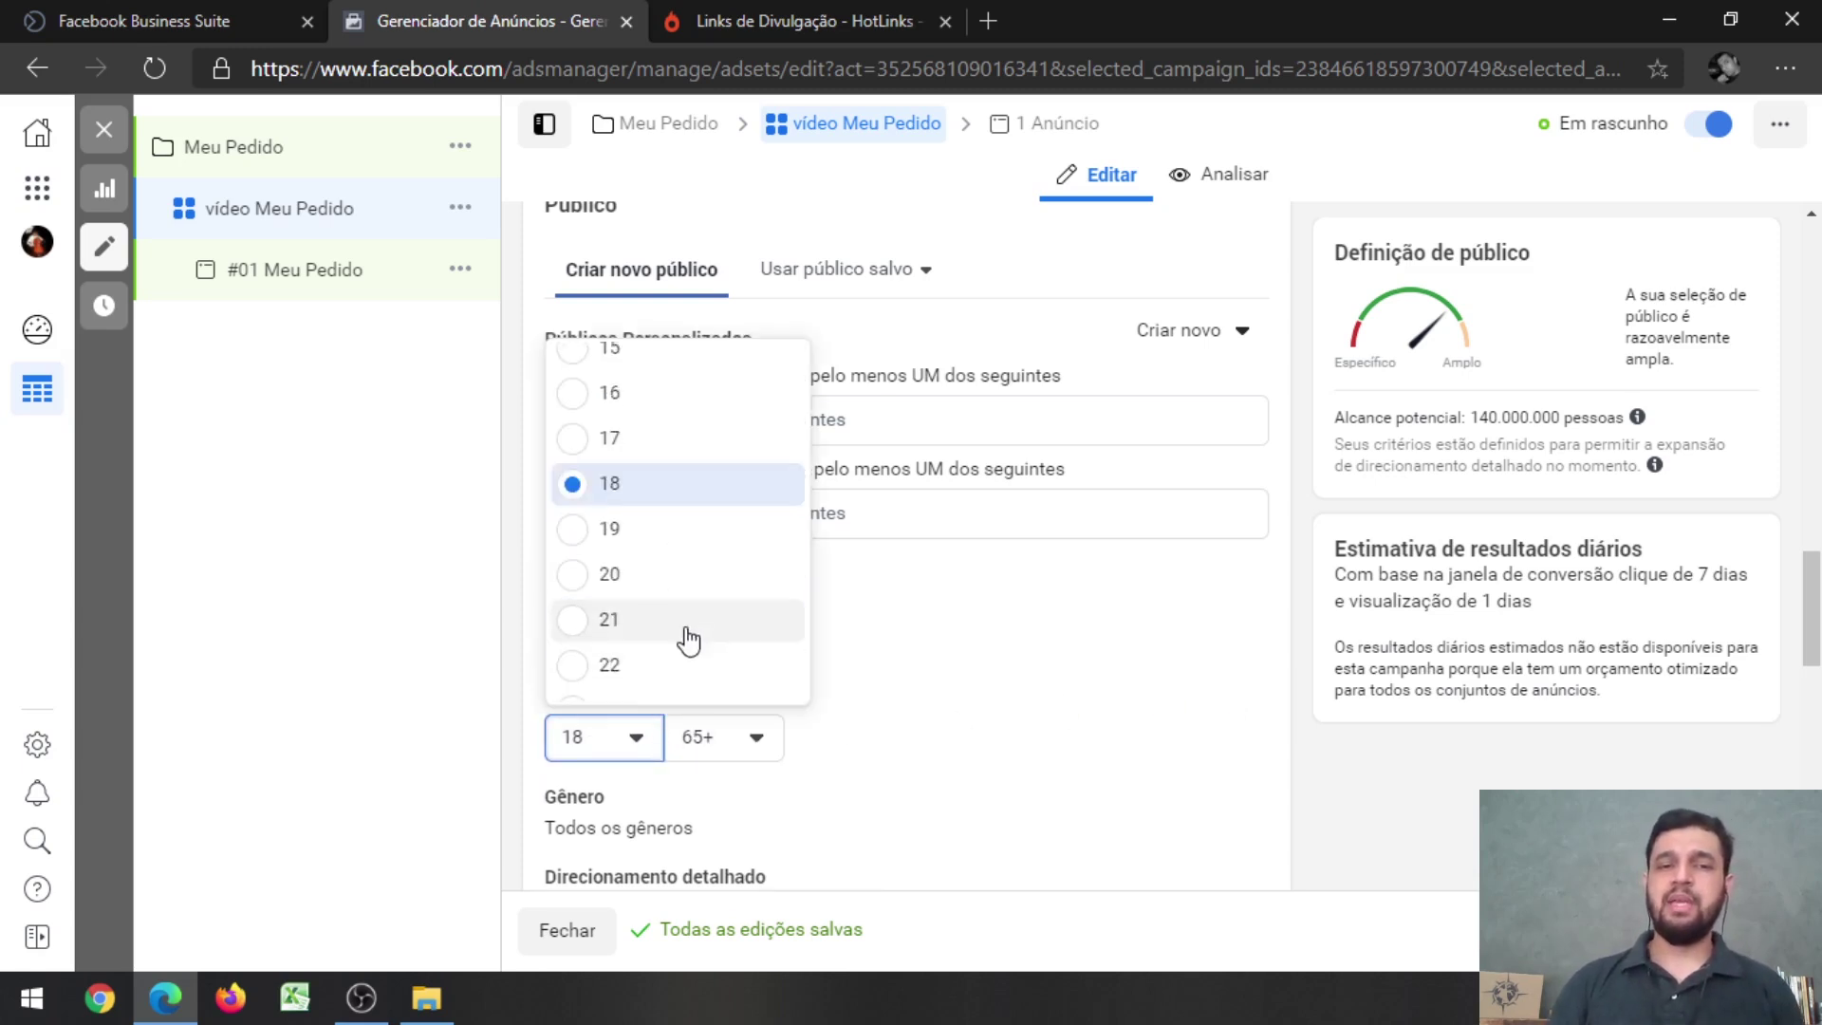
scroll(618, 651, "down", 1)
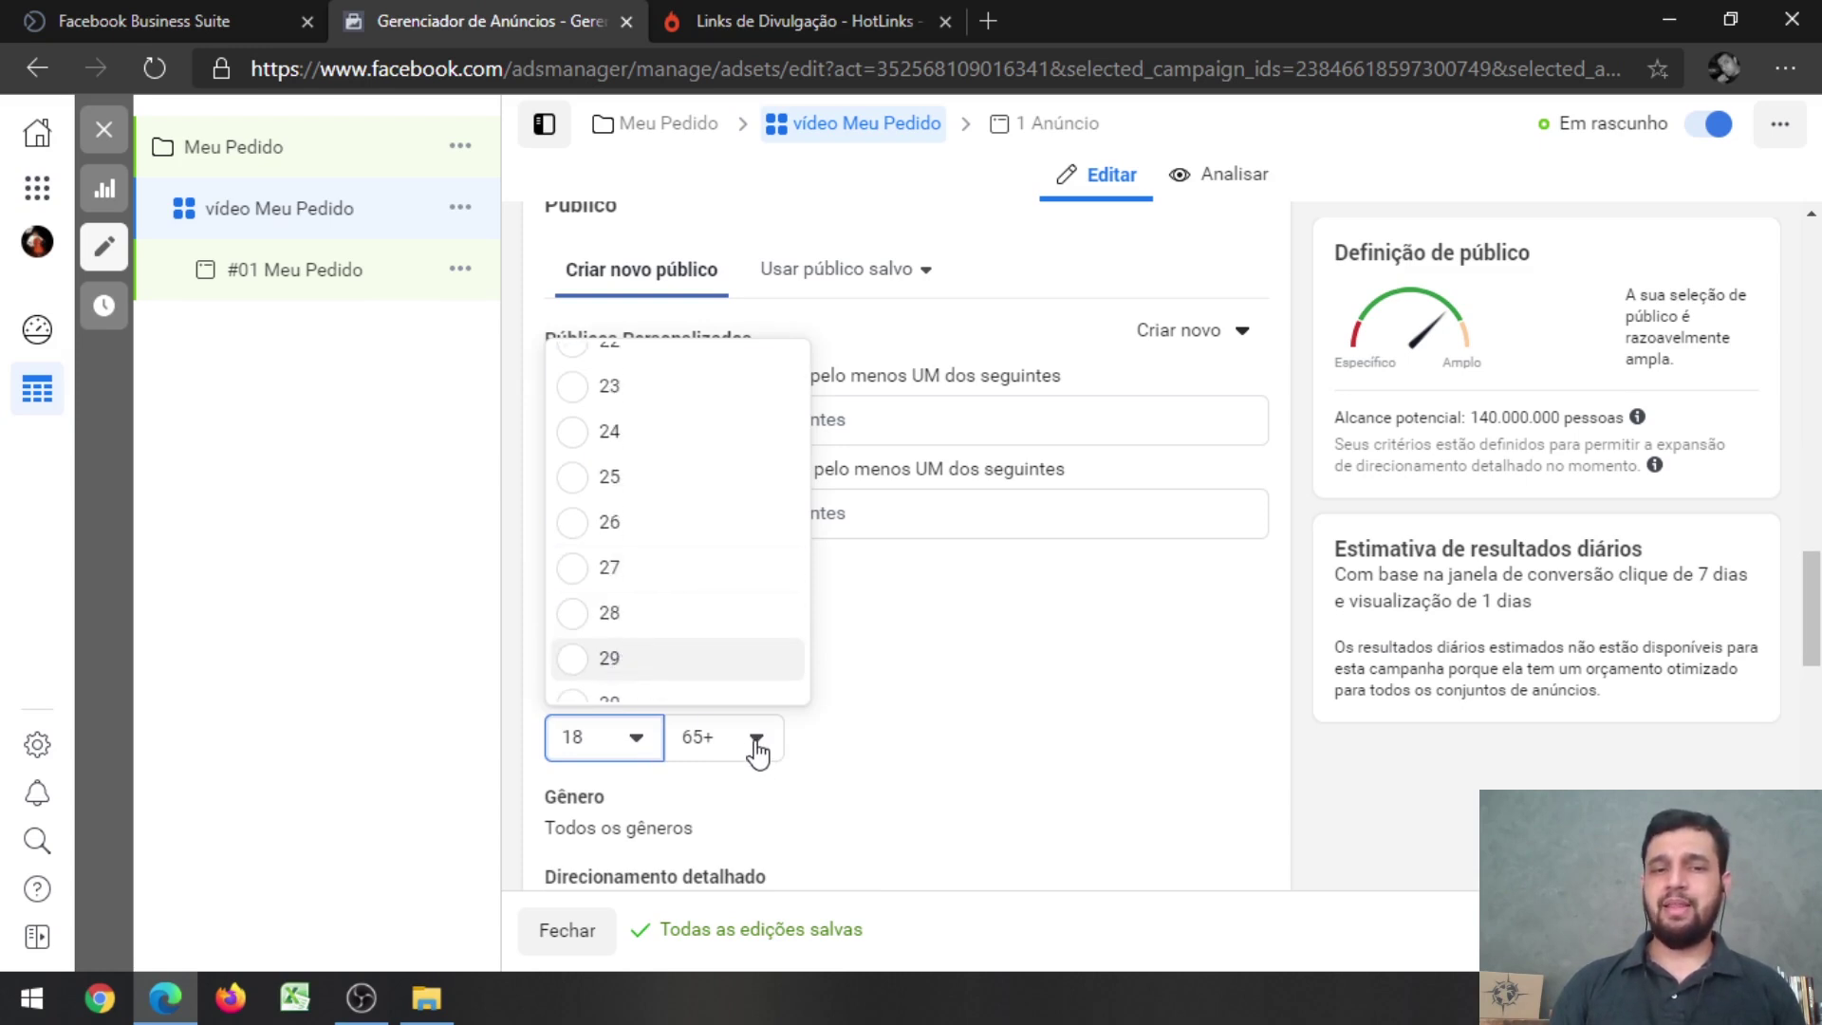
left_click(584, 662)
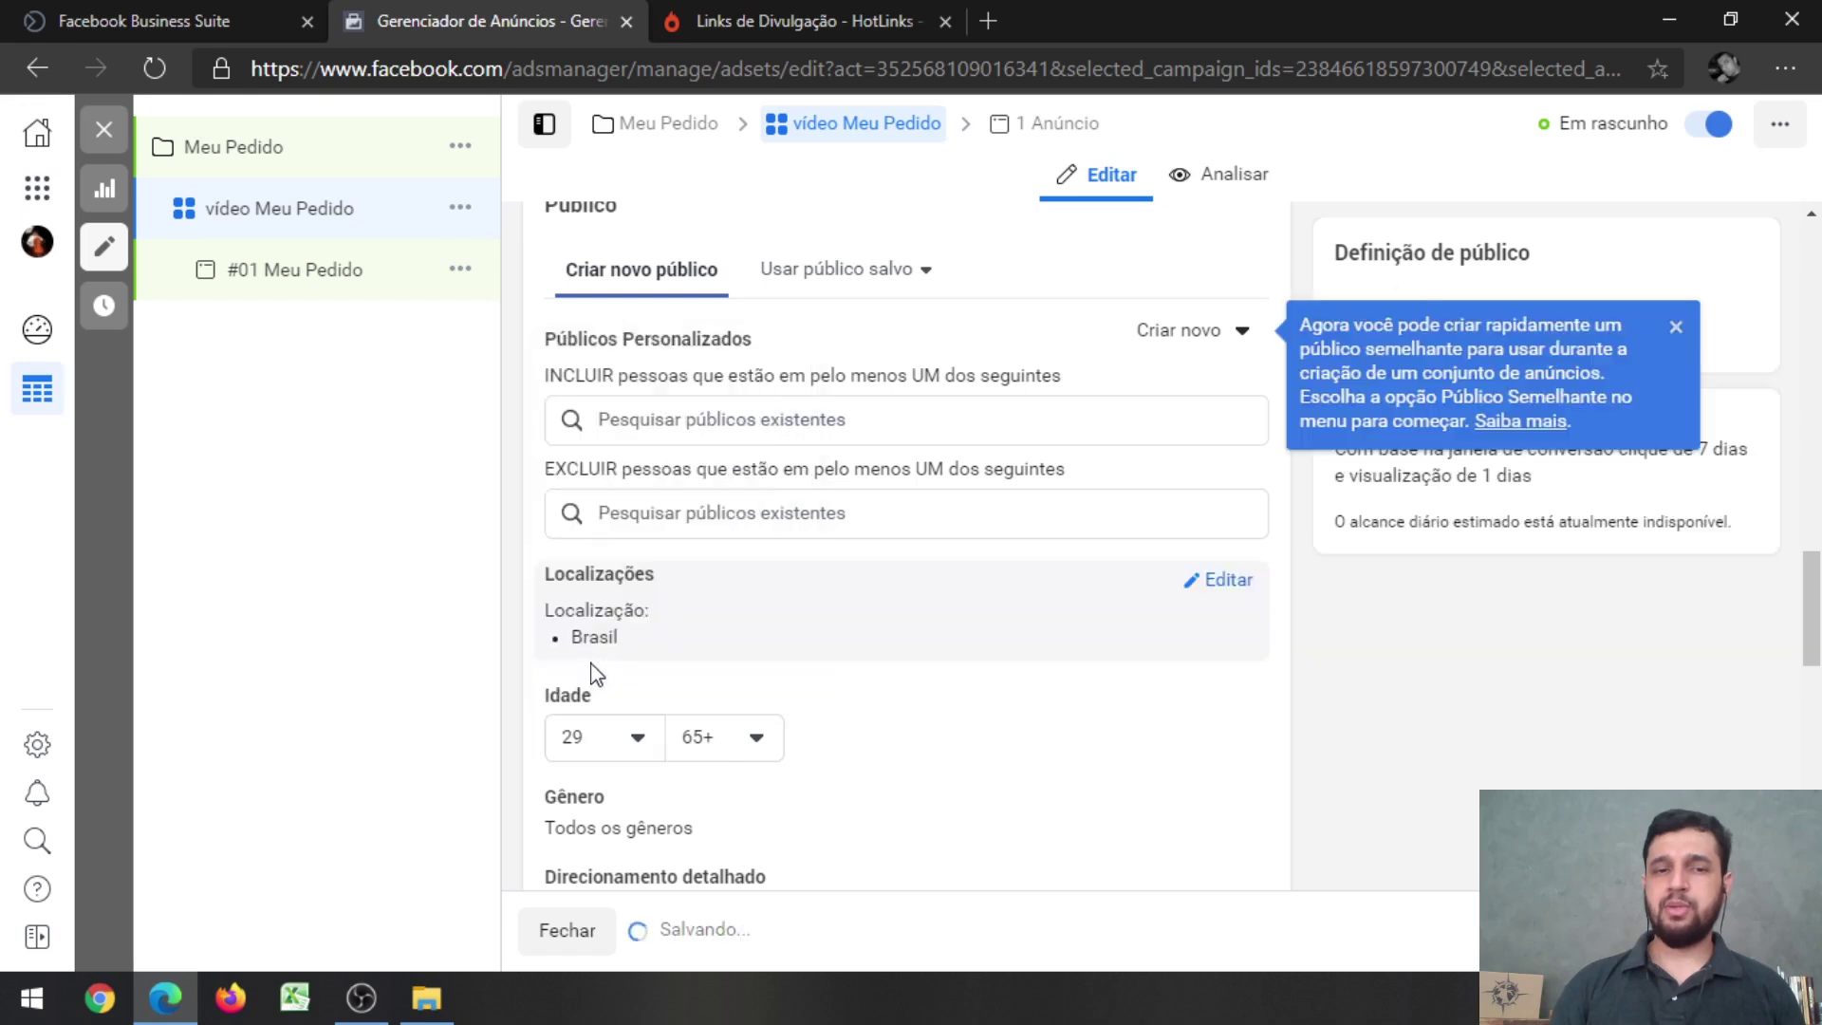
left_click(757, 743)
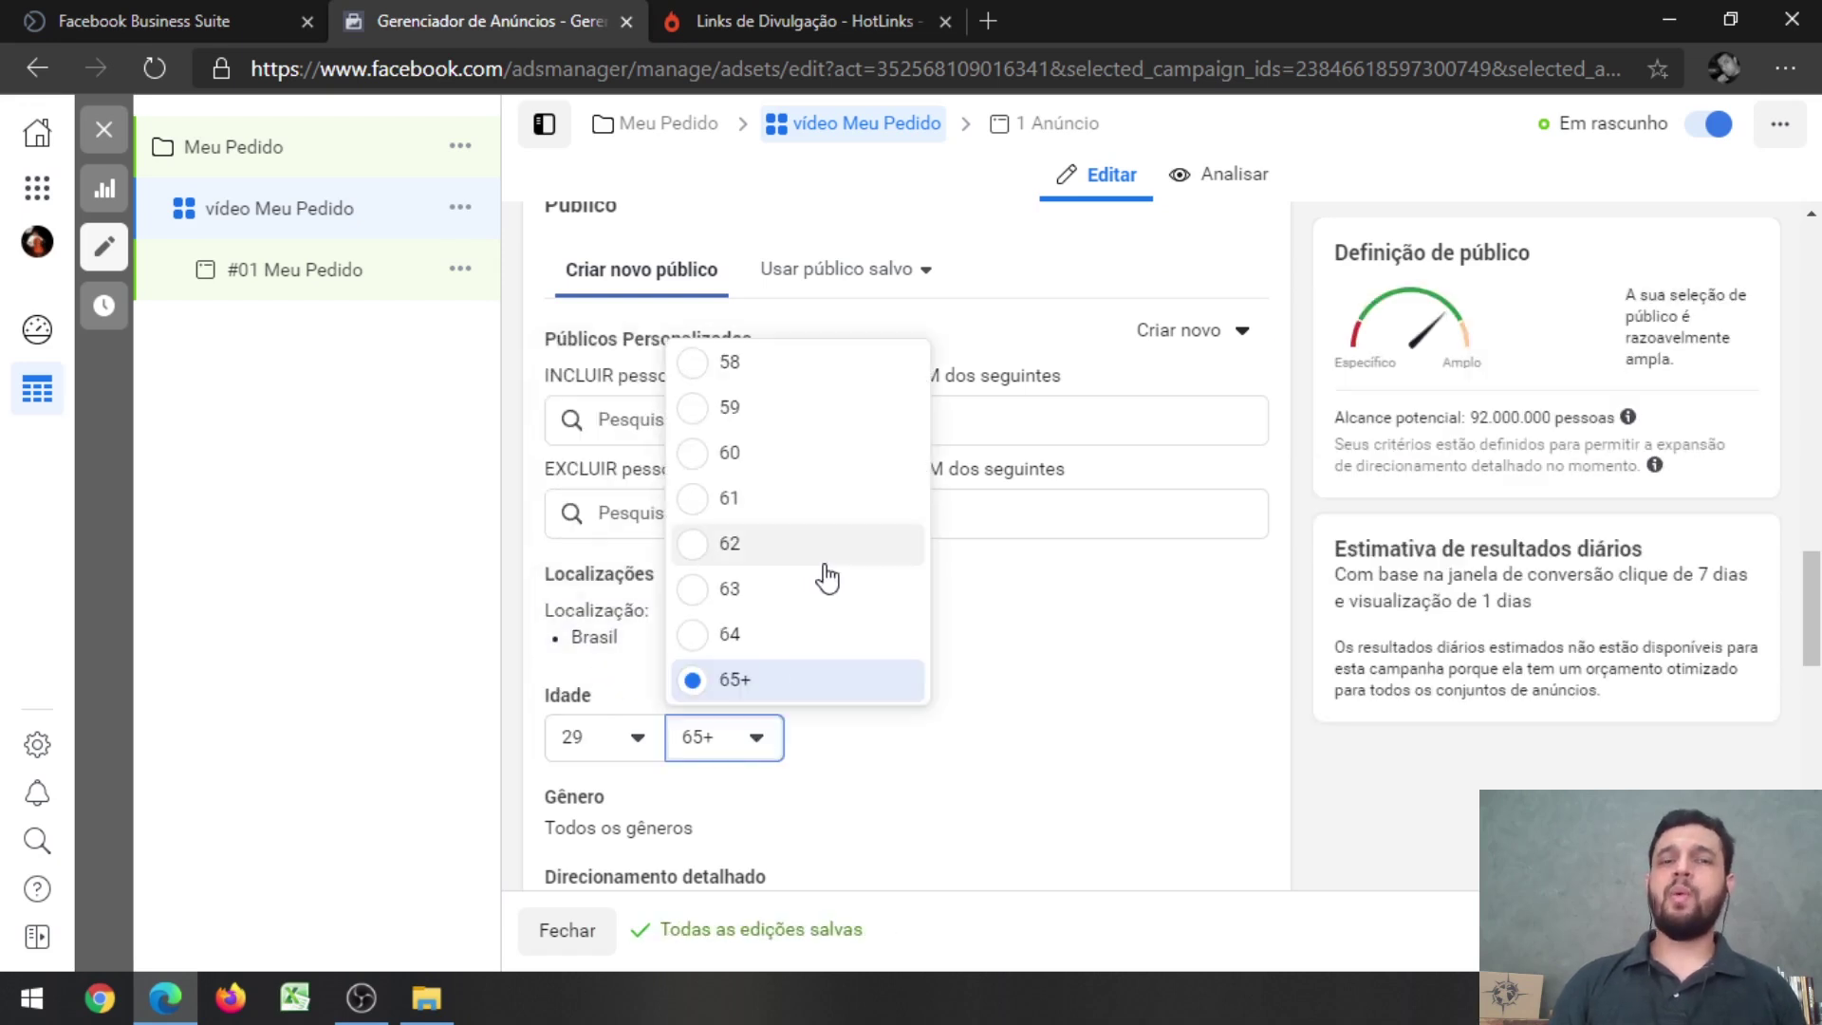
scroll(828, 577, "up", 1)
scroll(828, 577, "up", 5)
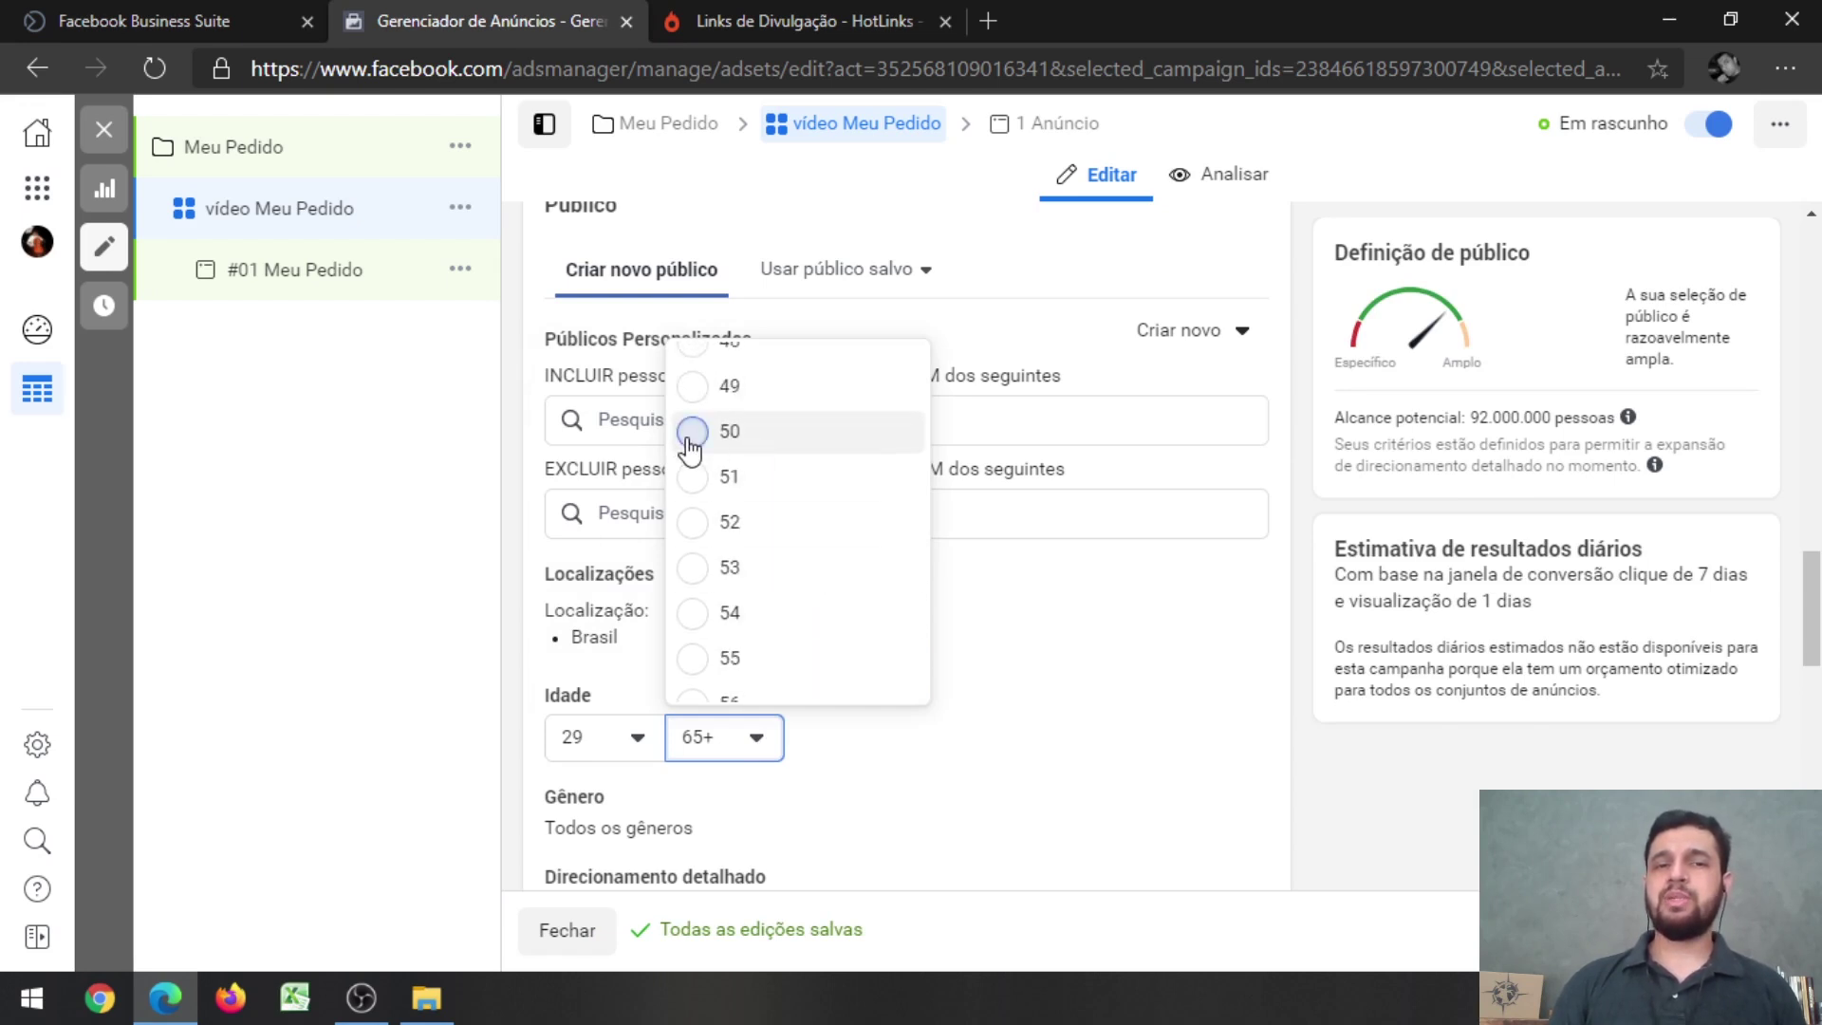
key("Return")
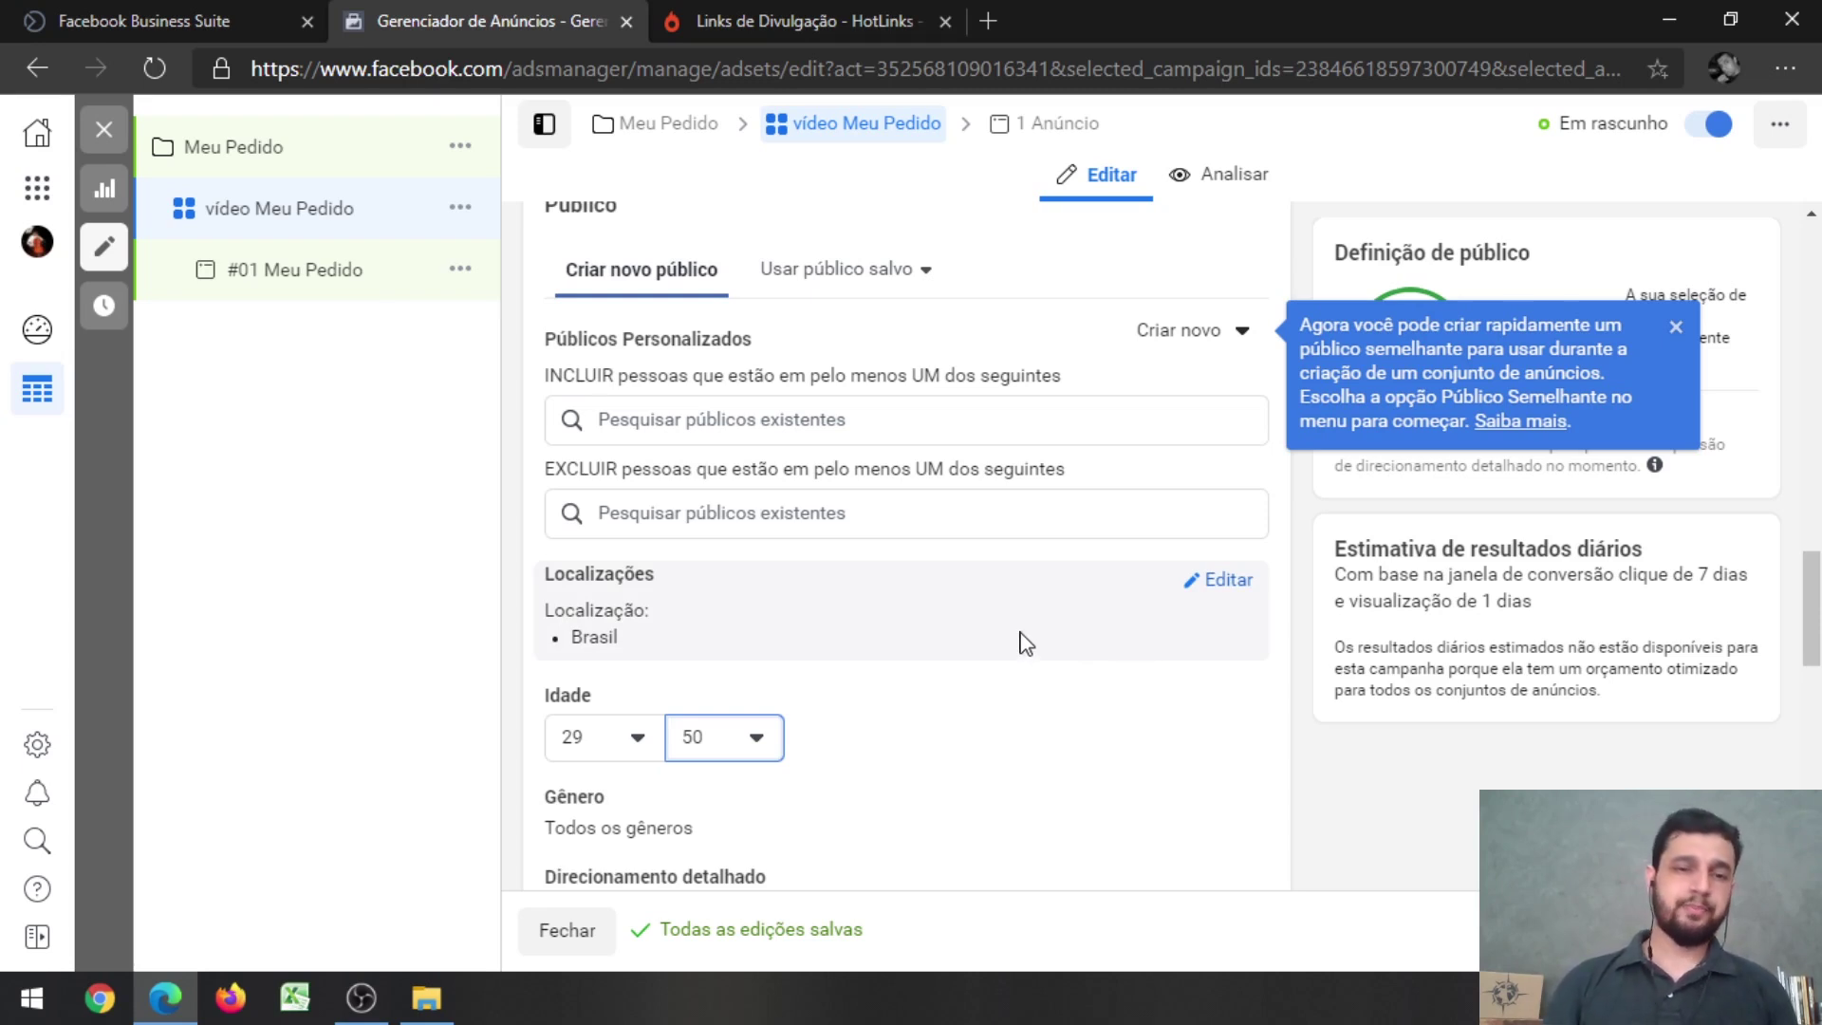
- Add the employer "Pizzaria" to the audience's Direcionamento detalhado
scroll(1045, 650, "down", 2)
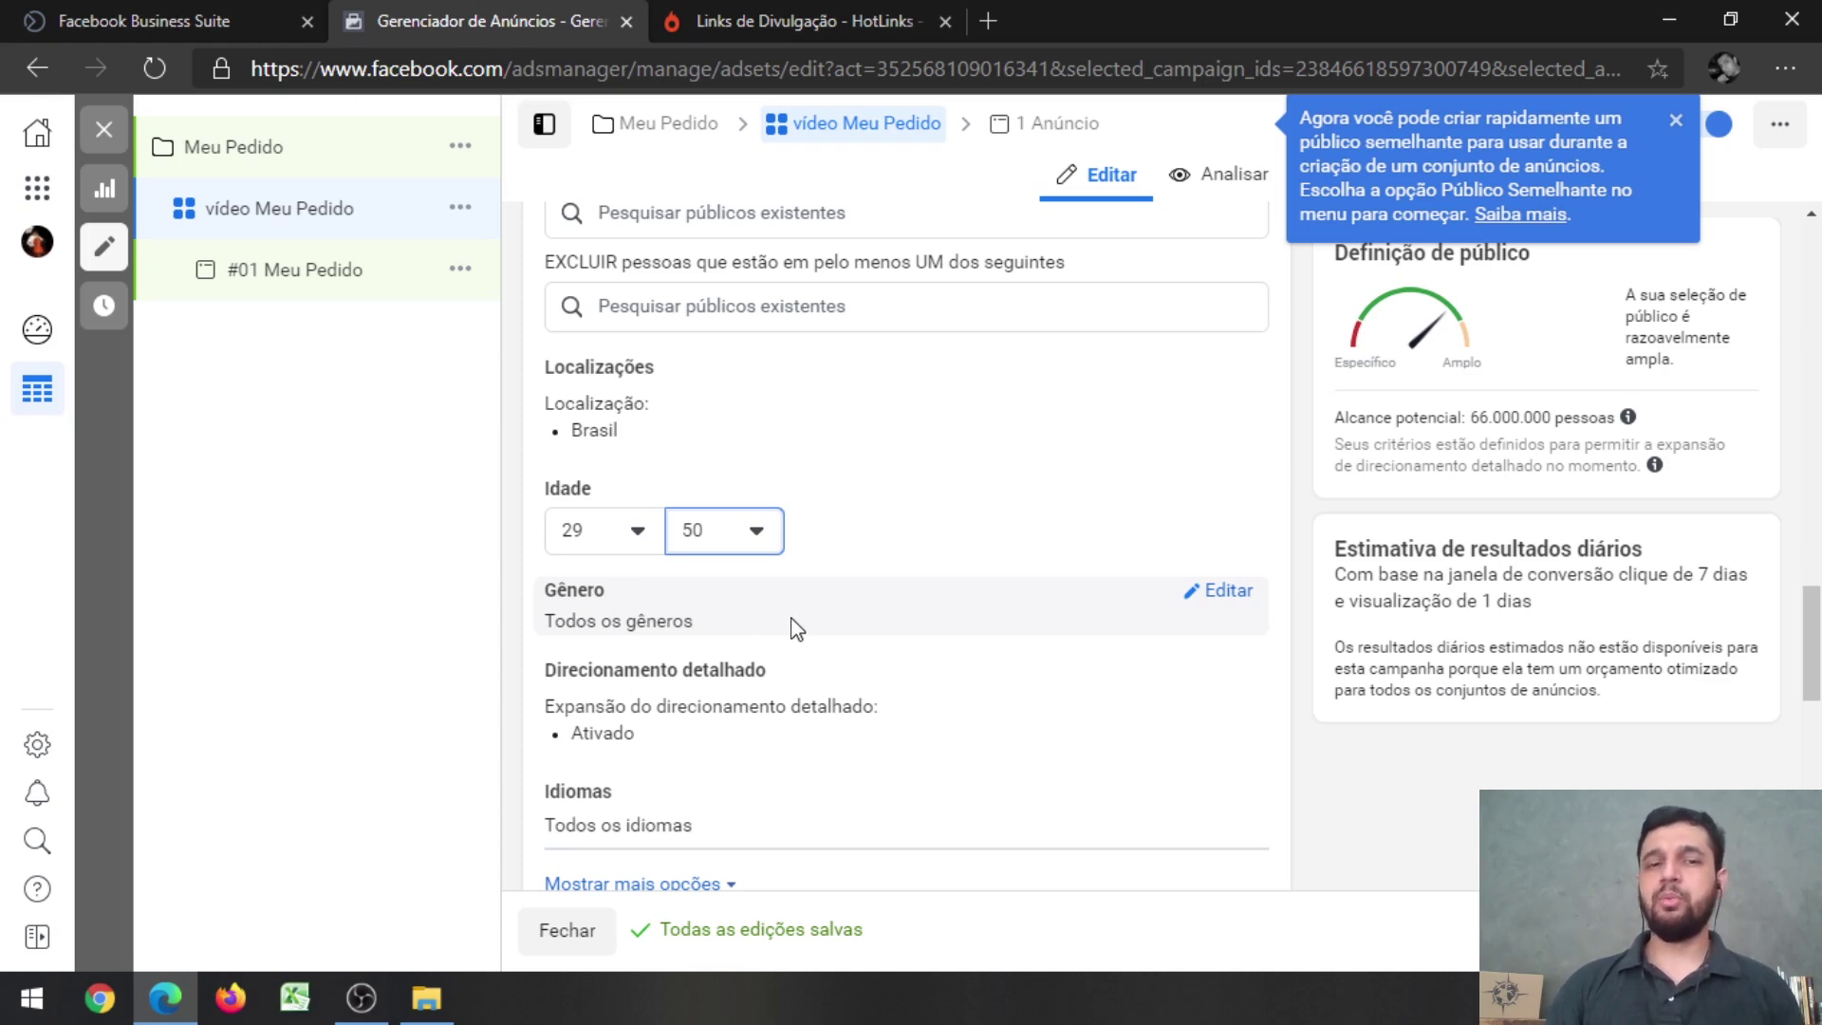
scroll(894, 569, "down", 1)
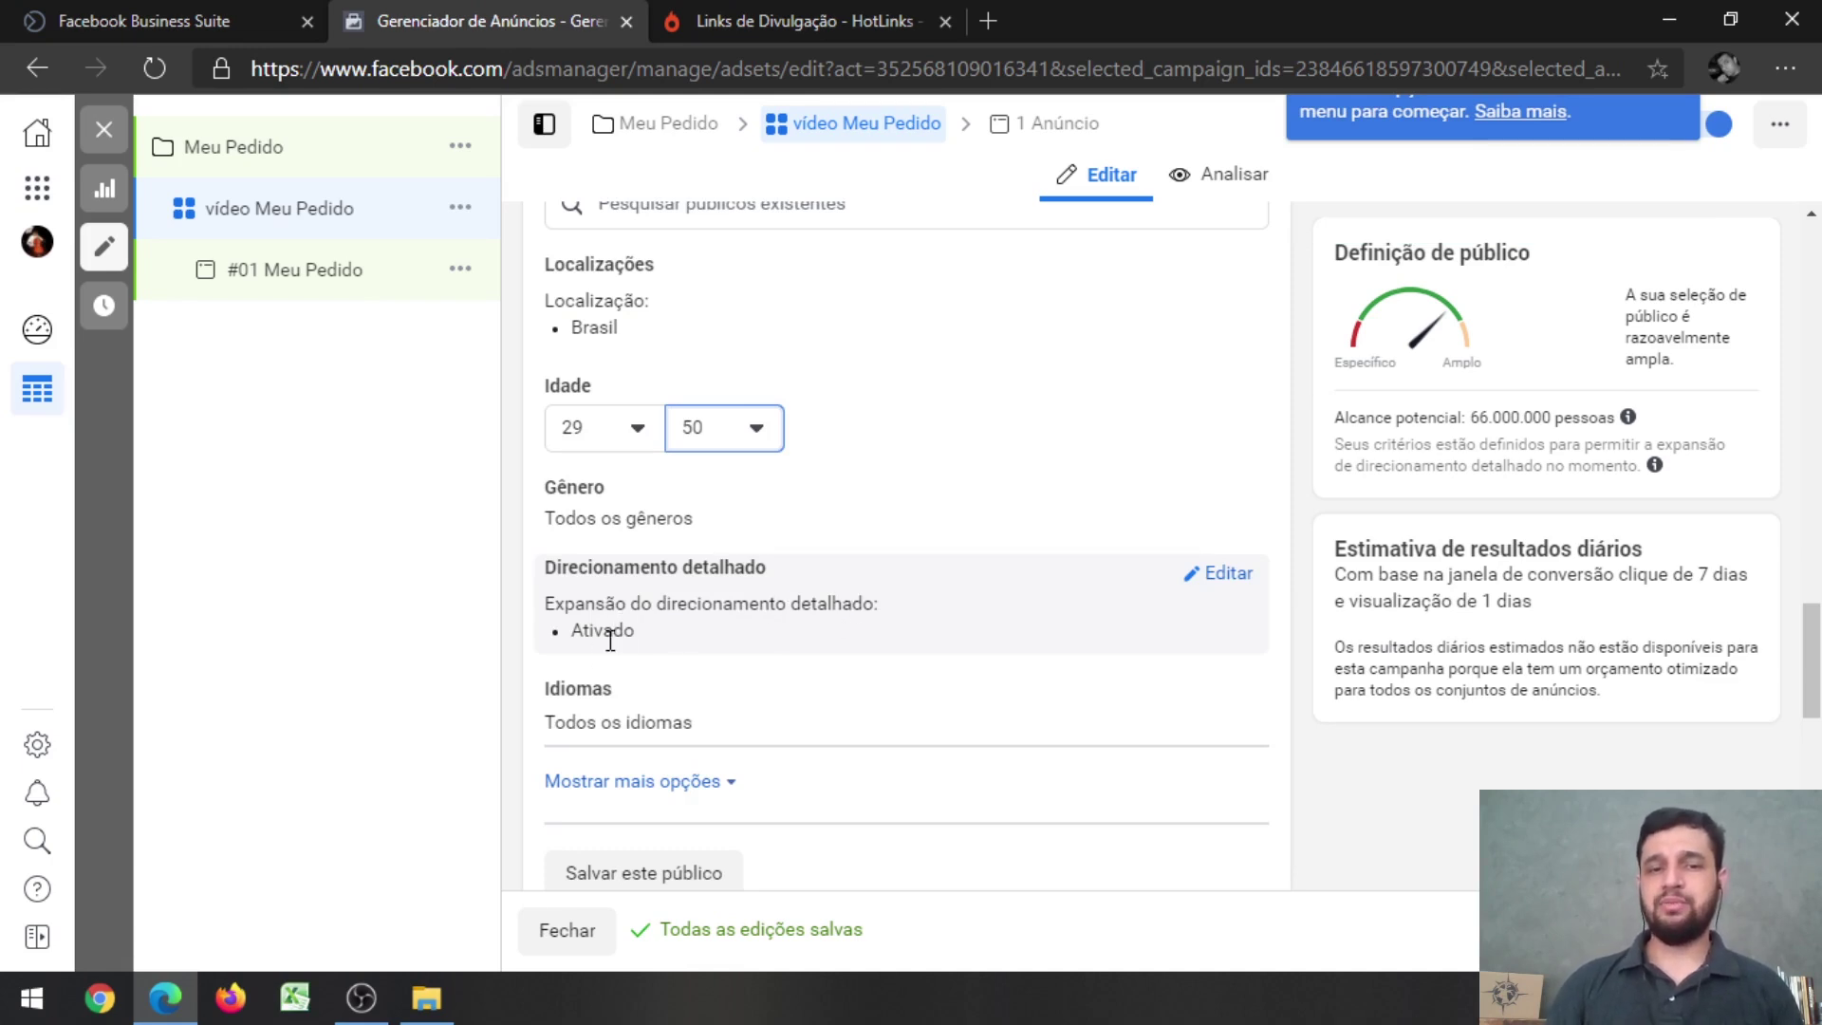
left_click(1233, 578)
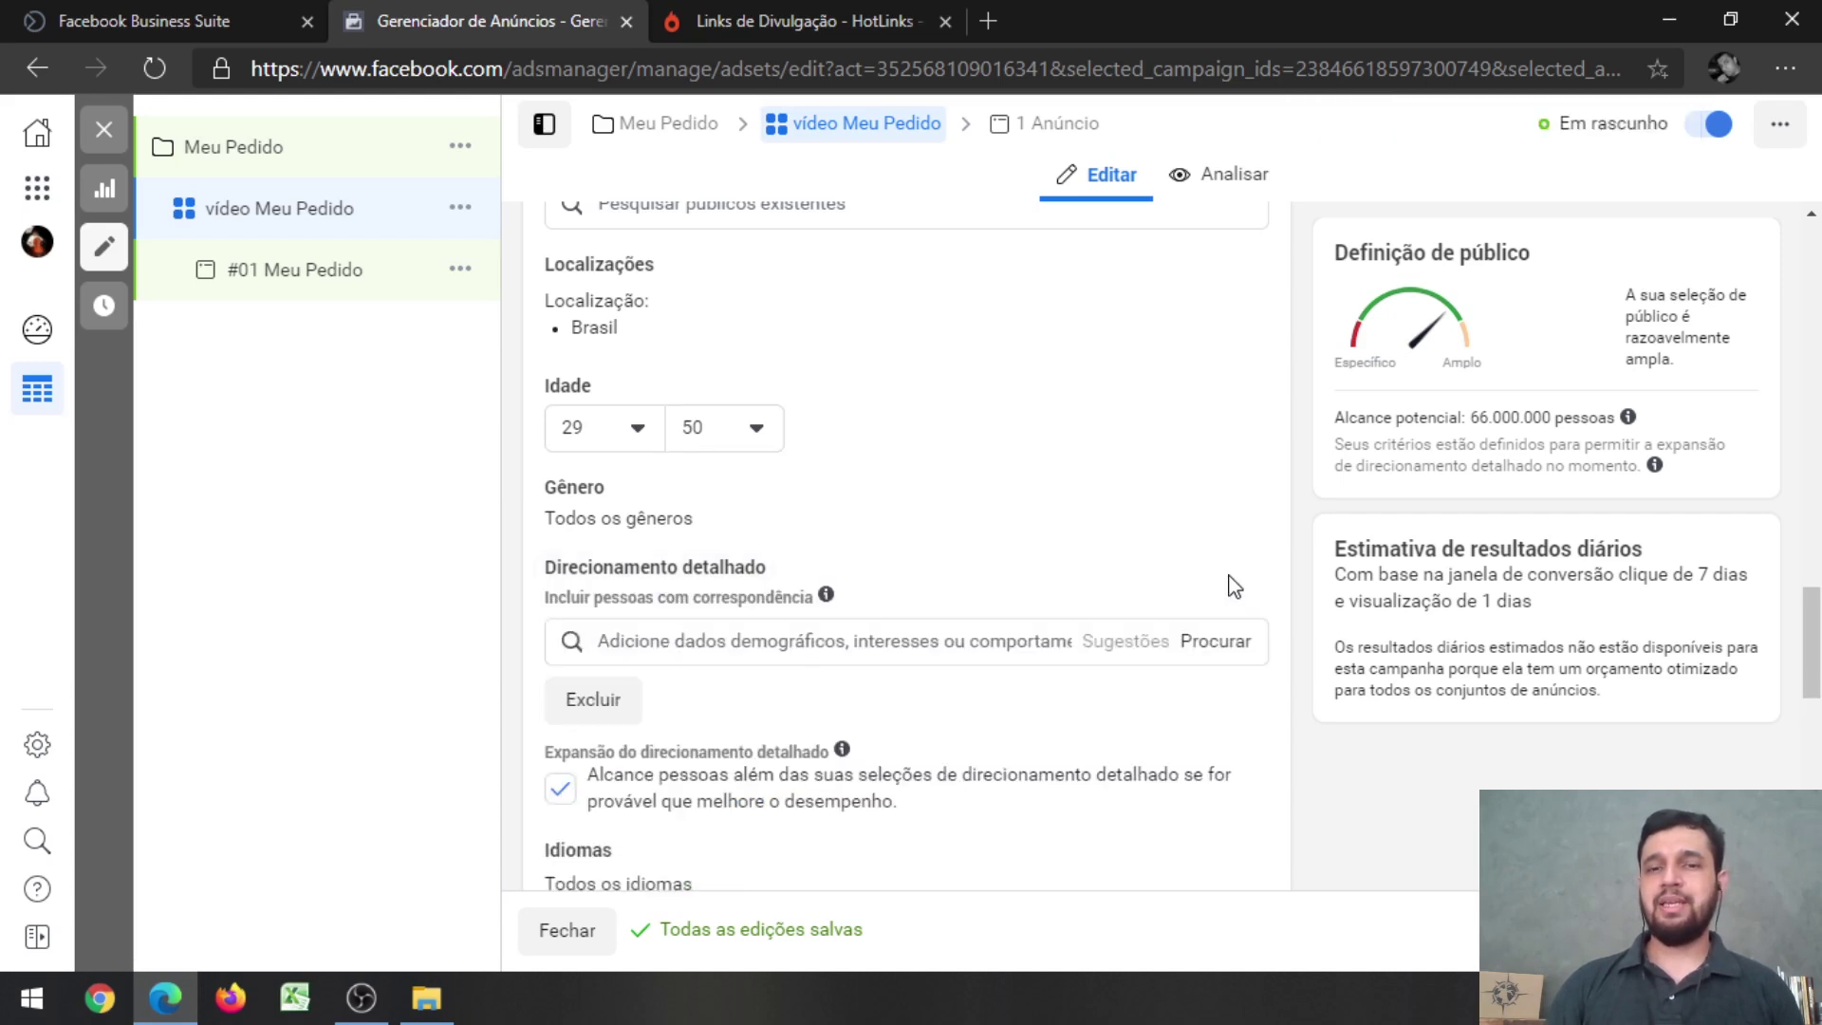
scroll(1219, 583, "down", 1)
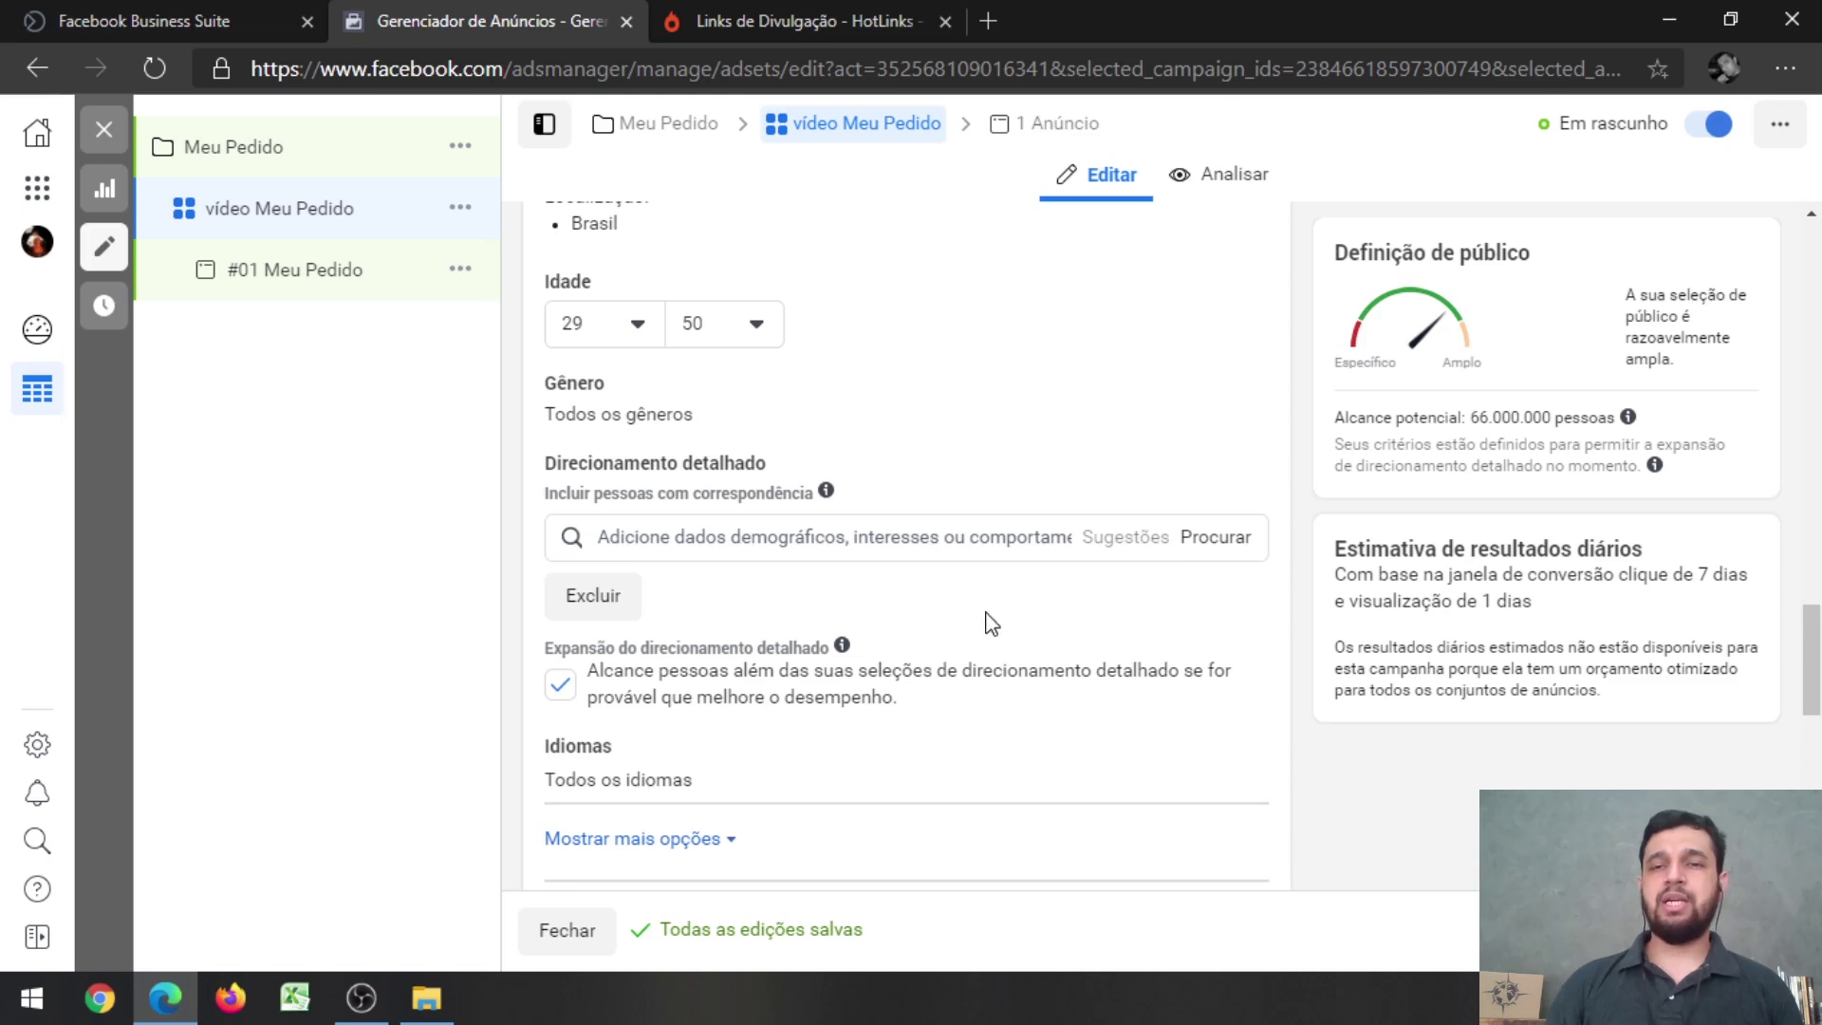
left_click(644, 537)
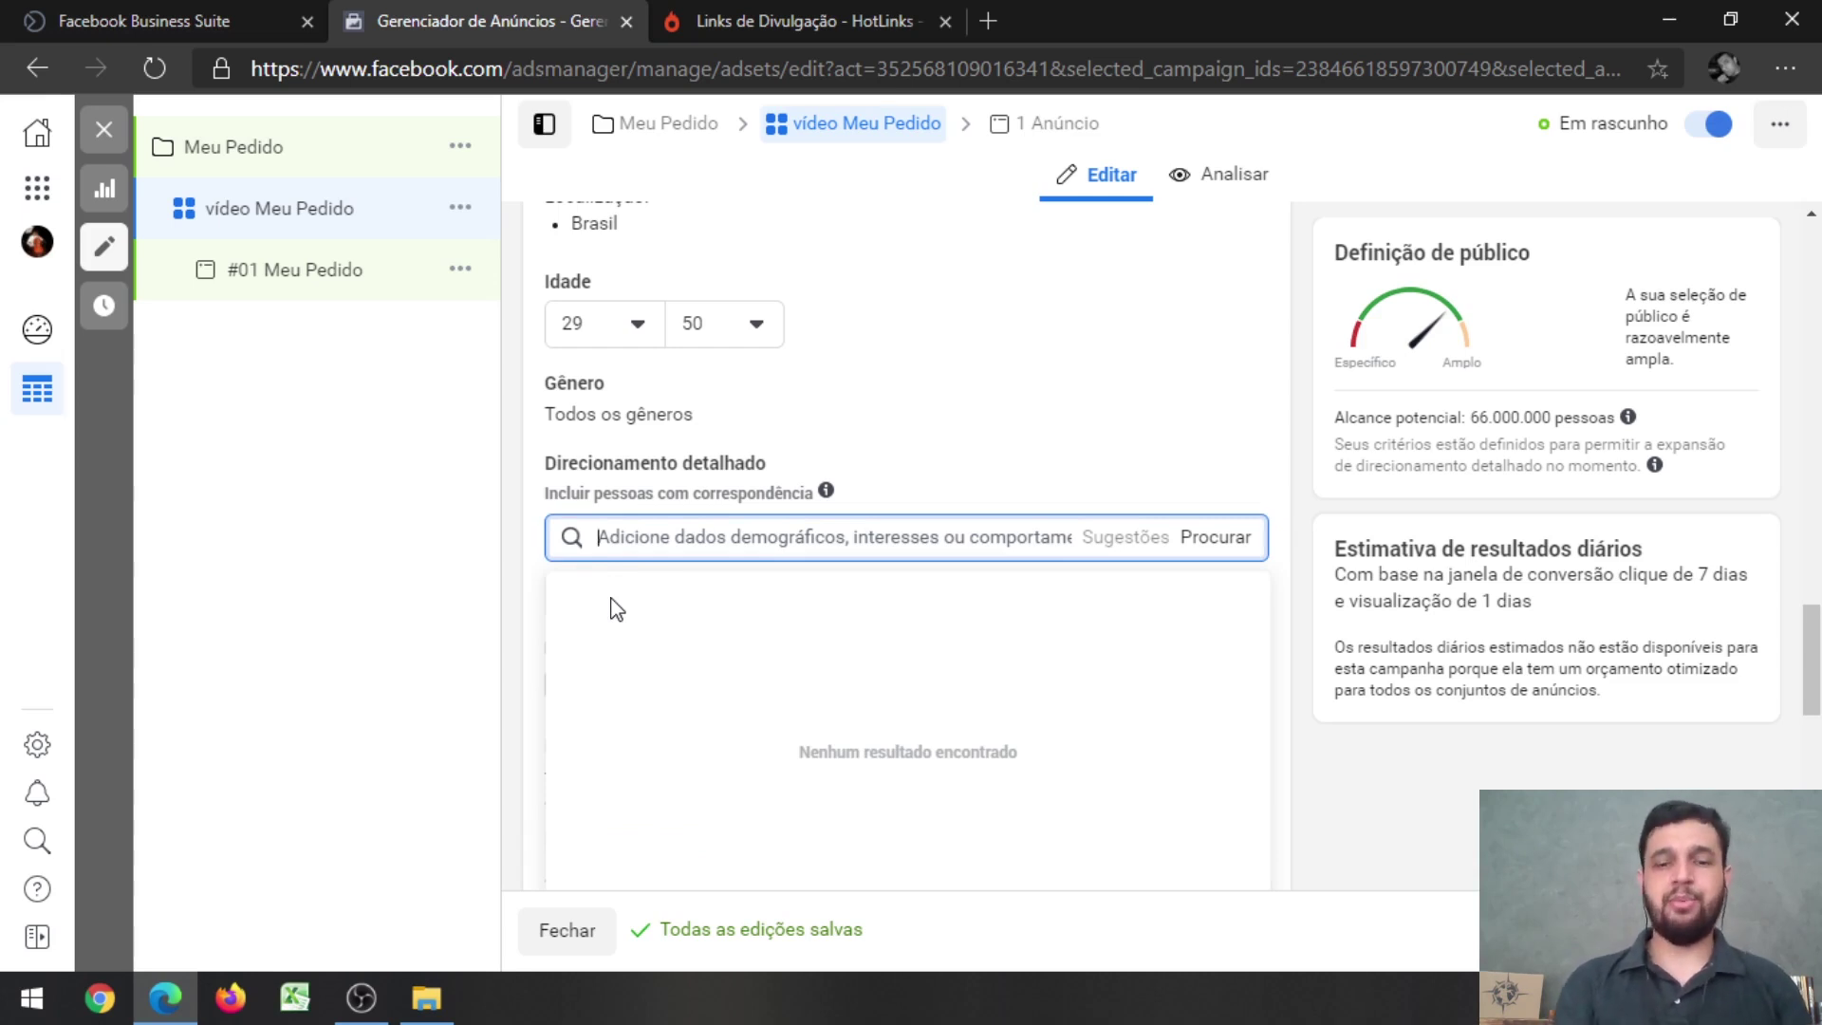
type("pizzaria")
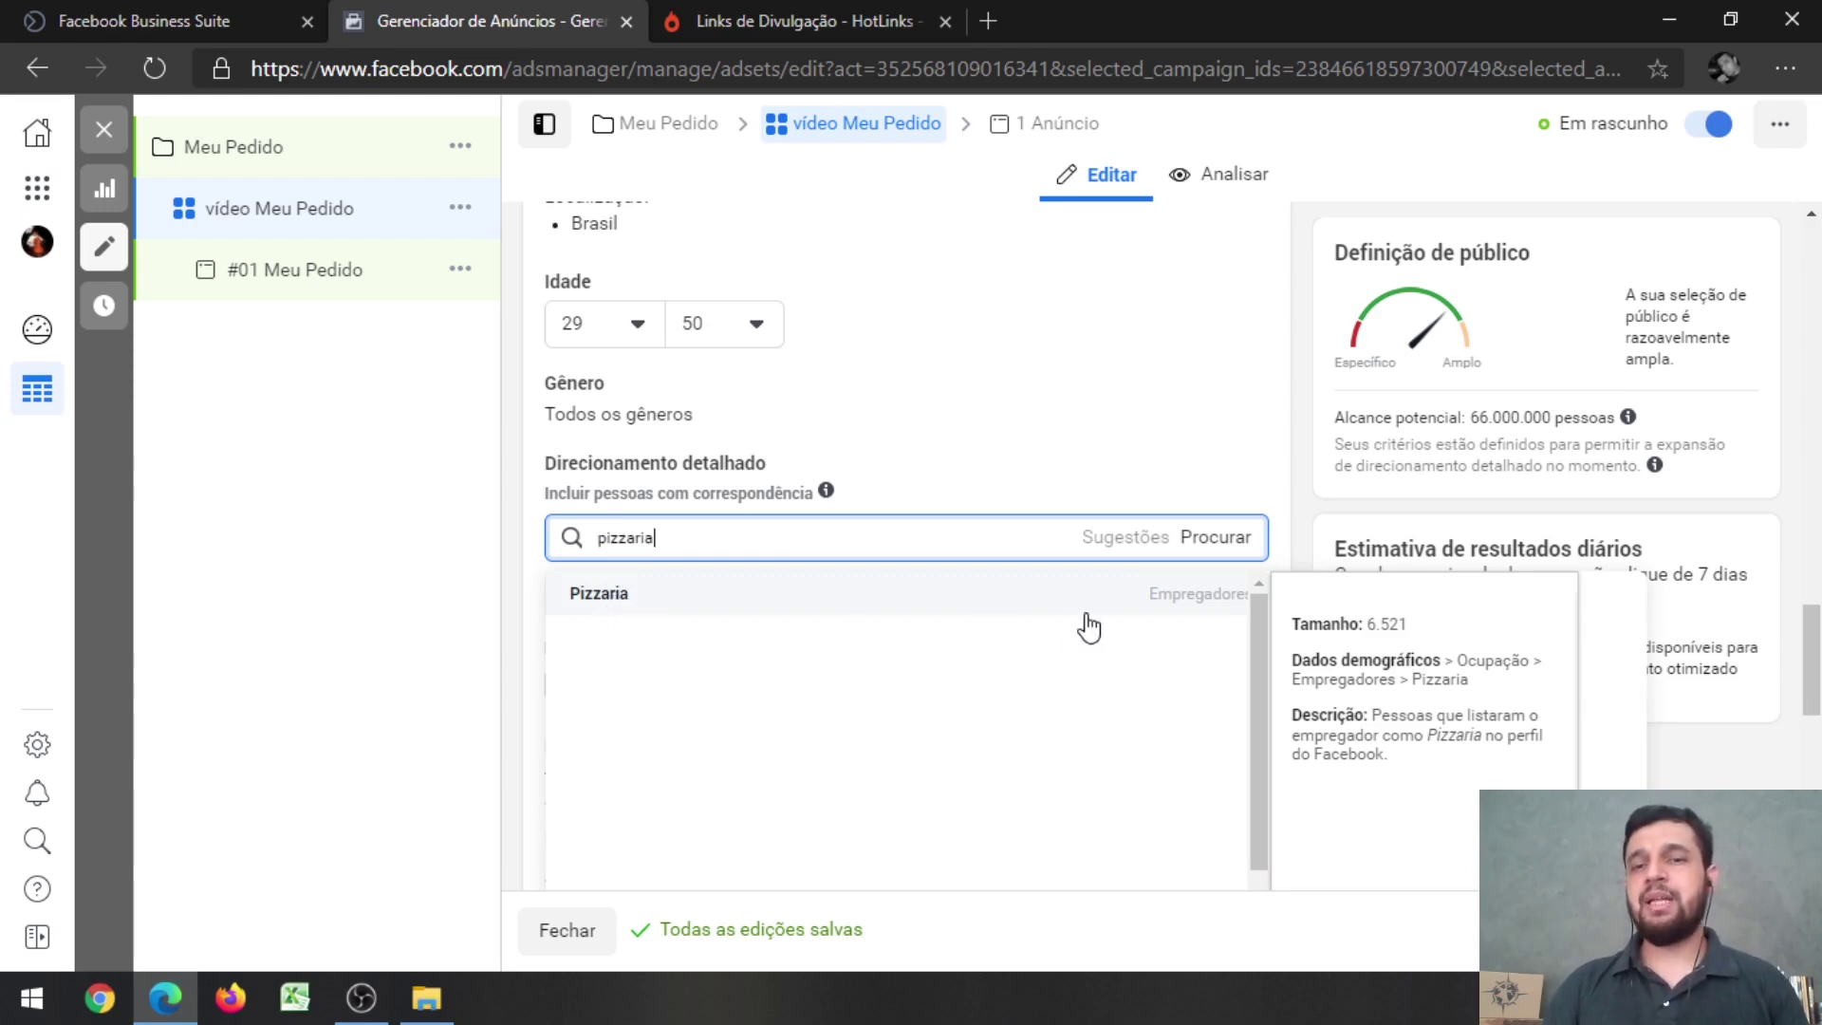
left_click(1197, 612)
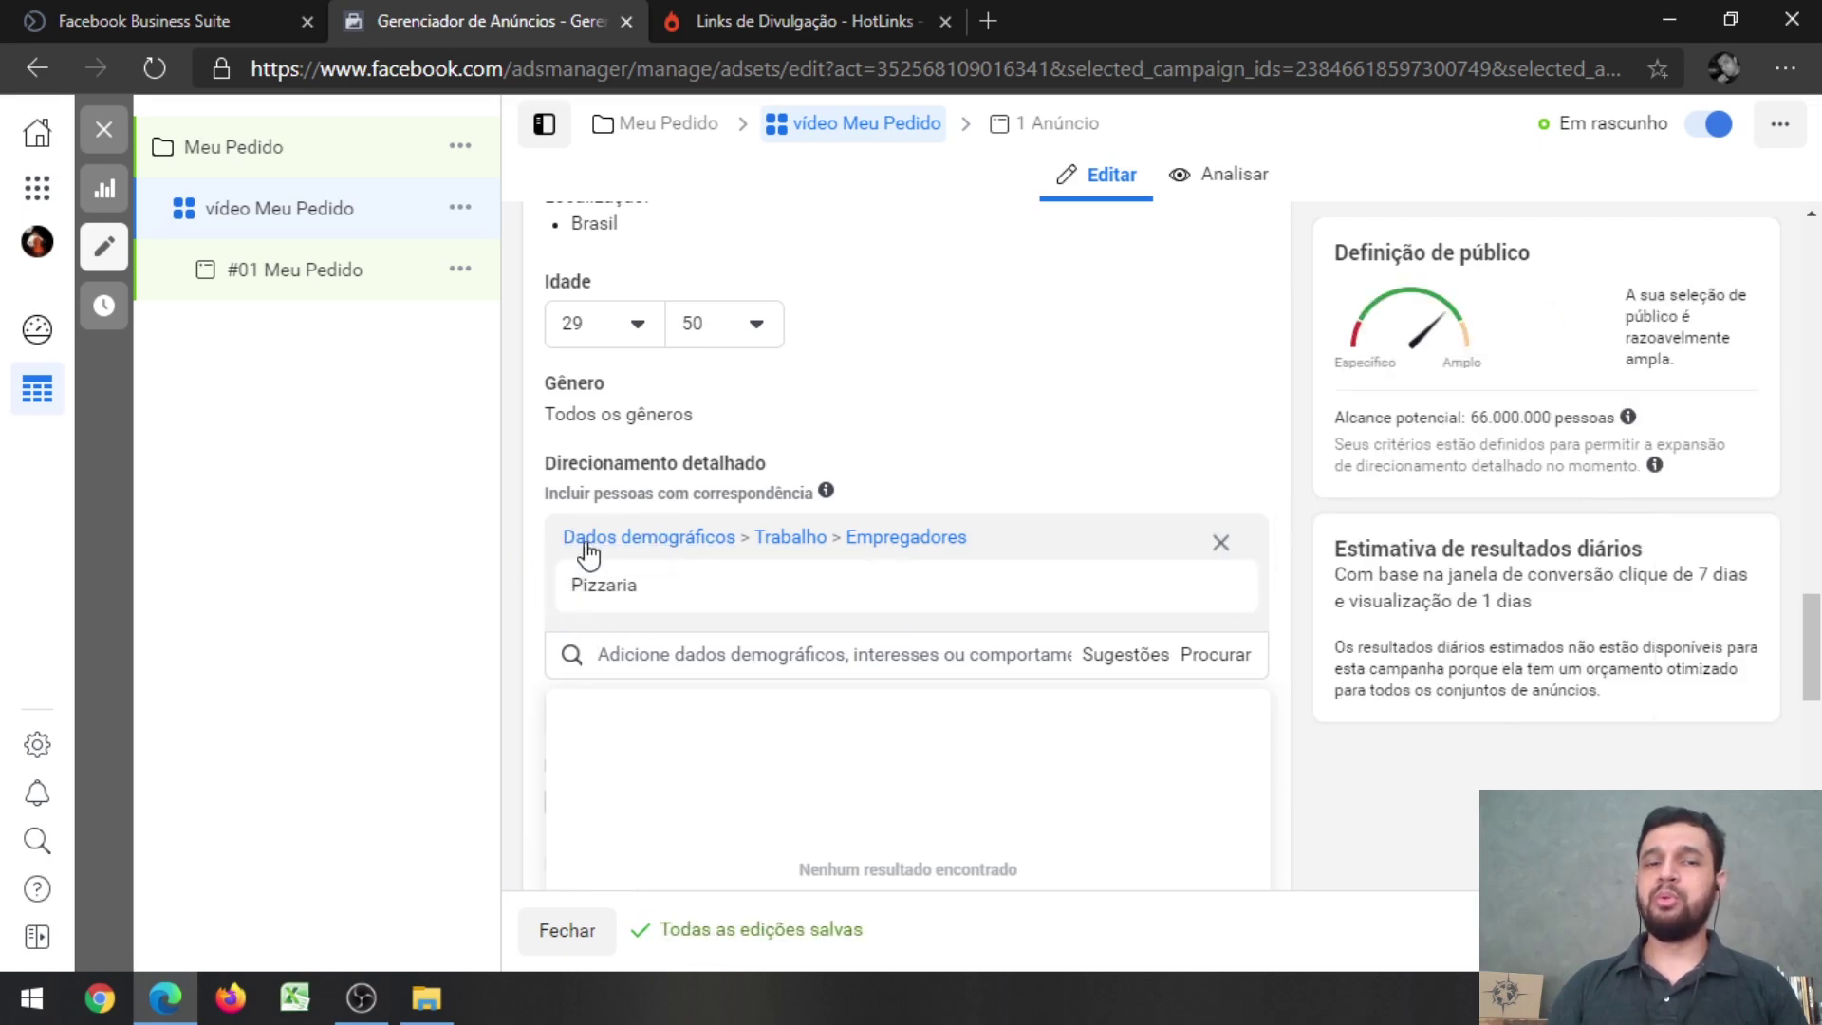
- Browse the detailed targeting suggestions related to Pizzaria and add the employer "Lanchonete da Cidade"
mouse_move(639, 532)
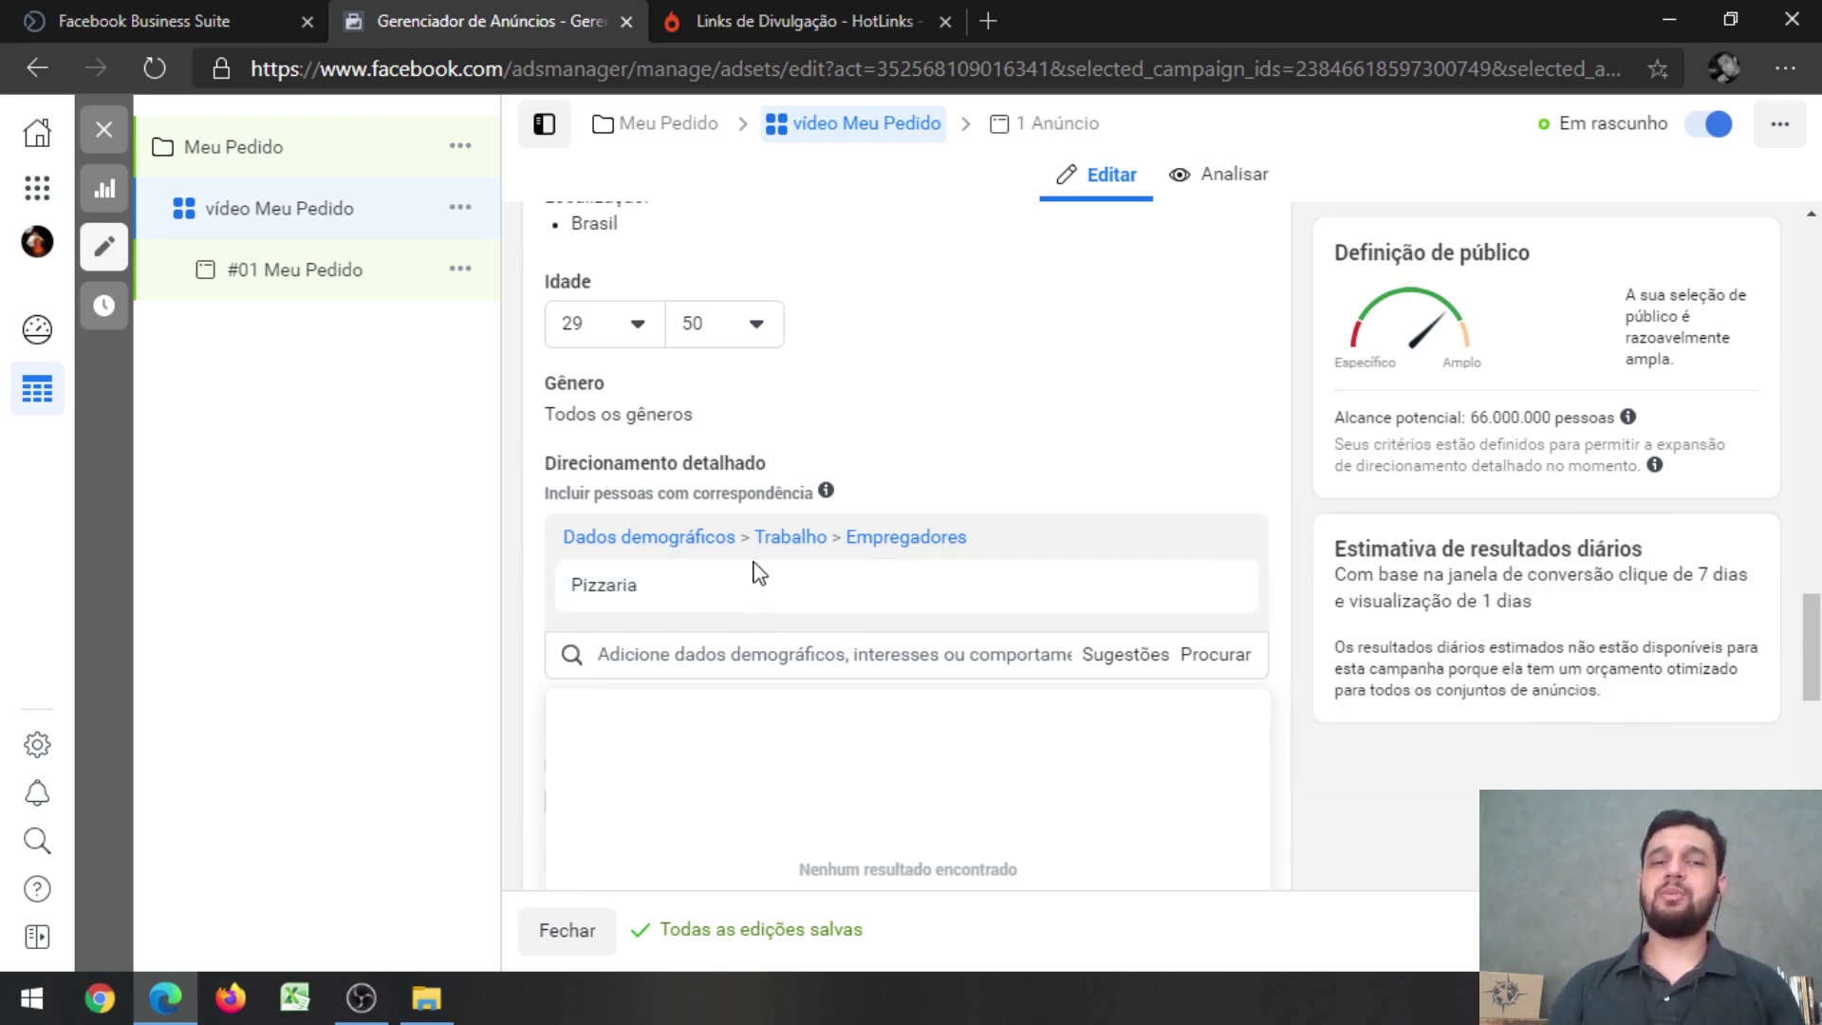
scroll(781, 565, "down", 3)
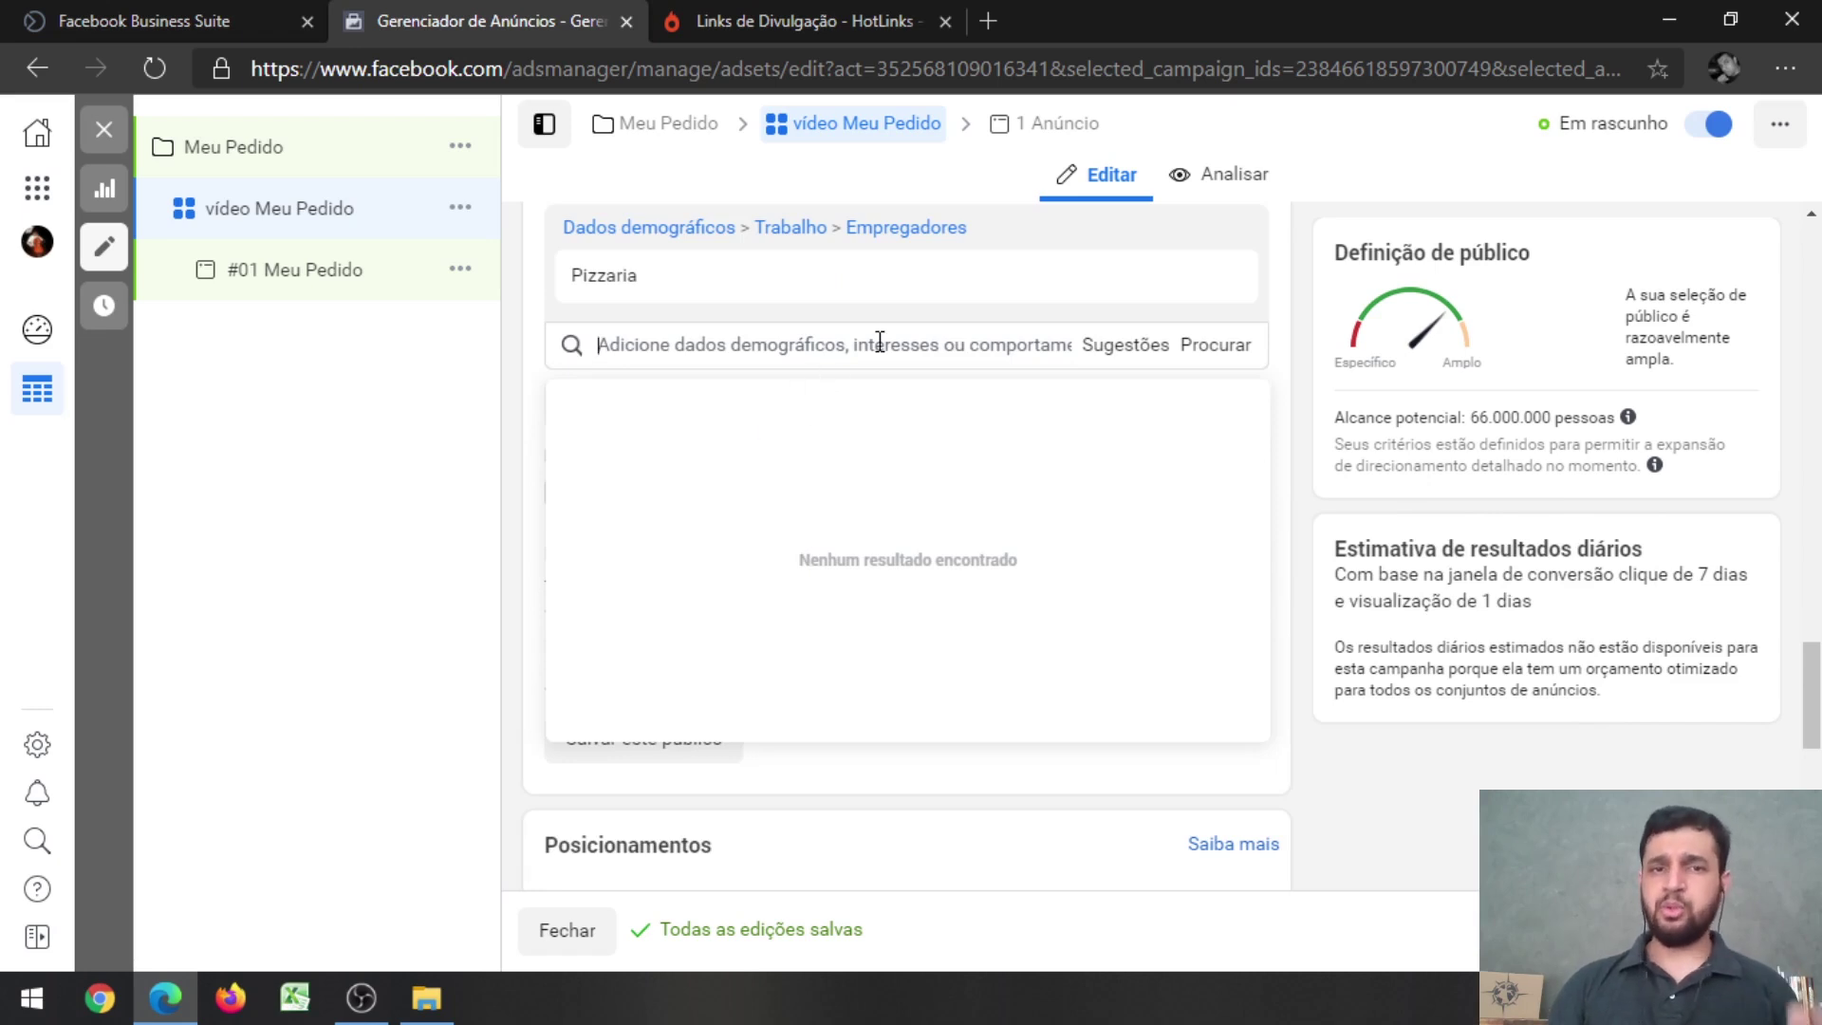
left_click(1126, 345)
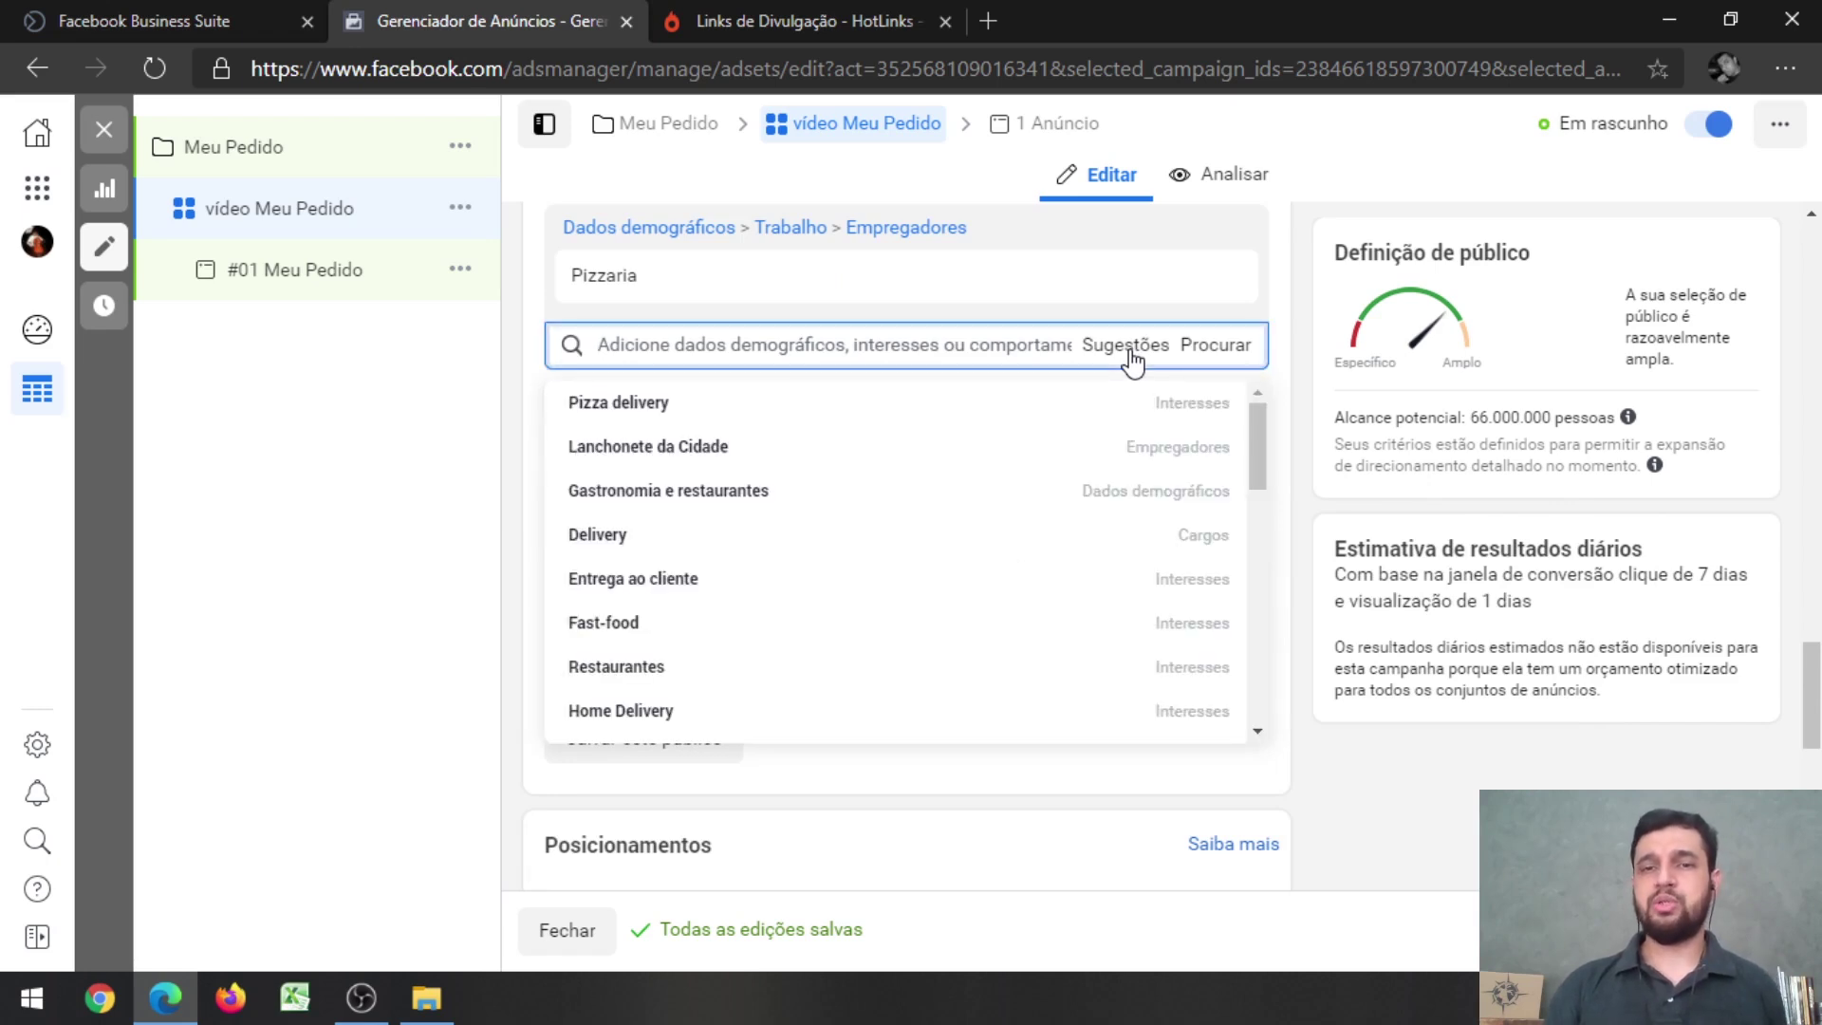
mouse_move(946, 415)
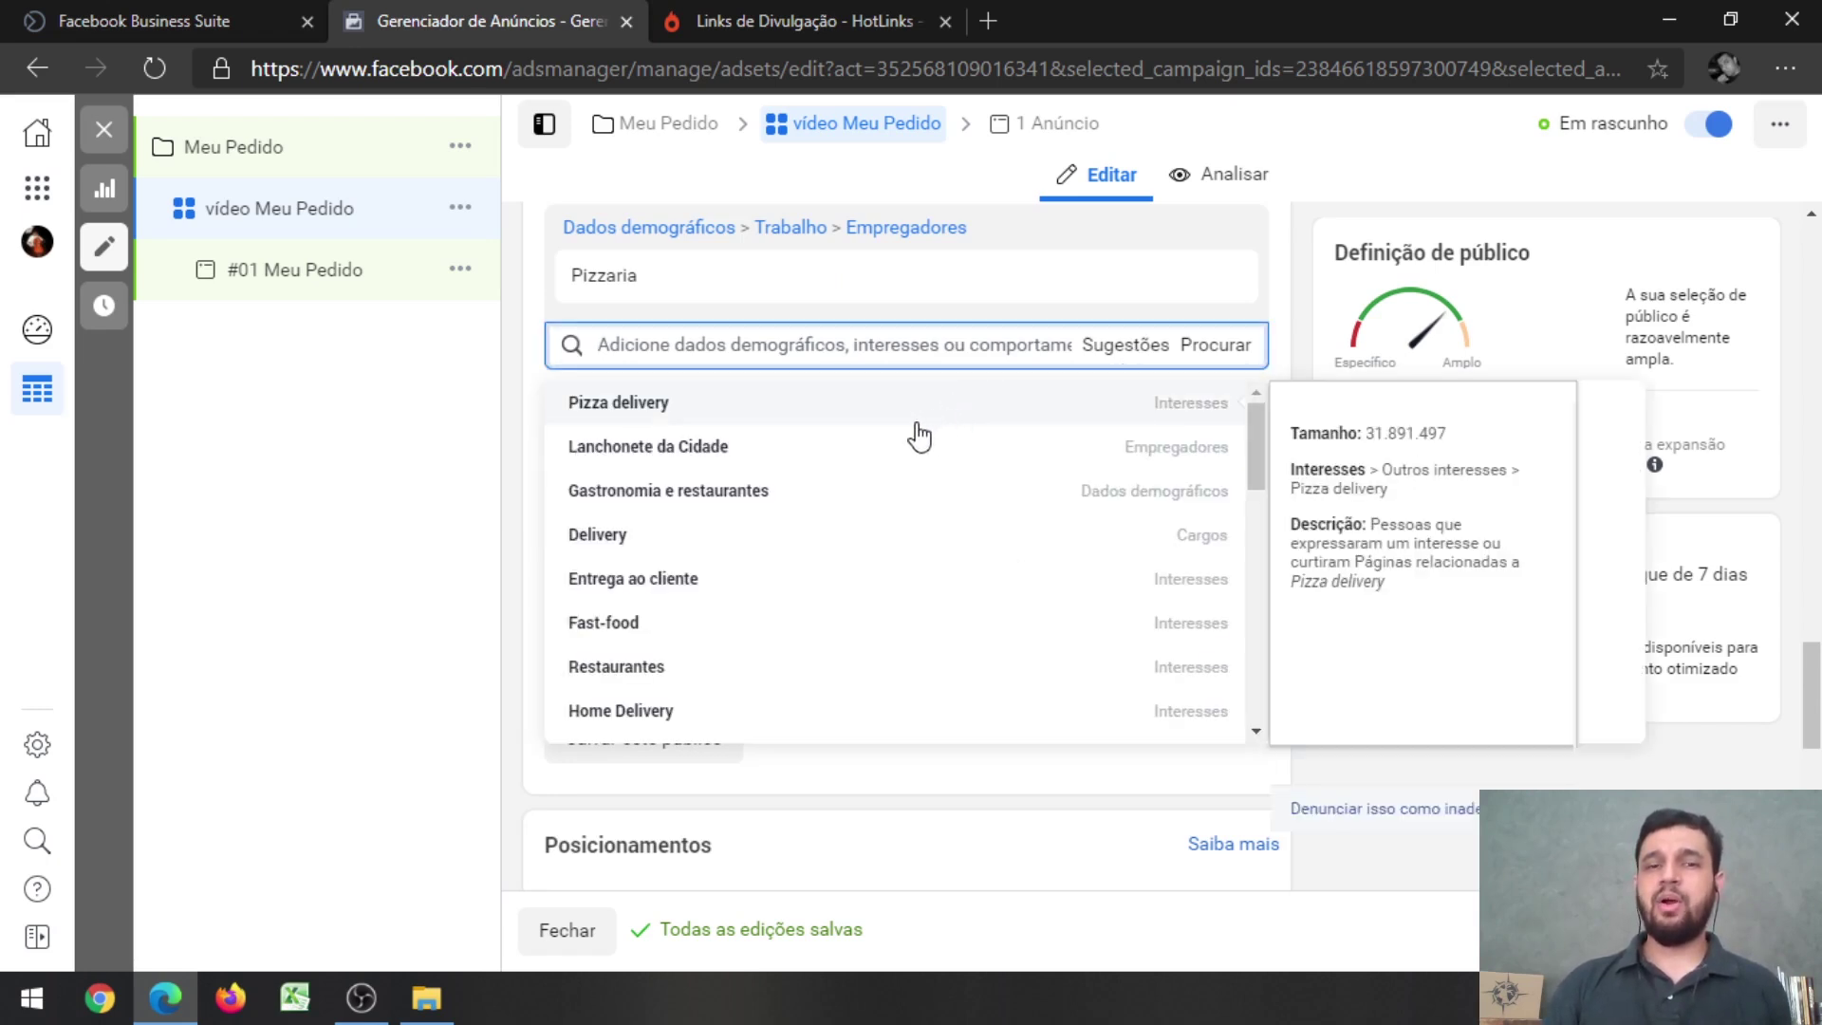
scroll(886, 457, "down", 5)
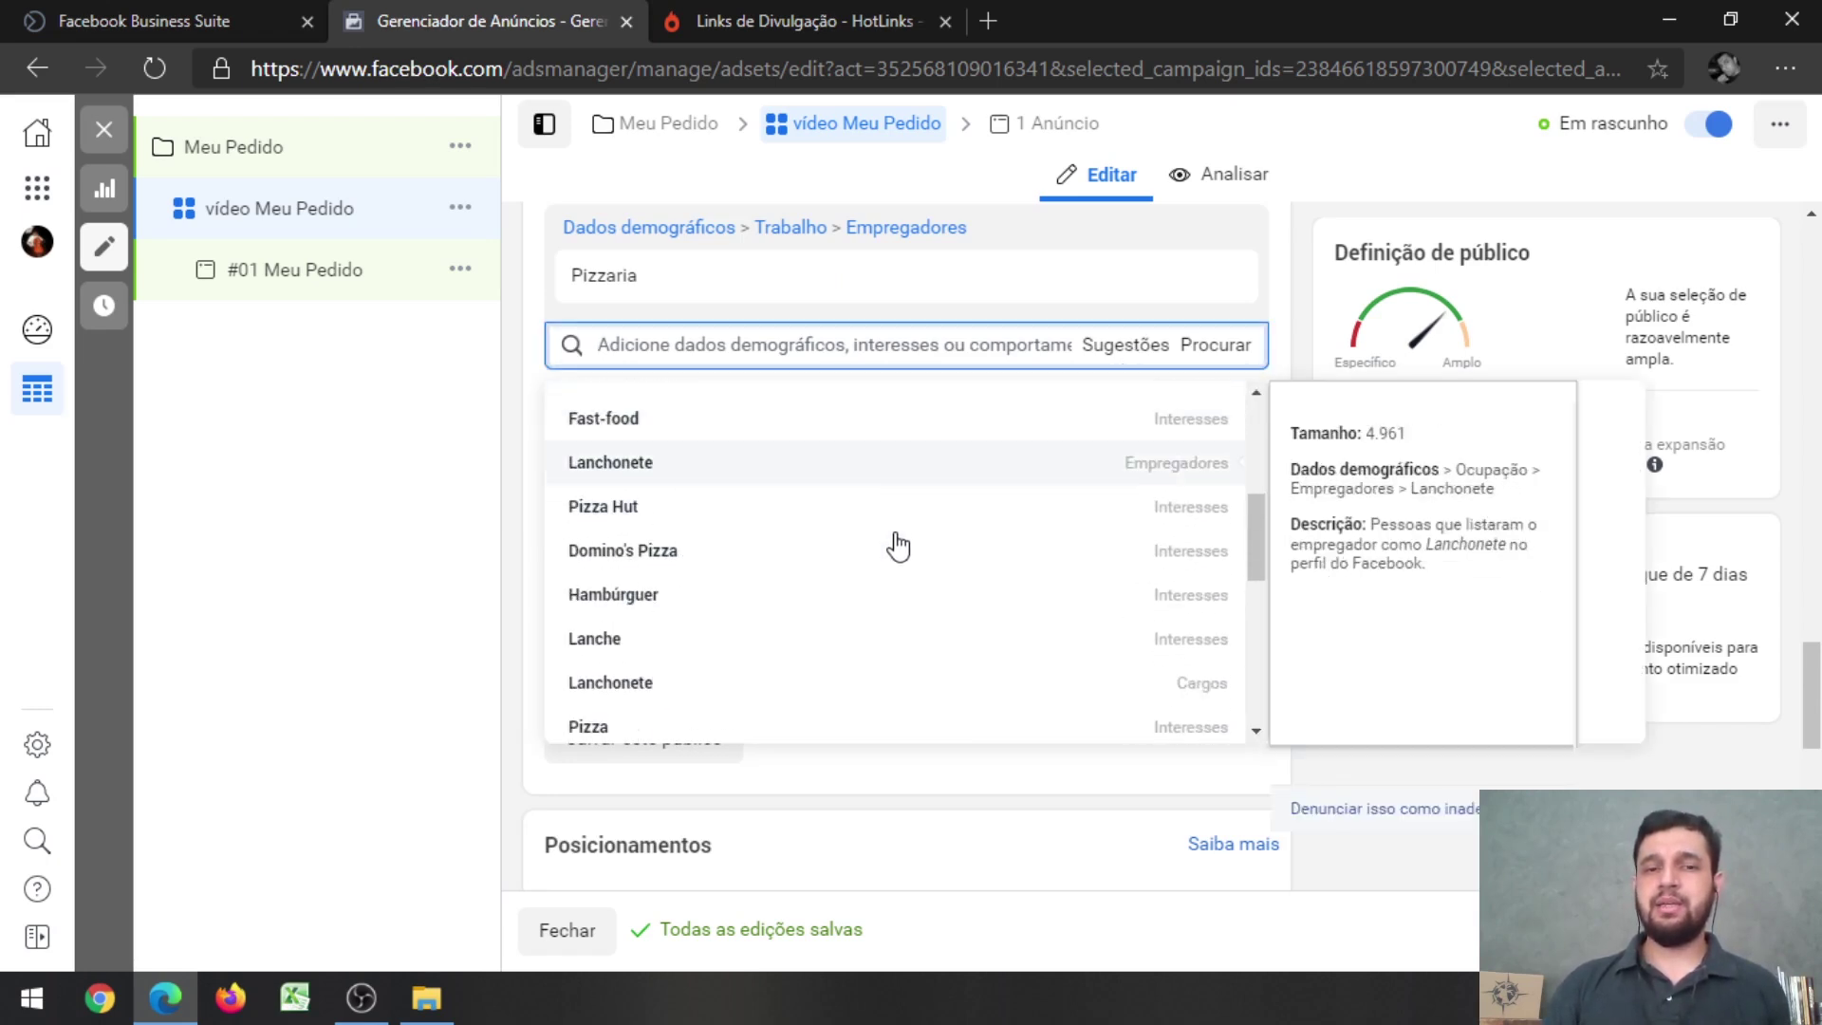
scroll(897, 547, "down", 5)
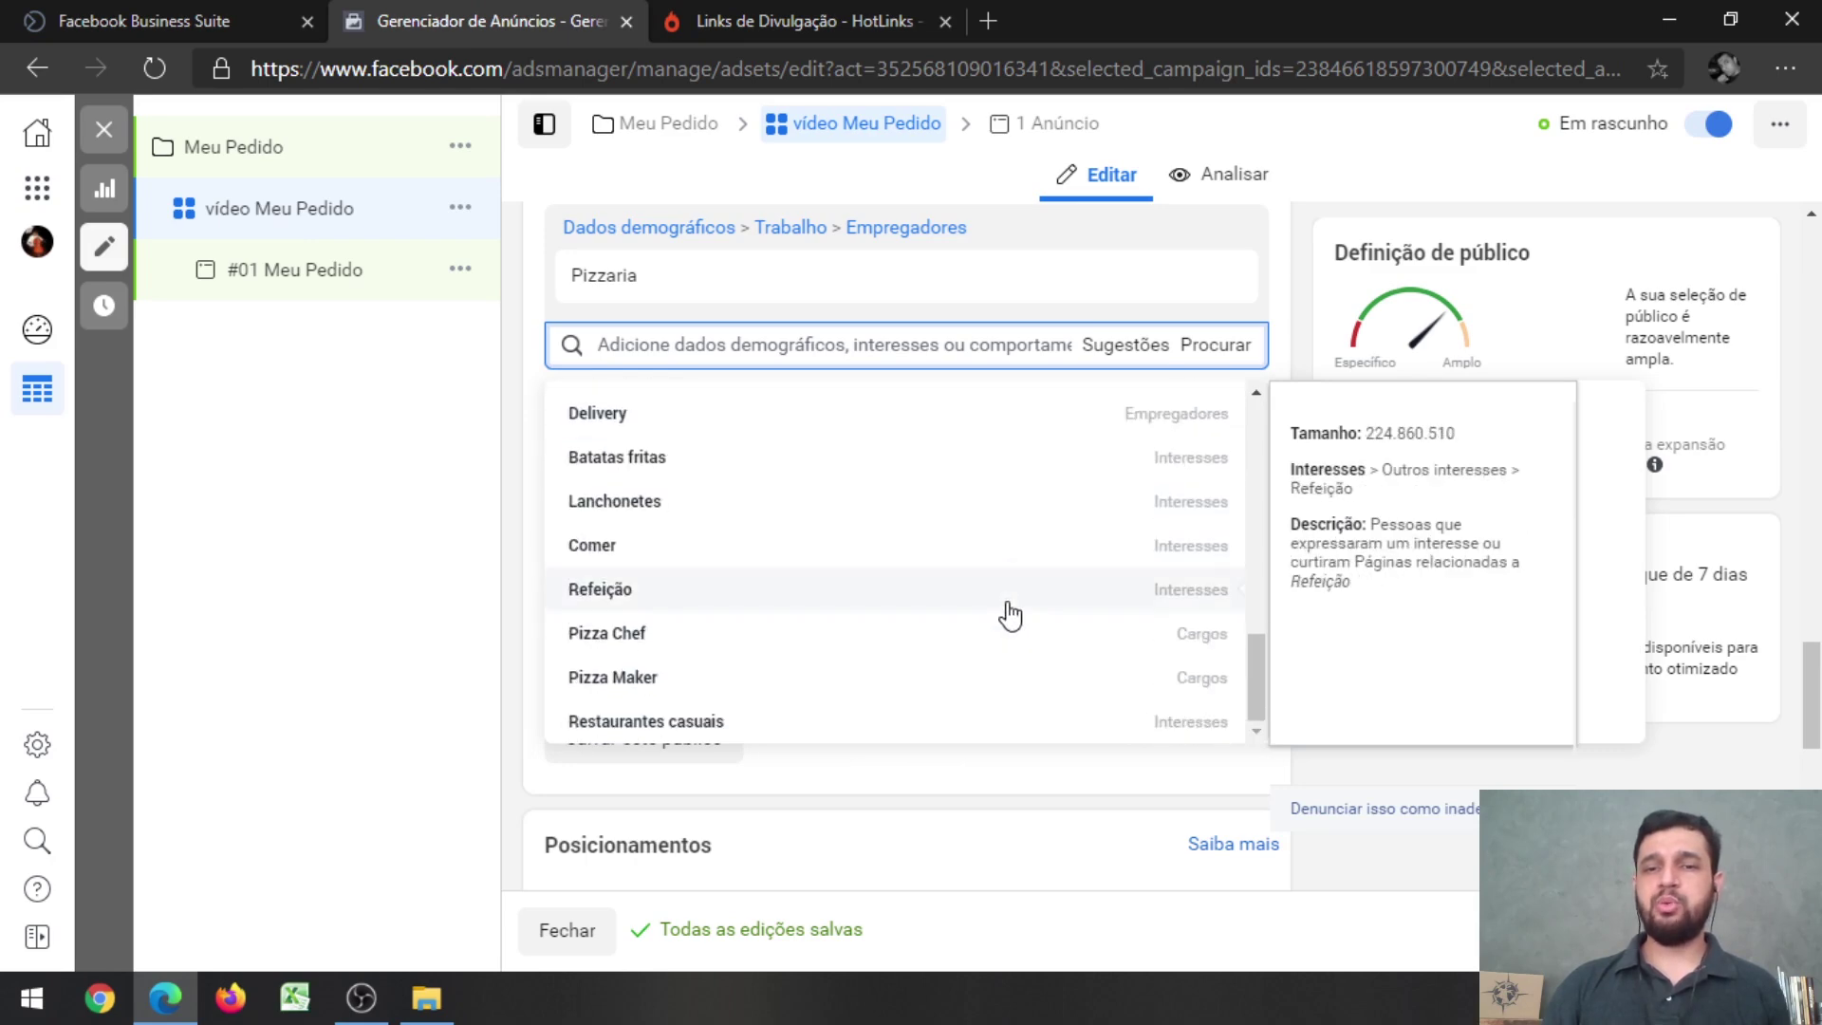
scroll(1039, 651, "down", 4)
scroll(1030, 494, "up", 4)
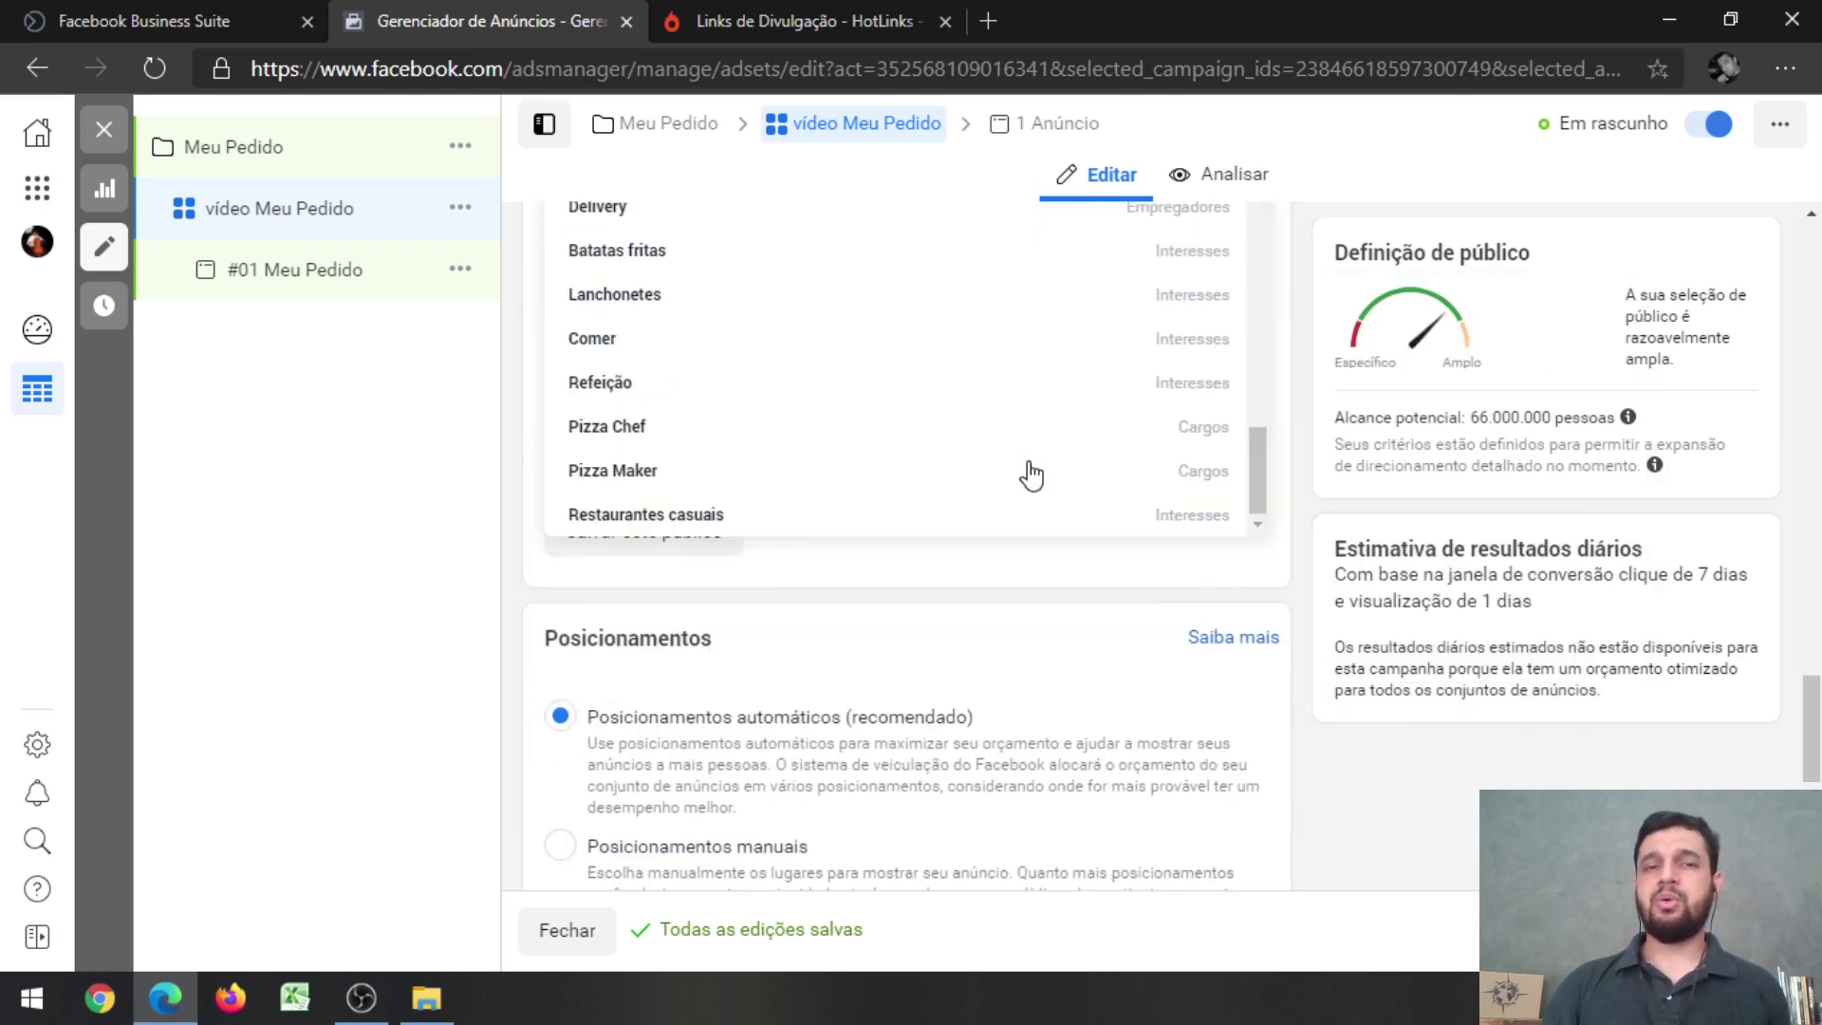
scroll(1023, 526, "up", 3)
scroll(1016, 574, "up", 4)
scroll(1016, 574, "up", 5)
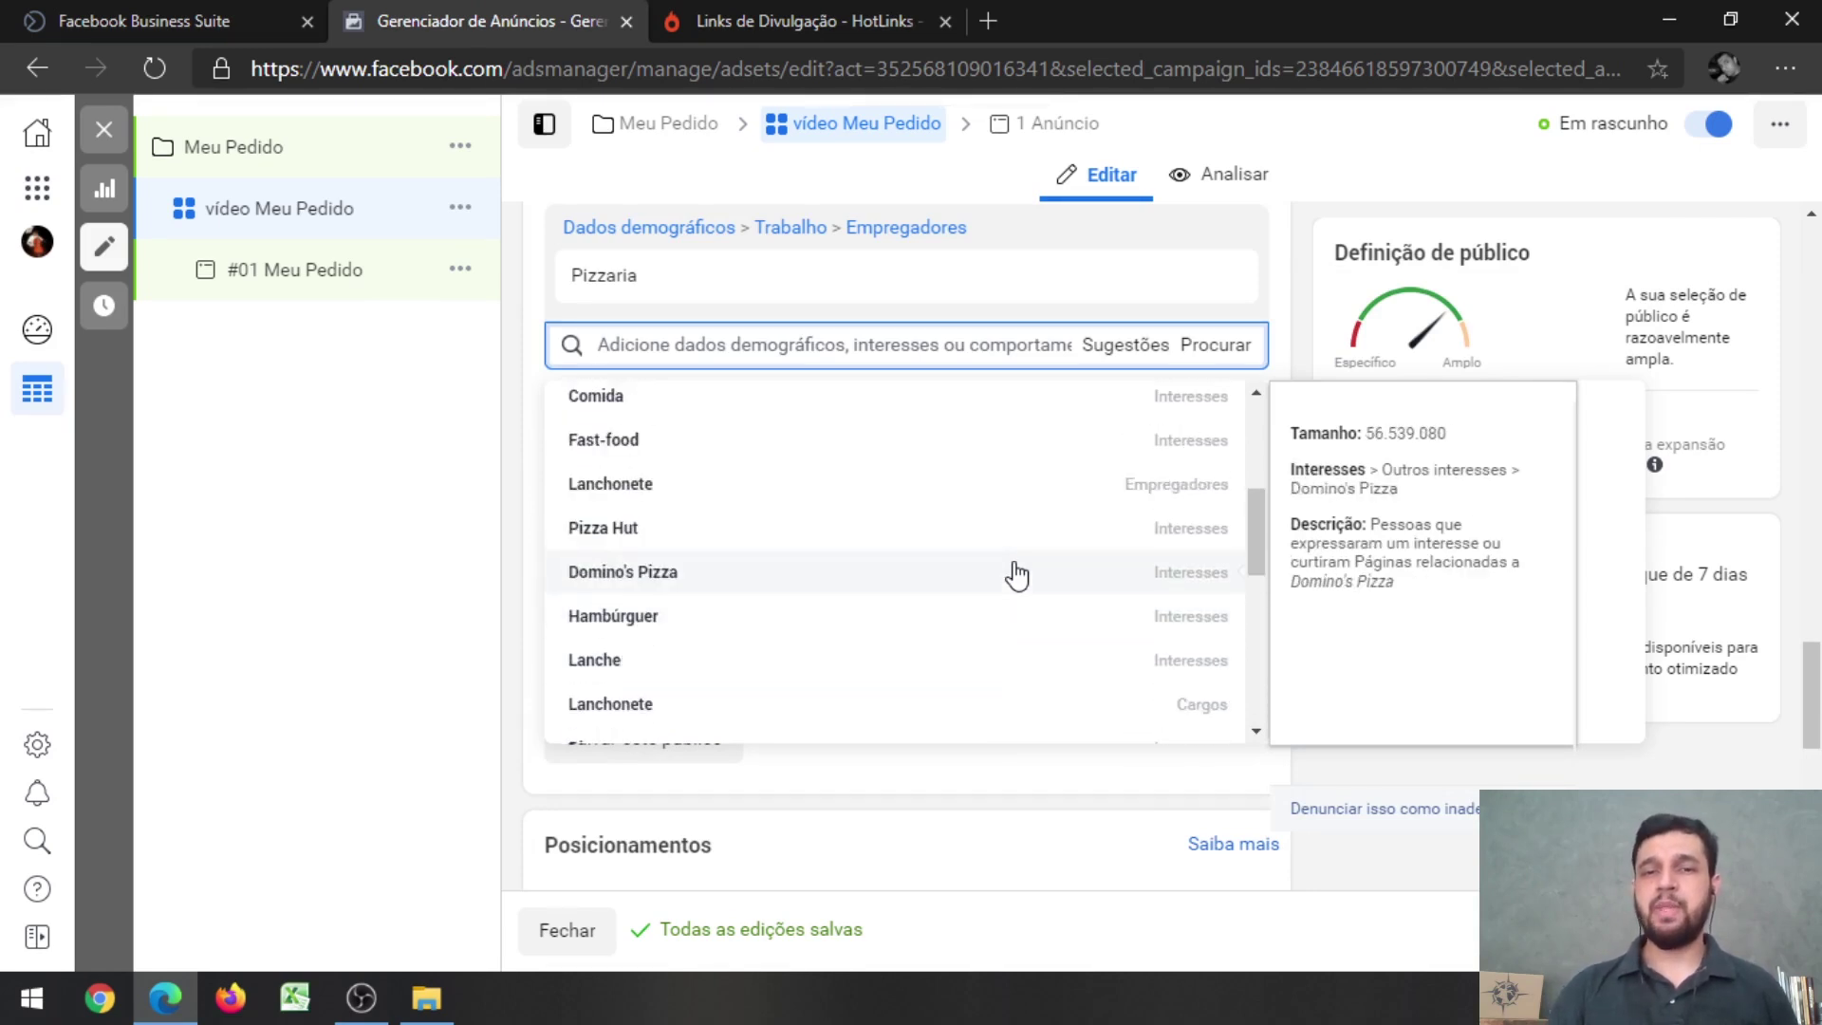
scroll(1016, 574, "up", 1)
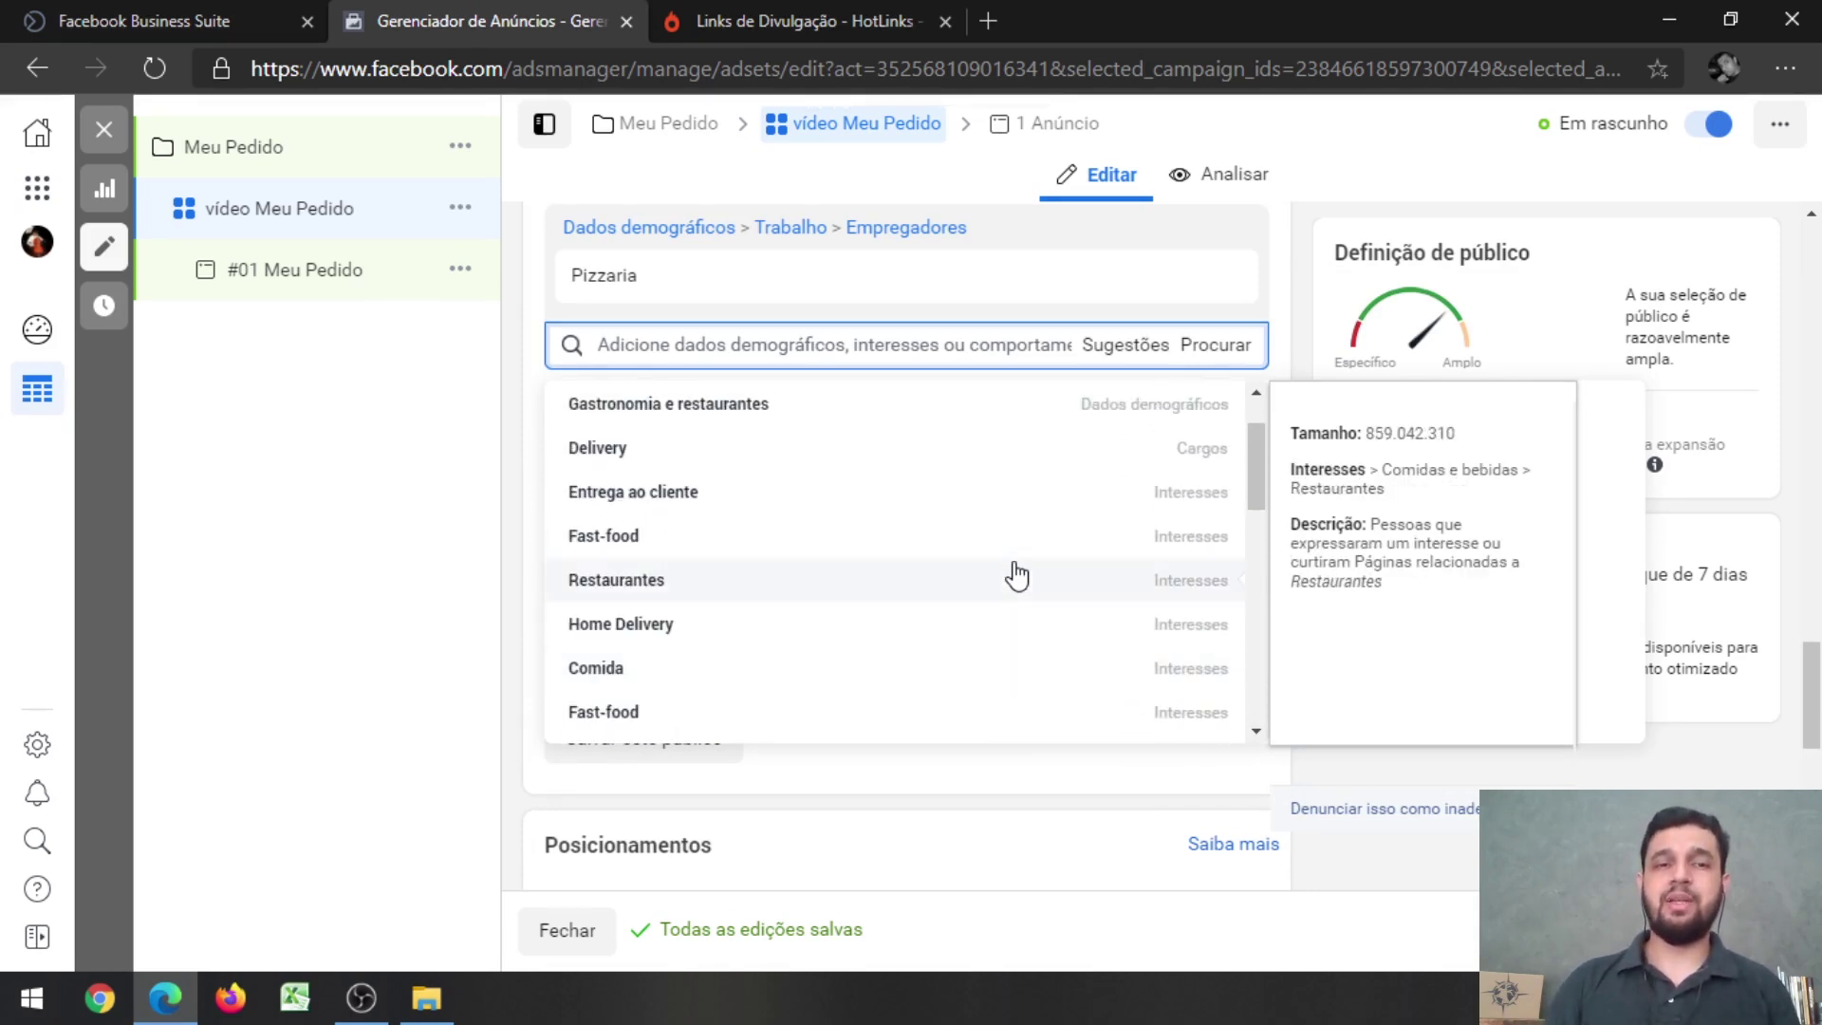
scroll(1016, 574, "up", 1)
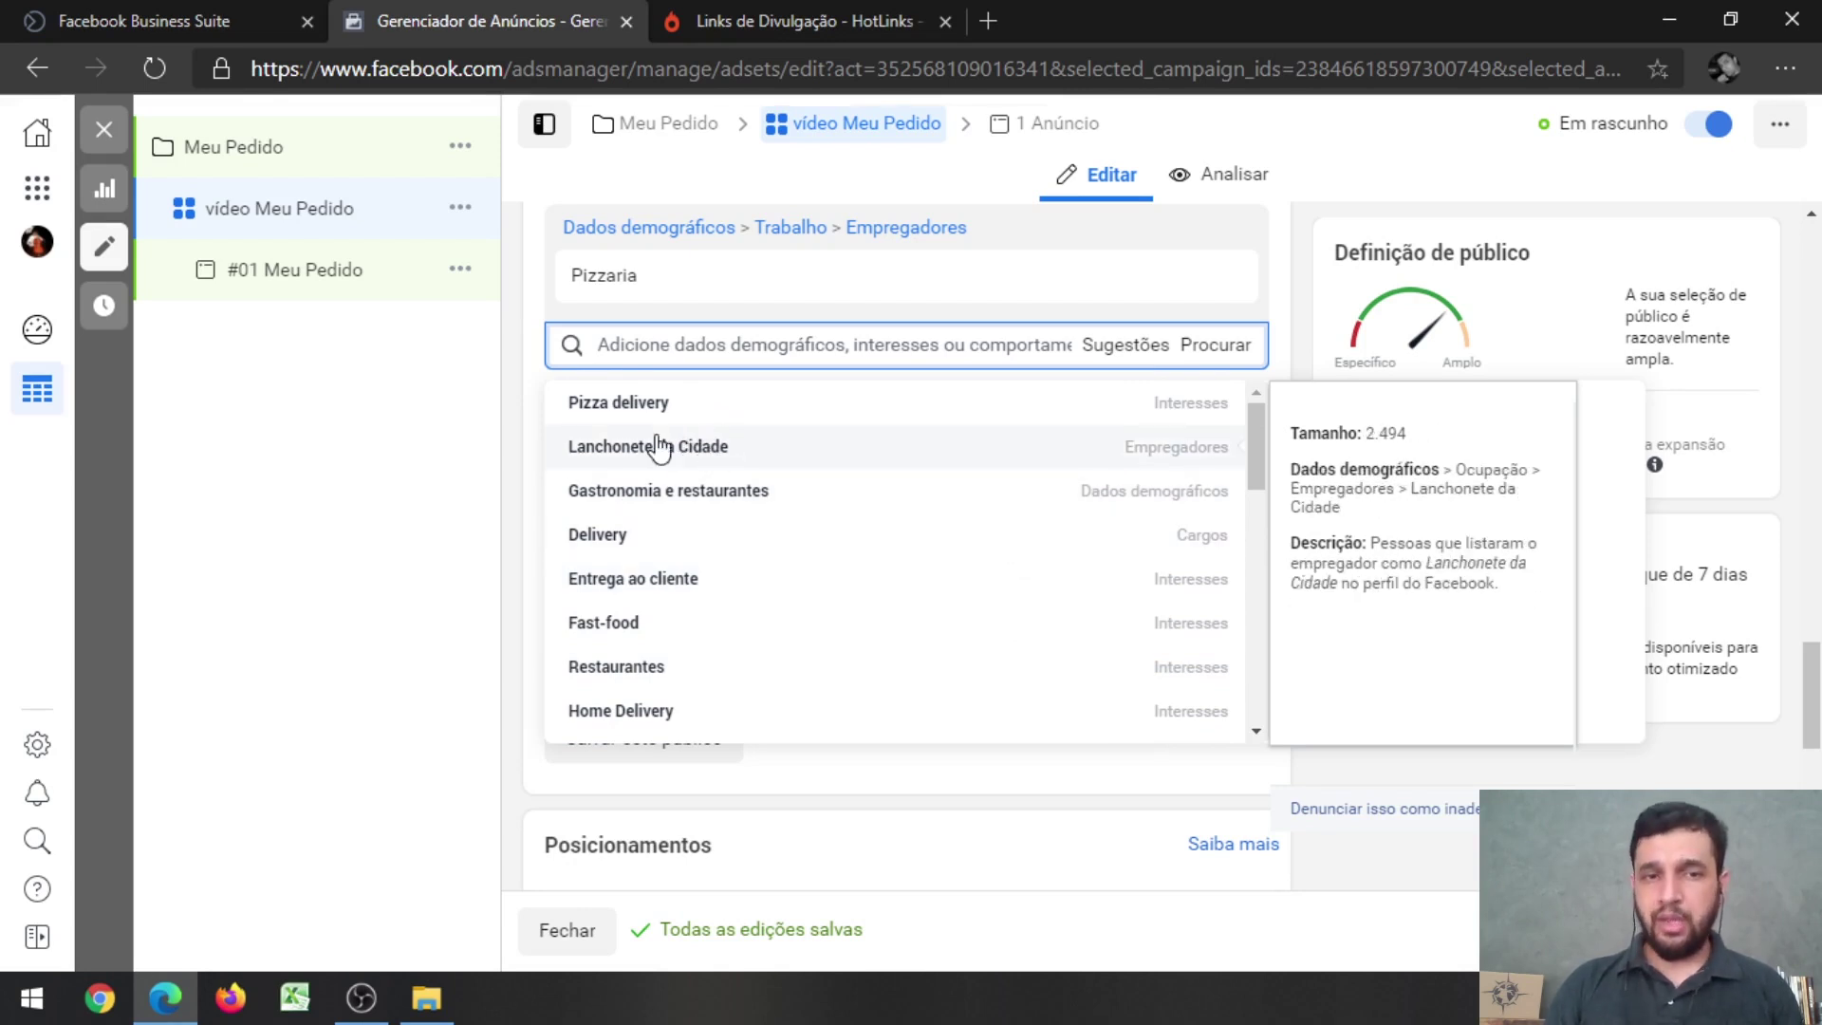
left_click(1189, 465)
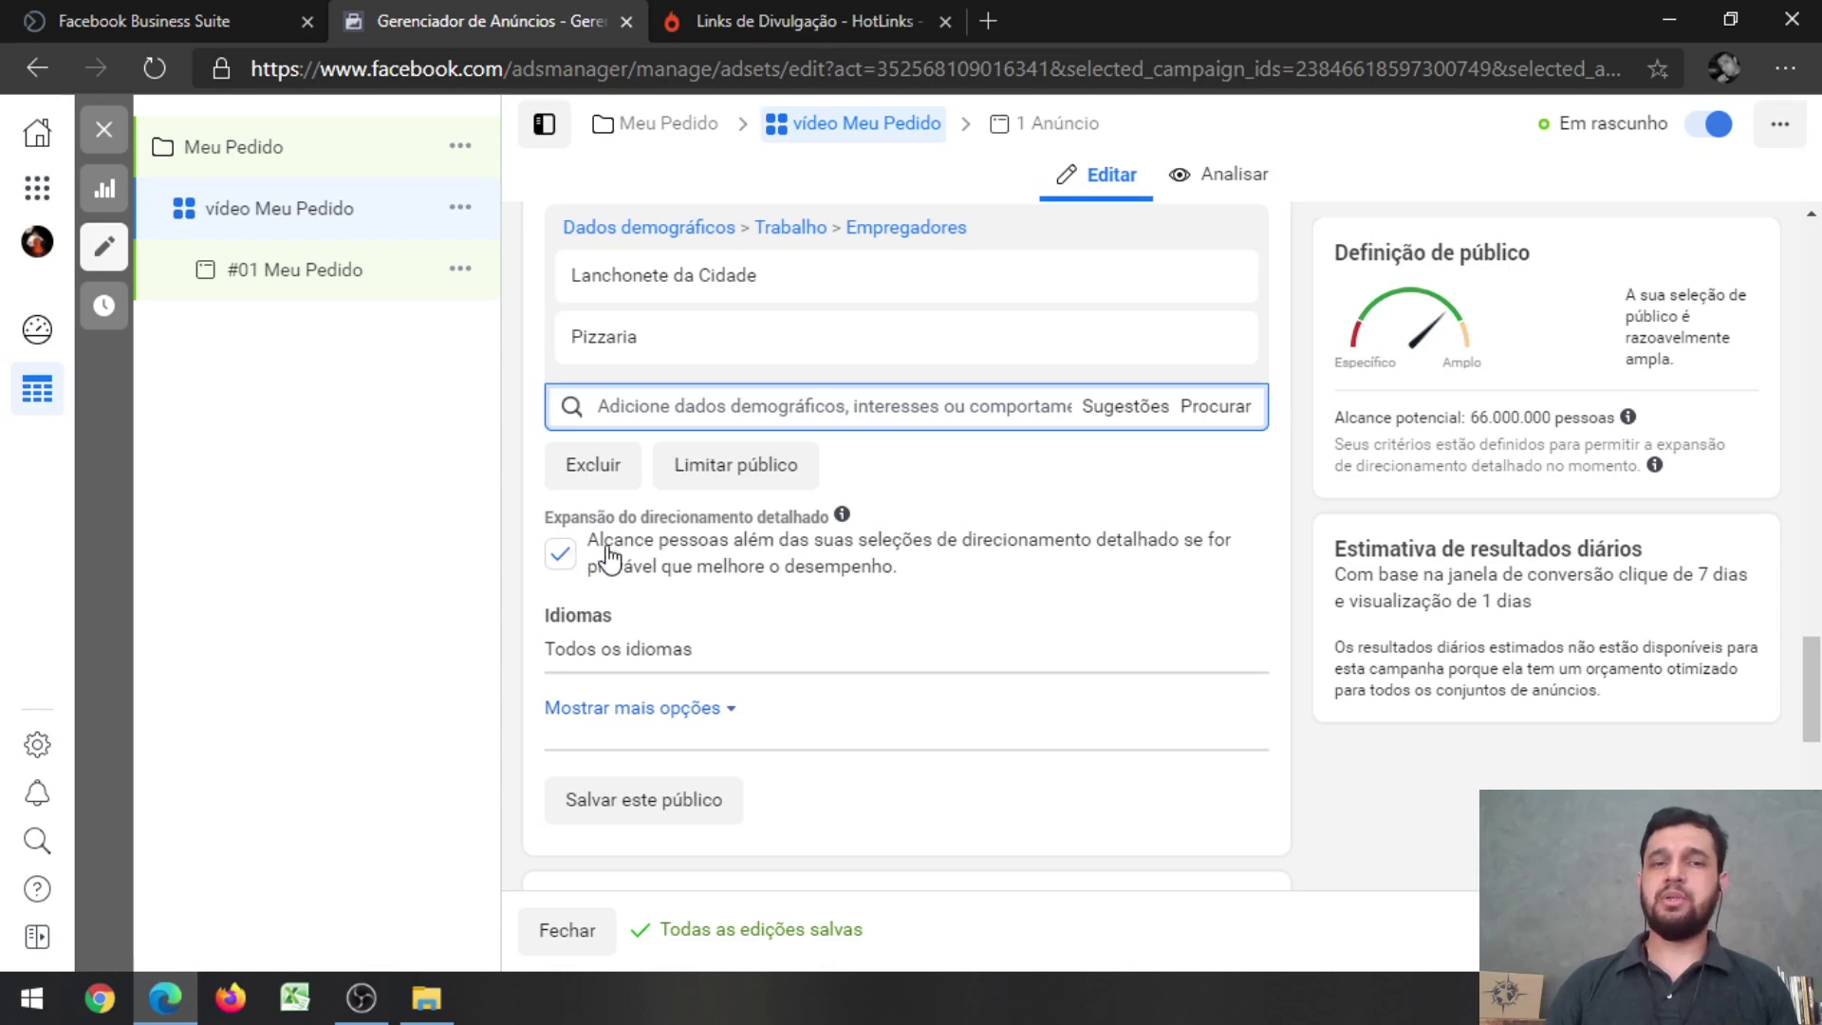
- Turn off Expansão do direcionamento detalhado to compare the audience definition for the chosen employers, and turn it back on
mouse_move(634, 342)
mouse_move(623, 261)
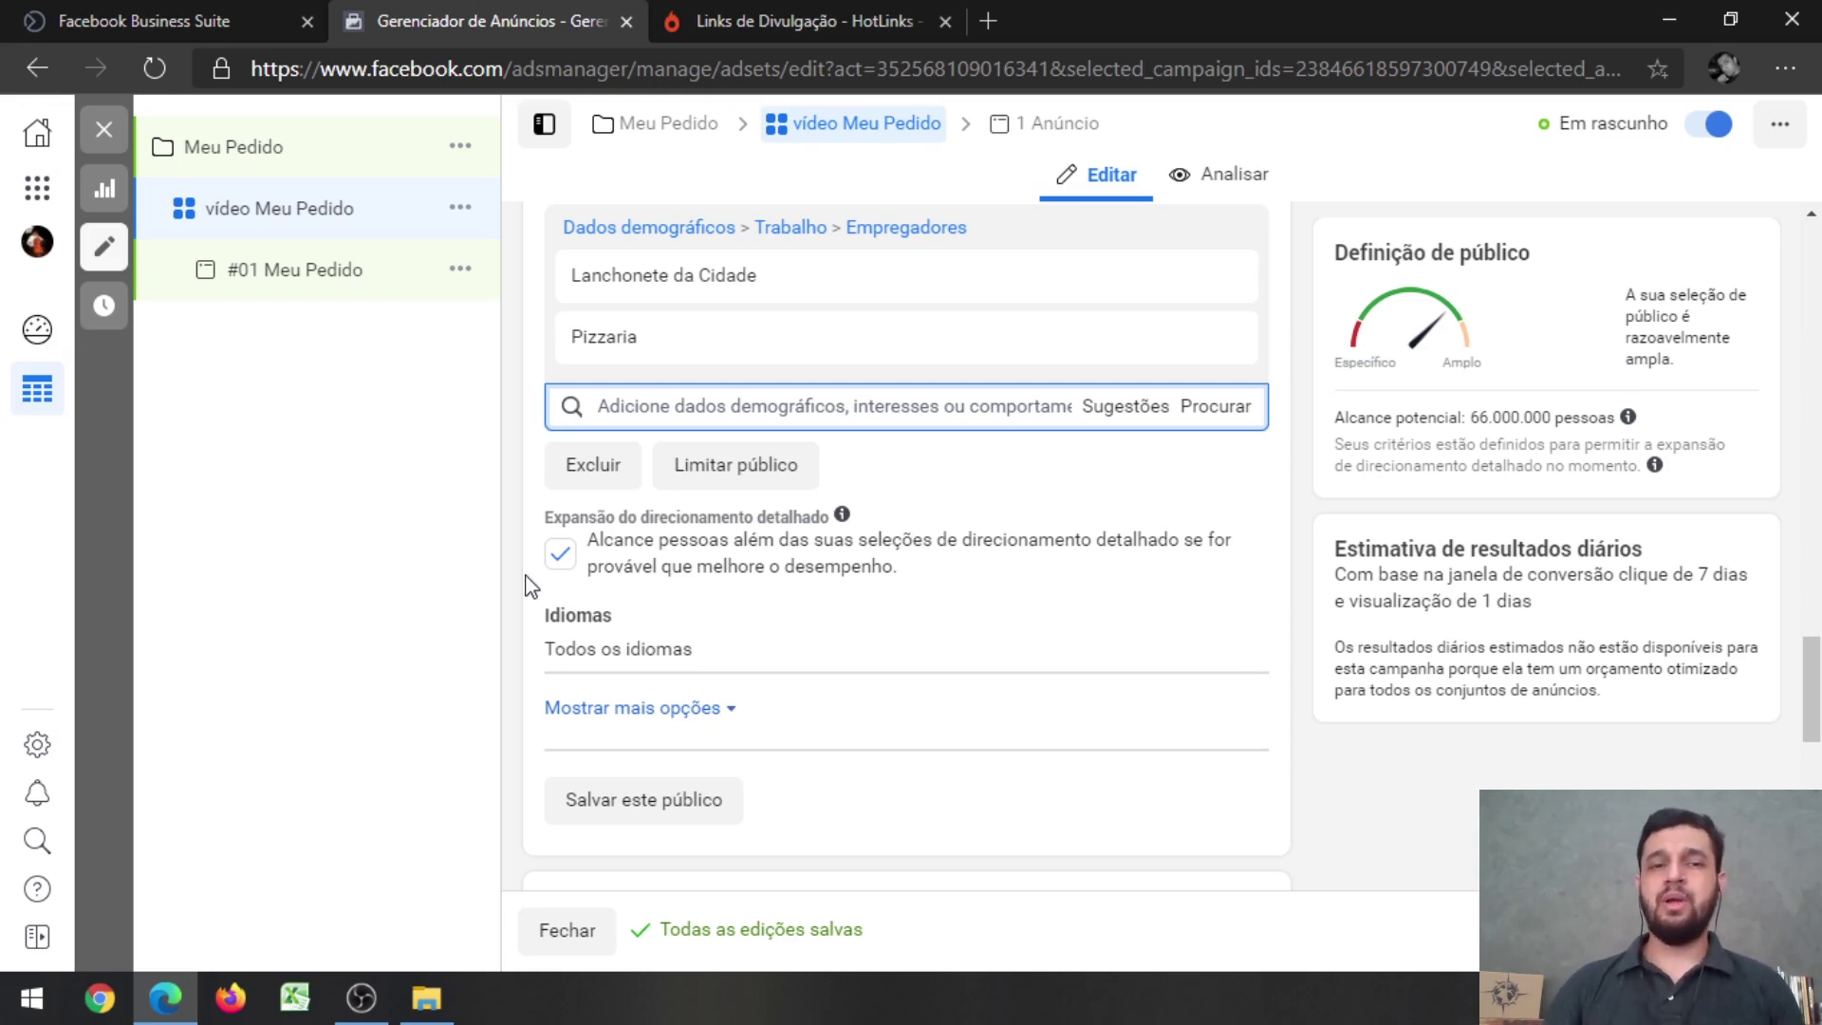
left_click(560, 555)
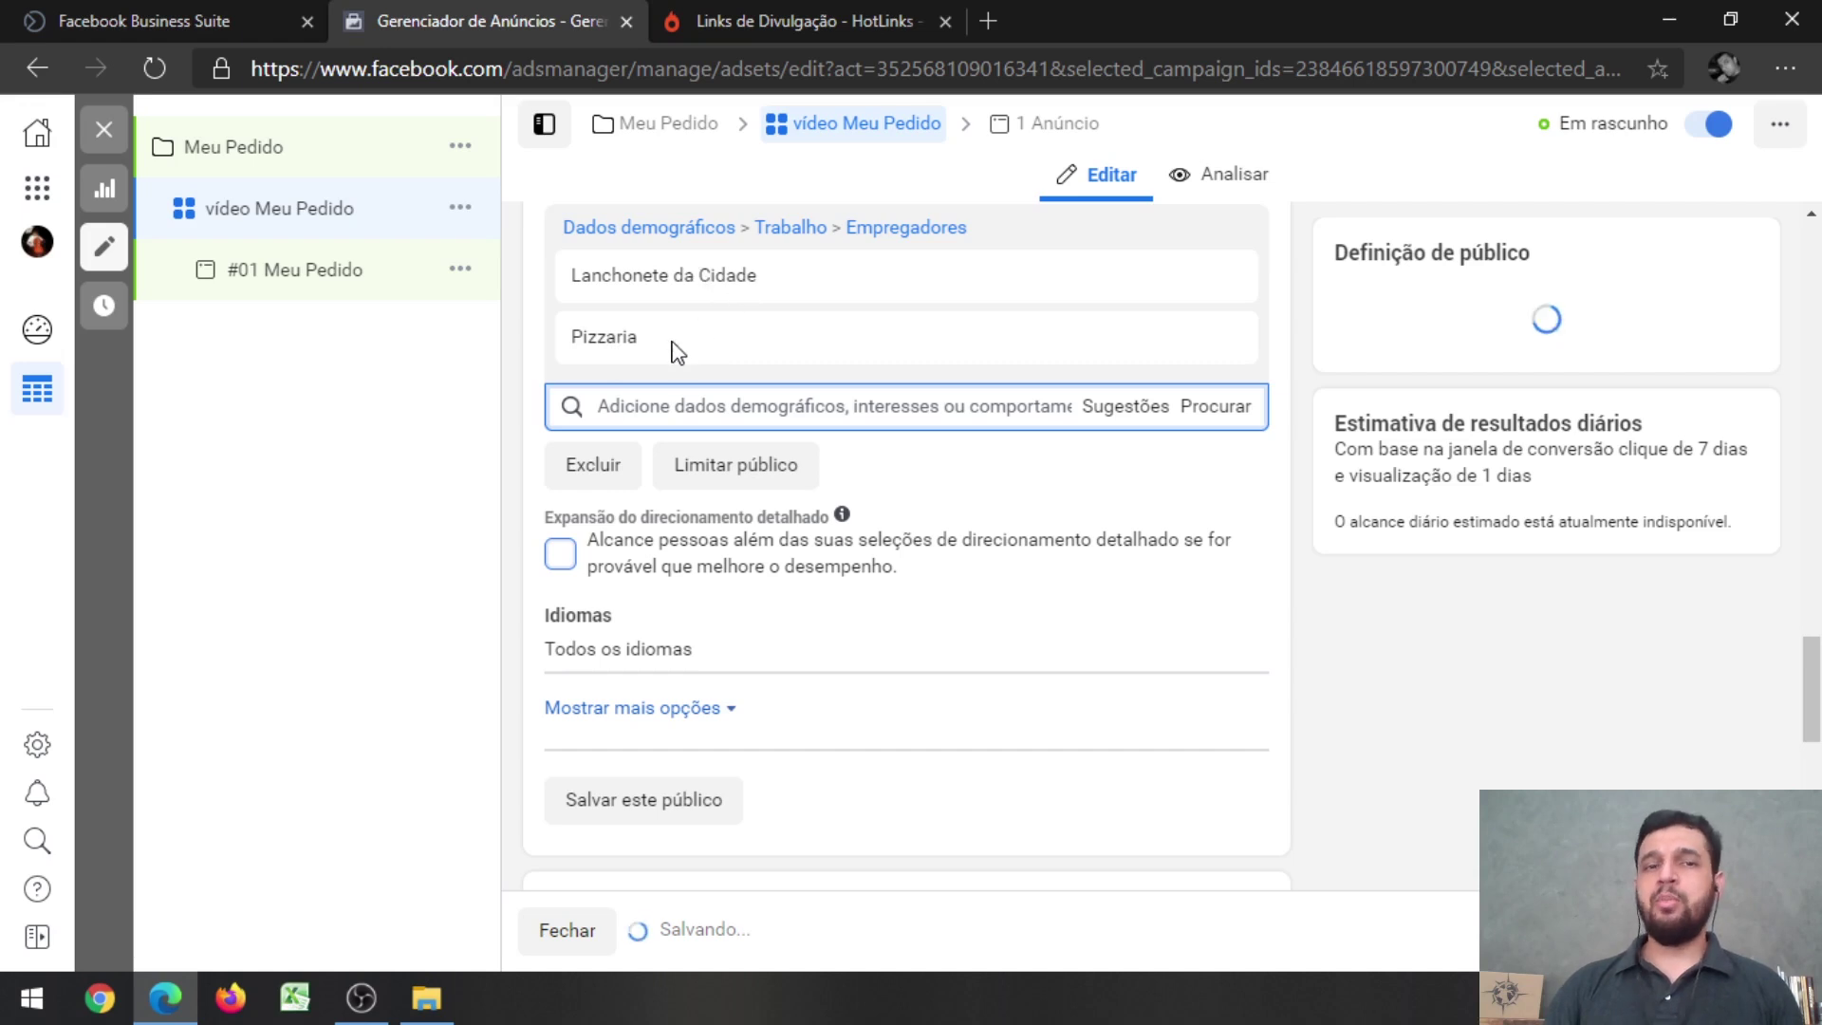
mouse_move(679, 347)
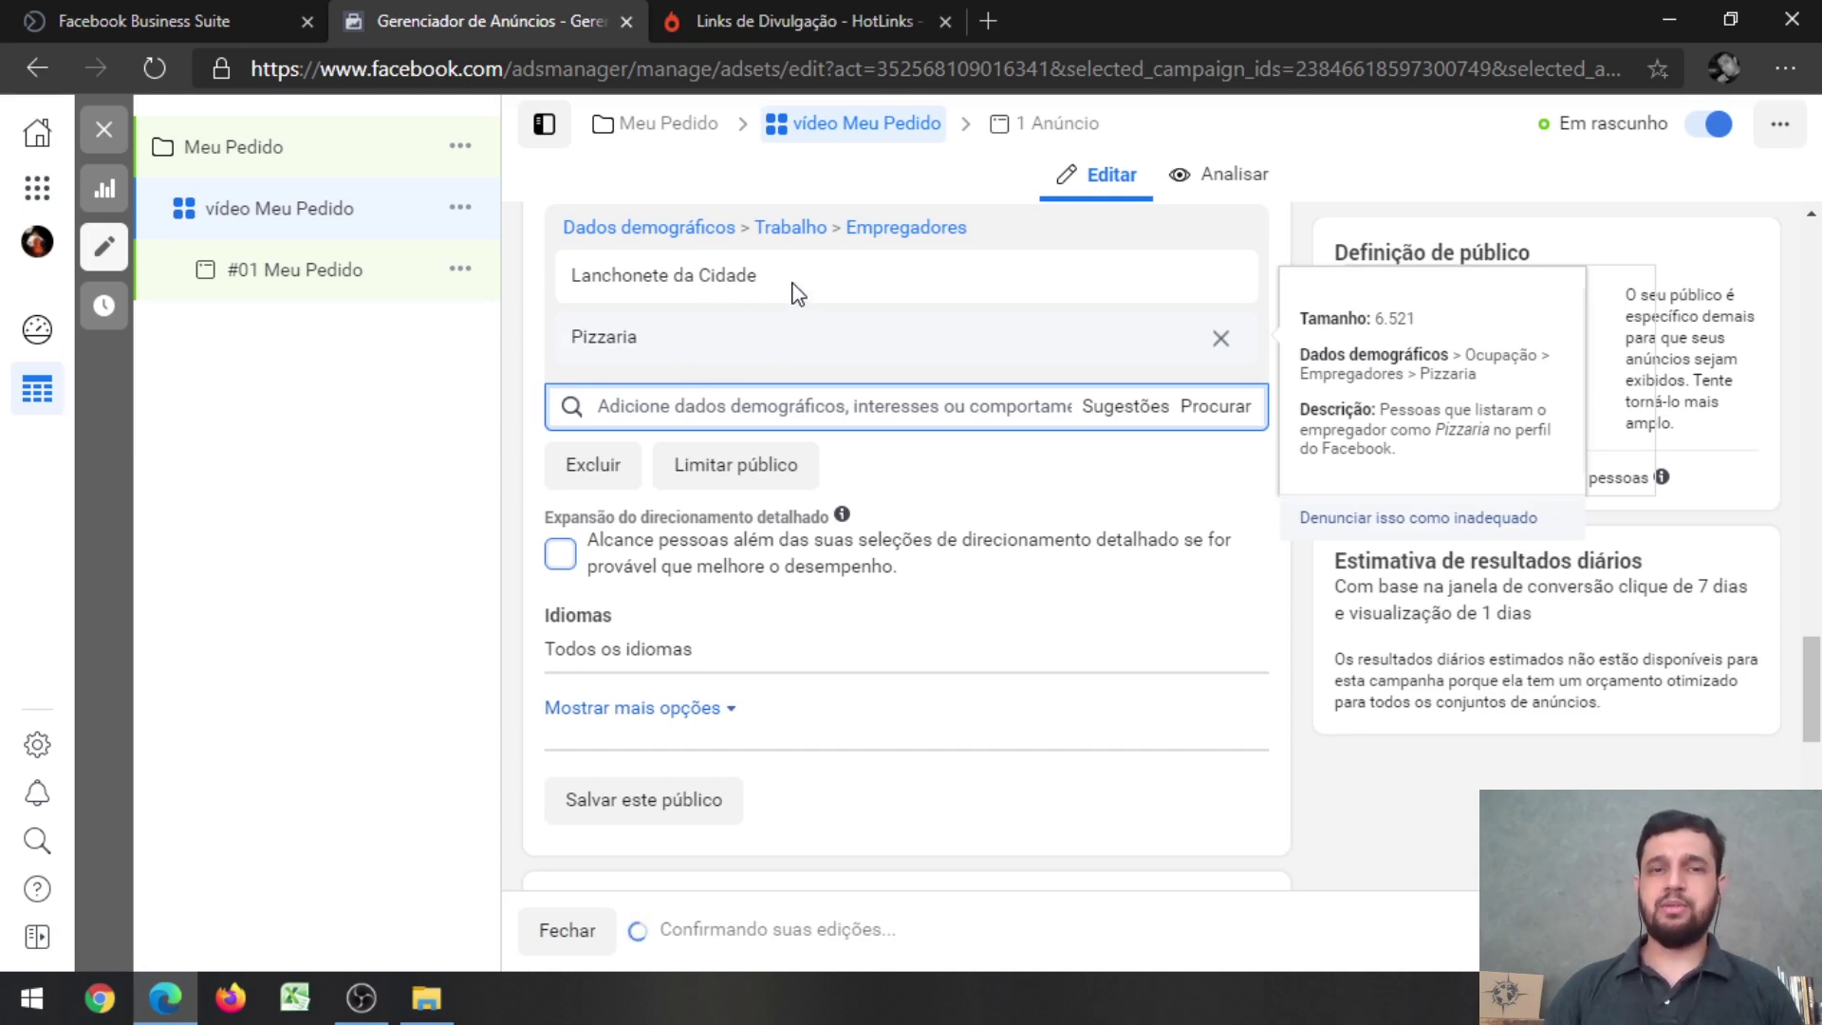
mouse_move(728, 285)
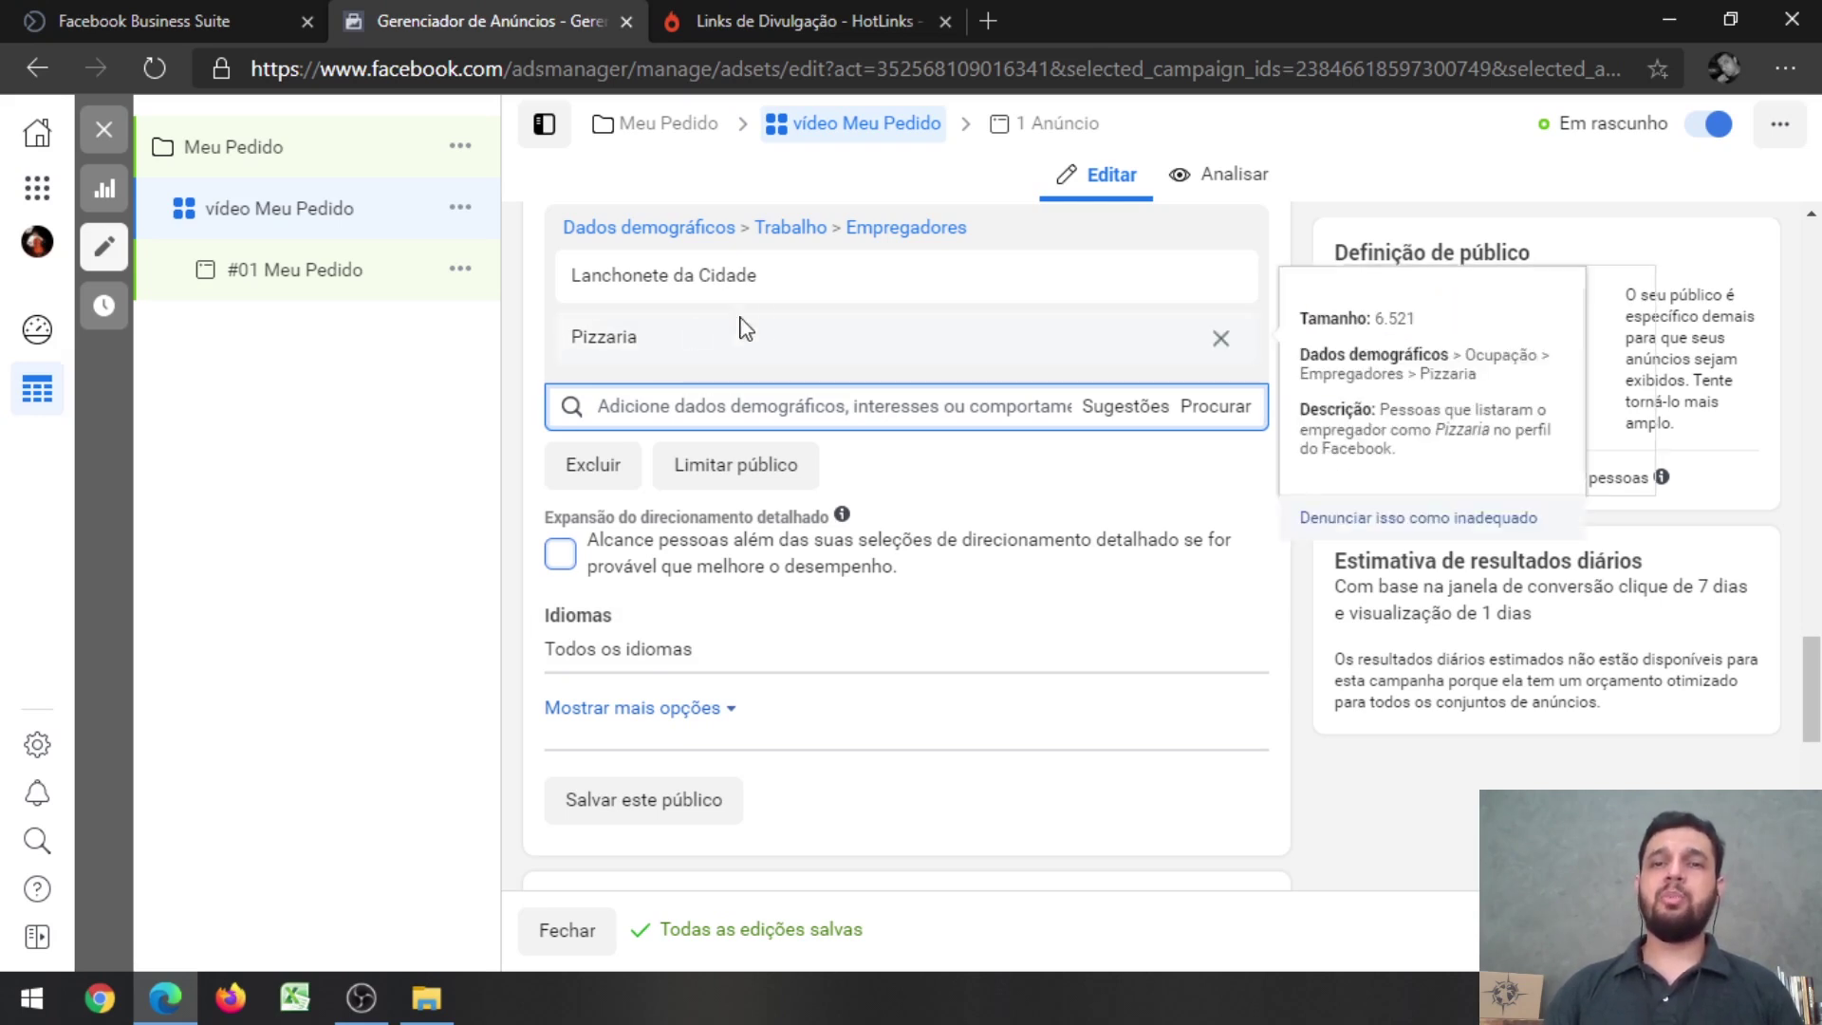
left_click(868, 405)
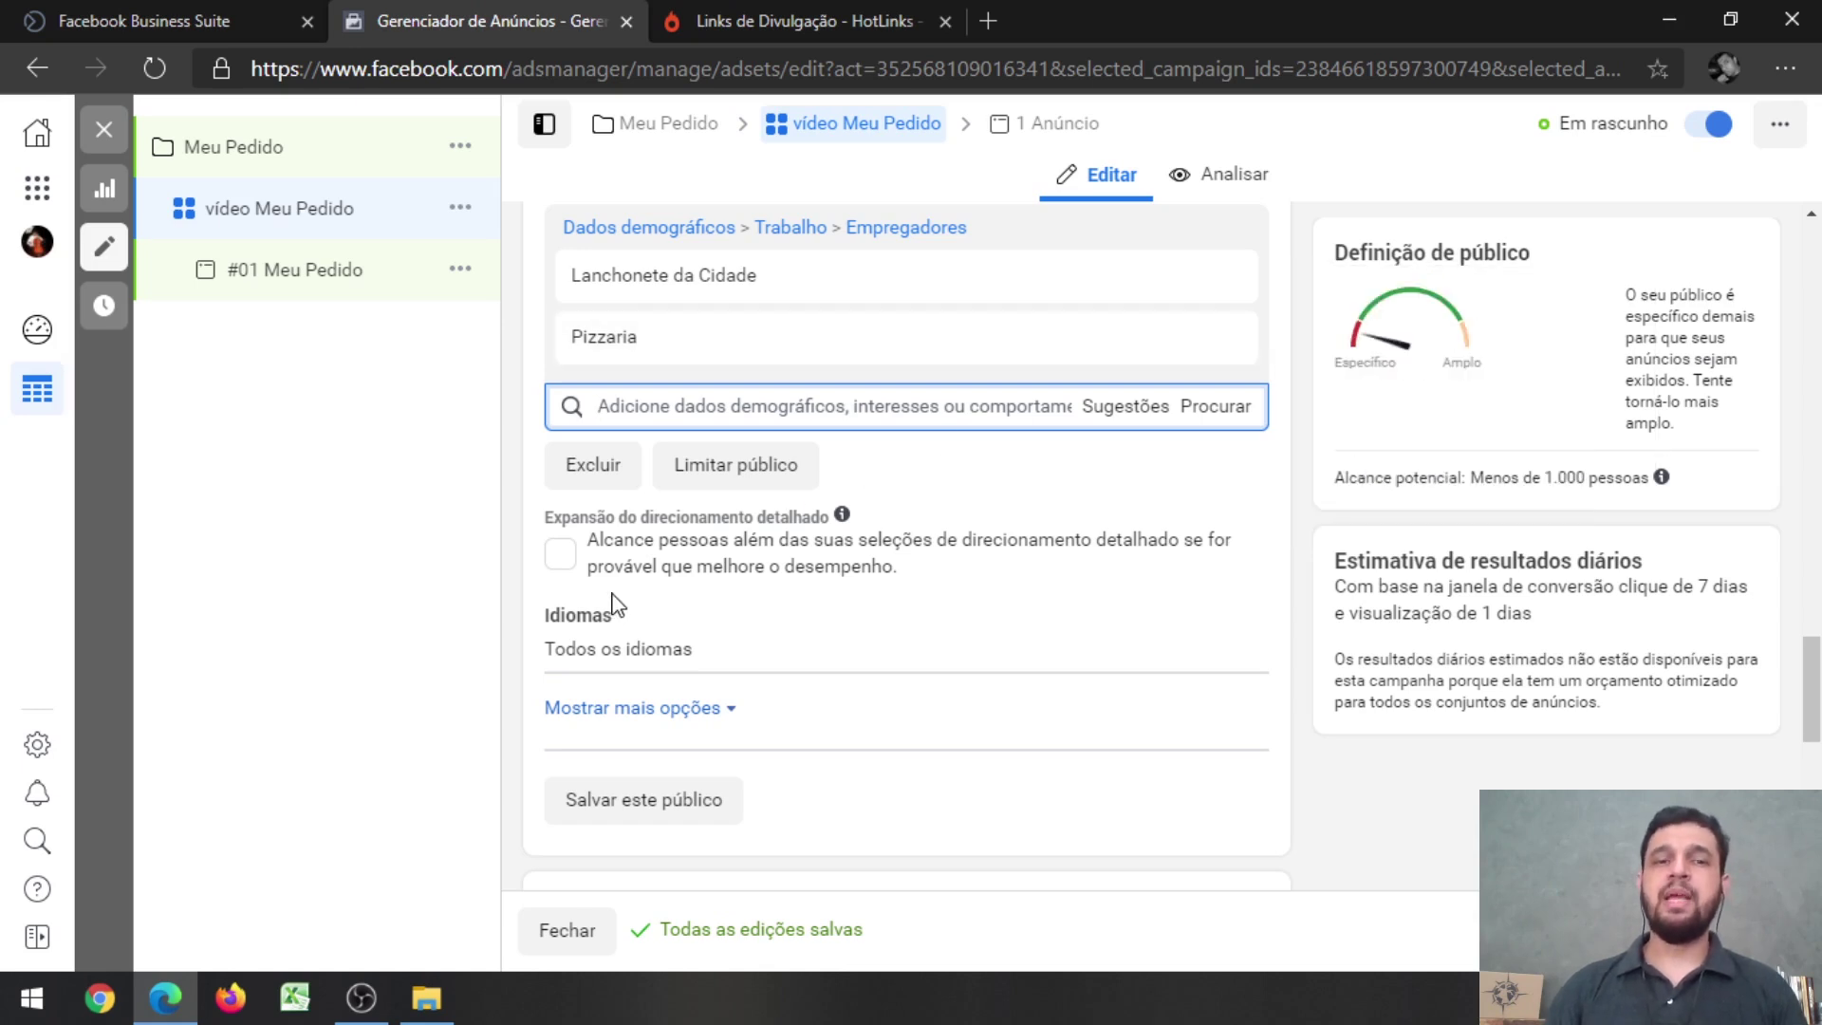
left_click(561, 555)
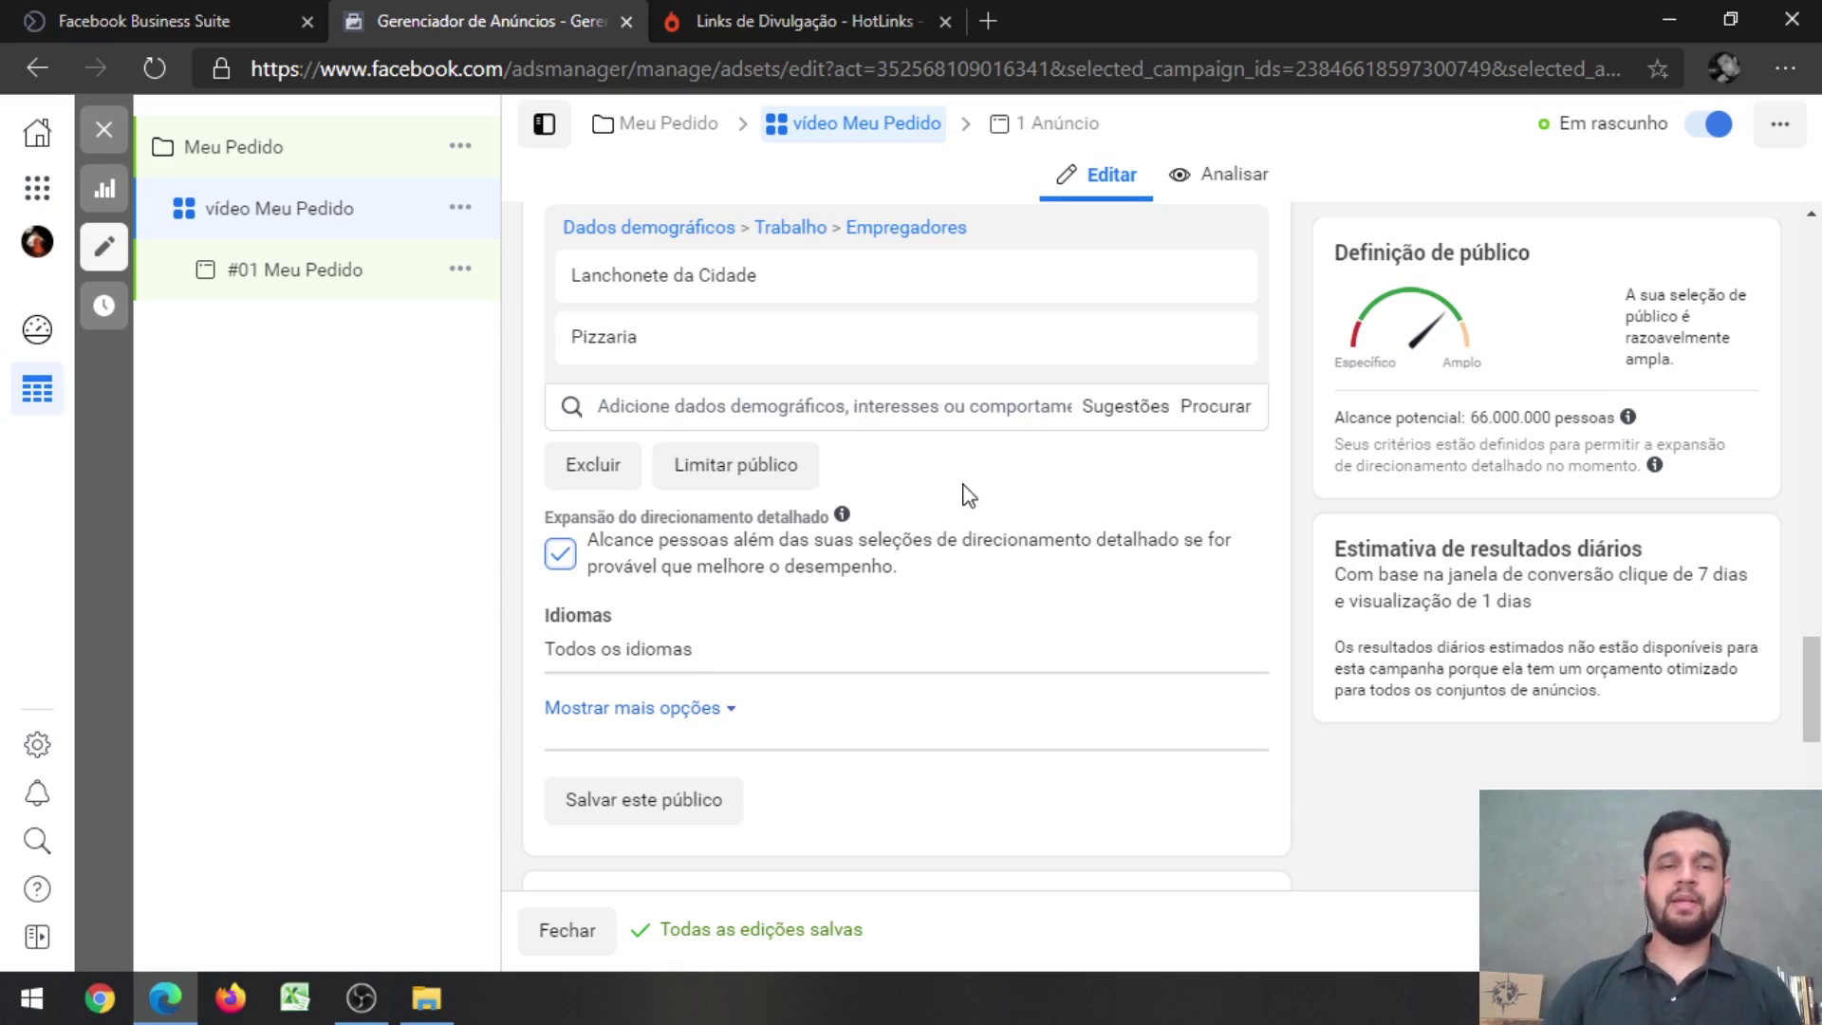
- Show the additional audience options below Idiomas to view the Conexões setting
scroll(960, 494, "down", 1)
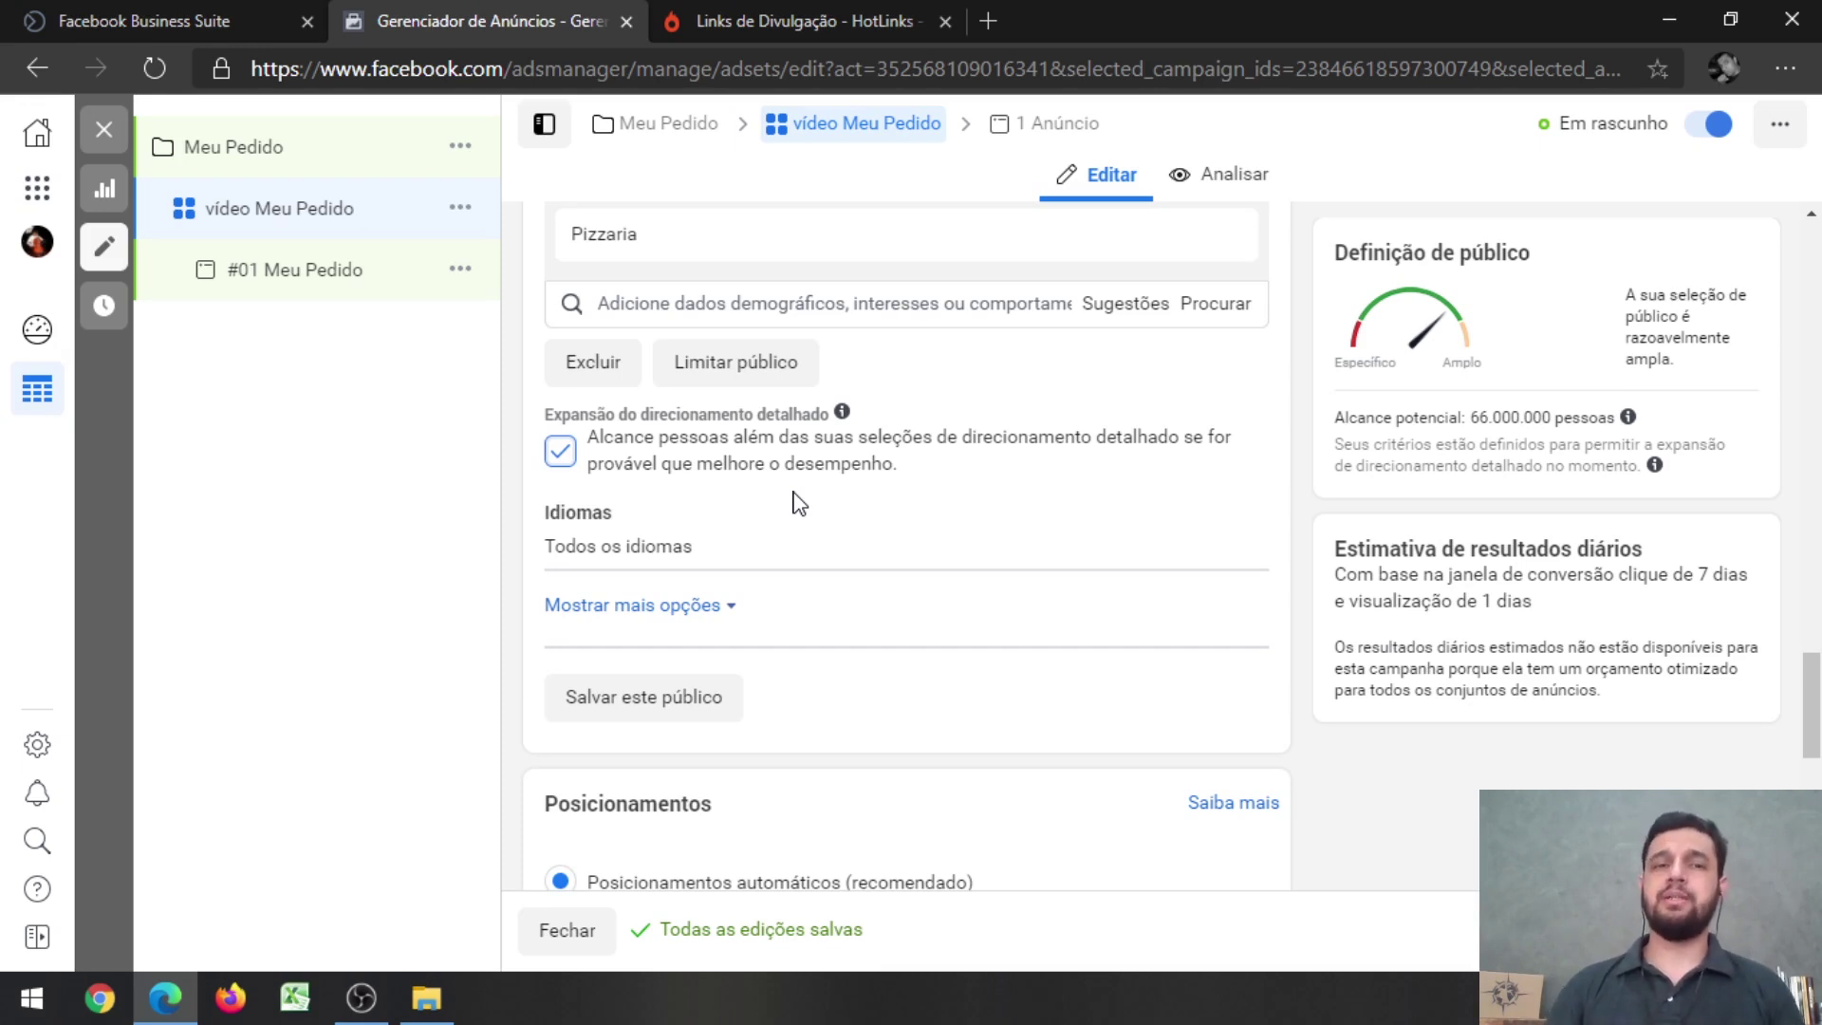
left_click(724, 615)
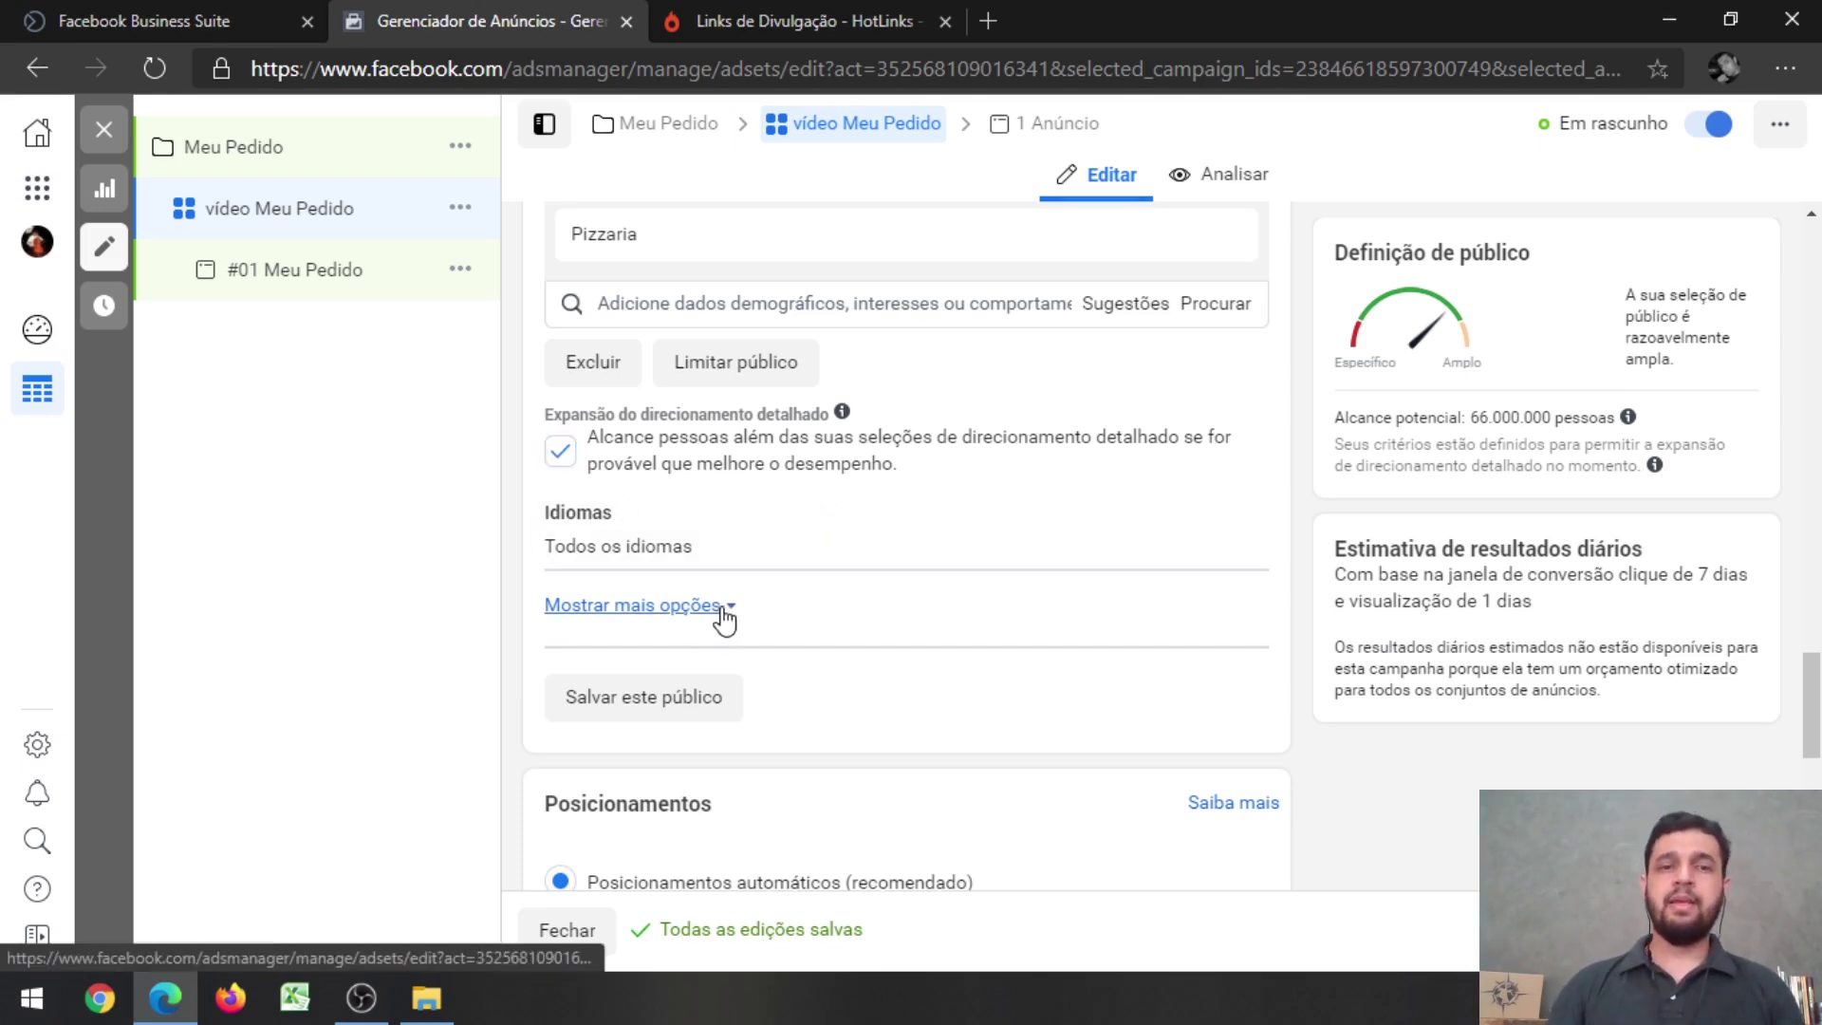
left_click(724, 615)
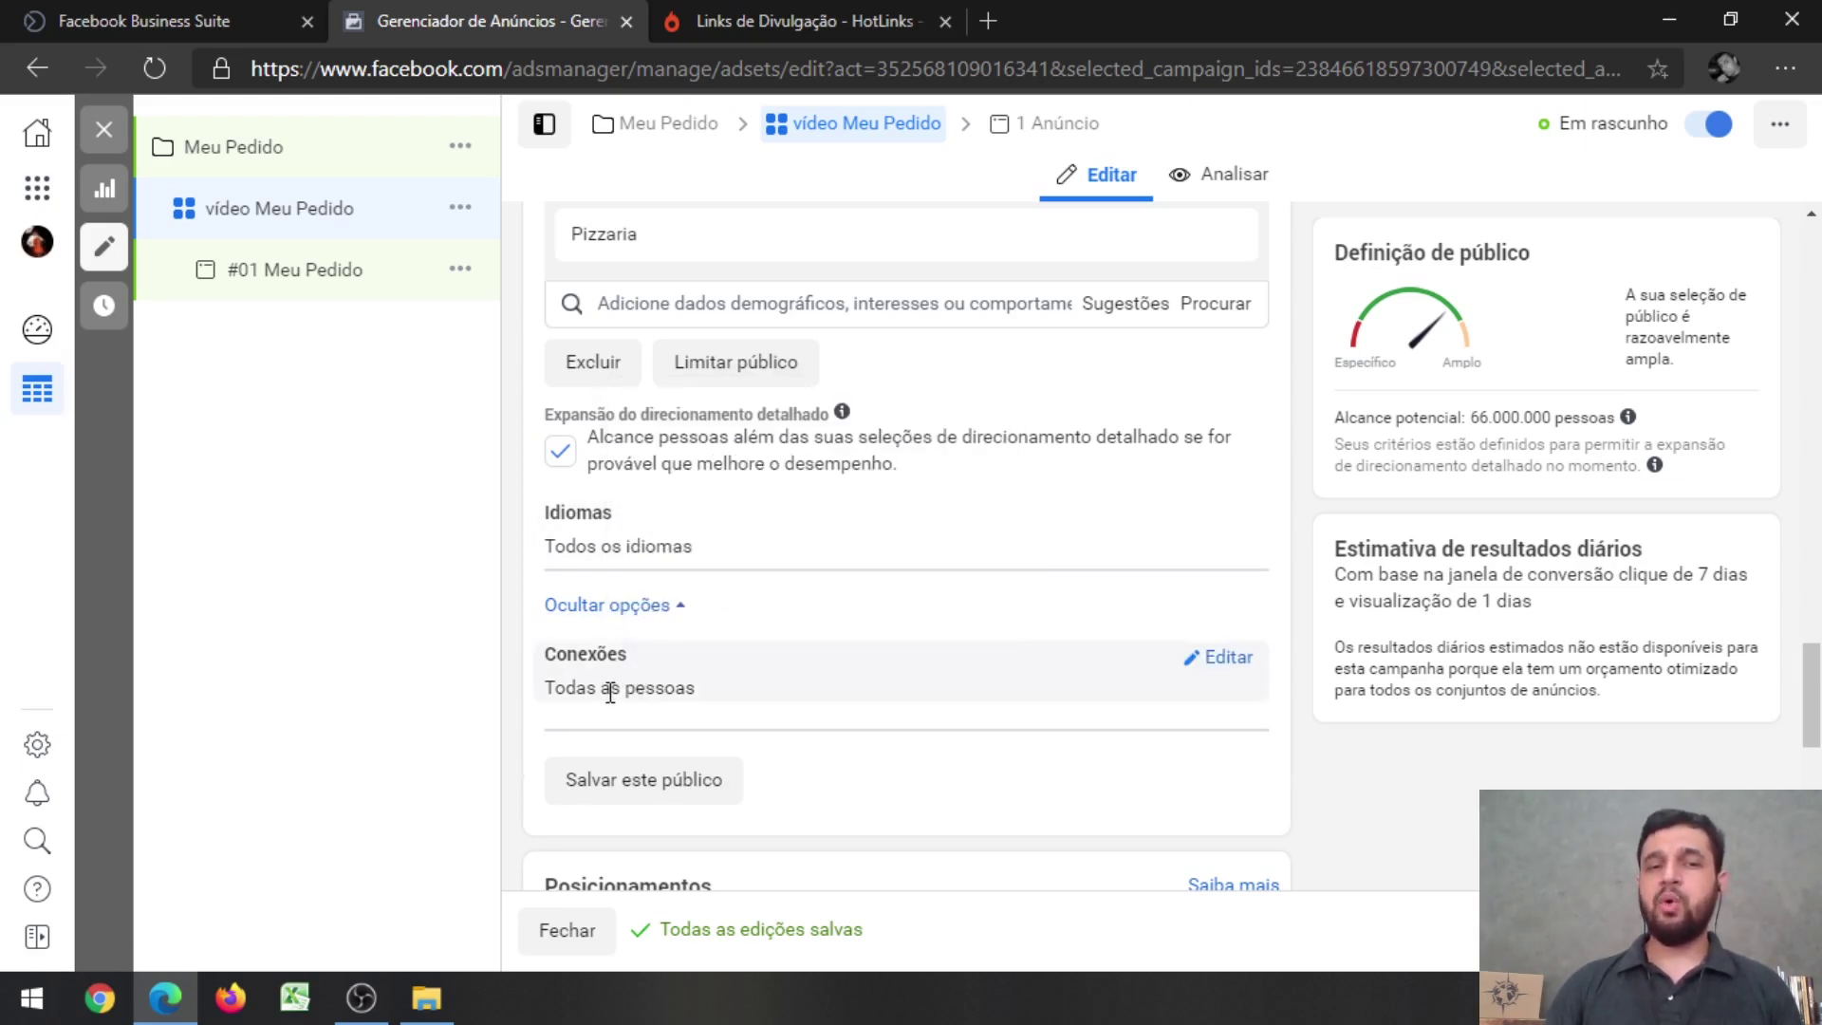
- Examine the connection types offered under Conexões for Facebook Pages, apps and events, leaving the connection unselected
mouse_move(638, 656)
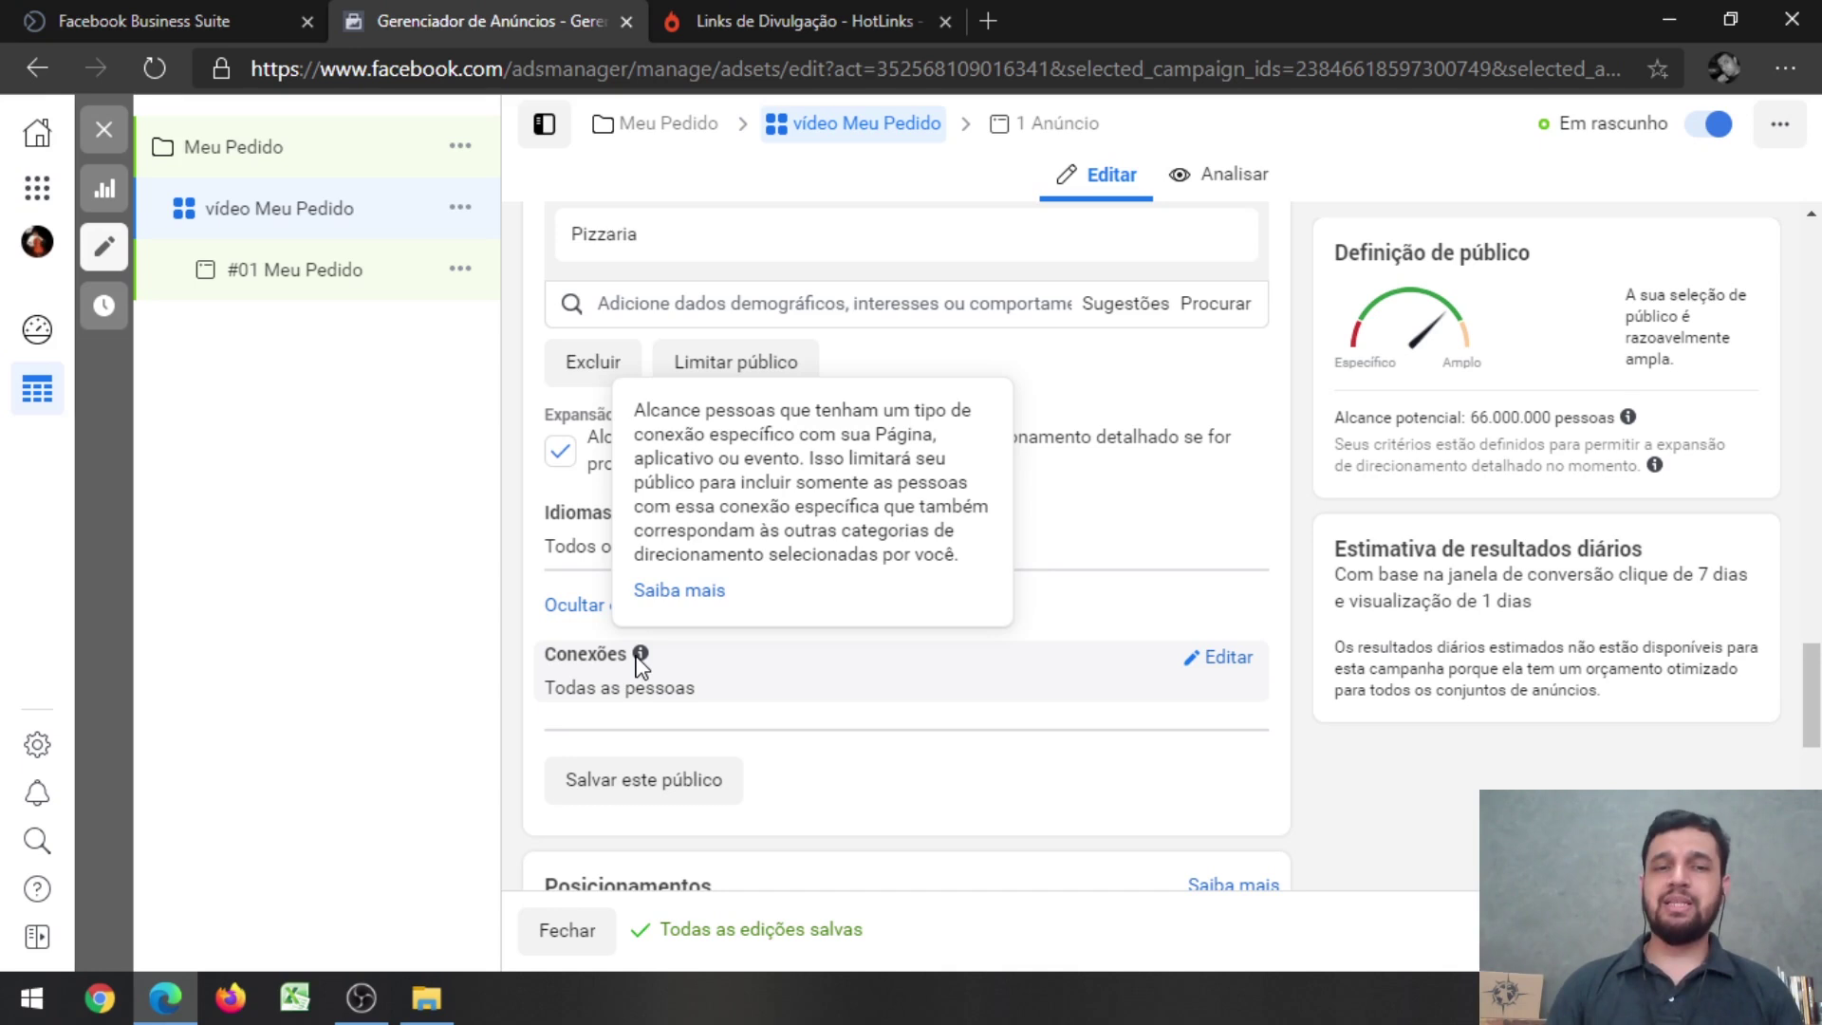
left_click(1230, 662)
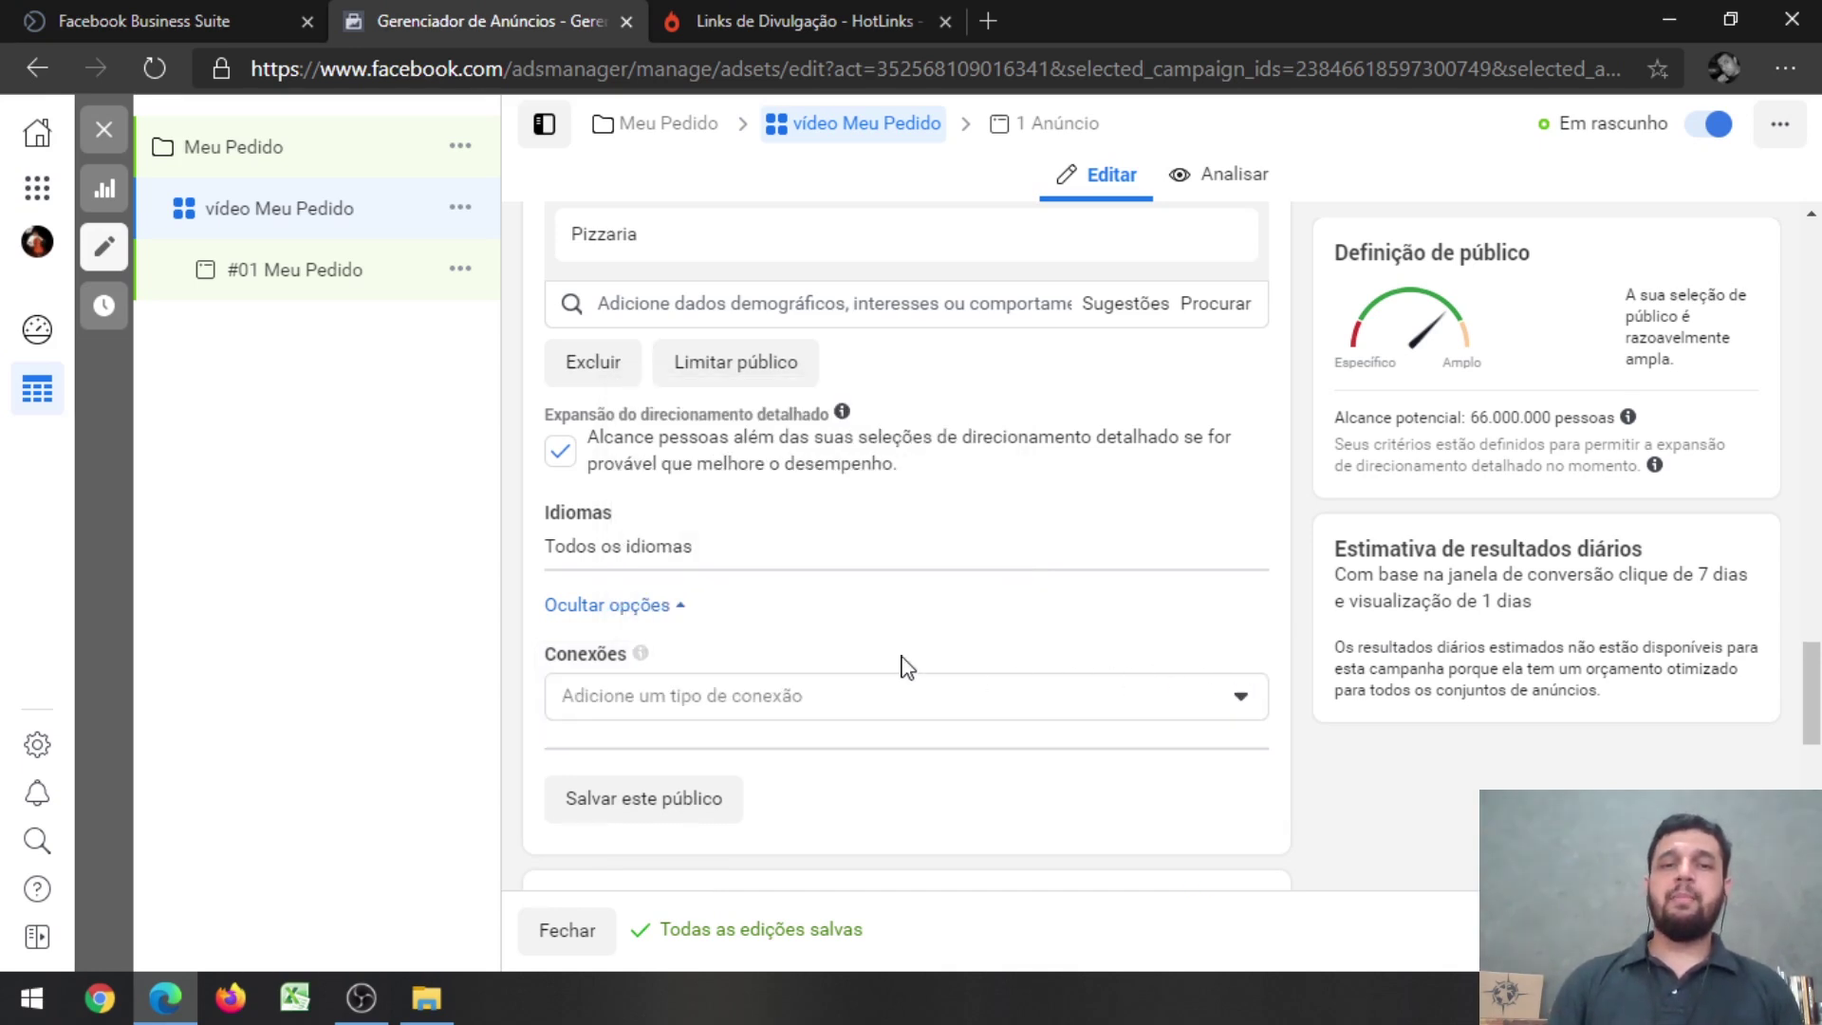
left_click(995, 702)
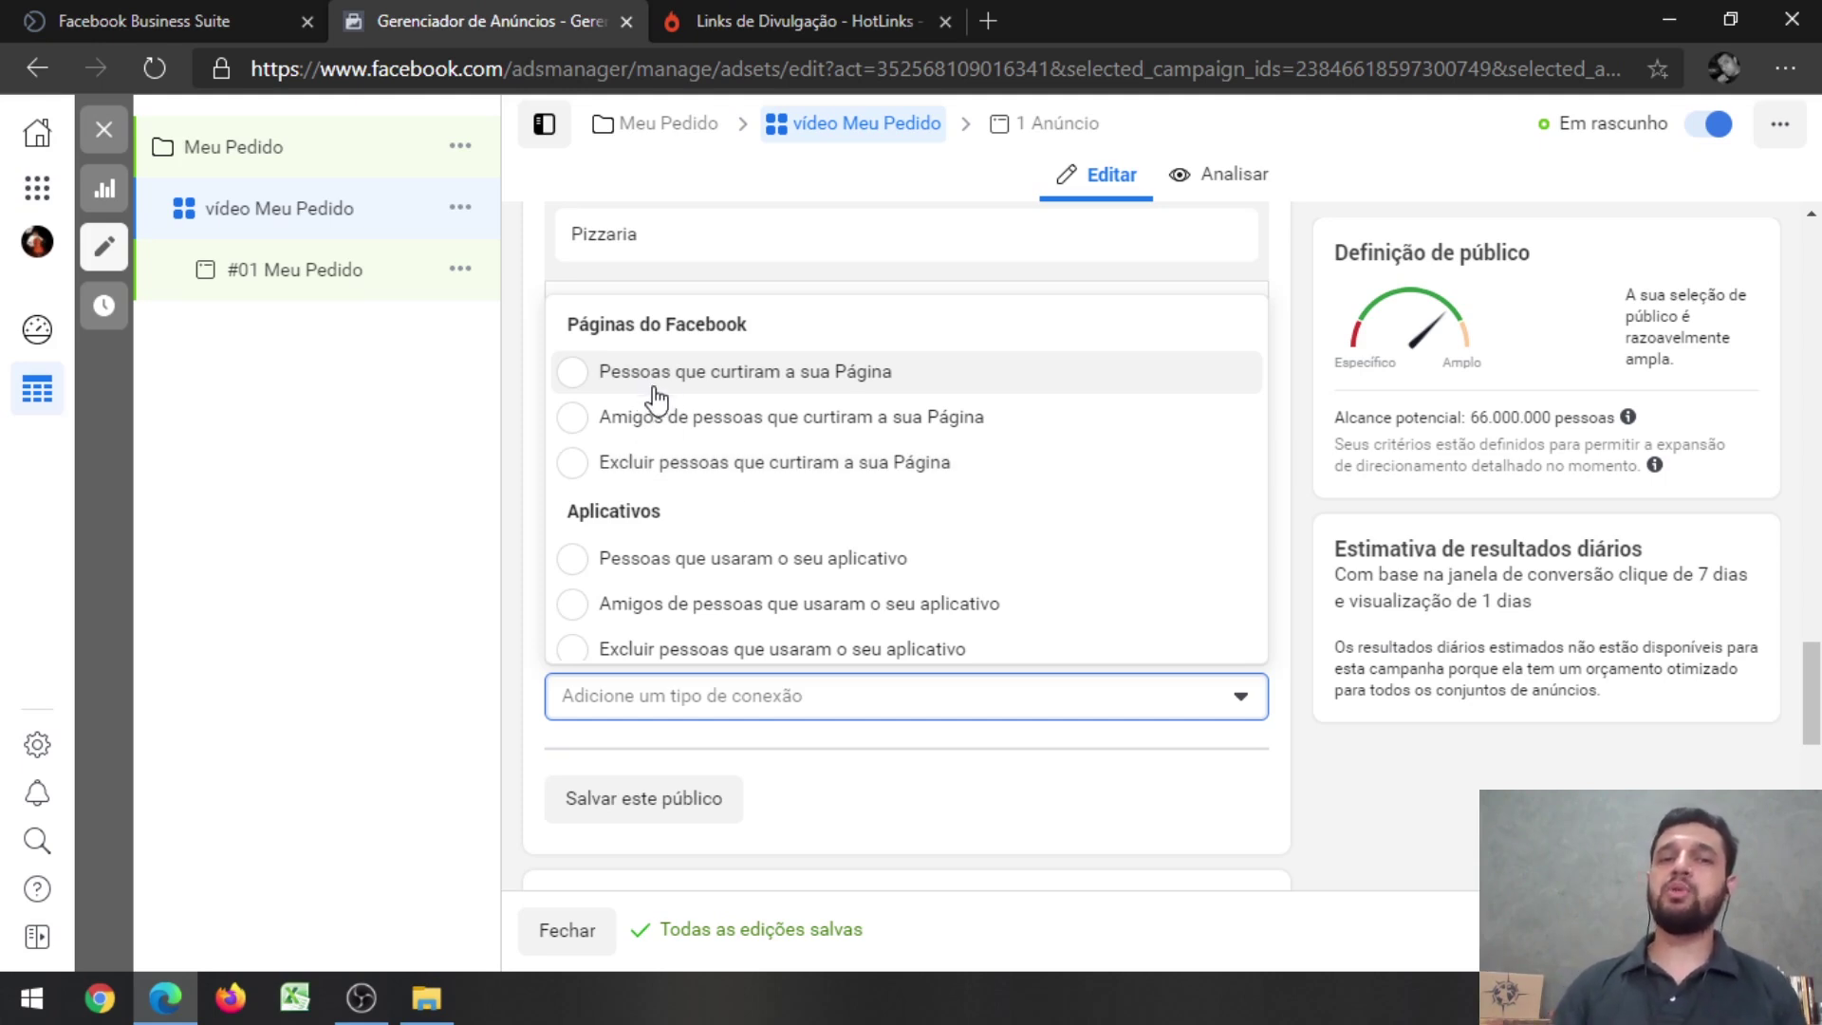
scroll(1001, 413, "down", 1)
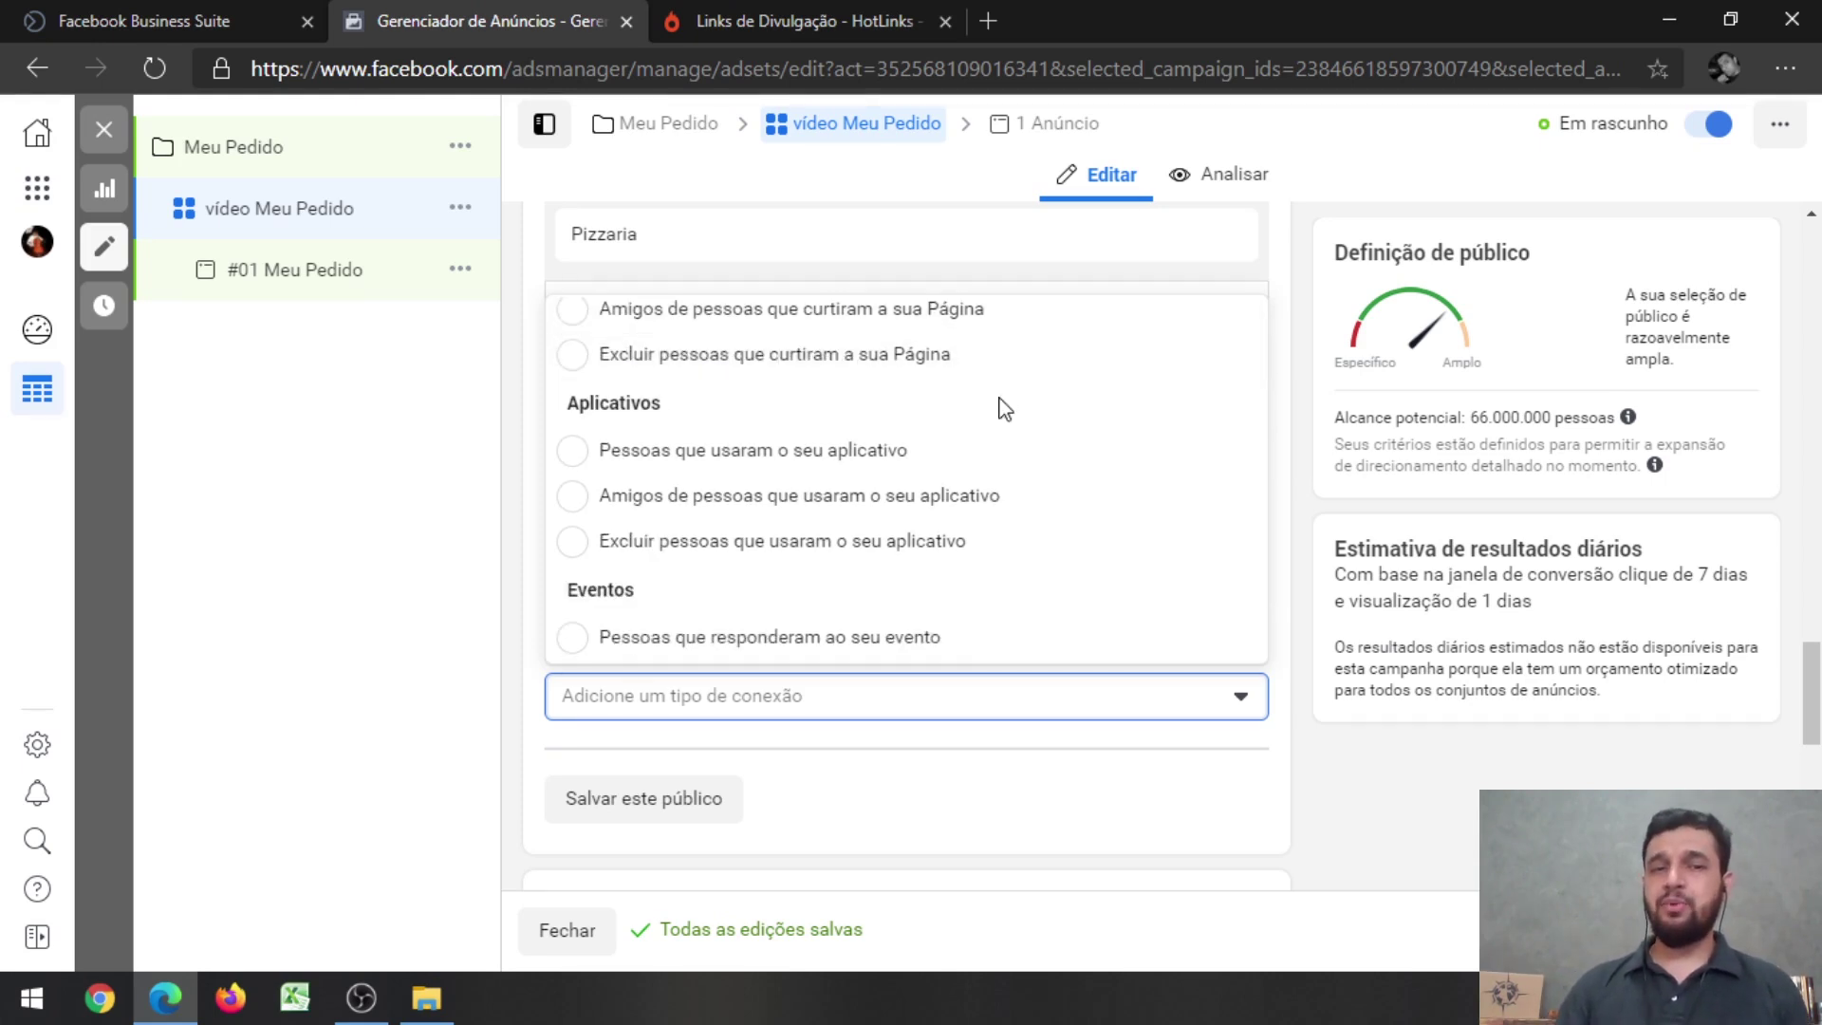
scroll(759, 465, "down", 1)
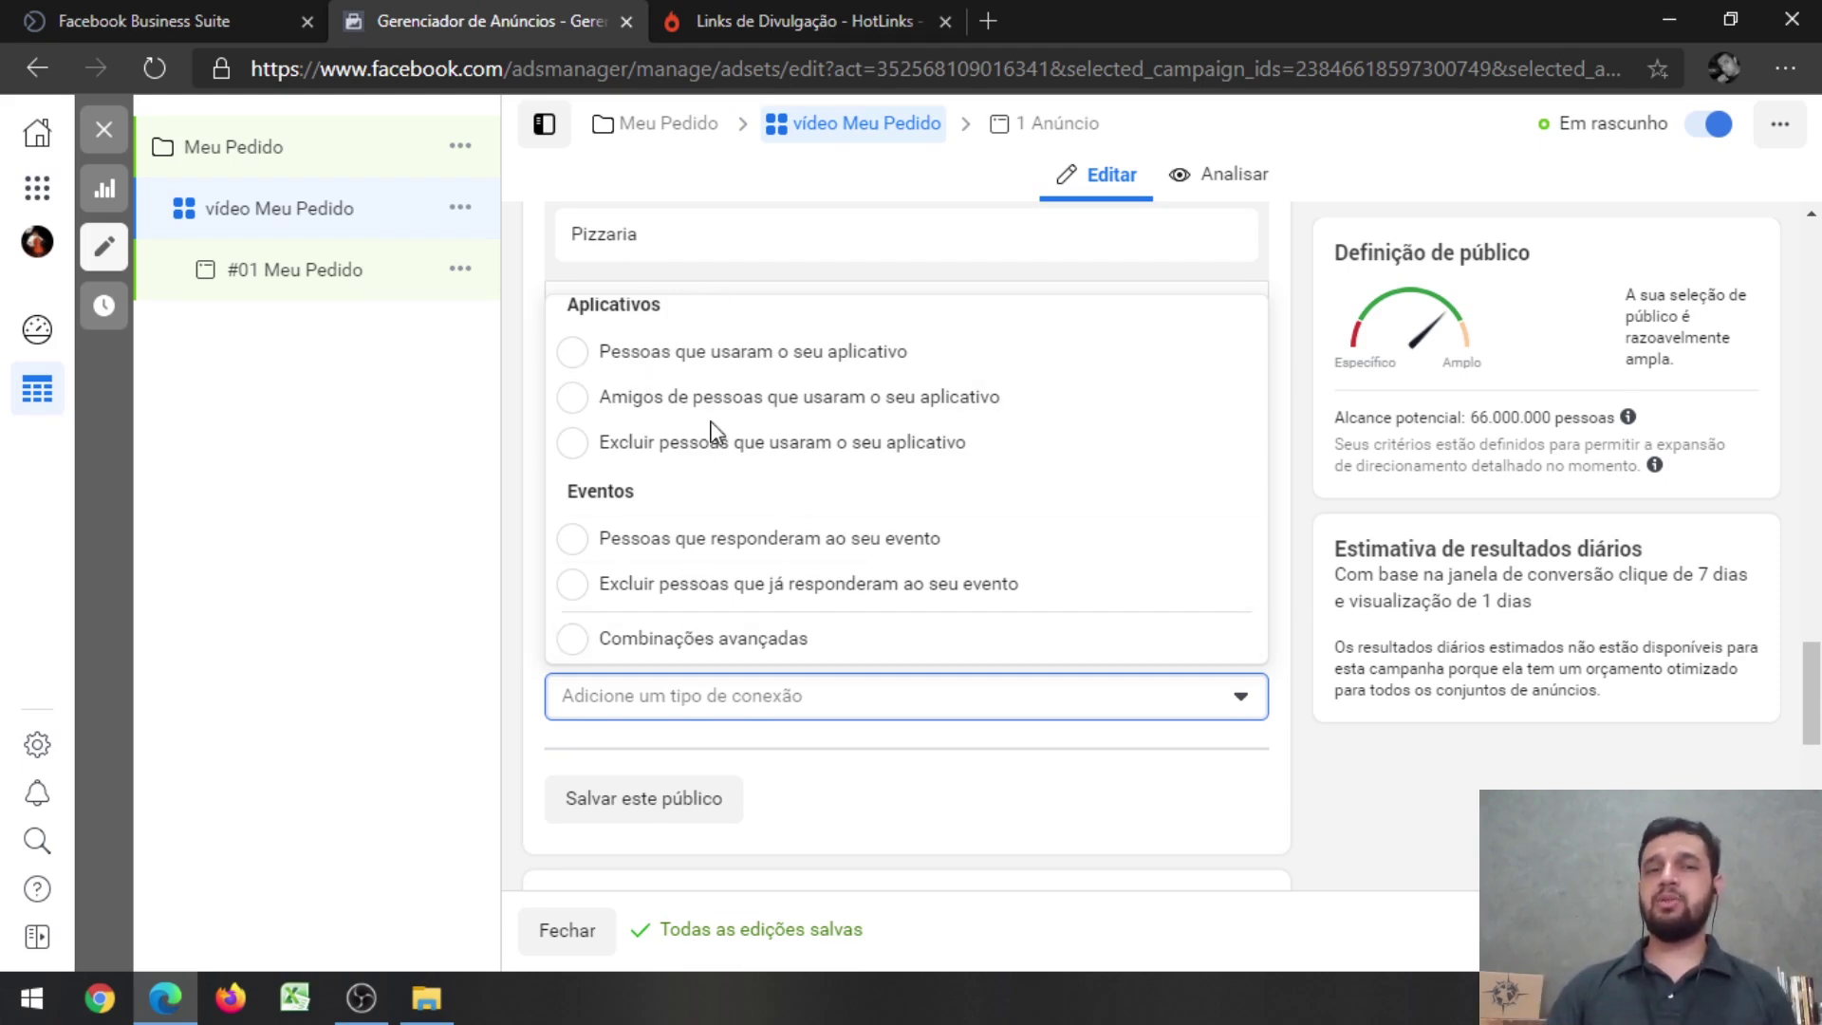
scroll(828, 467, "up", 2)
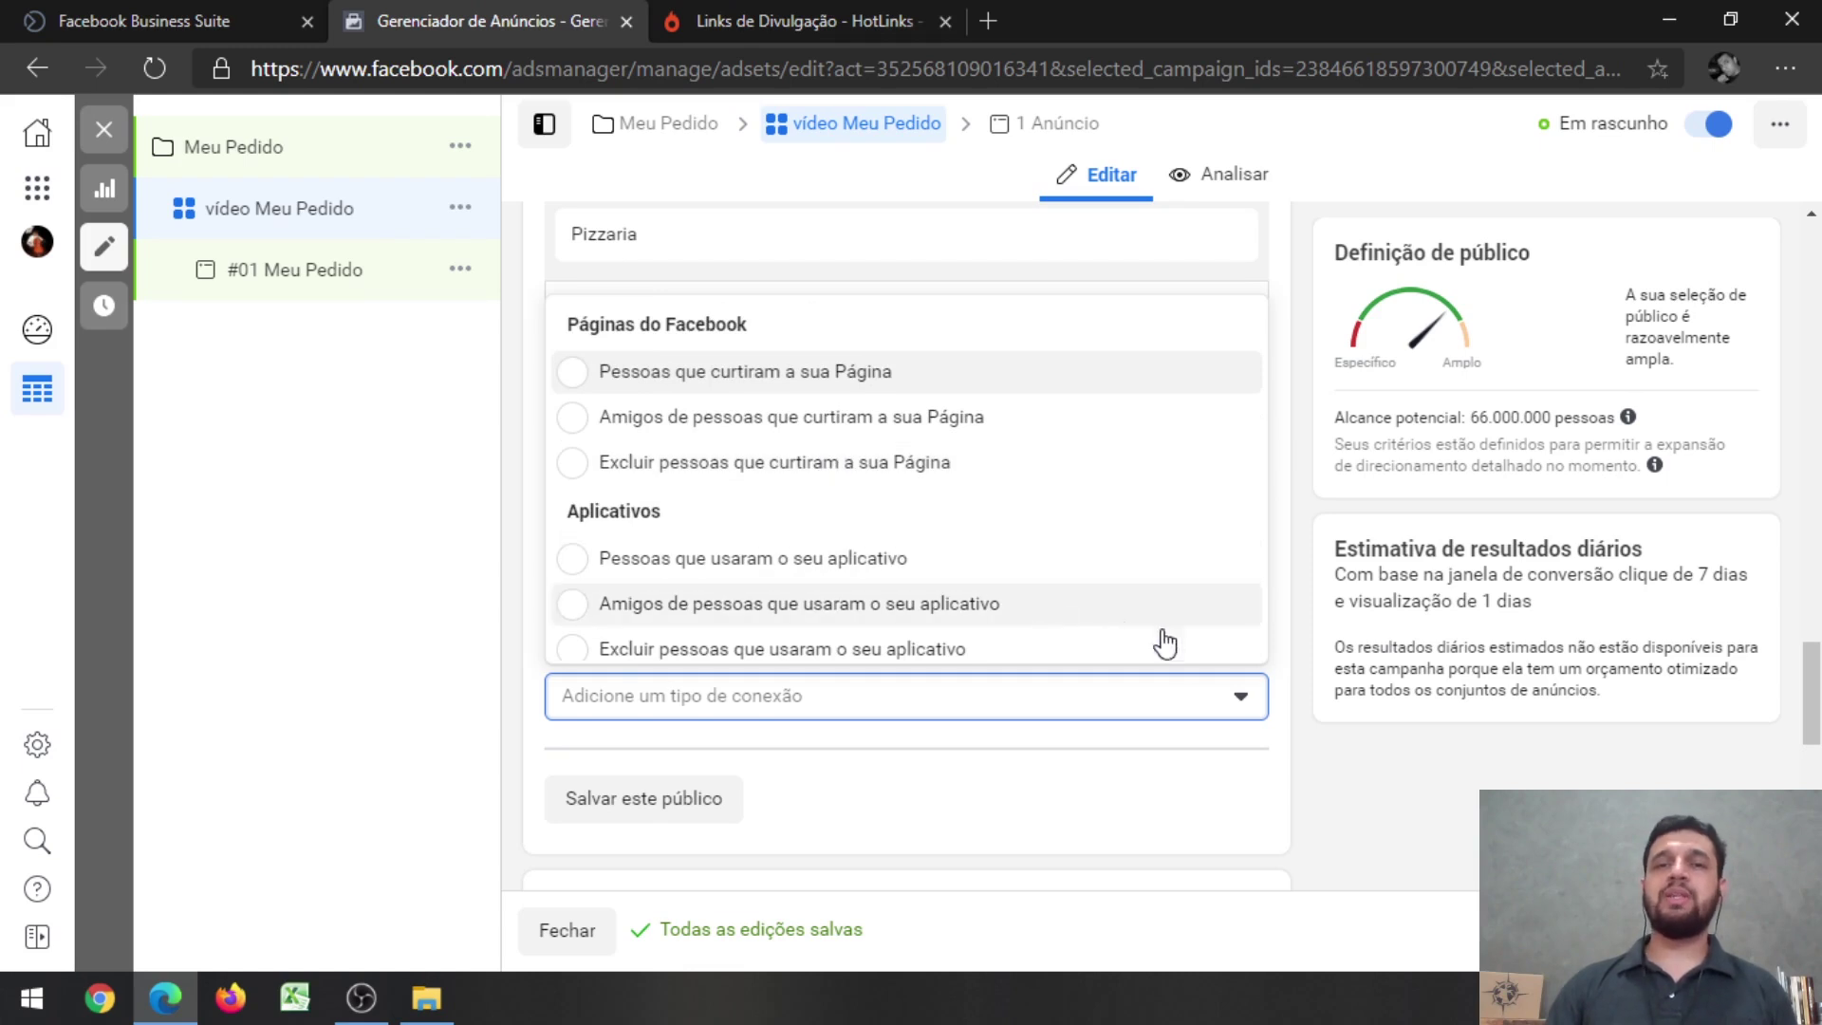
left_click(1159, 816)
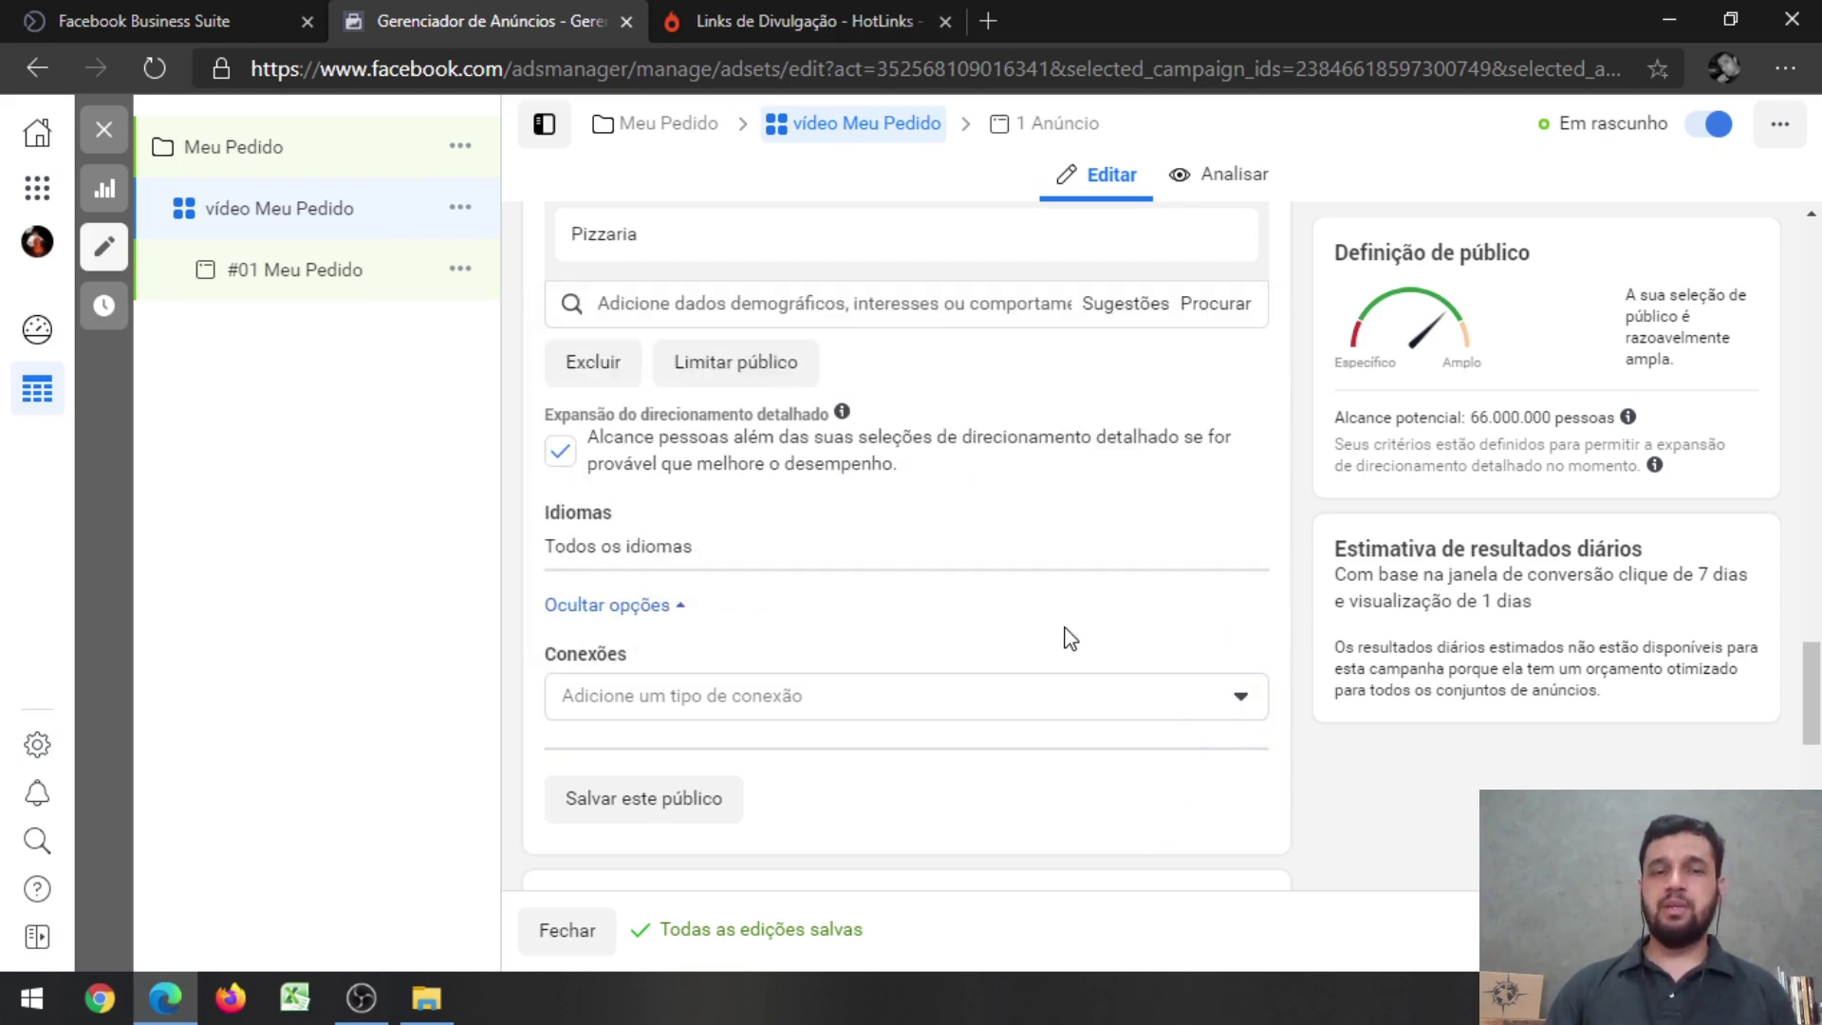
left_click(909, 707)
scroll(1180, 484, "down", 3)
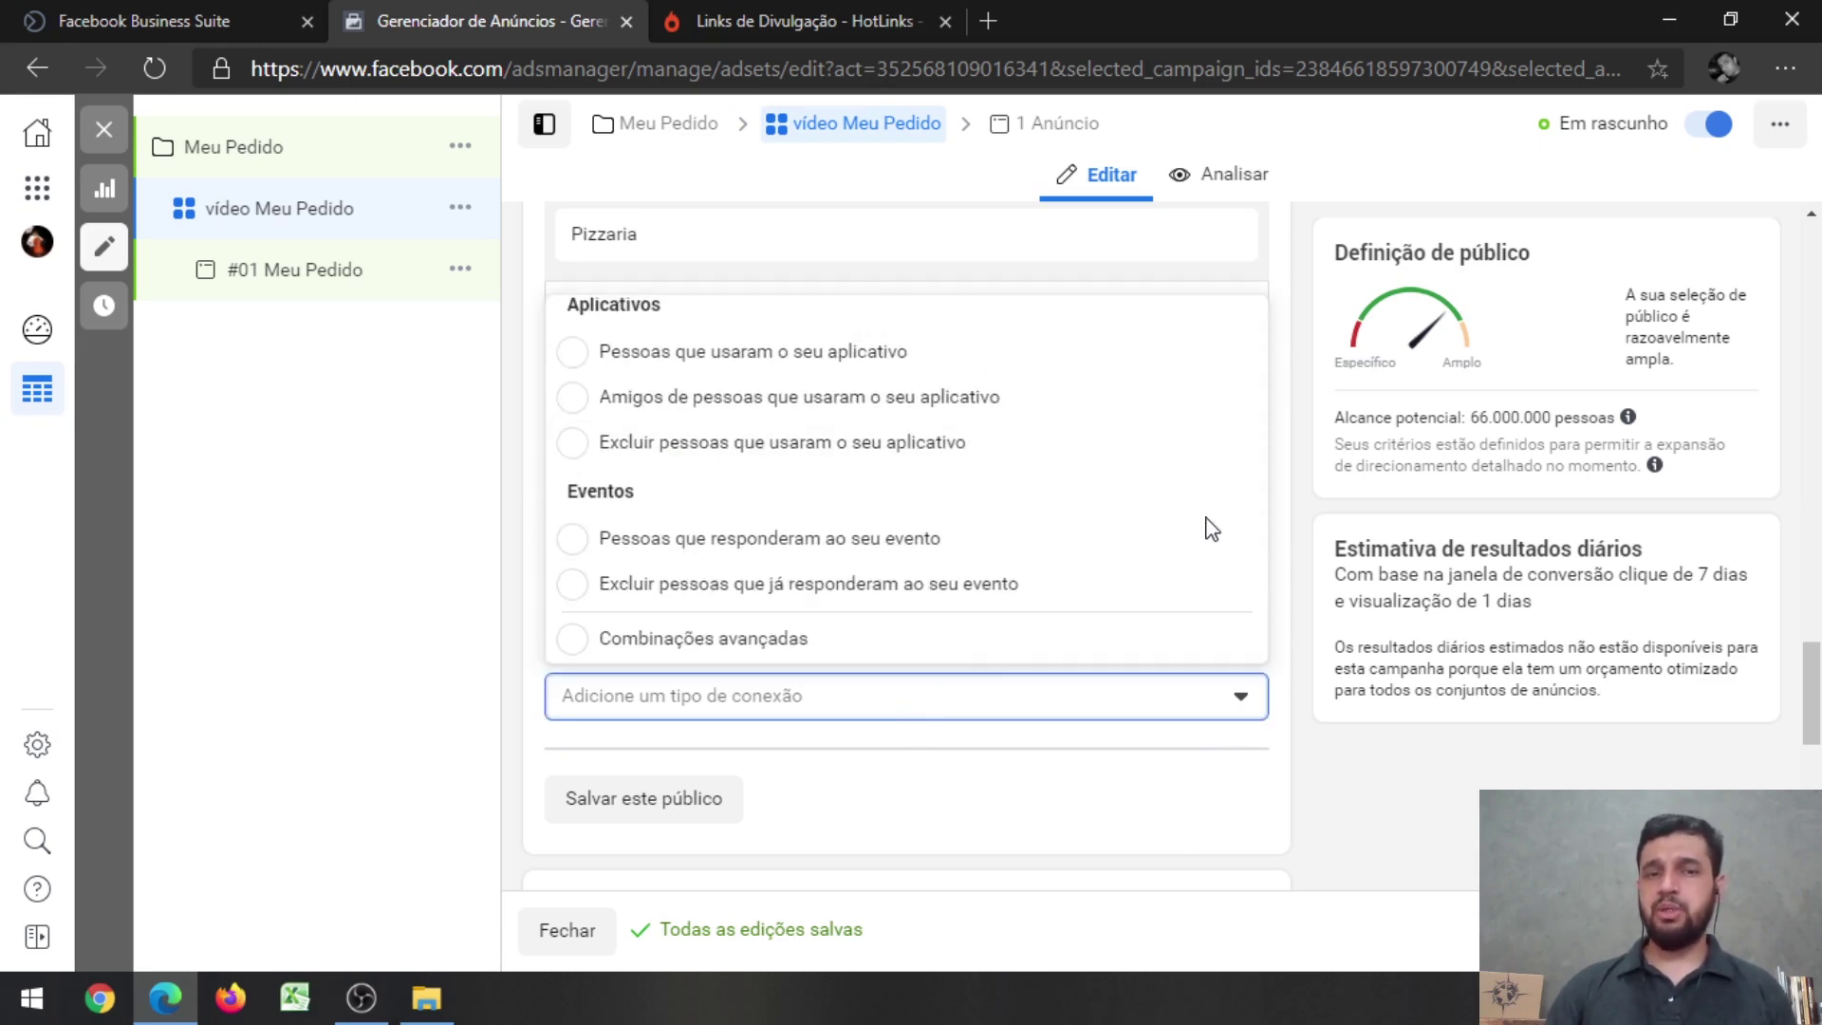
left_click(1208, 800)
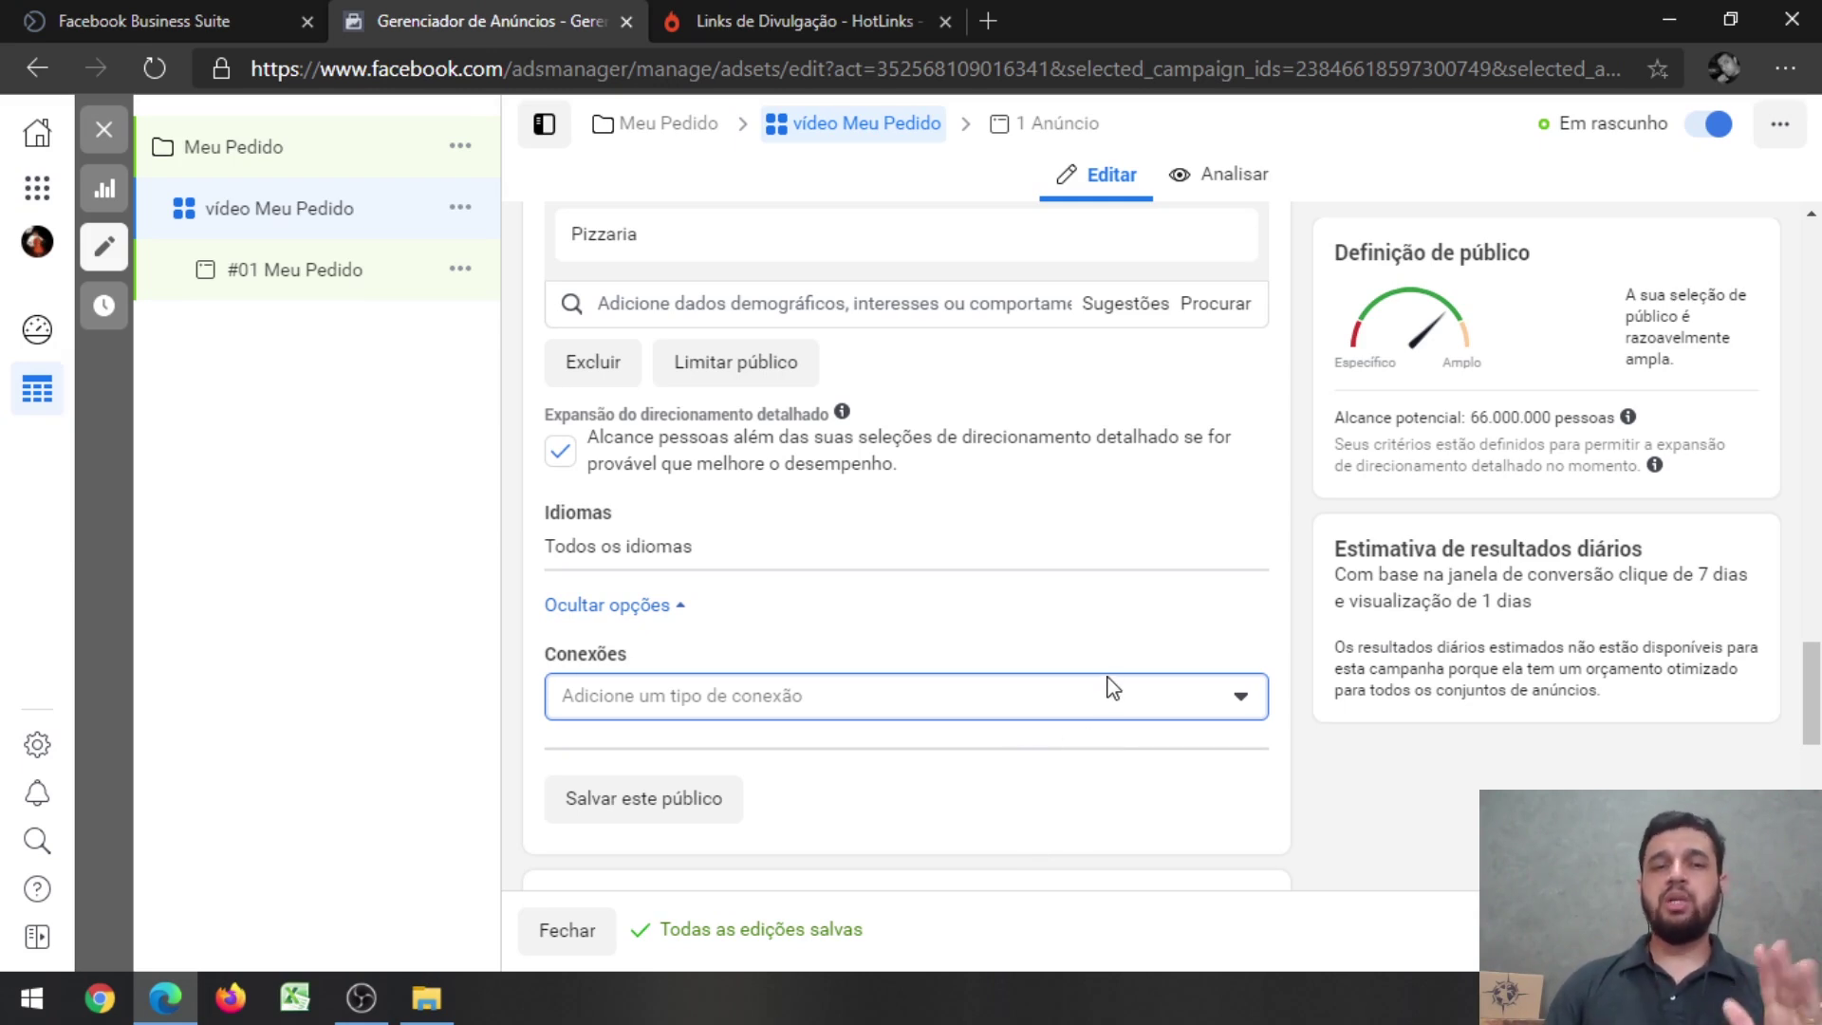
- Review the ad set's Posicionamentos and Otimização e veiculação settings, including the additional conversion window and billing options
scroll(1112, 685, "down", 2)
scroll(1112, 685, "down", 3)
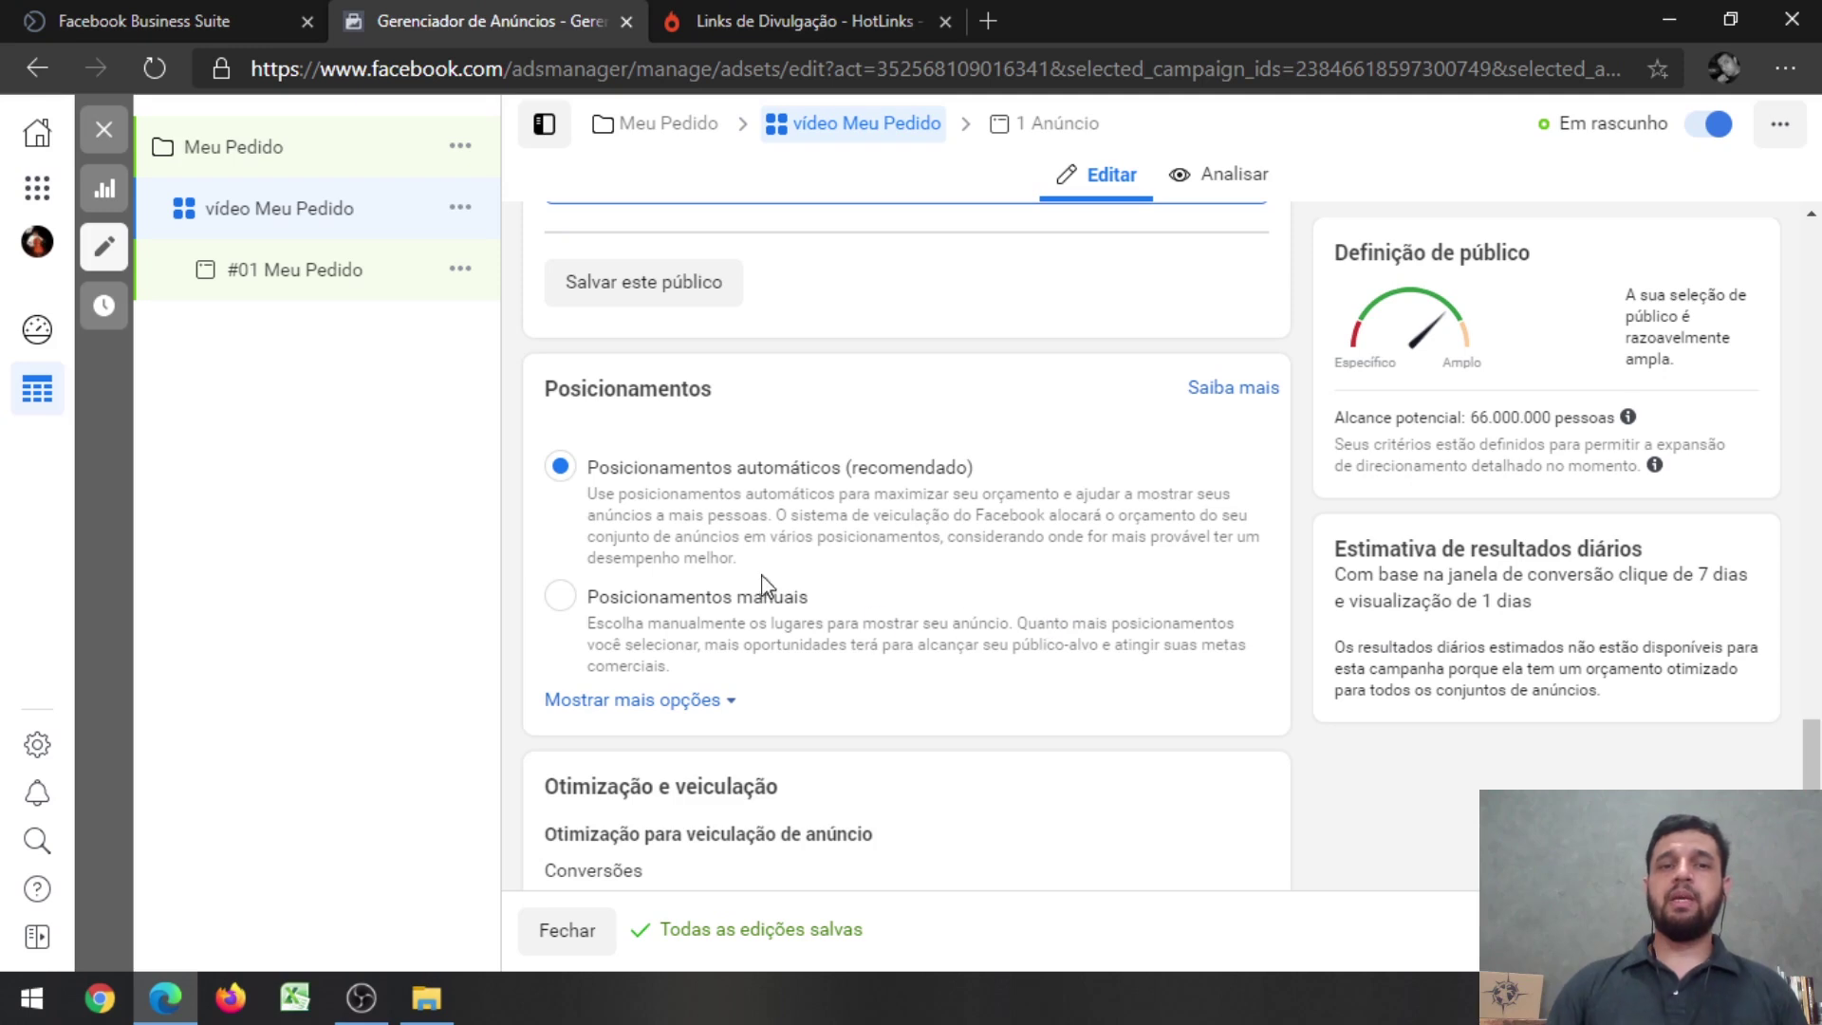
scroll(825, 584, "down", 1)
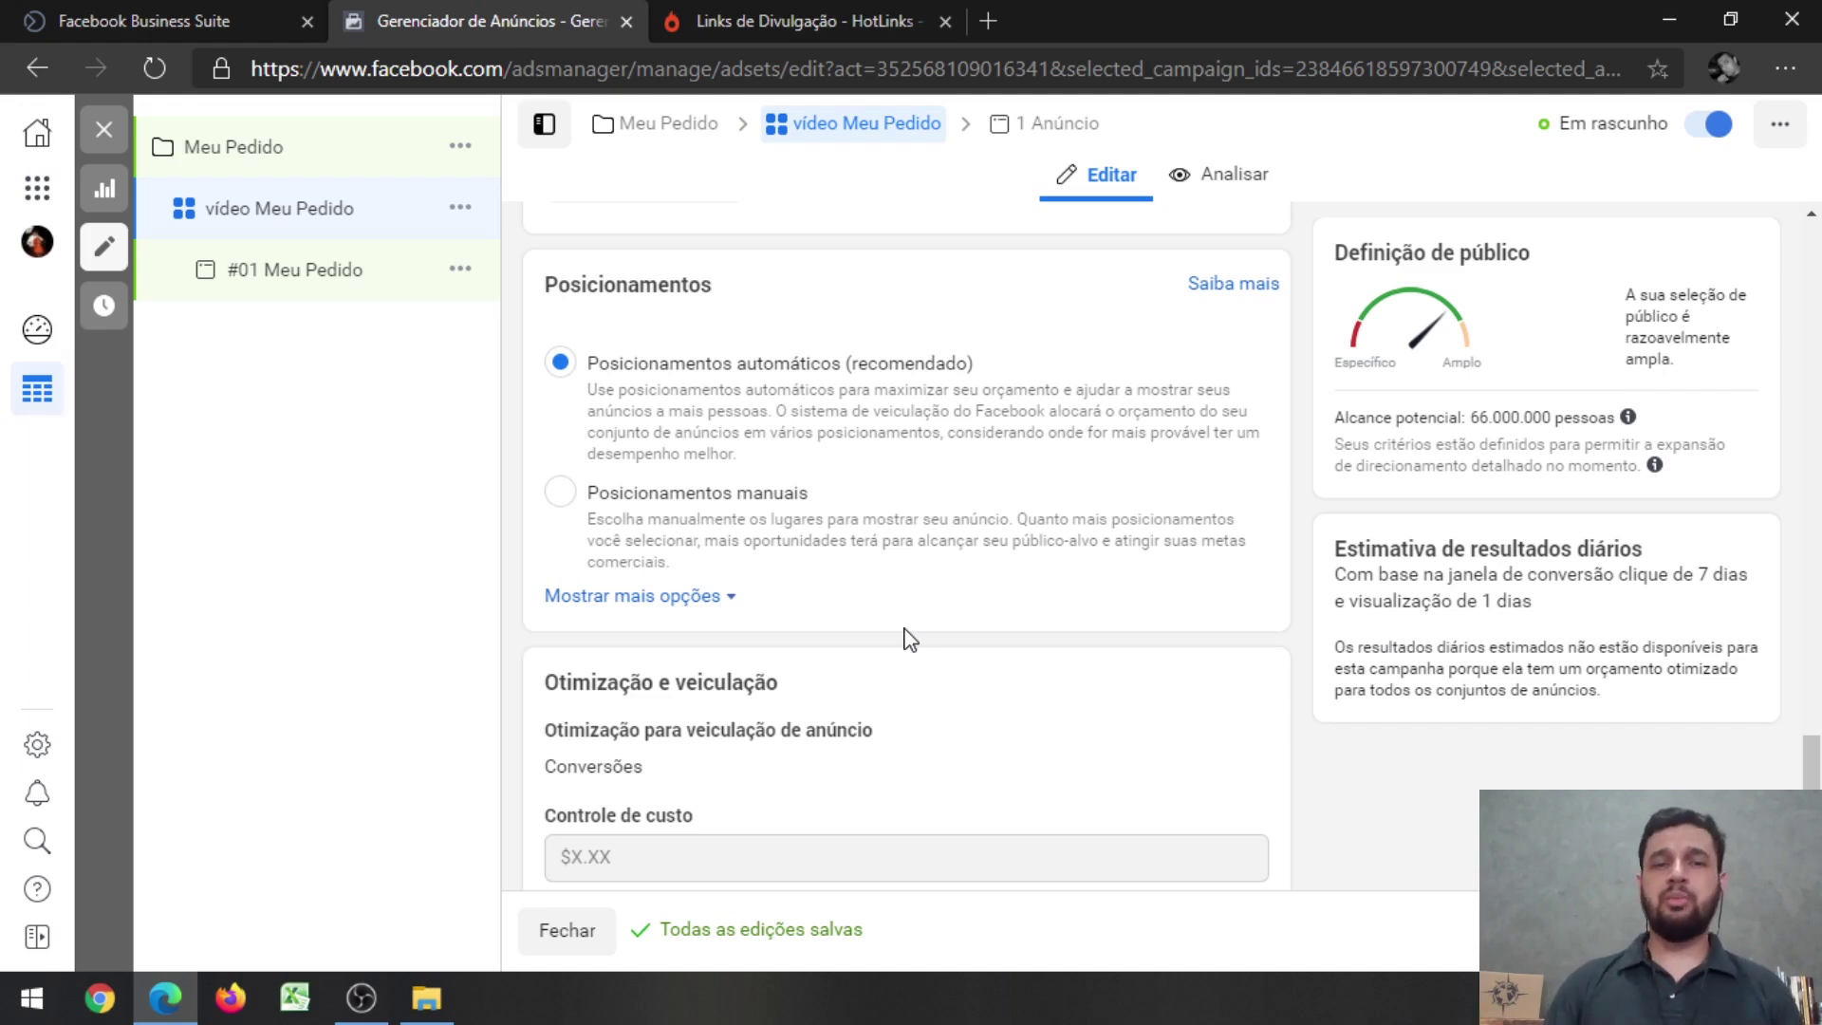
scroll(1000, 565, "down", 2)
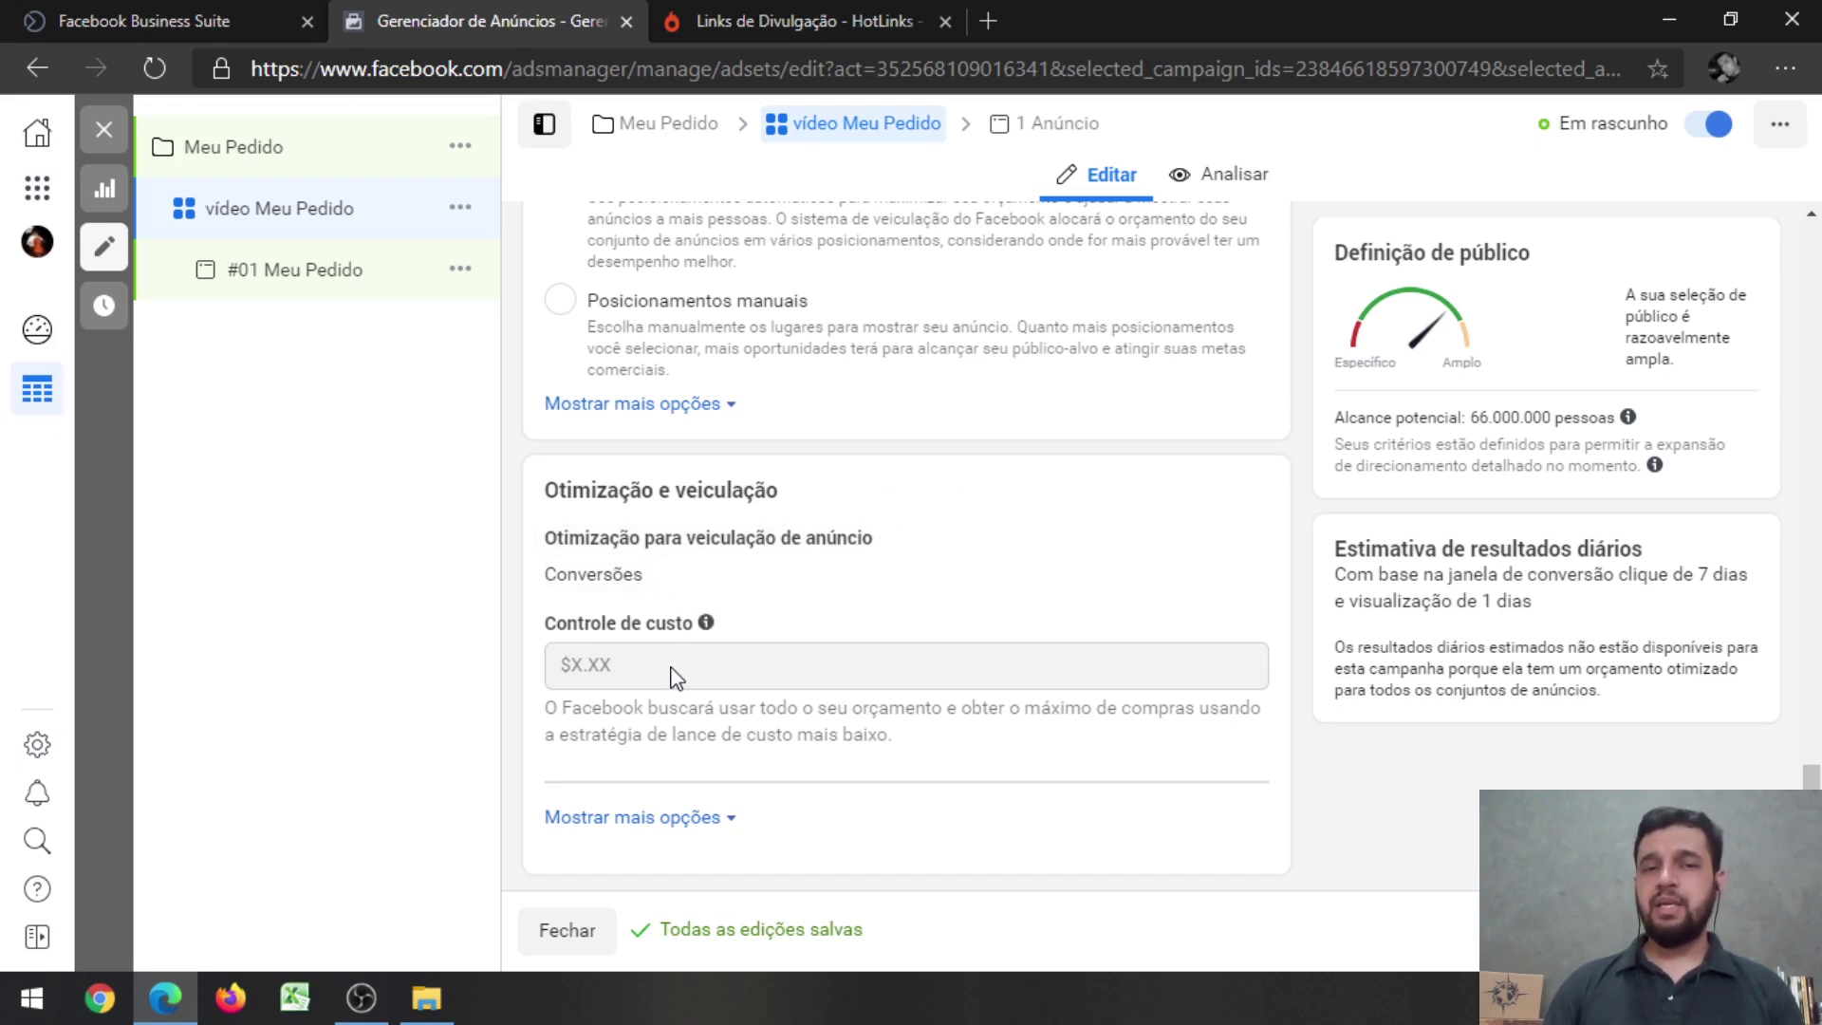
mouse_move(671, 676)
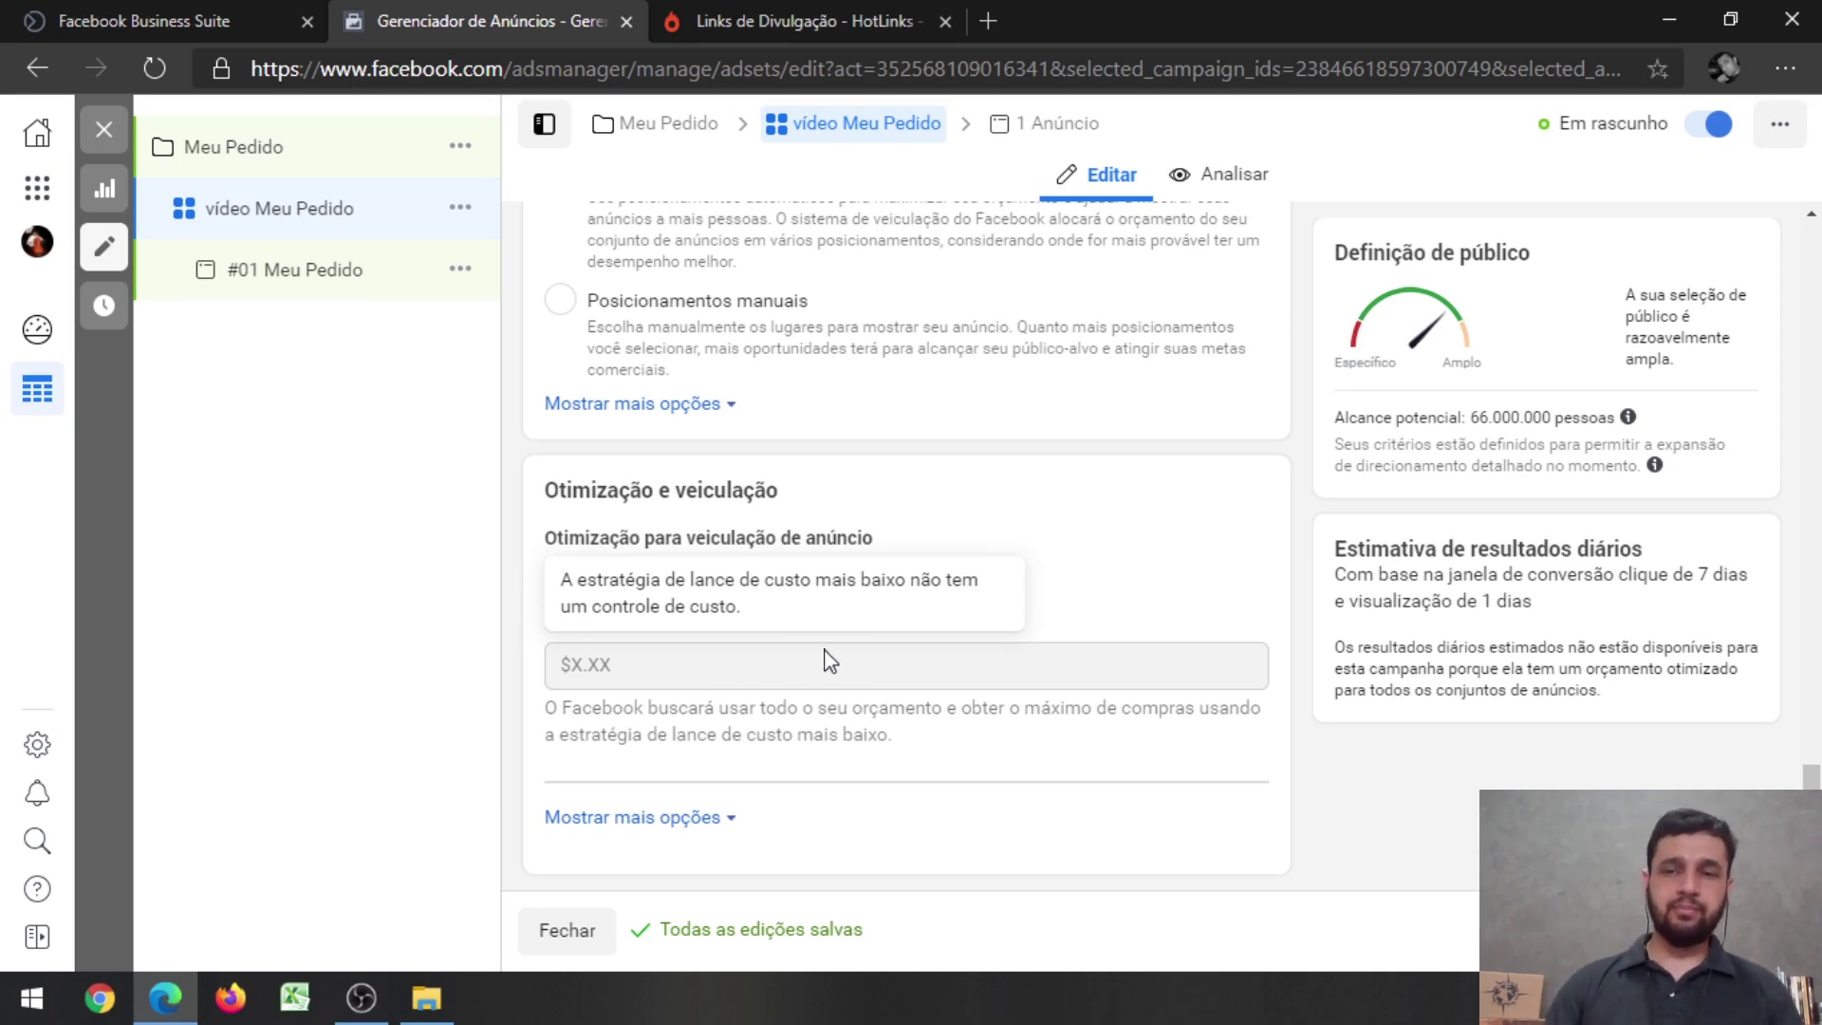
left_click(716, 822)
scroll(833, 729, "down", 2)
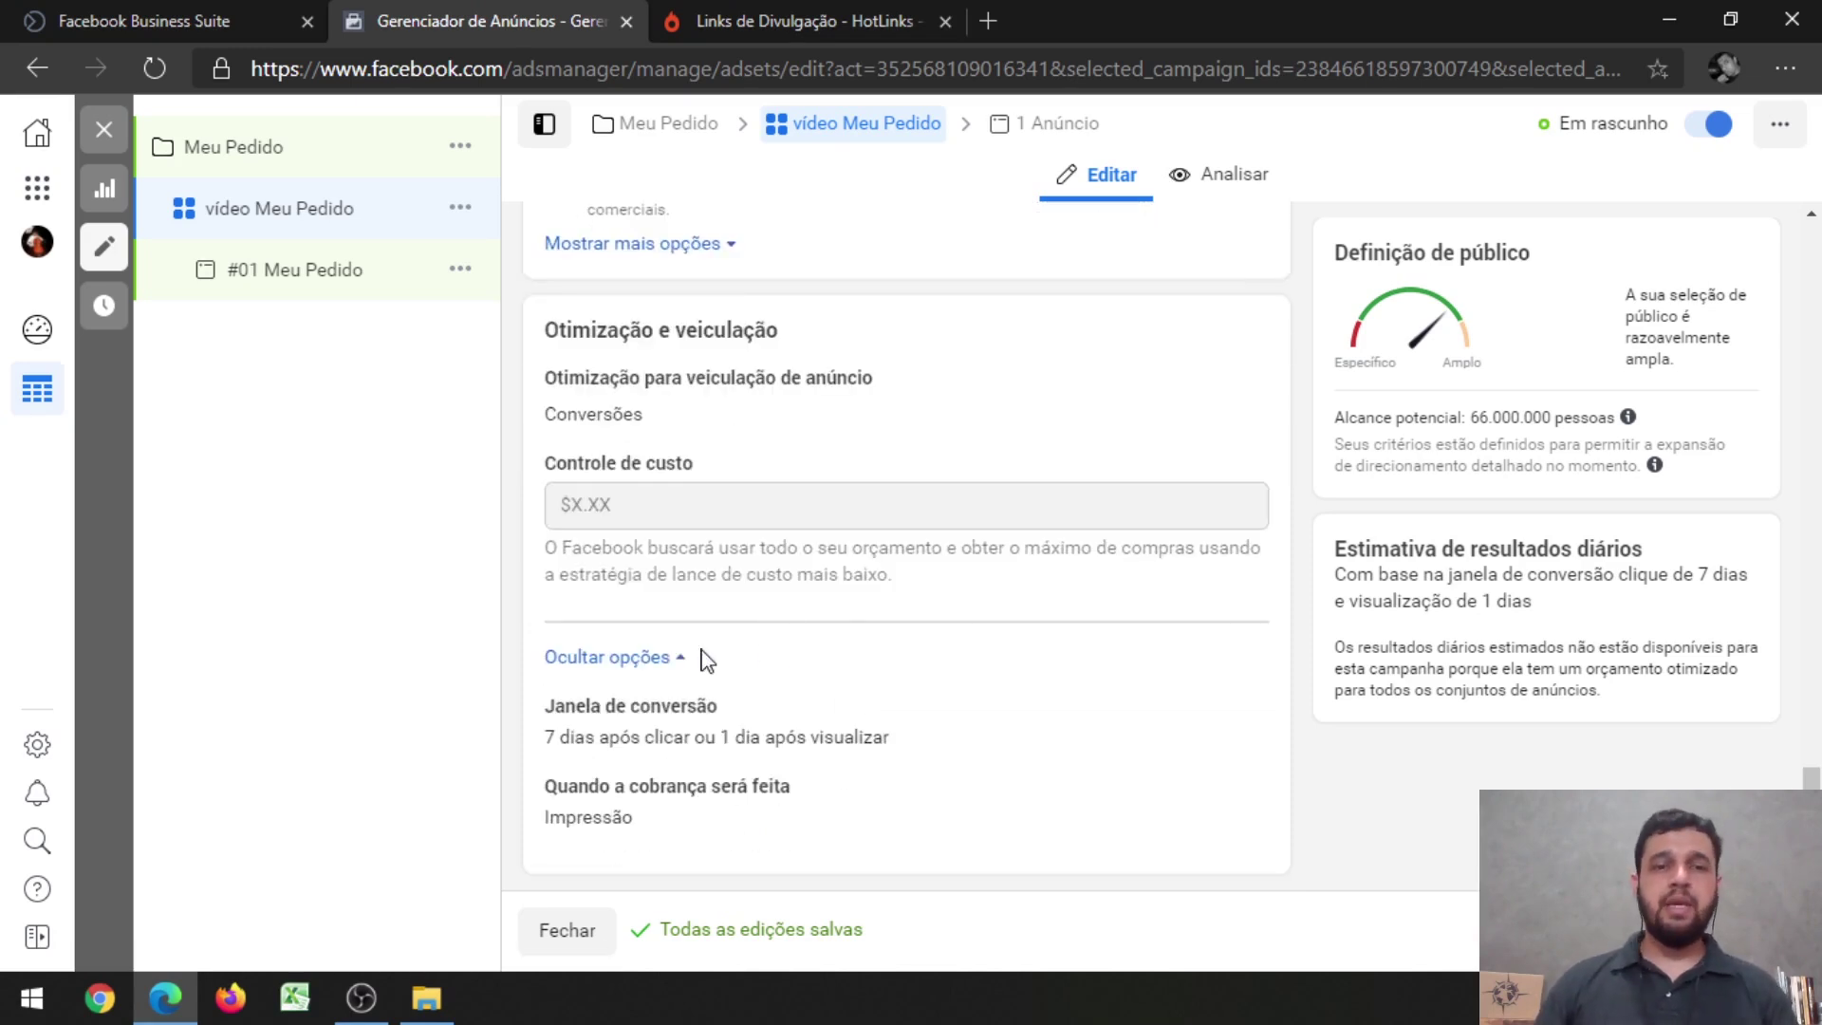
mouse_move(622, 730)
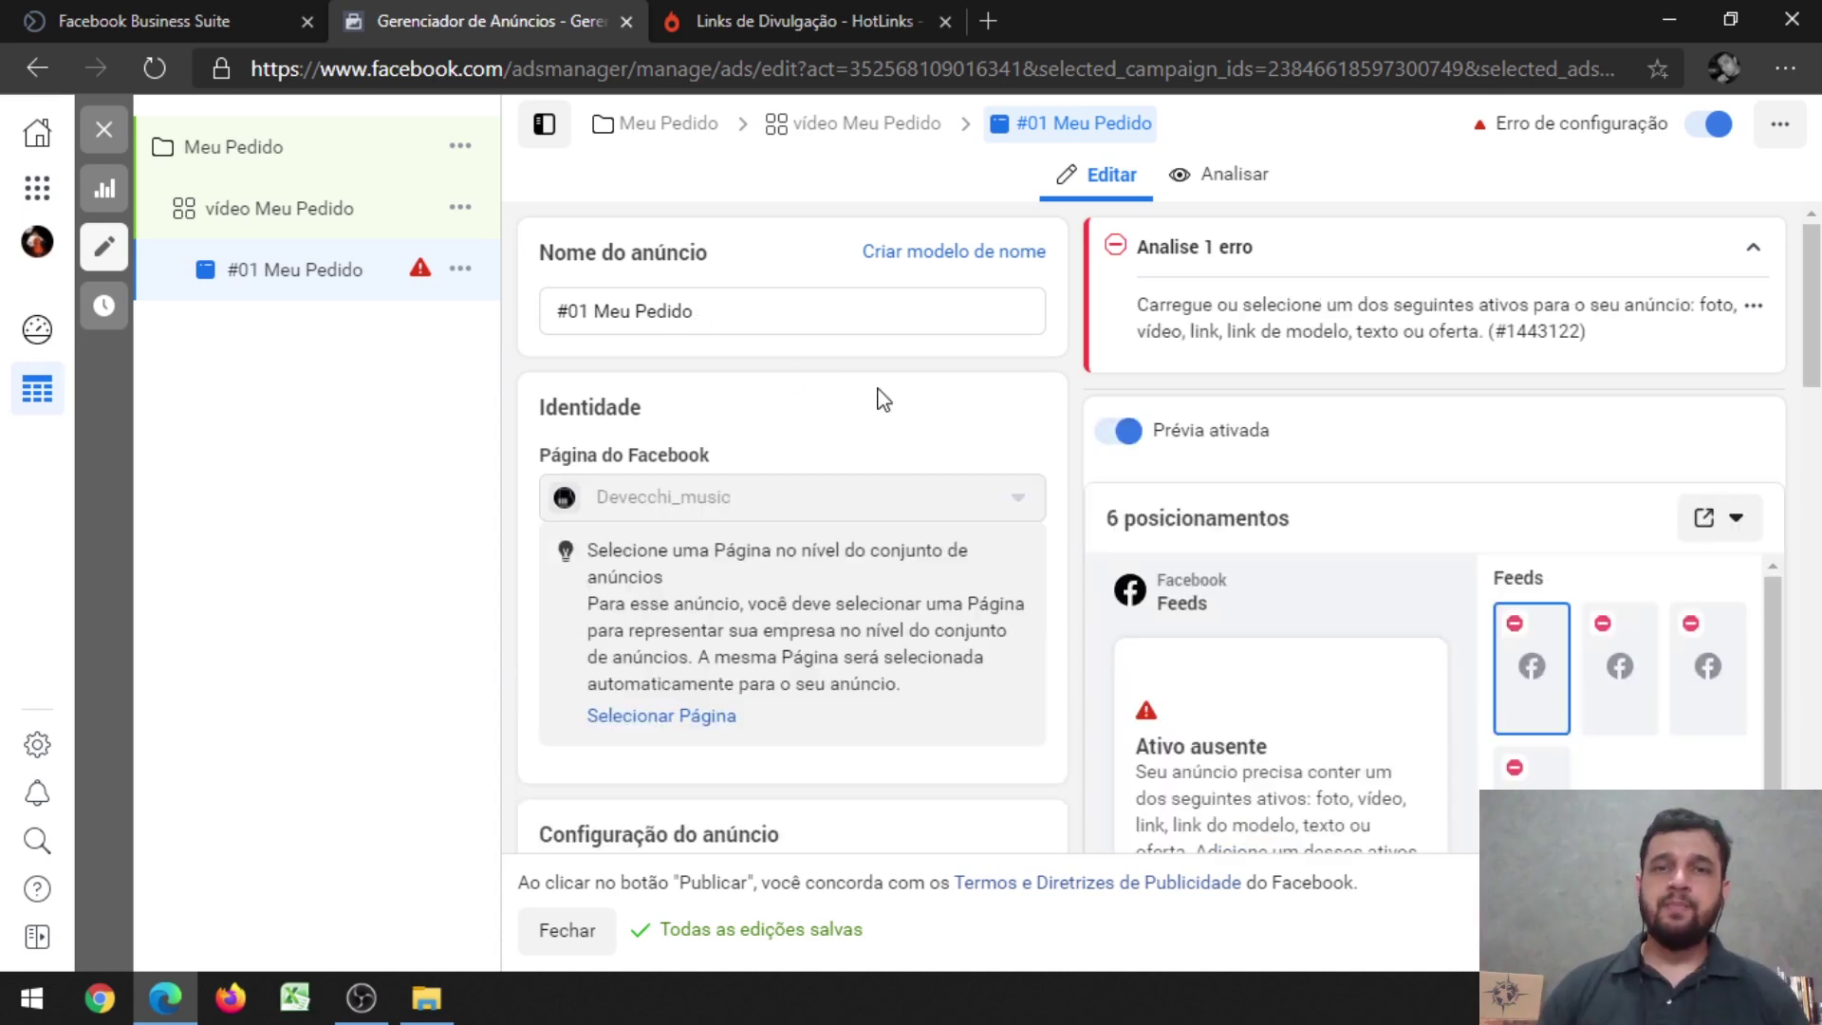
- Add the account video Meu Pedido.mp4 as media for the ad #01 Meu Pedido and check its Facebook feed preview
triple_click(736, 310)
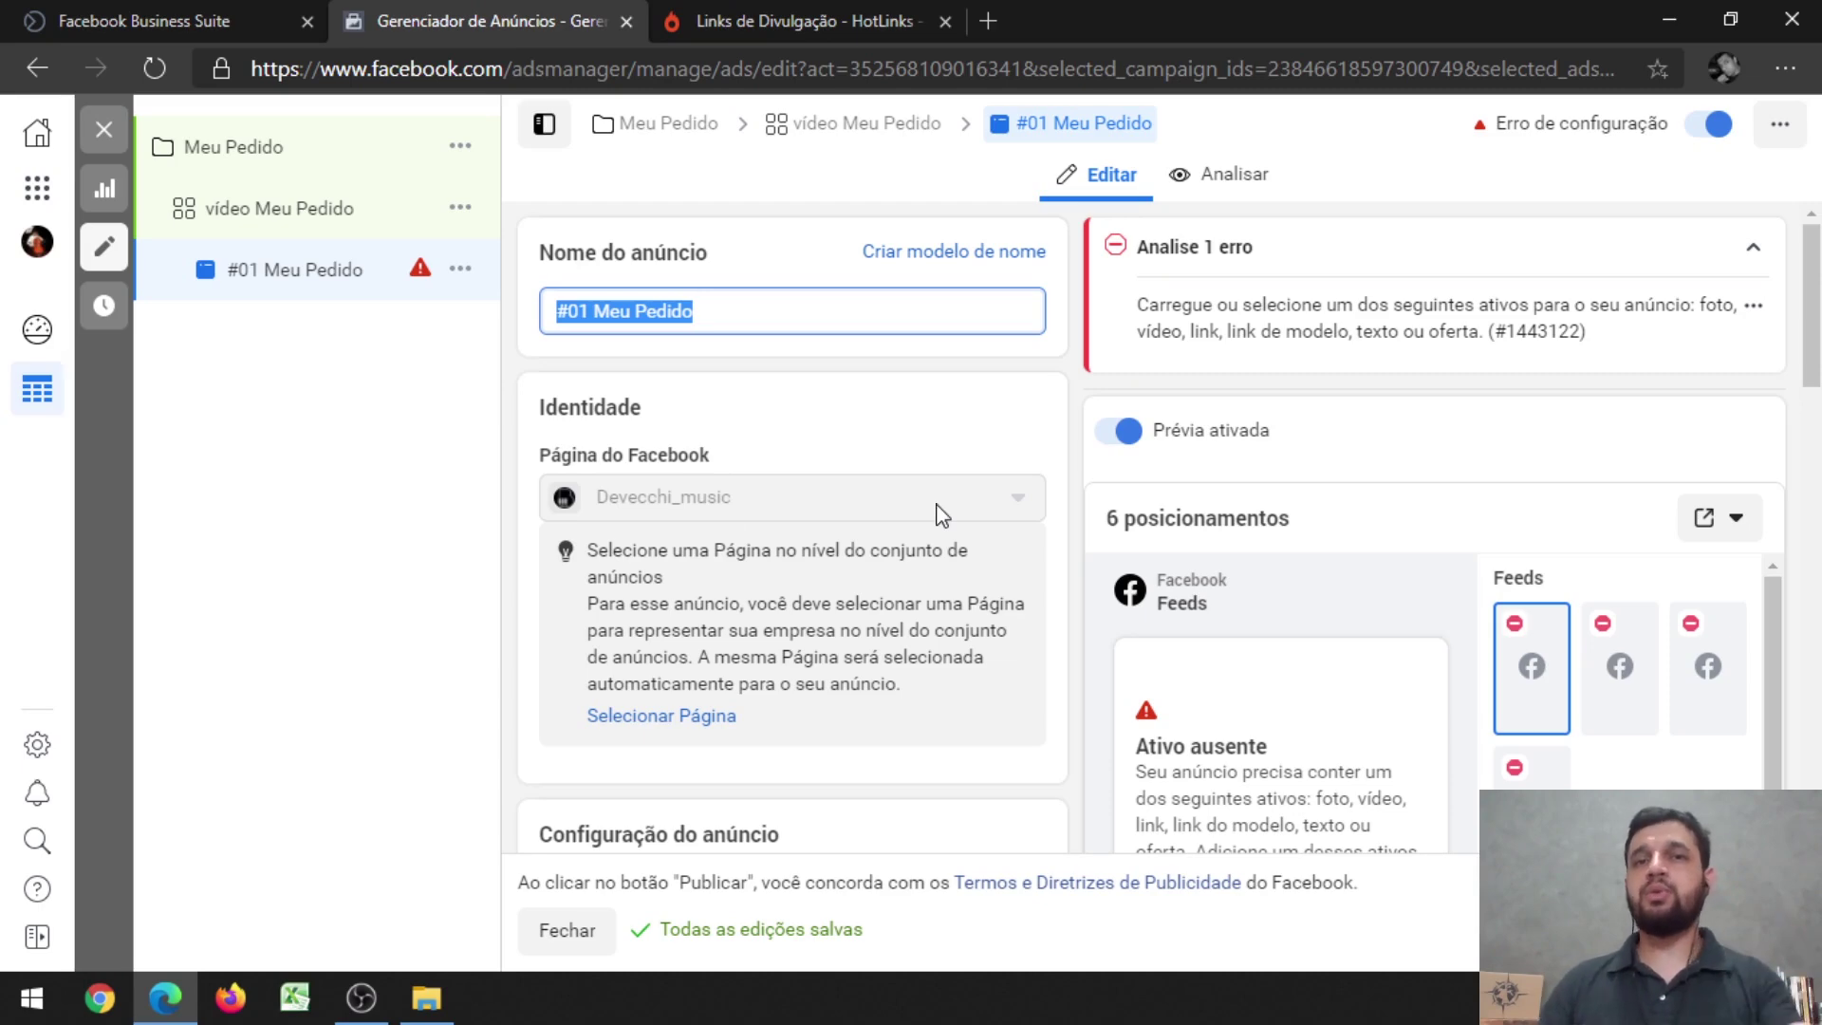
scroll(925, 536, "down", 3)
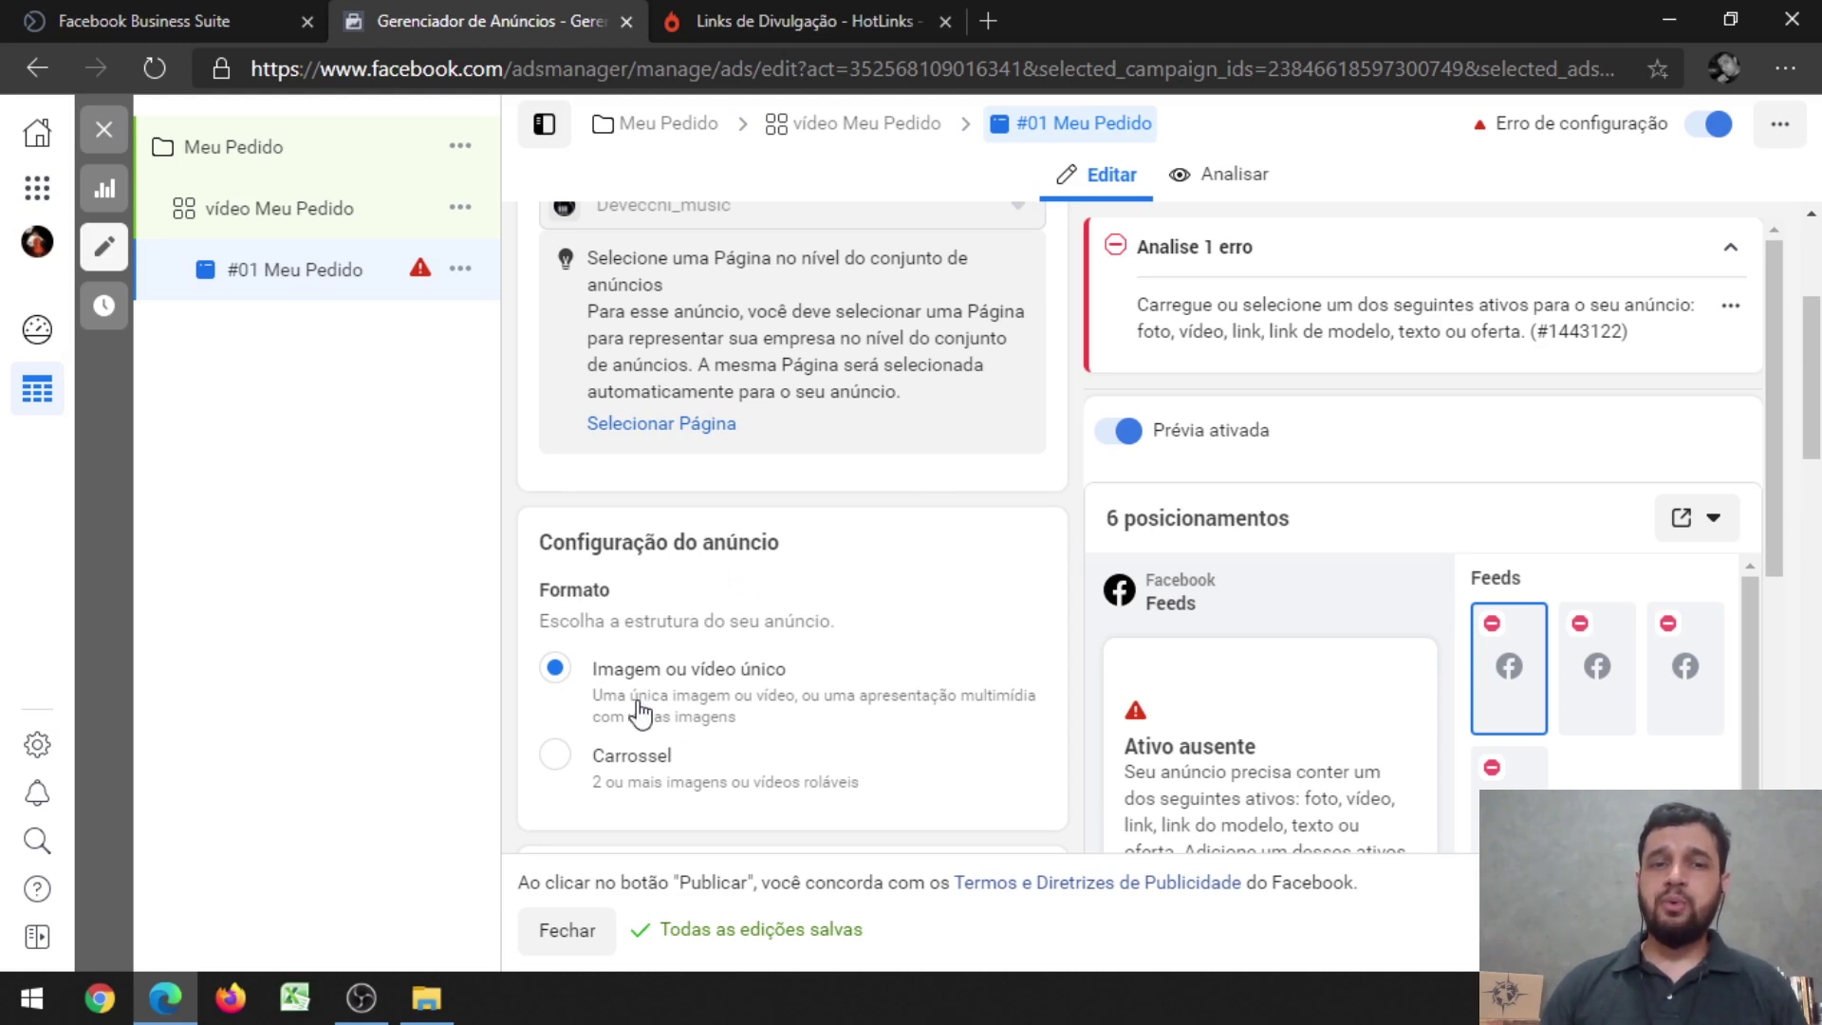
scroll(829, 651, "down", 3)
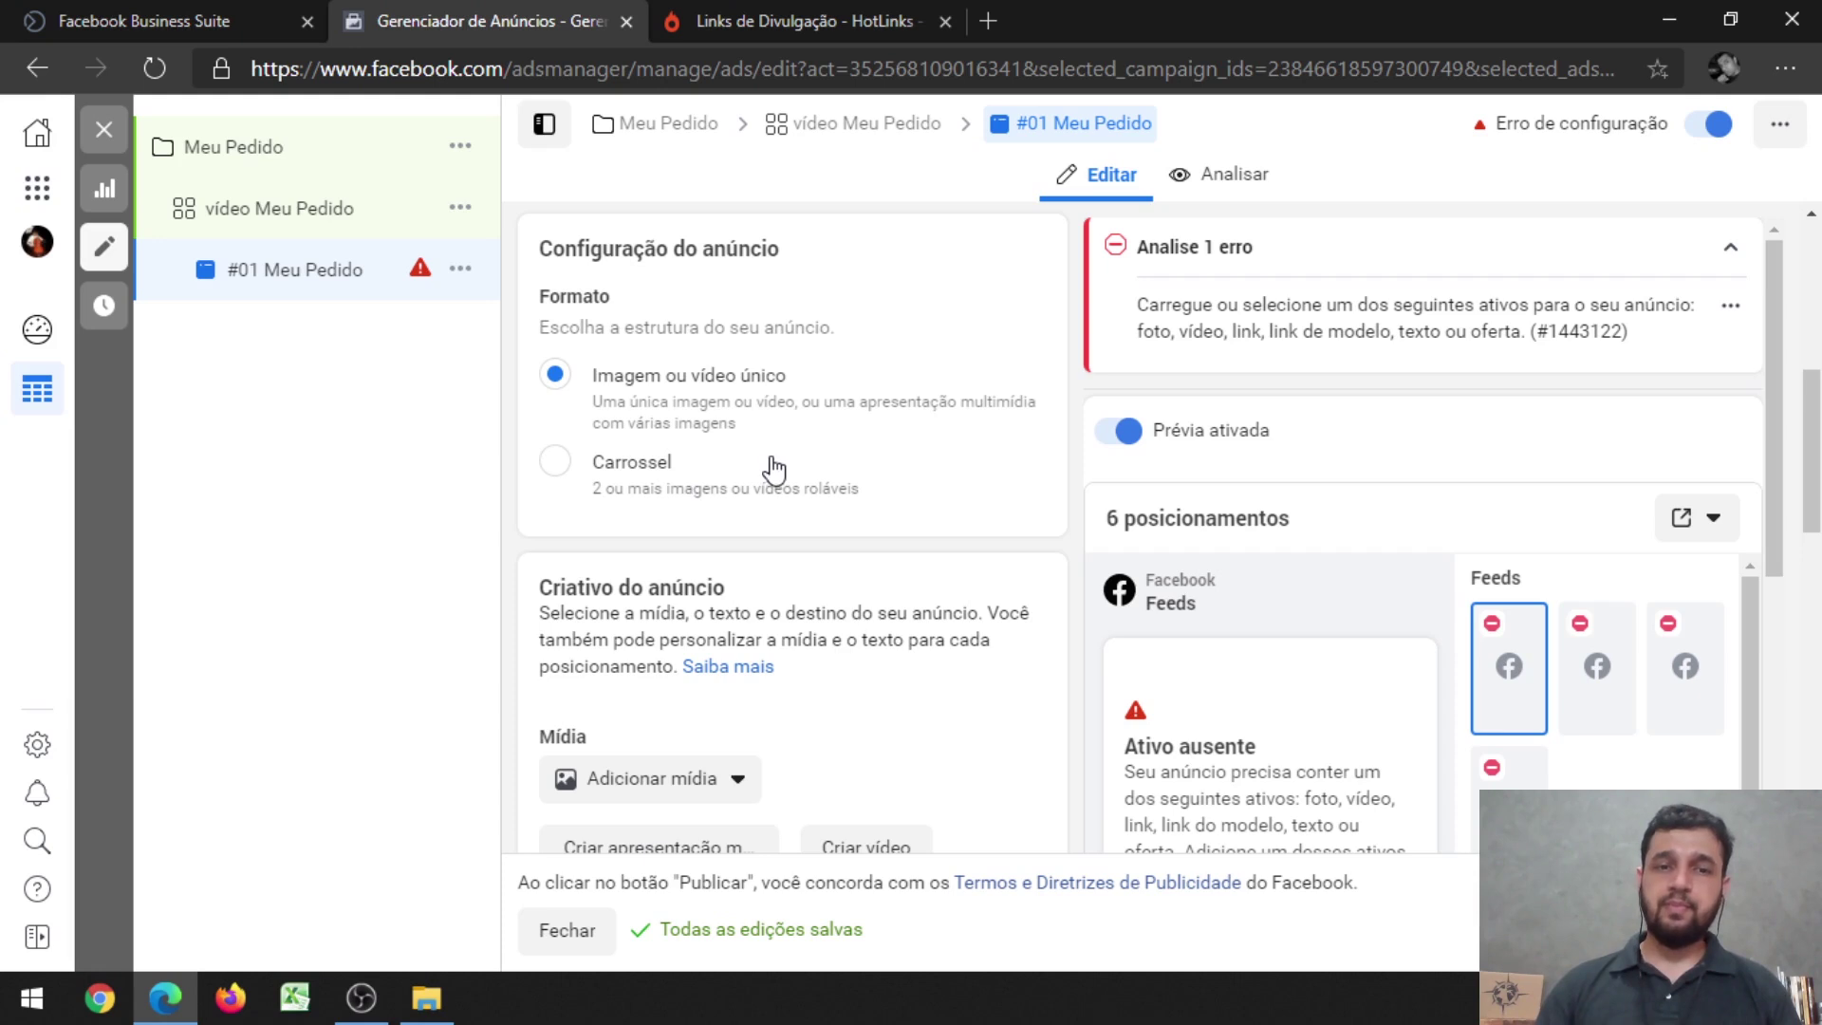
scroll(773, 470, "down", 2)
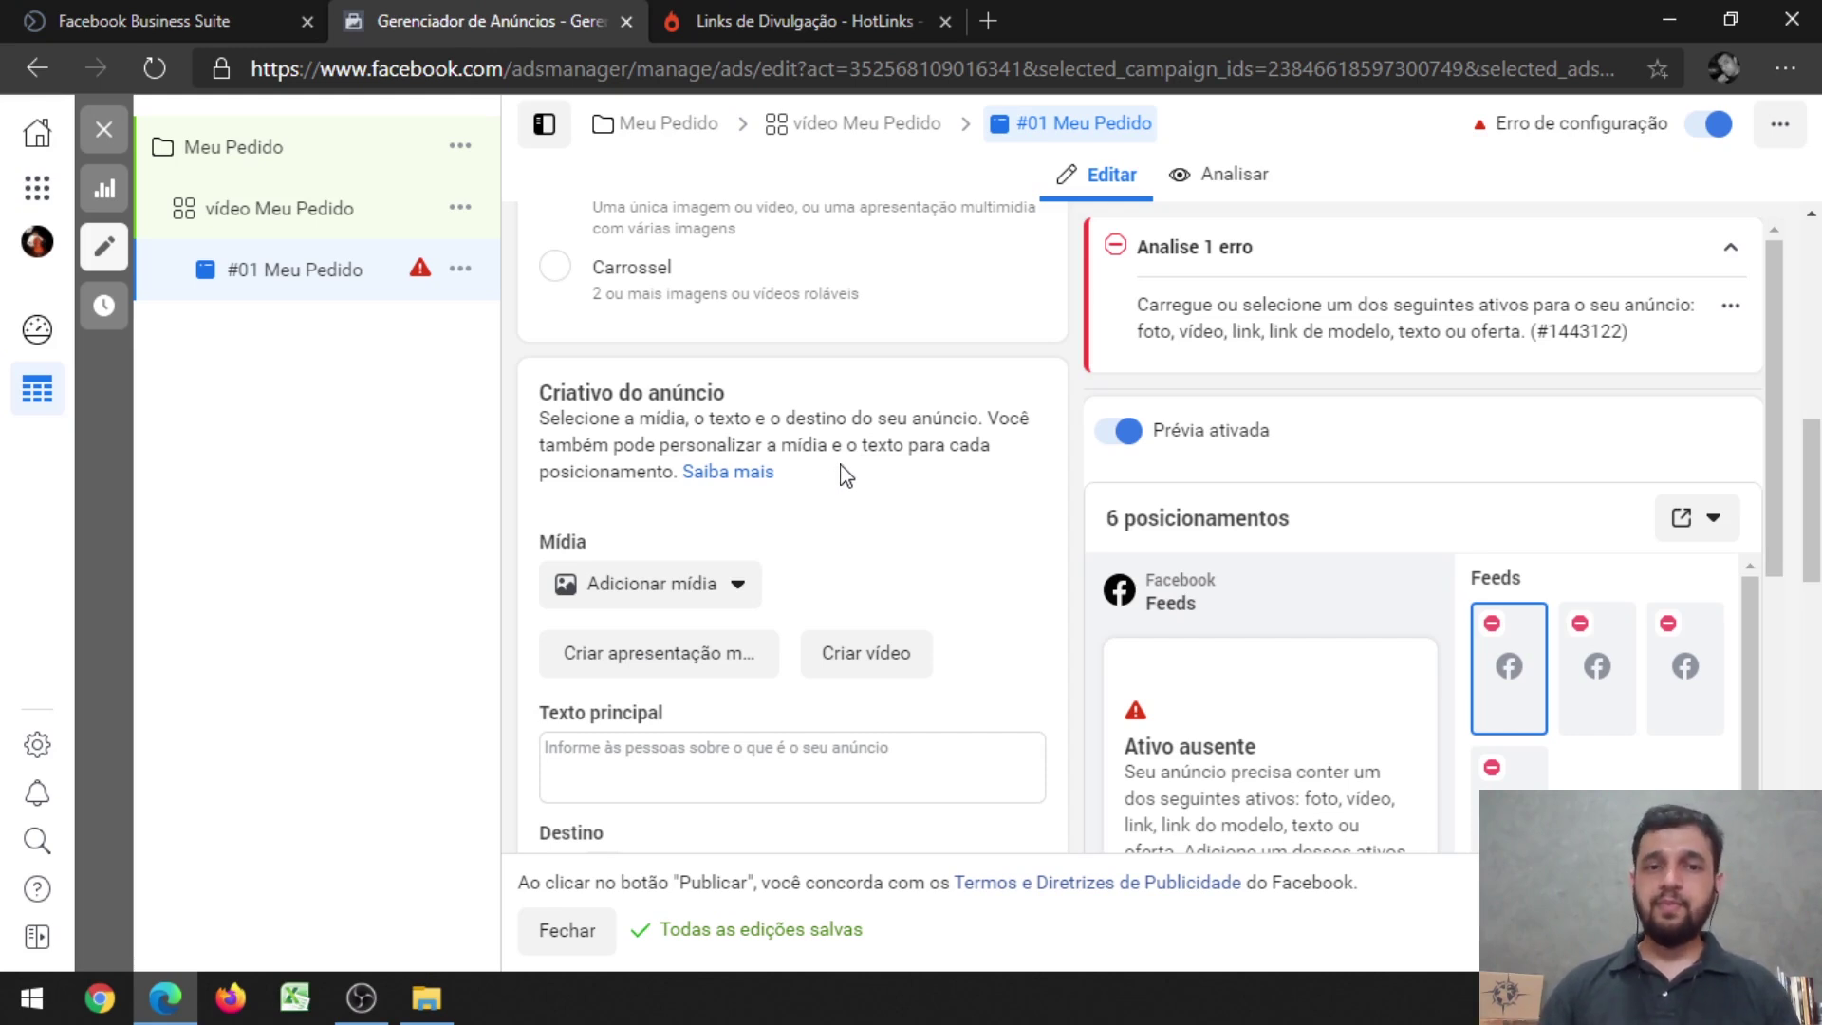
scroll(841, 479, "down", 1)
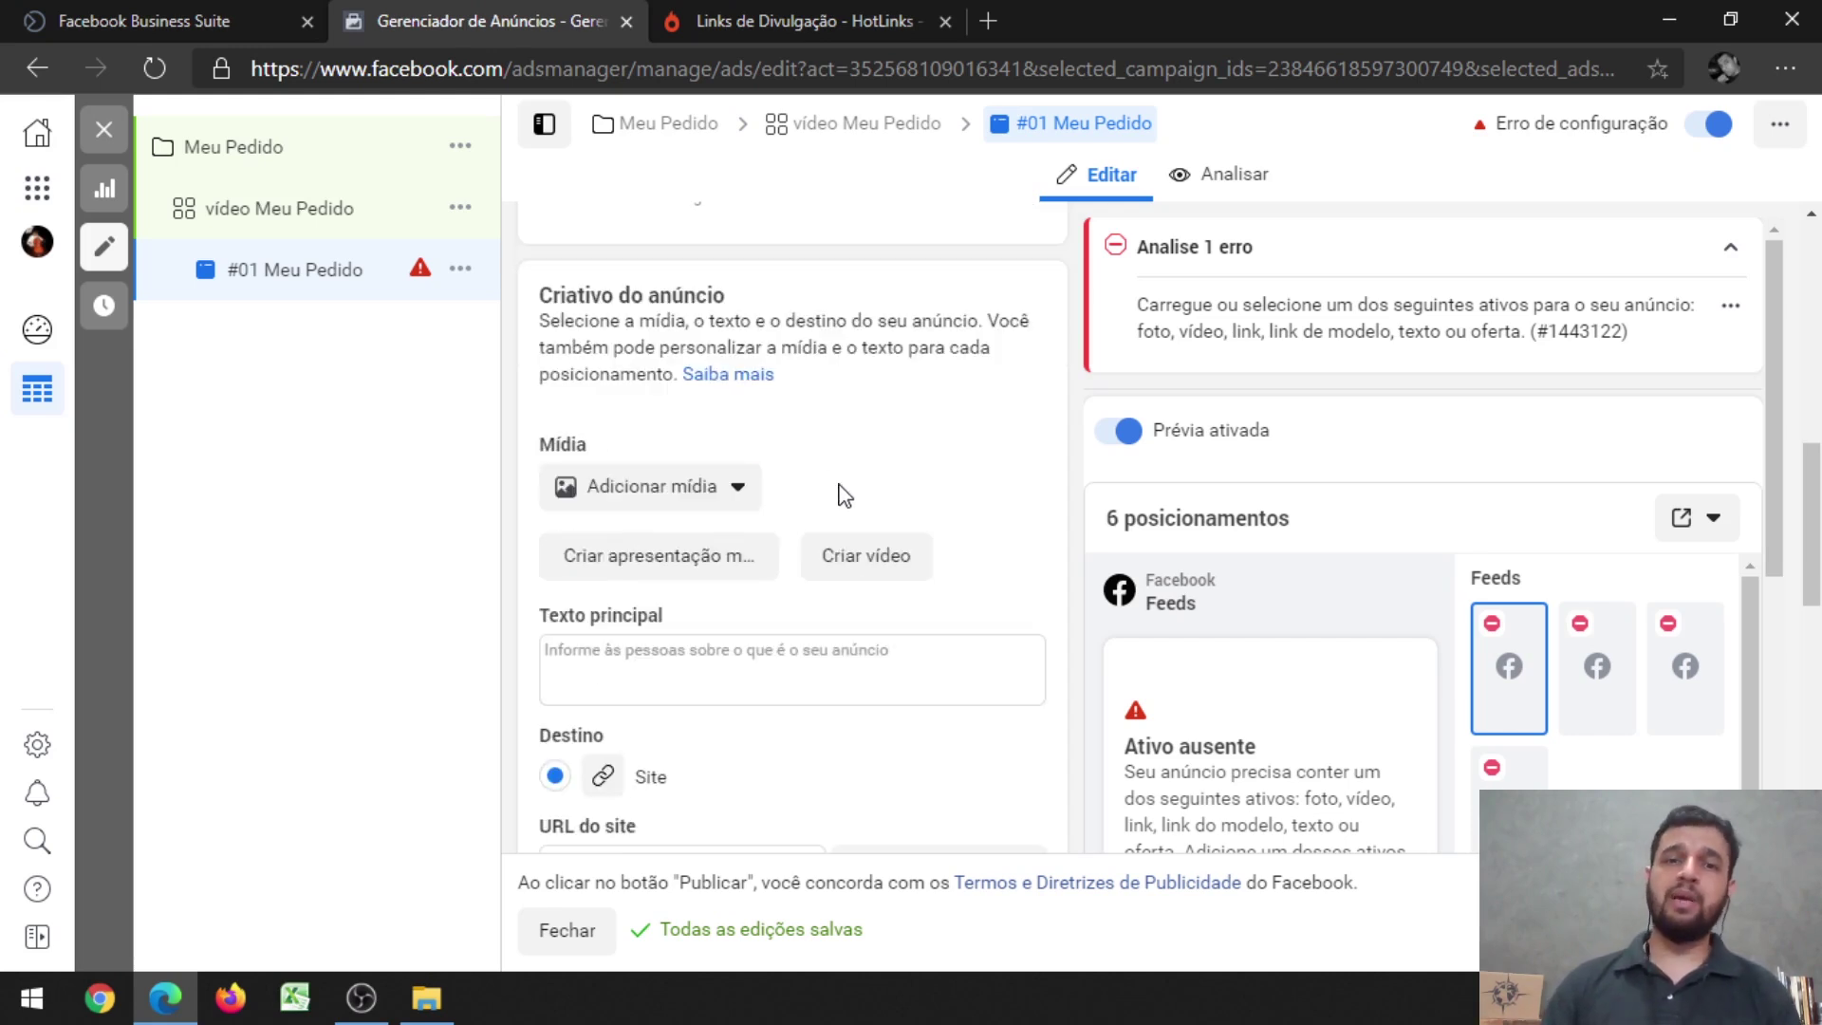
left_click(724, 503)
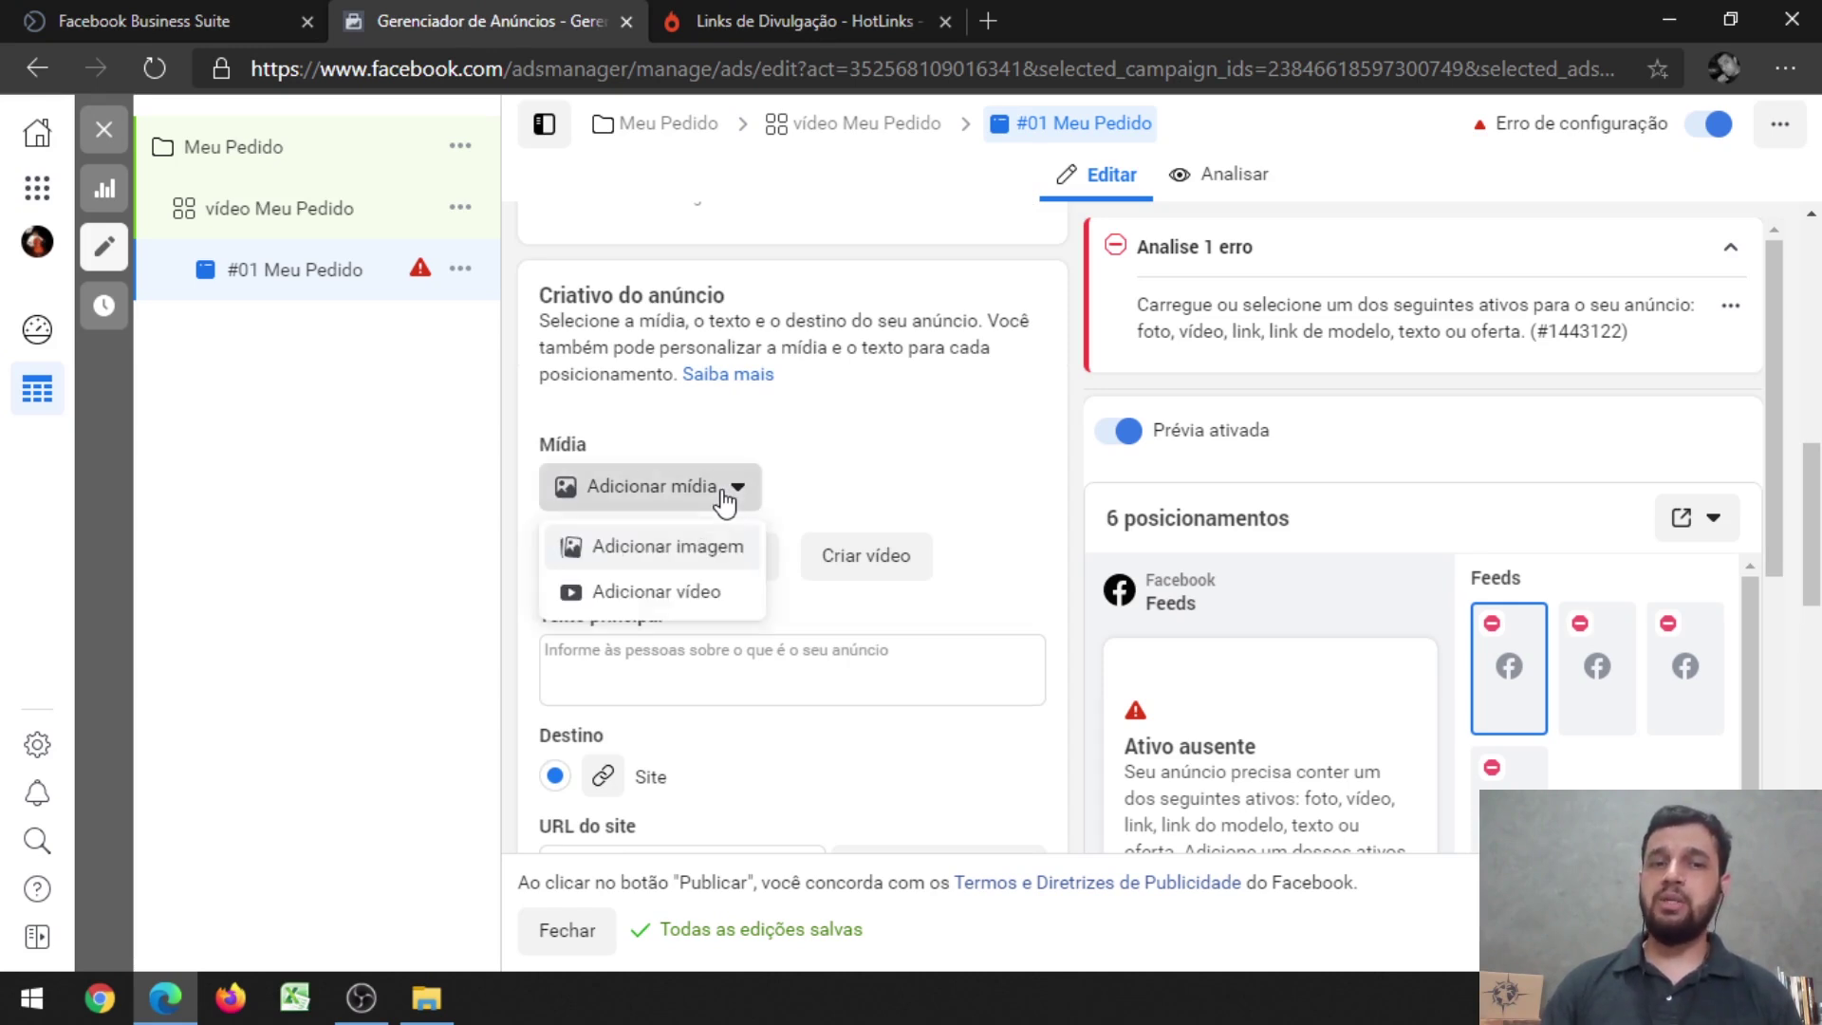
left_click(681, 600)
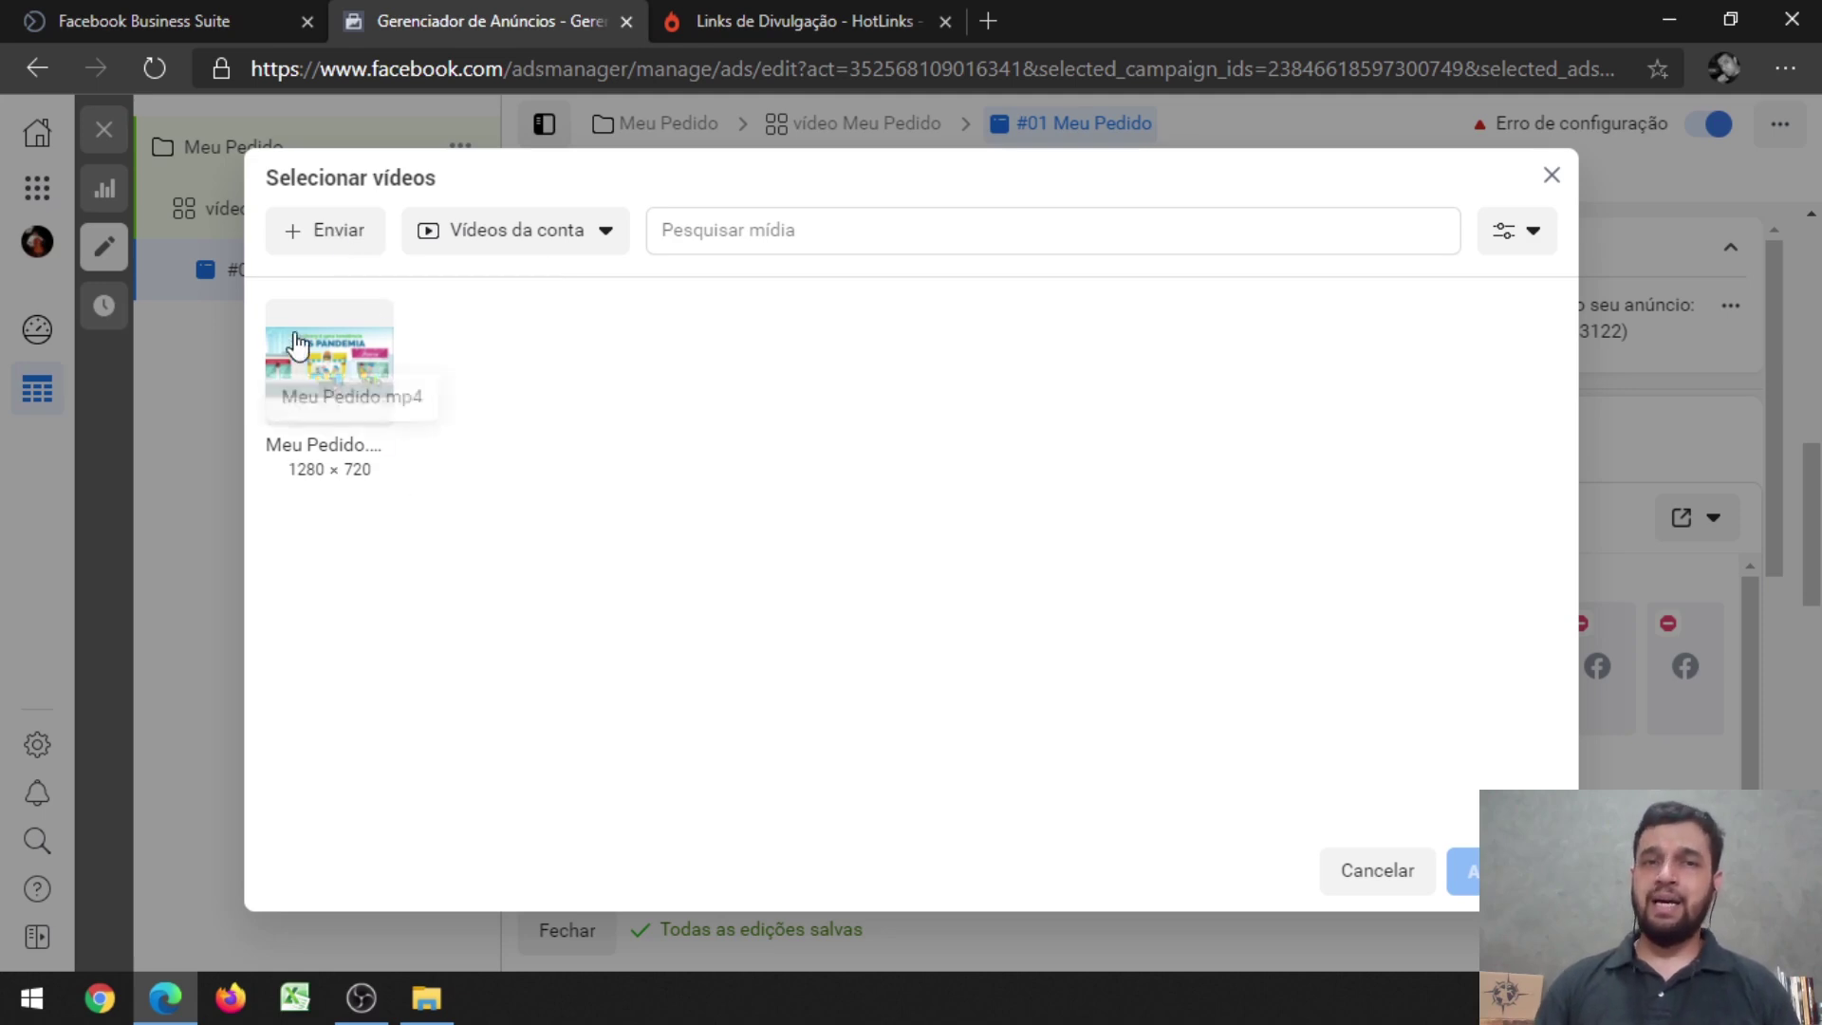
left_click(358, 389)
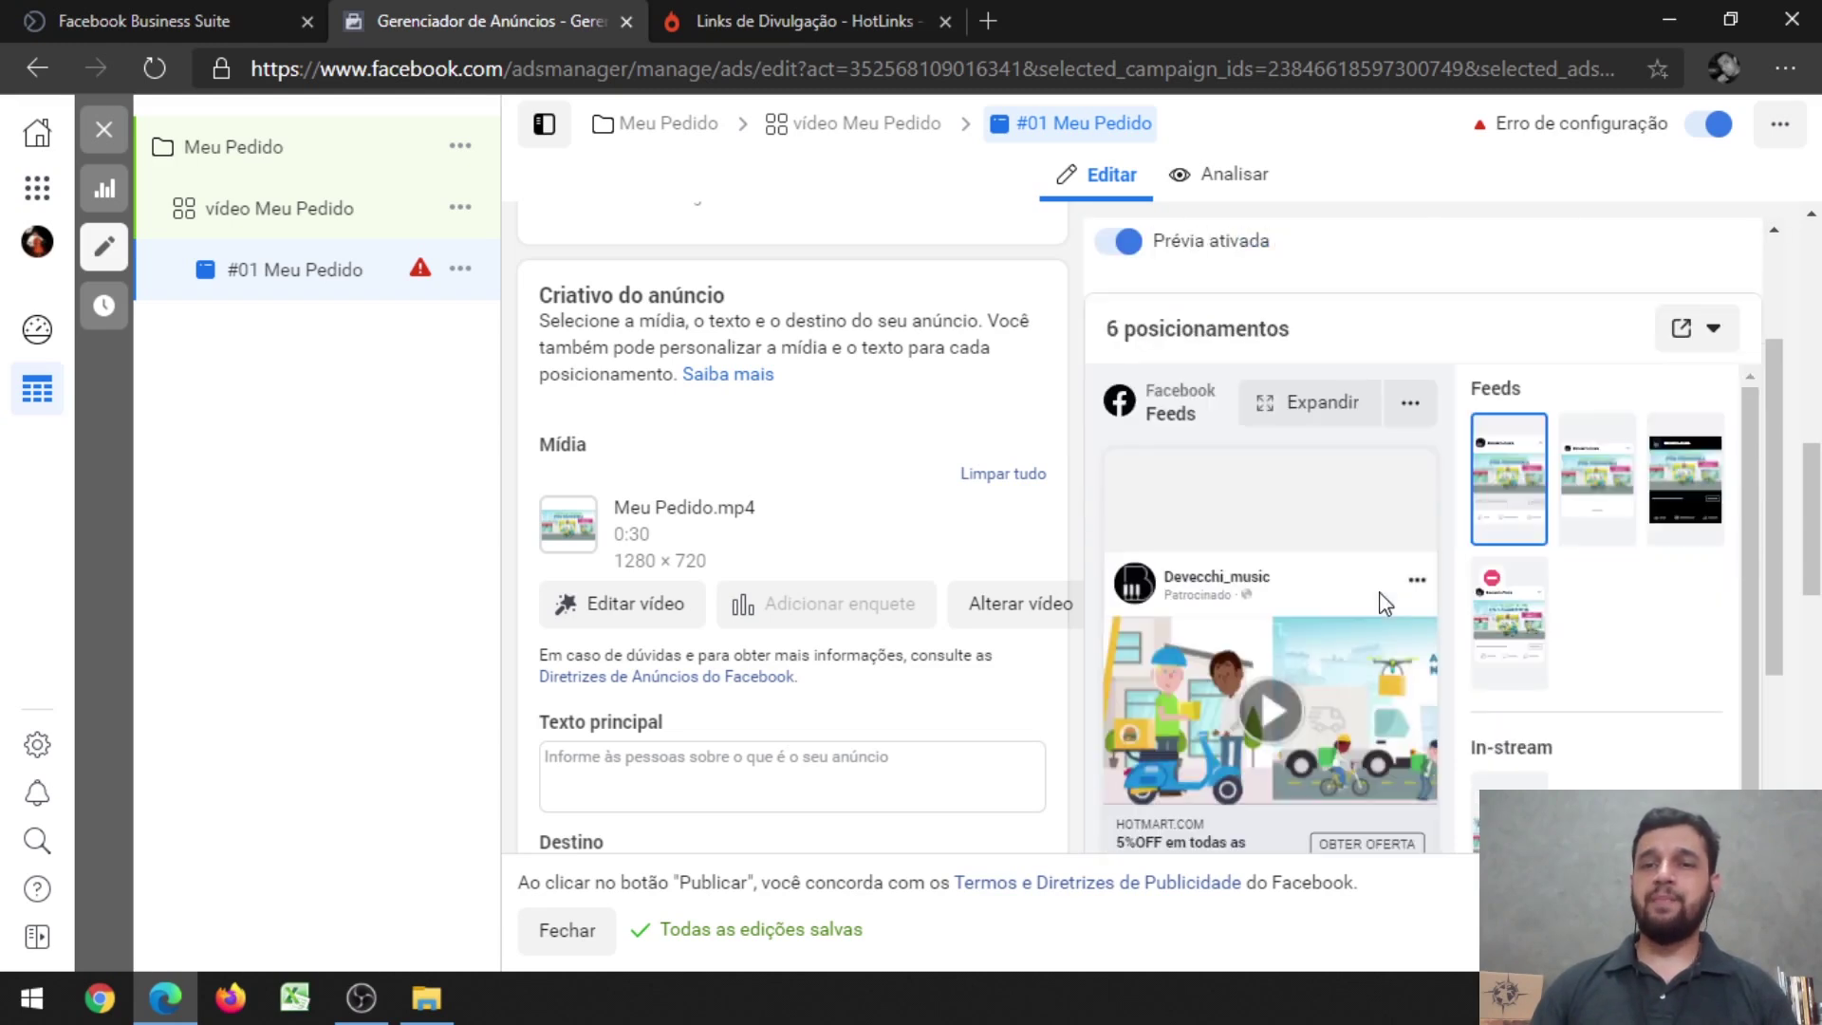
scroll(1382, 598, "down", 1)
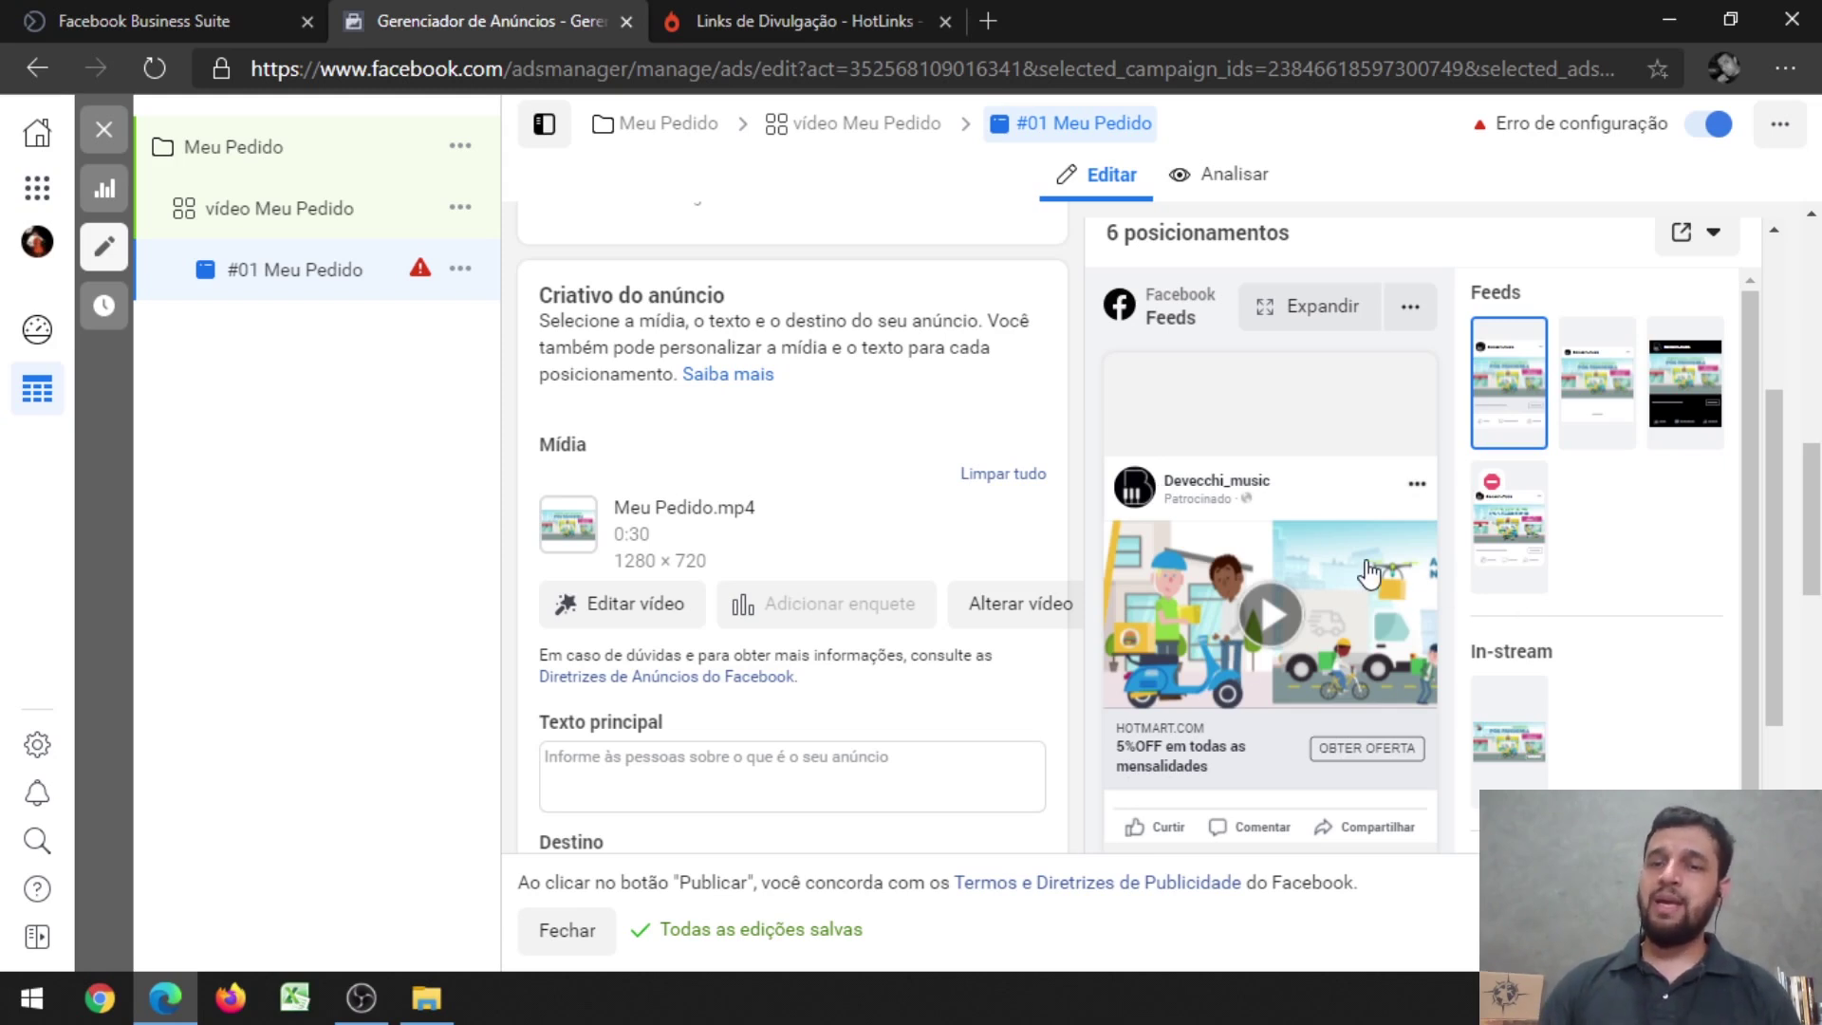
scroll(1366, 575, "down", 1)
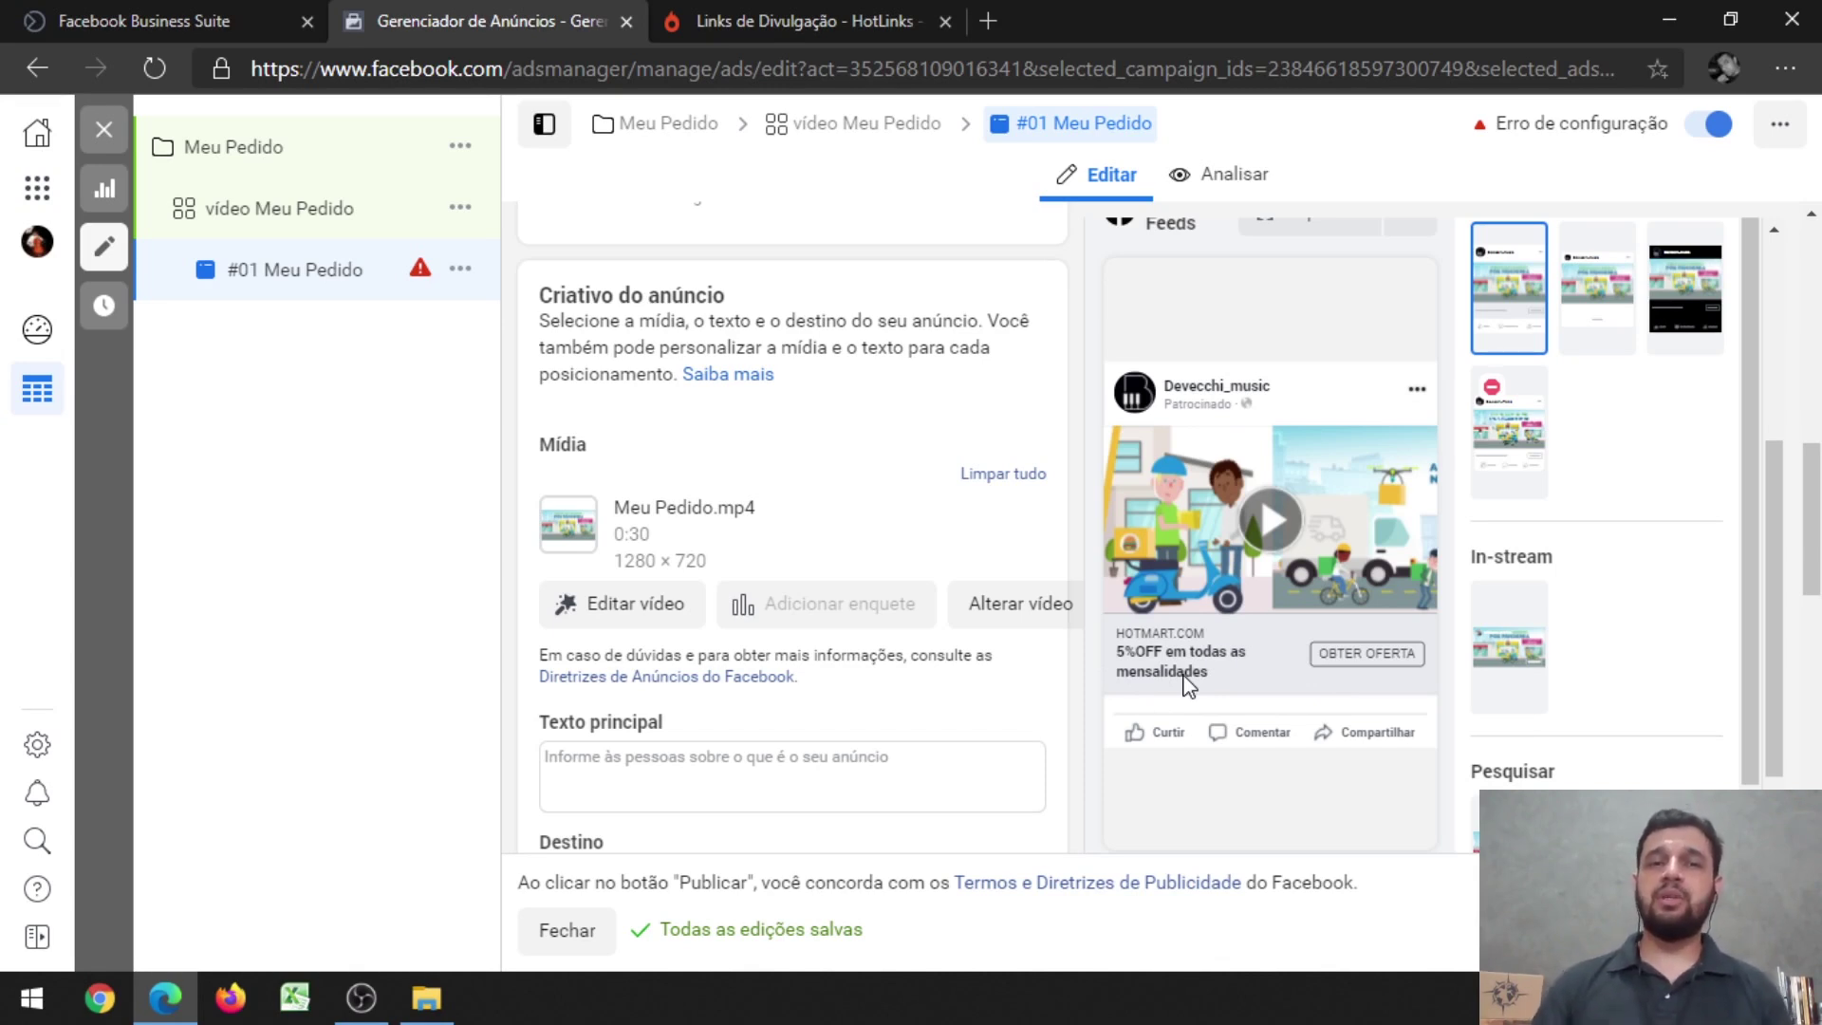
- Write the ad's primary text "Cansado de pagar taxas sobre cada venda de seu delivery?", dismissing the text options recommendation
scroll(874, 496, "down", 1)
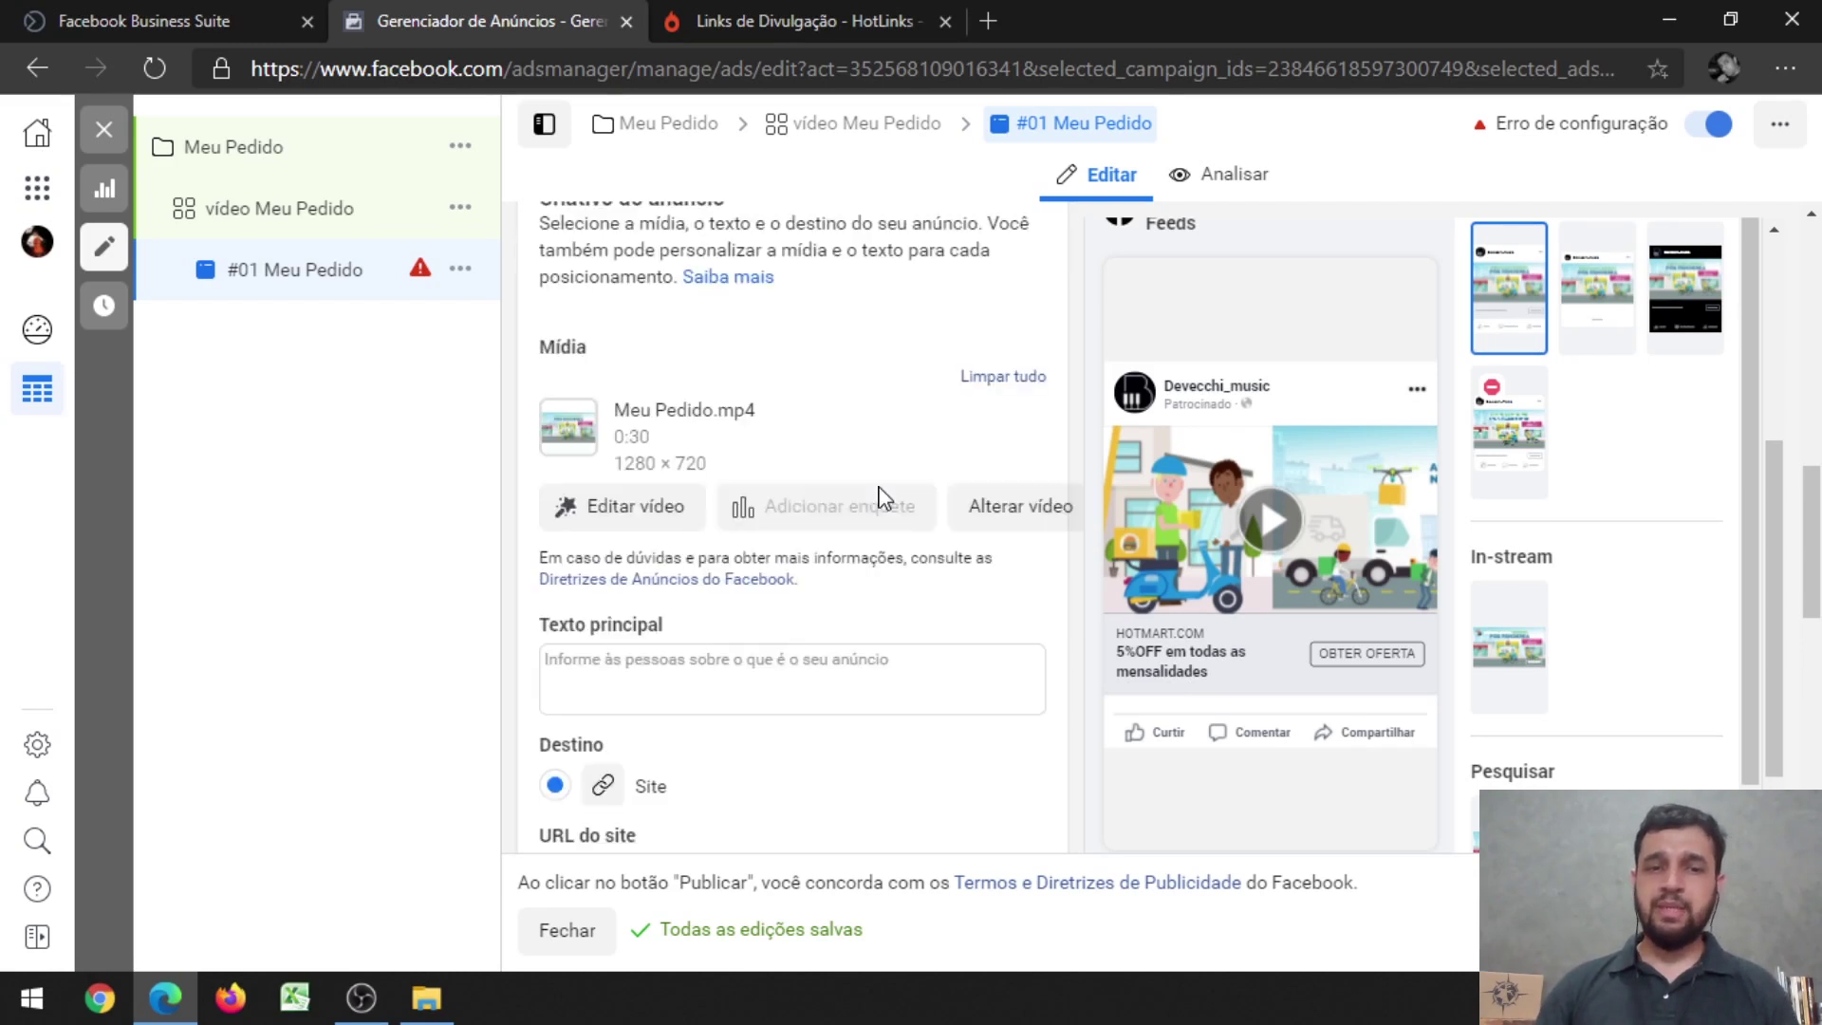
left_click(702, 680)
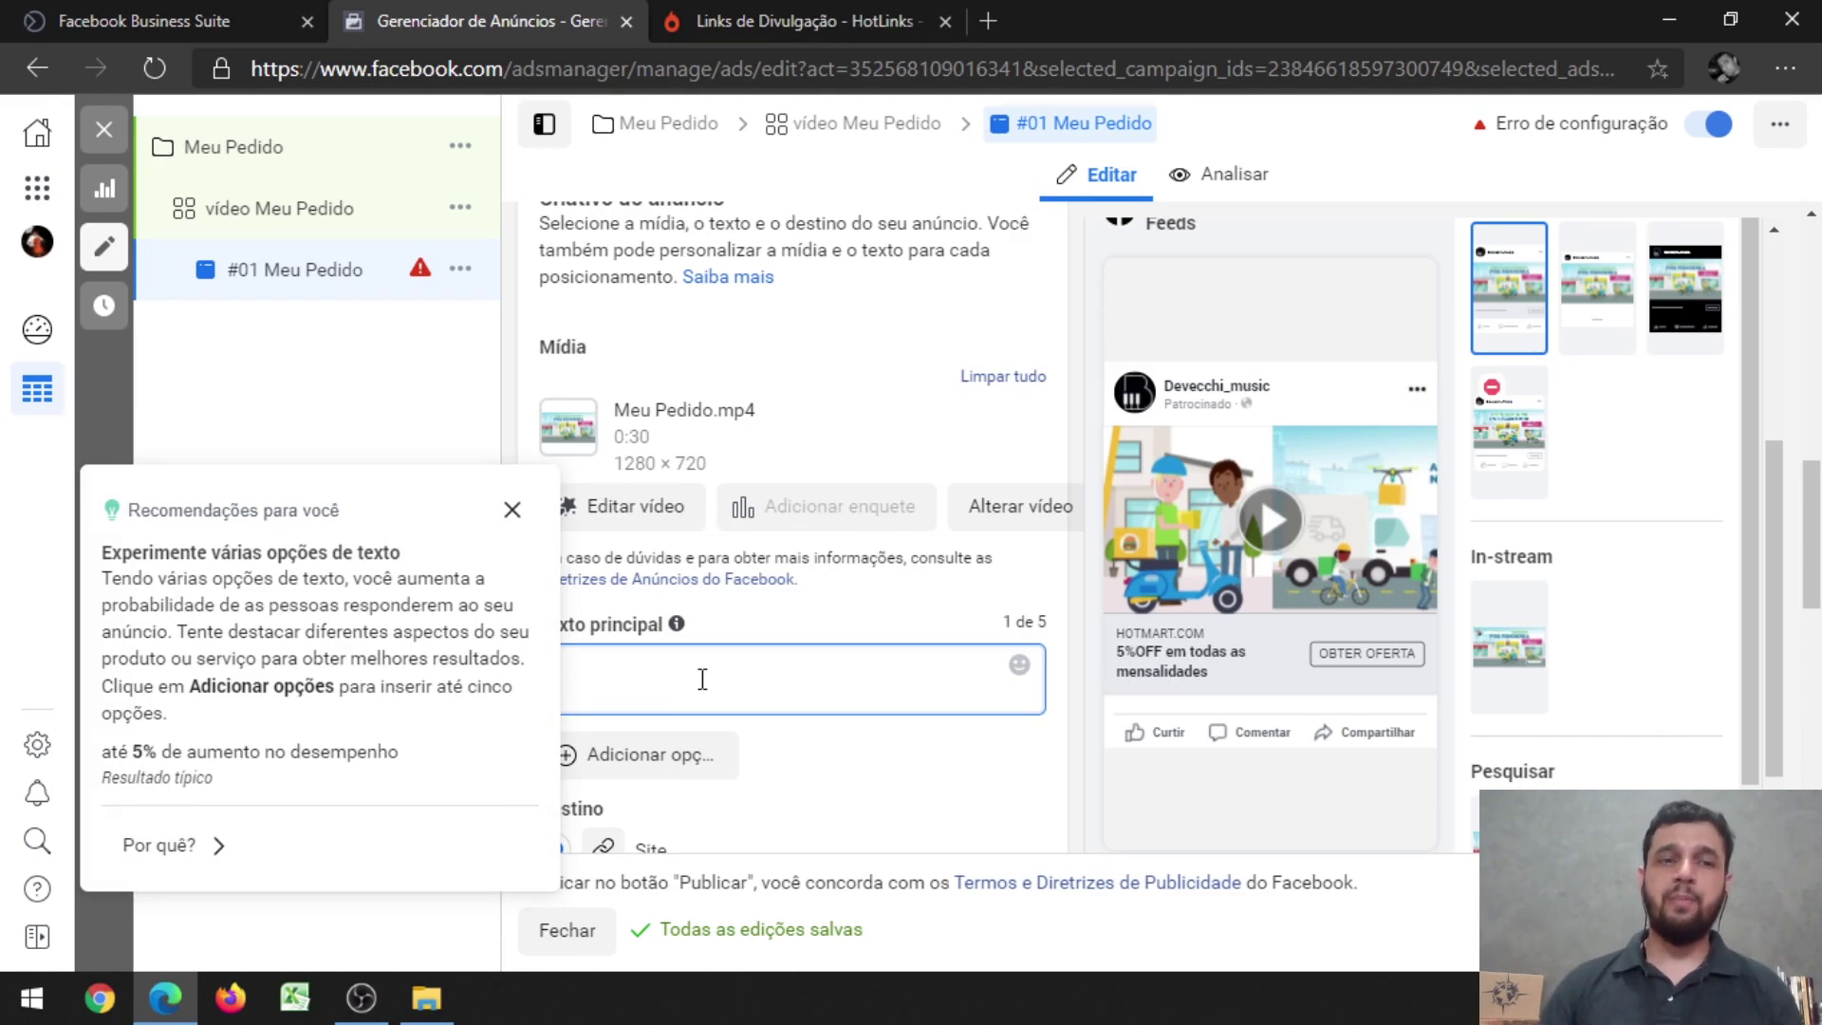
left_click(511, 515)
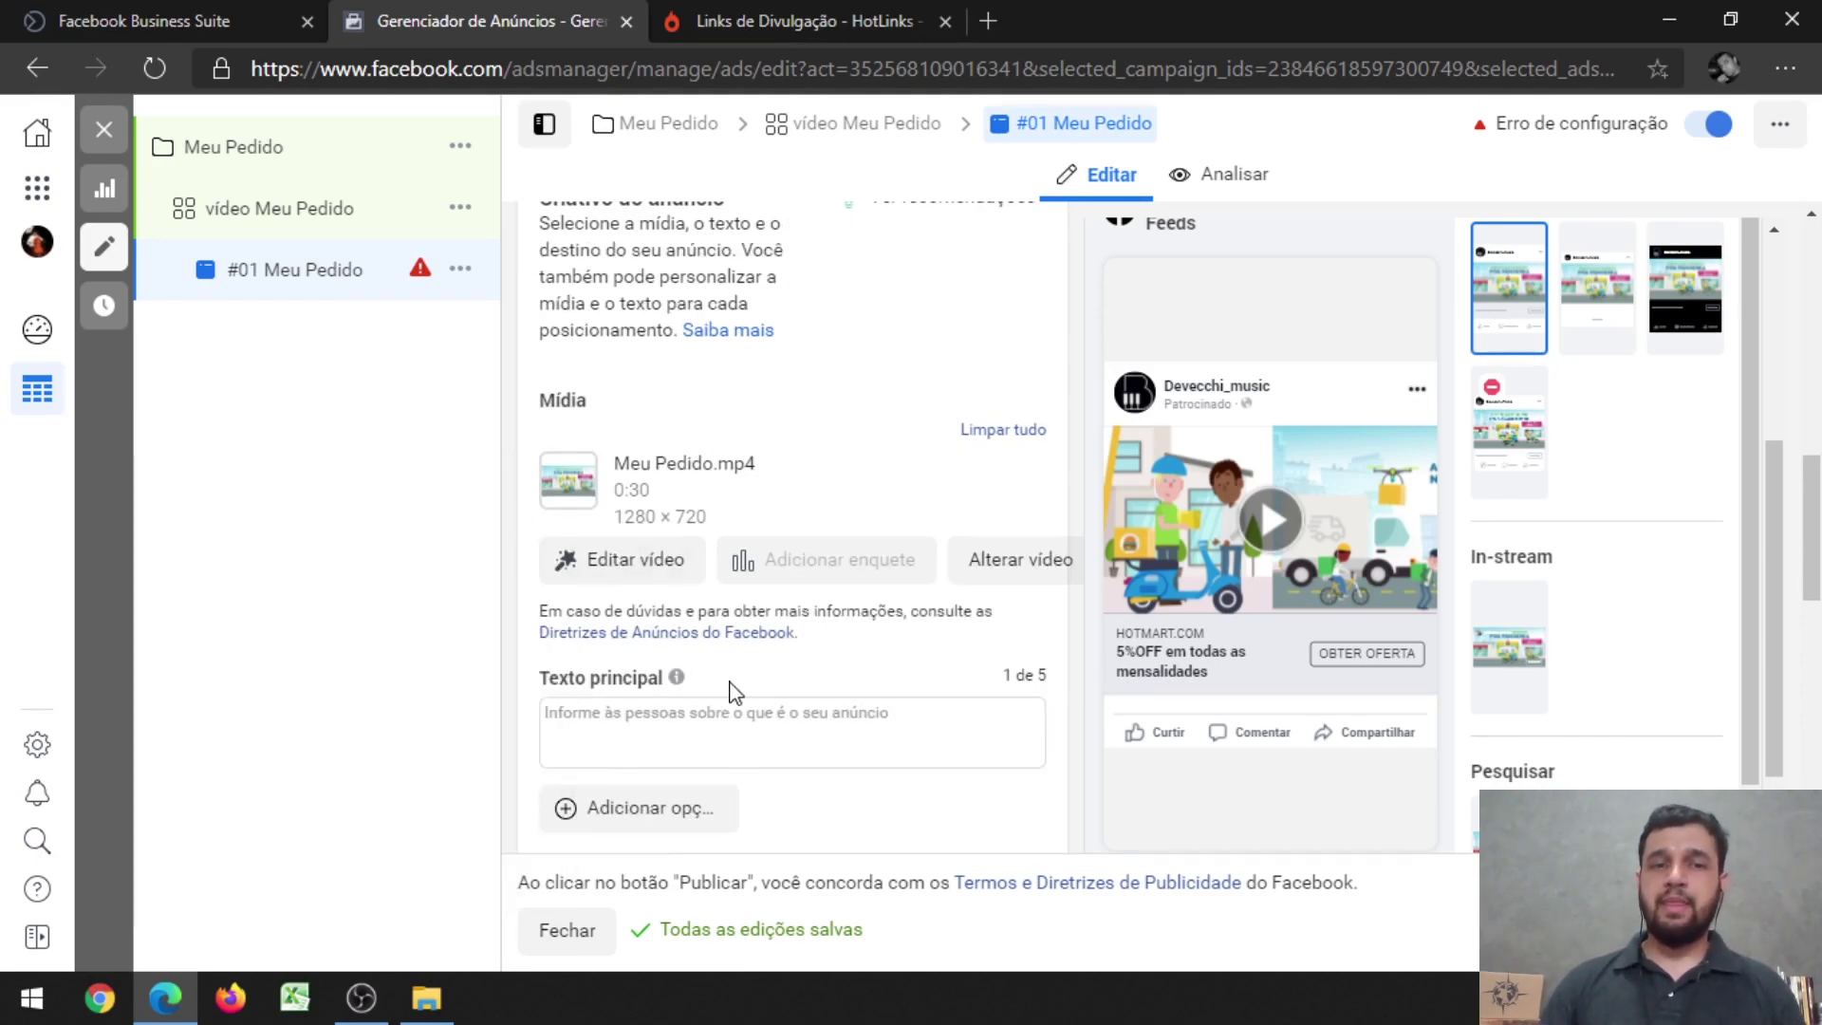
left_click(672, 716)
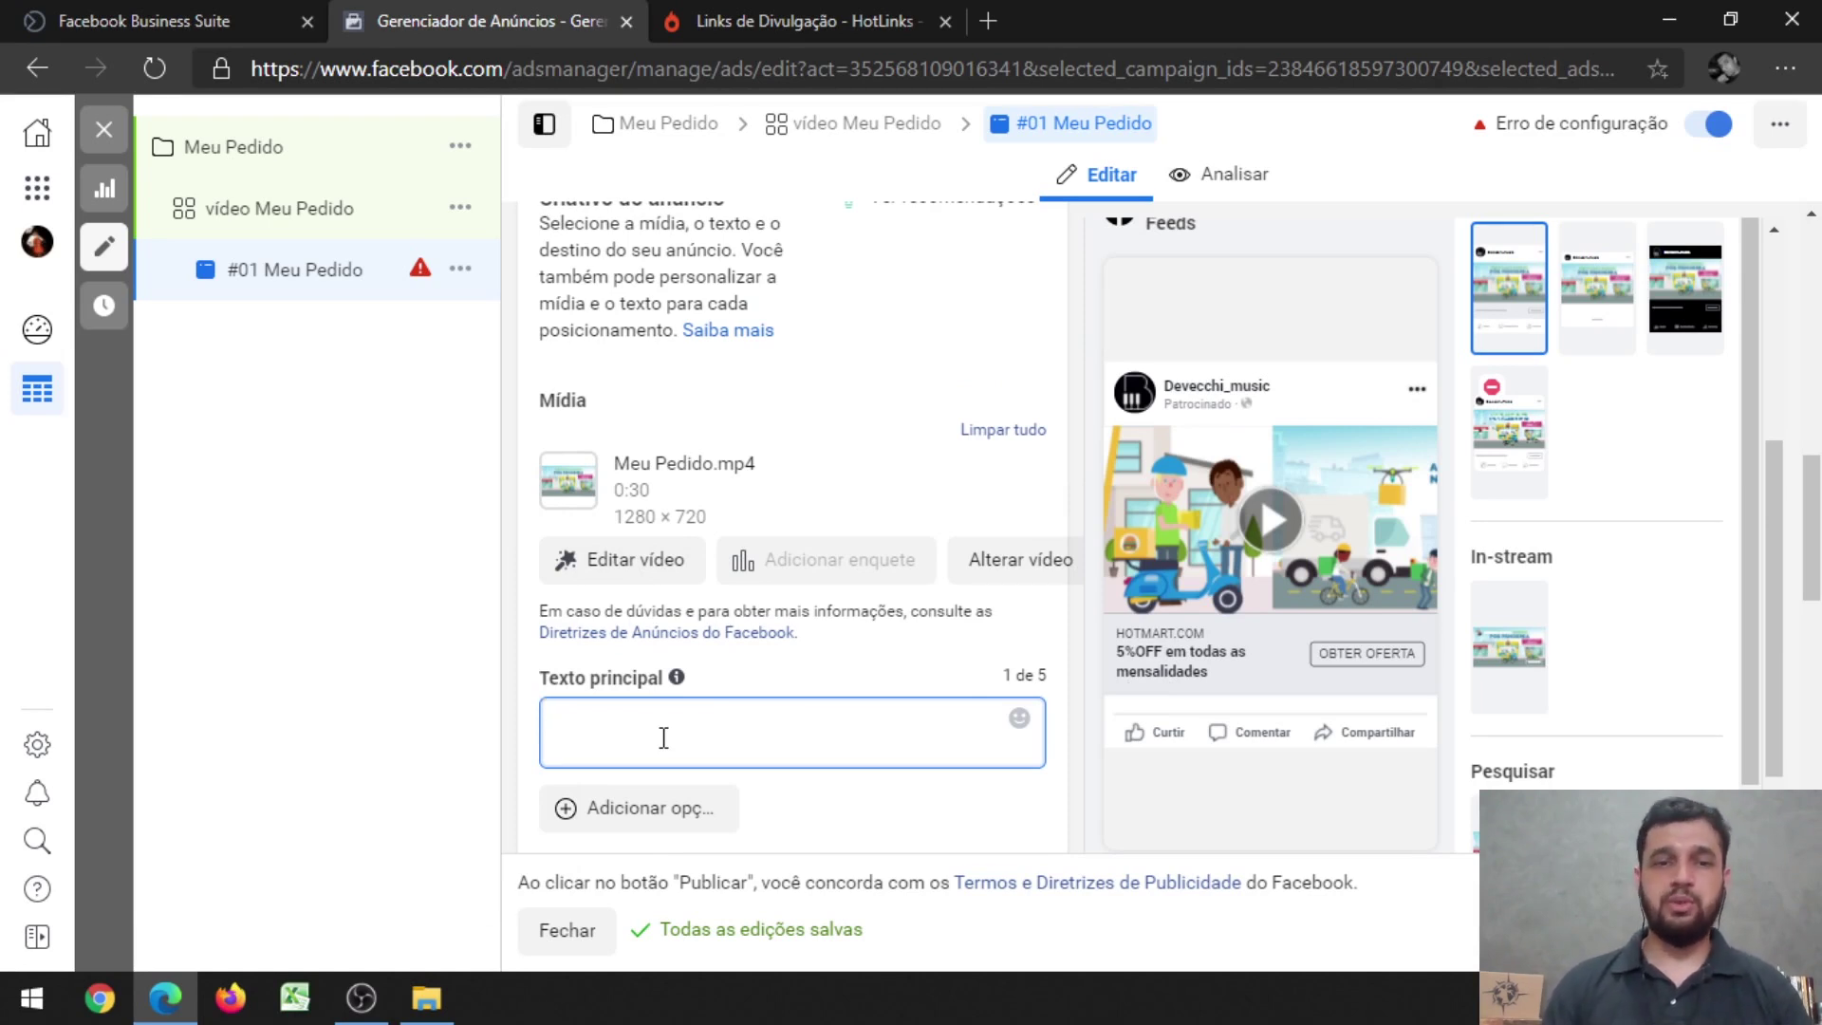
type("Can")
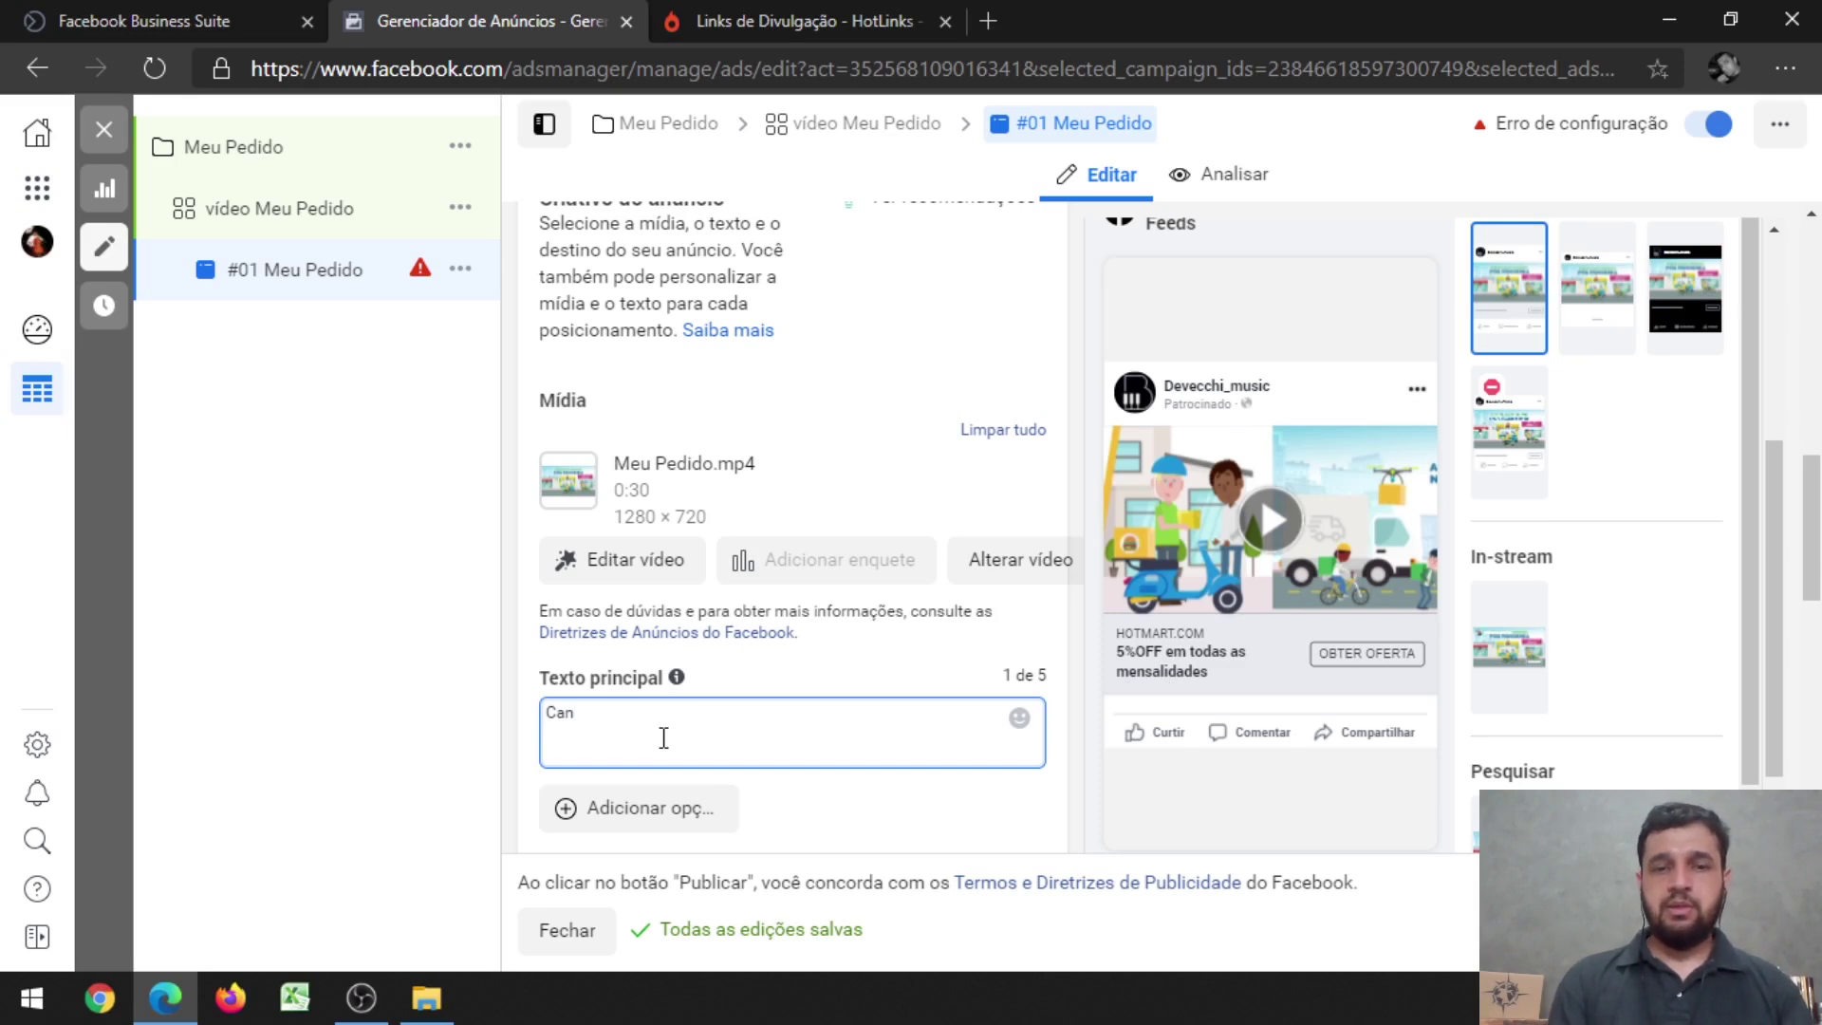
type("sa")
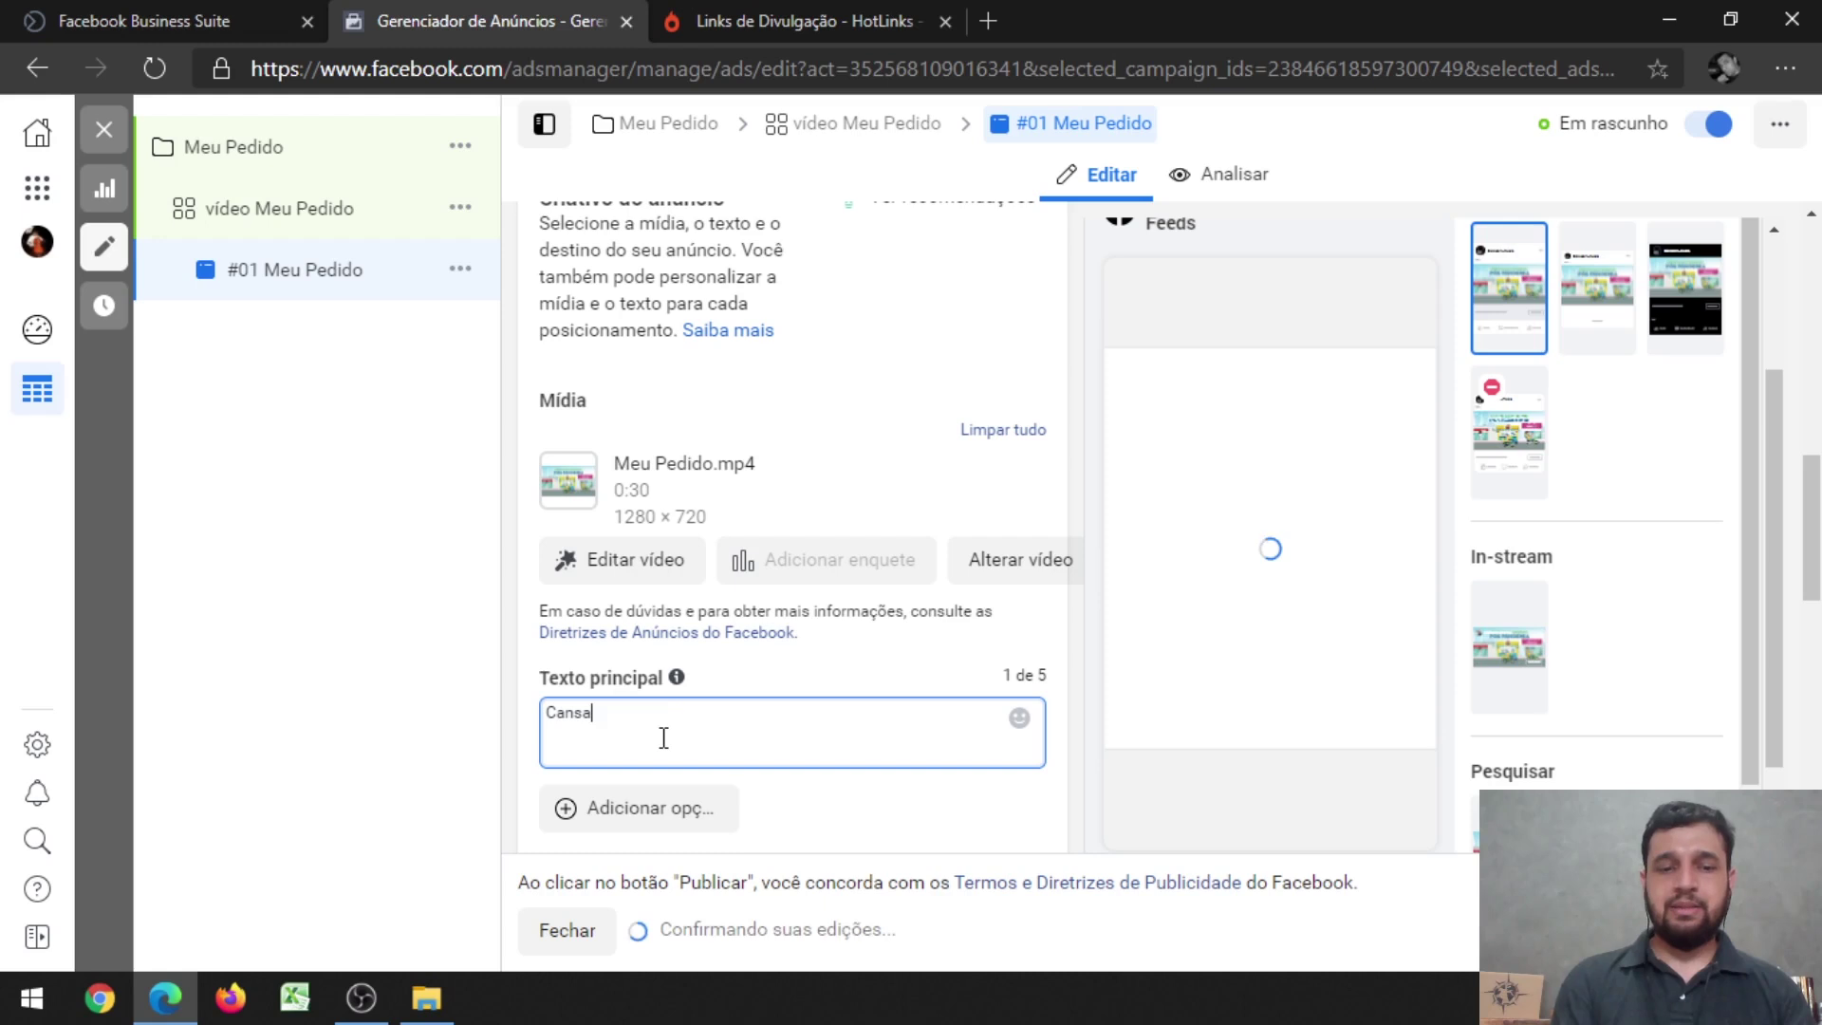
type("do de pagar taxas")
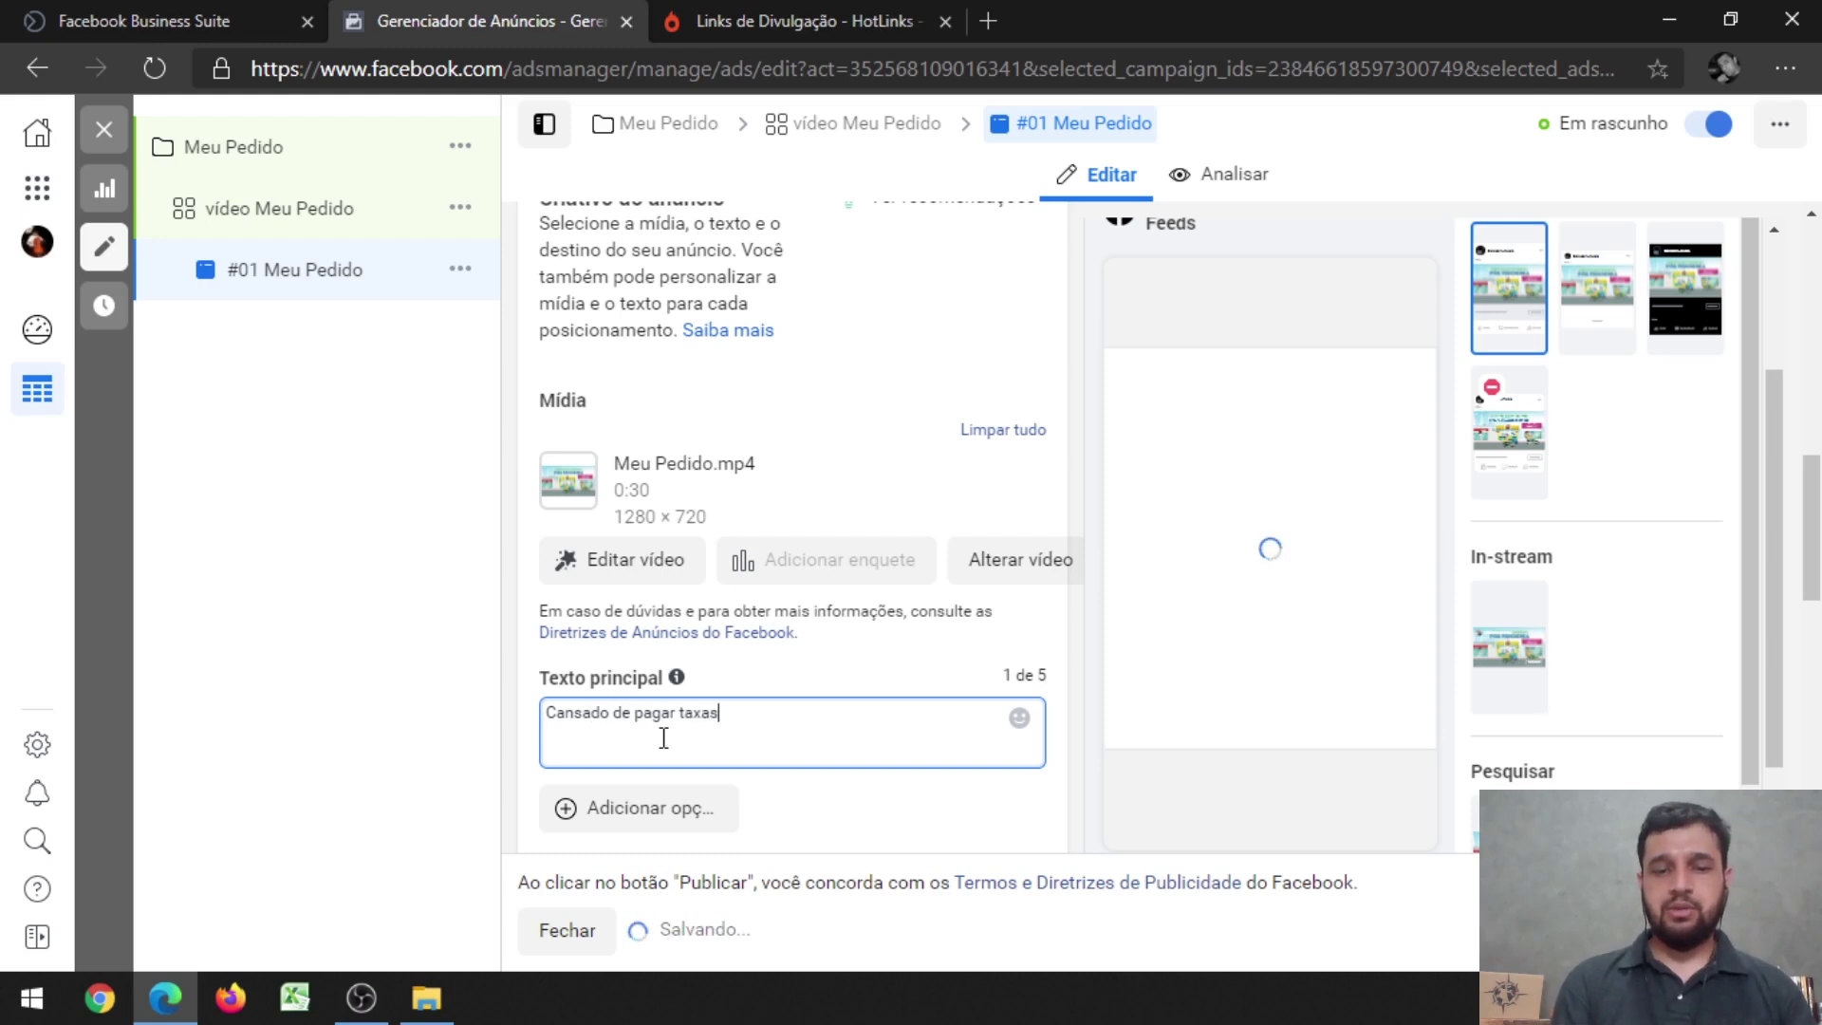
type(" sobre ca")
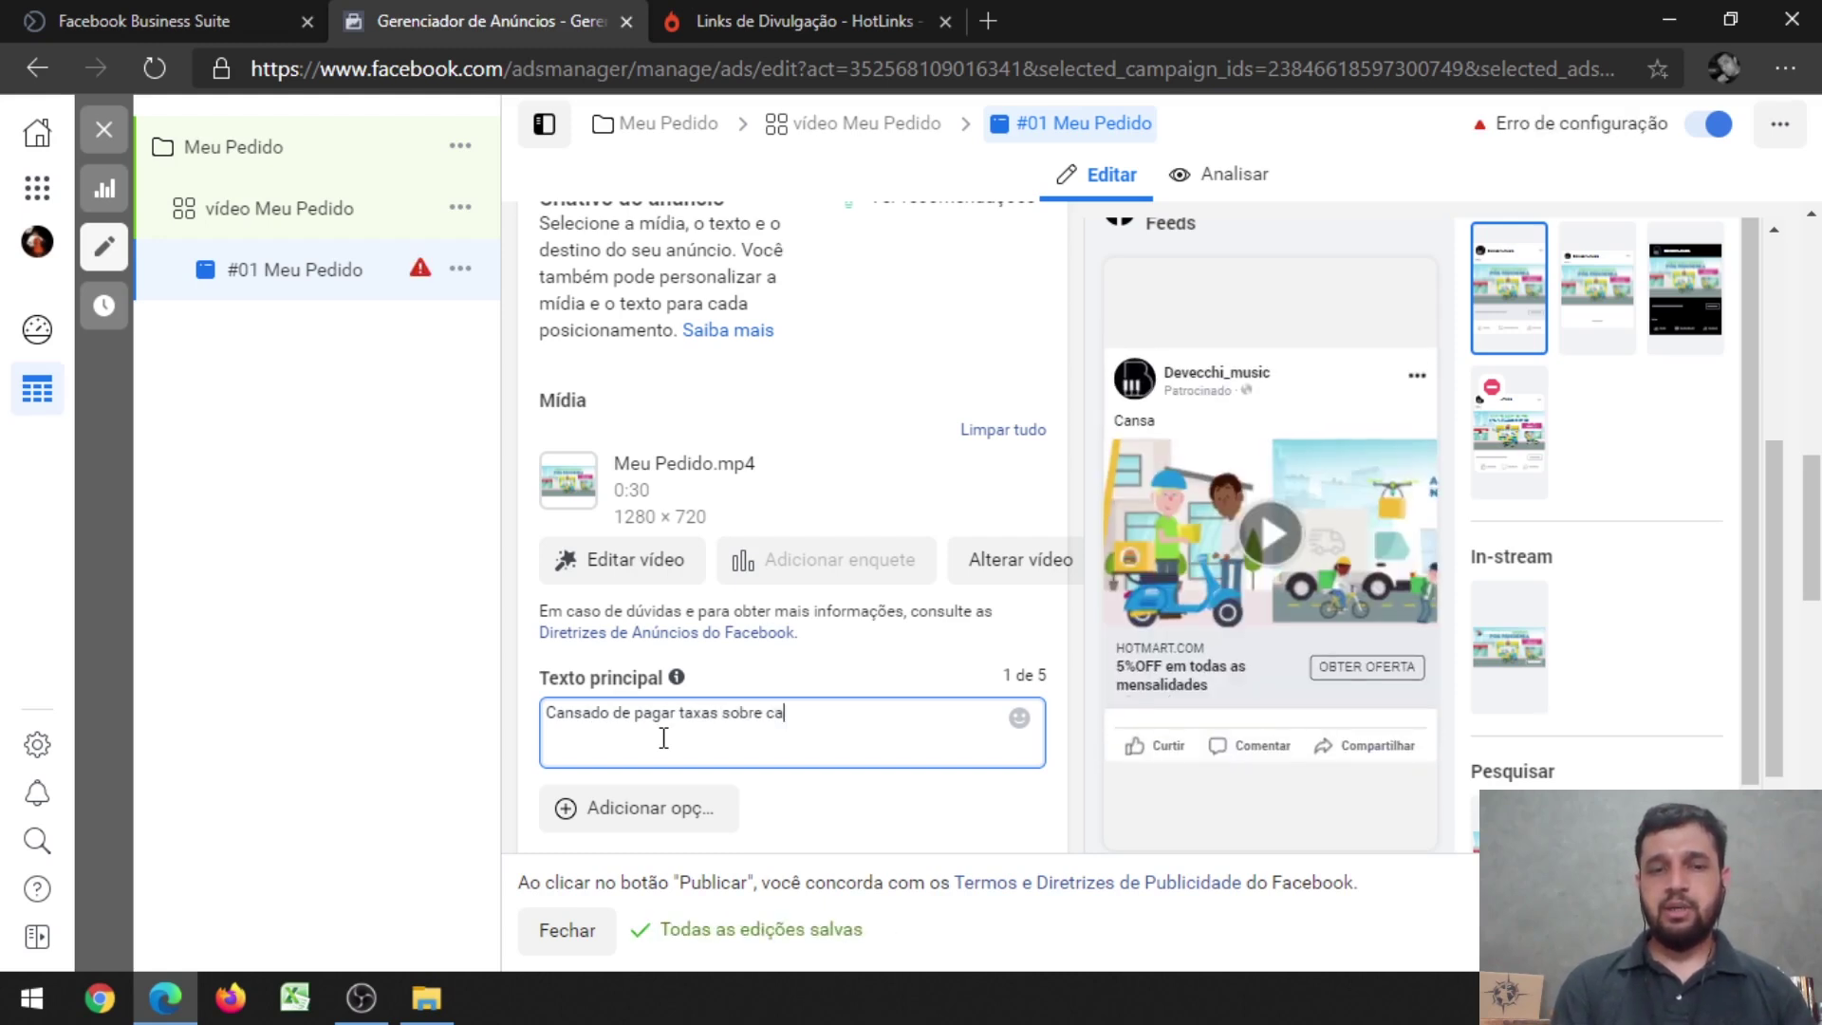
type("da venda de seu delivery")
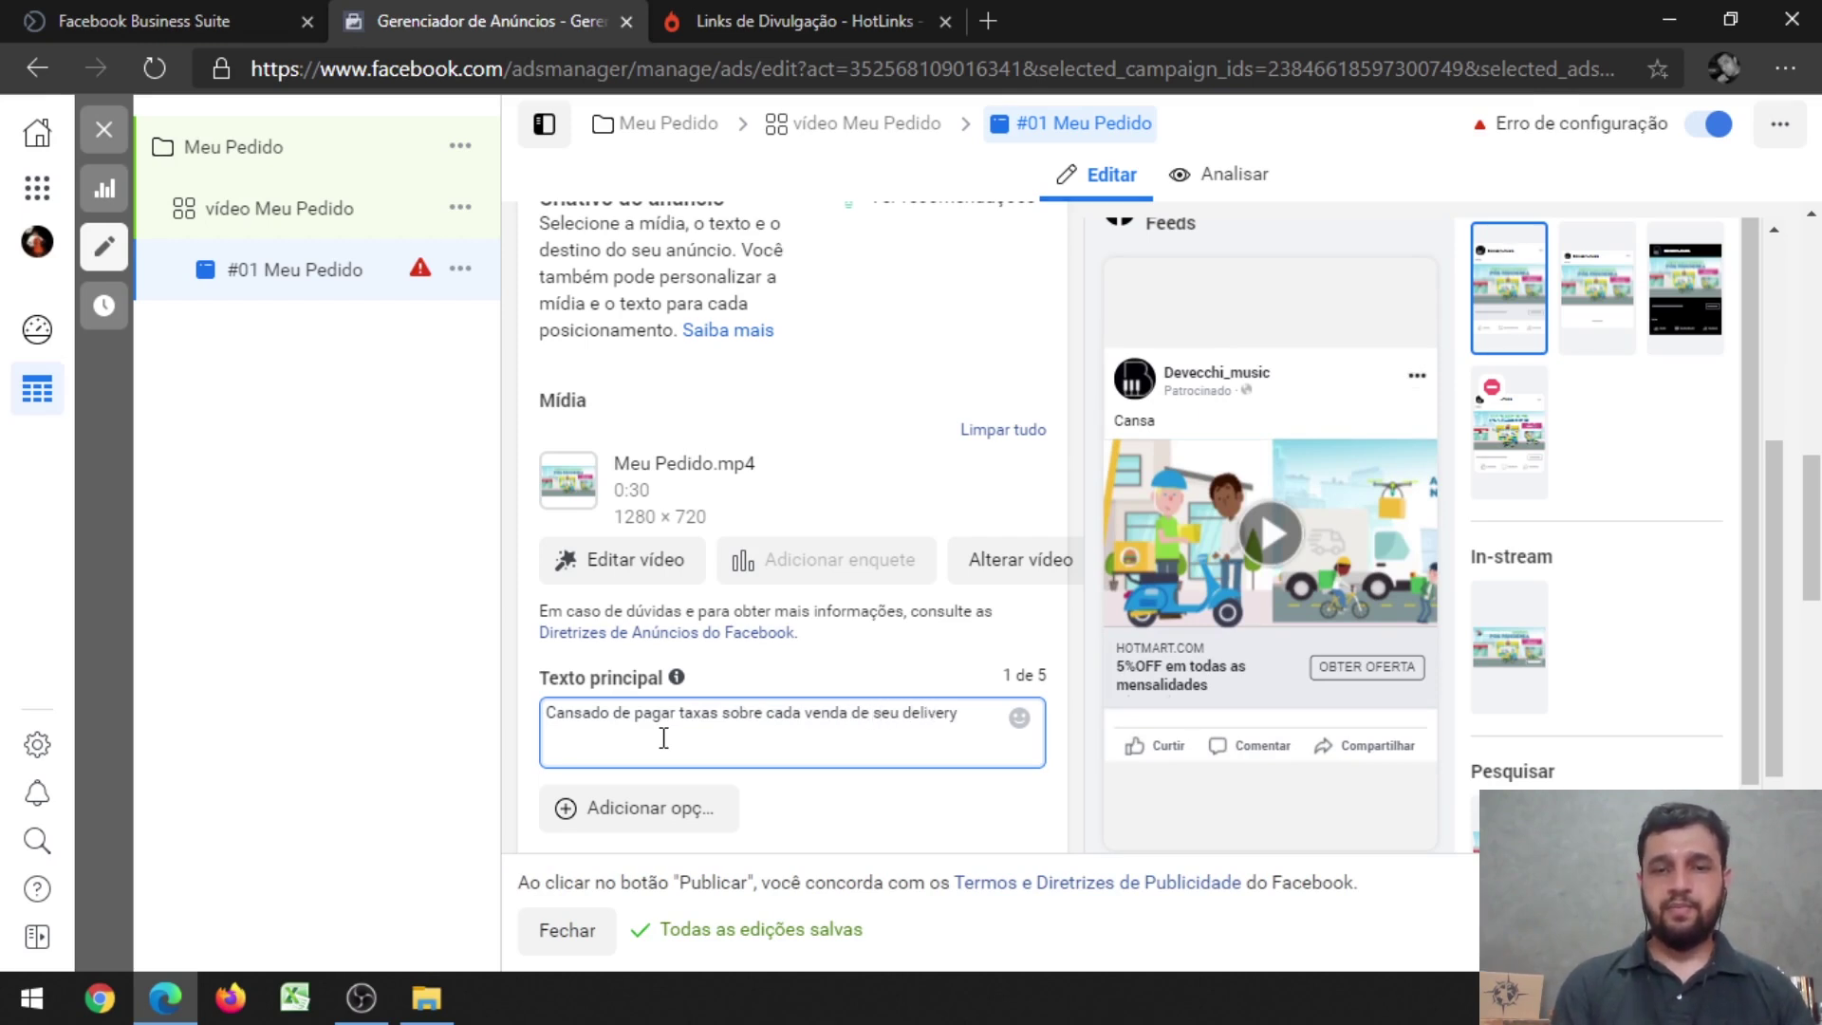
type("?")
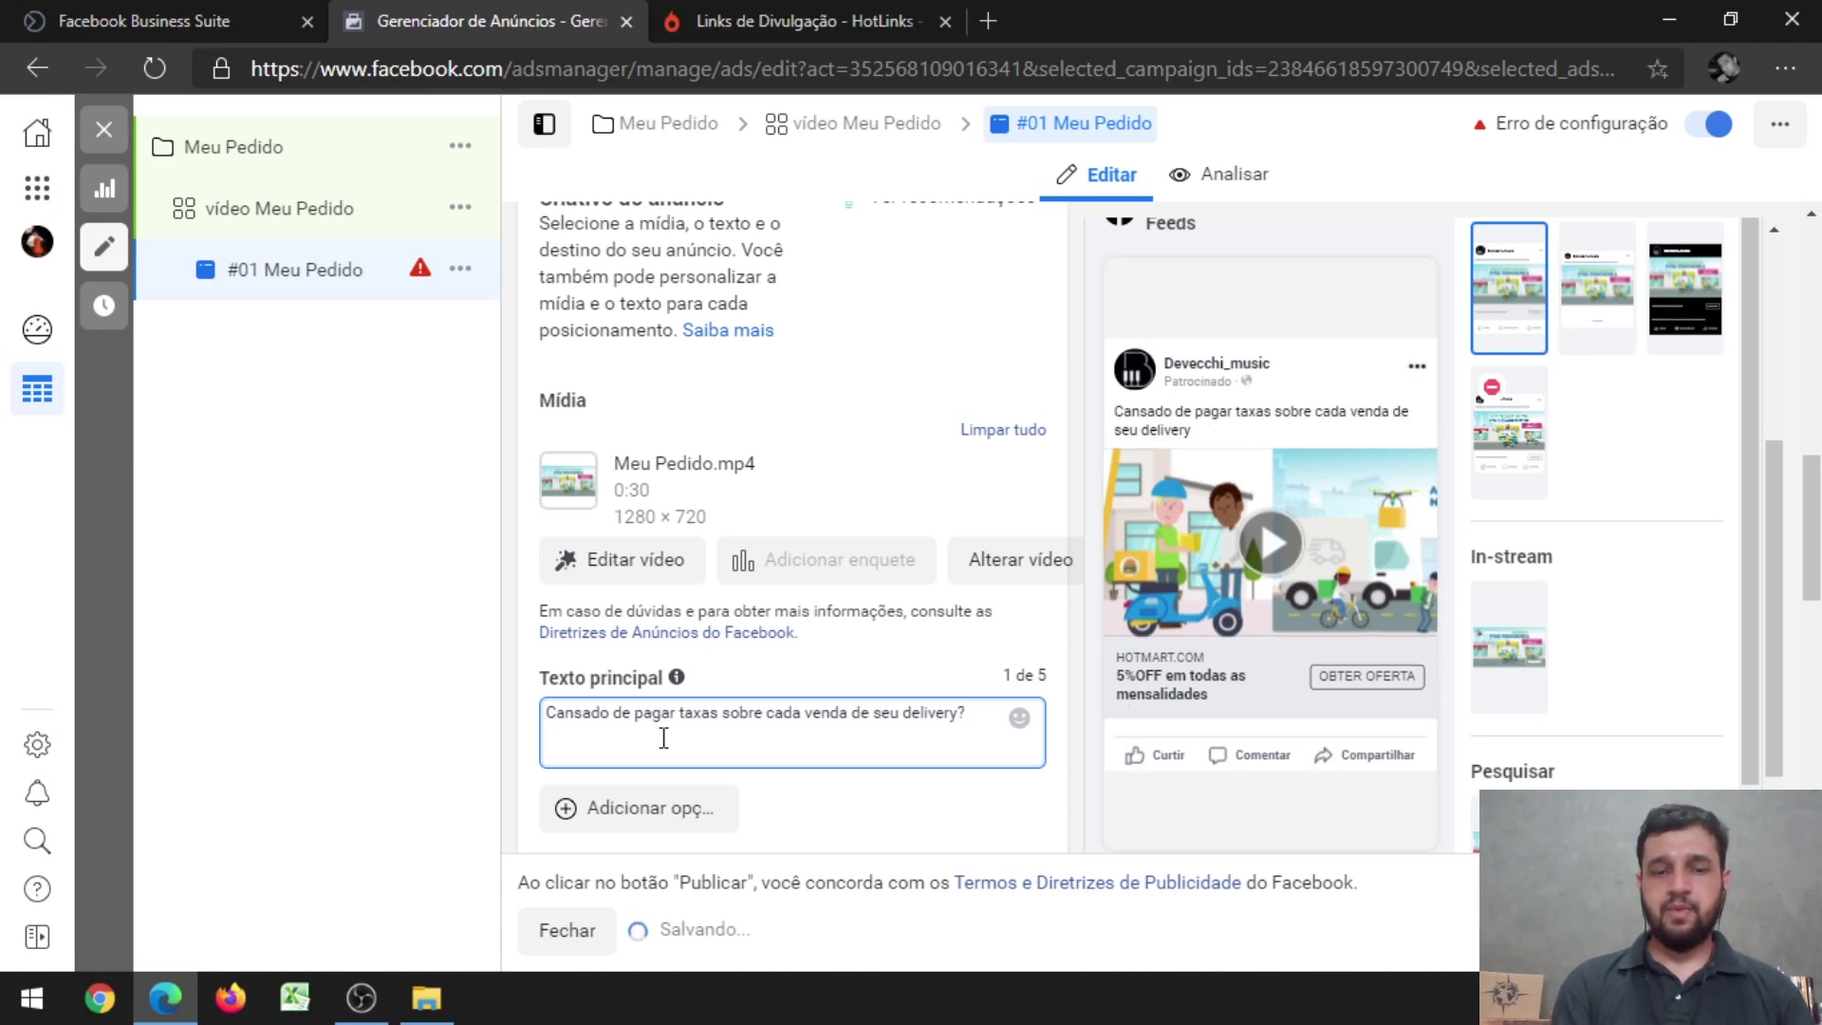
- Extend the ad's primary text with the sentence "Conheça o sistema Meu Pedido"
type(" Conheça")
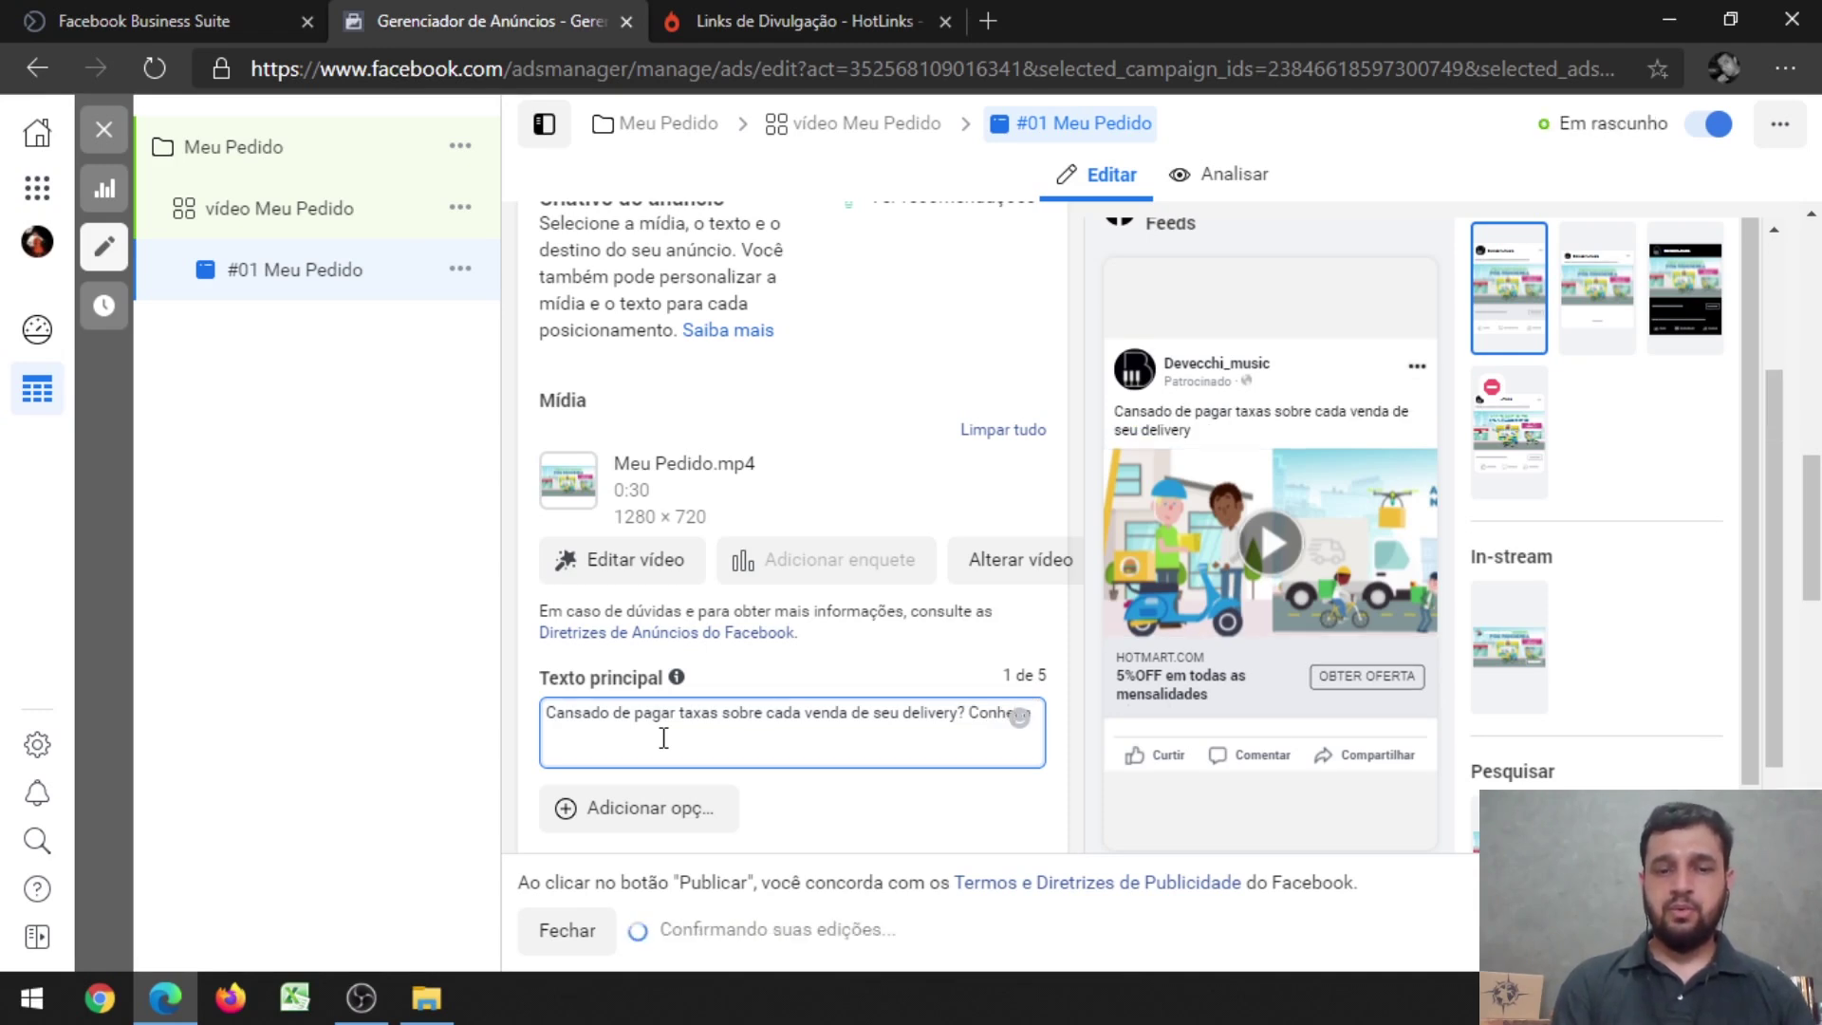
type(" o sistema Meu Pei")
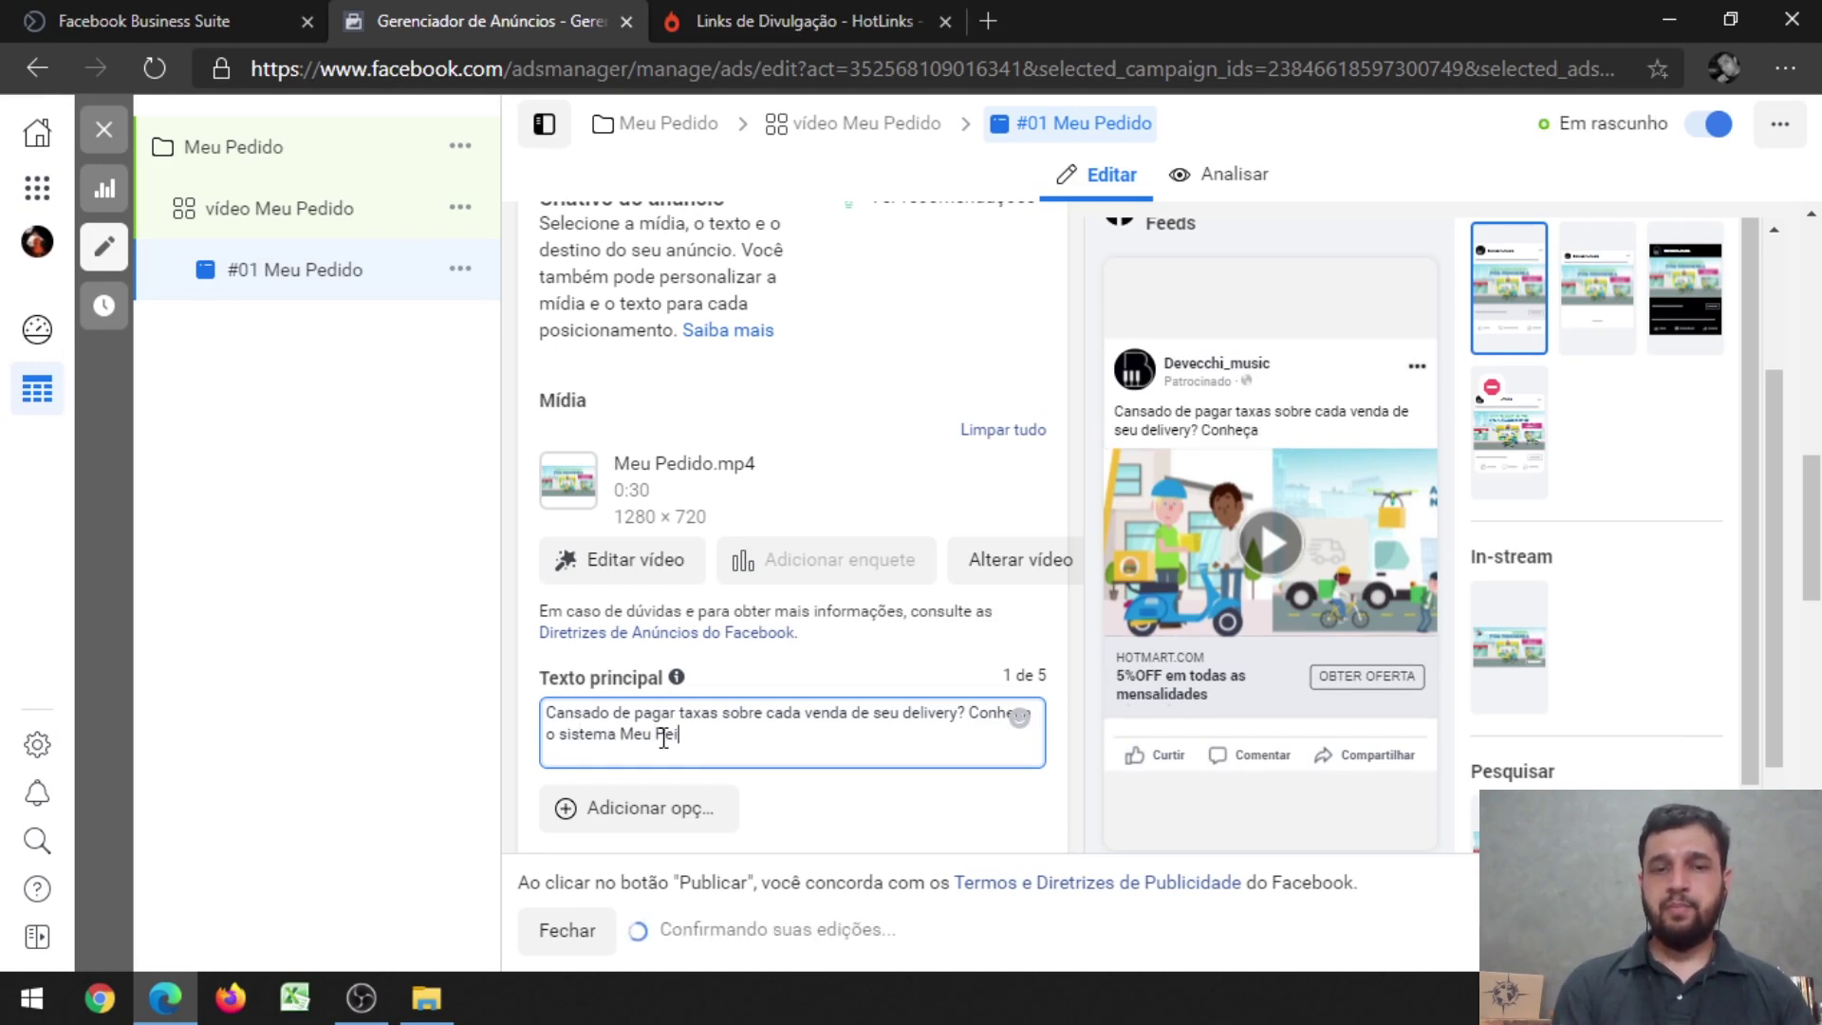
key("BackSpace")
type("dido")
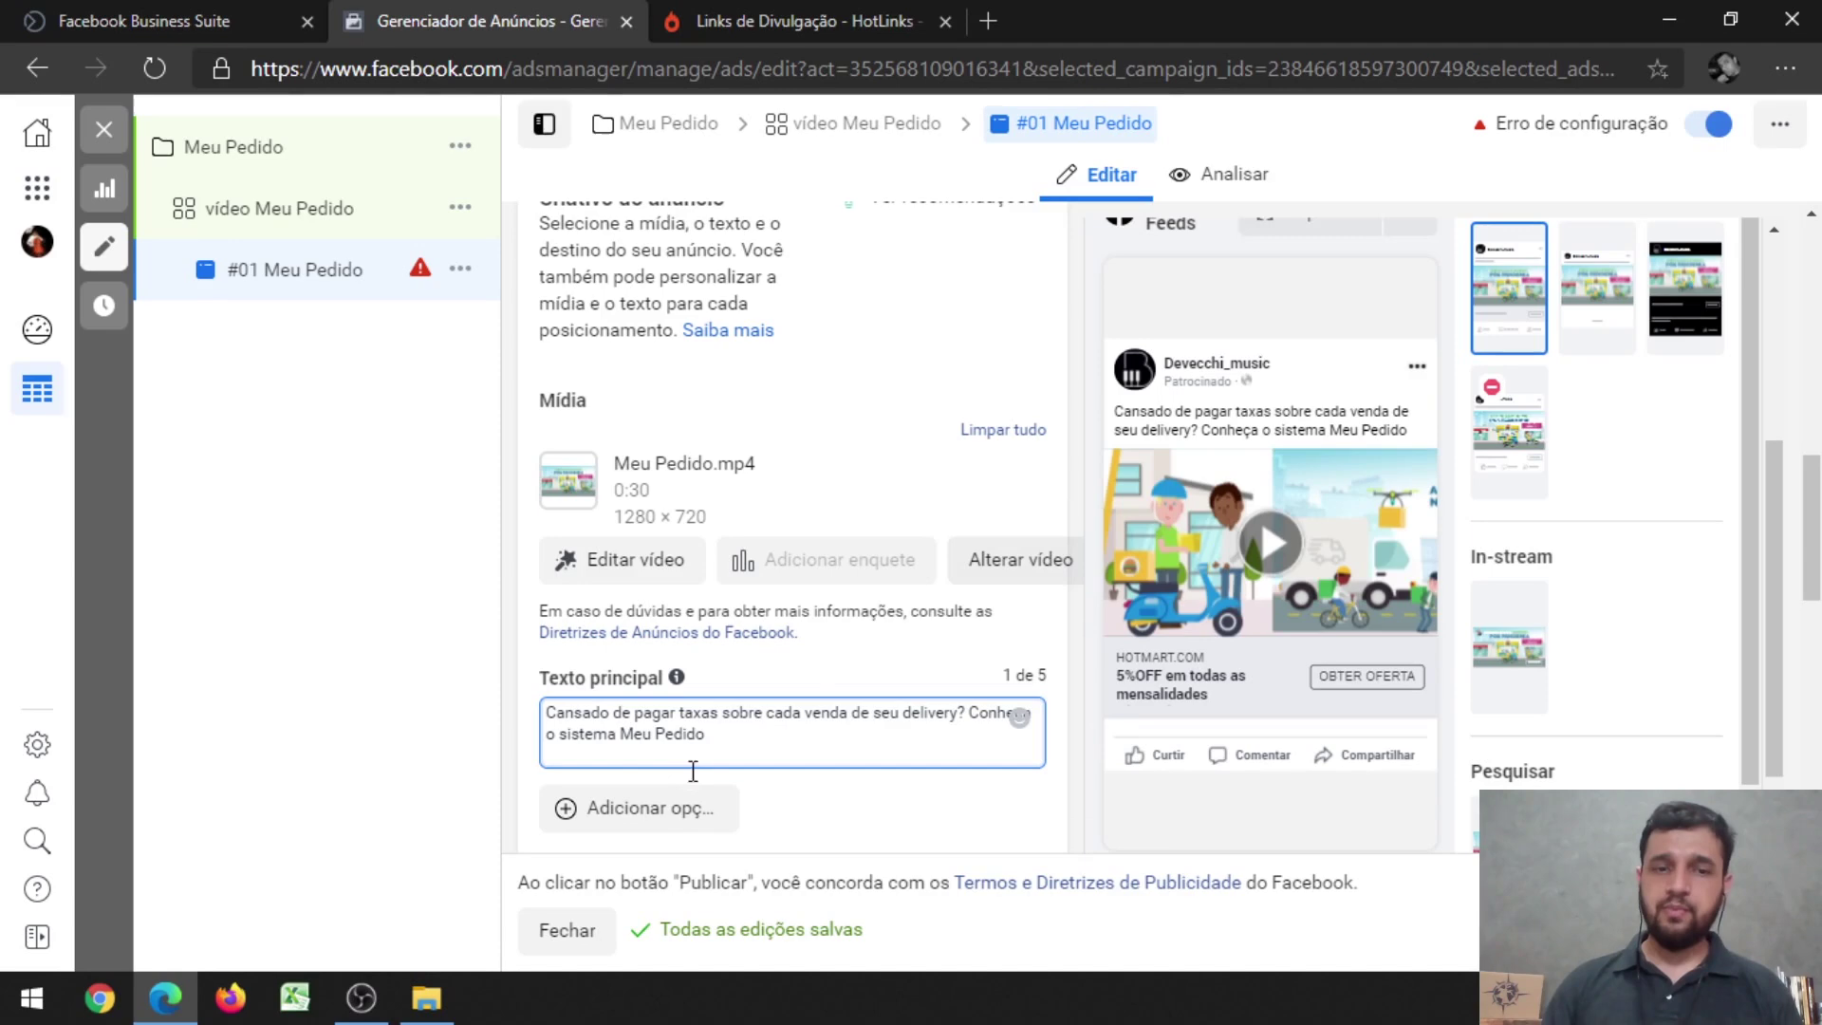
mouse_move(646, 731)
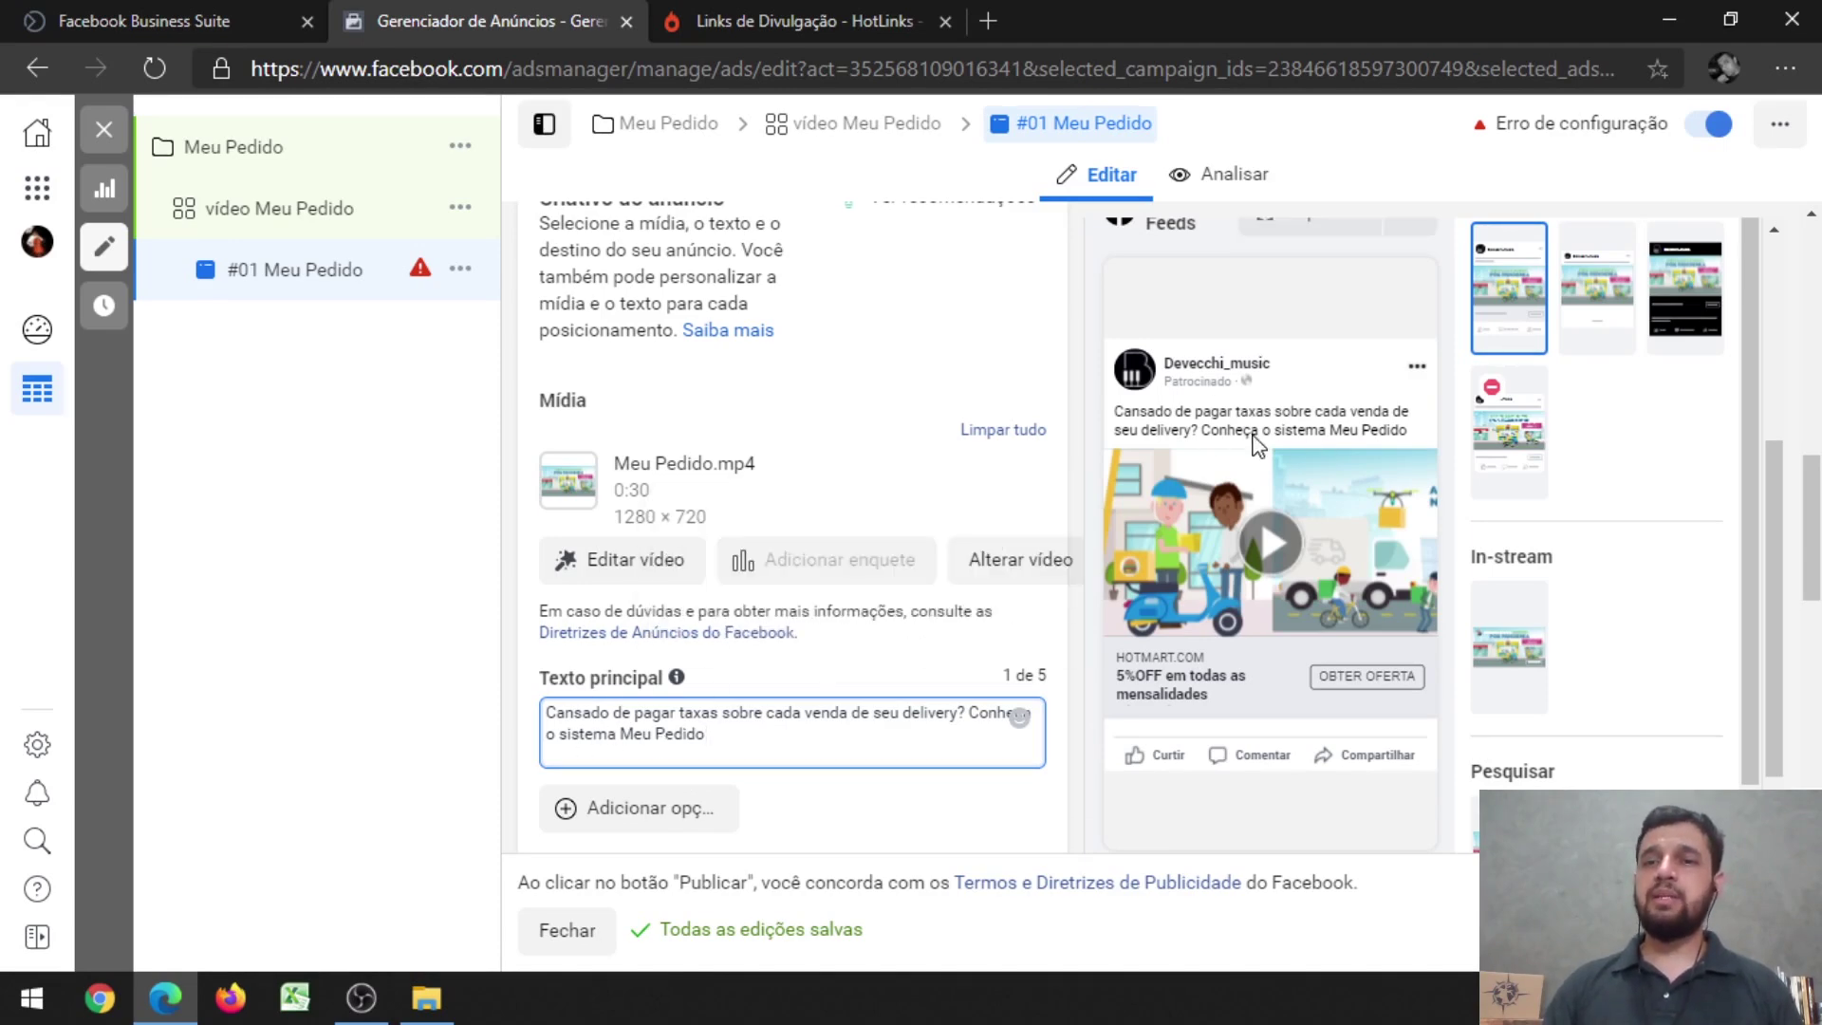
- Preview the ad in the Facebook Marketplace, video feed and group feed placements
scroll(1565, 332, "up", 1)
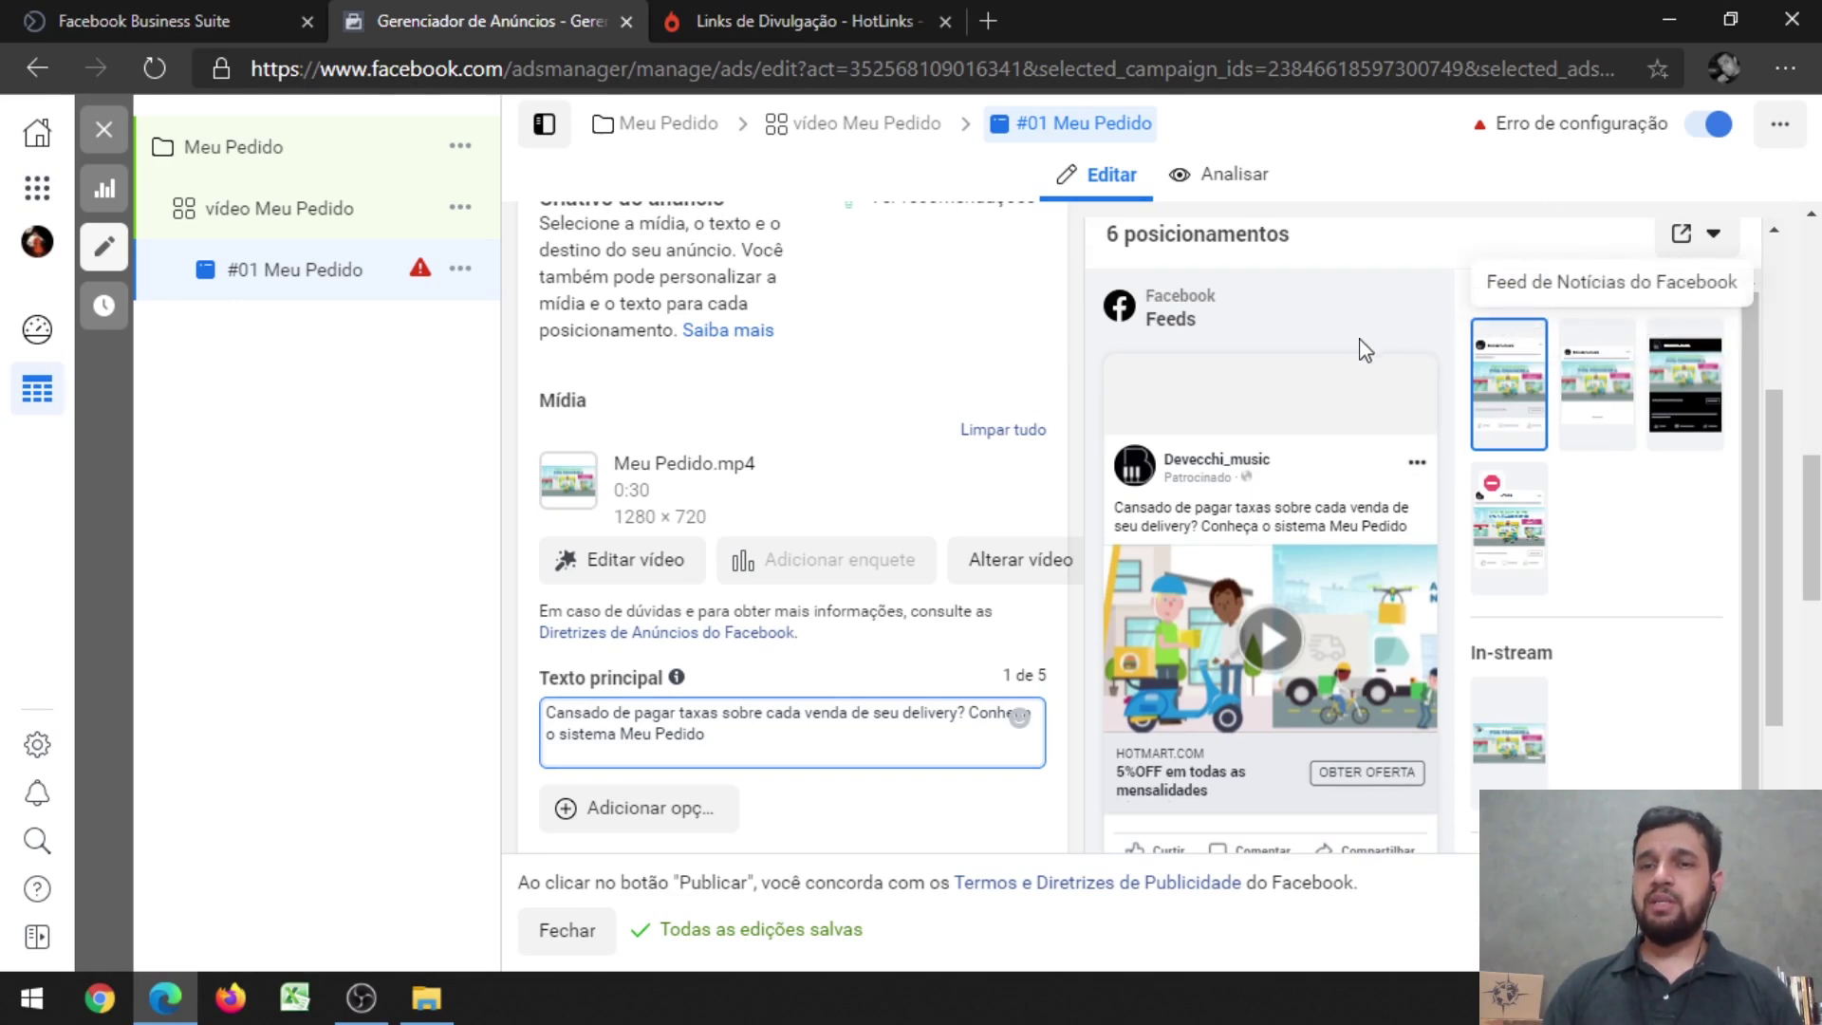
left_click(1616, 405)
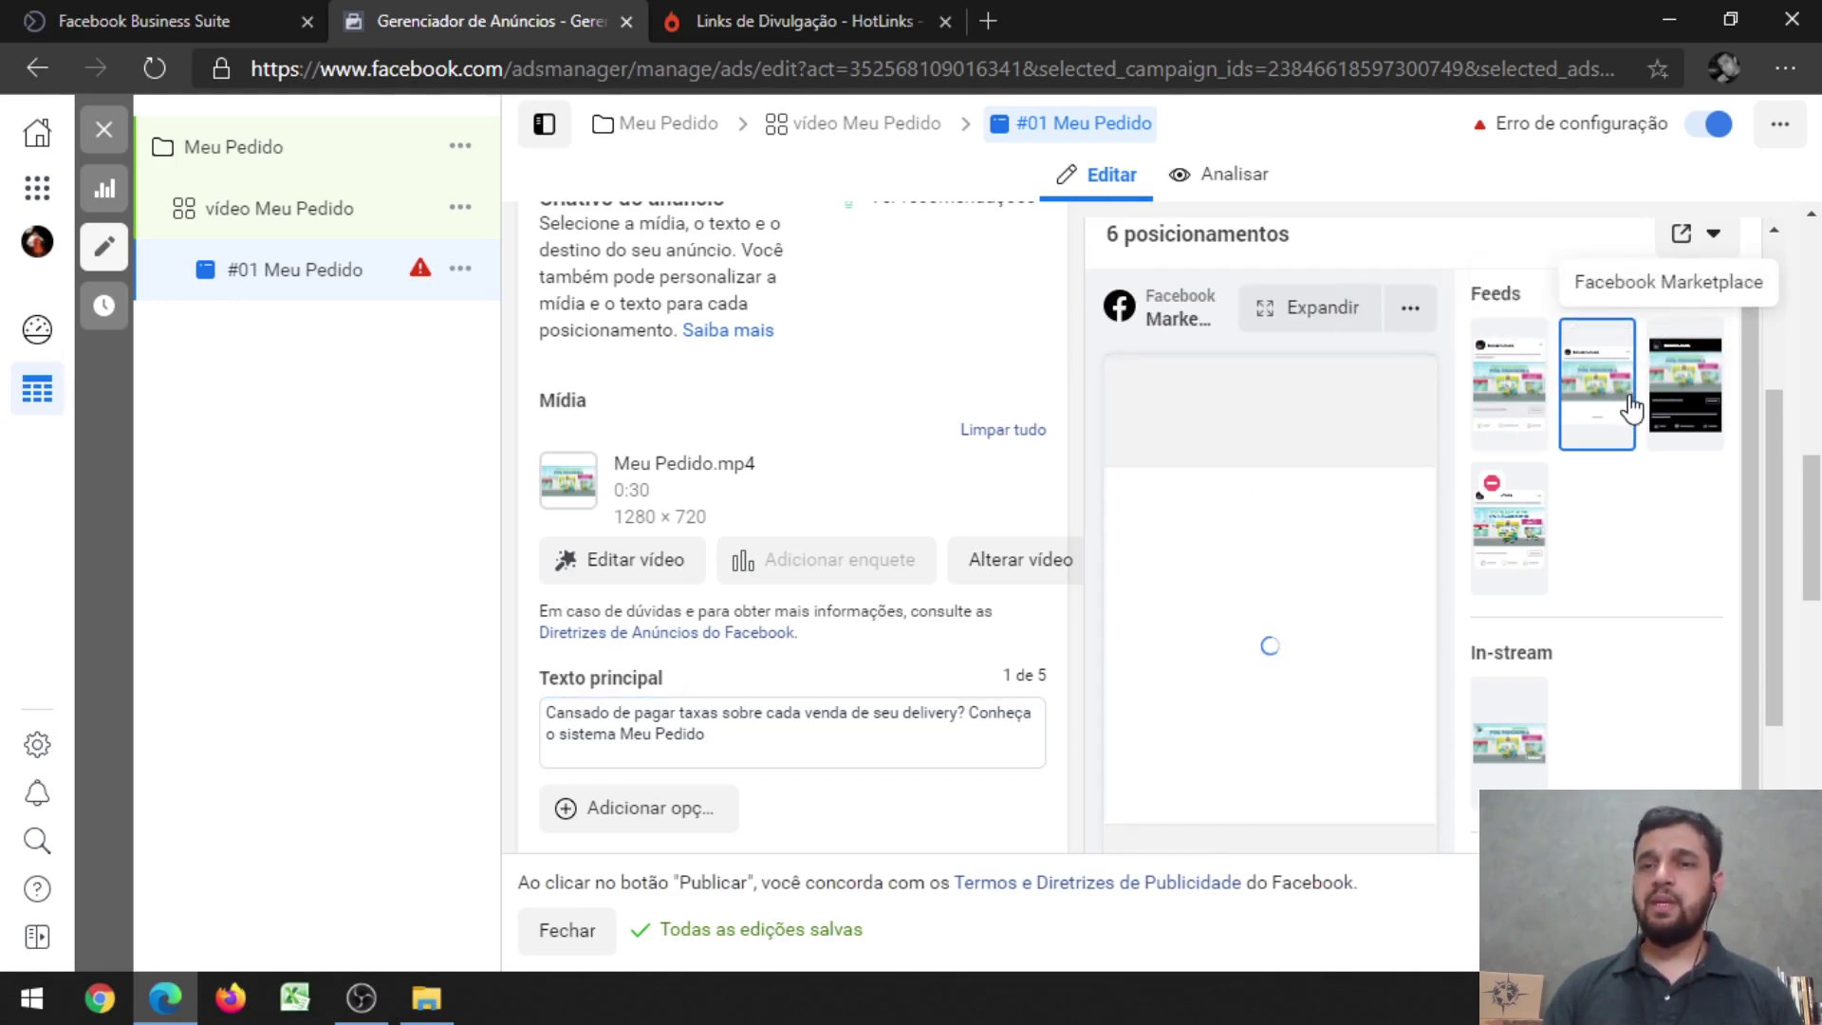
left_click(1680, 410)
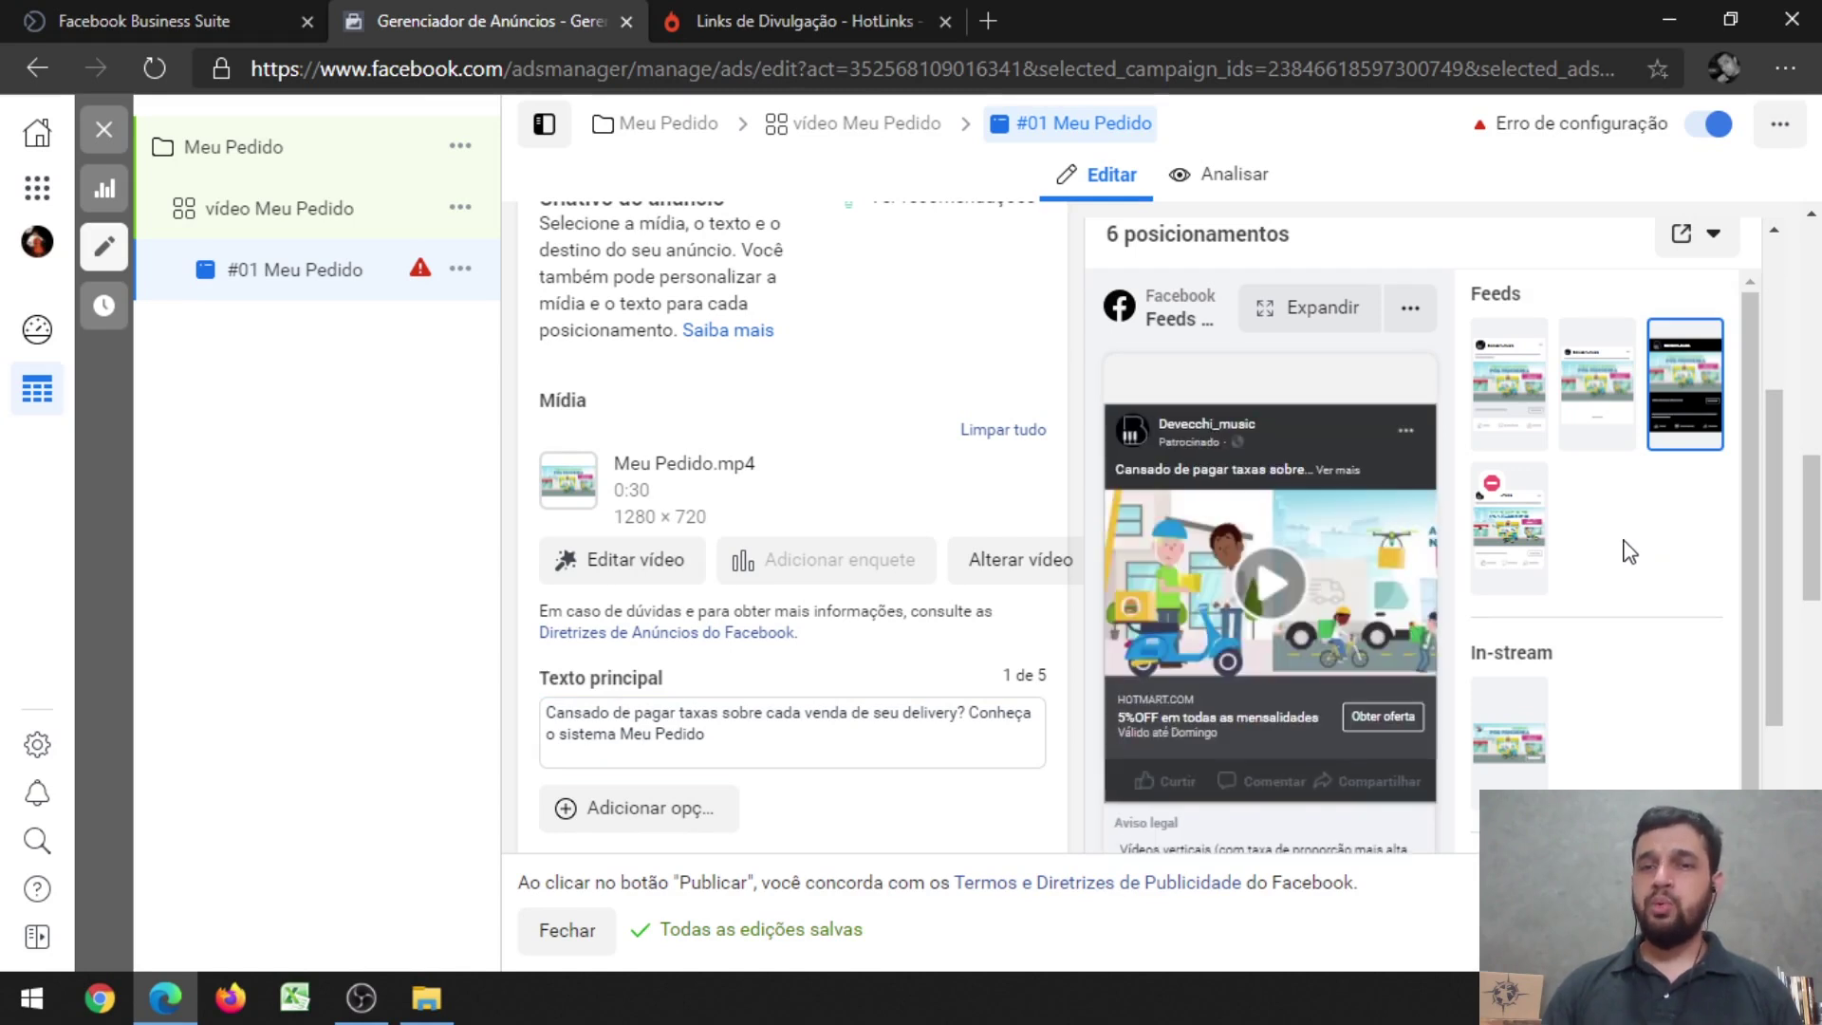
left_click(1526, 517)
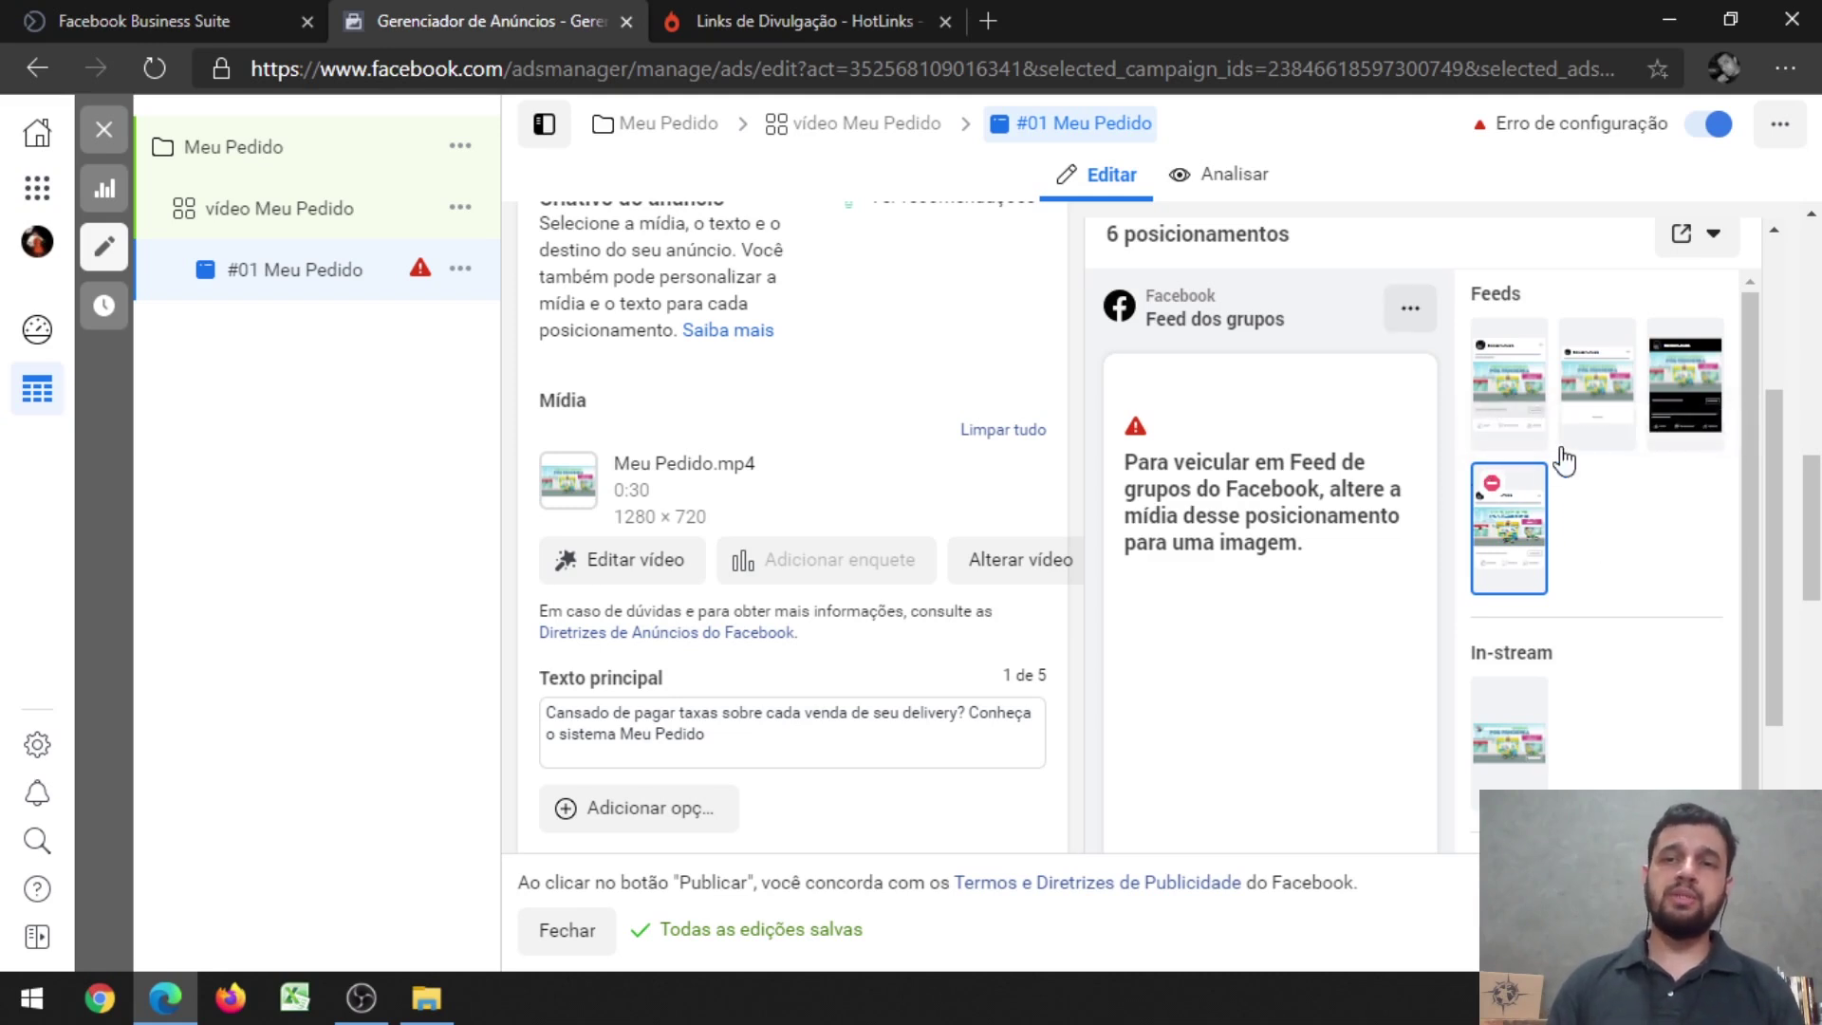
scroll(1557, 457, "up", 2)
scroll(1695, 572, "down", 3)
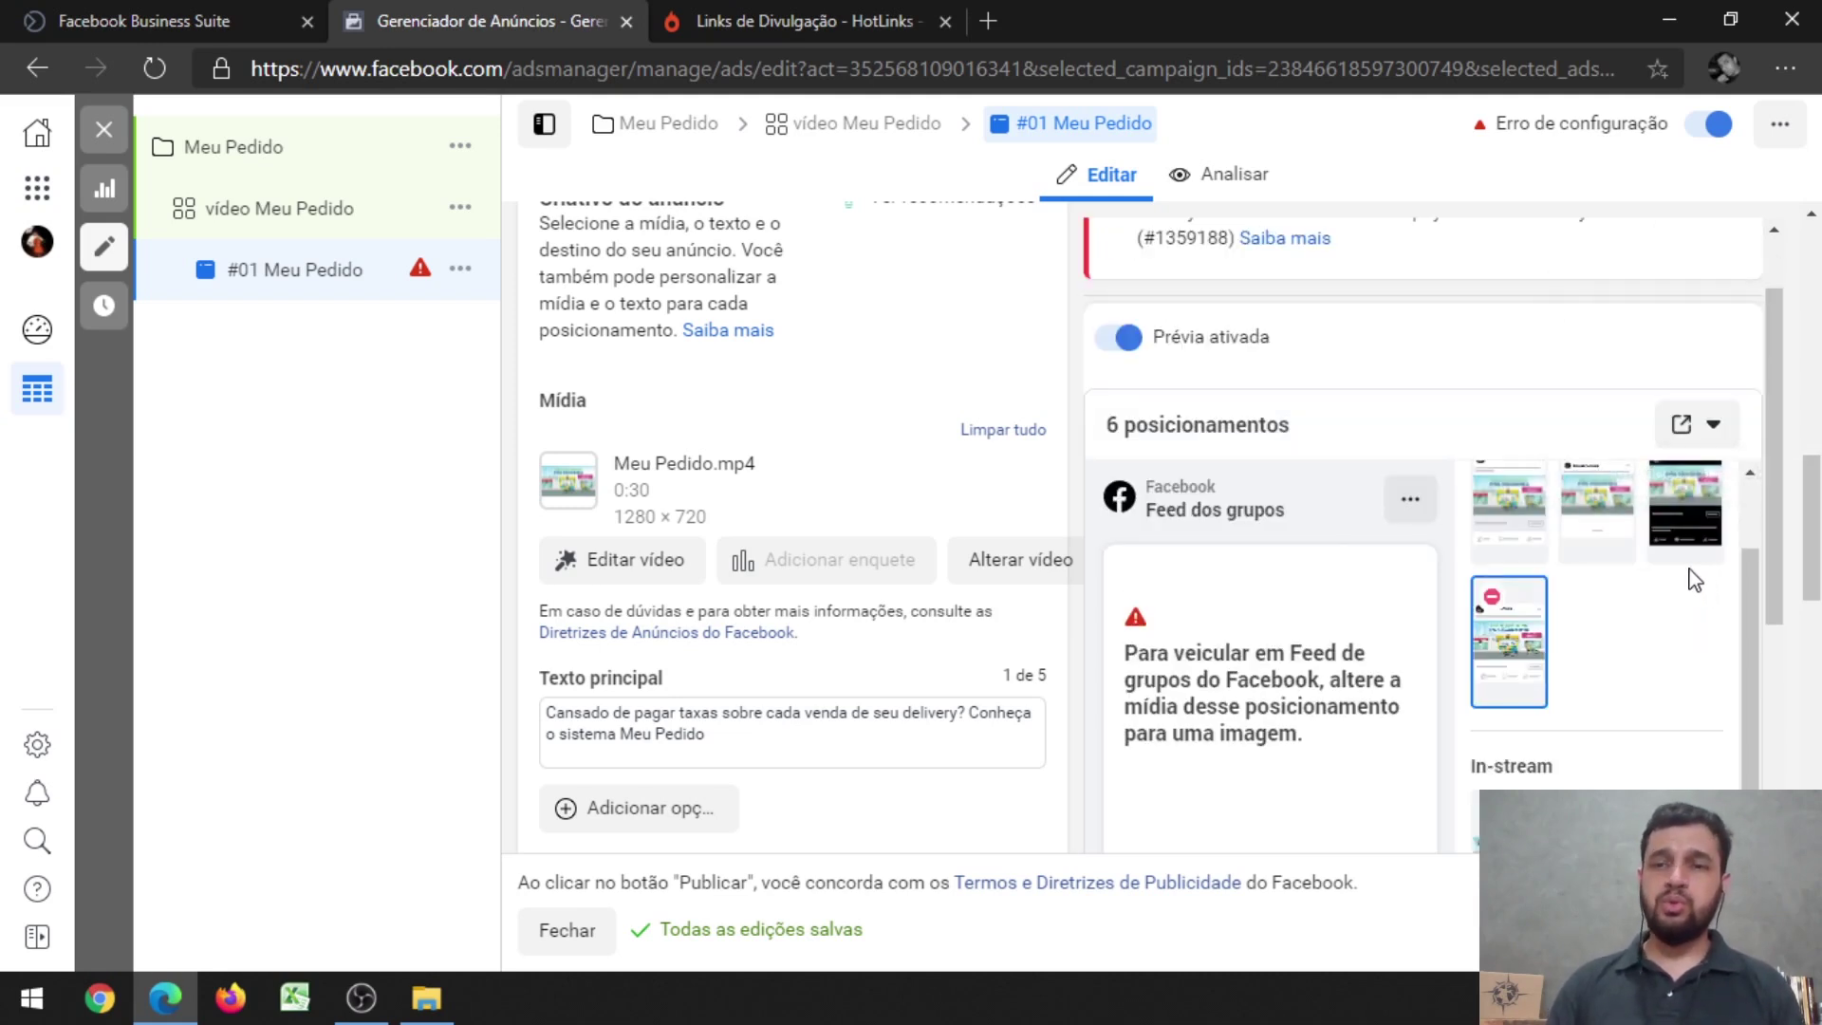
scroll(1624, 661, "down", 1)
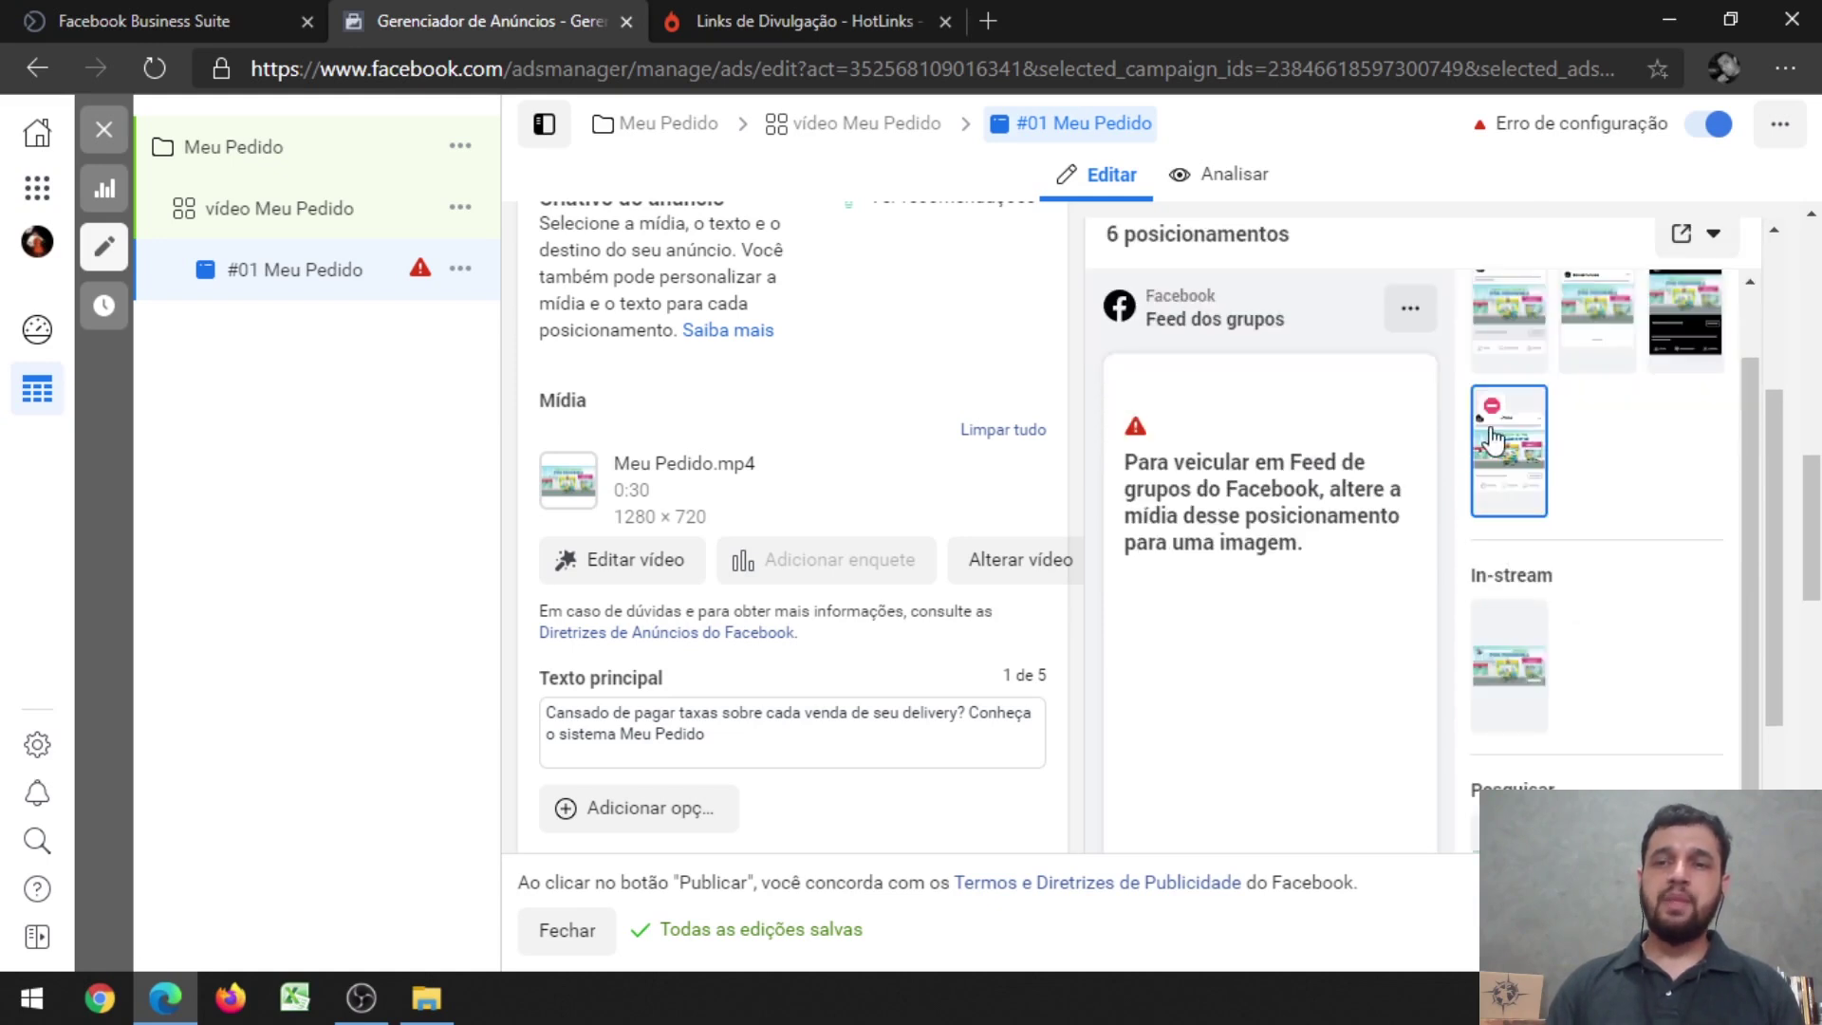
- Check the ad's preview for Facebook in-stream videos and return to the Facebook News Feed preview
scroll(1556, 667, "down", 3)
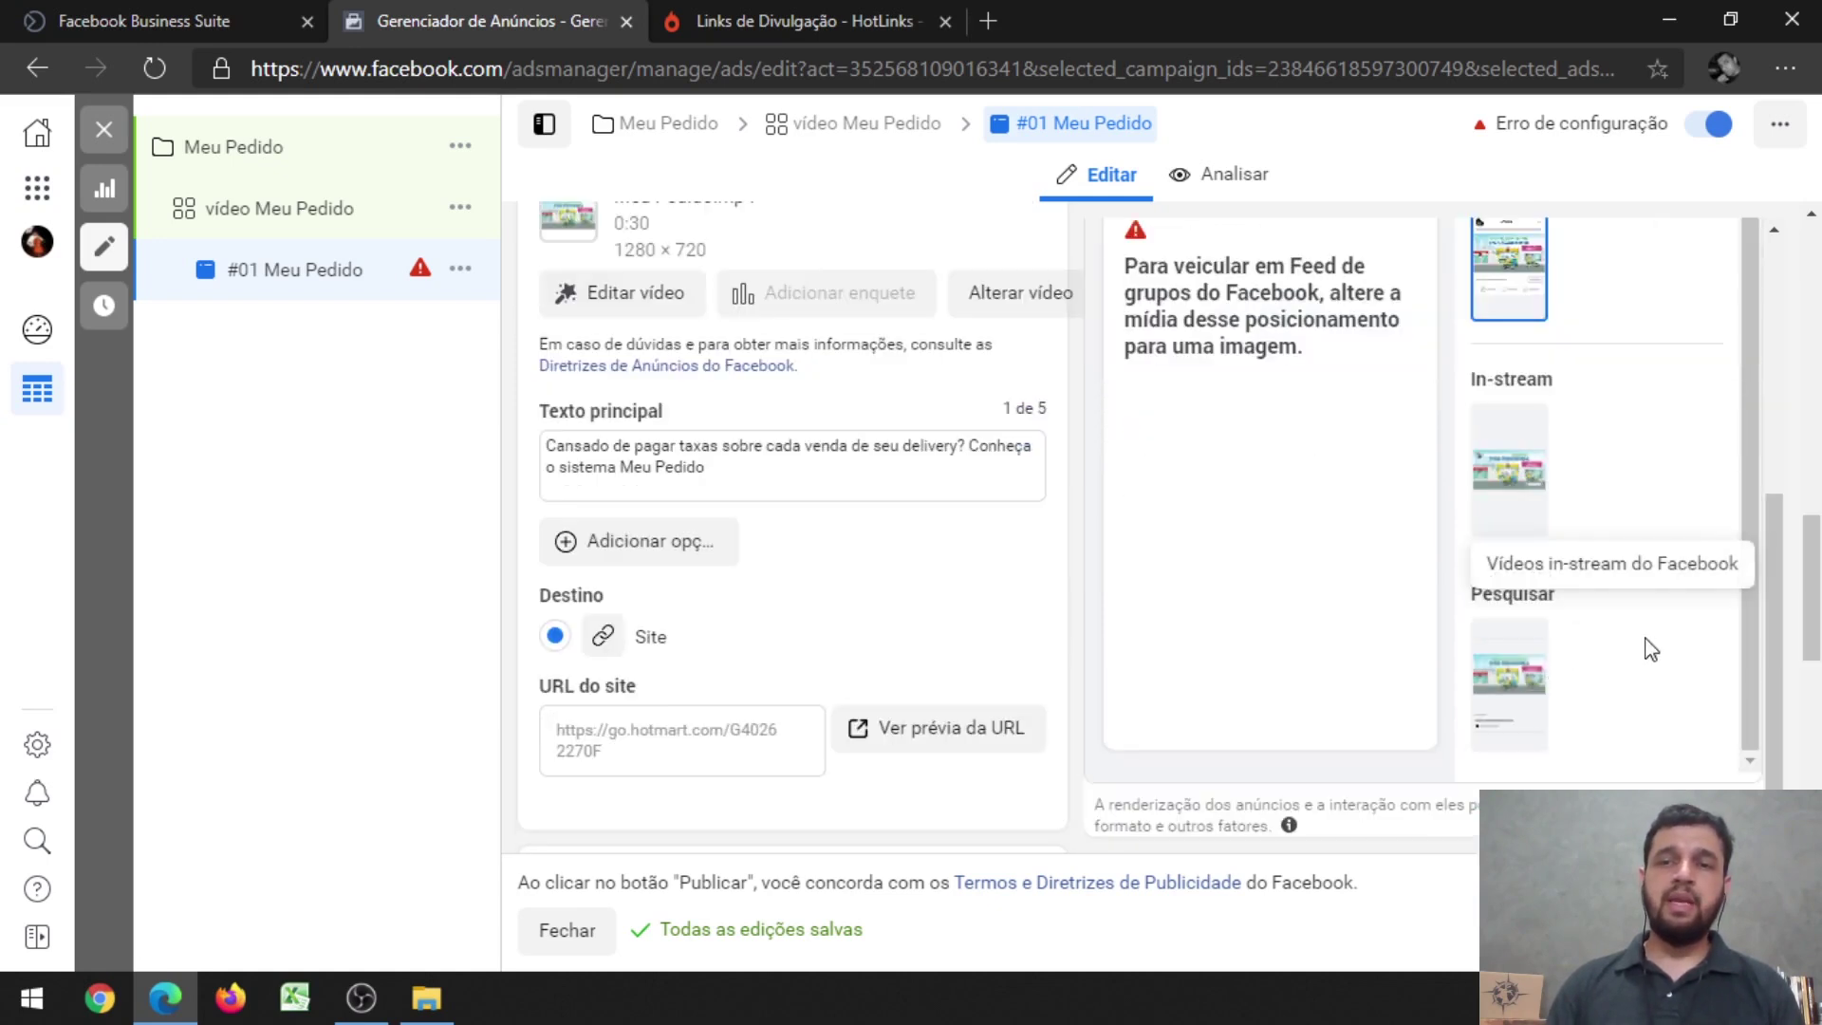
left_click(1519, 491)
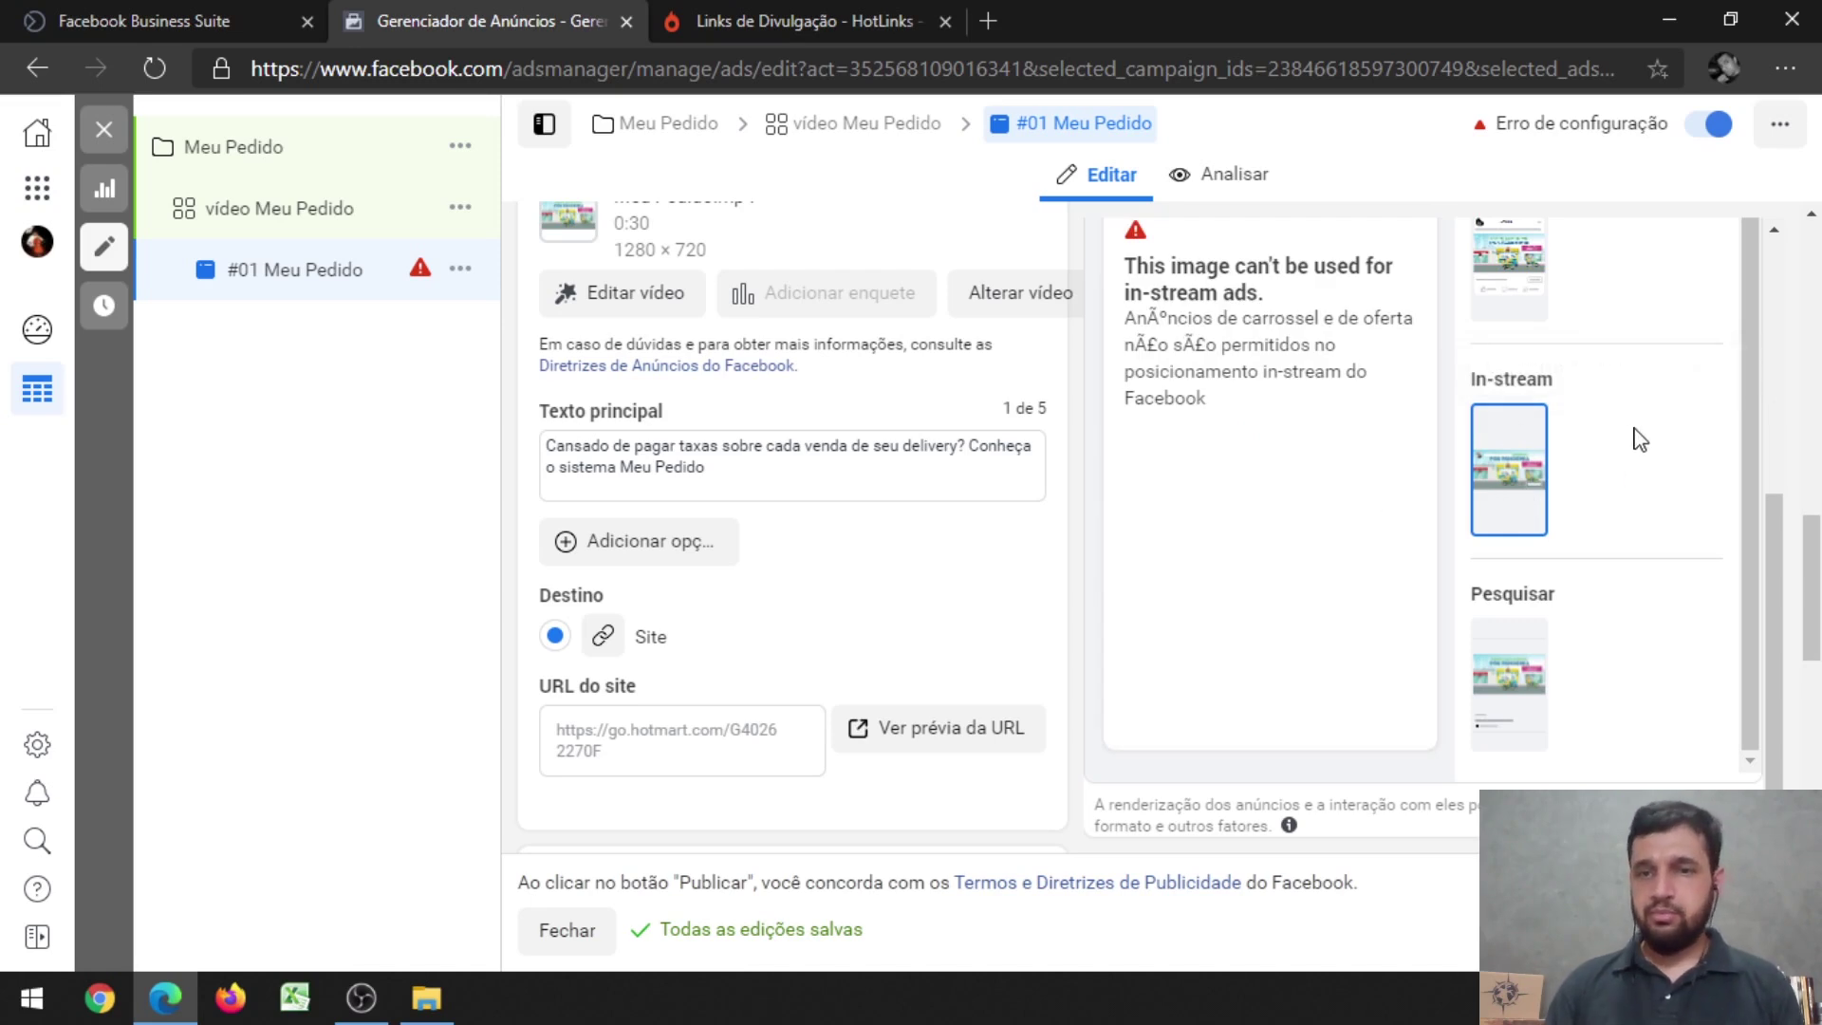
scroll(1721, 534, "up", 1)
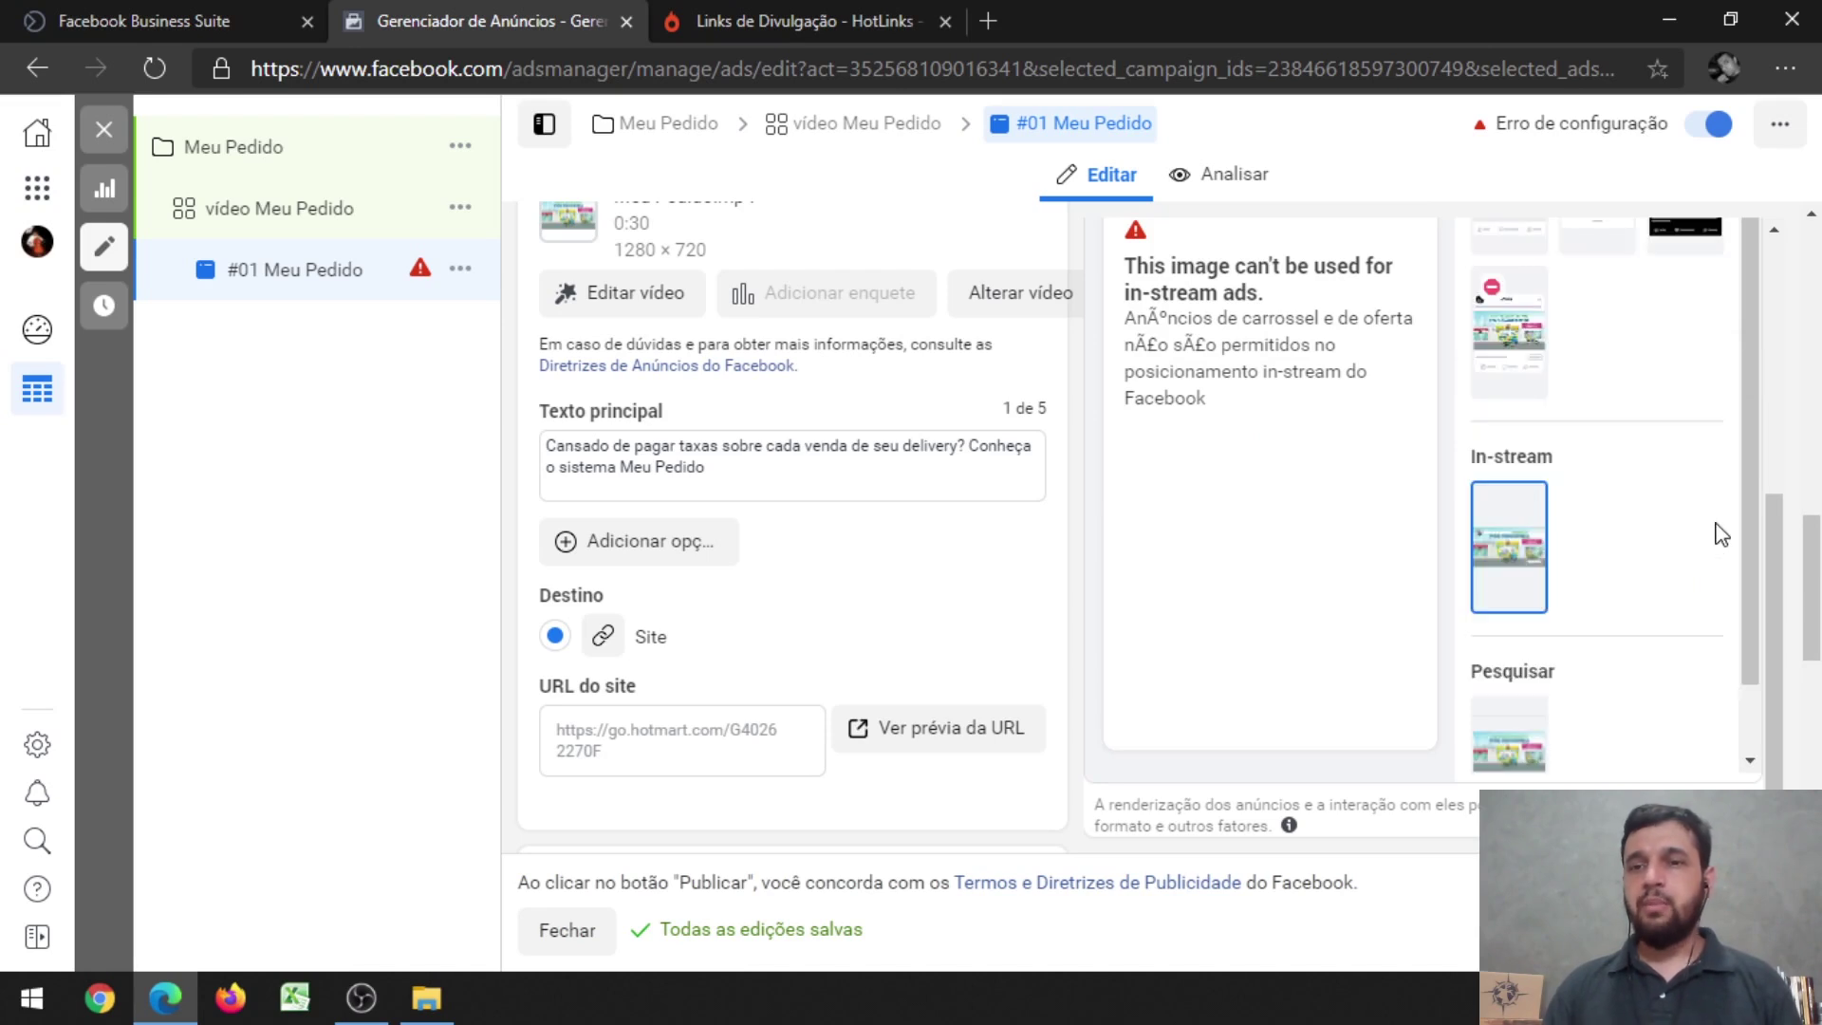
scroll(1725, 536, "up", 4)
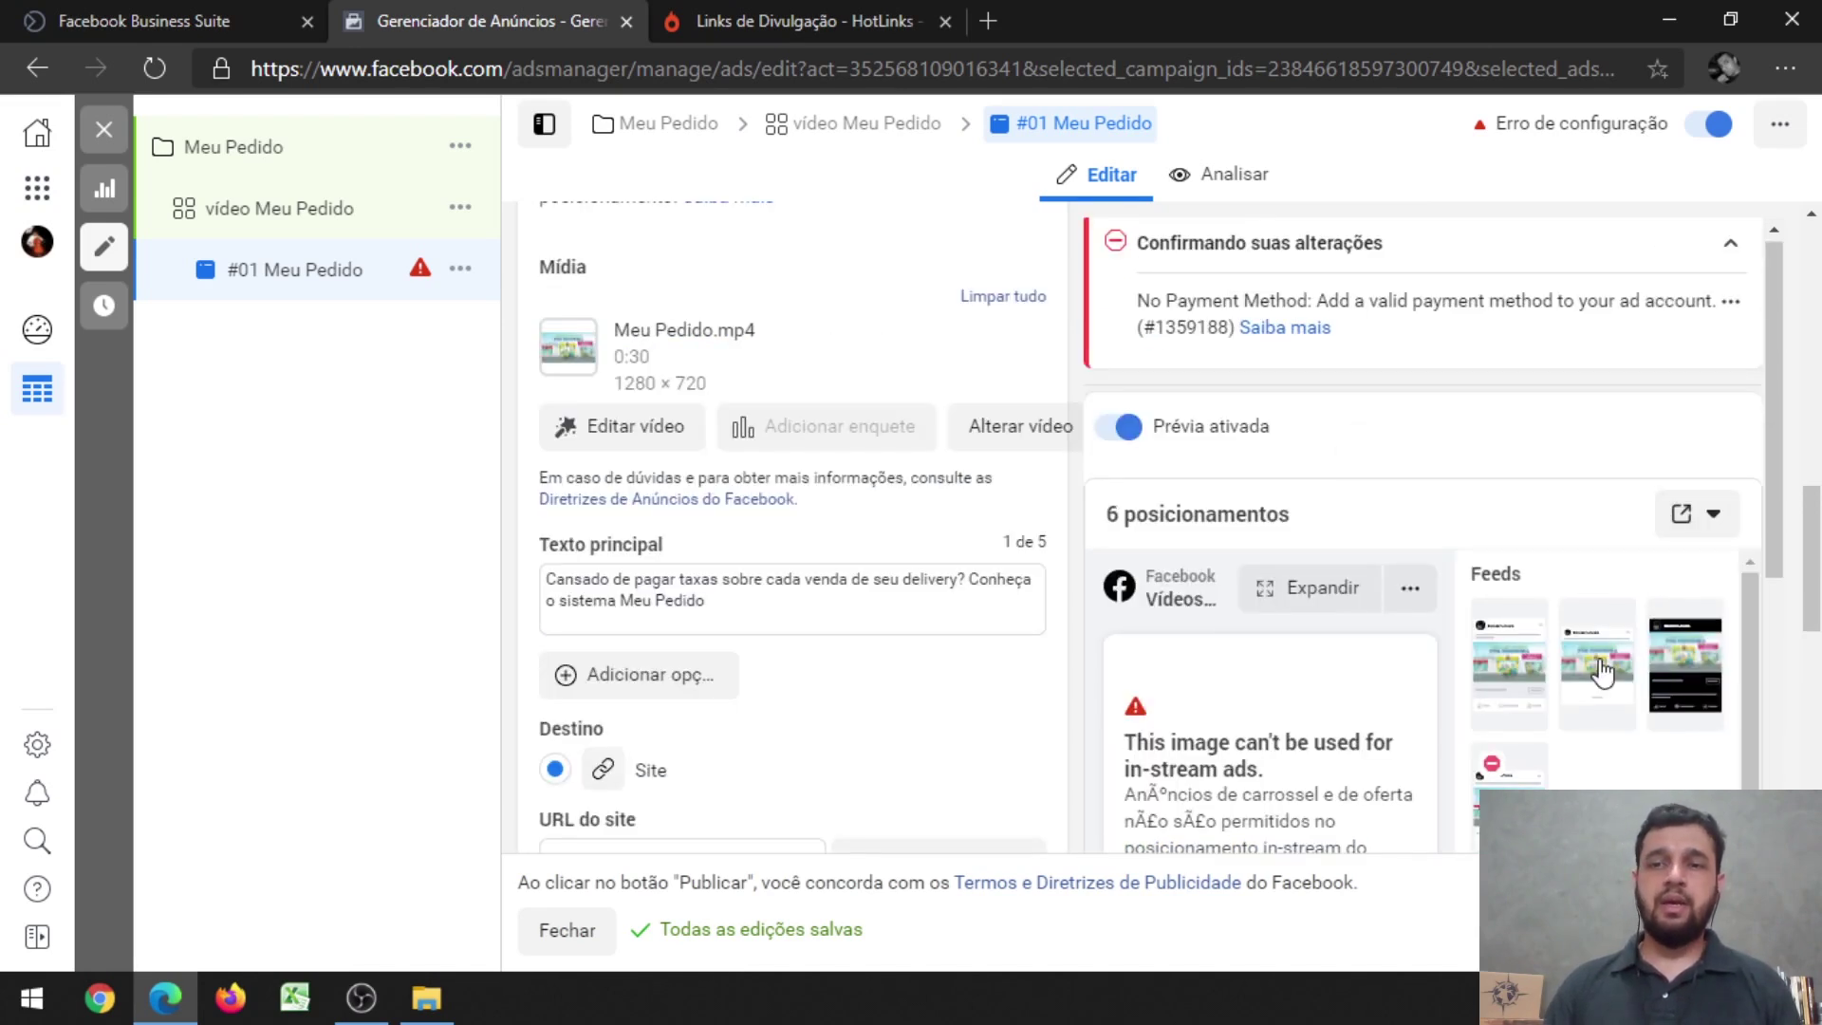
left_click(1602, 672)
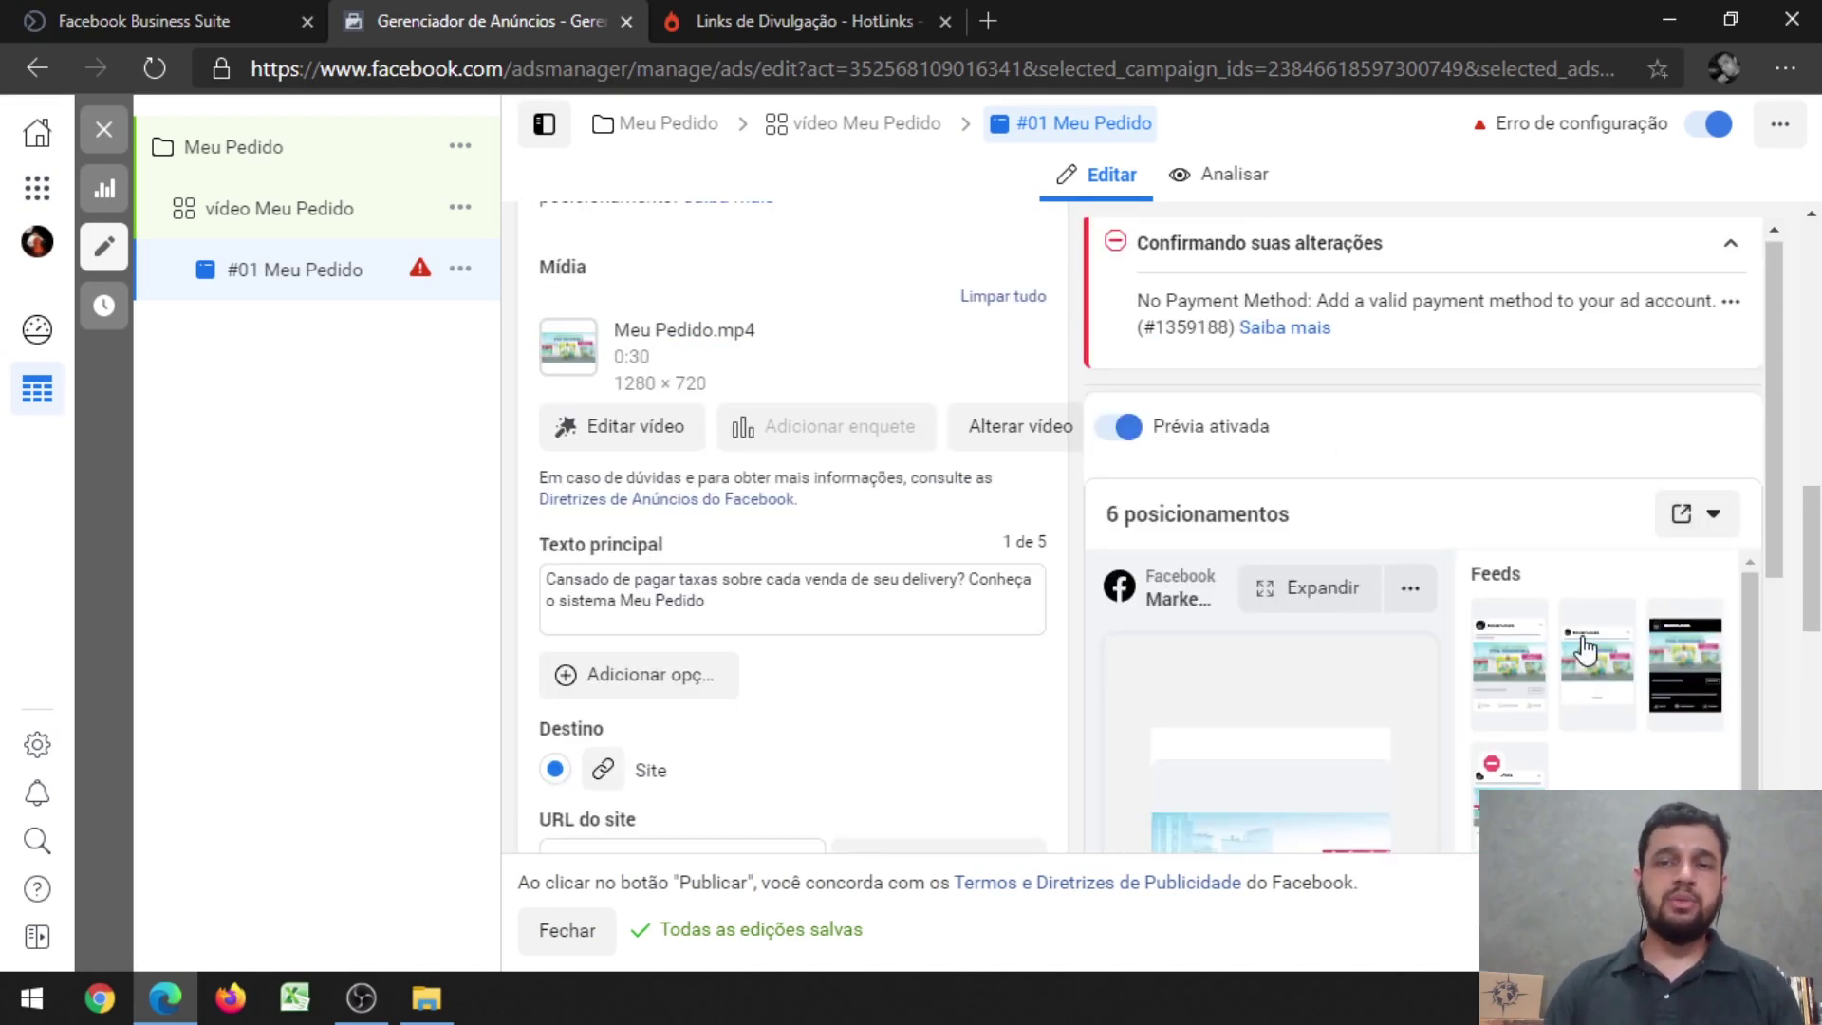
left_click(1499, 675)
scroll(1338, 607, "down", 3)
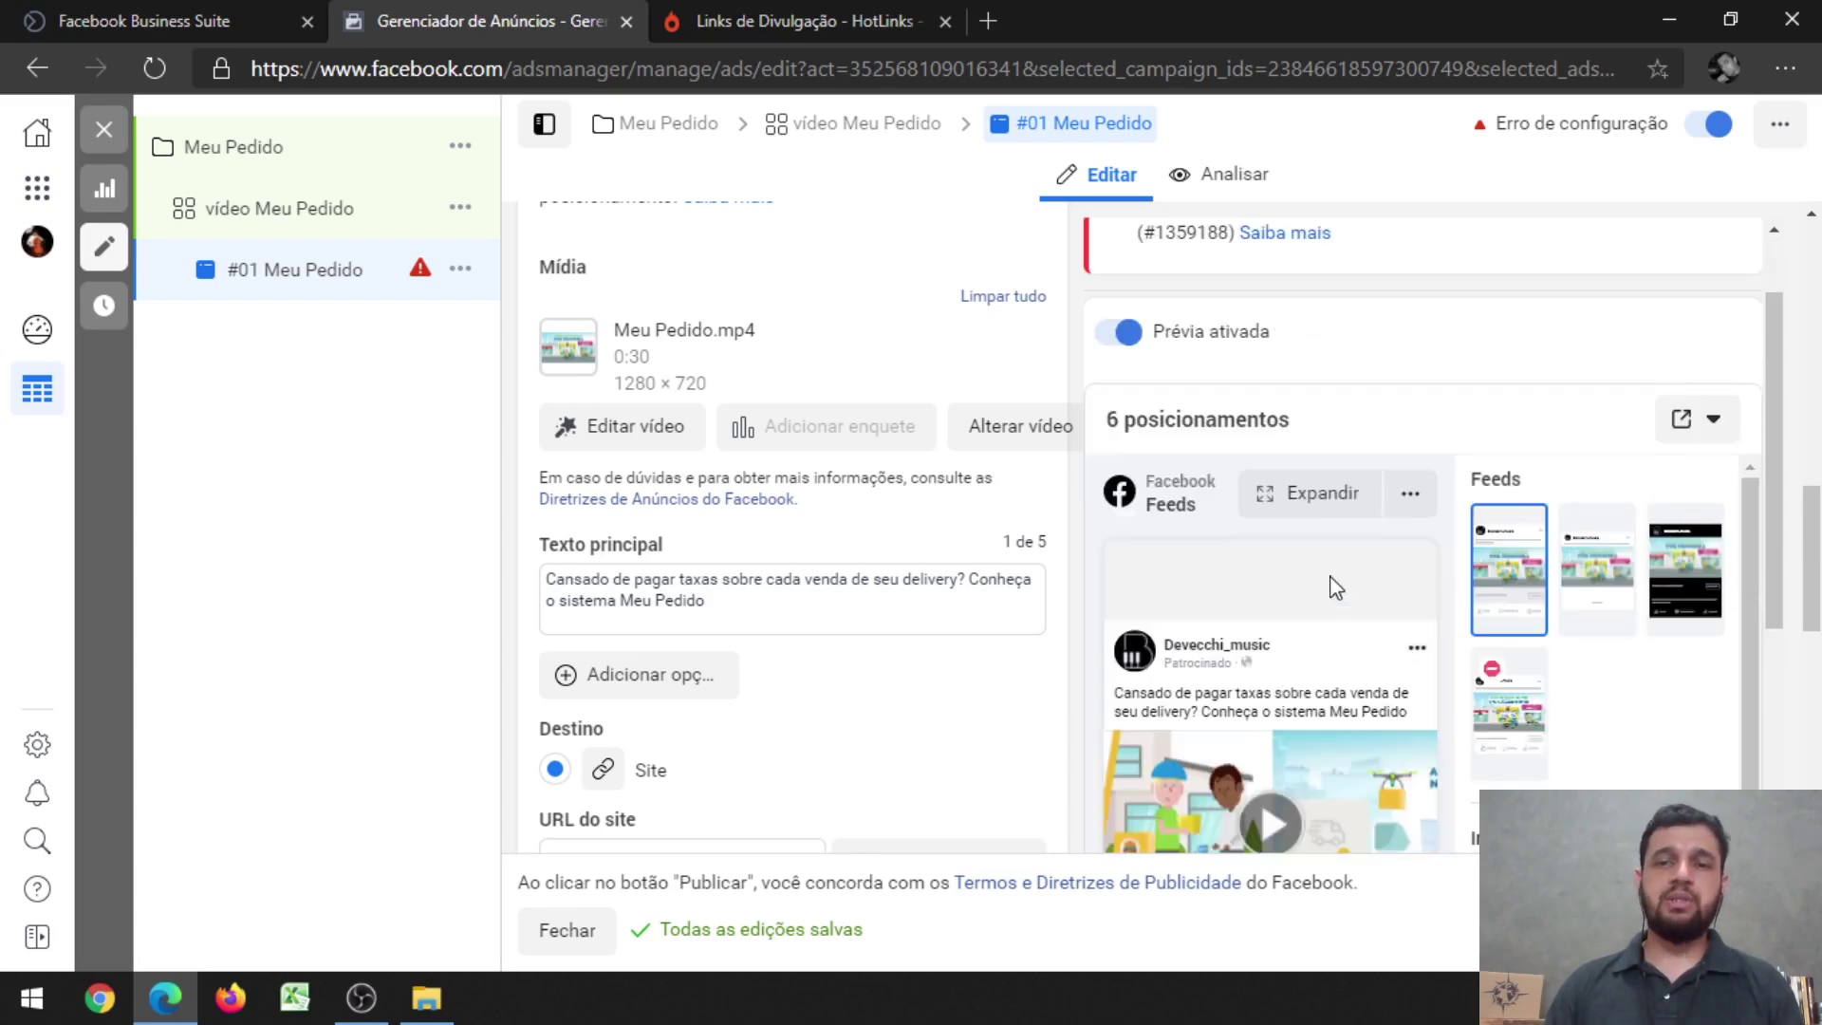
- Review the ad's Rastreamento section, including the website pixel, app events, offline events and URL parameters
scroll(1352, 584, "down", 6)
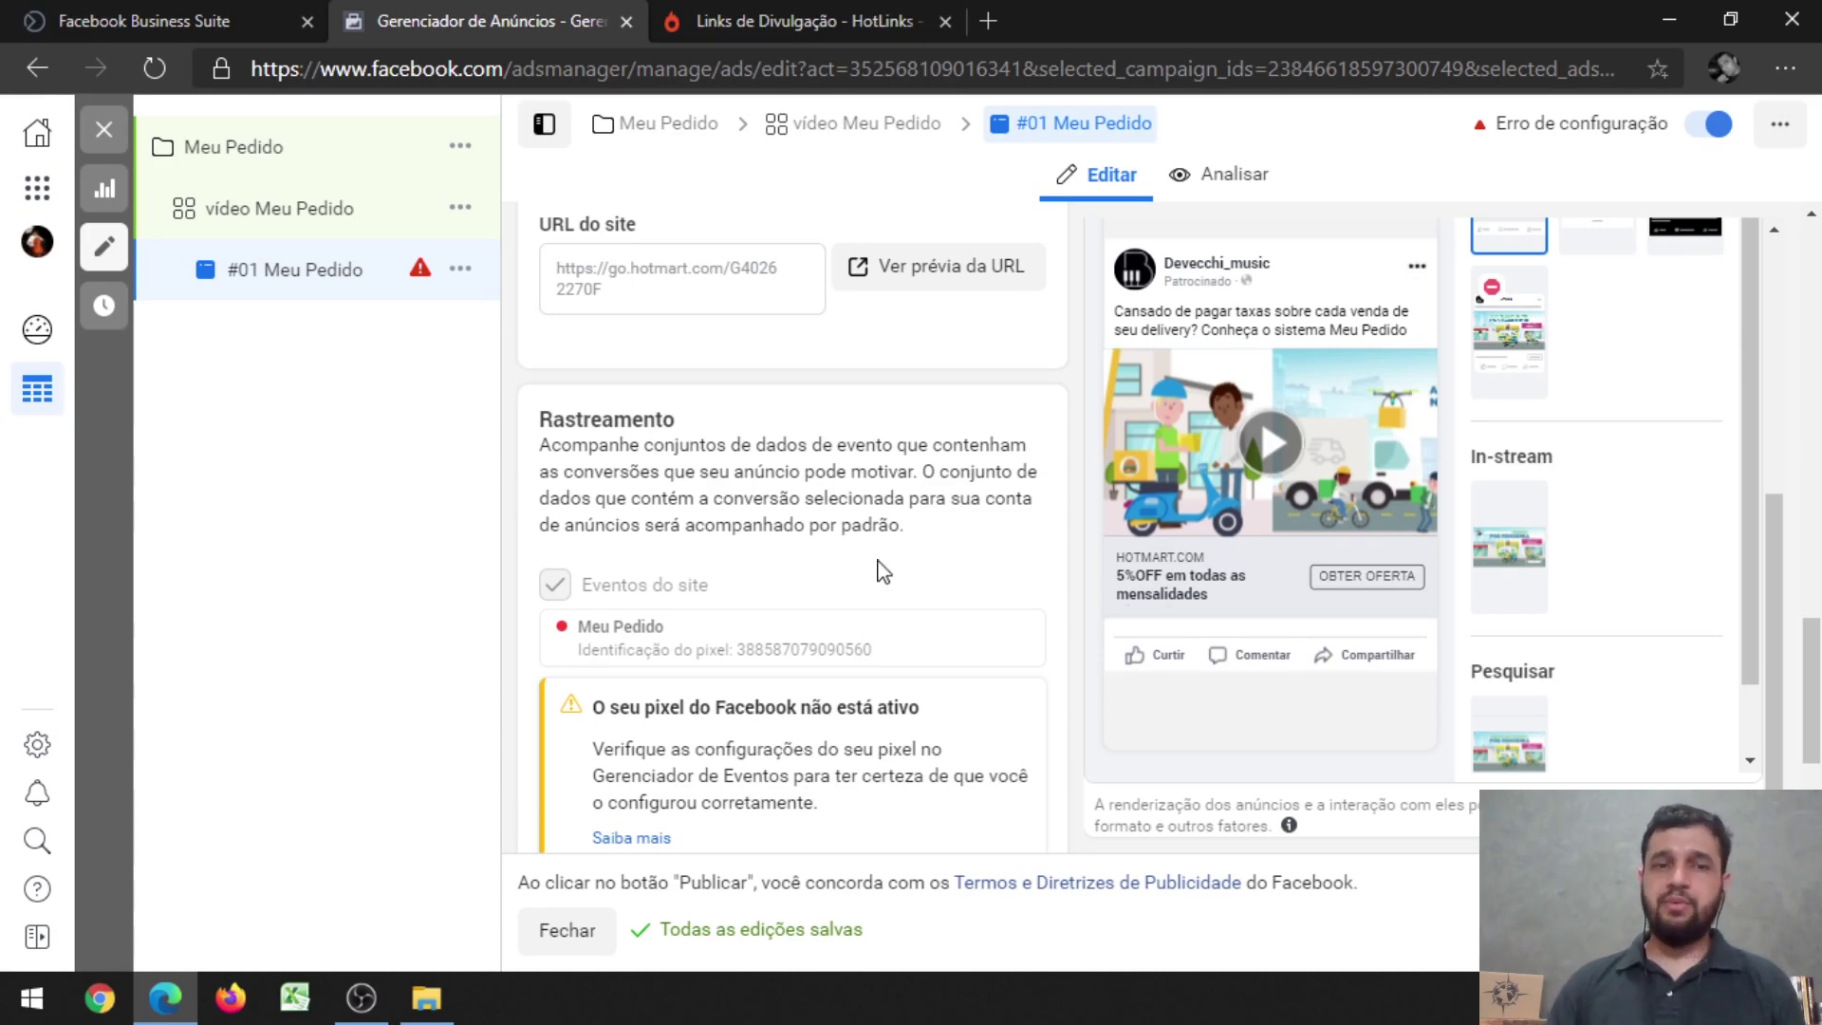
scroll(882, 570, "down", 3)
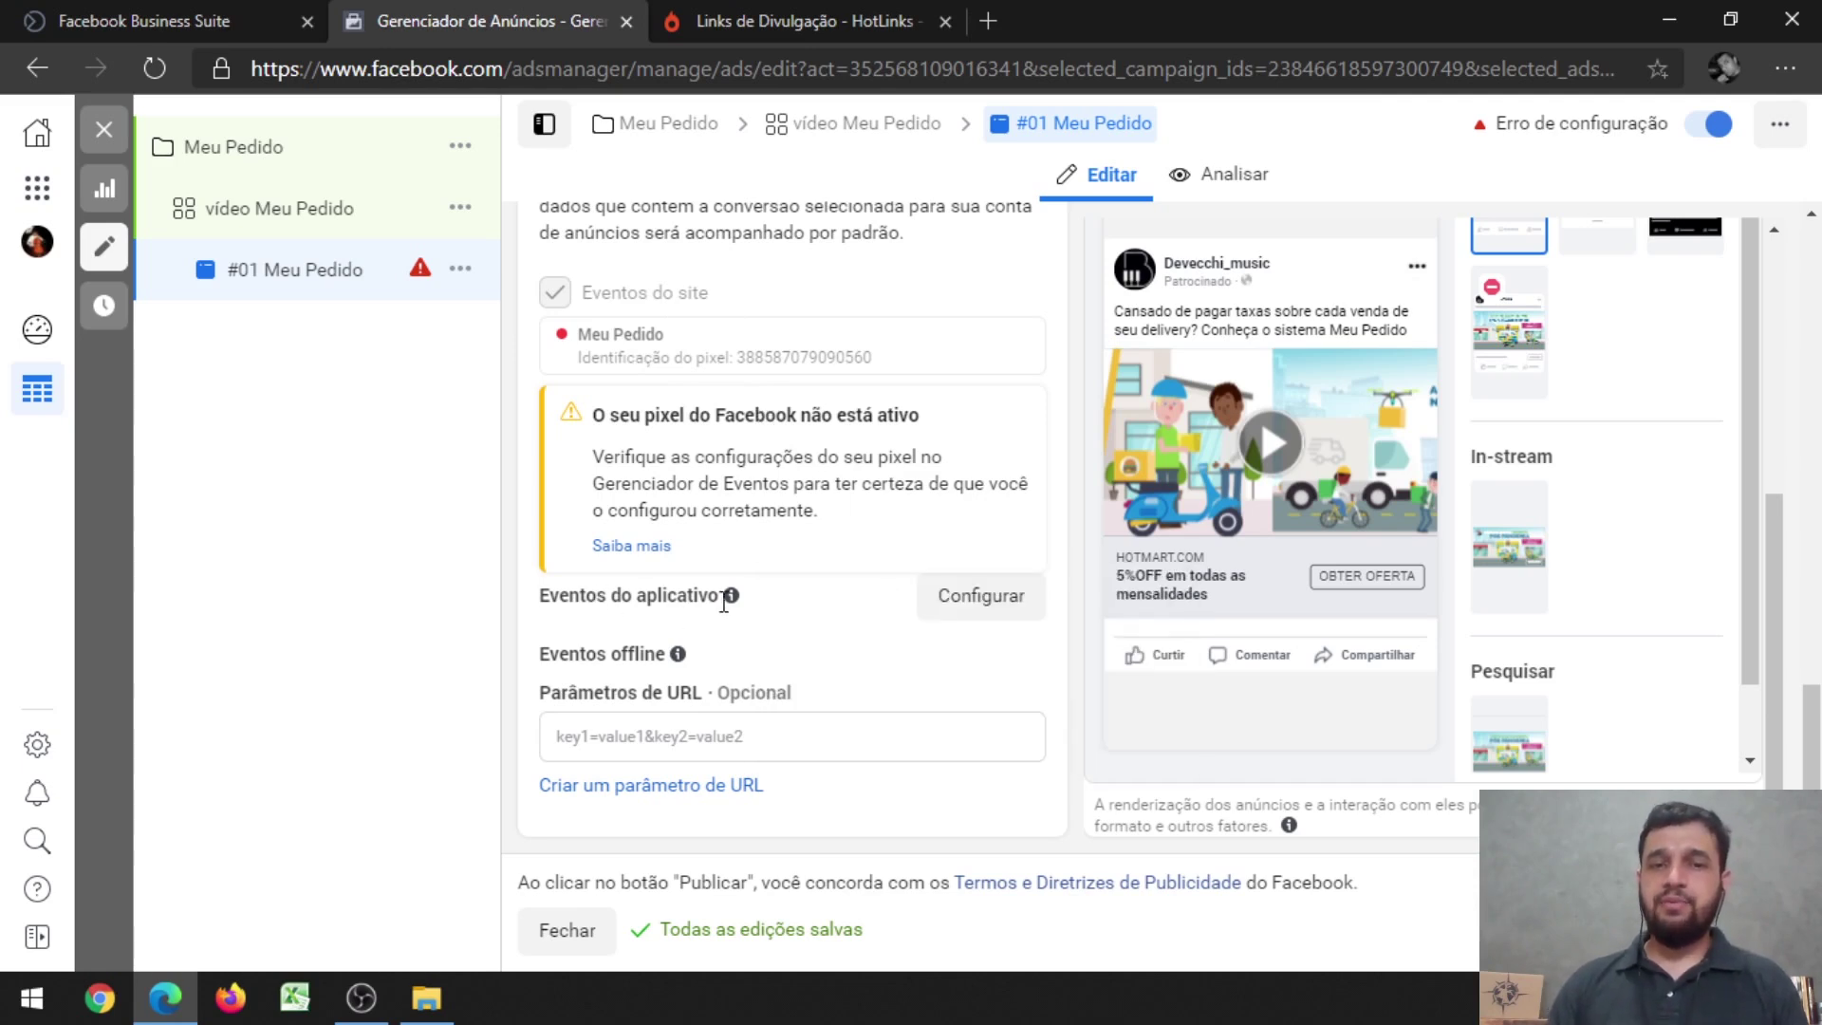
mouse_move(731, 595)
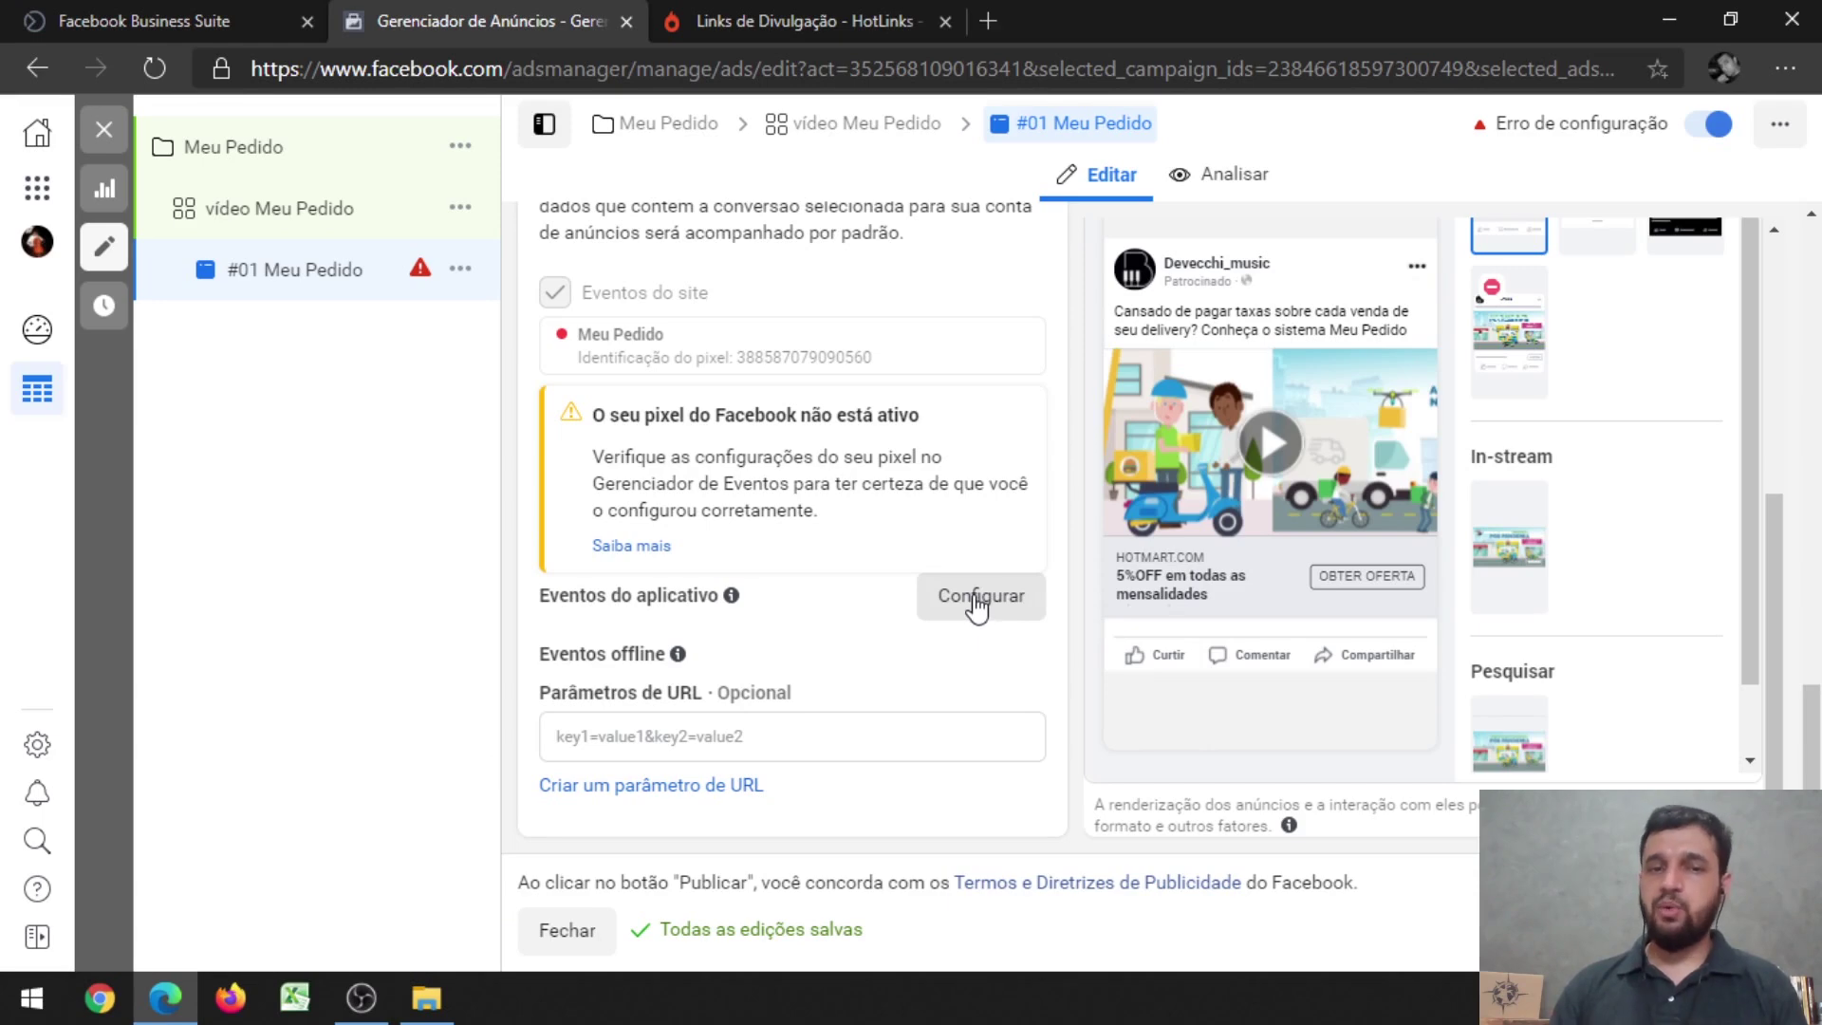
mouse_move(692, 660)
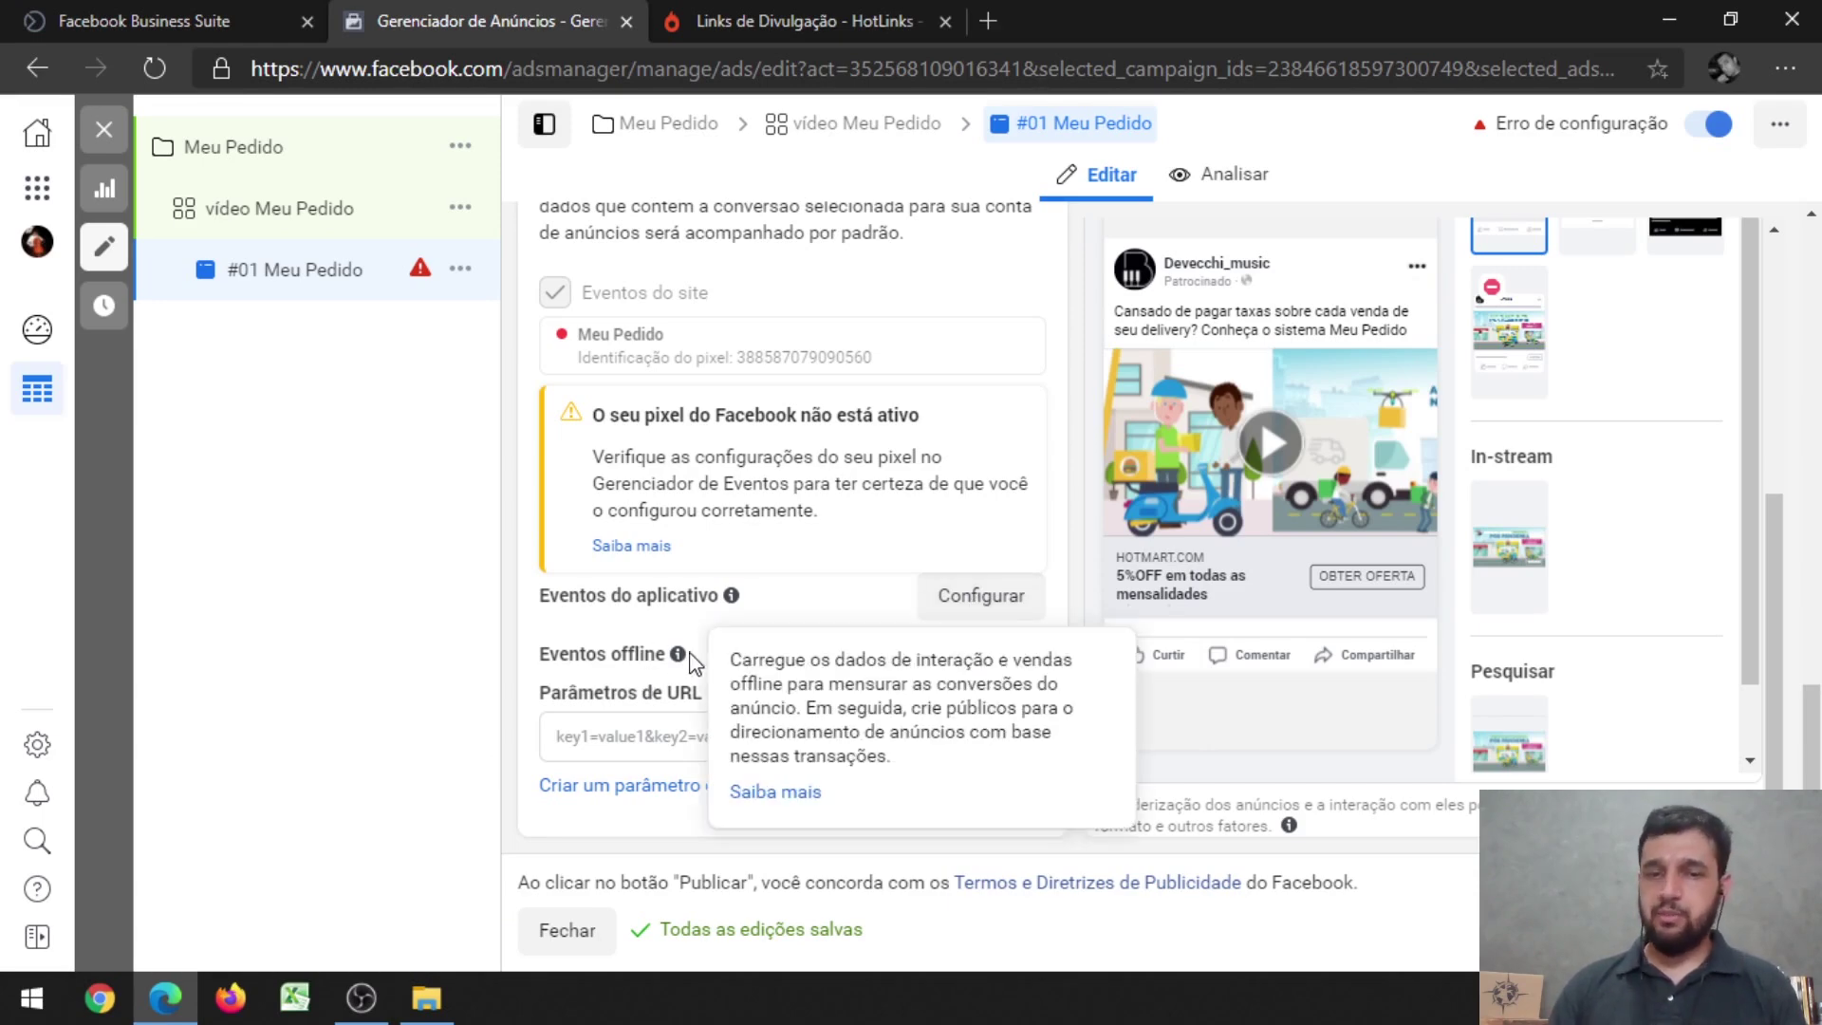
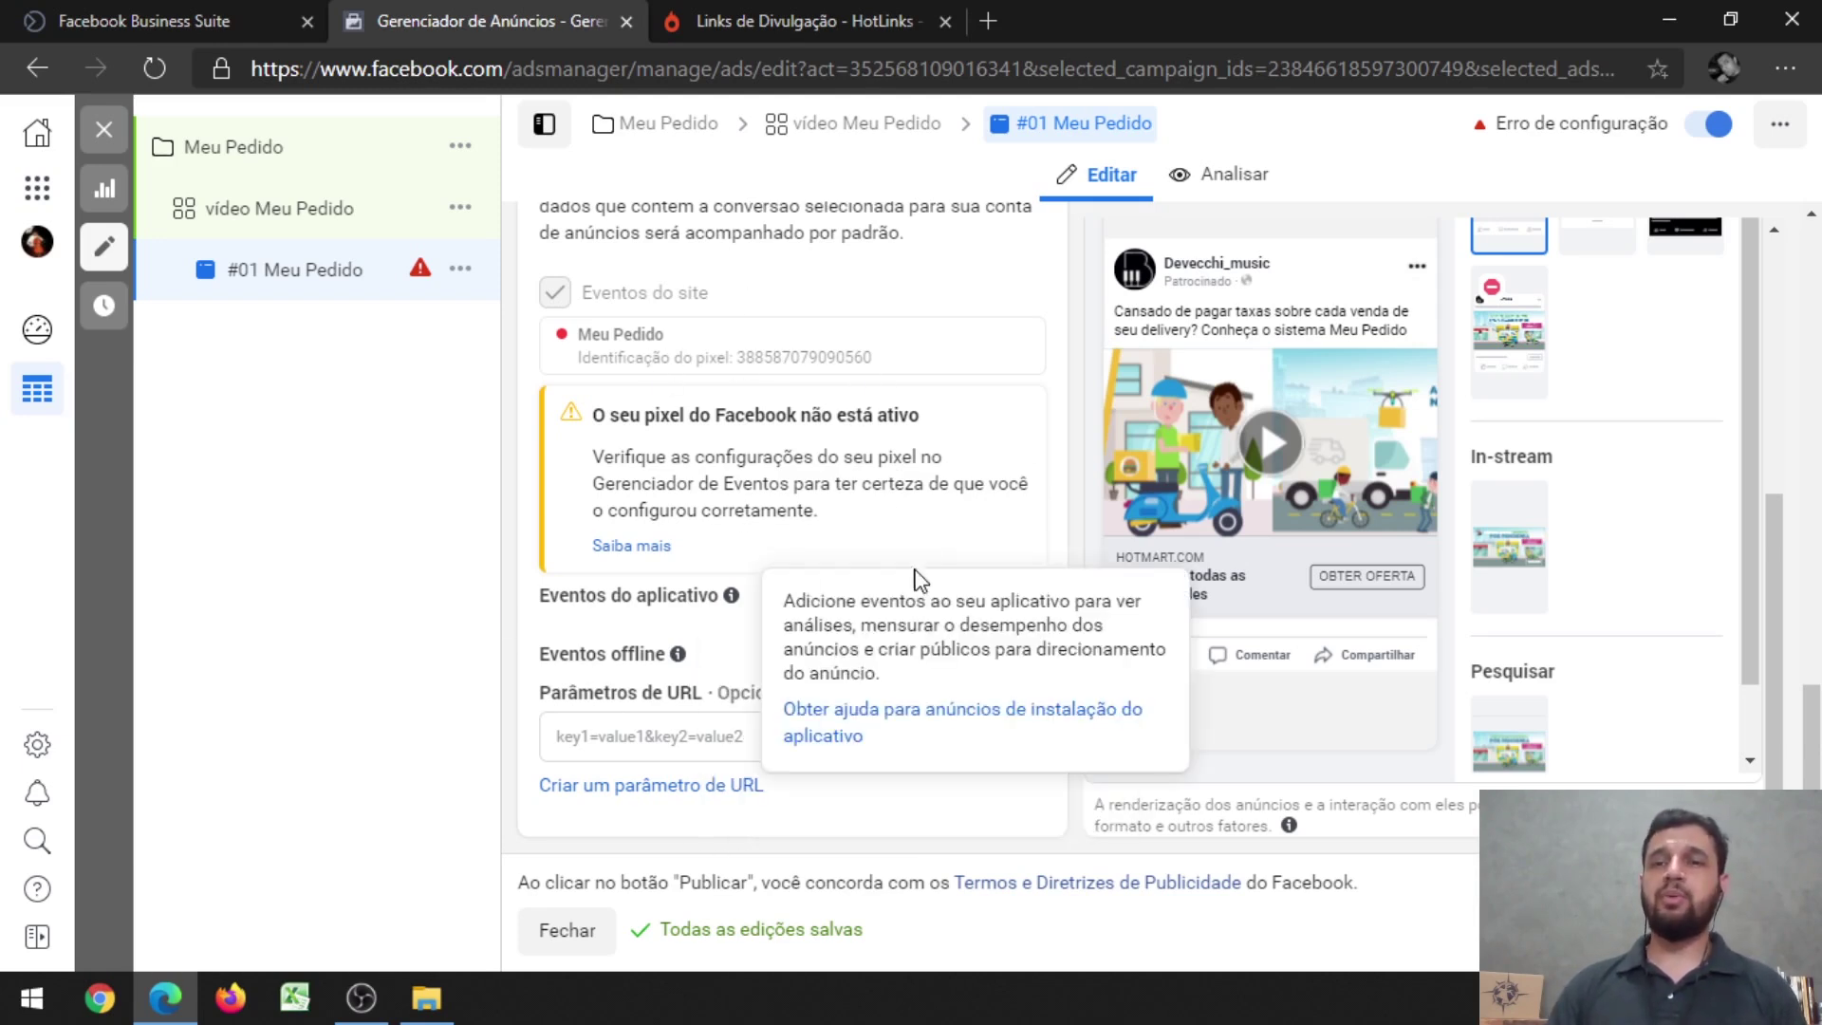
scroll(920, 551, "up", 1)
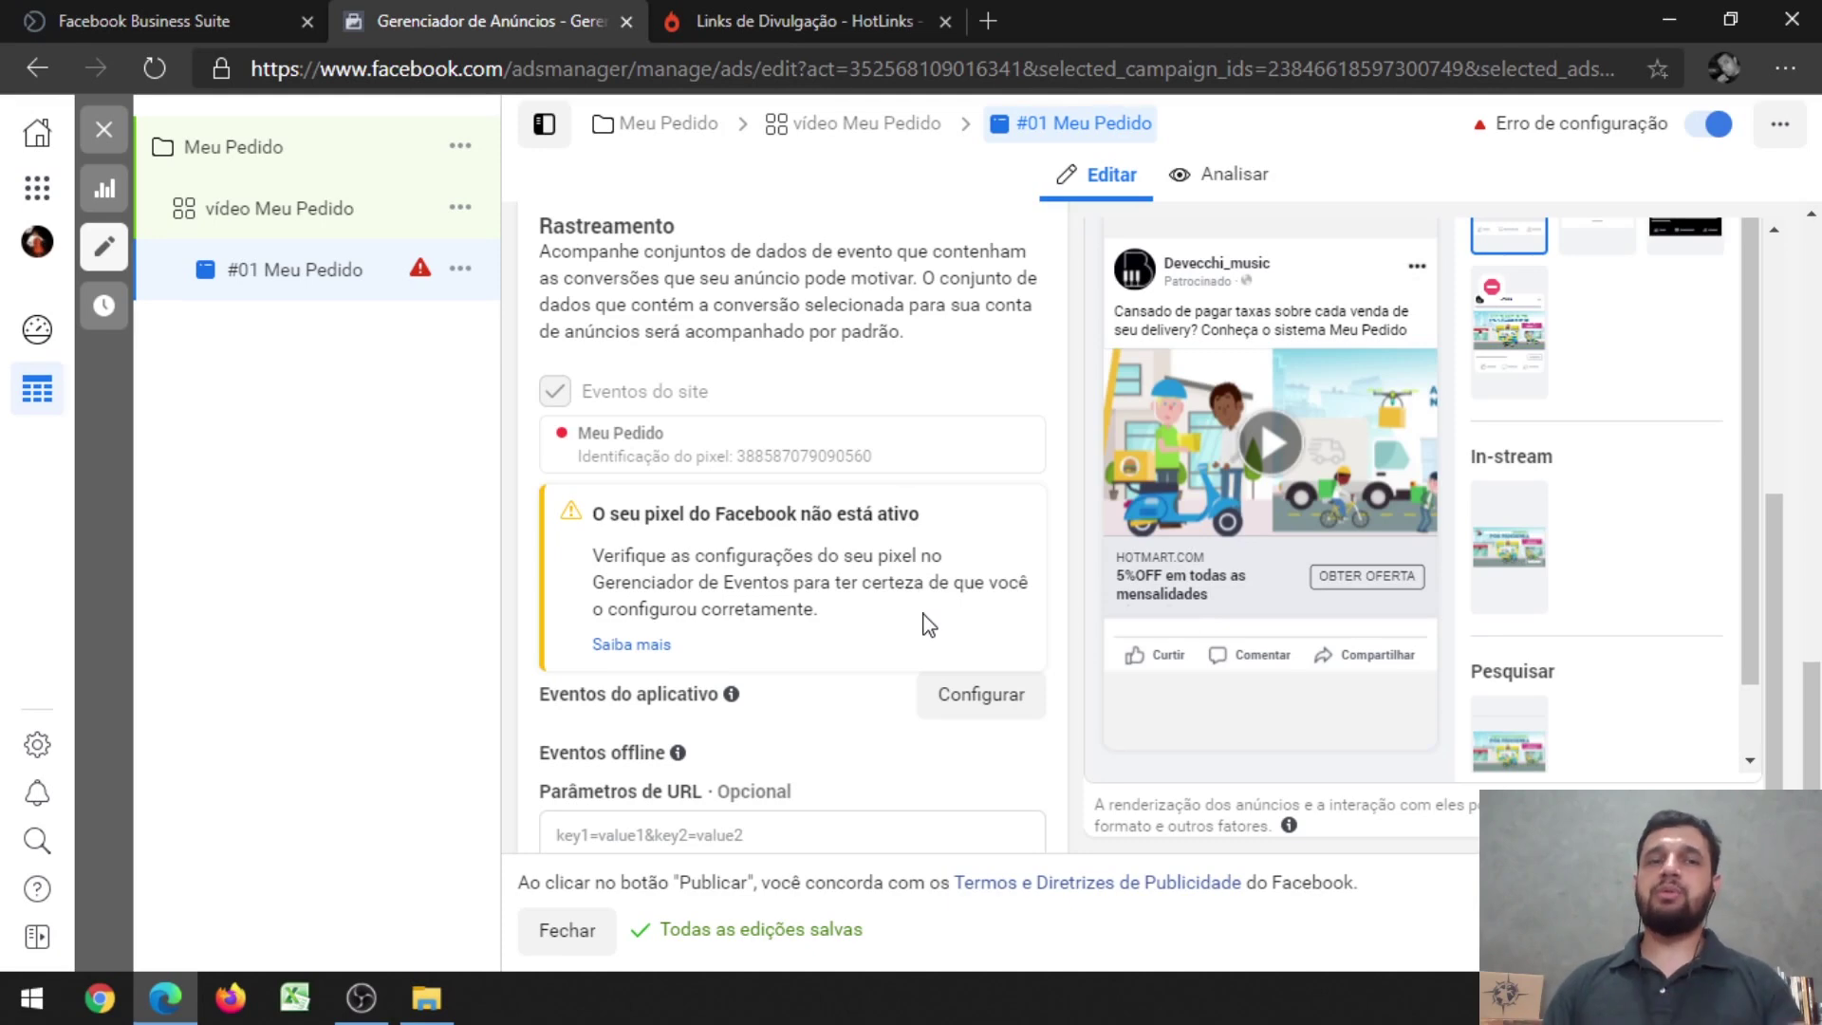
scroll(927, 623, "up", 2)
- Examine the configuration error reported for the ad #01 Meu Pedido and its notice above the preview
mouse_move(418, 275)
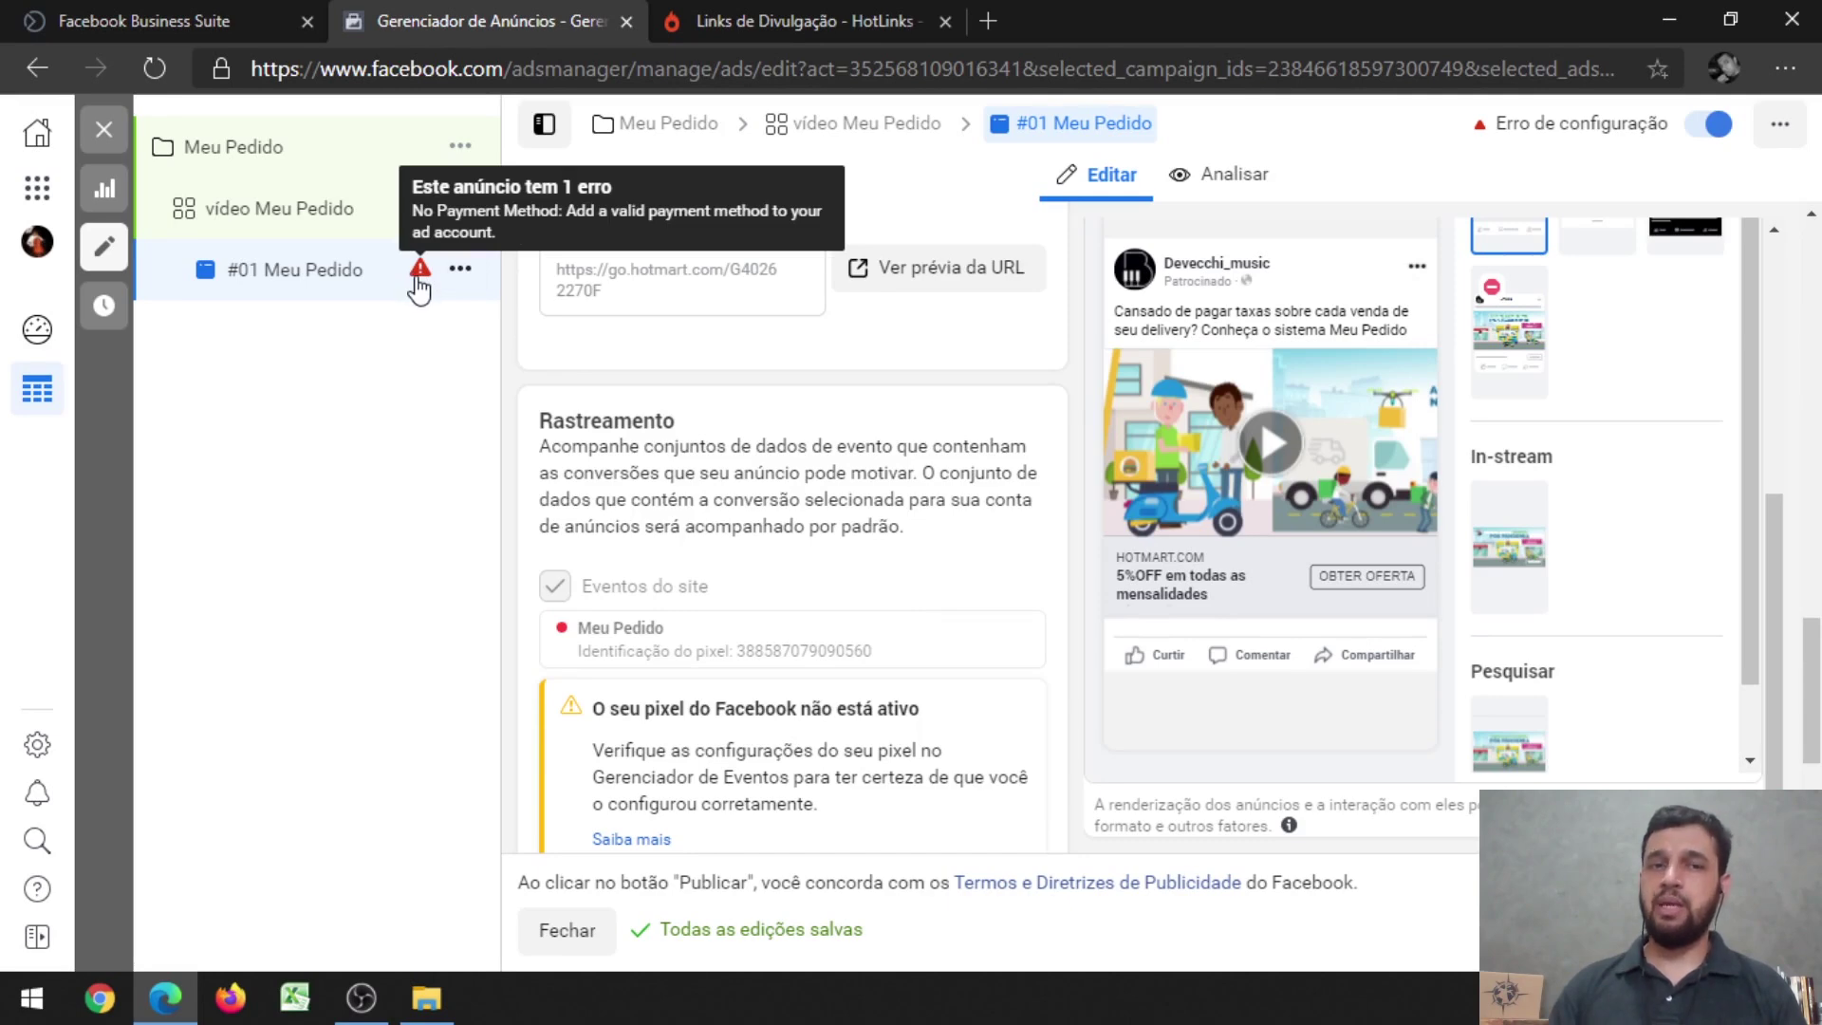
scroll(1233, 566, "up", 4)
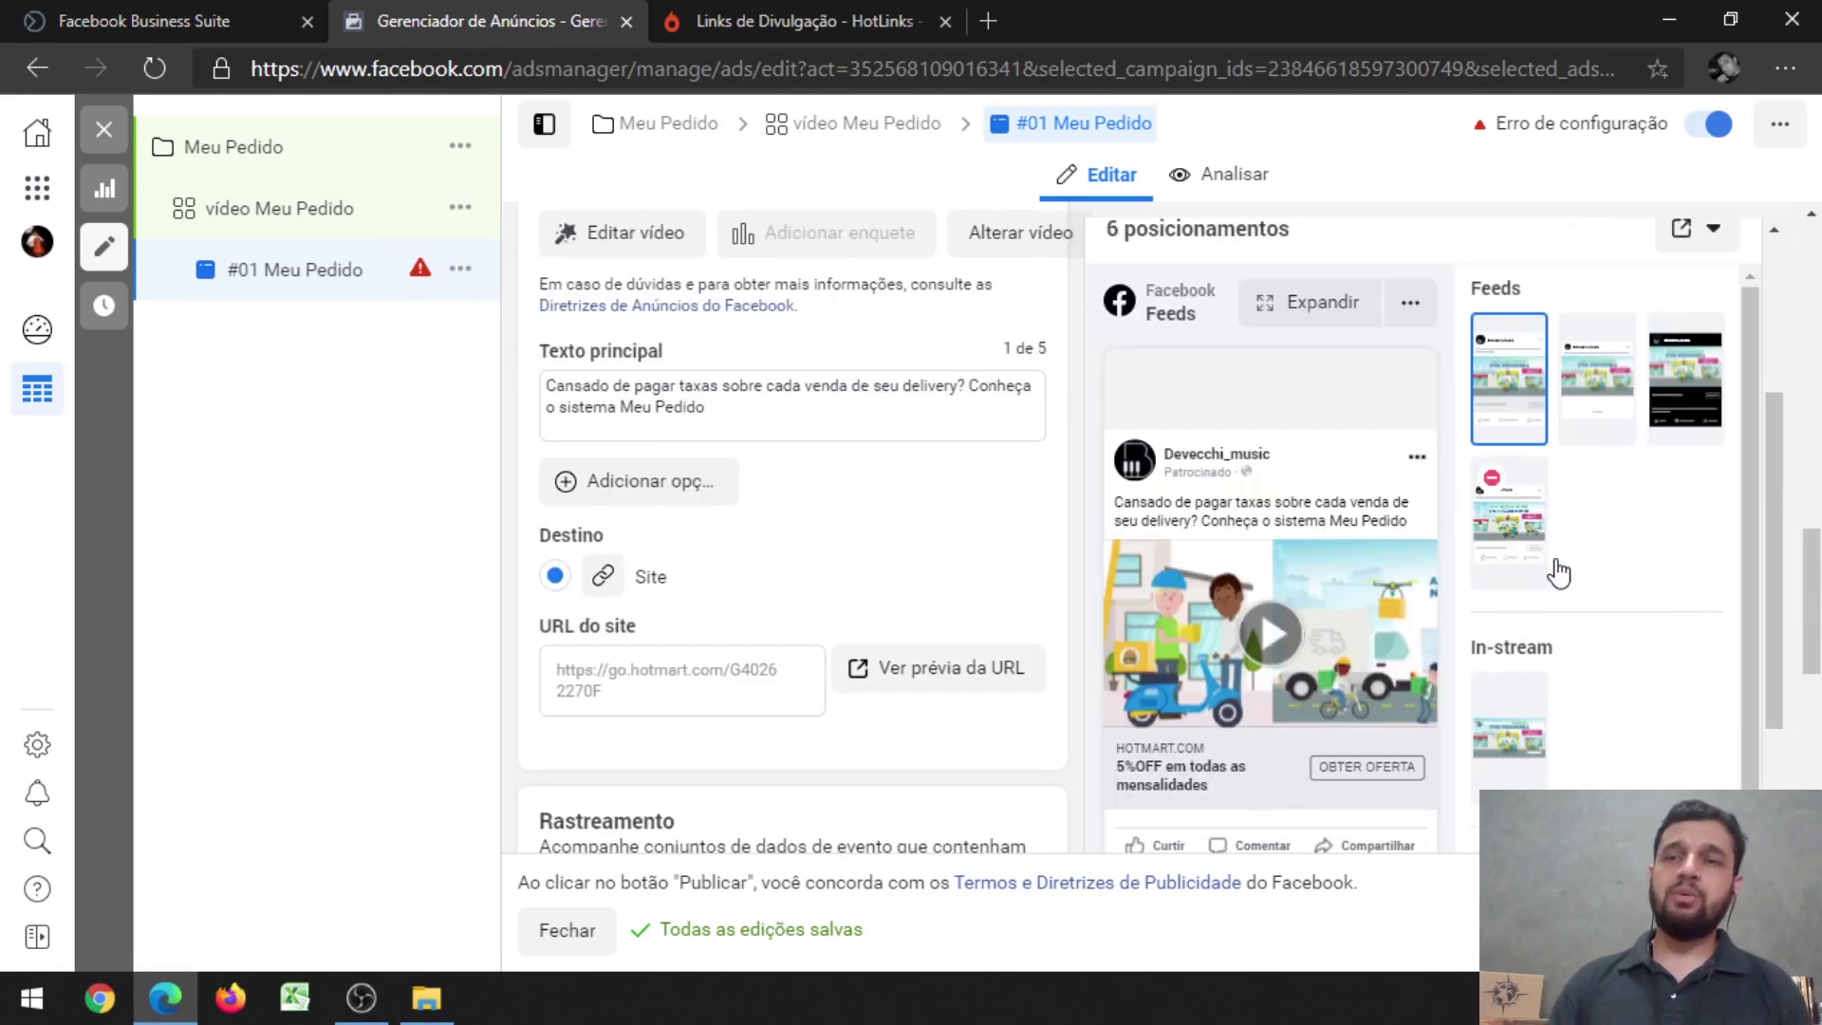
scroll(1559, 572, "up", 5)
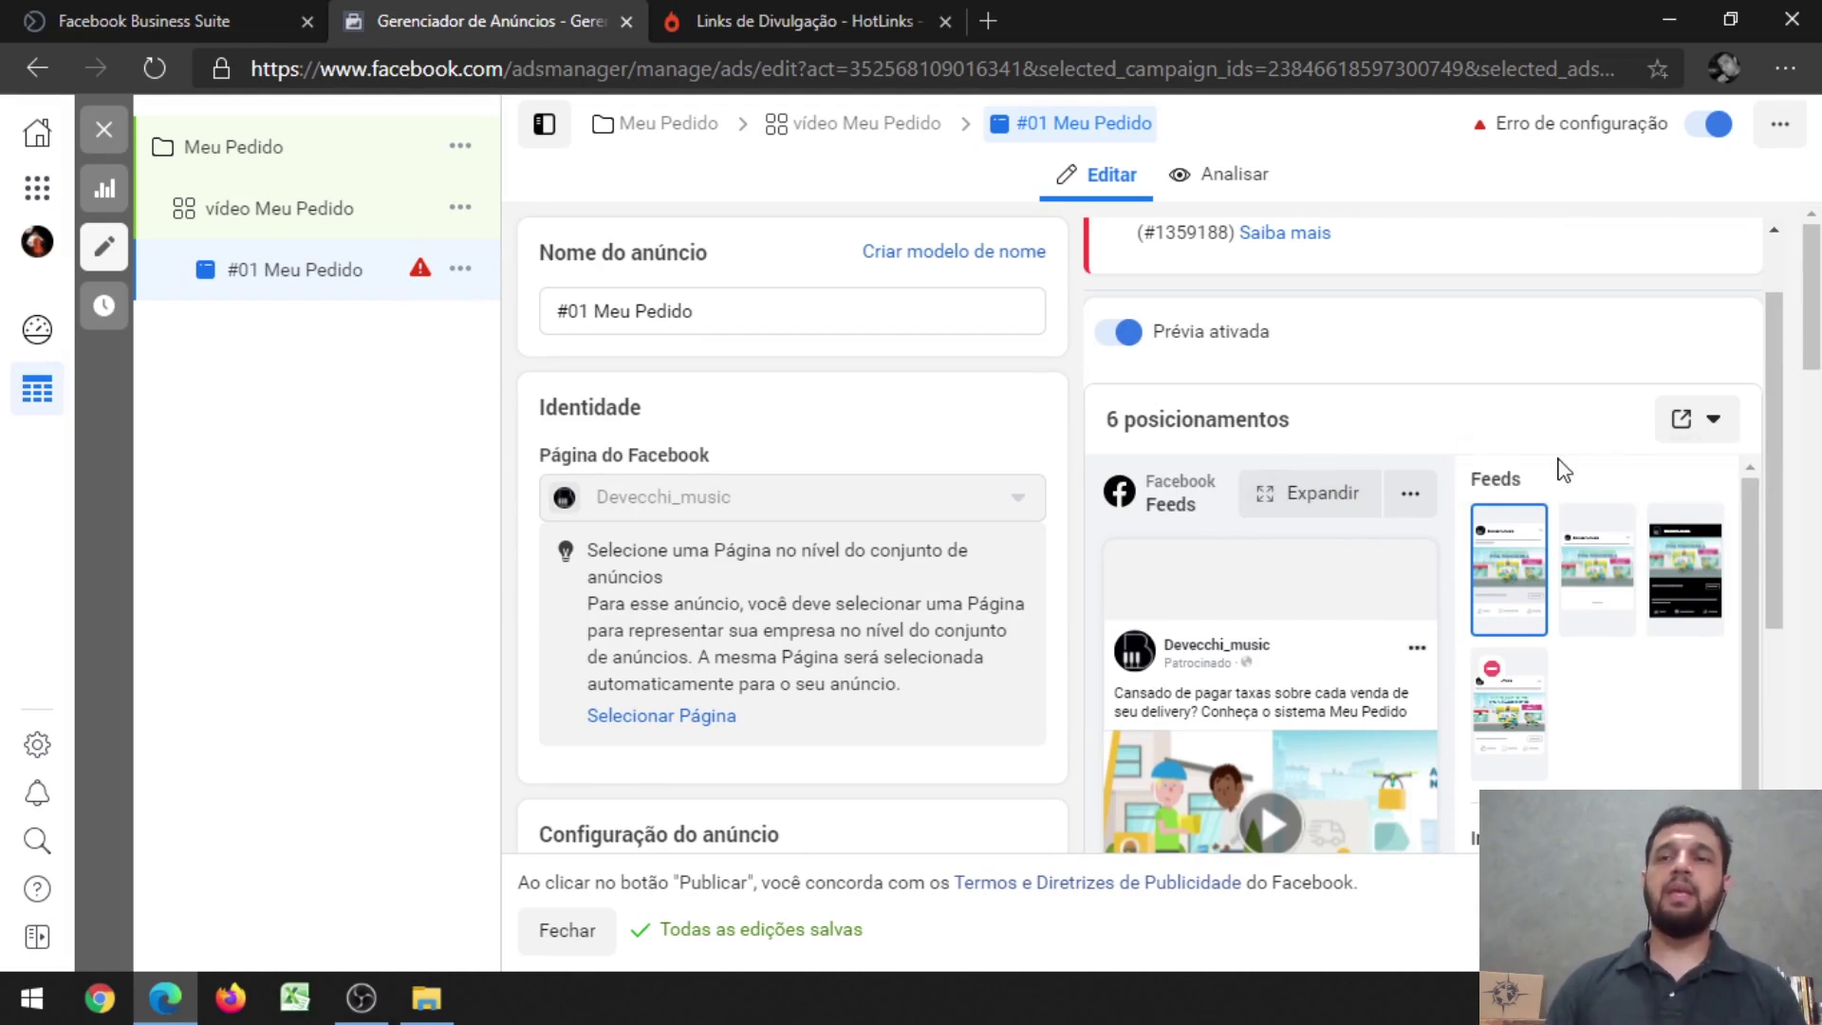
scroll(1780, 512, "up", 1)
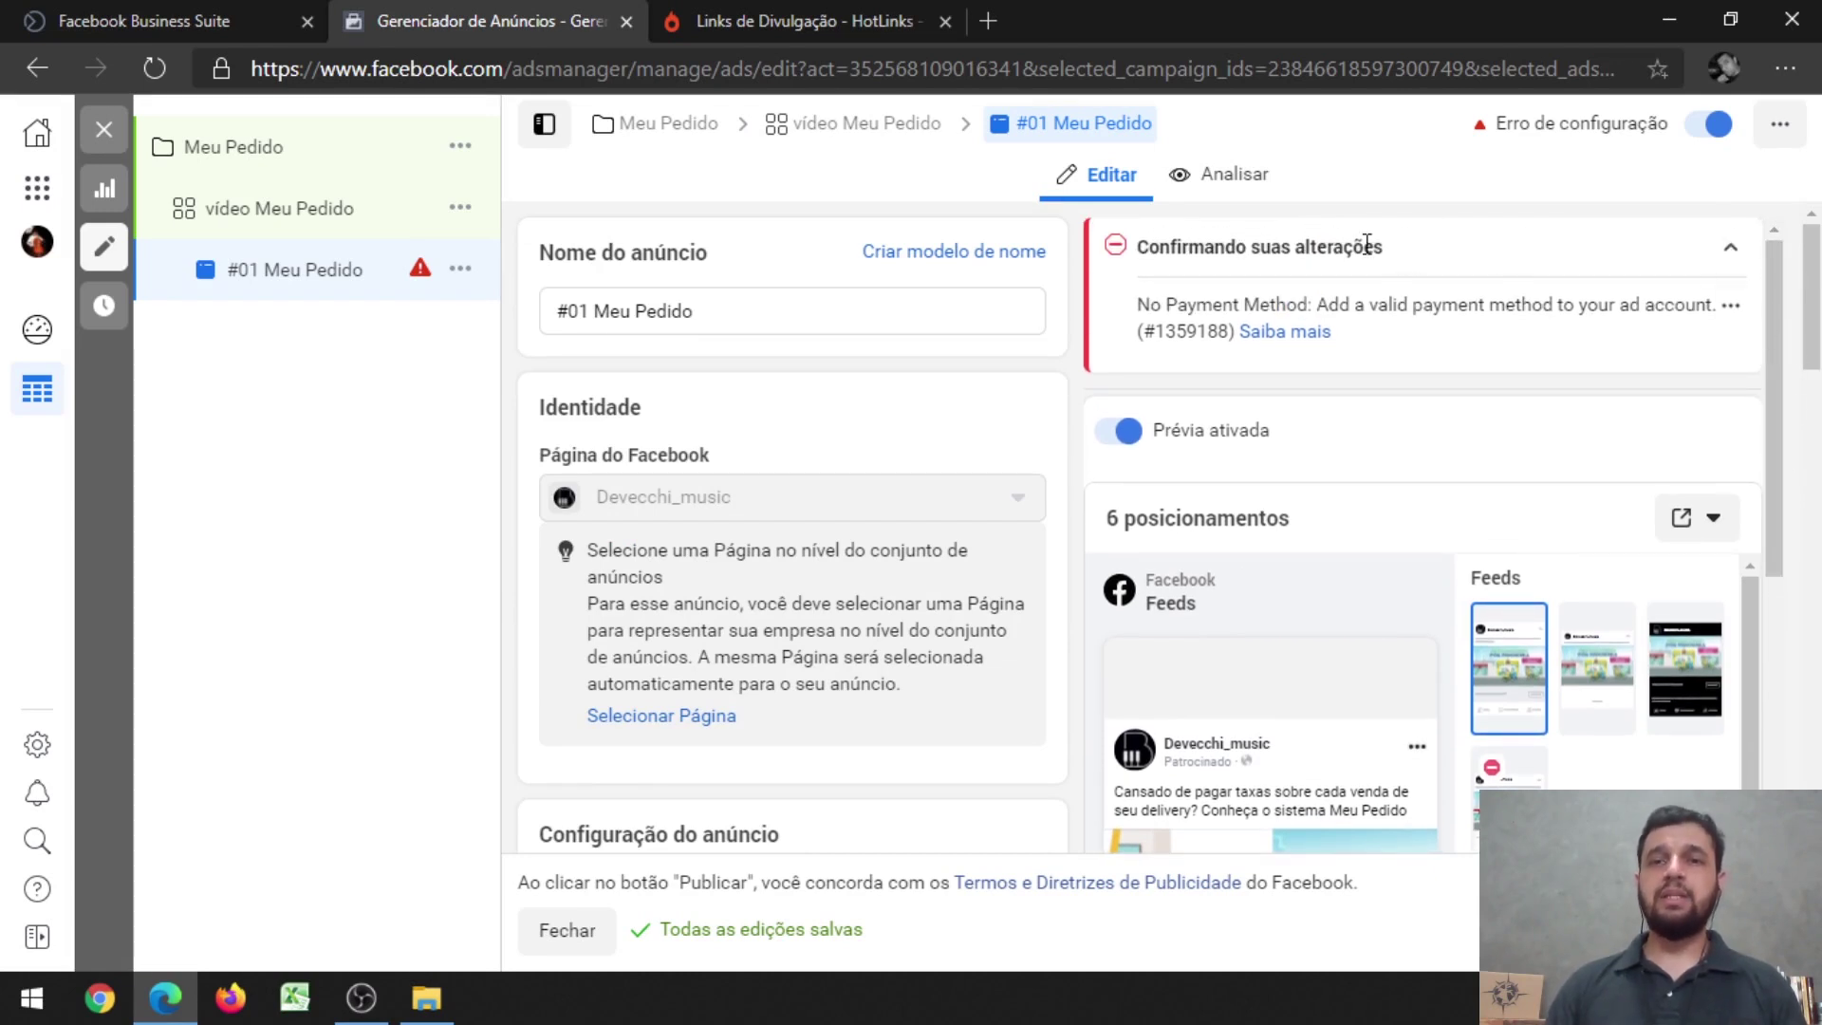
left_click_drag(1138, 308, 1307, 314)
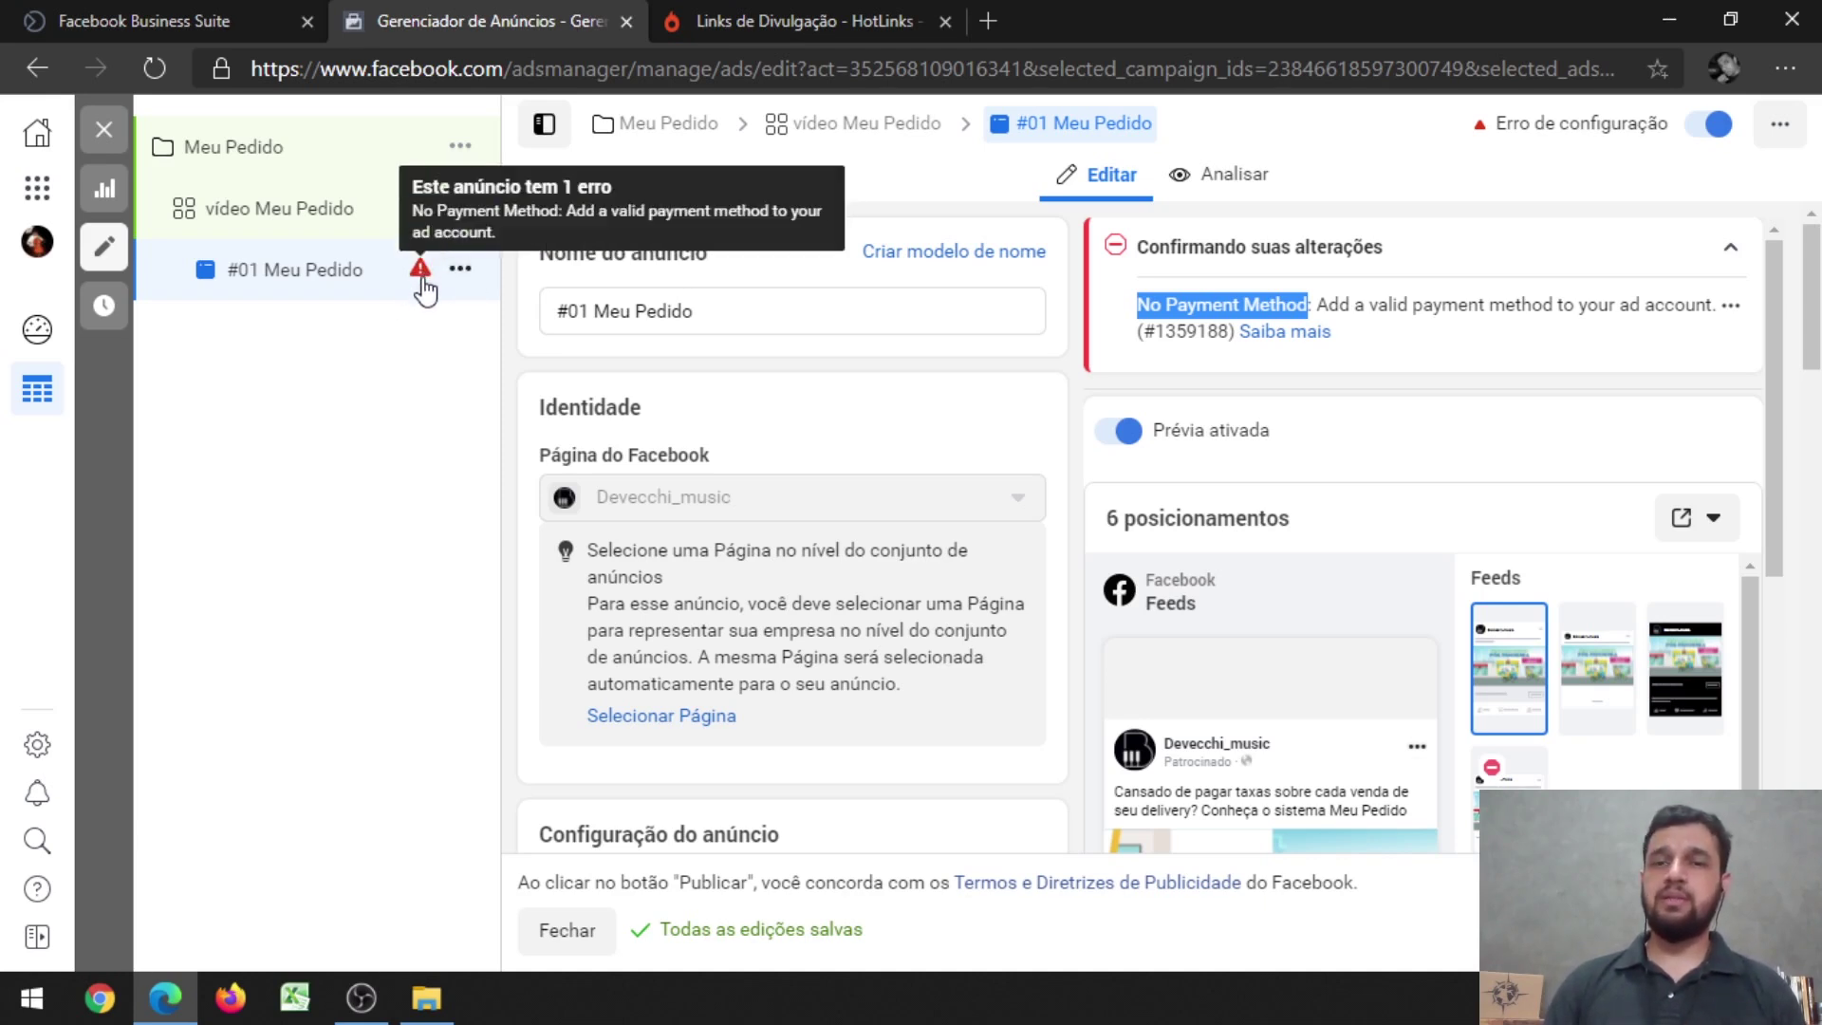
- Set the ad account's time zone to America/Sao_Paulo, continue to the payment information and close it without adding a payment method
scroll(1556, 681, "down", 10)
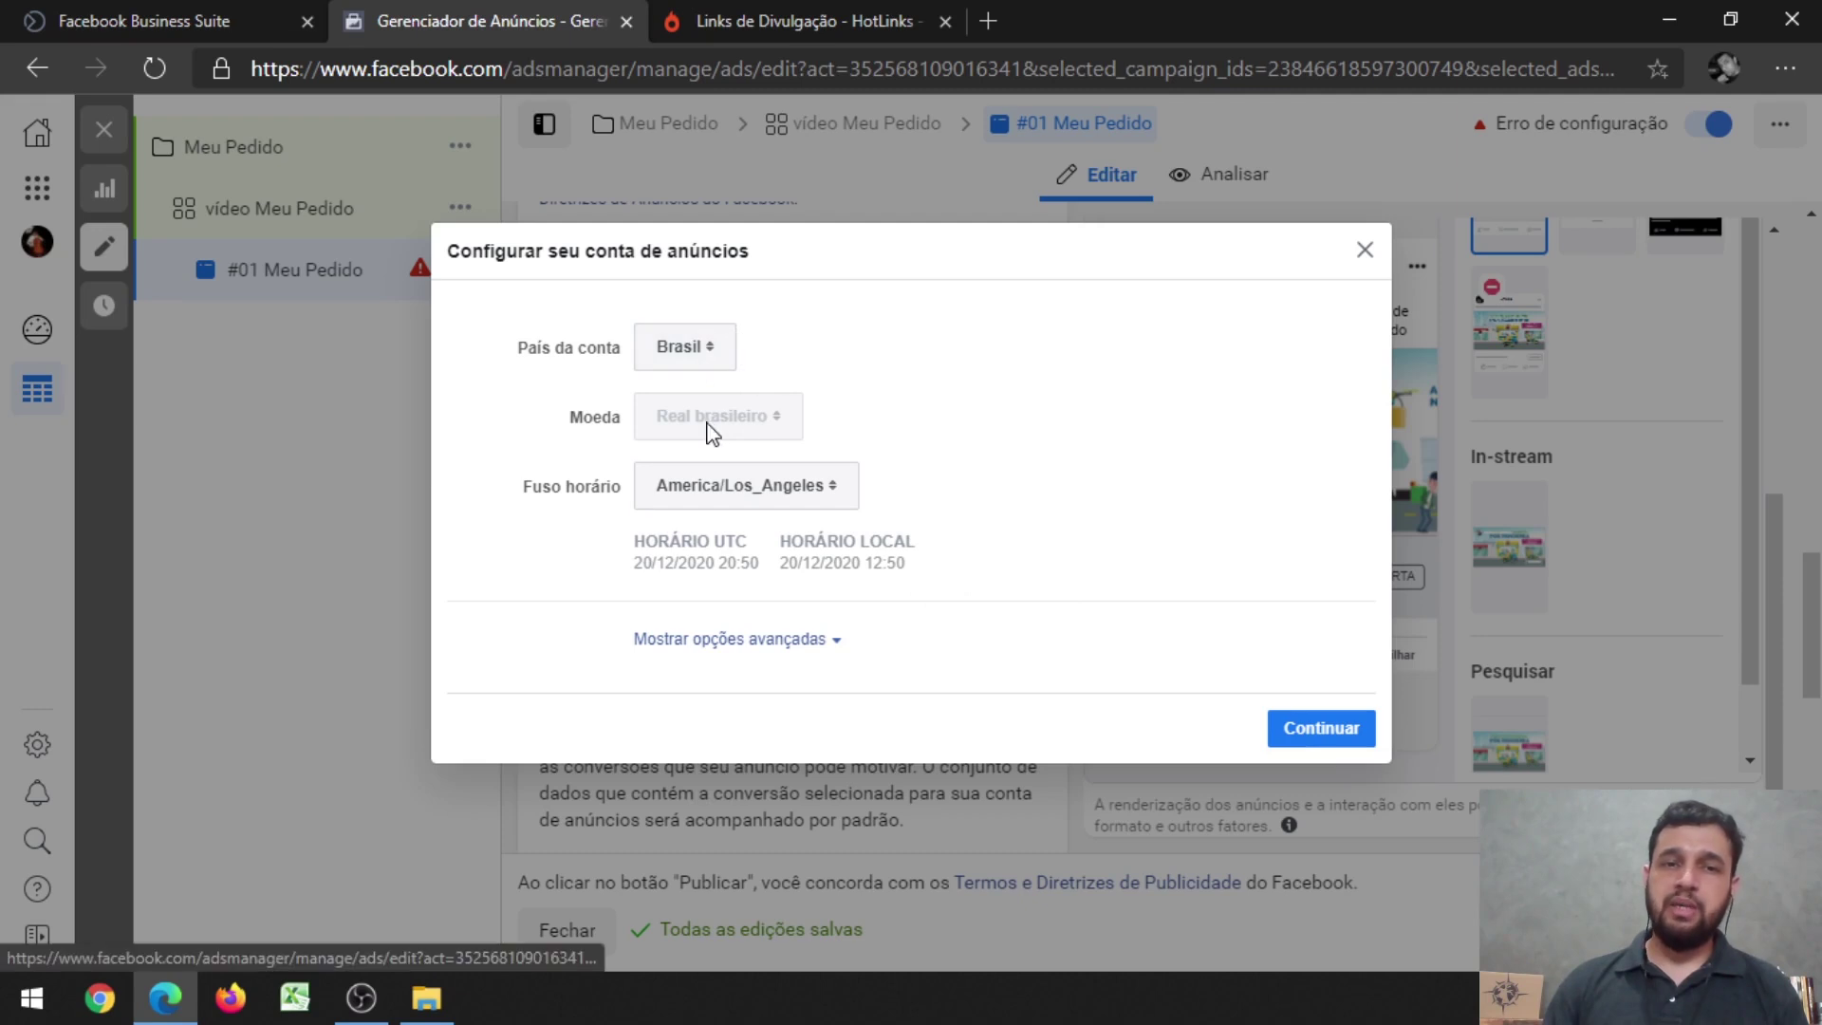
left_click(833, 496)
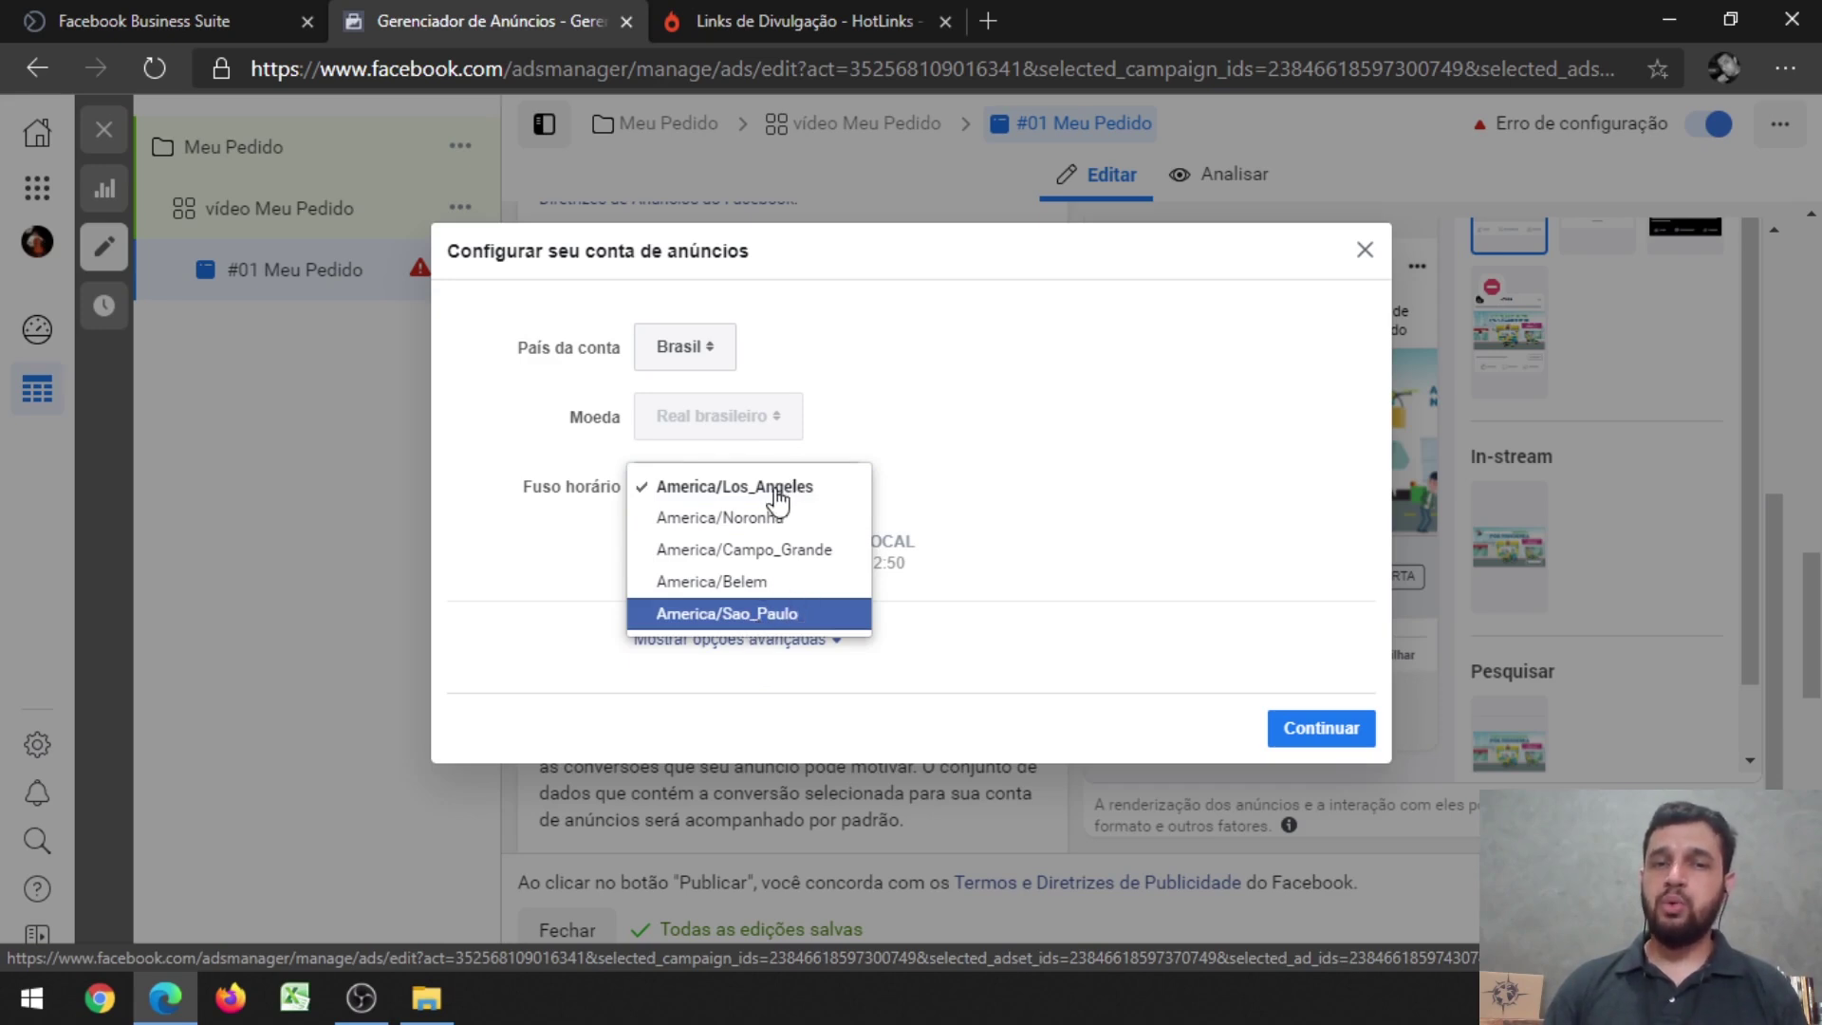
left_click(676, 615)
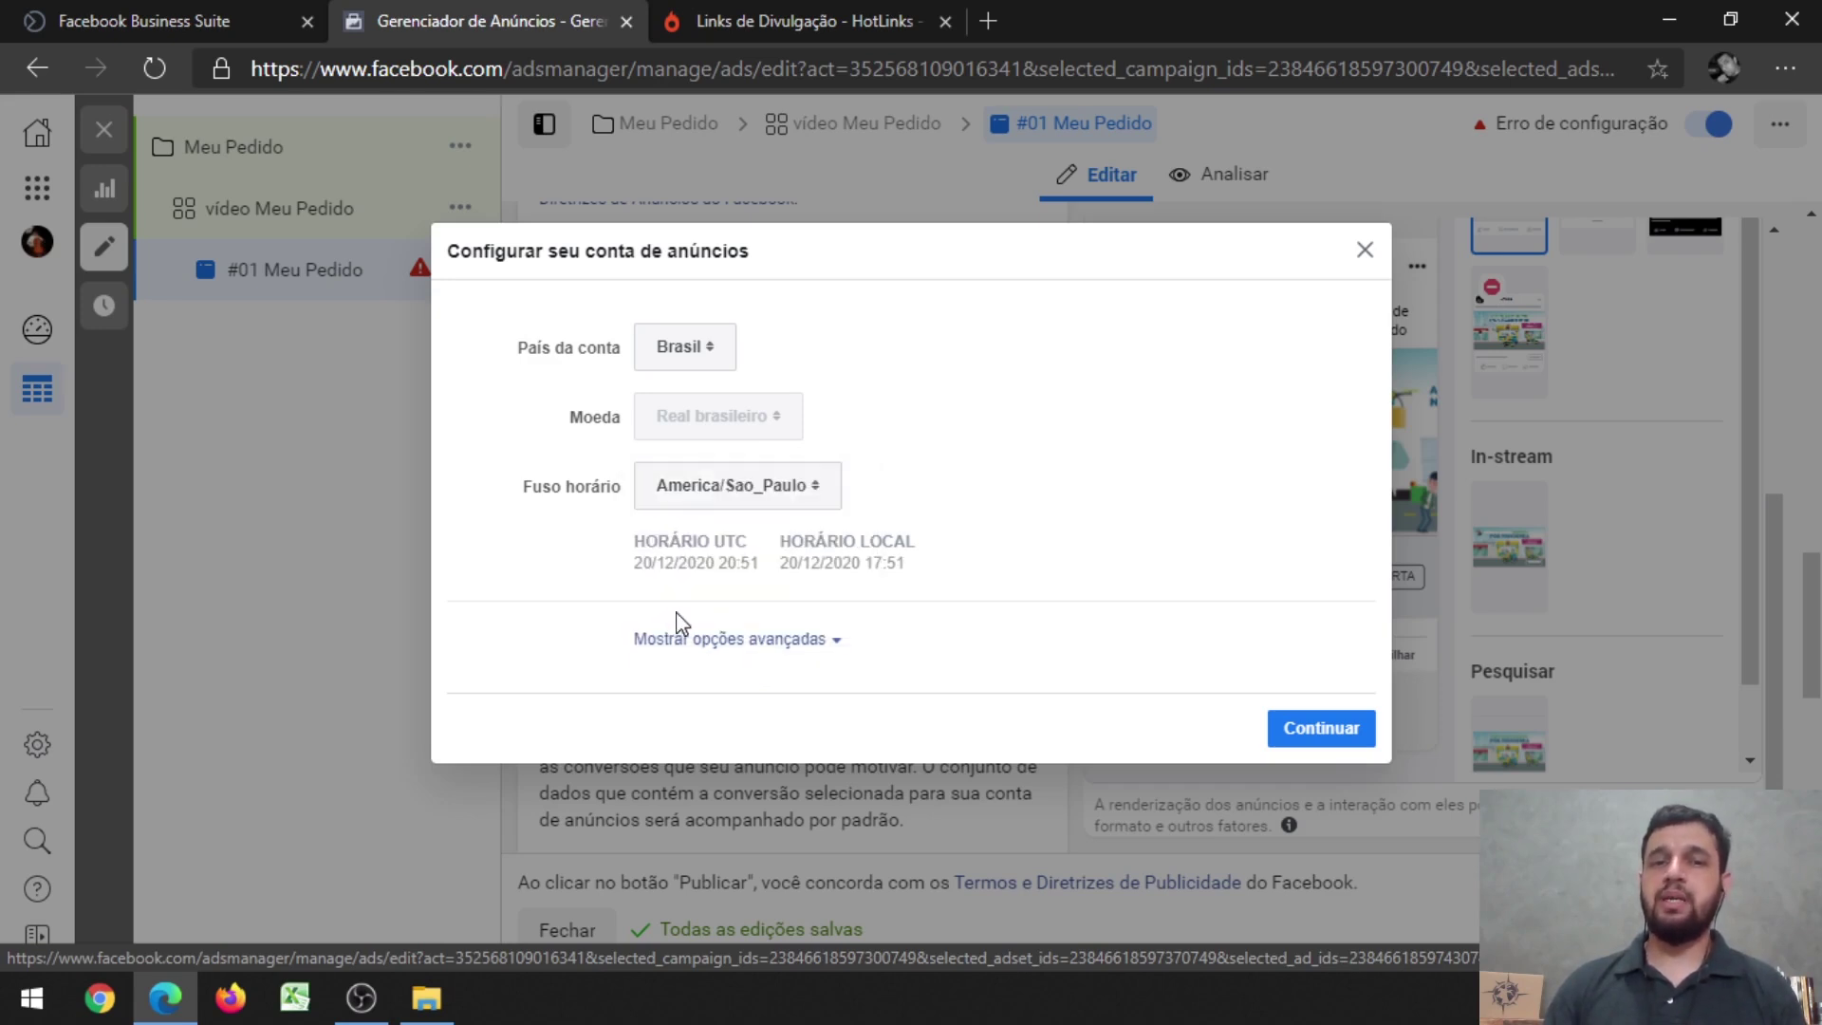
left_click(827, 650)
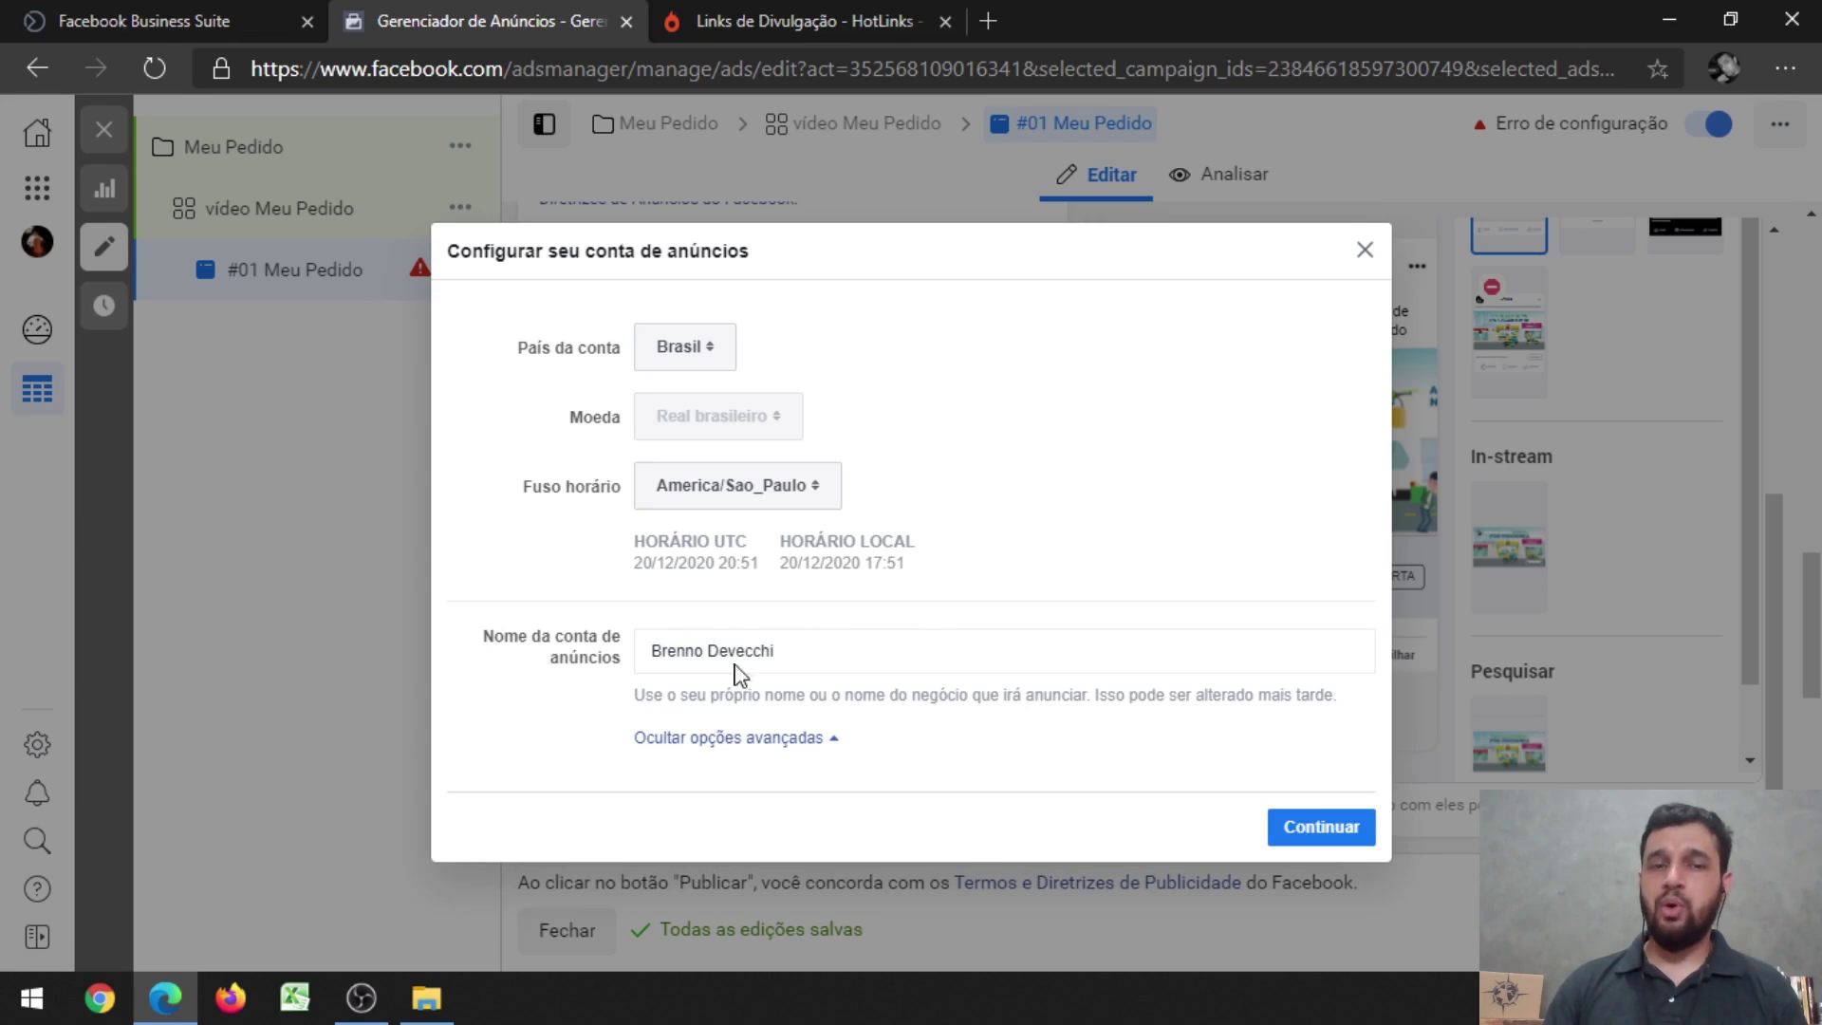
left_click(820, 741)
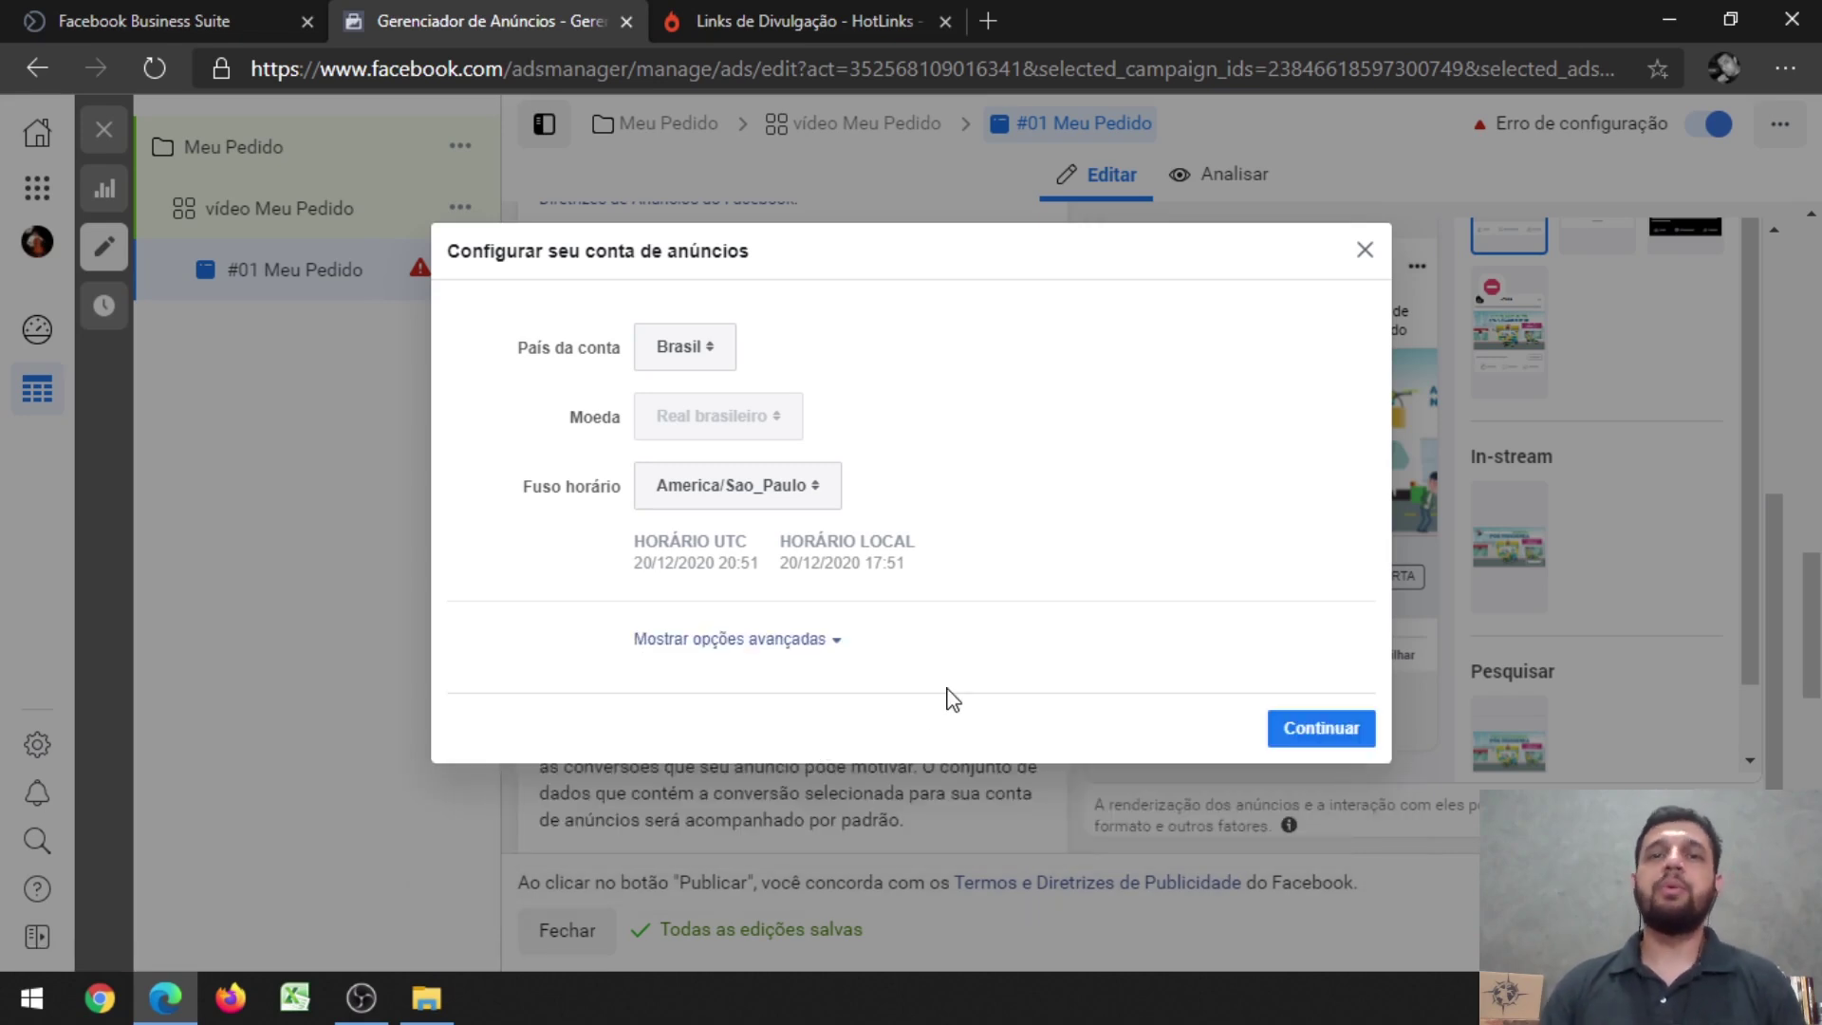
left_click(1338, 738)
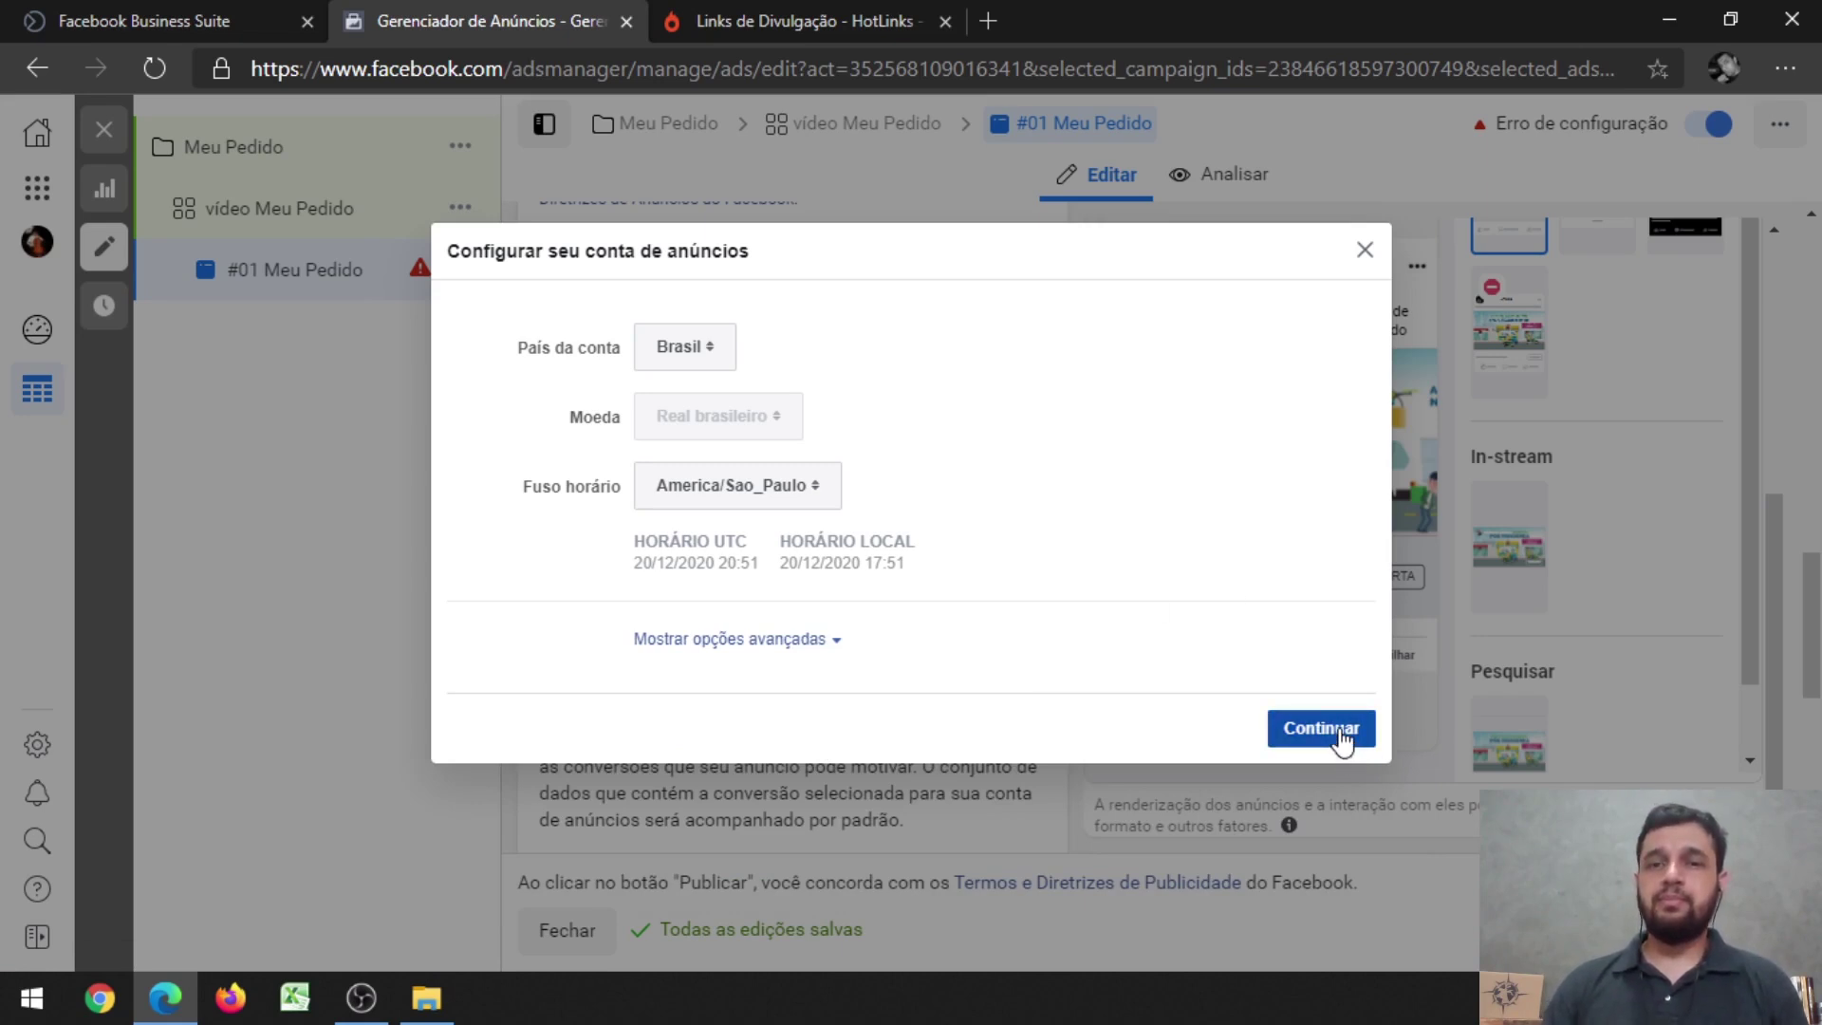
left_click(1340, 738)
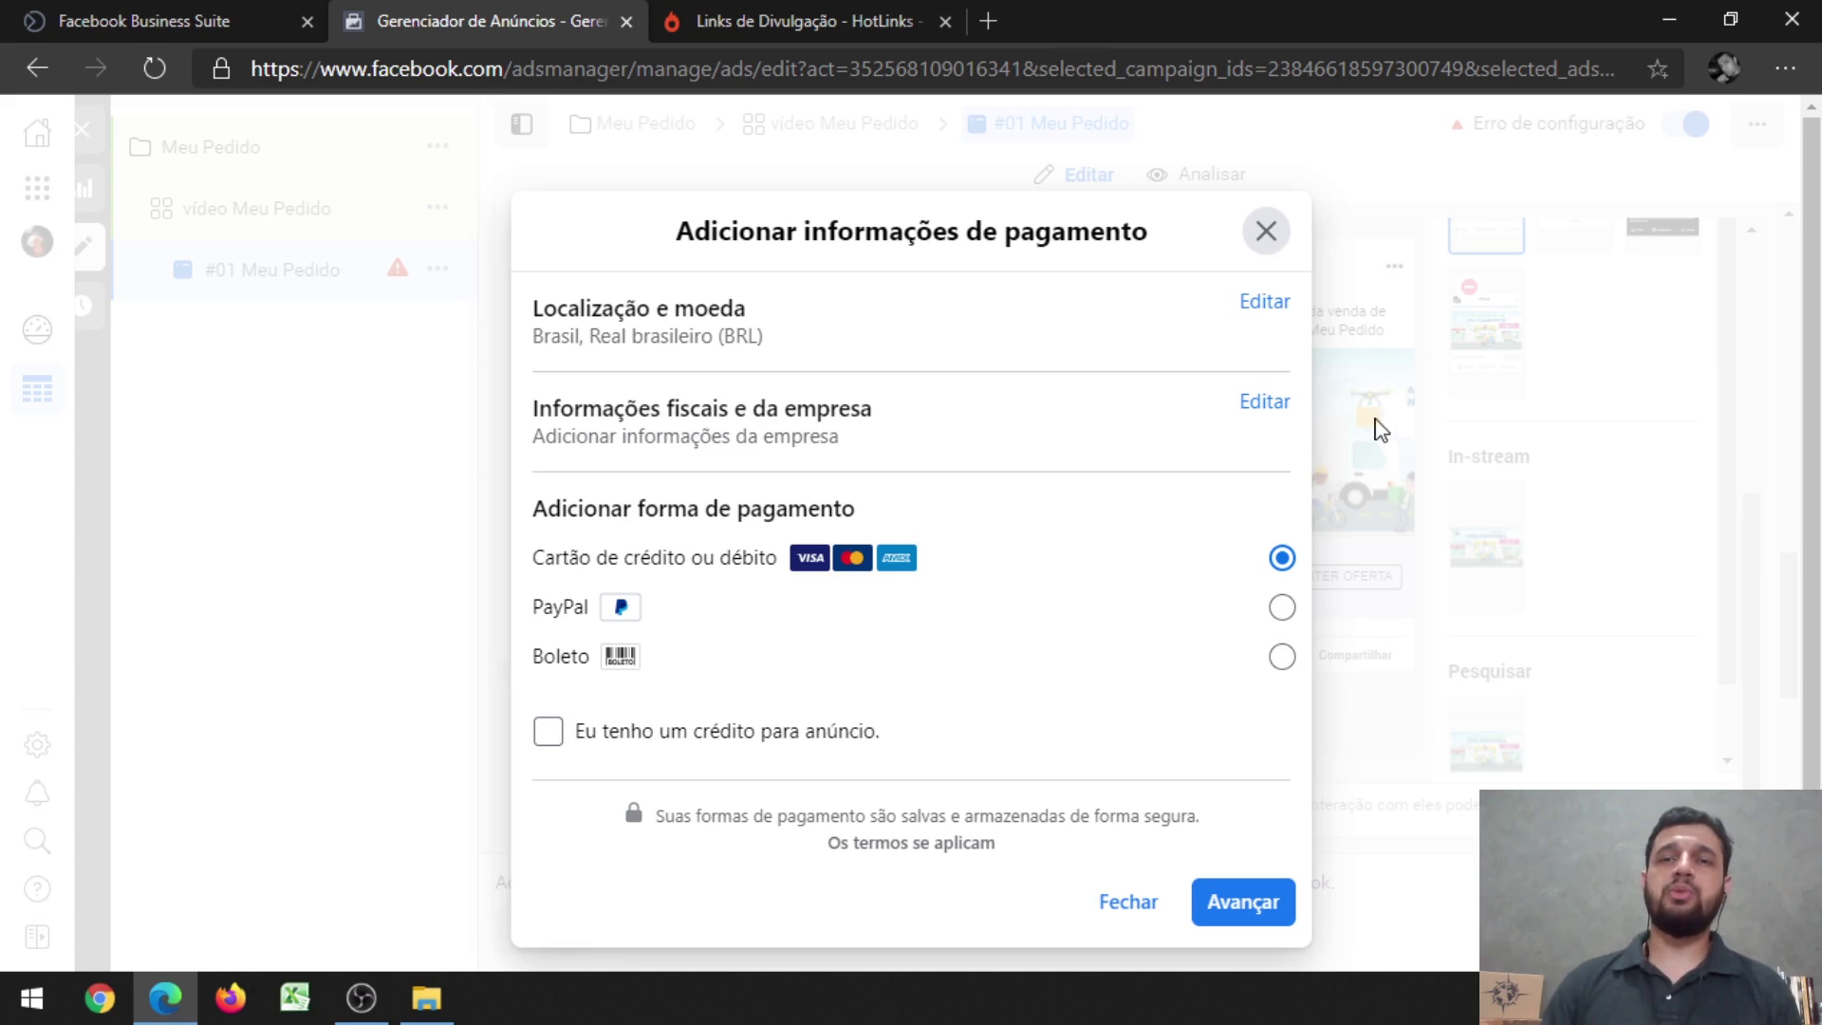
left_click(1267, 233)
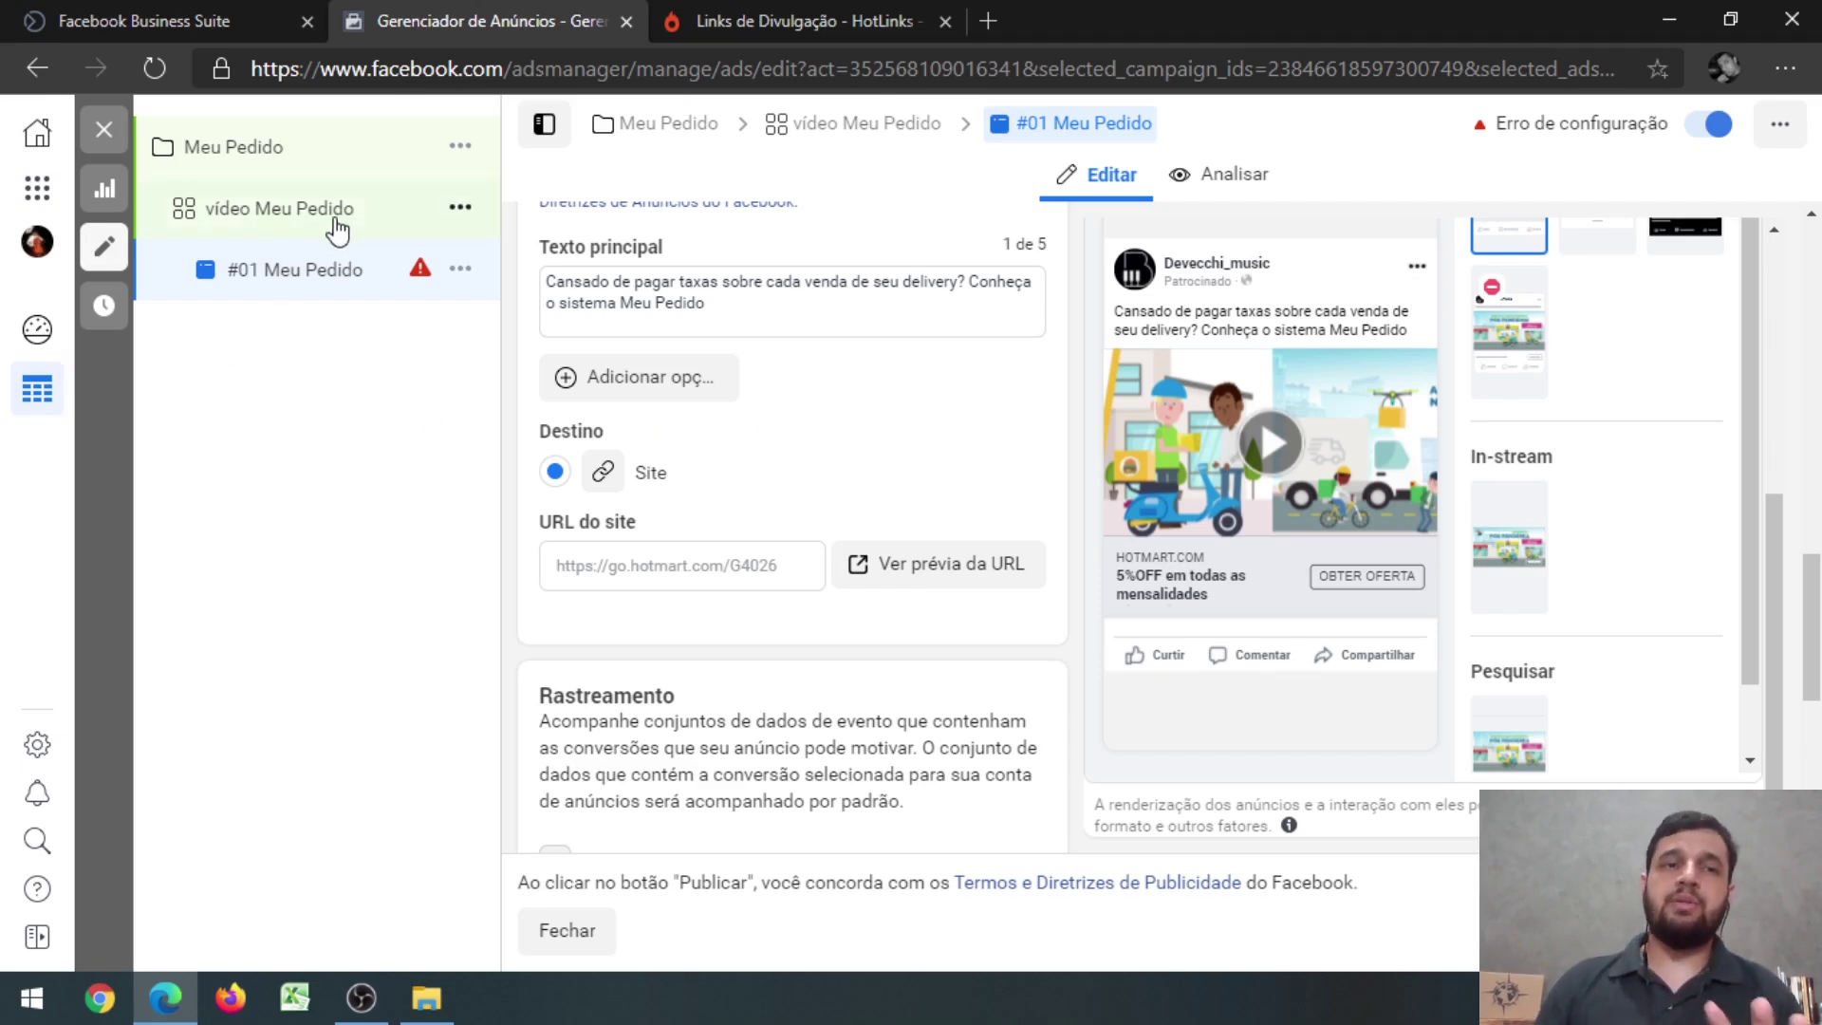
- Close the ad editor without publishing and inspect the delivery error of #01 Meu Pedido in the ads list
left_click(107, 133)
left_click(933, 618)
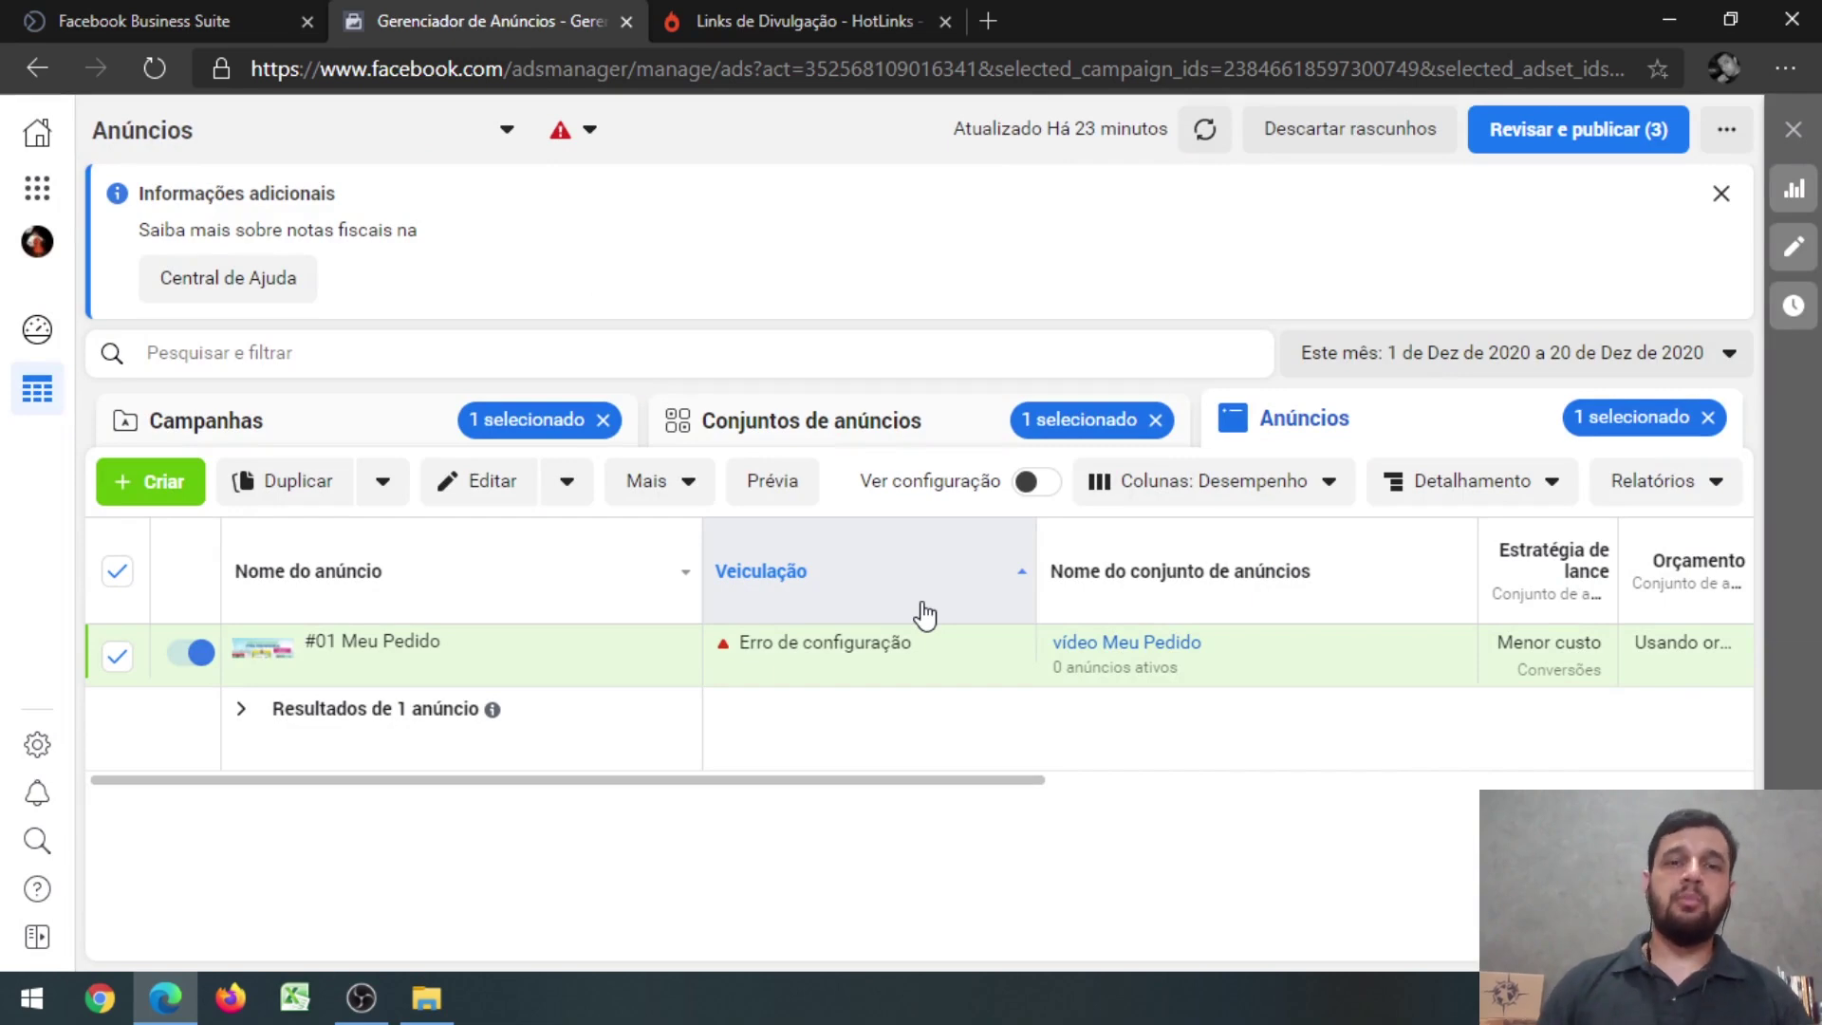
mouse_move(730, 645)
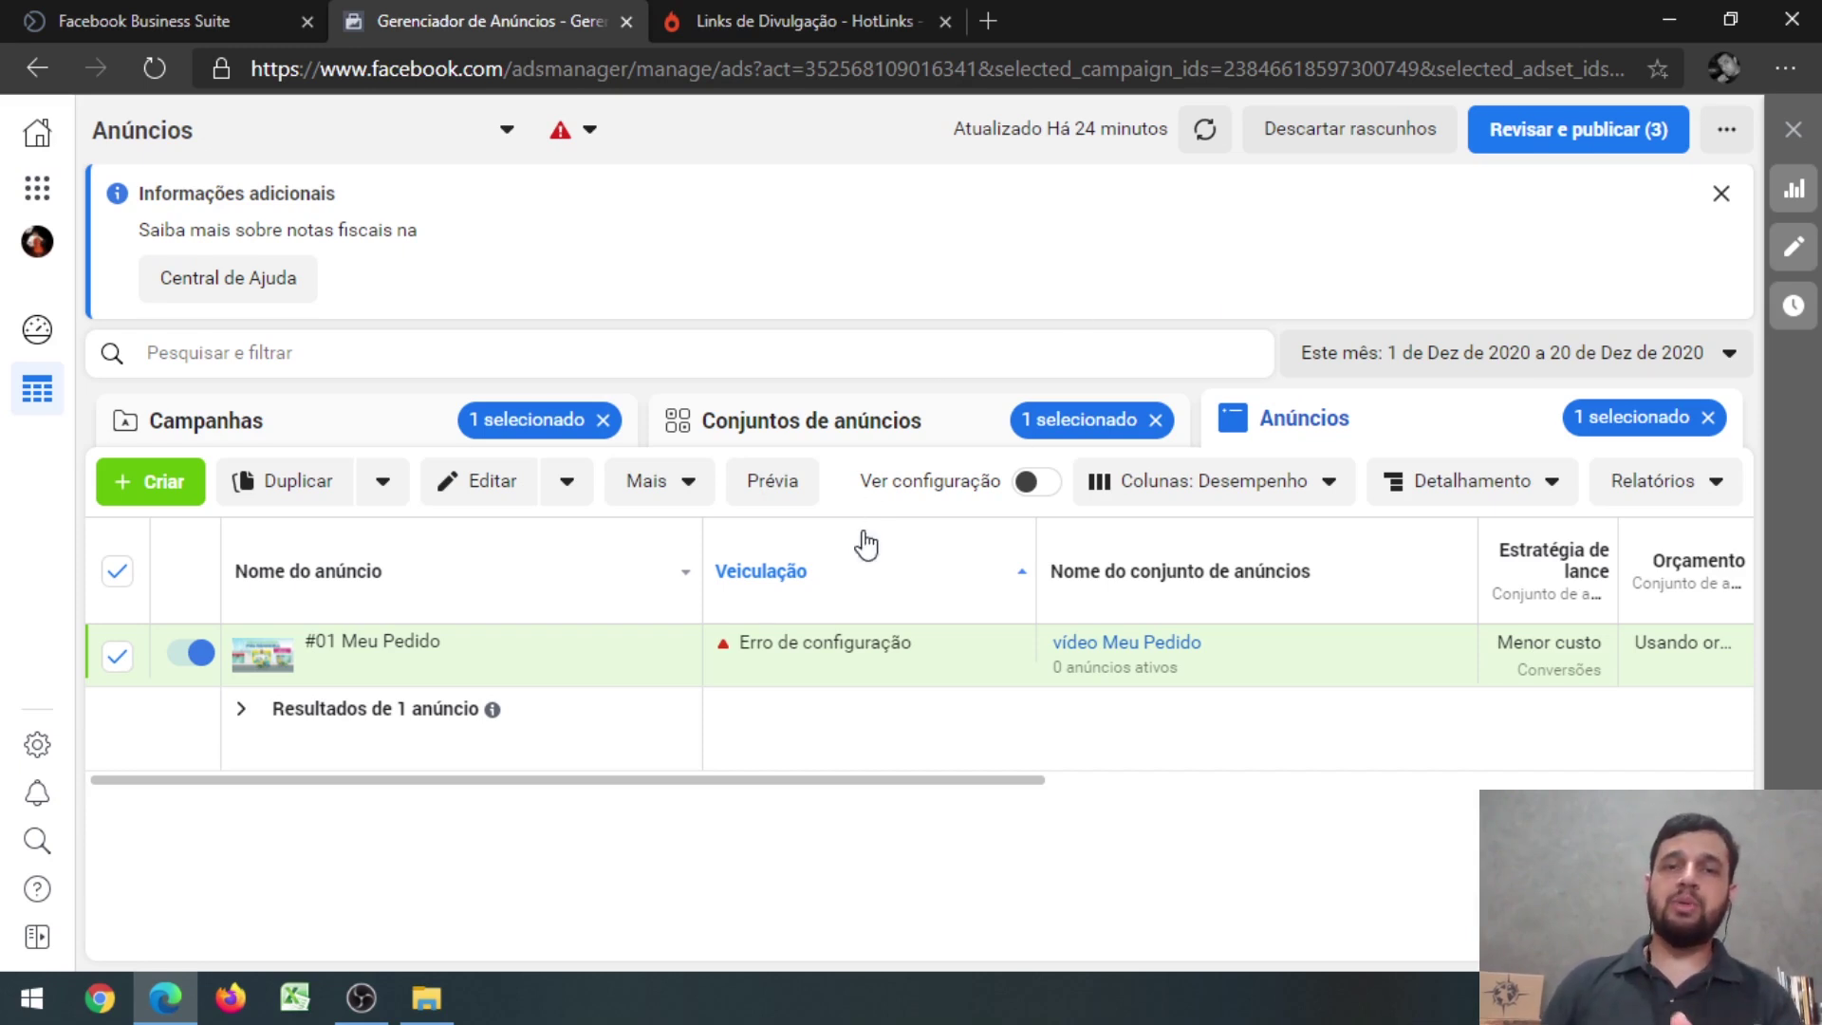
mouse_move(939, 661)
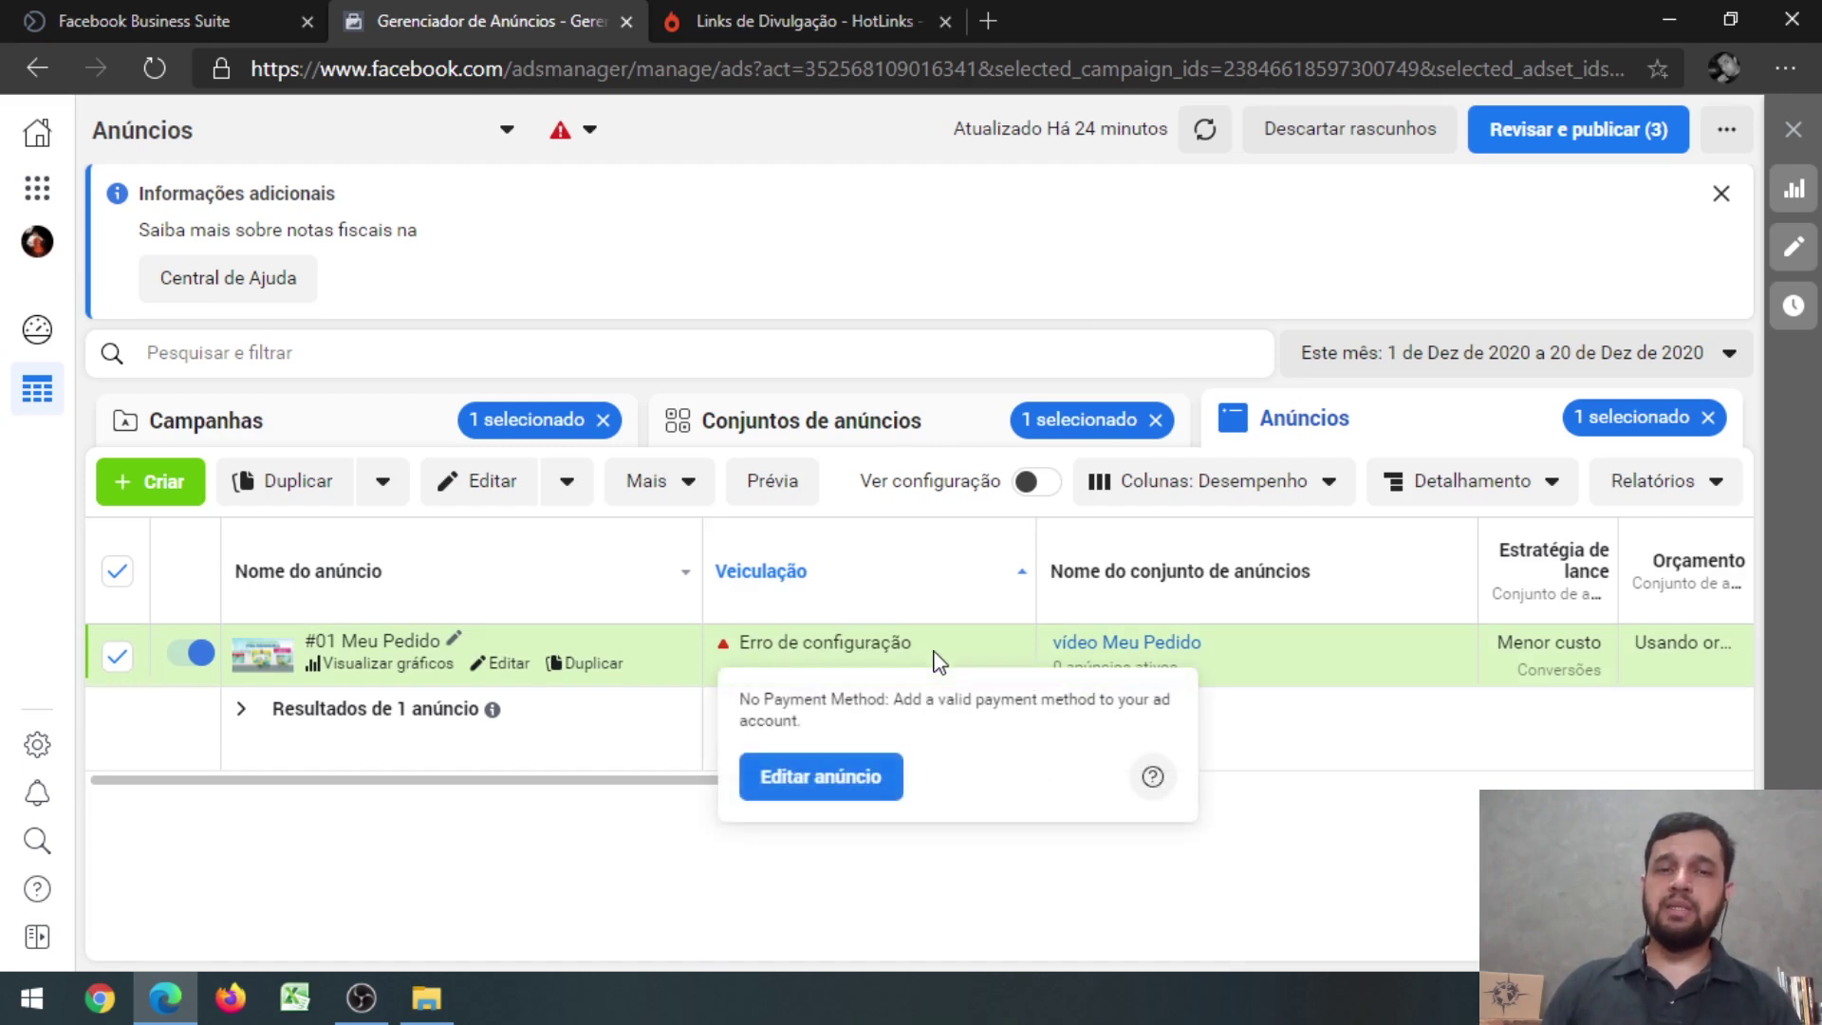
mouse_move(866, 648)
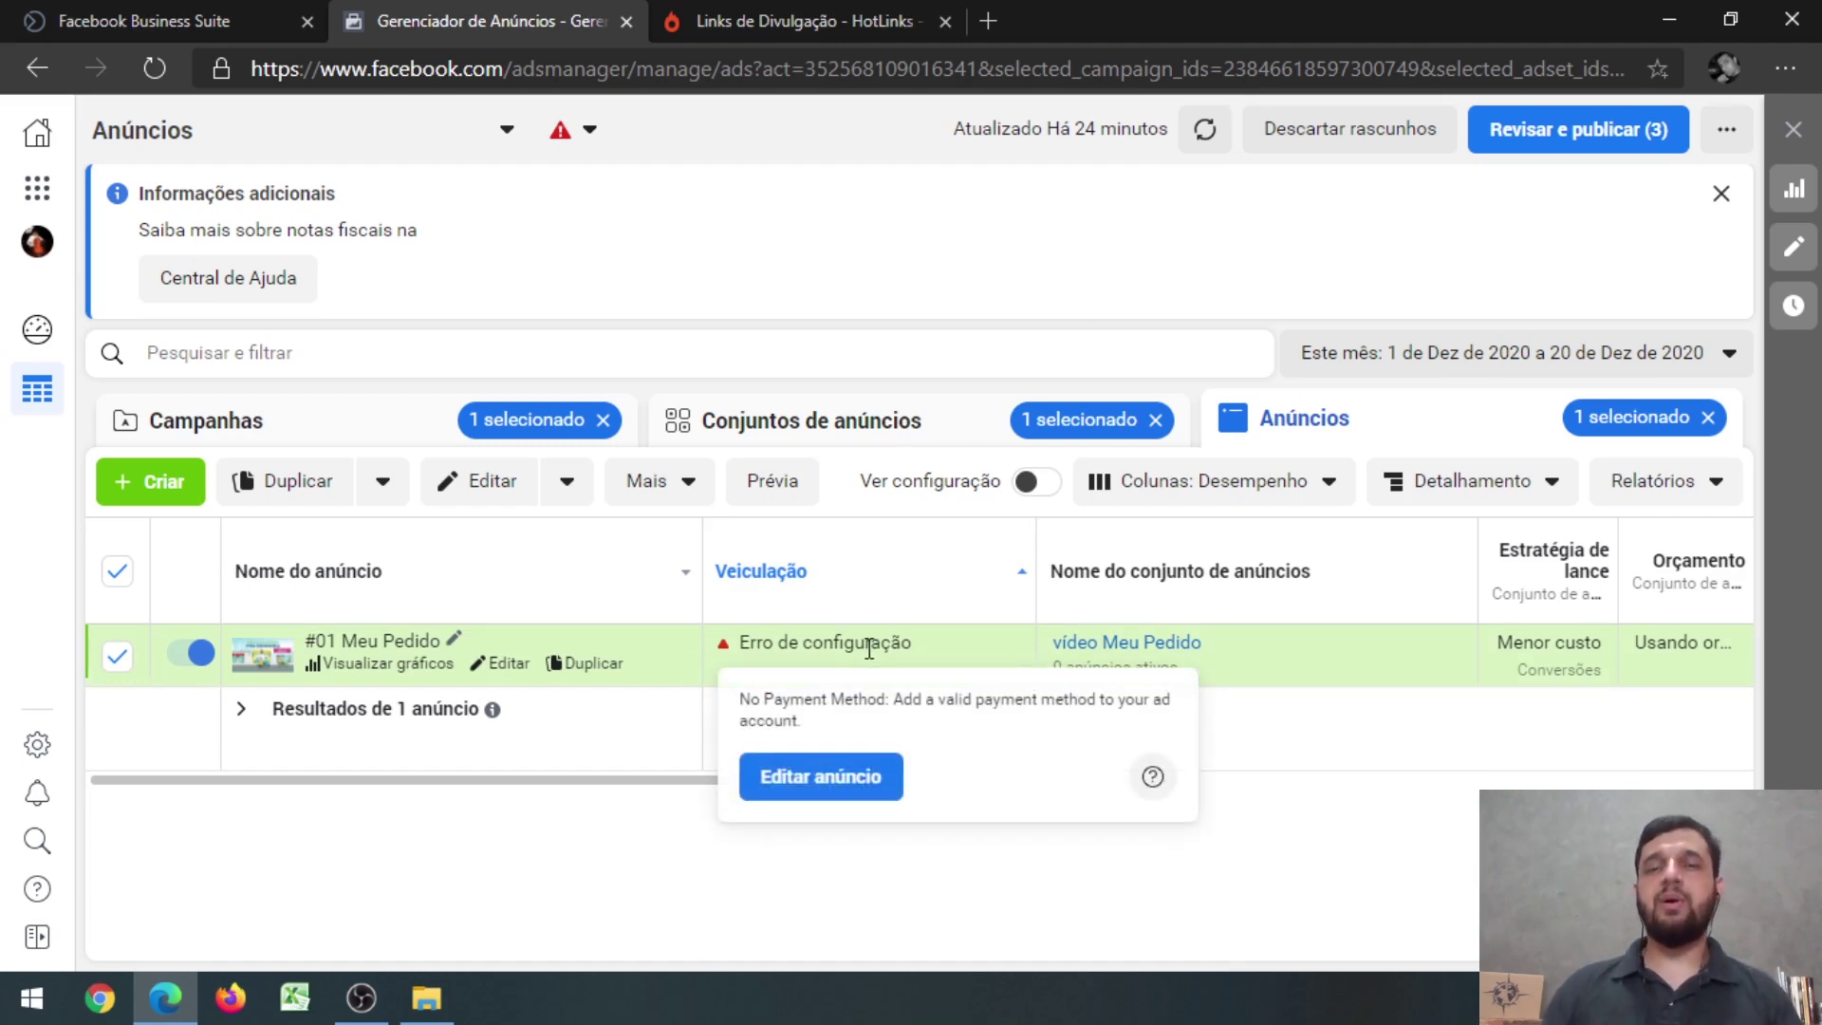